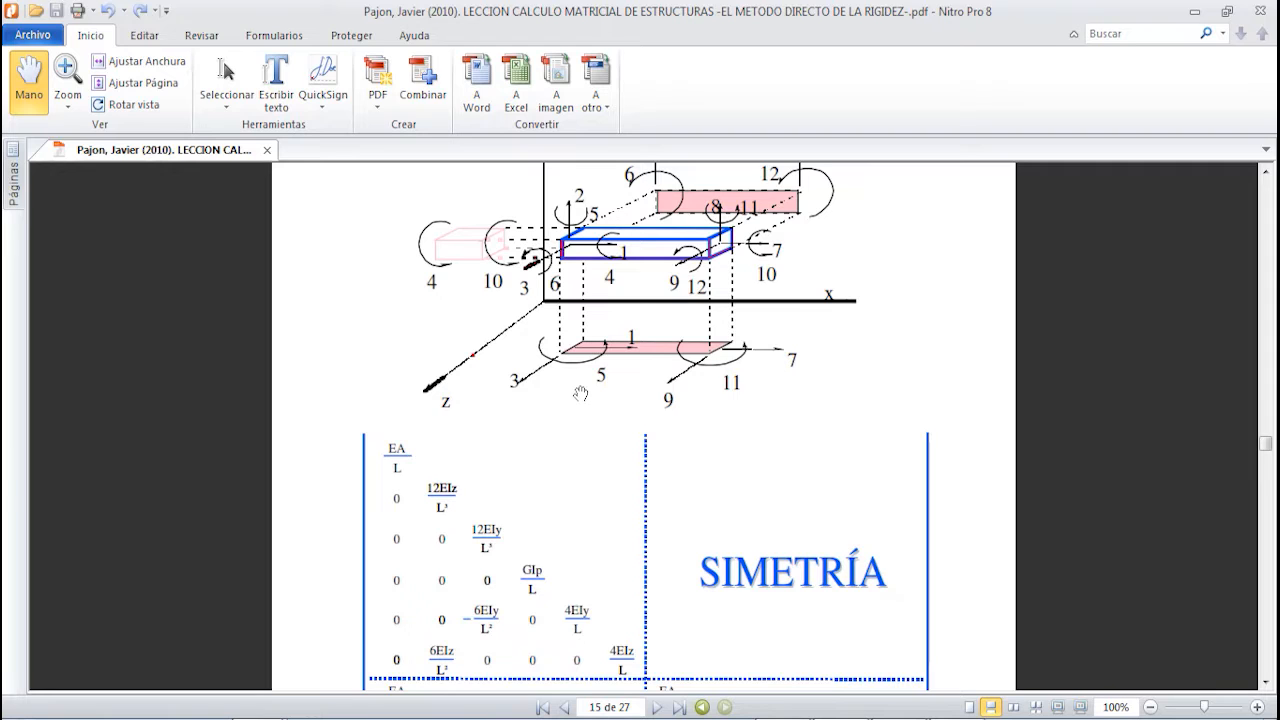
Examine the spatial bar's stiffness matrix on page 15 of the PDF lesson
{"action": "scroll", "coordinate": [588, 416], "scroll_direction": "down", "scroll_amount": 7}
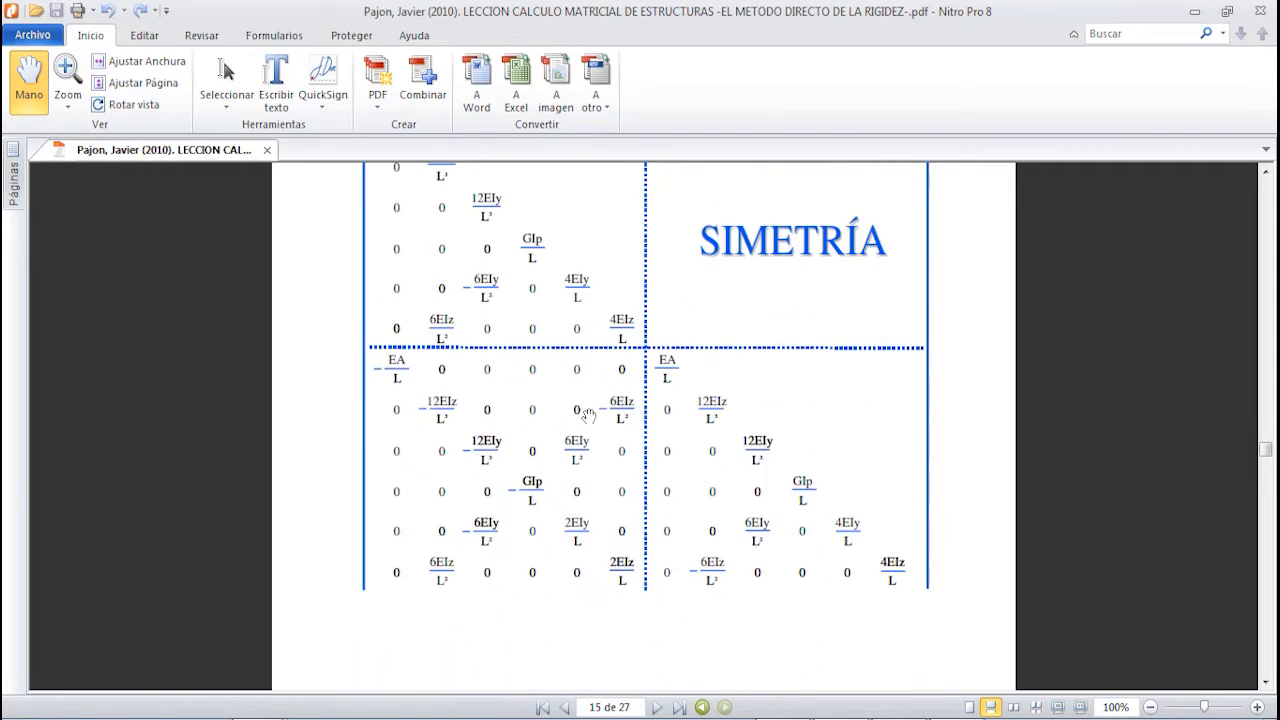
{"action": "scroll", "coordinate": [588, 414], "scroll_direction": "down", "scroll_amount": 1}
{"action": "scroll", "coordinate": [592, 417], "scroll_direction": "down", "scroll_amount": 1}
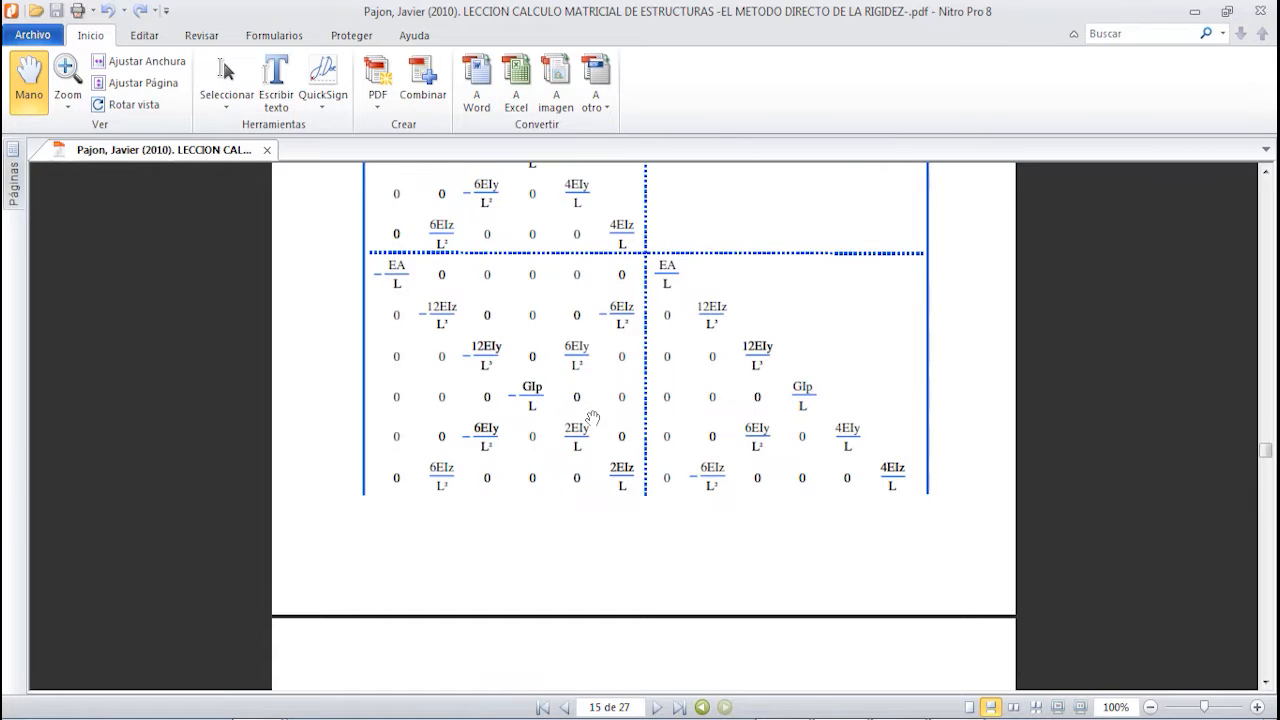
{"action": "scroll", "coordinate": [592, 417], "scroll_direction": "down", "scroll_amount": 4}
{"action": "scroll", "coordinate": [532, 435], "scroll_direction": "up", "scroll_amount": 9}
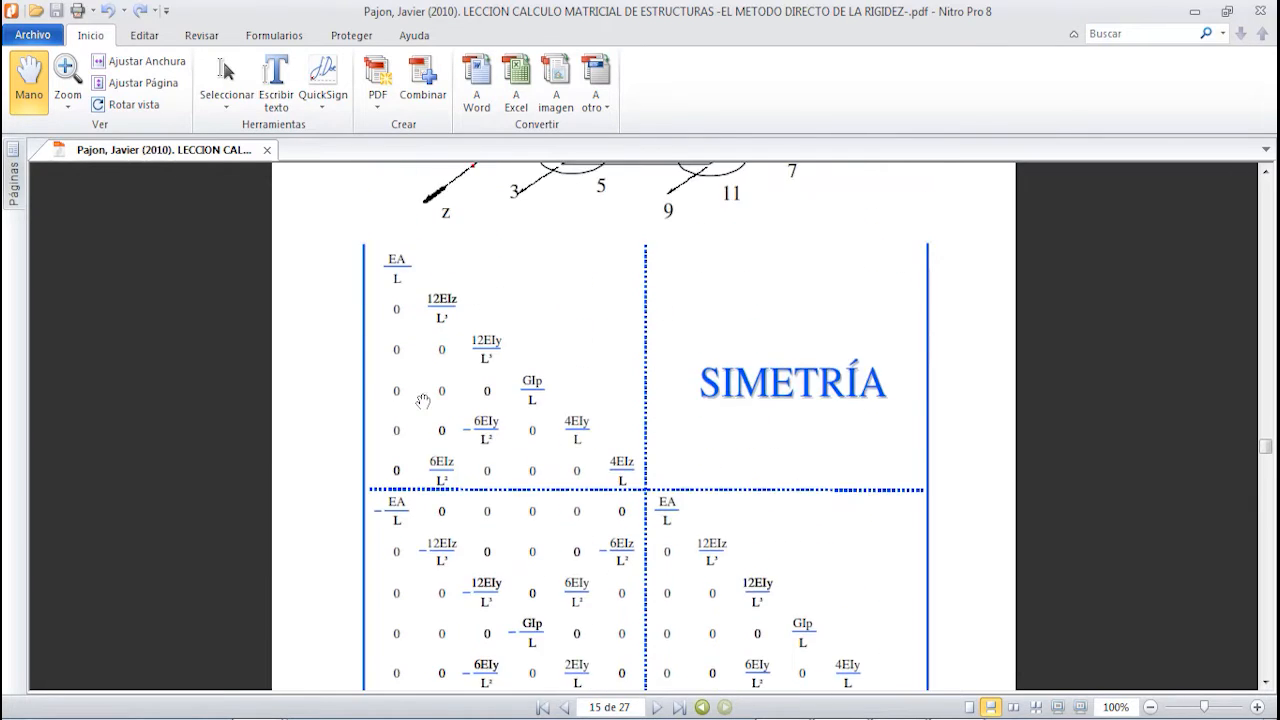
{"action": "scroll", "coordinate": [423, 401], "scroll_direction": "up", "scroll_amount": 2}
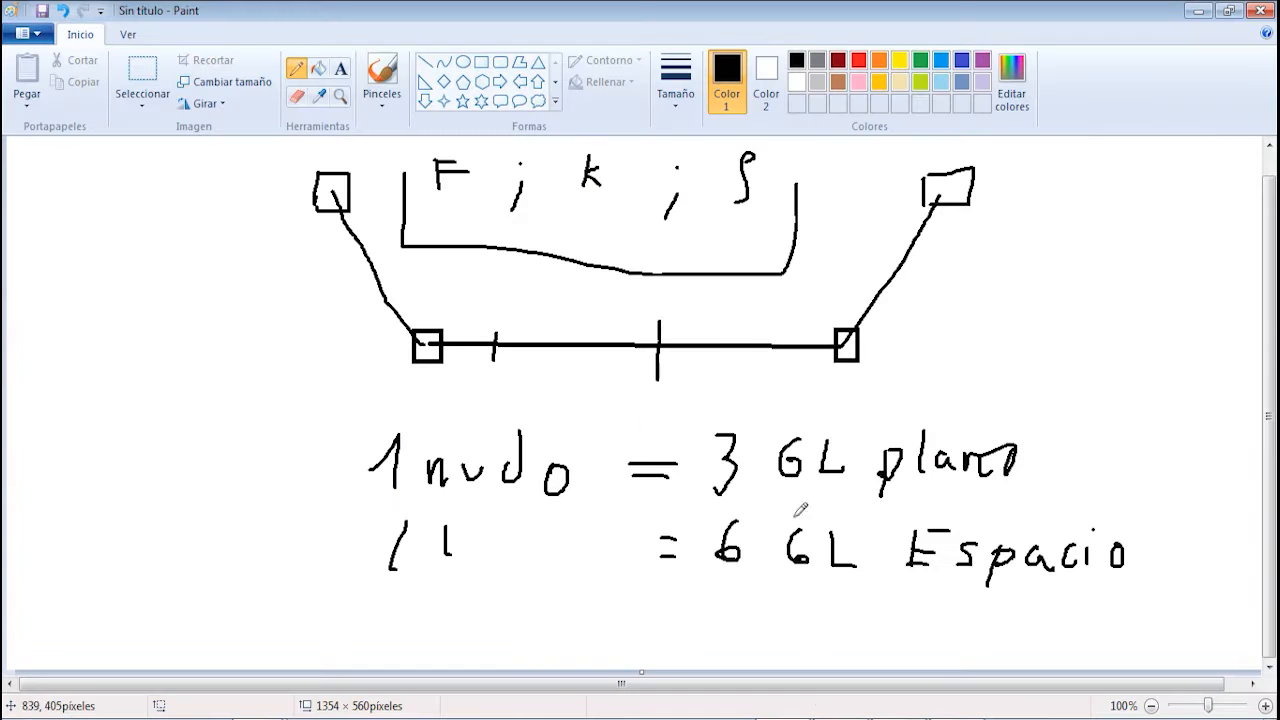
Switch to Paint and delete the existing sketch with its handwritten node and degrees-of-freedom notes
{"action": "left_click", "coordinate": [142, 80]}
{"action": "mouse_move", "coordinate": [271, 152]}
{"action": "left_mouse_down"}
{"action": "mouse_move", "coordinate": [994, 486]}
{"action": "mouse_move", "coordinate": [1153, 603]}
{"action": "left_mouse_up"}
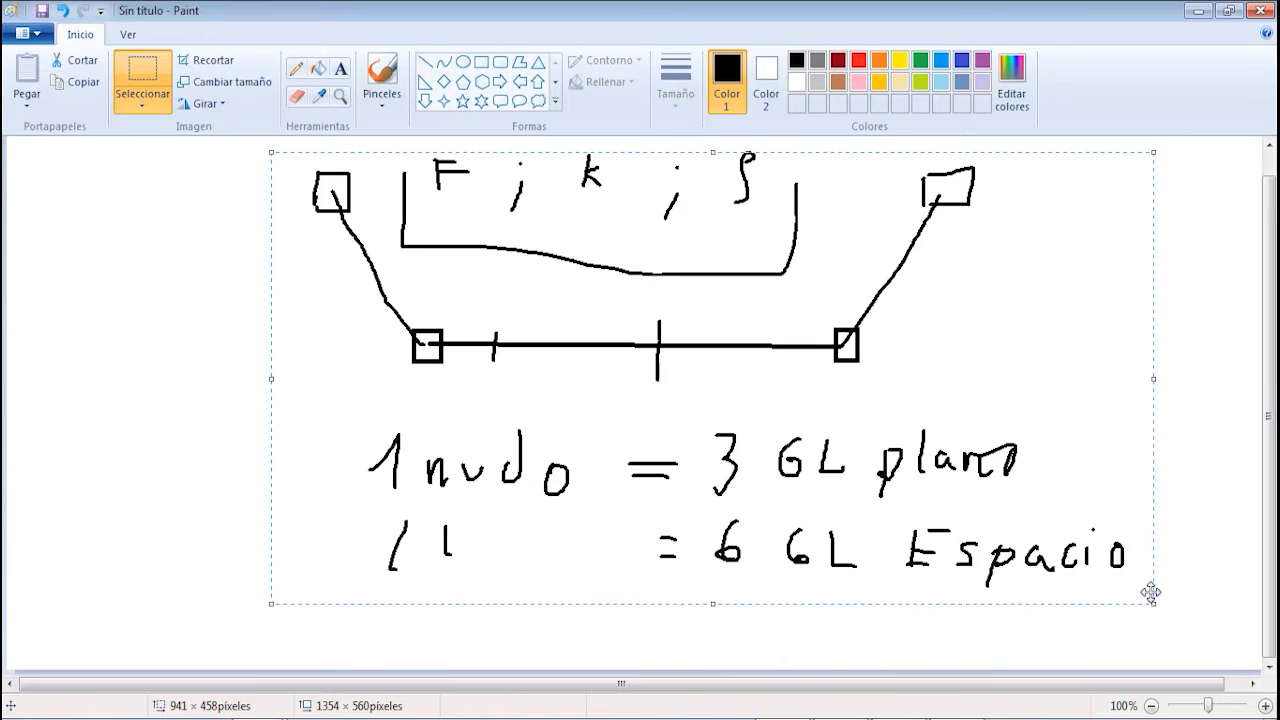
{"action": "key", "text": "Delete"}
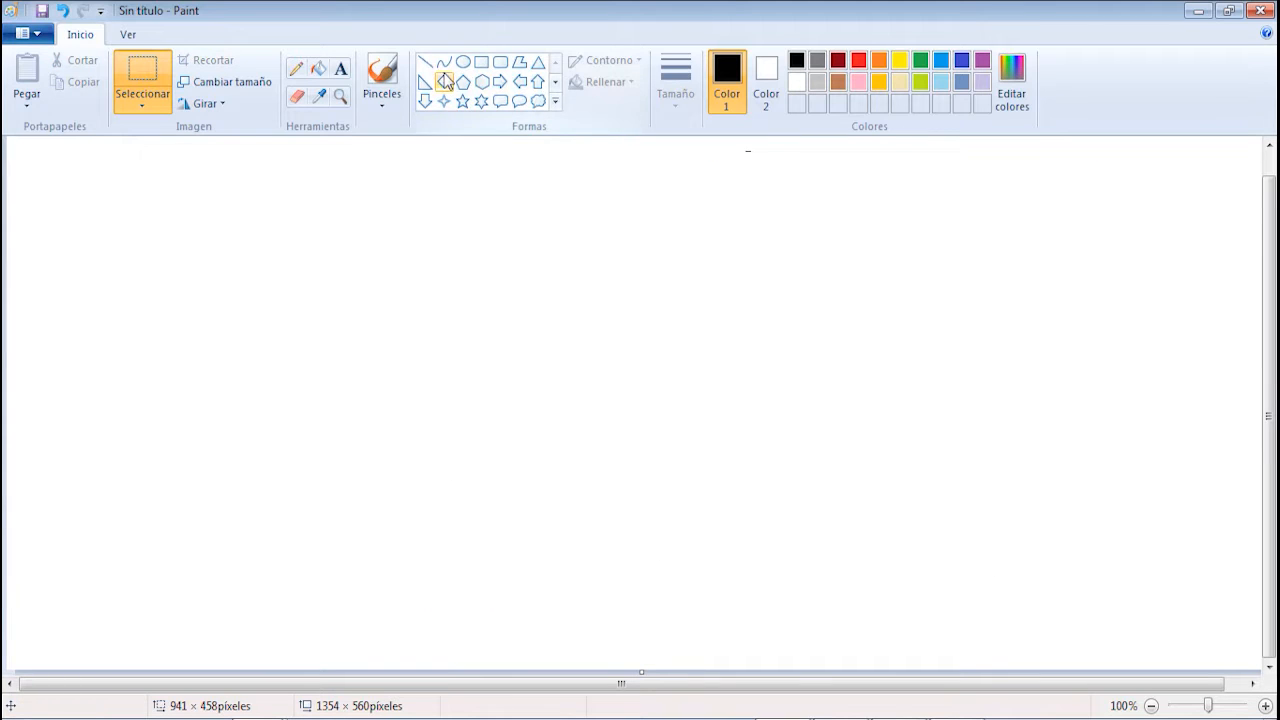
Handwrite a bracketed force vector headed F with the Pencil, containing Mx, My, Mz, Qx, Qy and N
{"action": "left_click", "coordinate": [296, 68]}
{"action": "mouse_move", "coordinate": [455, 215]}
{"action": "left_mouse_down"}
{"action": "mouse_move", "coordinate": [413, 331]}
{"action": "mouse_move", "coordinate": [417, 490]}
{"action": "mouse_move", "coordinate": [443, 499]}
{"action": "left_mouse_up"}
{"action": "mouse_move", "coordinate": [486, 171]}
{"action": "left_mouse_down"}
{"action": "mouse_move", "coordinate": [486, 188]}
{"action": "mouse_move", "coordinate": [495, 180]}
{"action": "left_mouse_up"}
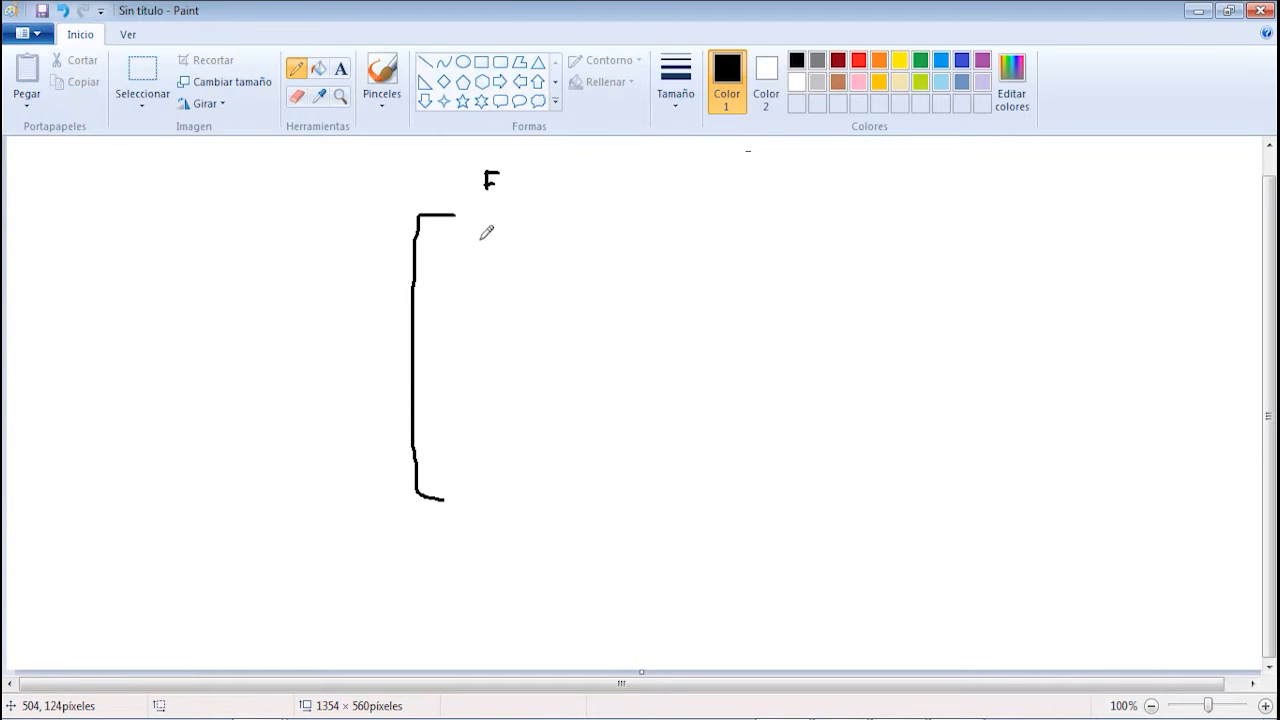
{"action": "mouse_move", "coordinate": [474, 254]}
{"action": "left_mouse_down"}
{"action": "mouse_move", "coordinate": [480, 236]}
{"action": "mouse_move", "coordinate": [490, 258]}
{"action": "mouse_move", "coordinate": [520, 256]}
{"action": "mouse_move", "coordinate": [507, 257]}
{"action": "left_mouse_up"}
{"action": "mouse_move", "coordinate": [476, 318]}
{"action": "left_mouse_down"}
{"action": "mouse_move", "coordinate": [481, 280]}
{"action": "mouse_move", "coordinate": [531, 330]}
{"action": "left_mouse_up"}
{"action": "mouse_move", "coordinate": [487, 368]}
{"action": "left_mouse_down"}
{"action": "mouse_move", "coordinate": [488, 338]}
{"action": "mouse_move", "coordinate": [509, 375]}
{"action": "mouse_move", "coordinate": [552, 368]}
{"action": "mouse_move", "coordinate": [522, 408]}
{"action": "mouse_move", "coordinate": [555, 425]}
{"action": "left_mouse_up"}
{"action": "mouse_move", "coordinate": [554, 411]}
{"action": "left_mouse_down"}
{"action": "mouse_move", "coordinate": [518, 457]}
{"action": "mouse_move", "coordinate": [530, 468]}
{"action": "left_mouse_up"}
{"action": "left_click_drag", "start_coordinate": [546, 456], "coordinate": [551, 488]}
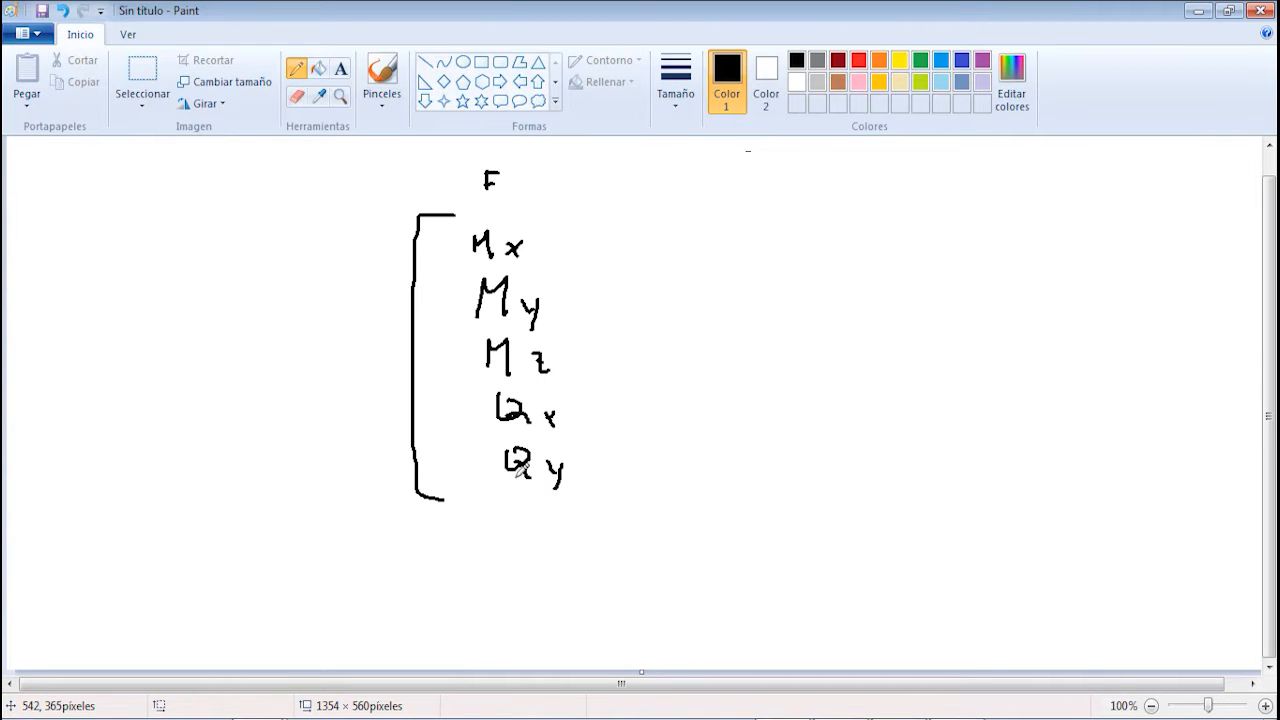
{"action": "left_click_drag", "start_coordinate": [522, 530], "coordinate": [554, 500]}
{"action": "mouse_move", "coordinate": [581, 213]}
{"action": "left_mouse_down"}
{"action": "mouse_move", "coordinate": [607, 264]}
{"action": "mouse_move", "coordinate": [609, 528]}
{"action": "left_mouse_up"}
Handwrite a bracketed stiffness vector headed K with entries K1 to K6, and put an equals sign between F and K
{"action": "mouse_move", "coordinate": [748, 154]}
{"action": "left_mouse_down"}
{"action": "mouse_move", "coordinate": [749, 186]}
{"action": "mouse_move", "coordinate": [753, 170]}
{"action": "mouse_move", "coordinate": [766, 190]}
{"action": "left_mouse_up"}
{"action": "mouse_move", "coordinate": [673, 210]}
{"action": "left_mouse_down"}
{"action": "mouse_move", "coordinate": [659, 348]}
{"action": "mouse_move", "coordinate": [689, 553]}
{"action": "left_mouse_up"}
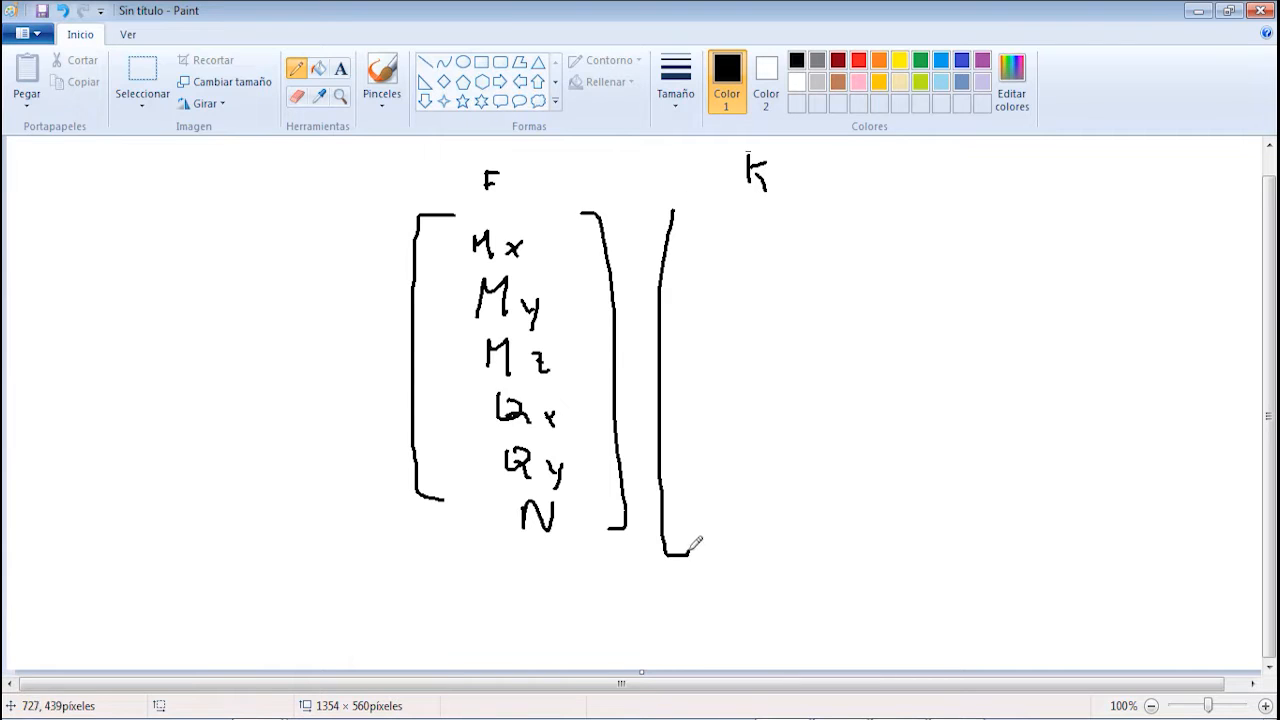
{"action": "mouse_move", "coordinate": [672, 212]}
{"action": "left_mouse_down"}
{"action": "mouse_move", "coordinate": [716, 212]}
{"action": "mouse_move", "coordinate": [725, 272]}
{"action": "mouse_move", "coordinate": [738, 252]}
{"action": "mouse_move", "coordinate": [768, 270]}
{"action": "left_mouse_up"}
{"action": "mouse_move", "coordinate": [763, 266]}
{"action": "left_mouse_down"}
{"action": "mouse_move", "coordinate": [774, 252]}
{"action": "mouse_move", "coordinate": [775, 276]}
{"action": "mouse_move", "coordinate": [716, 320]}
{"action": "mouse_move", "coordinate": [744, 333]}
{"action": "left_mouse_up"}
{"action": "mouse_move", "coordinate": [744, 318]}
{"action": "left_mouse_down"}
{"action": "mouse_move", "coordinate": [762, 318]}
{"action": "mouse_move", "coordinate": [775, 344]}
{"action": "mouse_move", "coordinate": [713, 380]}
{"action": "mouse_move", "coordinate": [716, 366]}
{"action": "left_mouse_up"}
{"action": "mouse_move", "coordinate": [716, 366]}
{"action": "left_mouse_down"}
{"action": "mouse_move", "coordinate": [738, 376]}
{"action": "mouse_move", "coordinate": [764, 364]}
{"action": "mouse_move", "coordinate": [711, 422]}
{"action": "left_mouse_up"}
{"action": "mouse_move", "coordinate": [740, 394]}
{"action": "left_mouse_down"}
{"action": "mouse_move", "coordinate": [716, 406]}
{"action": "mouse_move", "coordinate": [742, 420]}
{"action": "left_mouse_up"}
{"action": "left_click_drag", "start_coordinate": [744, 428], "coordinate": [756, 404]}
{"action": "mouse_move", "coordinate": [756, 404]}
{"action": "left_mouse_down"}
{"action": "mouse_move", "coordinate": [762, 424]}
{"action": "mouse_move", "coordinate": [720, 468]}
{"action": "mouse_move", "coordinate": [726, 455]}
{"action": "mouse_move", "coordinate": [755, 460]}
{"action": "mouse_move", "coordinate": [723, 548]}
{"action": "mouse_move", "coordinate": [730, 530]}
{"action": "mouse_move", "coordinate": [784, 550]}
{"action": "left_mouse_up"}
{"action": "mouse_move", "coordinate": [830, 216]}
{"action": "left_mouse_down"}
{"action": "mouse_move", "coordinate": [876, 548]}
{"action": "mouse_move", "coordinate": [824, 557]}
{"action": "left_mouse_up"}
{"action": "mouse_move", "coordinate": [634, 348]}
{"action": "left_mouse_down"}
{"action": "mouse_move", "coordinate": [658, 348]}
{"action": "mouse_move", "coordinate": [663, 368]}
{"action": "left_mouse_up"}
Add a multiplication sign and a bracketed displacement vector headed Δ, containing θx, θy, θz, δx, δy and δz
{"action": "left_click_drag", "start_coordinate": [904, 355], "coordinate": [917, 369]}
{"action": "left_click_drag", "start_coordinate": [916, 355], "coordinate": [904, 369]}
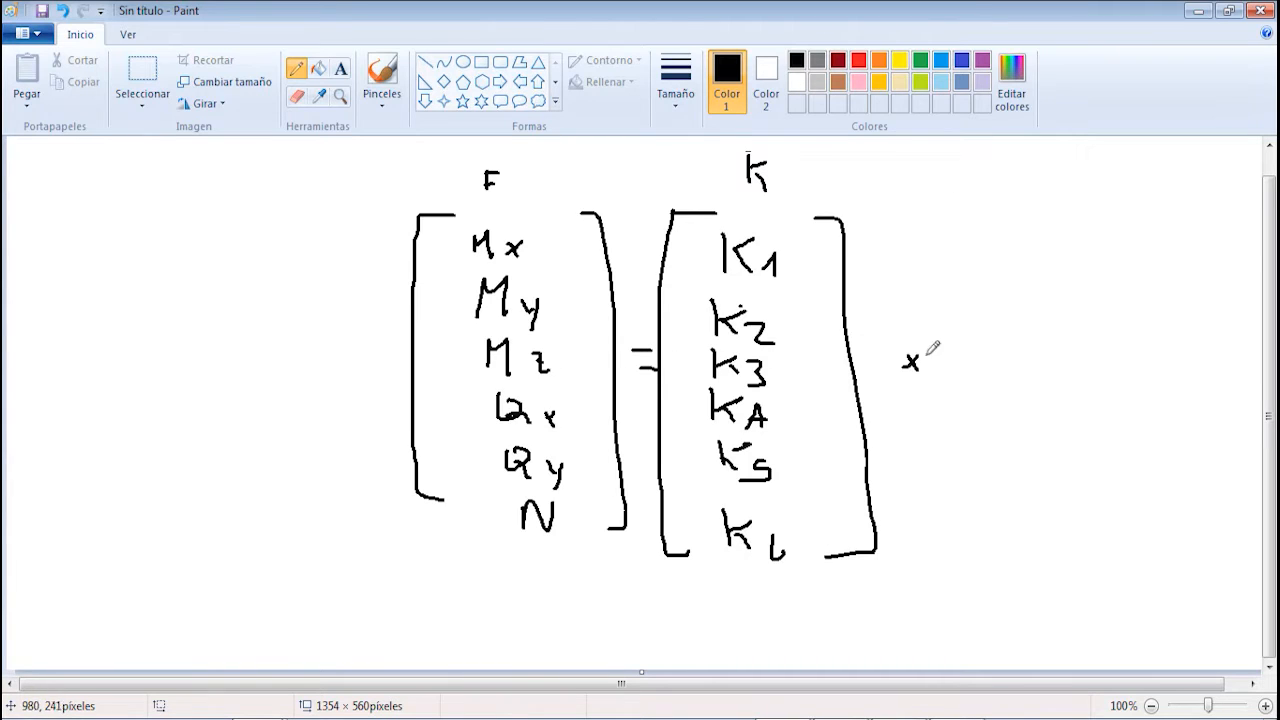
{"action": "mouse_move", "coordinate": [985, 206]}
{"action": "left_mouse_down"}
{"action": "mouse_move", "coordinate": [958, 517]}
{"action": "mouse_move", "coordinate": [1002, 548]}
{"action": "left_mouse_up"}
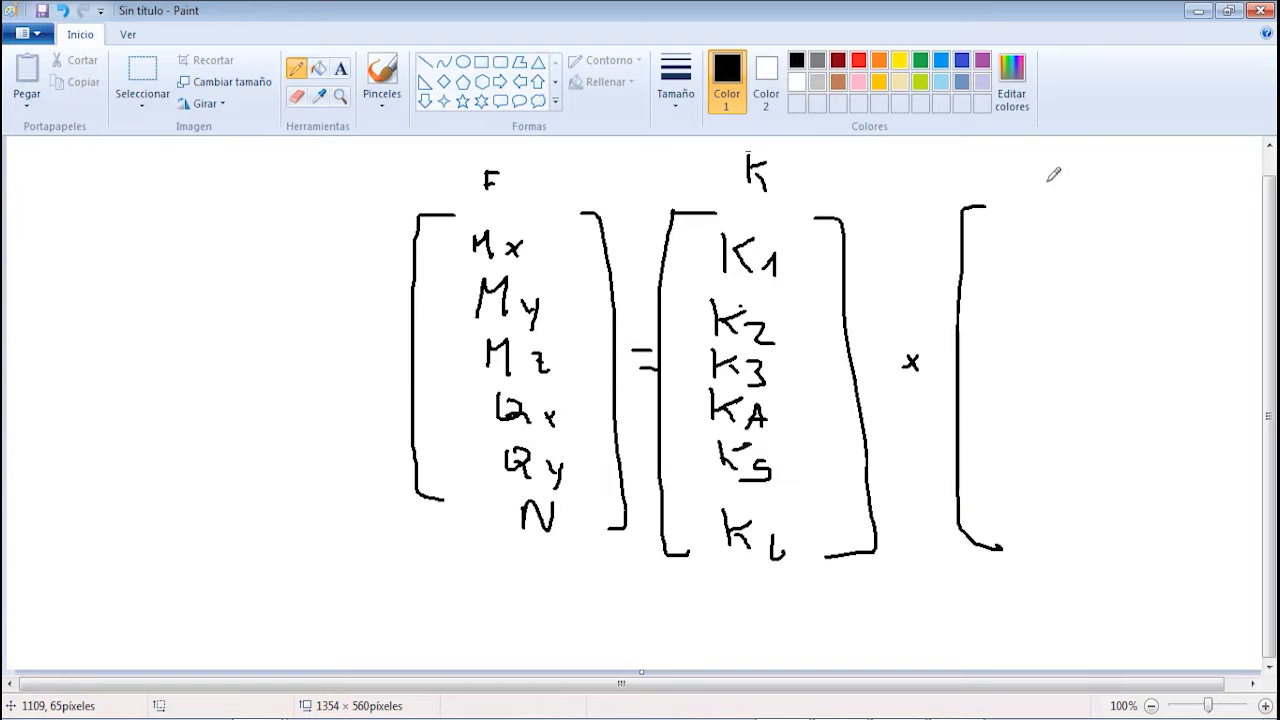
{"action": "mouse_move", "coordinate": [1021, 172]}
{"action": "left_mouse_down"}
{"action": "mouse_move", "coordinate": [1022, 221]}
{"action": "mouse_move", "coordinate": [1060, 252]}
{"action": "mouse_move", "coordinate": [1046, 255]}
{"action": "left_mouse_up"}
{"action": "mouse_move", "coordinate": [1030, 273]}
{"action": "left_mouse_down"}
{"action": "mouse_move", "coordinate": [1016, 286]}
{"action": "mouse_move", "coordinate": [1057, 300]}
{"action": "mouse_move", "coordinate": [1032, 345]}
{"action": "mouse_move", "coordinate": [1058, 377]}
{"action": "mouse_move", "coordinate": [1015, 461]}
{"action": "mouse_move", "coordinate": [1064, 460]}
{"action": "left_mouse_up"}
{"action": "mouse_move", "coordinate": [1064, 442]}
{"action": "left_mouse_down"}
{"action": "mouse_move", "coordinate": [1028, 496]}
{"action": "mouse_move", "coordinate": [1057, 514]}
{"action": "mouse_move", "coordinate": [1029, 570]}
{"action": "mouse_move", "coordinate": [1064, 577]}
{"action": "mouse_move", "coordinate": [1082, 564]}
{"action": "left_mouse_up"}
{"action": "mouse_move", "coordinate": [1084, 208]}
{"action": "left_mouse_down"}
{"action": "mouse_move", "coordinate": [1117, 212]}
{"action": "mouse_move", "coordinate": [1133, 565]}
{"action": "mouse_move", "coordinate": [1101, 570]}
{"action": "left_mouse_up"}
{"action": "left_click", "coordinate": [850, 718]}
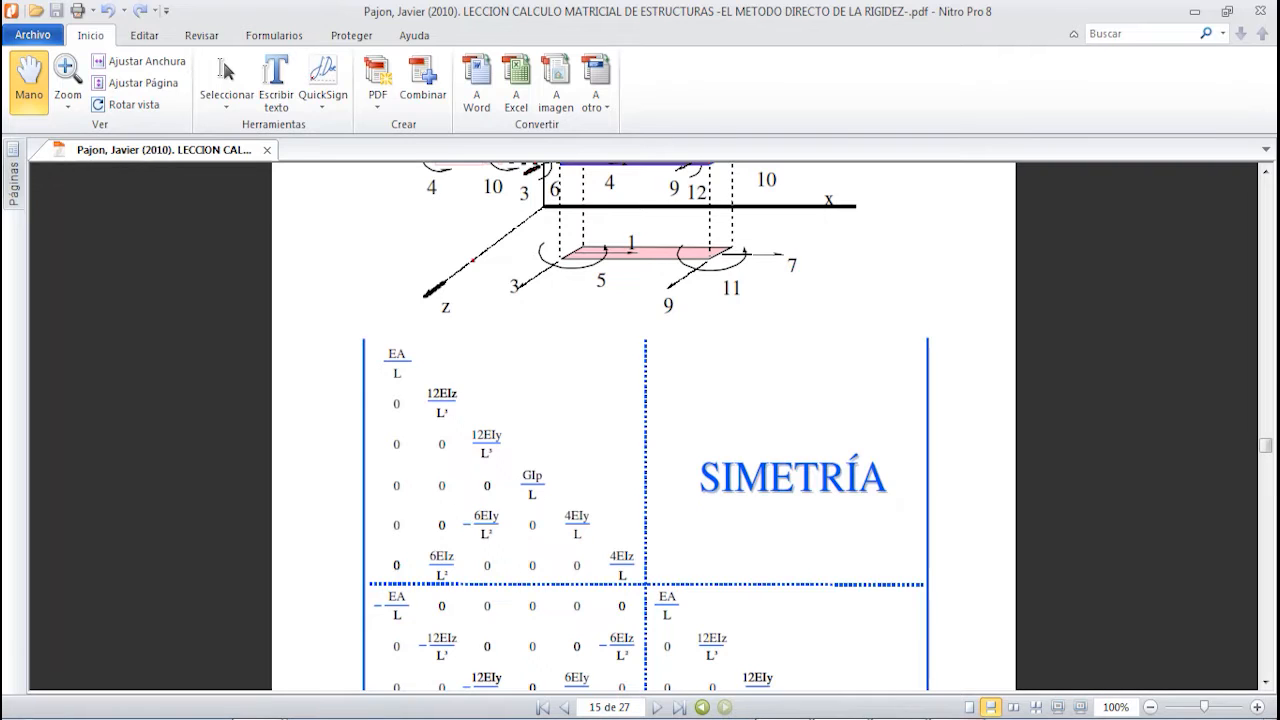
{"action": "left_click", "coordinate": [680, 718]}
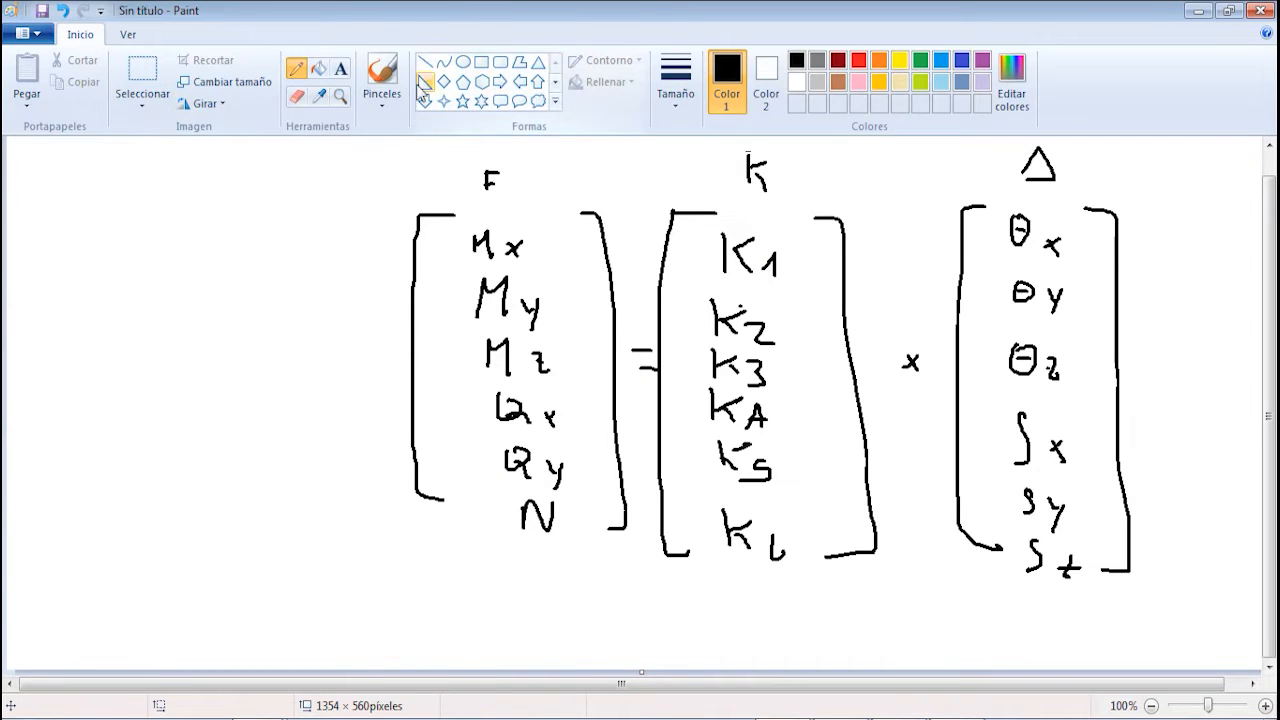
Sketch a rectangular column in perspective beside the force vector, with its top face, visible vertical edges and base
{"action": "mouse_move", "coordinate": [131, 318]}
{"action": "left_mouse_down"}
{"action": "mouse_move", "coordinate": [175, 287]}
{"action": "mouse_move", "coordinate": [142, 306]}
{"action": "mouse_move", "coordinate": [201, 352]}
{"action": "left_mouse_up"}
{"action": "mouse_move", "coordinate": [215, 281]}
{"action": "left_mouse_down"}
{"action": "mouse_move", "coordinate": [253, 291]}
{"action": "mouse_move", "coordinate": [200, 354]}
{"action": "left_mouse_up"}
{"action": "mouse_move", "coordinate": [127, 332]}
{"action": "left_mouse_down"}
{"action": "mouse_move", "coordinate": [112, 398]}
{"action": "mouse_move", "coordinate": [120, 578]}
{"action": "left_mouse_up"}
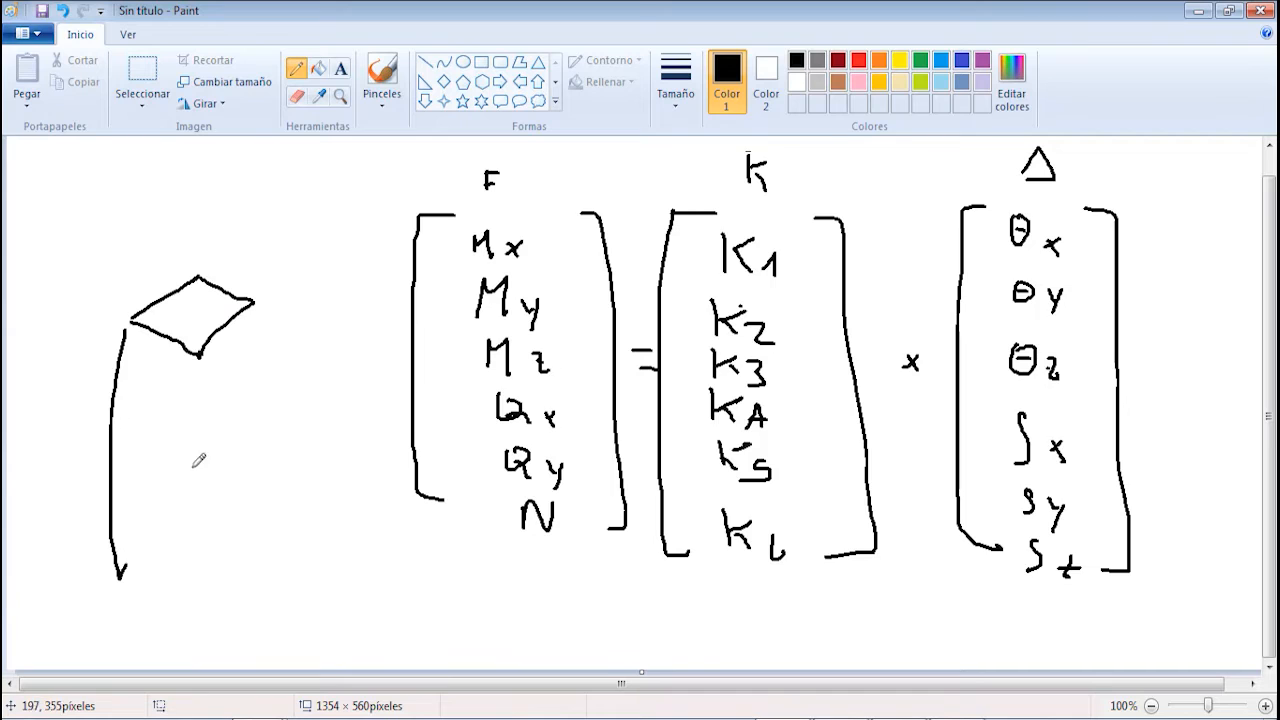
{"action": "left_click_drag", "start_coordinate": [201, 355], "coordinate": [209, 551]}
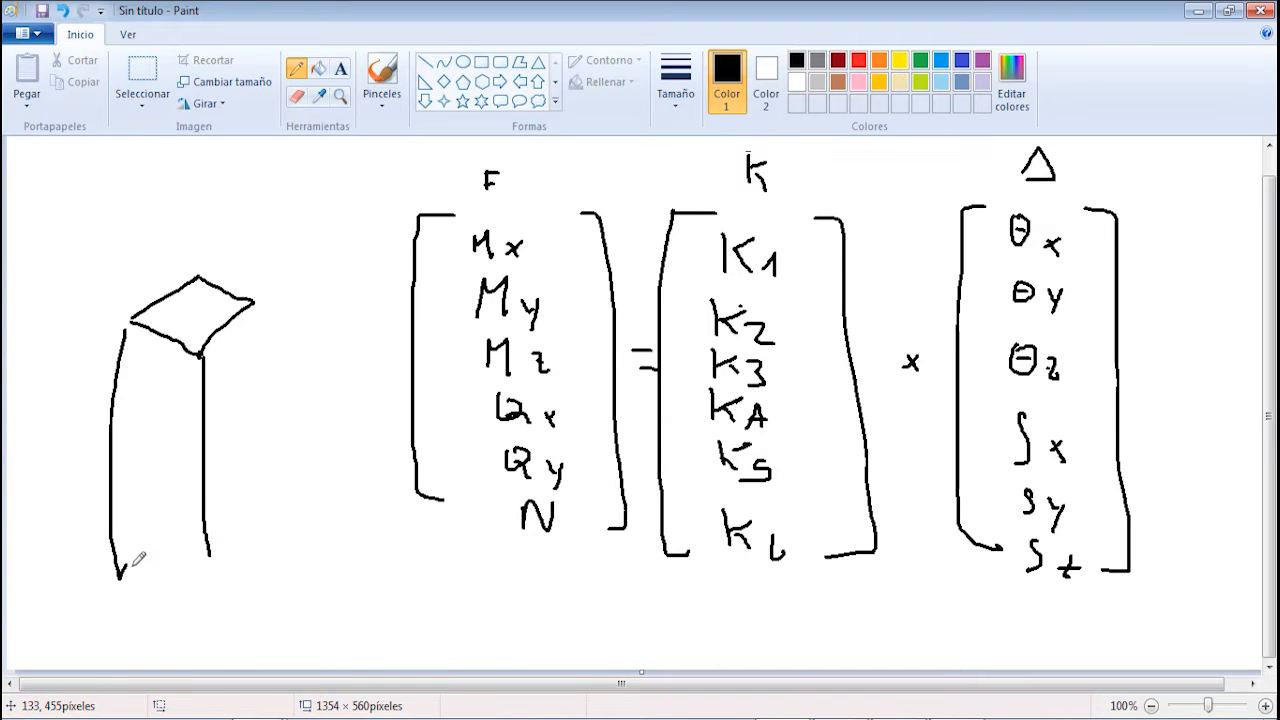
{"action": "mouse_move", "coordinate": [125, 569]}
{"action": "left_mouse_down"}
{"action": "mouse_move", "coordinate": [179, 538]}
{"action": "mouse_move", "coordinate": [262, 525]}
{"action": "mouse_move", "coordinate": [197, 583]}
{"action": "mouse_move", "coordinate": [209, 566]}
{"action": "left_mouse_up"}
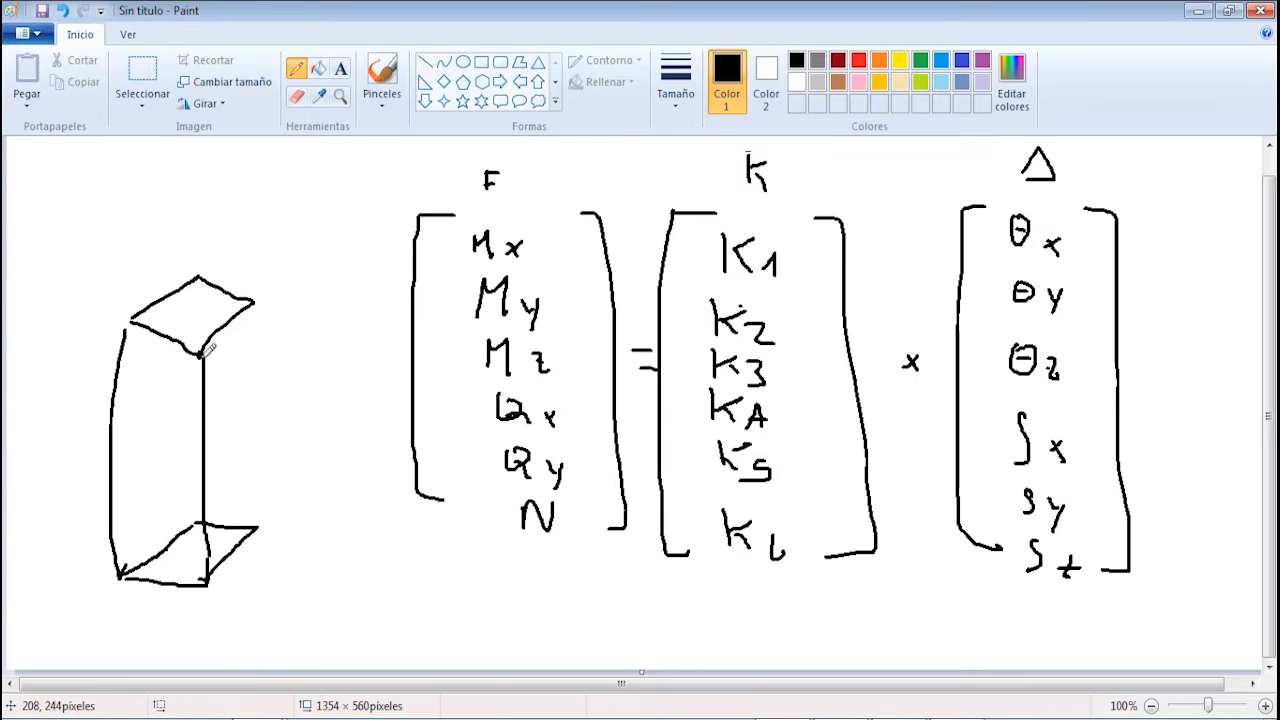
Draw the column's two remaining vertical edges as dashed lines between the top face and the base
{"action": "left_click_drag", "start_coordinate": [199, 278], "coordinate": [194, 300]}
{"action": "left_click_drag", "start_coordinate": [190, 334], "coordinate": [184, 394]}
{"action": "left_click_drag", "start_coordinate": [183, 418], "coordinate": [182, 480]}
{"action": "left_click_drag", "start_coordinate": [183, 490], "coordinate": [188, 512]}
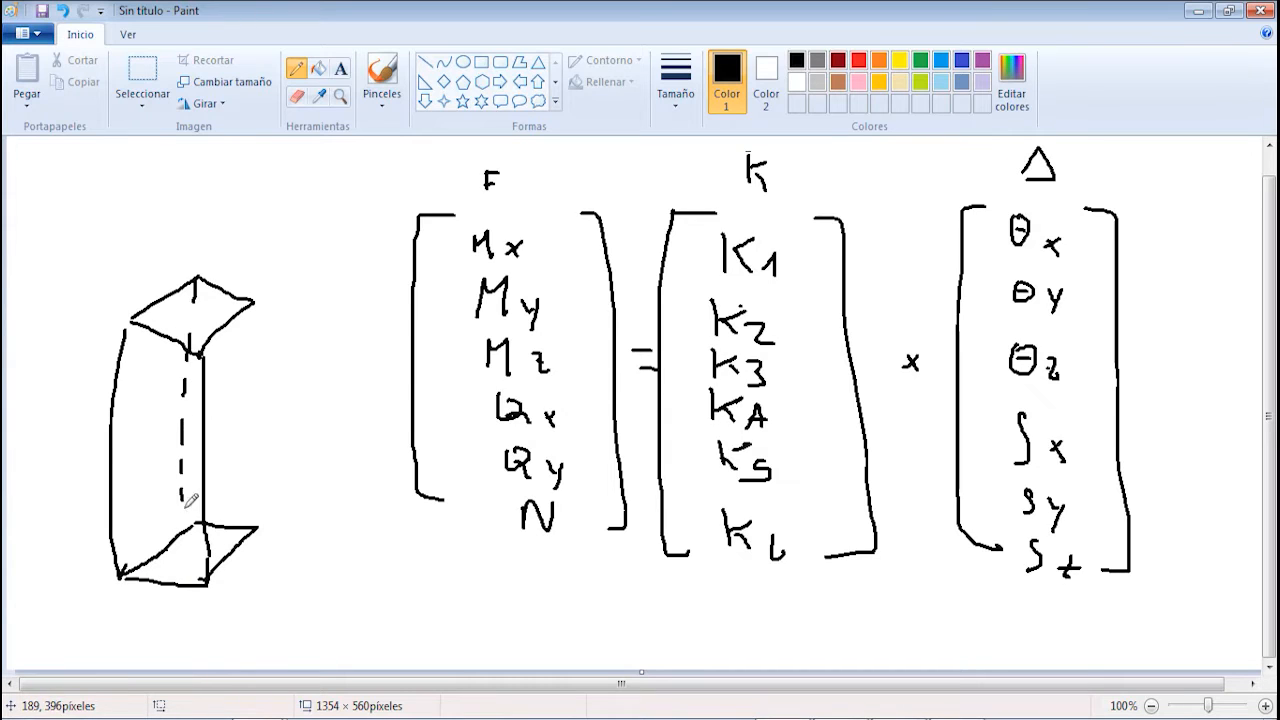
{"action": "left_click_drag", "start_coordinate": [256, 300], "coordinate": [255, 325]}
{"action": "left_click_drag", "start_coordinate": [255, 388], "coordinate": [255, 408]}
{"action": "left_click_drag", "start_coordinate": [255, 420], "coordinate": [255, 448]}
{"action": "left_click_drag", "start_coordinate": [255, 462], "coordinate": [256, 488]}
{"action": "left_click_drag", "start_coordinate": [256, 496], "coordinate": [257, 515]}
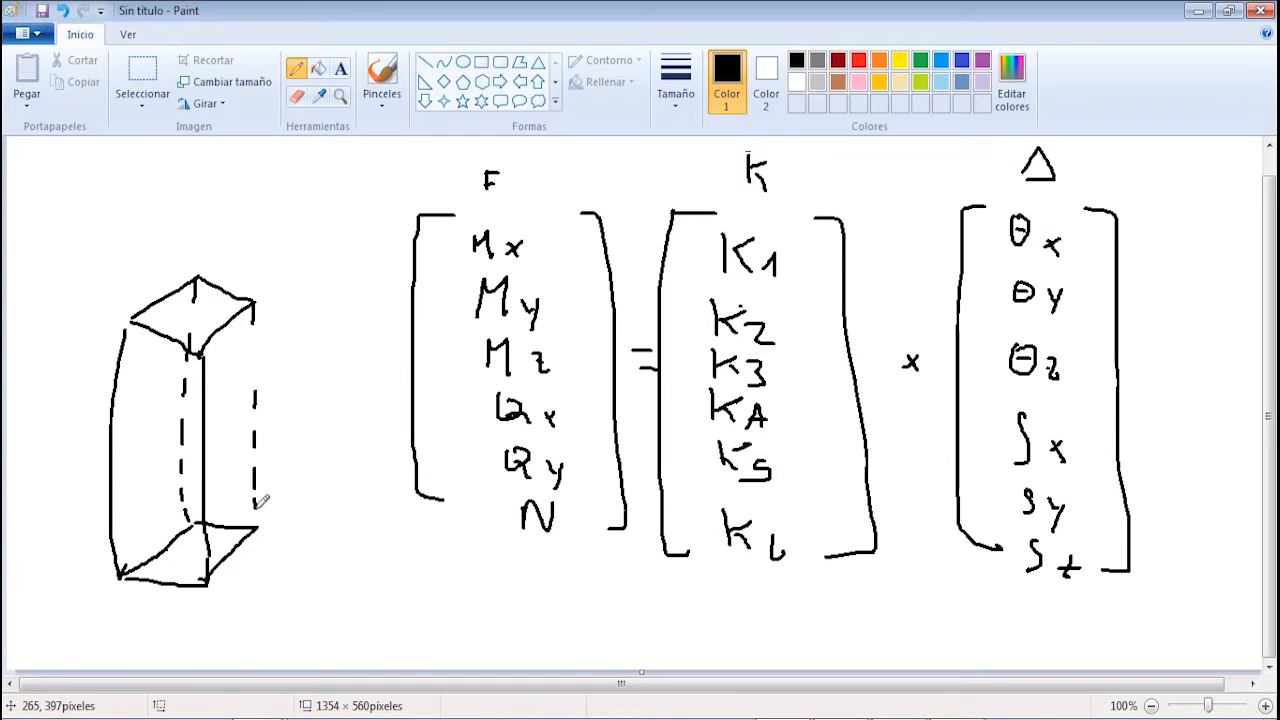
Draw a three-axis coordinate system above the column and label its axes X, Y and Z
{"action": "left_click_drag", "start_coordinate": [205, 169], "coordinate": [204, 228]}
{"action": "mouse_move", "coordinate": [205, 232]}
{"action": "left_mouse_down"}
{"action": "mouse_move", "coordinate": [270, 245]}
{"action": "mouse_move", "coordinate": [170, 270]}
{"action": "left_mouse_up"}
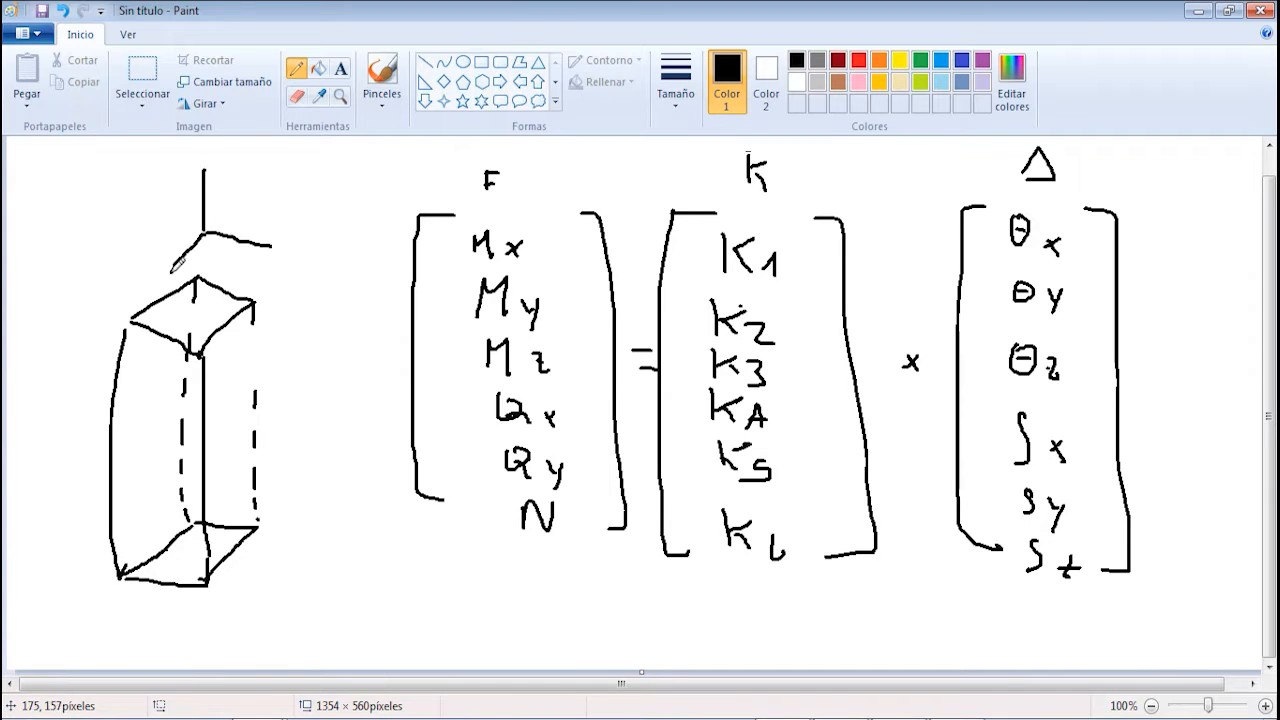
{"action": "left_click_drag", "start_coordinate": [216, 148], "coordinate": [238, 168]}
{"action": "left_click_drag", "start_coordinate": [286, 230], "coordinate": [292, 257]}
{"action": "mouse_move", "coordinate": [155, 258]}
{"action": "left_mouse_down"}
{"action": "mouse_move", "coordinate": [143, 282]}
{"action": "mouse_move", "coordinate": [157, 277]}
{"action": "left_mouse_up"}
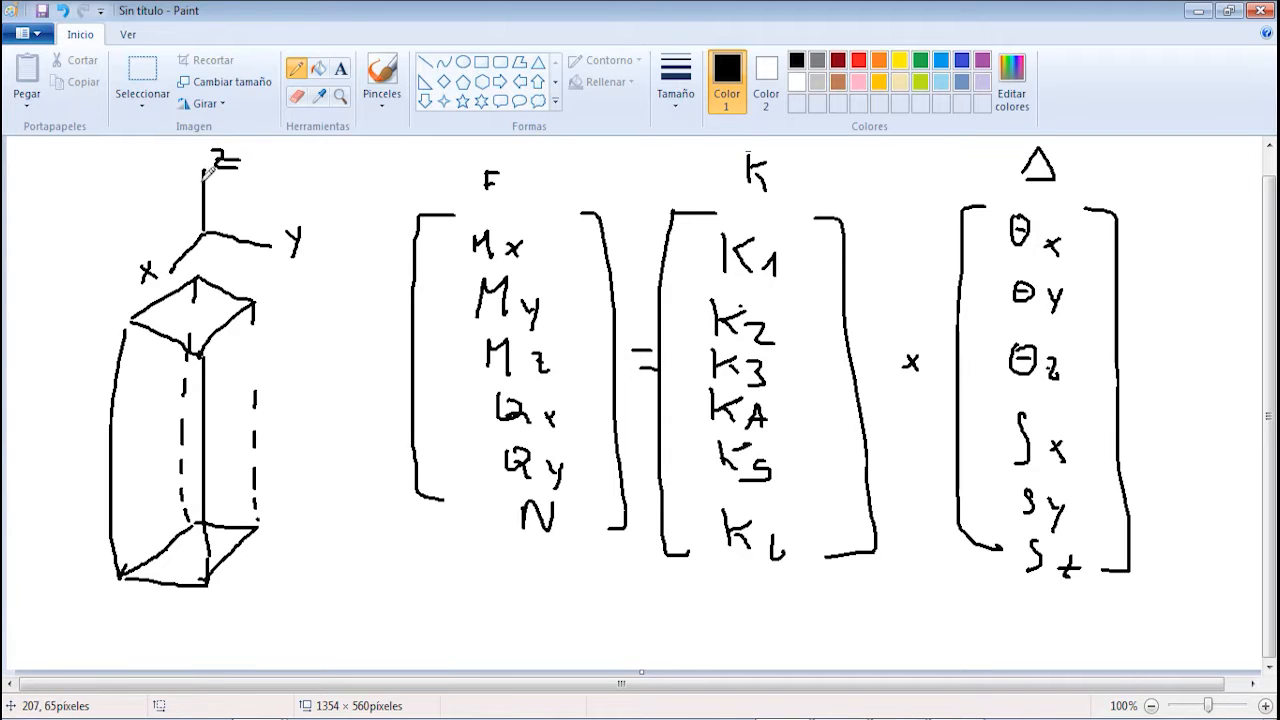
Add force arrows to the column: a downward one labelled A on top, two opposing side arrows and a large curved one near the base
{"action": "mouse_move", "coordinate": [212, 238]}
{"action": "left_mouse_down"}
{"action": "mouse_move", "coordinate": [215, 299]}
{"action": "mouse_move", "coordinate": [243, 251]}
{"action": "mouse_move", "coordinate": [249, 275]}
{"action": "mouse_move", "coordinate": [248, 264]}
{"action": "left_mouse_up"}
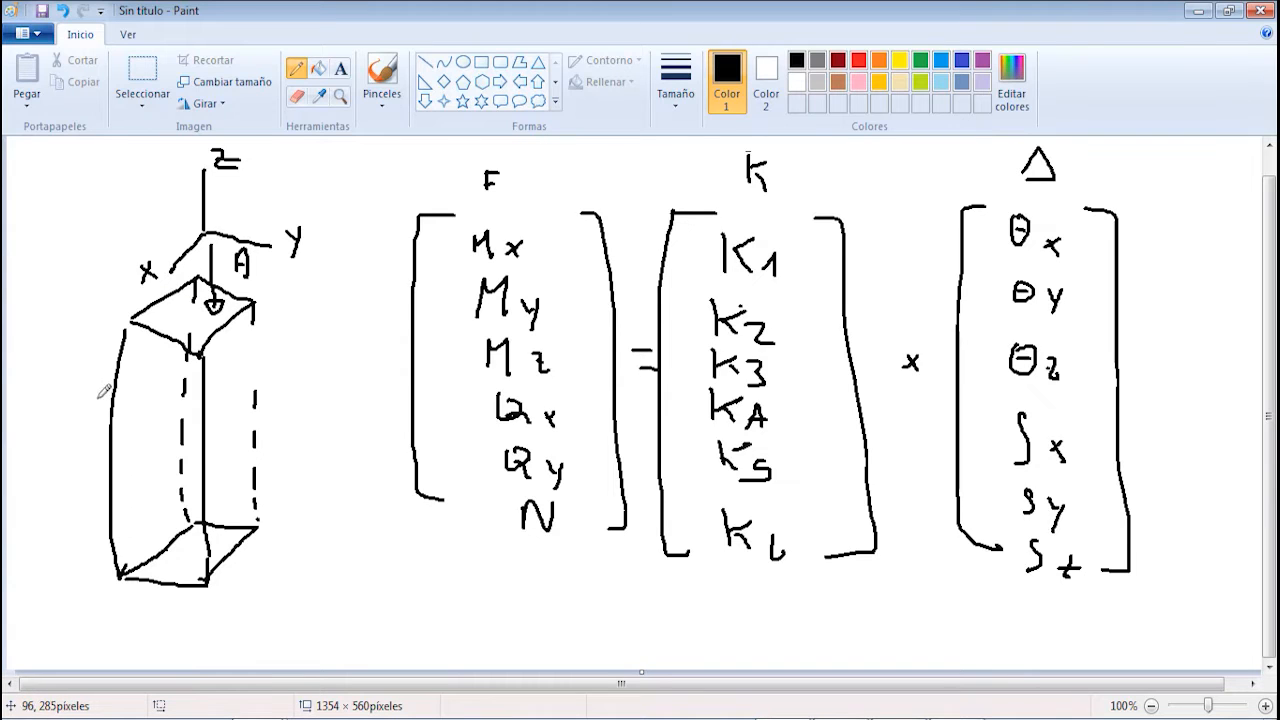
{"action": "left_click_drag", "start_coordinate": [78, 398], "coordinate": [130, 414]}
{"action": "left_click_drag", "start_coordinate": [282, 407], "coordinate": [238, 432]}
{"action": "left_click_drag", "start_coordinate": [139, 400], "coordinate": [148, 410]}
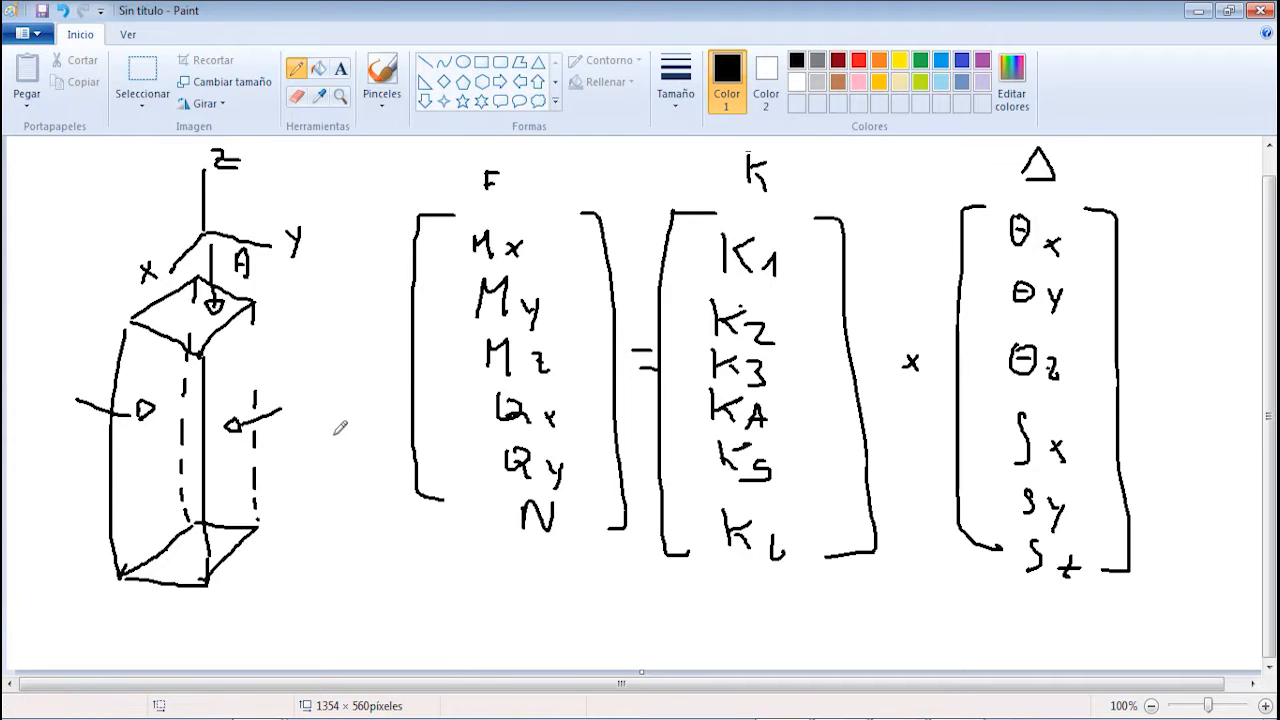
{"action": "mouse_move", "coordinate": [333, 432]}
{"action": "left_mouse_down"}
{"action": "mouse_move", "coordinate": [106, 505]}
{"action": "mouse_move", "coordinate": [45, 482]}
{"action": "left_mouse_up"}
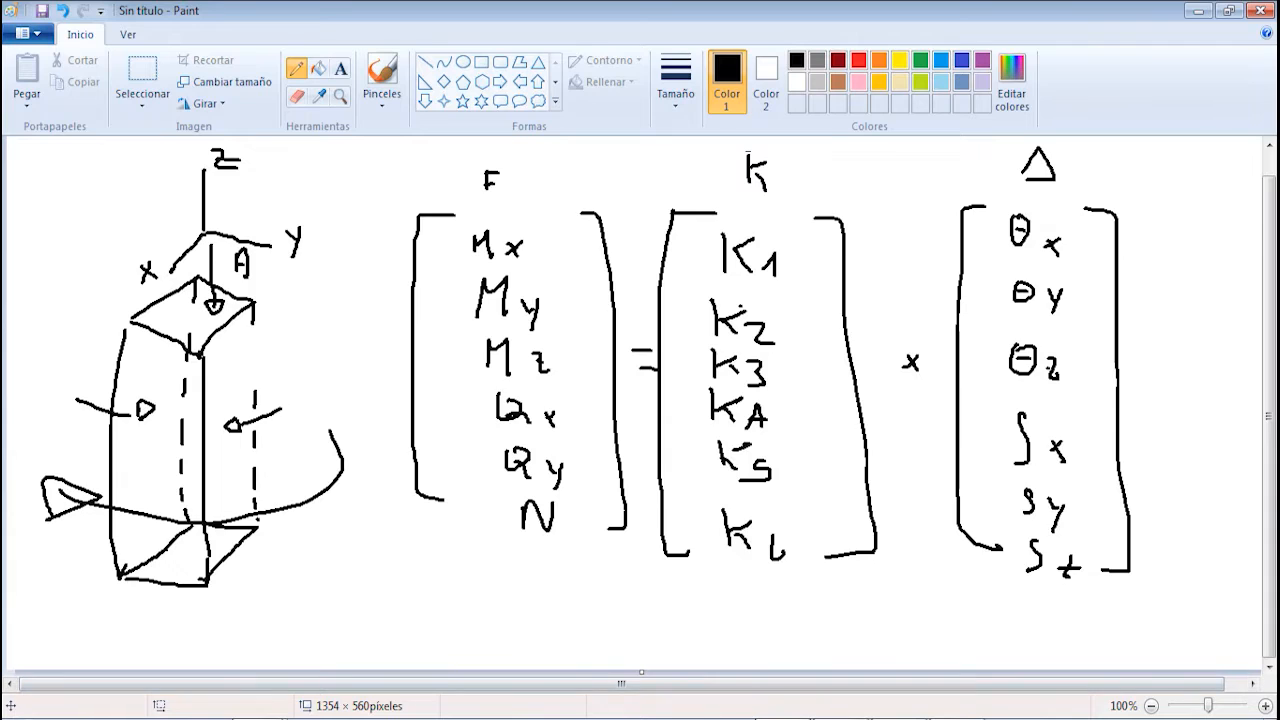
Switch to the PDF lesson and examine the stiffness matrix terms, its four quadrants and its symmetry
{"action": "left_click", "coordinate": [814, 717]}
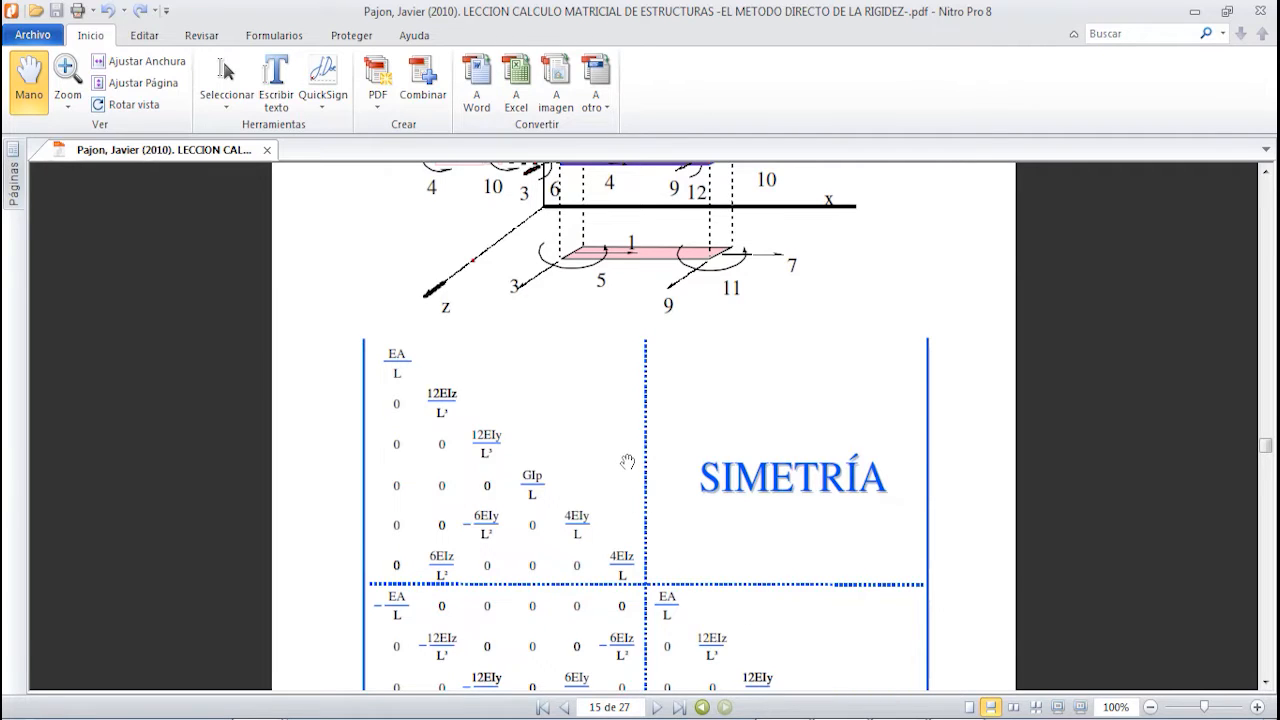
{"action": "scroll", "coordinate": [628, 460], "scroll_direction": "down", "scroll_amount": 2}
{"action": "scroll", "coordinate": [632, 465], "scroll_direction": "down", "scroll_amount": 2}
{"action": "scroll", "coordinate": [632, 465], "scroll_direction": "up", "scroll_amount": 2}
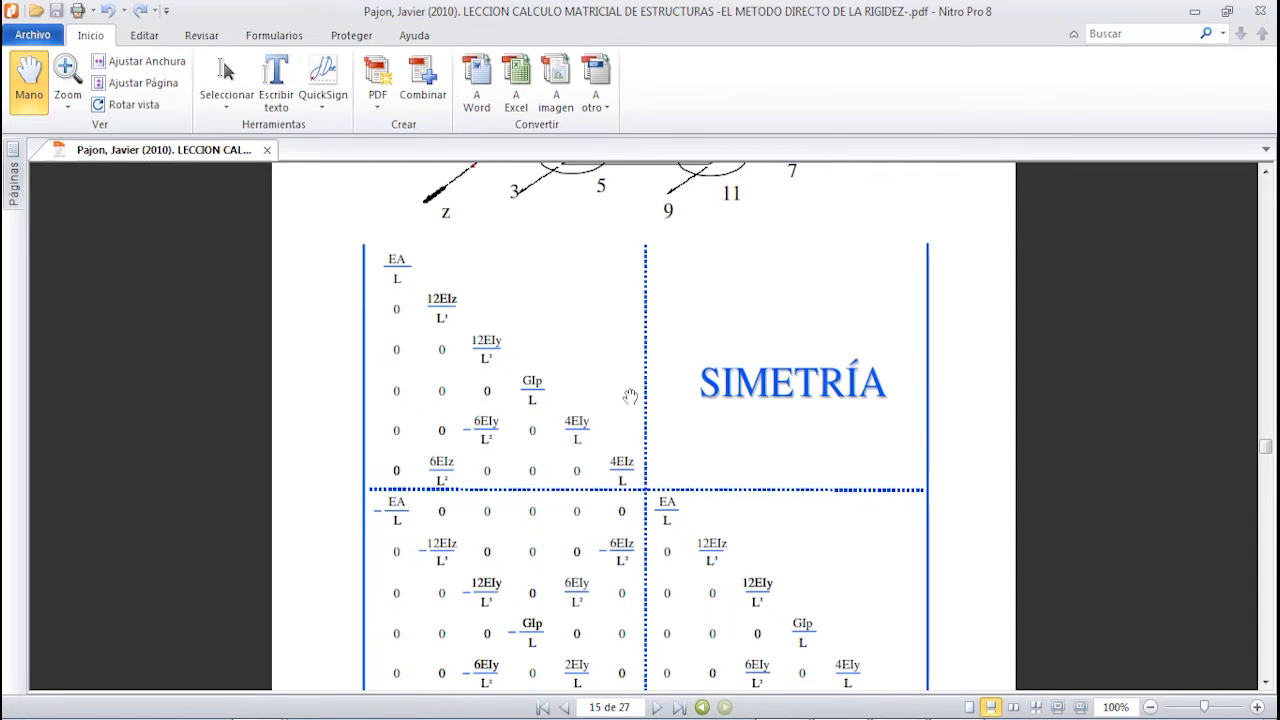
{"action": "scroll", "coordinate": [593, 343], "scroll_direction": "up", "scroll_amount": 2}
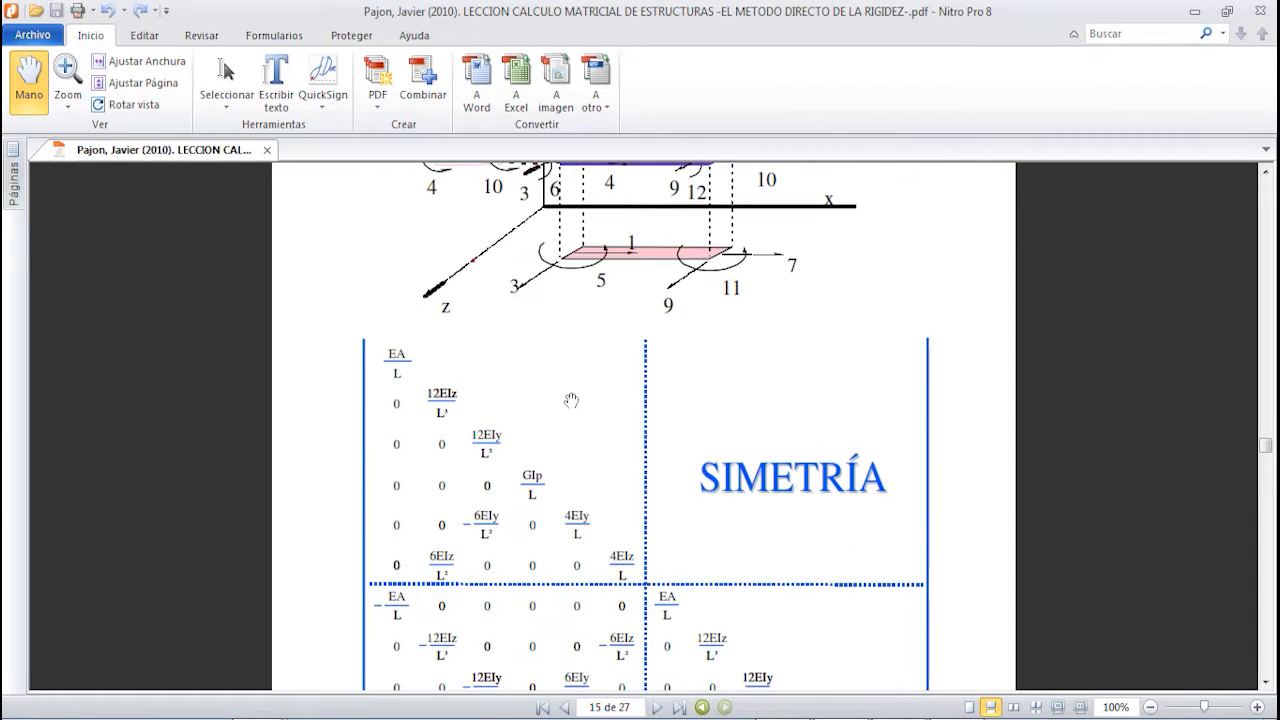
{"action": "scroll", "coordinate": [527, 471], "scroll_direction": "down", "scroll_amount": 2}
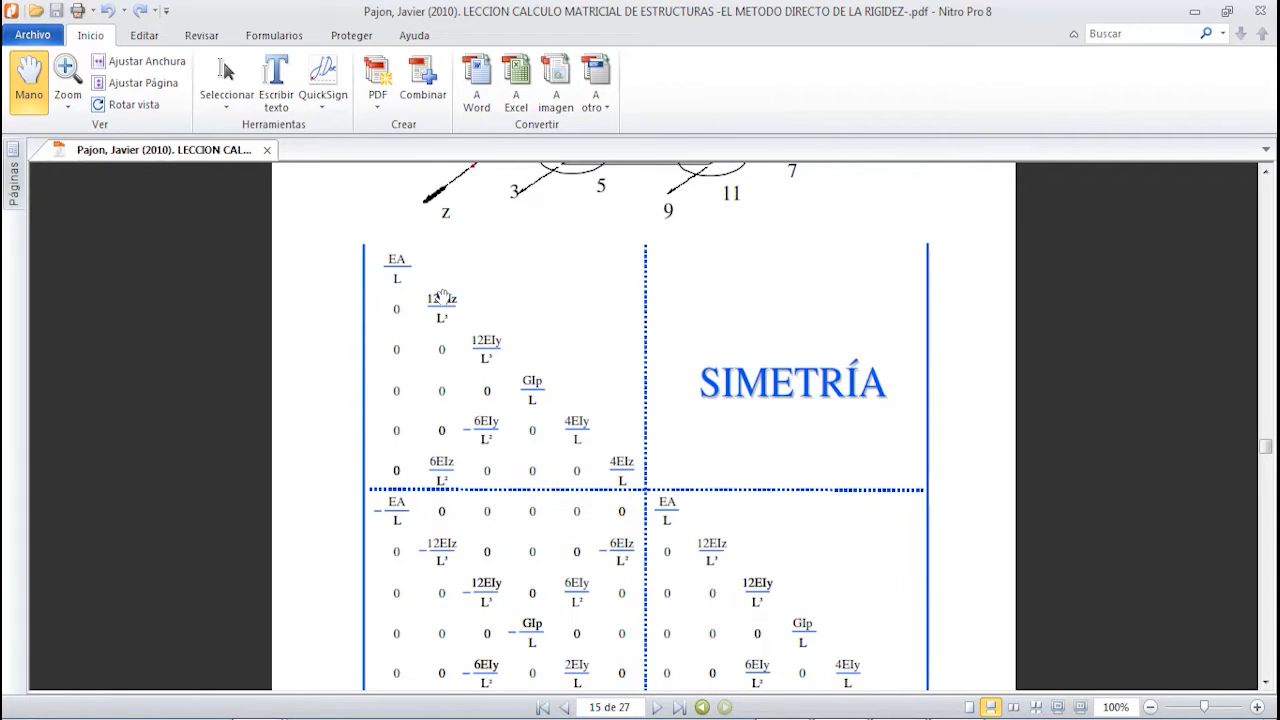
{"action": "scroll", "coordinate": [778, 583], "scroll_direction": "down", "scroll_amount": 1}
{"action": "scroll", "coordinate": [712, 484], "scroll_direction": "down", "scroll_amount": 1}
{"action": "scroll", "coordinate": [766, 471], "scroll_direction": "up", "scroll_amount": 6}
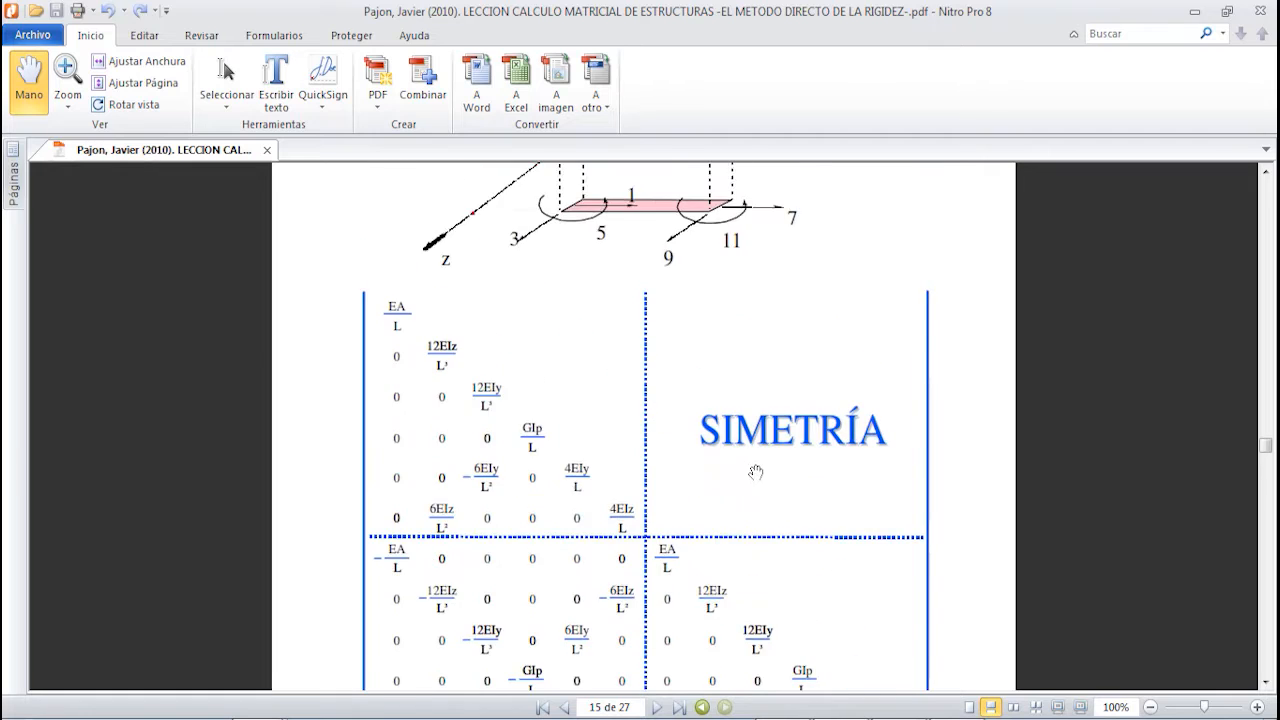
{"action": "scroll", "coordinate": [707, 465], "scroll_direction": "down", "scroll_amount": 2}
{"action": "scroll", "coordinate": [578, 447], "scroll_direction": "down", "scroll_amount": 3}
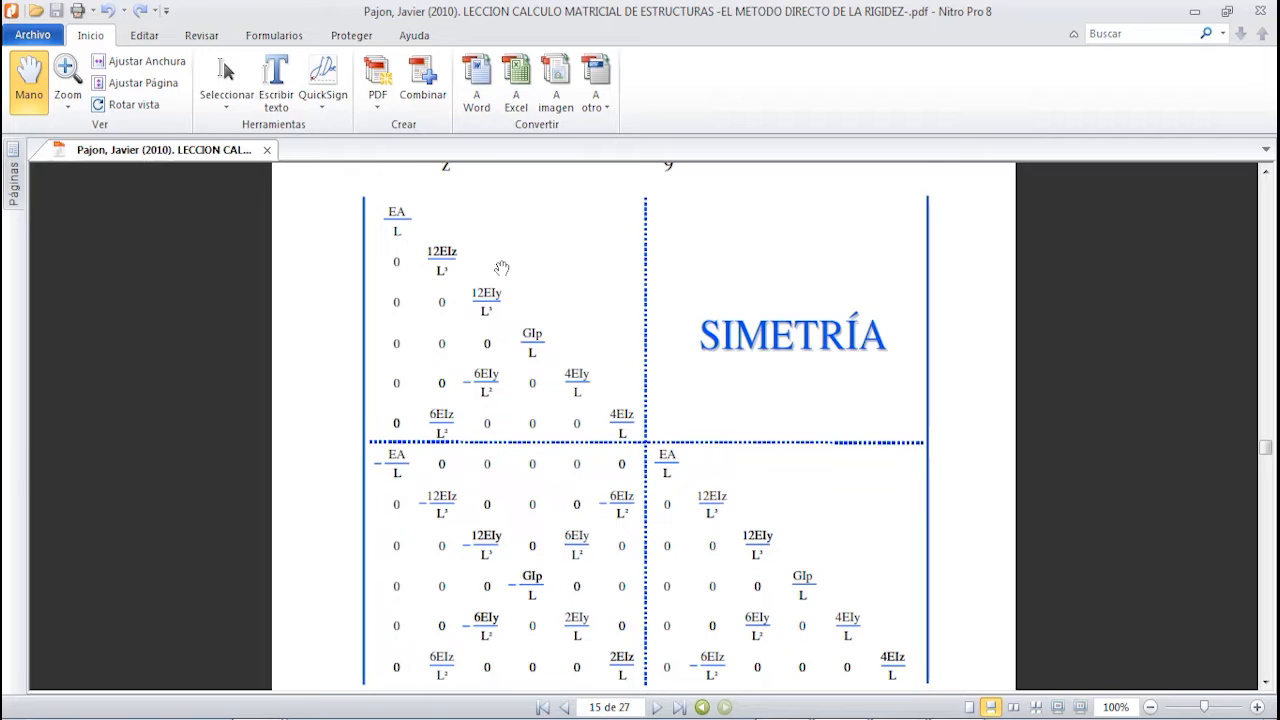
{"action": "scroll", "coordinate": [540, 272], "scroll_direction": "down", "scroll_amount": 1}
{"action": "scroll", "coordinate": [600, 290], "scroll_direction": "down", "scroll_amount": 2}
{"action": "scroll", "coordinate": [622, 308], "scroll_direction": "up", "scroll_amount": 1}
{"action": "scroll", "coordinate": [623, 310], "scroll_direction": "up", "scroll_amount": 3}
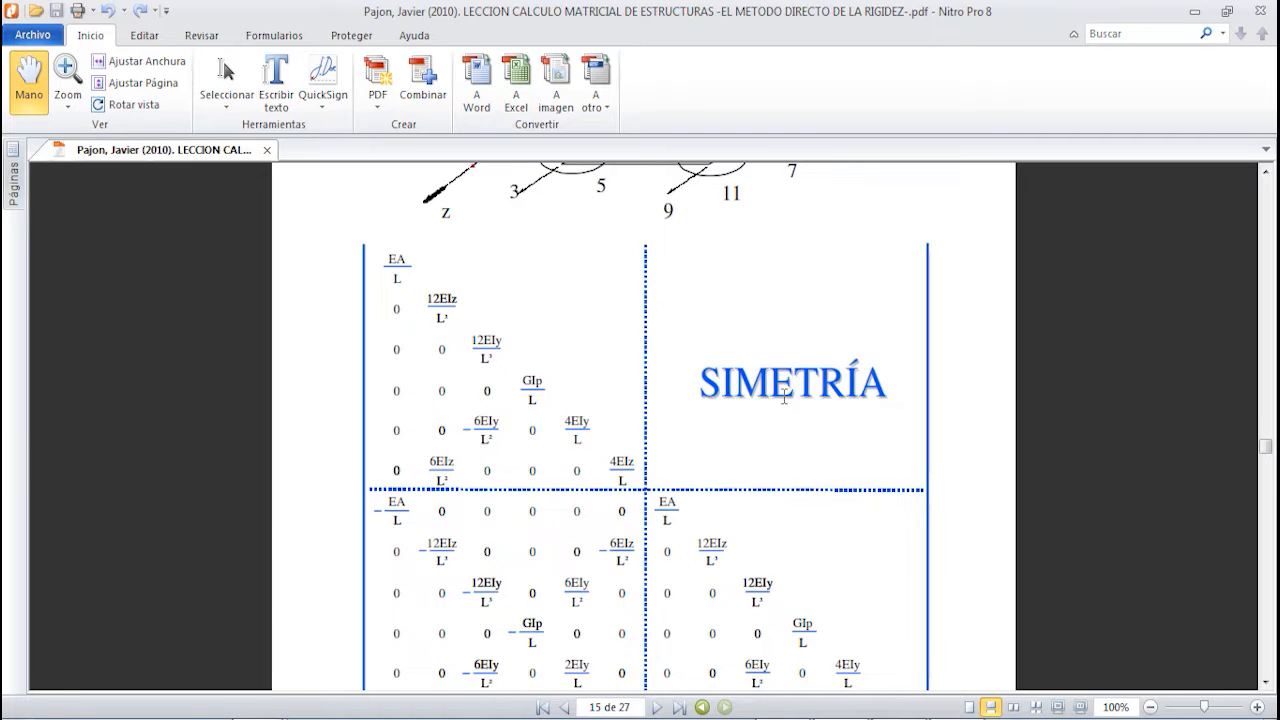
{"action": "scroll", "coordinate": [799, 407], "scroll_direction": "down", "scroll_amount": 3}
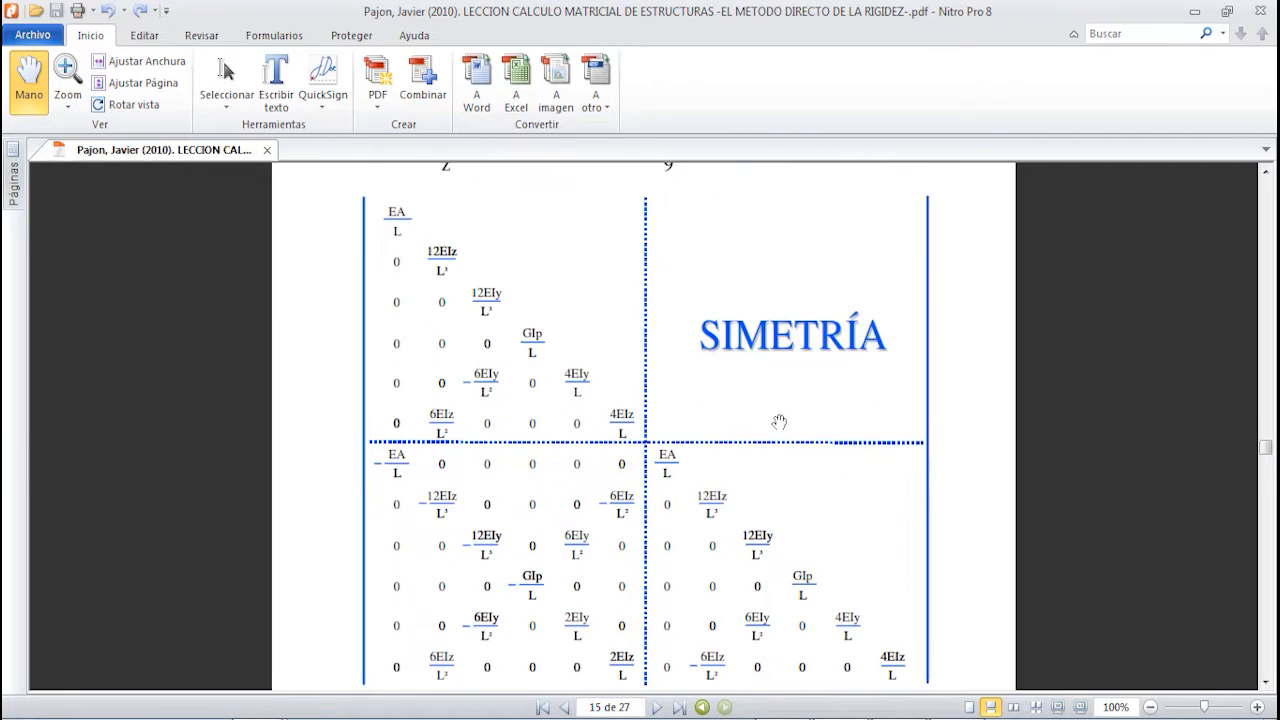
{"action": "scroll", "coordinate": [574, 377], "scroll_direction": "down", "scroll_amount": 2}
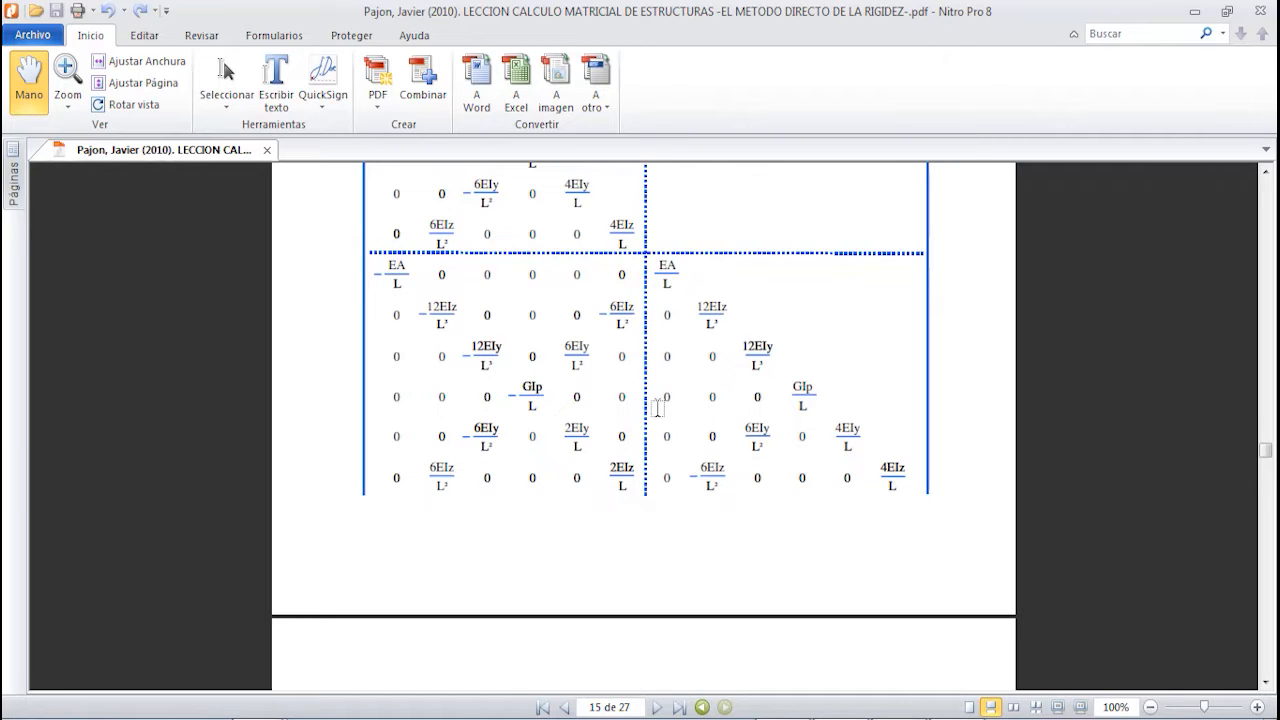
Switch to Paint and handwrite the stiffness formula K = I E / l below the vectors
{"action": "left_click", "coordinate": [862, 718]}
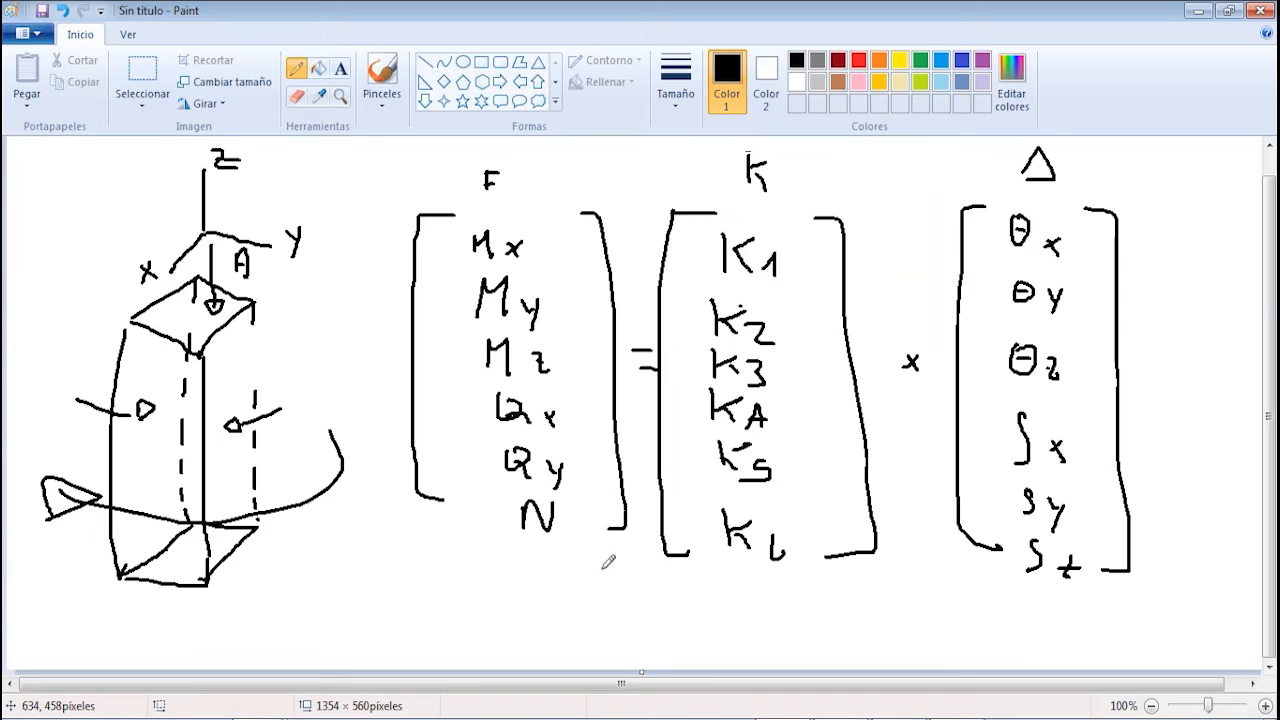
{"action": "mouse_move", "coordinate": [518, 591]}
{"action": "left_mouse_down"}
{"action": "mouse_move", "coordinate": [517, 612]}
{"action": "mouse_move", "coordinate": [527, 597]}
{"action": "mouse_move", "coordinate": [532, 617]}
{"action": "mouse_move", "coordinate": [586, 608]}
{"action": "left_mouse_up"}
{"action": "left_click_drag", "start_coordinate": [570, 622], "coordinate": [590, 622]}
{"action": "mouse_move", "coordinate": [628, 572]}
{"action": "left_mouse_down"}
{"action": "mouse_move", "coordinate": [629, 598]}
{"action": "mouse_move", "coordinate": [634, 570]}
{"action": "mouse_move", "coordinate": [637, 598]}
{"action": "mouse_move", "coordinate": [672, 593]}
{"action": "mouse_move", "coordinate": [703, 622]}
{"action": "mouse_move", "coordinate": [648, 660]}
{"action": "mouse_move", "coordinate": [676, 662]}
{"action": "left_mouse_up"}
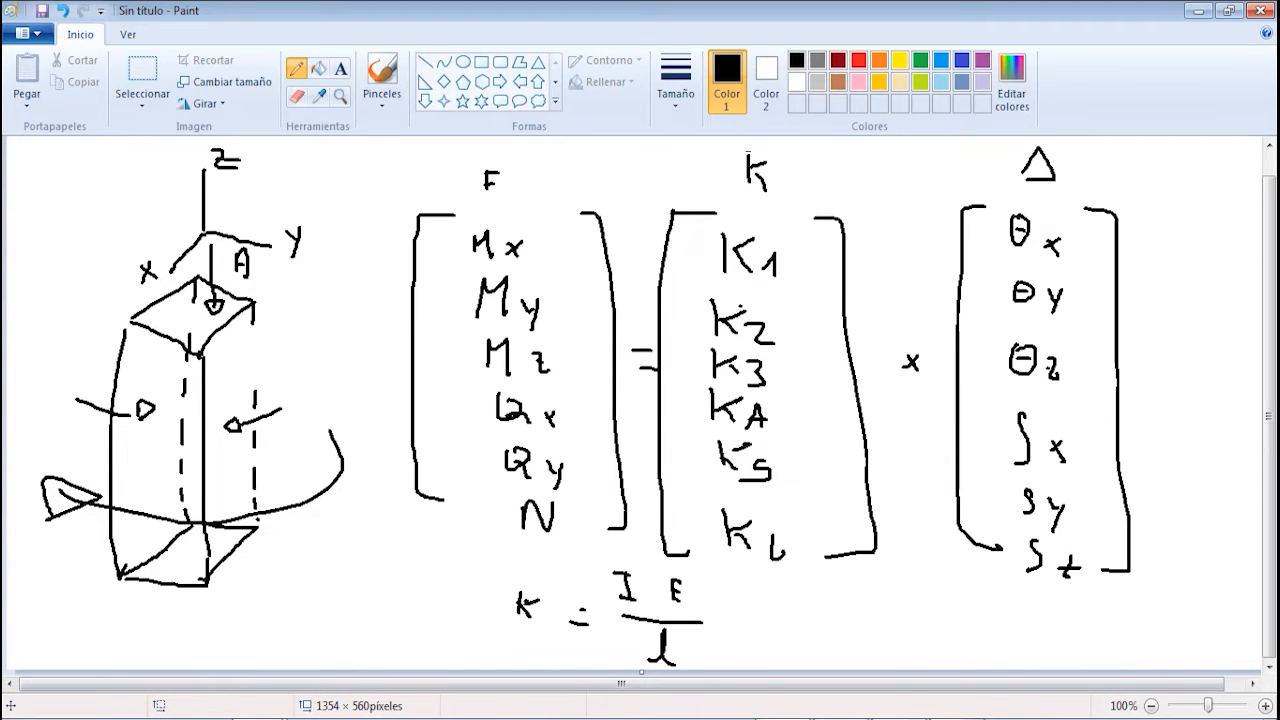
Switch to the CYPE 3D window with the CLASE N° 3 model
{"action": "key", "text": "alt+Tab"}
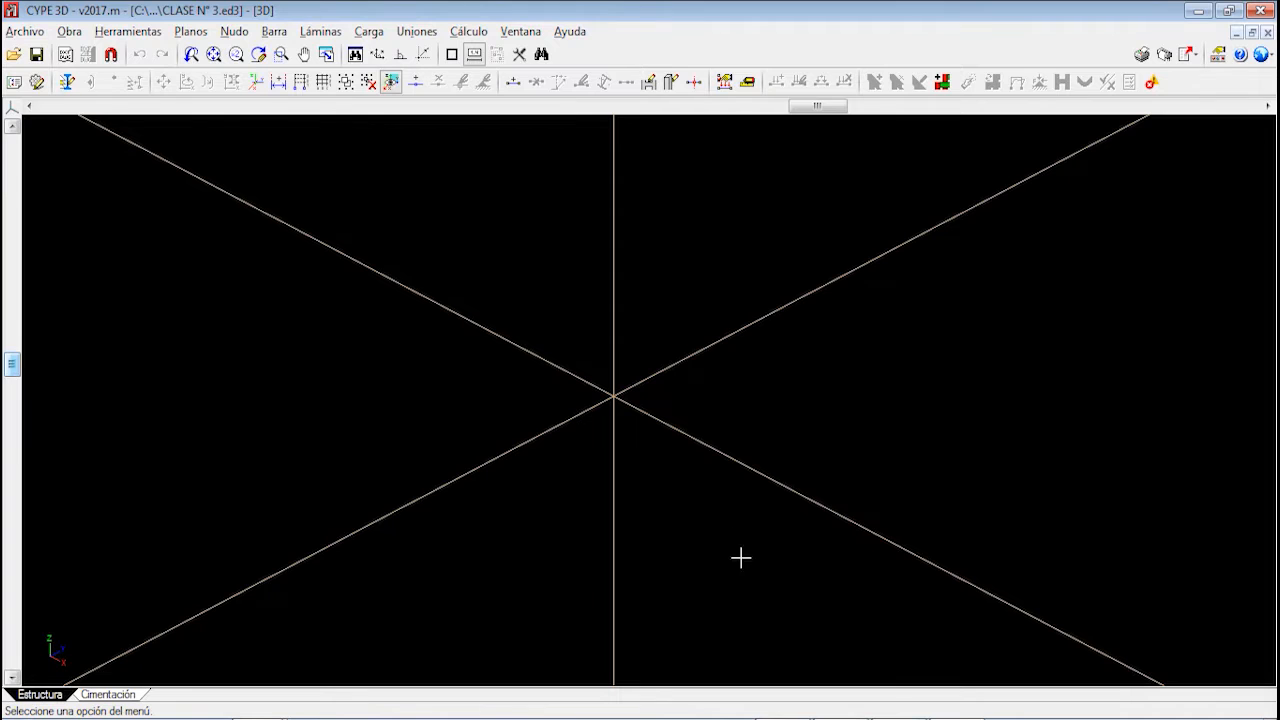
Start the new-node command in the 3D view with the axis crossing in sight
{"action": "scroll", "coordinate": [605, 316], "scroll_direction": "down", "scroll_amount": 2}
{"action": "middle_click_drag", "start_coordinate": [605, 317], "coordinate": [586, 337]}
{"action": "scroll", "coordinate": [636, 356], "scroll_direction": "up", "scroll_amount": 1}
{"action": "scroll", "coordinate": [640, 336], "scroll_direction": "down", "scroll_amount": 2}
{"action": "scroll", "coordinate": [627, 347], "scroll_direction": "up", "scroll_amount": 2}
{"action": "scroll", "coordinate": [624, 338], "scroll_direction": "down", "scroll_amount": 2}
{"action": "scroll", "coordinate": [618, 338], "scroll_direction": "up", "scroll_amount": 2}
{"action": "scroll", "coordinate": [603, 343], "scroll_direction": "down", "scroll_amount": 2}
{"action": "scroll", "coordinate": [591, 338], "scroll_direction": "up", "scroll_amount": 3}
{"action": "scroll", "coordinate": [559, 381], "scroll_direction": "down", "scroll_amount": 4}
{"action": "scroll", "coordinate": [568, 373], "scroll_direction": "up", "scroll_amount": 2}
{"action": "scroll", "coordinate": [547, 432], "scroll_direction": "down", "scroll_amount": 2}
{"action": "scroll", "coordinate": [559, 431], "scroll_direction": "up", "scroll_amount": 1}
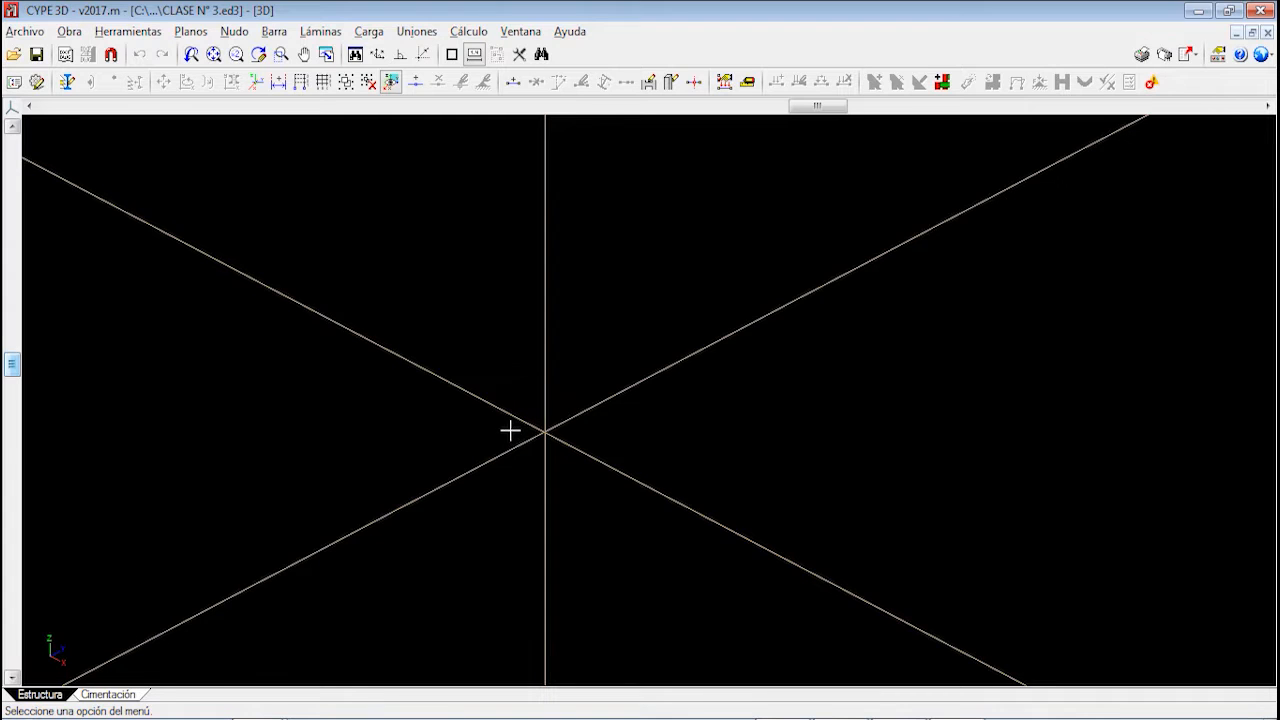
{"action": "left_click", "coordinate": [236, 35]}
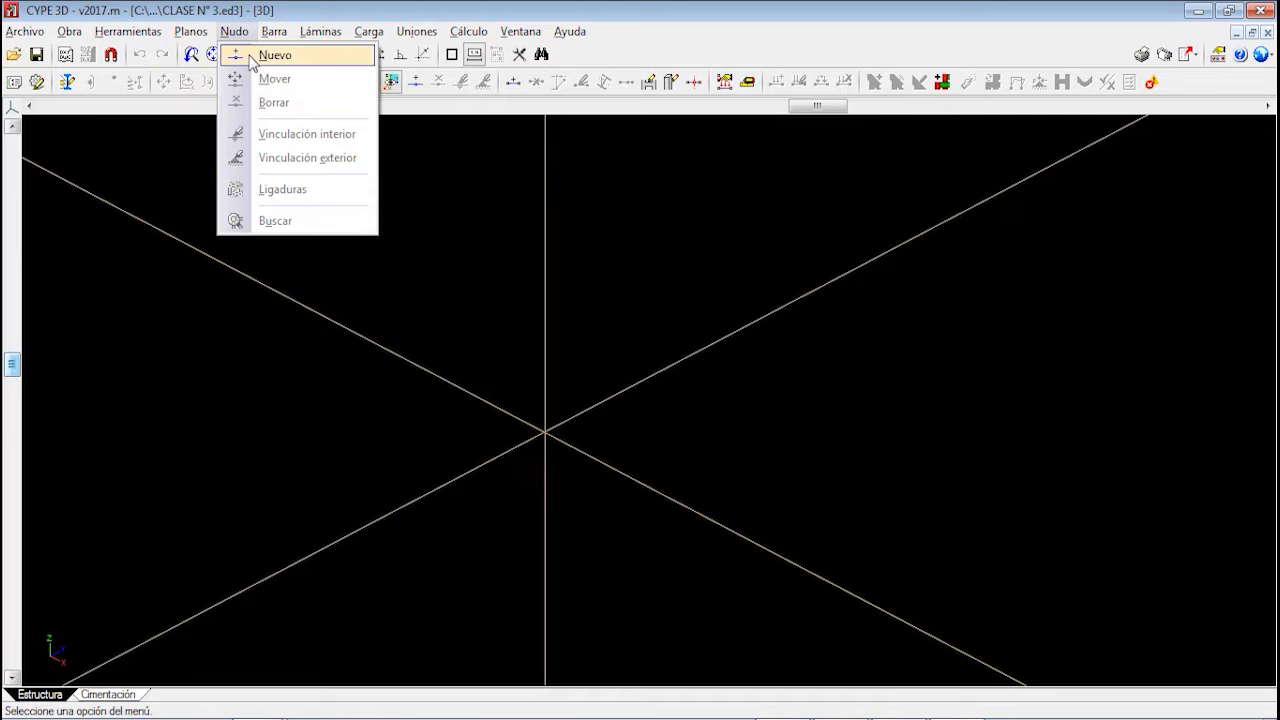
{"action": "left_click", "coordinate": [250, 57]}
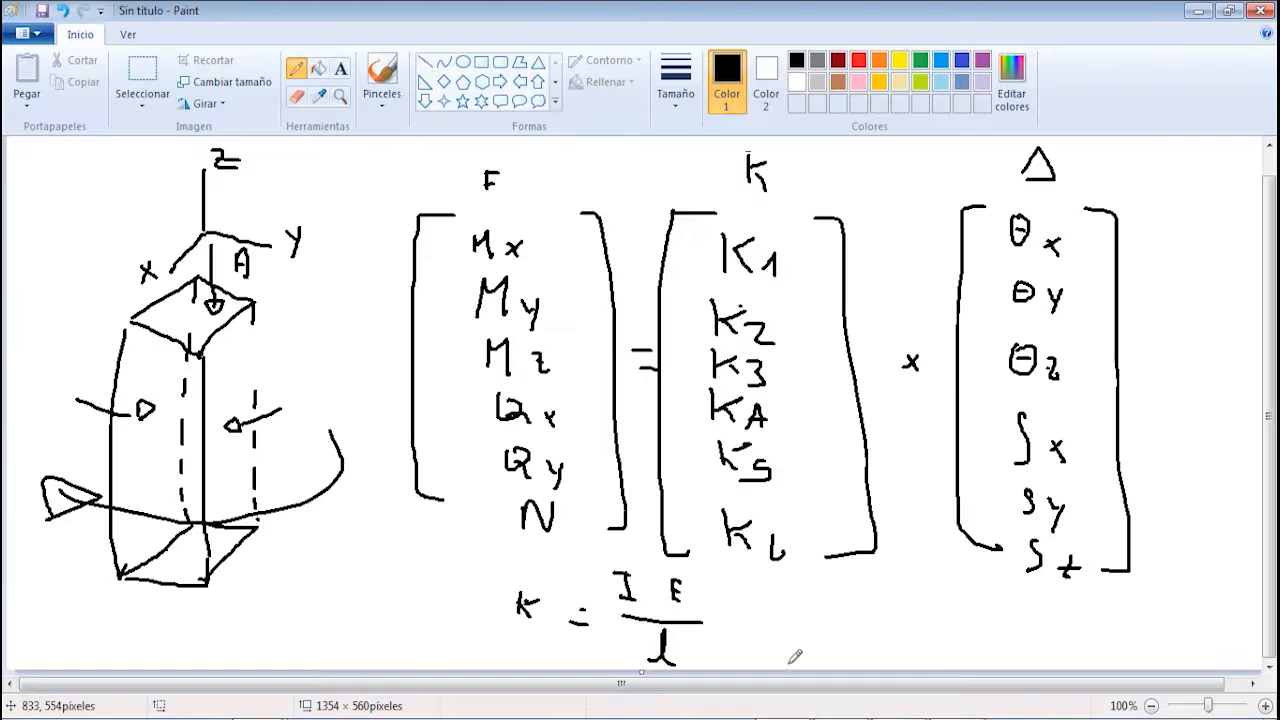
Switch to Paint, handwrite a short note beside the K = I E / l formula, and return to CYPE 3D
{"action": "mouse_move", "coordinate": [861, 606]}
{"action": "left_mouse_down"}
{"action": "mouse_move", "coordinate": [880, 628]}
{"action": "mouse_move", "coordinate": [860, 628]}
{"action": "mouse_move", "coordinate": [893, 643]}
{"action": "mouse_move", "coordinate": [930, 621]}
{"action": "mouse_move", "coordinate": [925, 644]}
{"action": "left_mouse_up"}
{"action": "left_click_drag", "start_coordinate": [955, 634], "coordinate": [950, 655]}
{"action": "mouse_move", "coordinate": [975, 598]}
{"action": "left_mouse_down"}
{"action": "mouse_move", "coordinate": [989, 598]}
{"action": "mouse_move", "coordinate": [990, 636]}
{"action": "mouse_move", "coordinate": [999, 612]}
{"action": "left_mouse_up"}
{"action": "key", "text": "alt+Tab"}
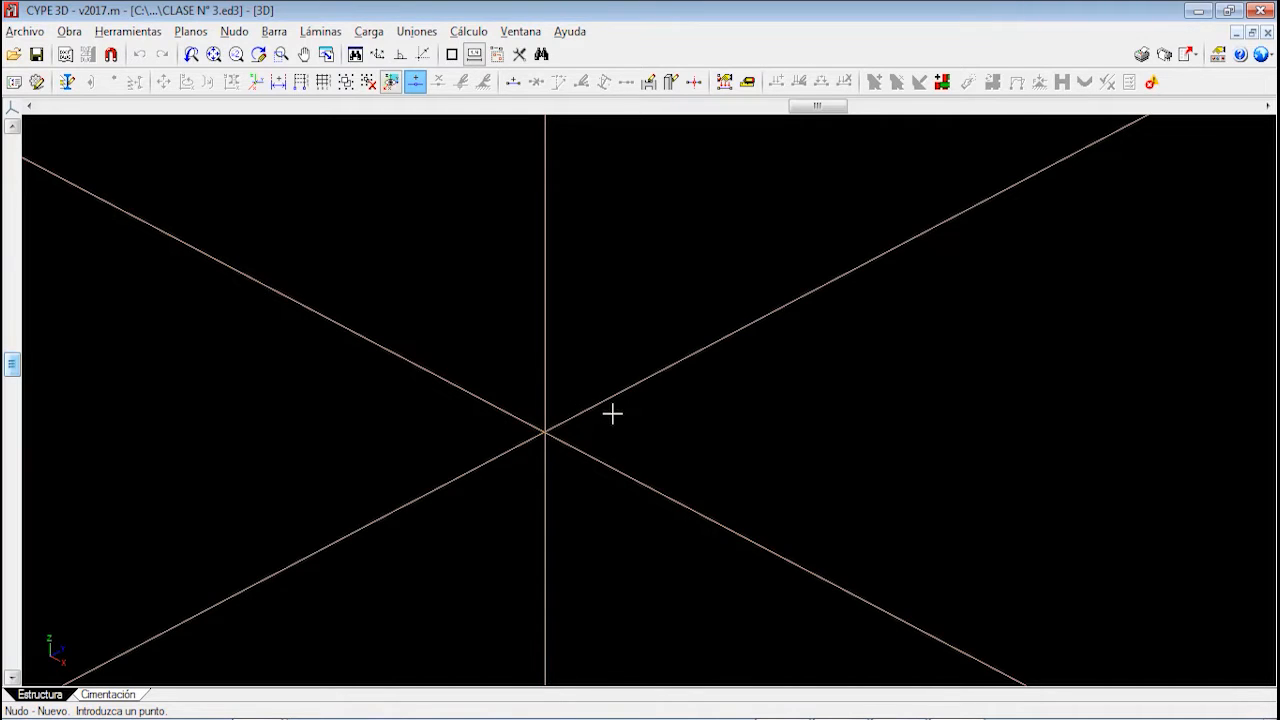
Insert a node at the origin with coordinates X 0, Y 0, Z 0
{"action": "key", "text": "0"}
{"action": "key", "text": "Return"}
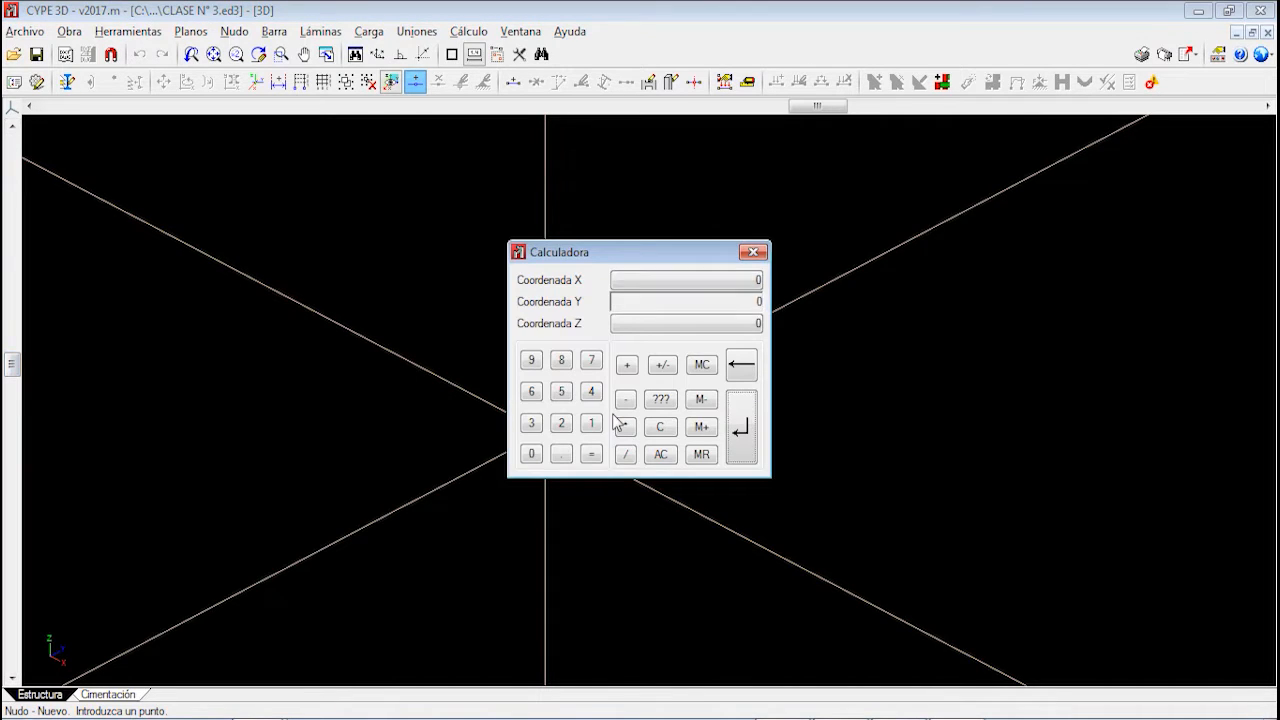
{"action": "key", "text": "Return"}
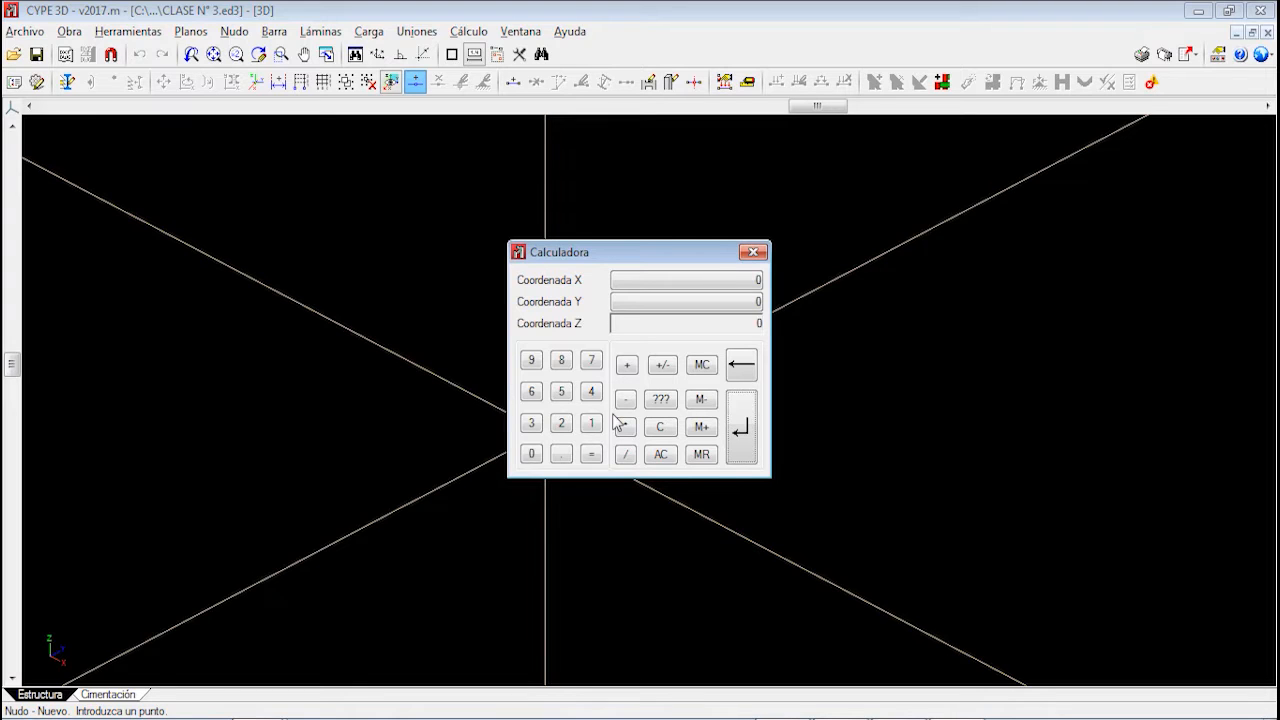
{"action": "key", "text": "Return"}
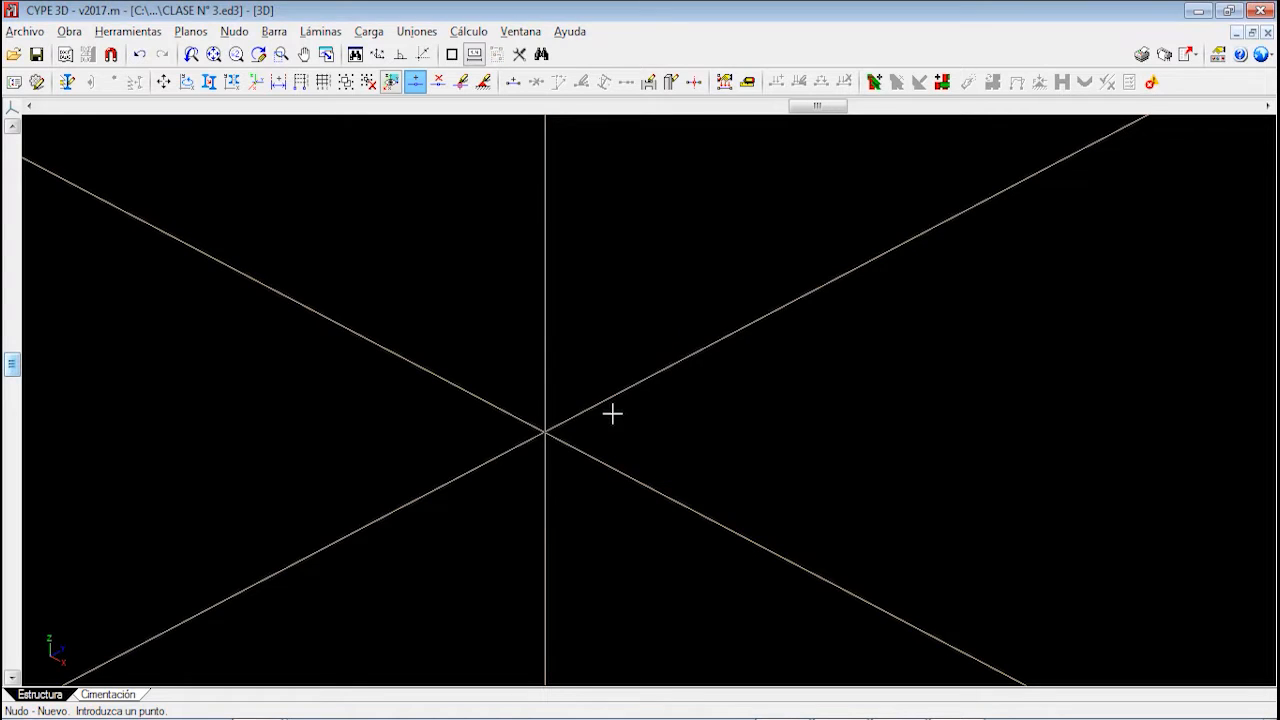
Examine the new node at the axis crossing up close, including its label and coordinates
{"action": "scroll", "coordinate": [560, 414], "scroll_direction": "up", "scroll_amount": 5}
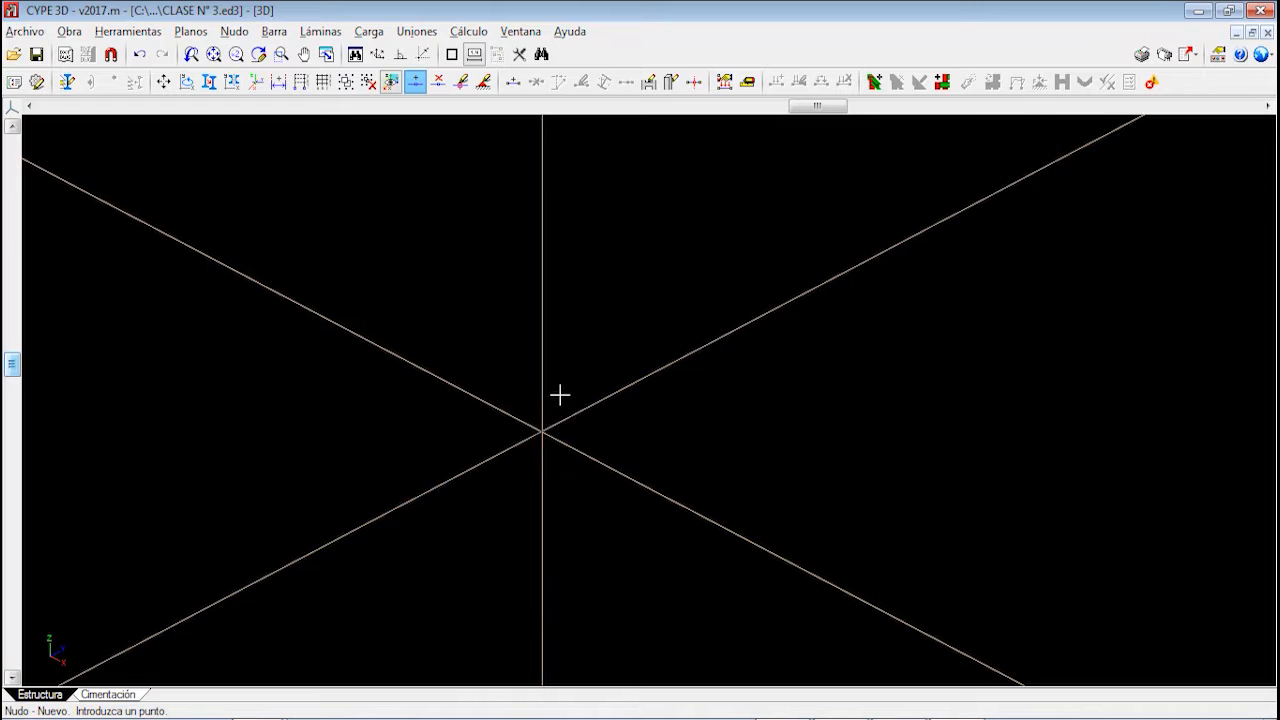
{"action": "scroll", "coordinate": [554, 414], "scroll_direction": "up", "scroll_amount": 5}
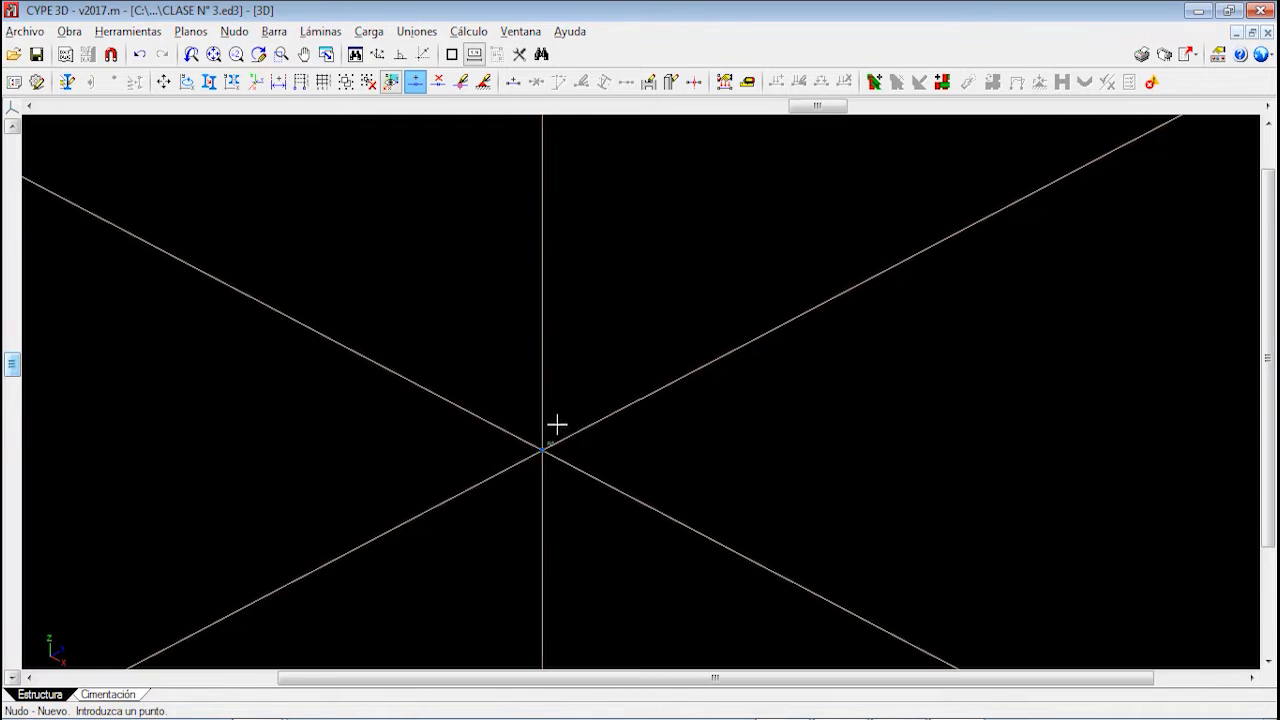
{"action": "scroll", "coordinate": [536, 455], "scroll_direction": "up", "scroll_amount": 5}
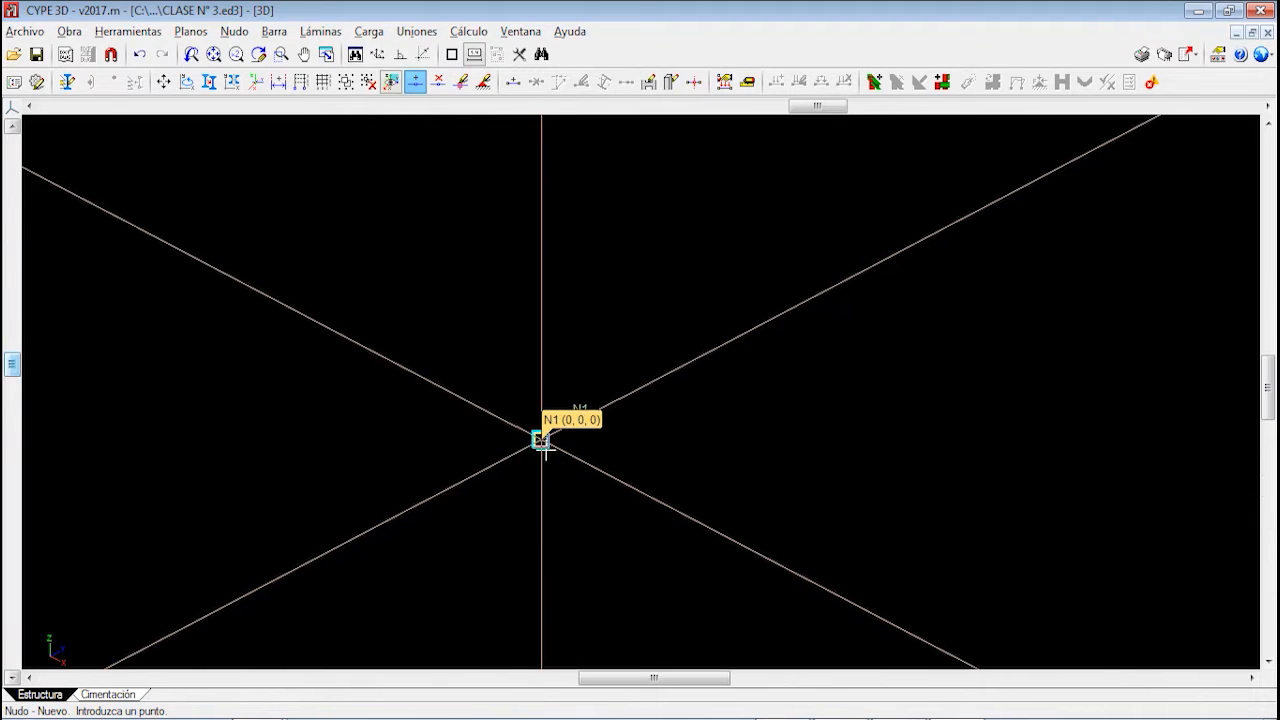
{"action": "scroll", "coordinate": [551, 440], "scroll_direction": "up", "scroll_amount": 1}
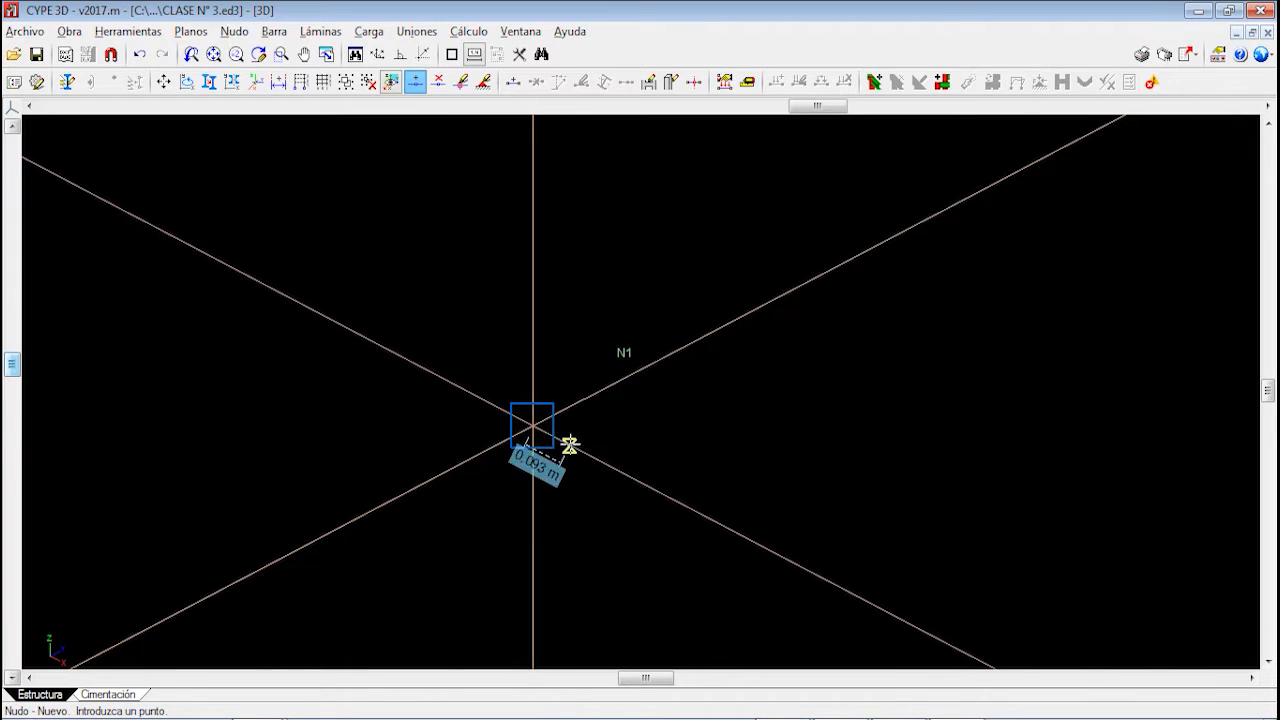
{"action": "scroll", "coordinate": [543, 431], "scroll_direction": "up", "scroll_amount": 2}
{"action": "scroll", "coordinate": [555, 415], "scroll_direction": "down", "scroll_amount": 5}
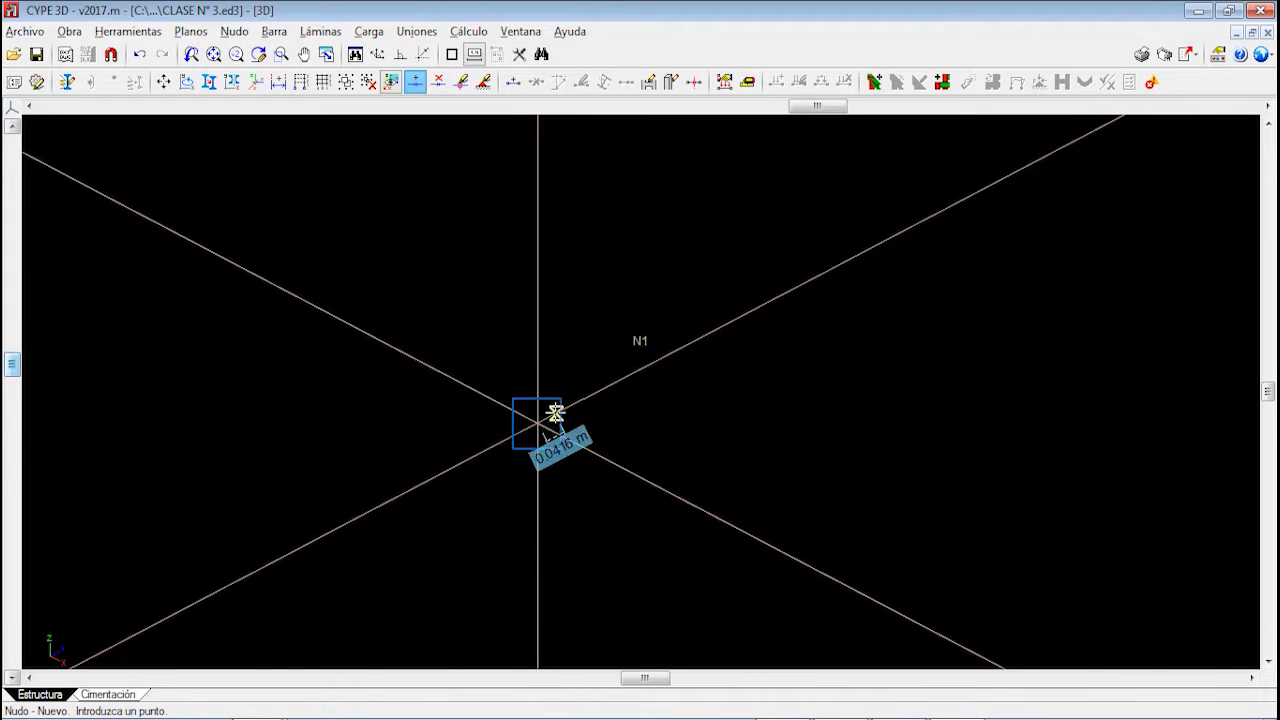
{"action": "scroll", "coordinate": [586, 391], "scroll_direction": "down", "scroll_amount": 3}
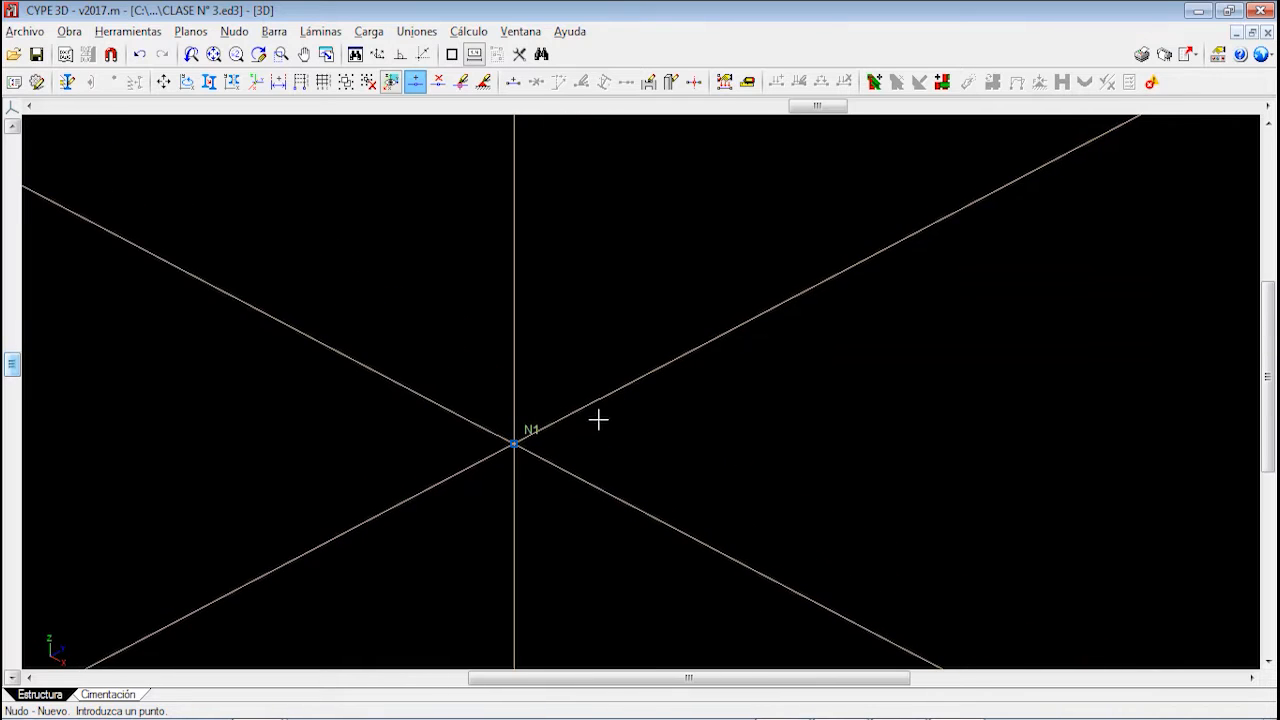
{"action": "scroll", "coordinate": [562, 427], "scroll_direction": "up", "scroll_amount": 1}
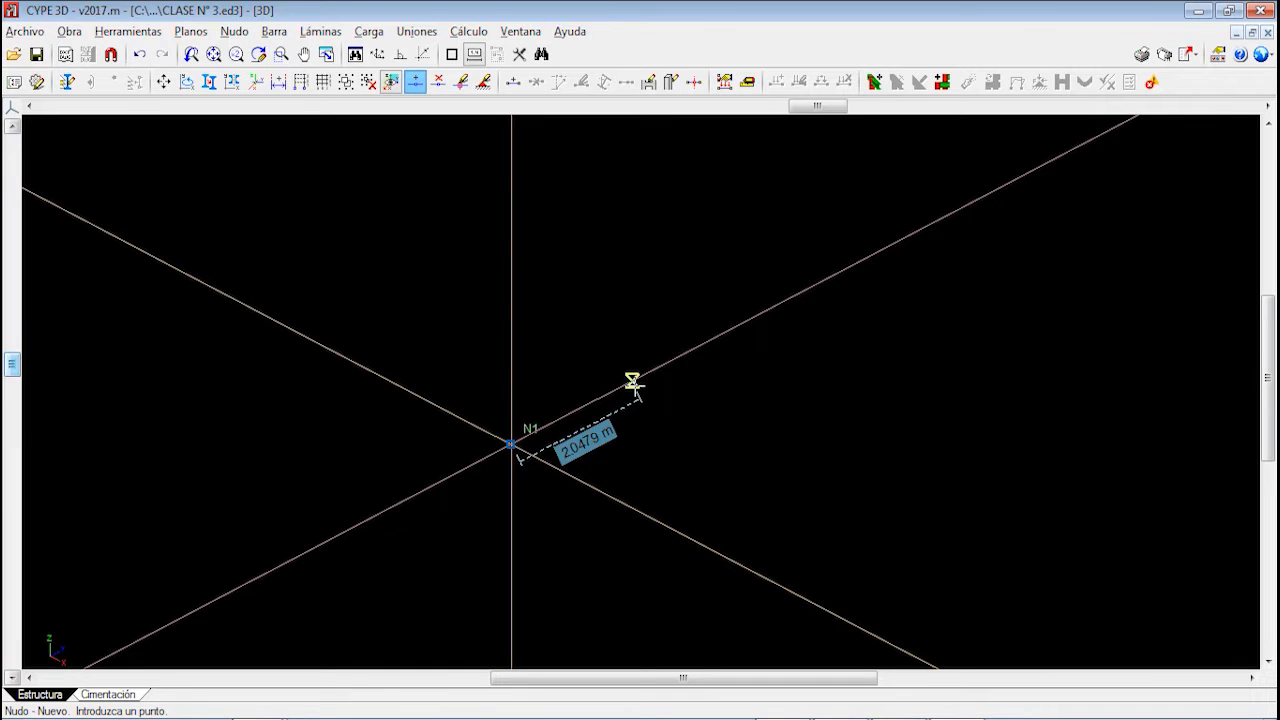
Insert a second node directly above the origin node, with X and Y coordinates of 0
{"action": "type", "text": "0"}
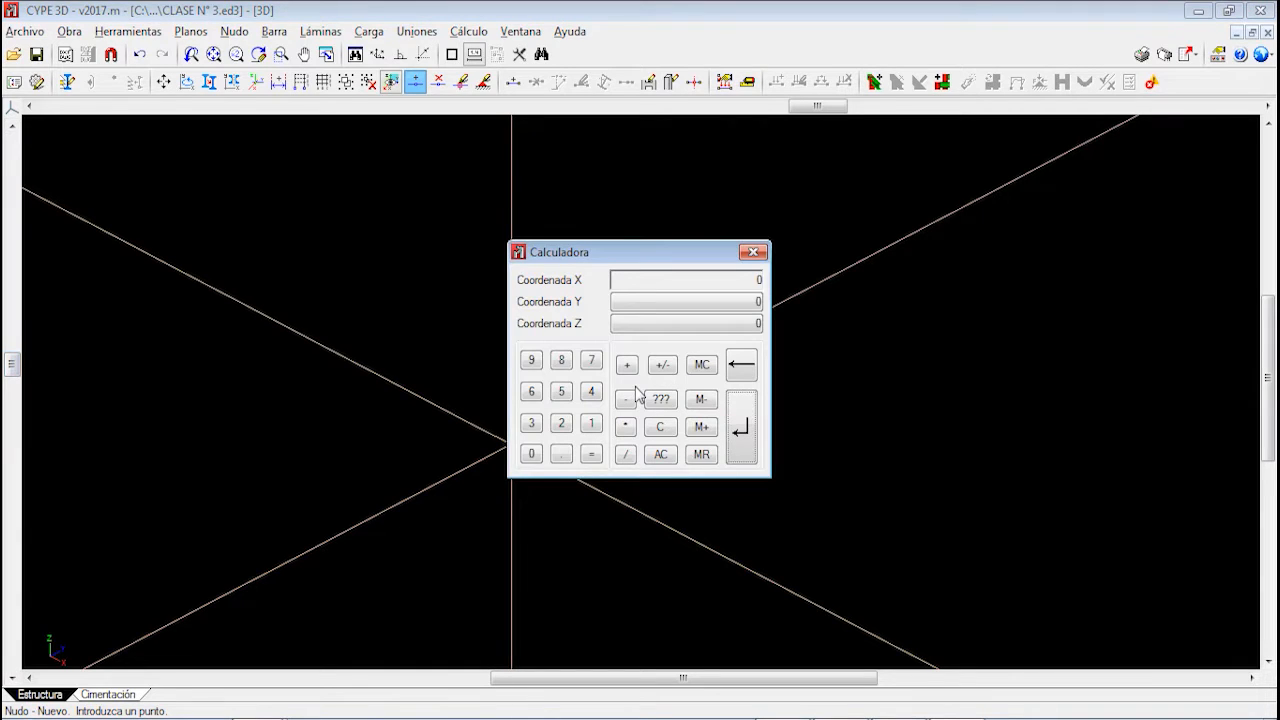
{"action": "key", "text": "Return"}
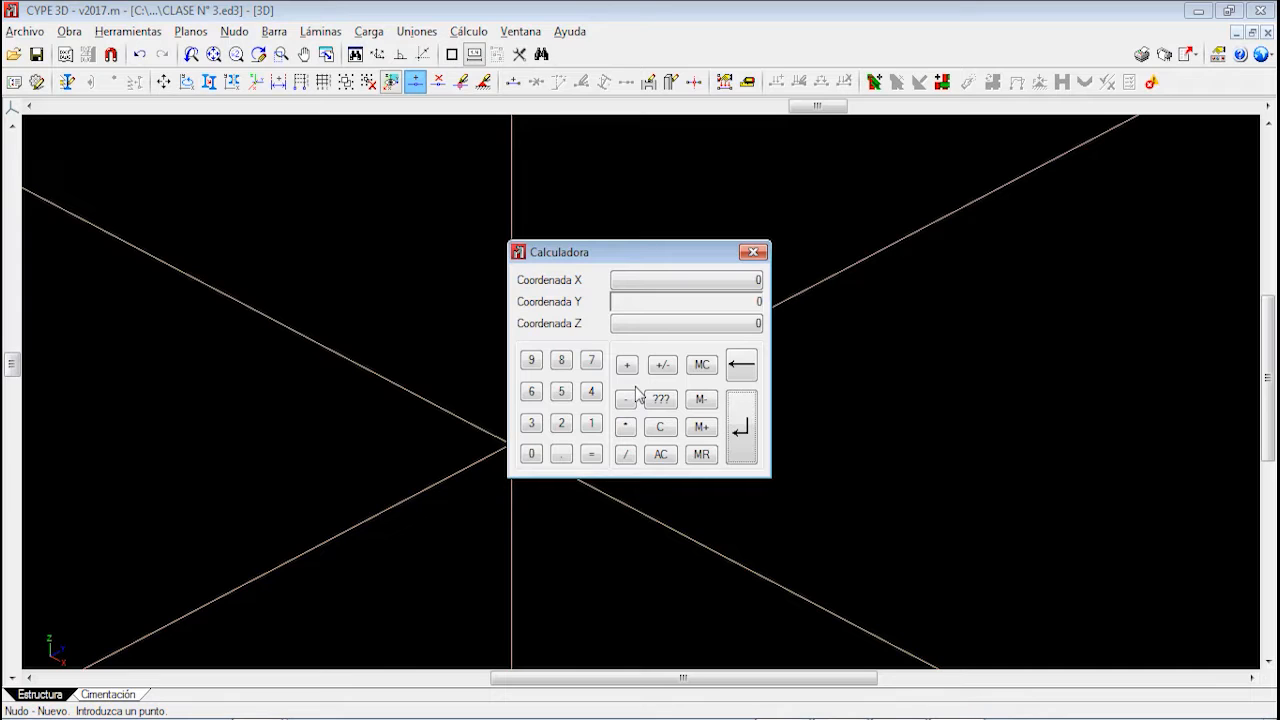
{"action": "key", "text": "Return"}
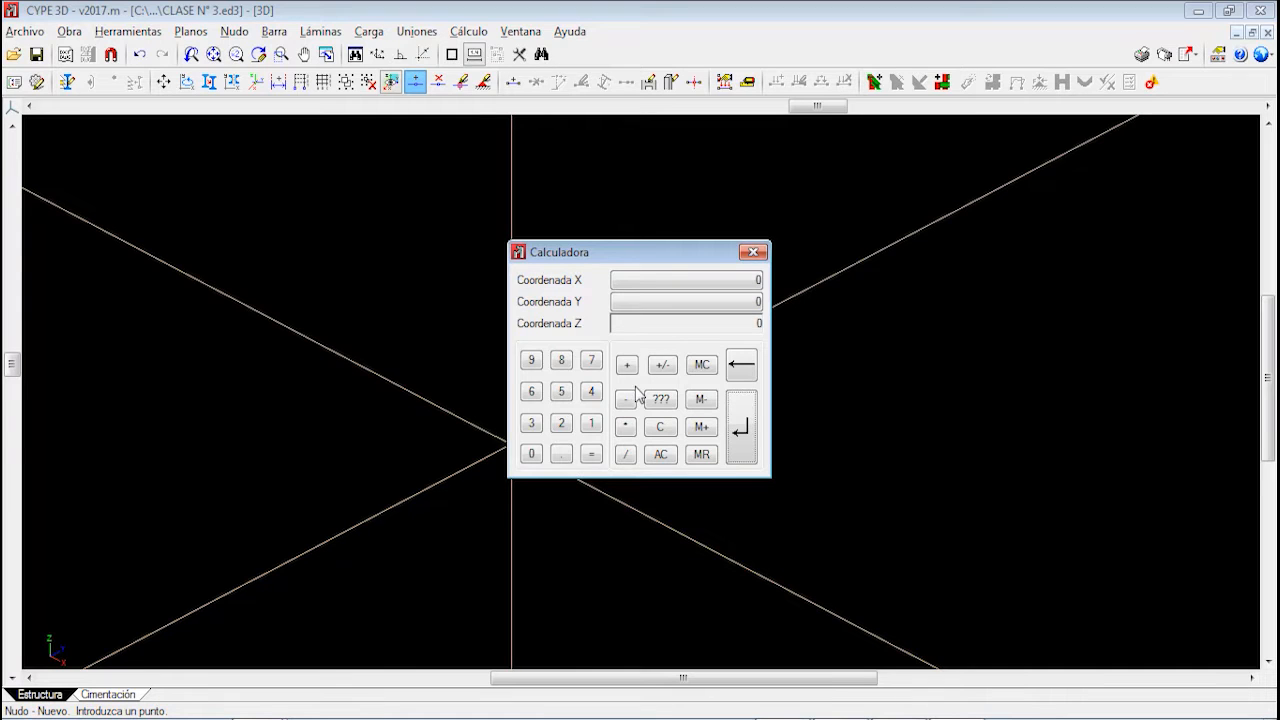
{"action": "key", "text": "Return"}
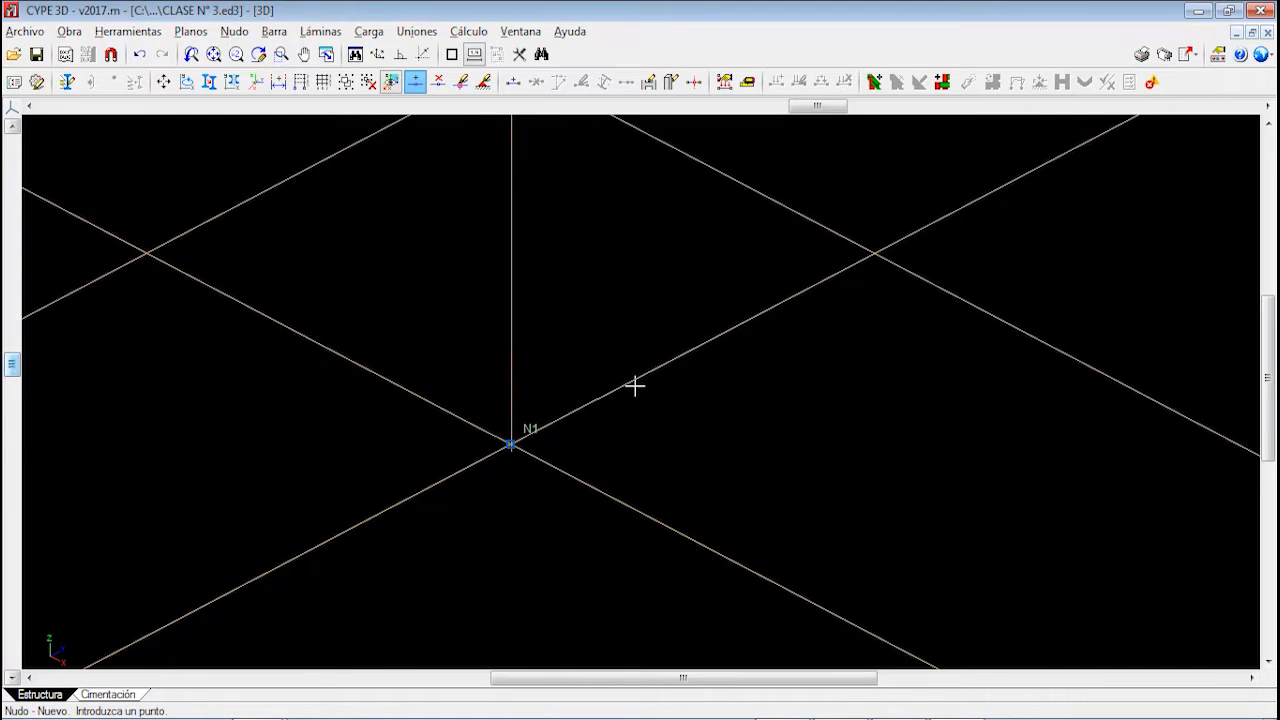
{"action": "scroll", "coordinate": [635, 385], "scroll_direction": "down", "scroll_amount": 3}
{"action": "middle_click_drag", "start_coordinate": [626, 420], "coordinate": [609, 503]}
{"action": "scroll", "coordinate": [533, 259], "scroll_direction": "up", "scroll_amount": 1}
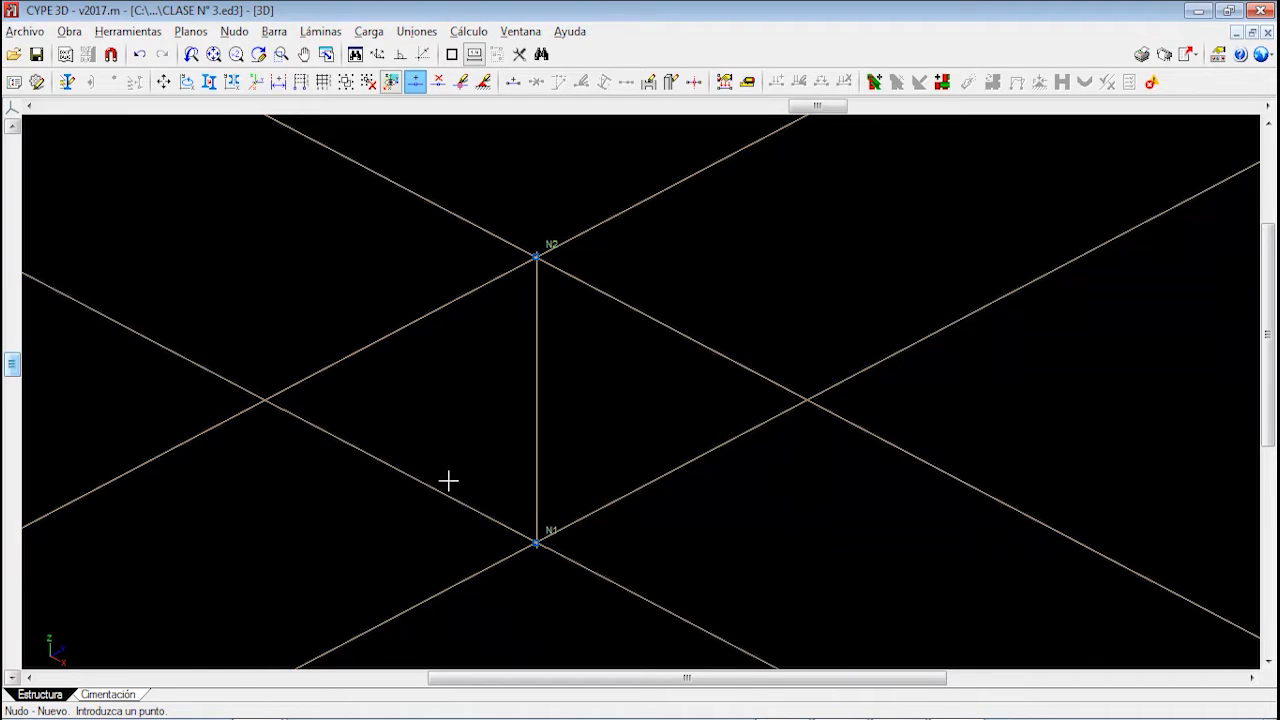
{"action": "scroll", "coordinate": [543, 443], "scroll_direction": "down", "scroll_amount": 2}
{"action": "scroll", "coordinate": [568, 476], "scroll_direction": "up", "scroll_amount": 1}
{"action": "scroll", "coordinate": [570, 450], "scroll_direction": "down", "scroll_amount": 3}
{"action": "scroll", "coordinate": [578, 435], "scroll_direction": "up", "scroll_amount": 1}
{"action": "scroll", "coordinate": [551, 421], "scroll_direction": "up", "scroll_amount": 2}
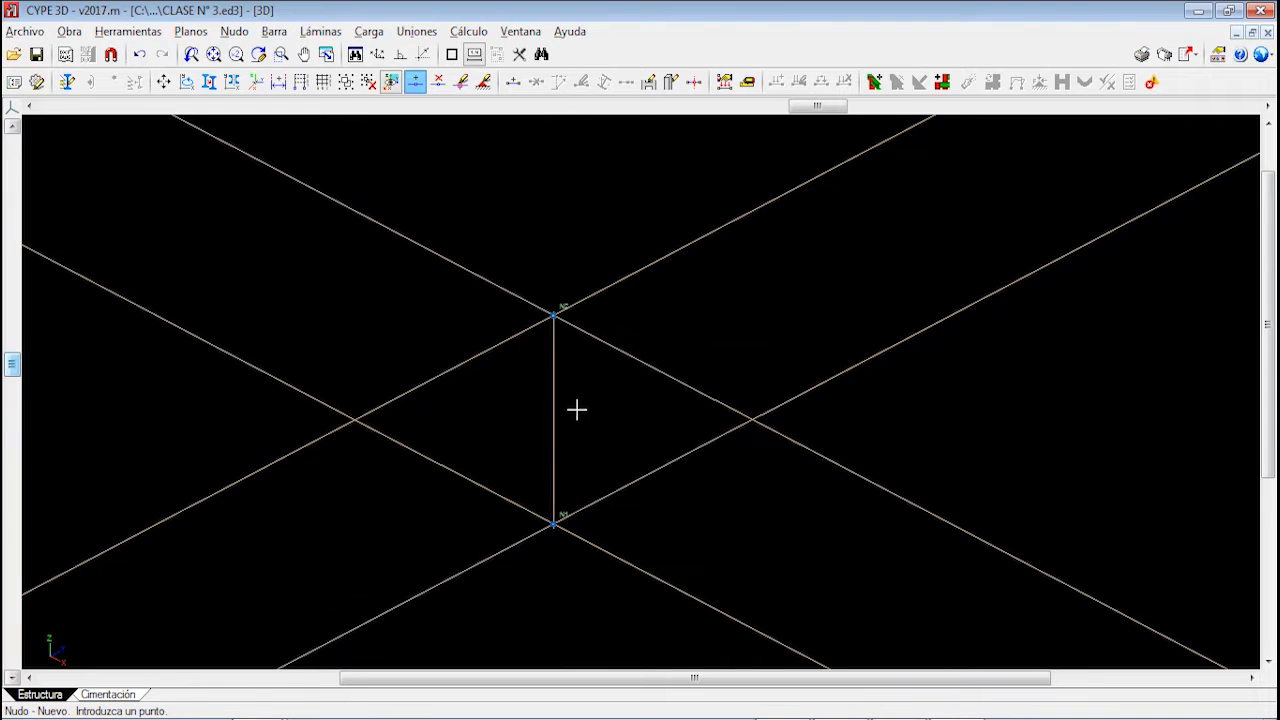
{"action": "scroll", "coordinate": [560, 440], "scroll_direction": "down", "scroll_amount": 1}
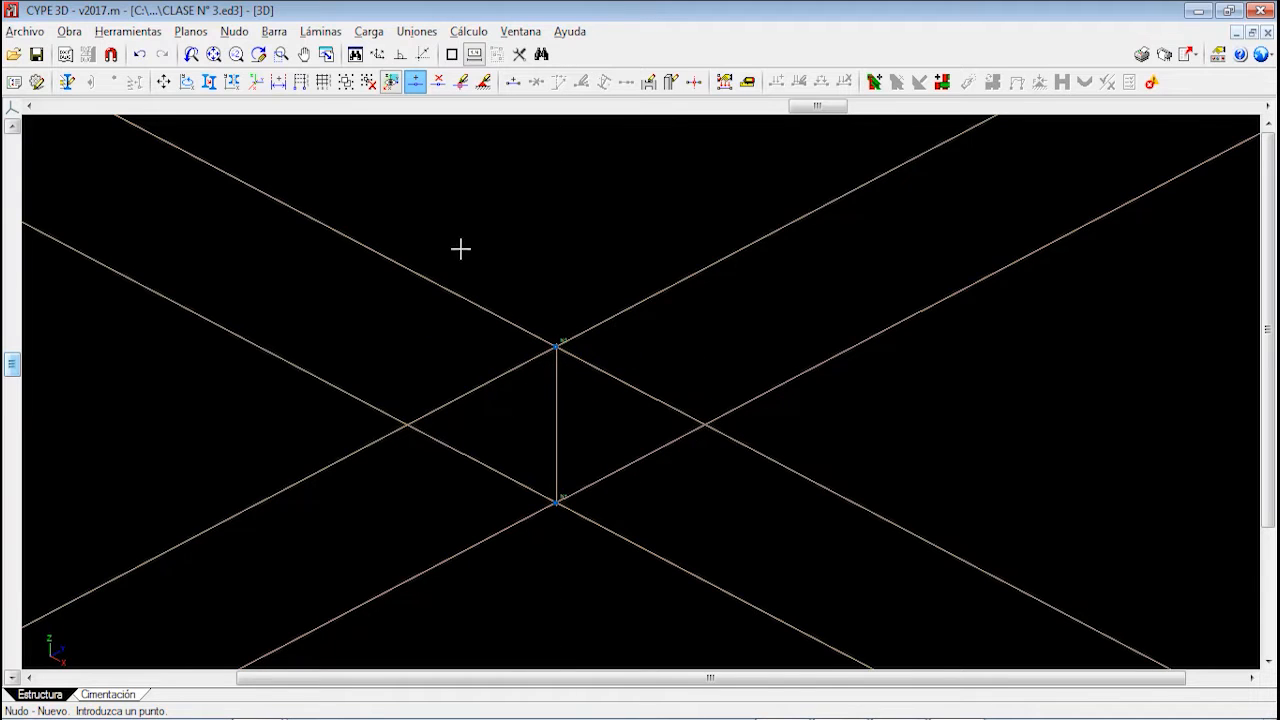
{"action": "scroll", "coordinate": [460, 249], "scroll_direction": "down", "scroll_amount": 1}
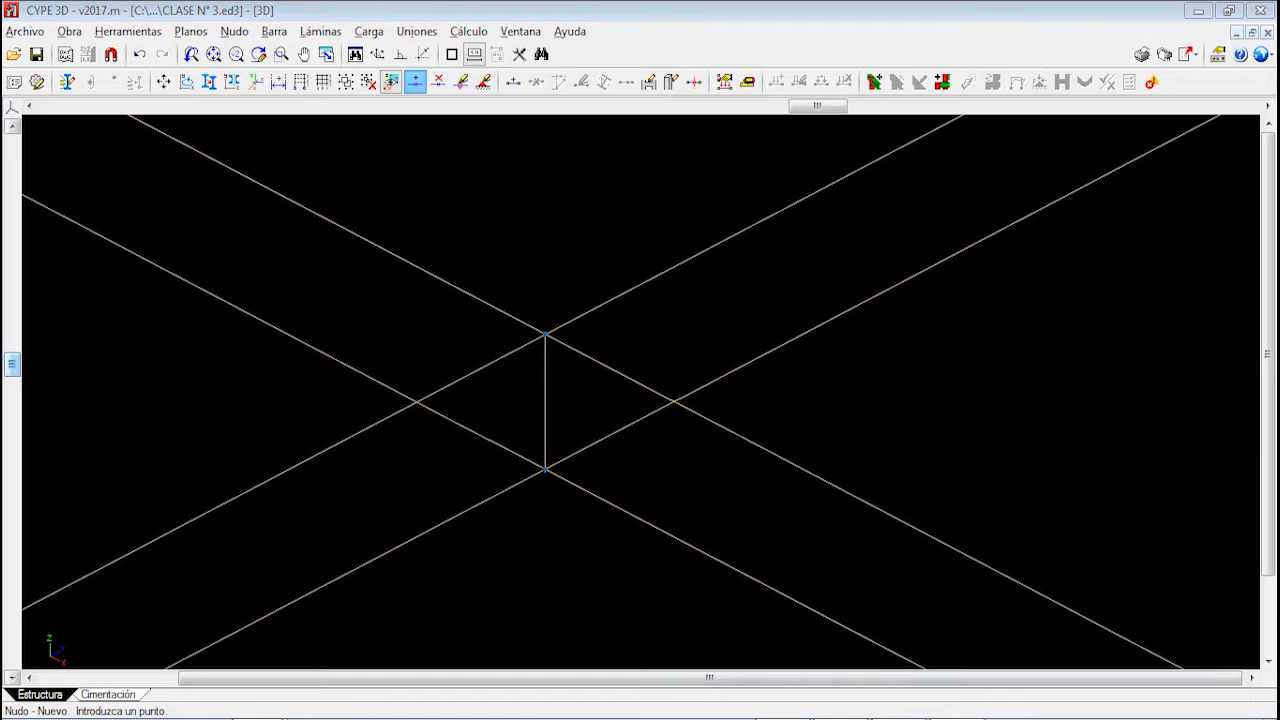
Switch to the Nueva carpeta folder and look over the CLASE Nº 3, CLASE Nº 3_3D and CLASE Nº 3_CYPE 3D drawings
{"action": "mouse_move", "coordinate": [274, 712]}
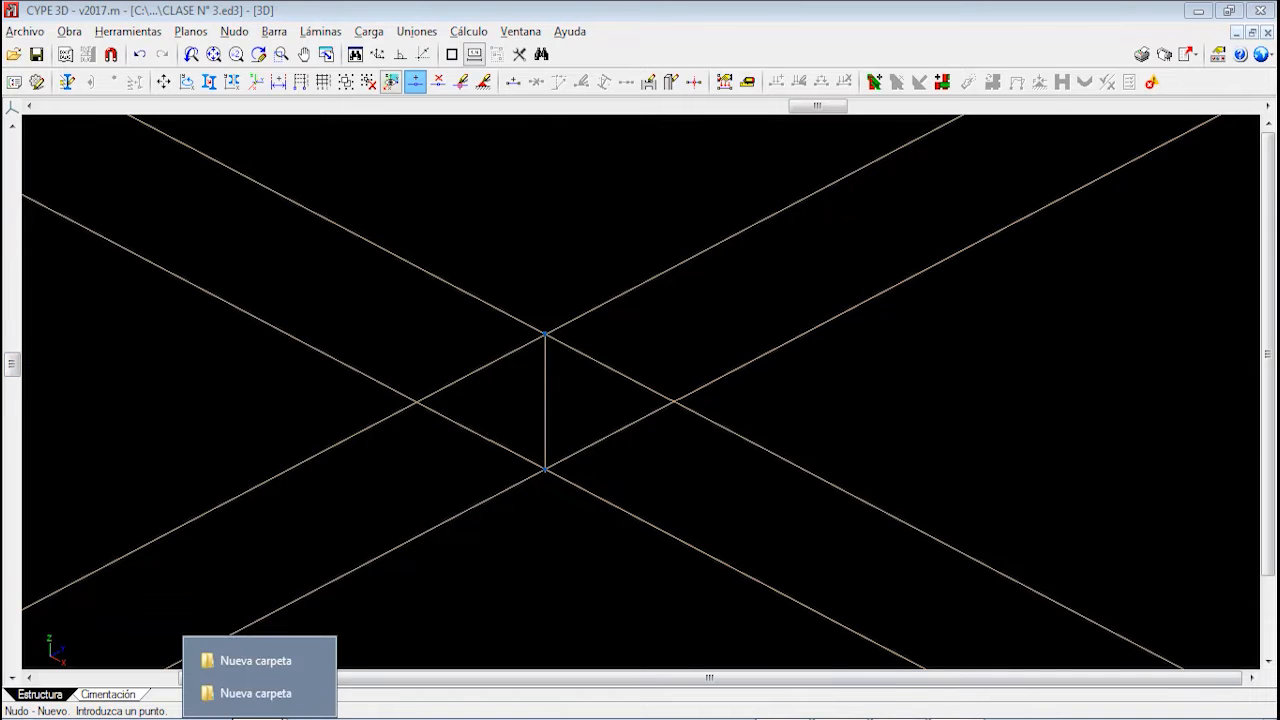
{"action": "left_click", "coordinate": [285, 691]}
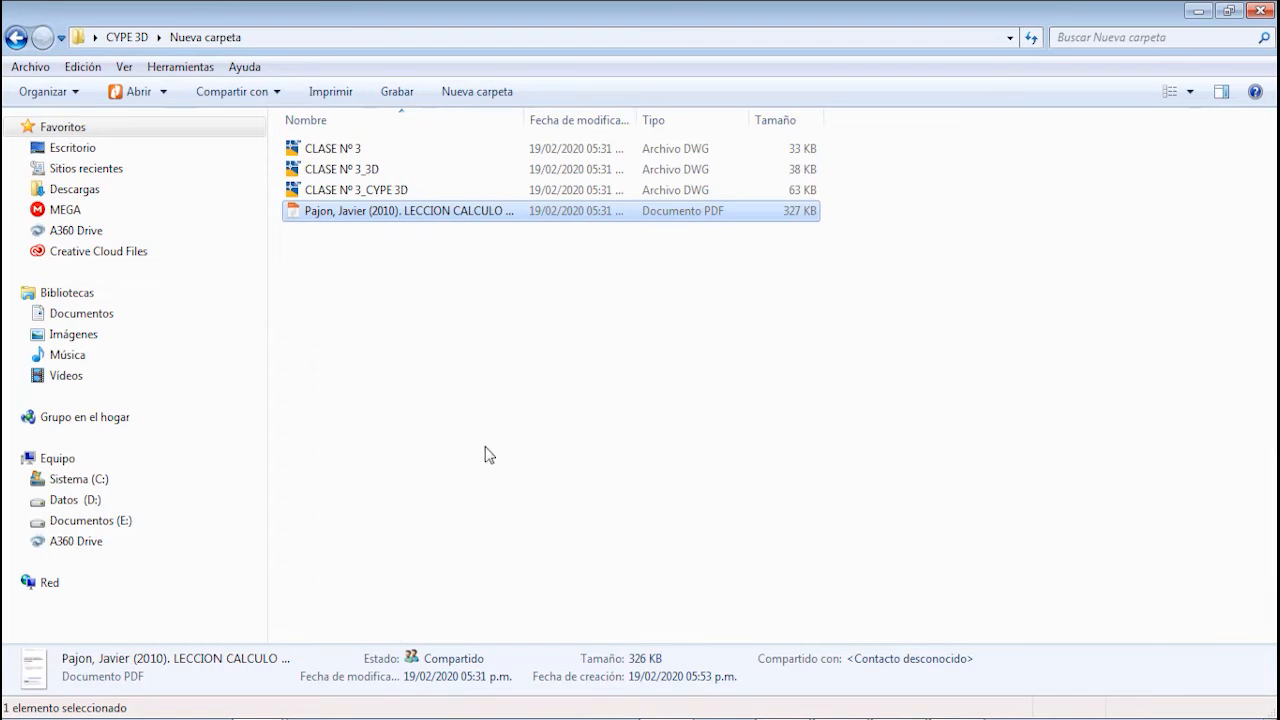
{"action": "left_click", "coordinate": [484, 521]}
{"action": "left_click", "coordinate": [372, 160]}
{"action": "left_click", "coordinate": [370, 192]}
{"action": "left_click", "coordinate": [366, 169]}
{"action": "left_click", "coordinate": [366, 149]}
{"action": "left_click", "coordinate": [366, 171]}
{"action": "left_click", "coordinate": [371, 190]}
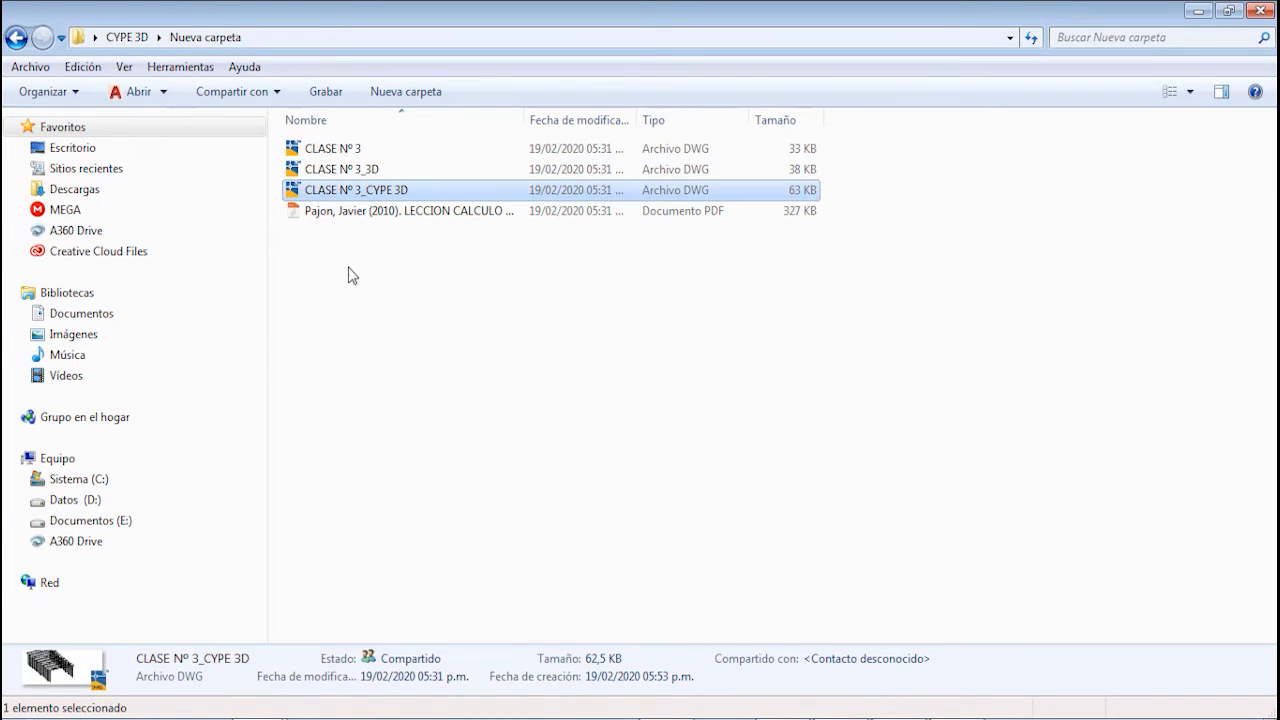
{"action": "left_click", "coordinate": [644, 368]}
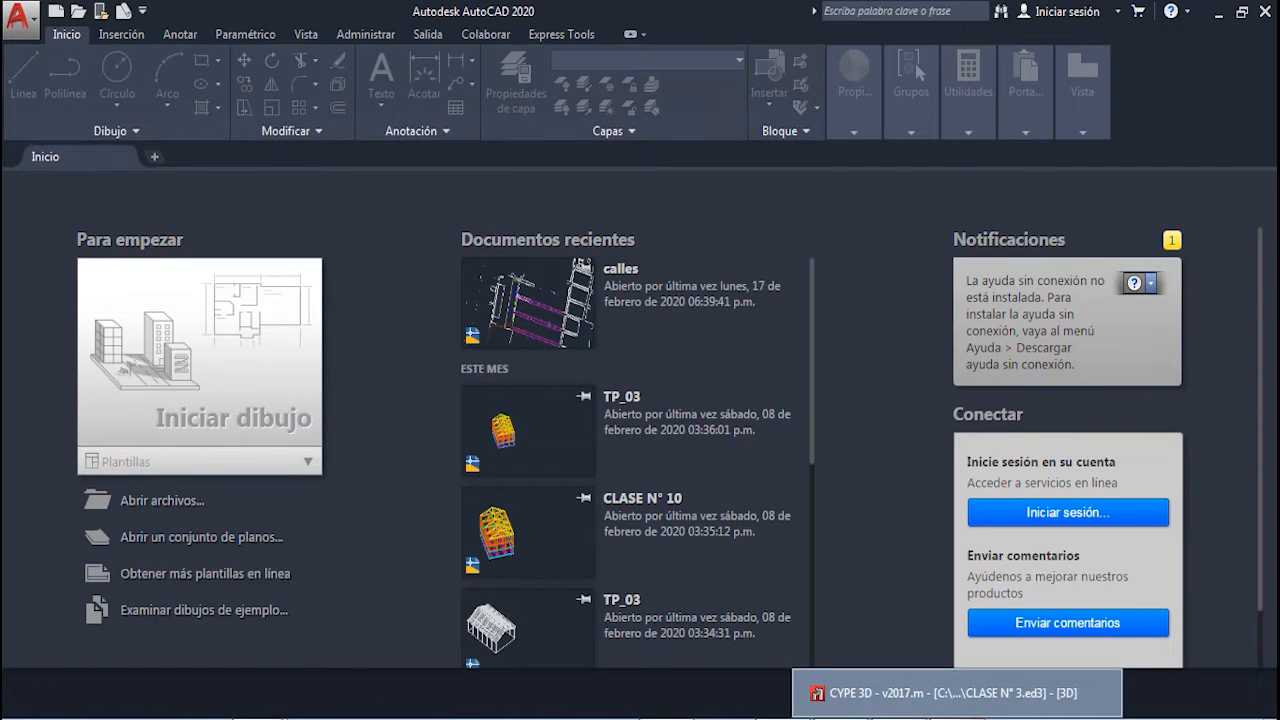
In AutoCAD, open CLASE Nº 3, CLASE Nº 3_3D and CLASE Nº 3_CYPE 3D together from CYPE 3D / Nueva carpeta
{"action": "left_click", "coordinate": [940, 700]}
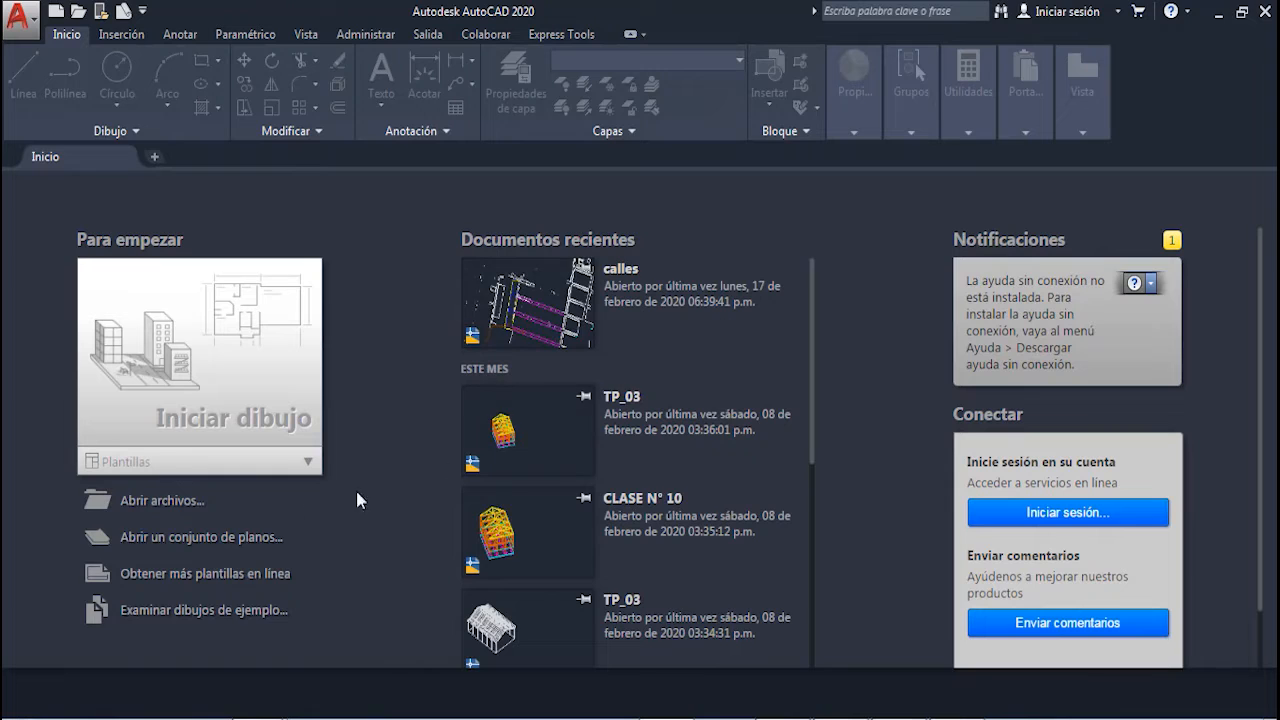
{"action": "left_click", "coordinate": [172, 502]}
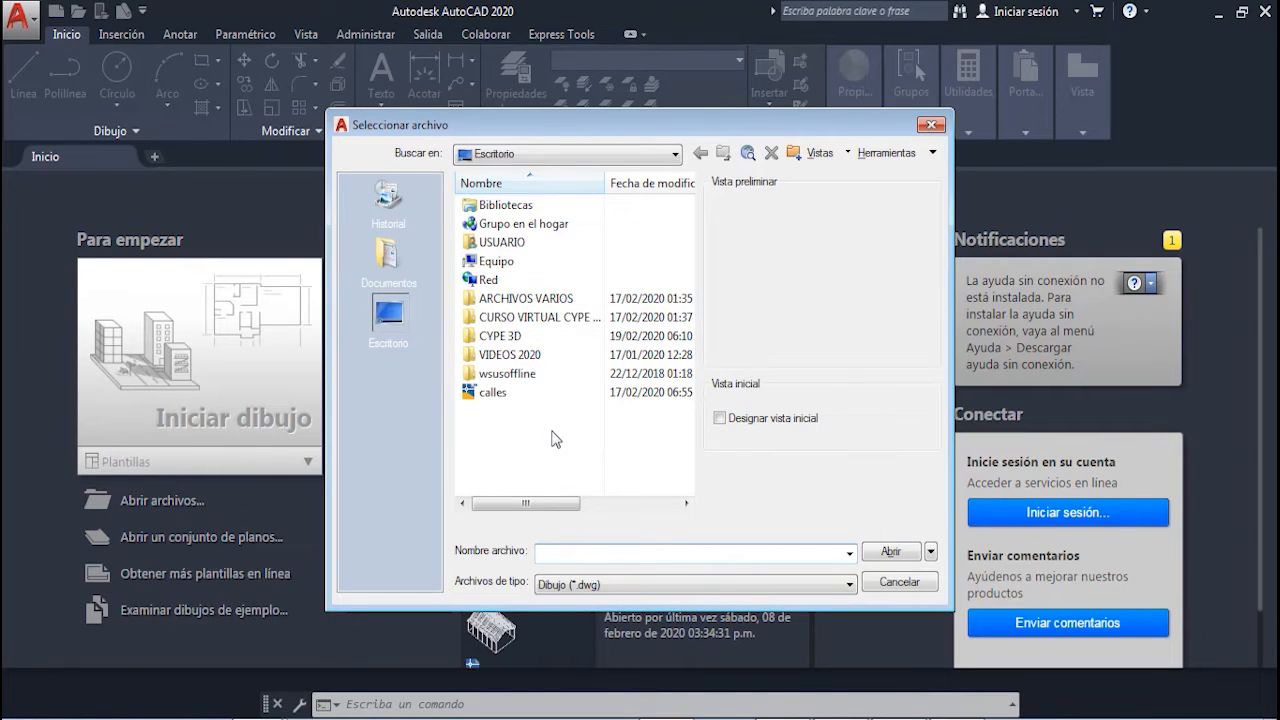
{"action": "double_click", "coordinate": [524, 337]}
{"action": "double_click", "coordinate": [528, 242]}
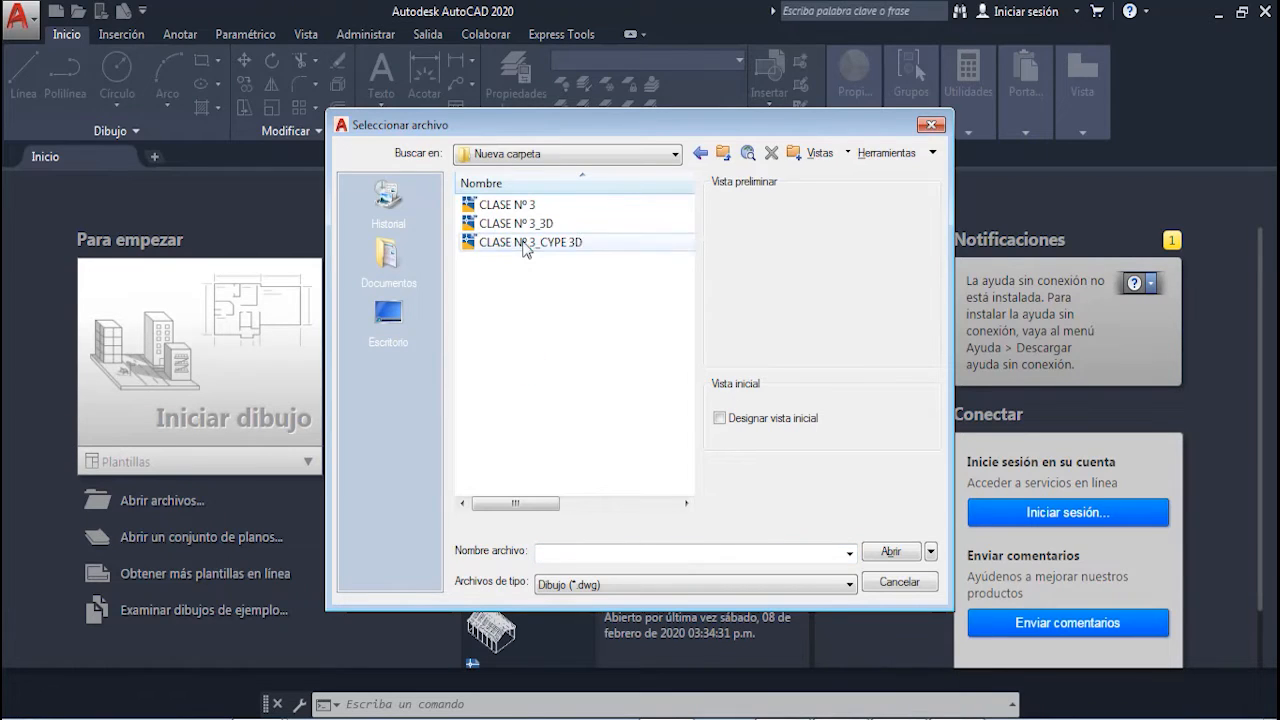
{"action": "left_click", "coordinate": [515, 205]}
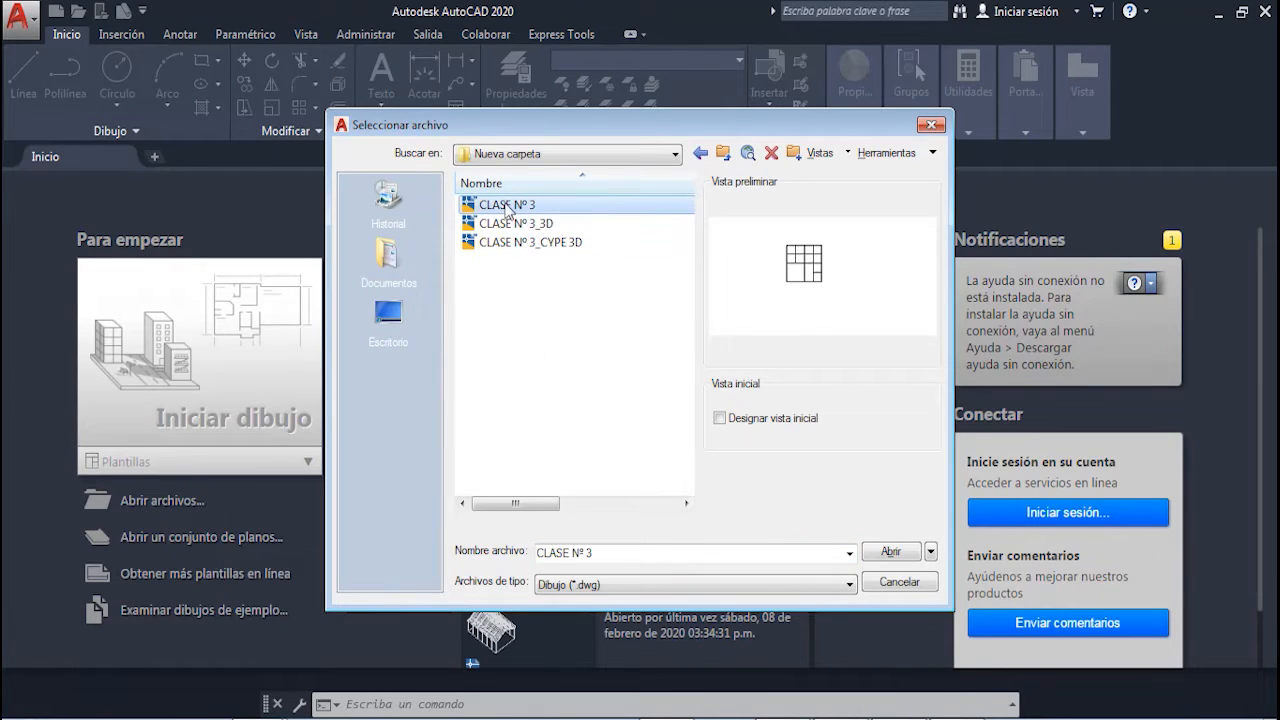
{"action": "left_click_drag", "start_coordinate": [556, 328], "coordinate": [507, 213]}
{"action": "left_click", "coordinate": [891, 551]}
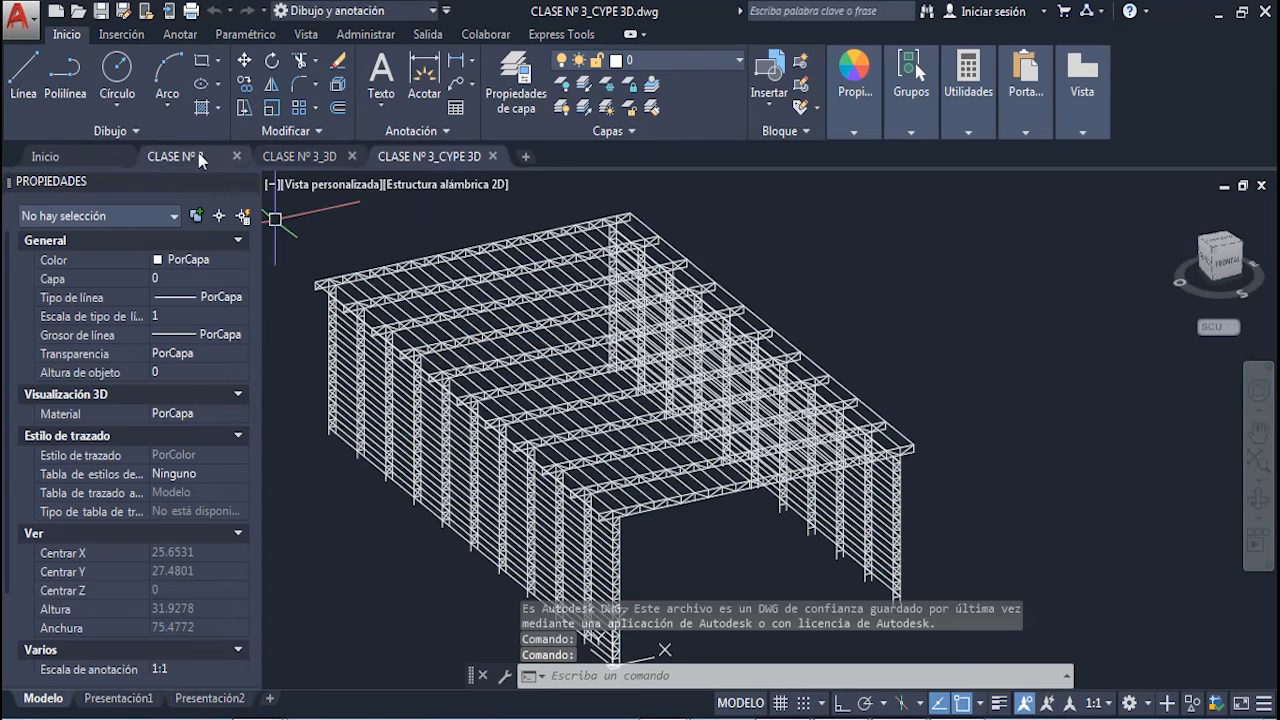
Look through the three open drawings and inspect the 2D grid layout in CLASE Nº 3
{"action": "left_click", "coordinate": [189, 160]}
{"action": "left_click", "coordinate": [286, 160]}
{"action": "left_click", "coordinate": [413, 158]}
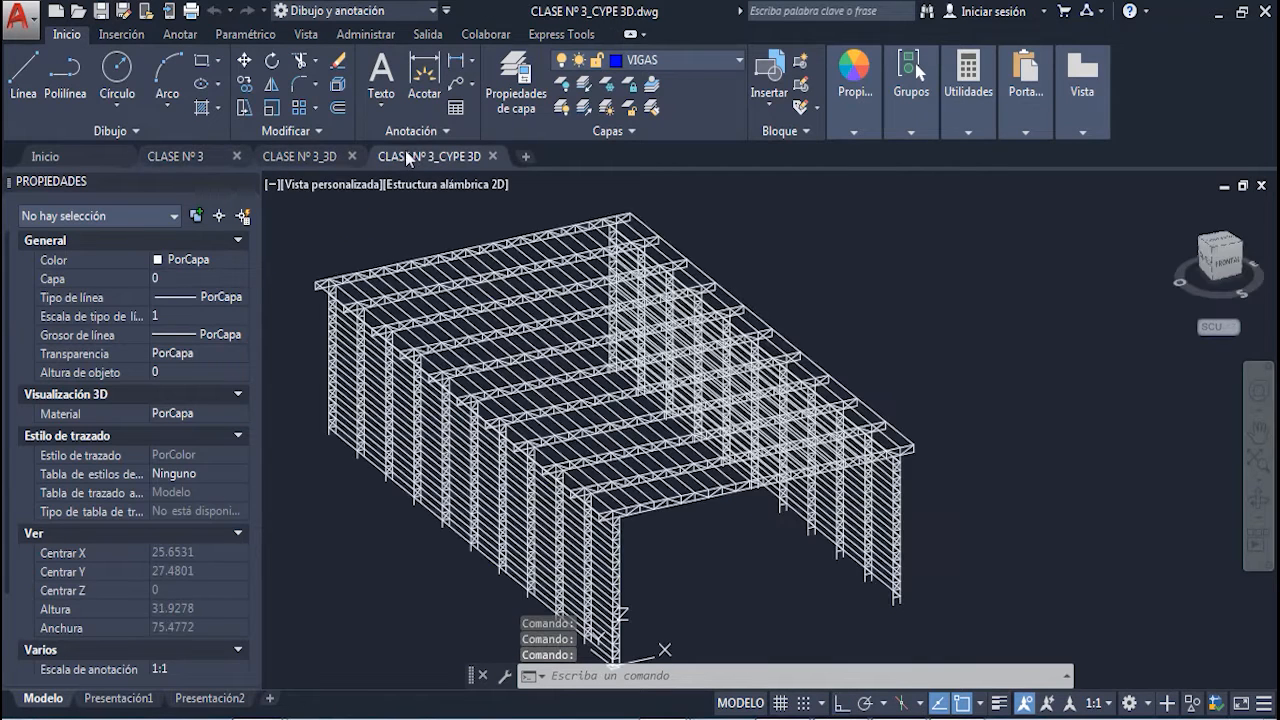
{"action": "left_click", "coordinate": [316, 160]}
{"action": "left_click", "coordinate": [200, 158]}
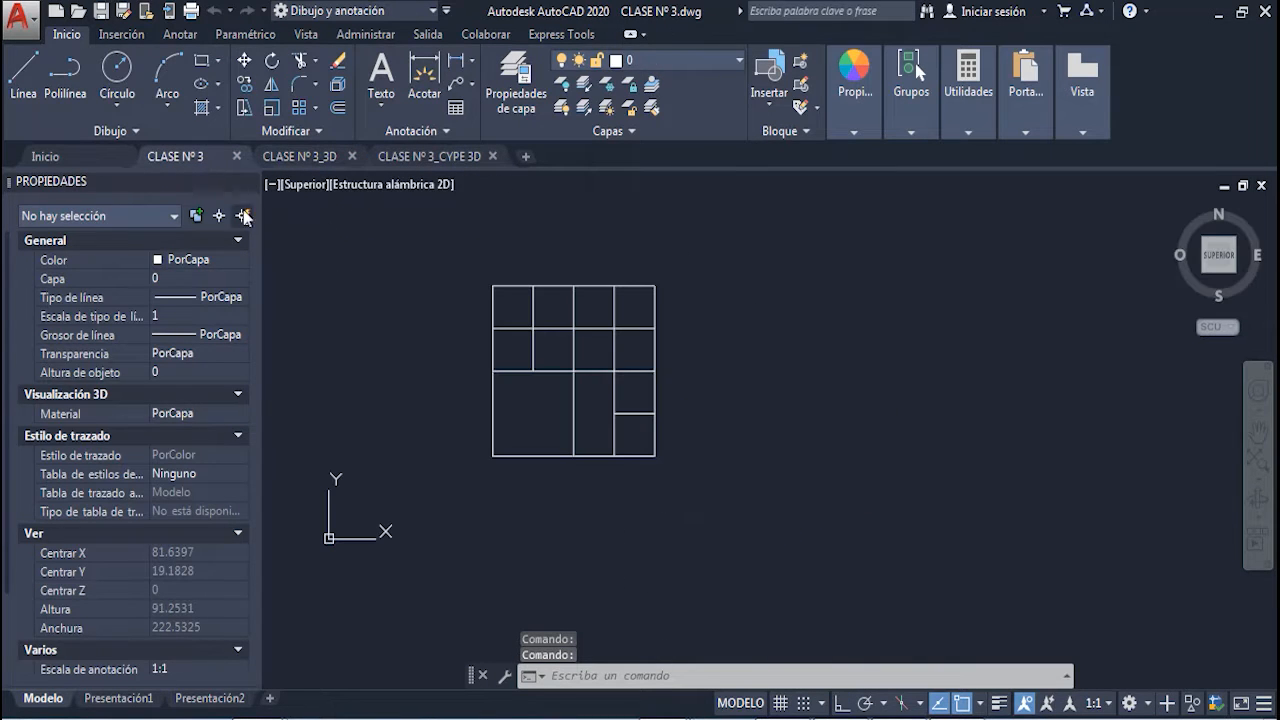
{"action": "scroll", "coordinate": [560, 320], "scroll_direction": "up", "scroll_amount": 5}
{"action": "scroll", "coordinate": [500, 277], "scroll_direction": "down", "scroll_amount": 4}
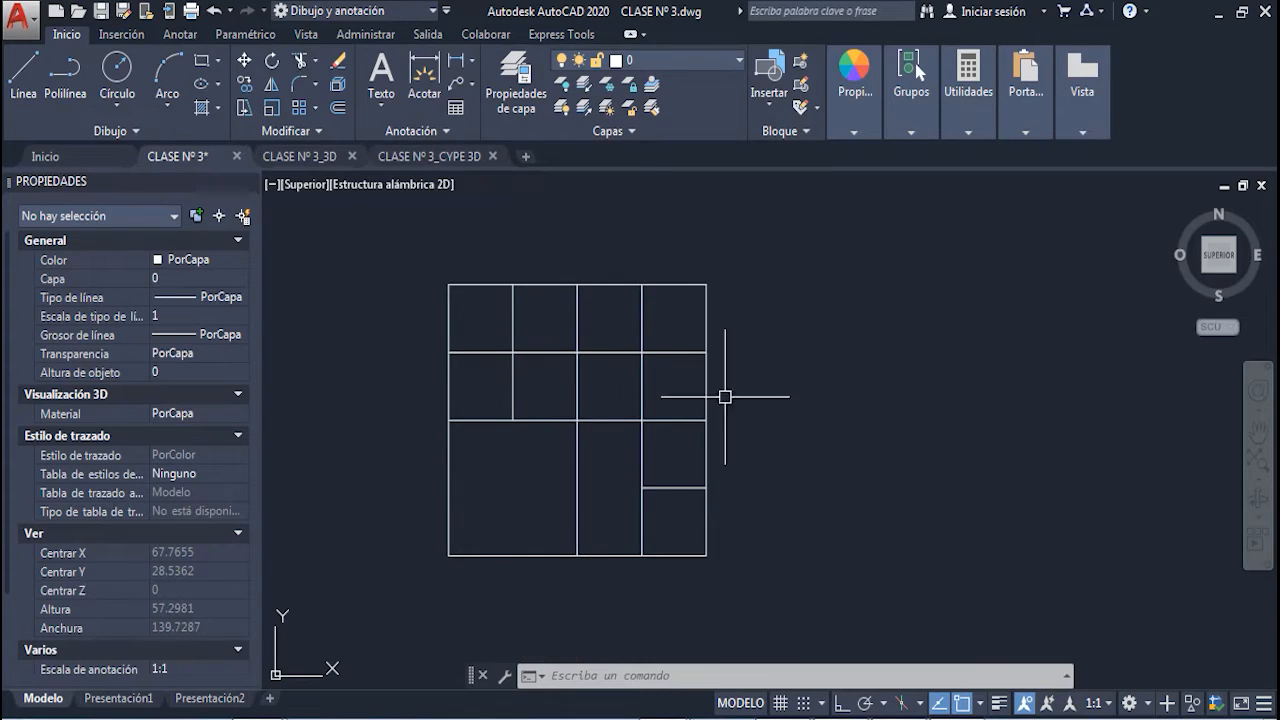
Save CLASE Nº 3 as an AutoCAD 2013/LT2013 drawing in Nueva carpeta, replacing the existing file
{"action": "left_click", "coordinate": [22, 30]}
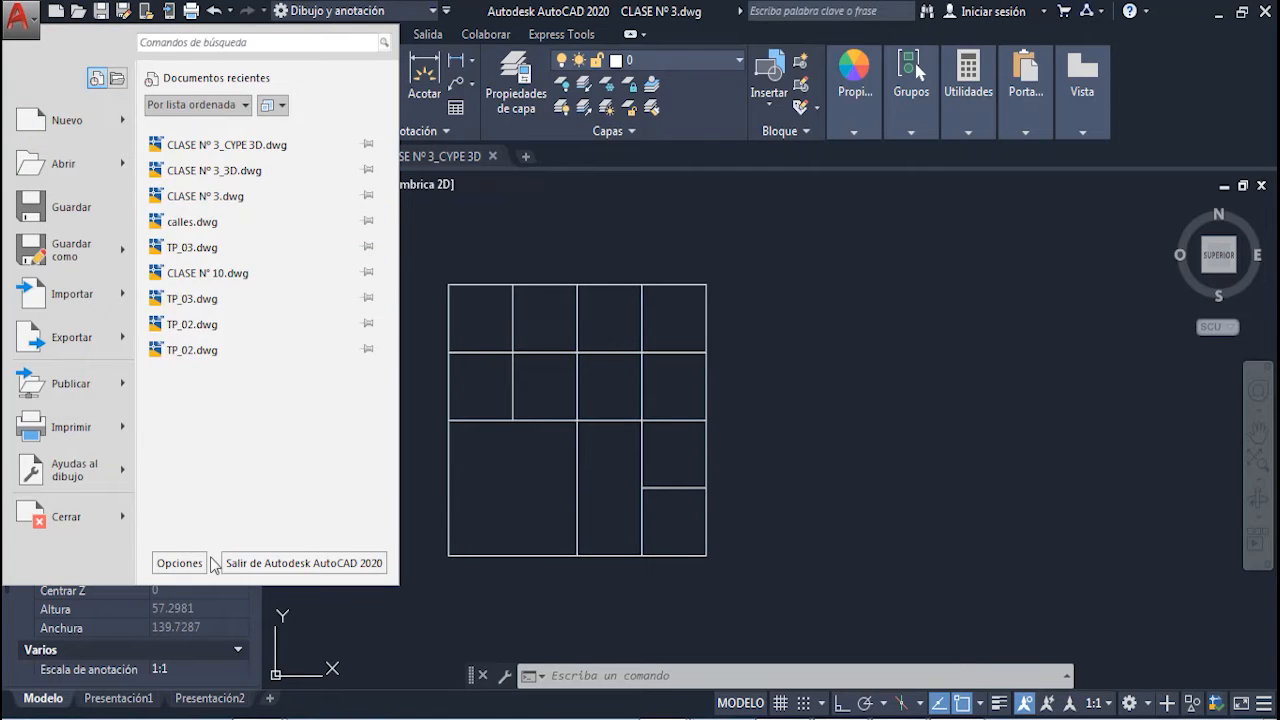
{"action": "left_click", "coordinate": [100, 256]}
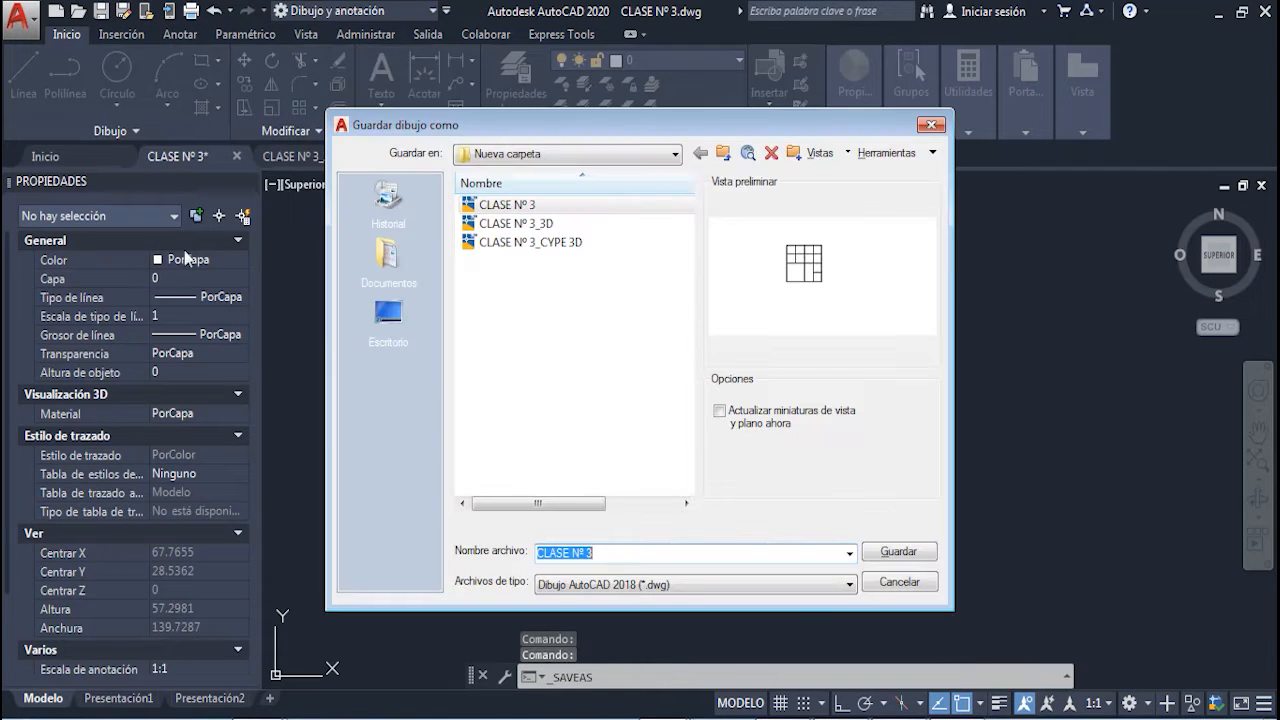
{"action": "left_click", "coordinate": [634, 584]}
{"action": "left_click", "coordinate": [664, 390]}
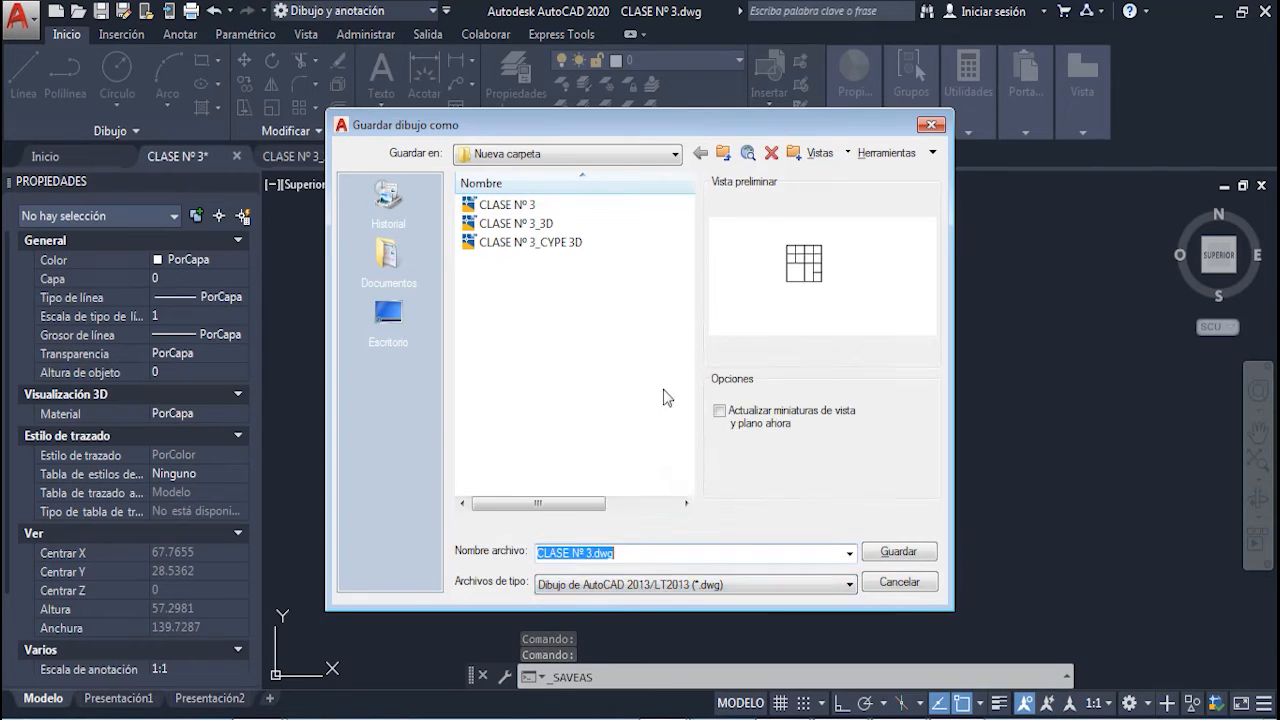
{"action": "left_click", "coordinate": [928, 556]}
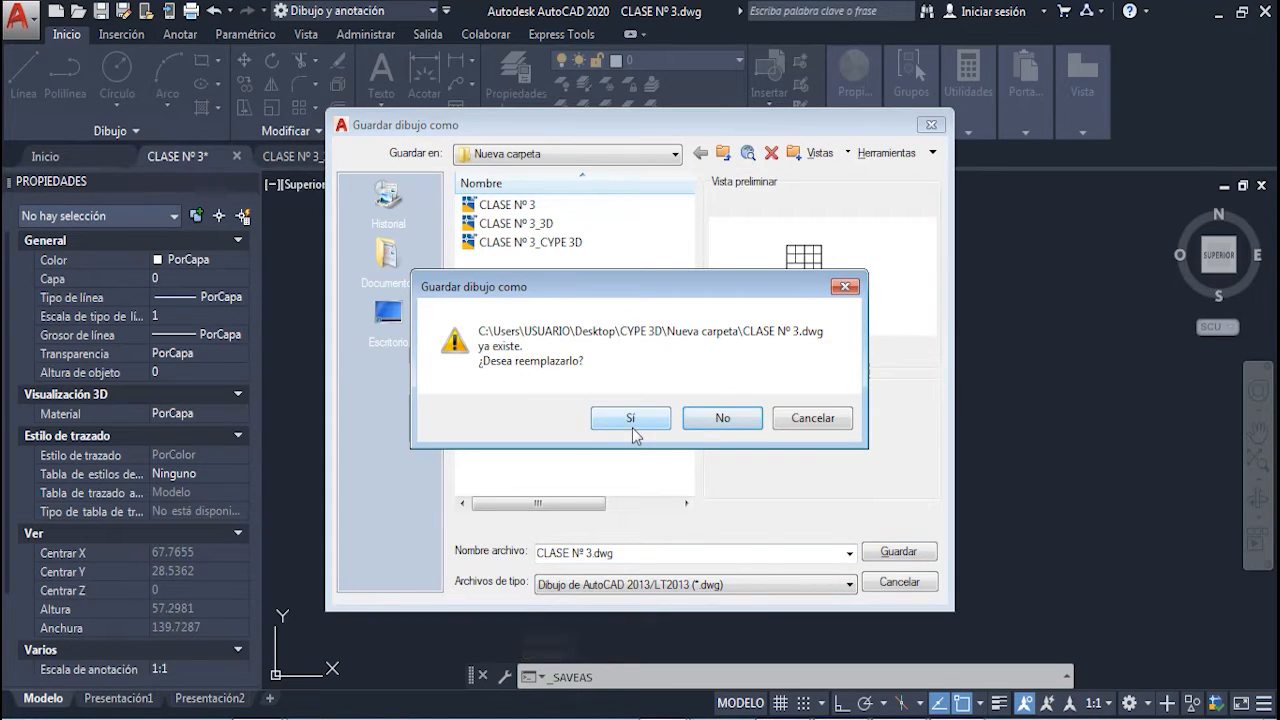
{"action": "left_click", "coordinate": [630, 418]}
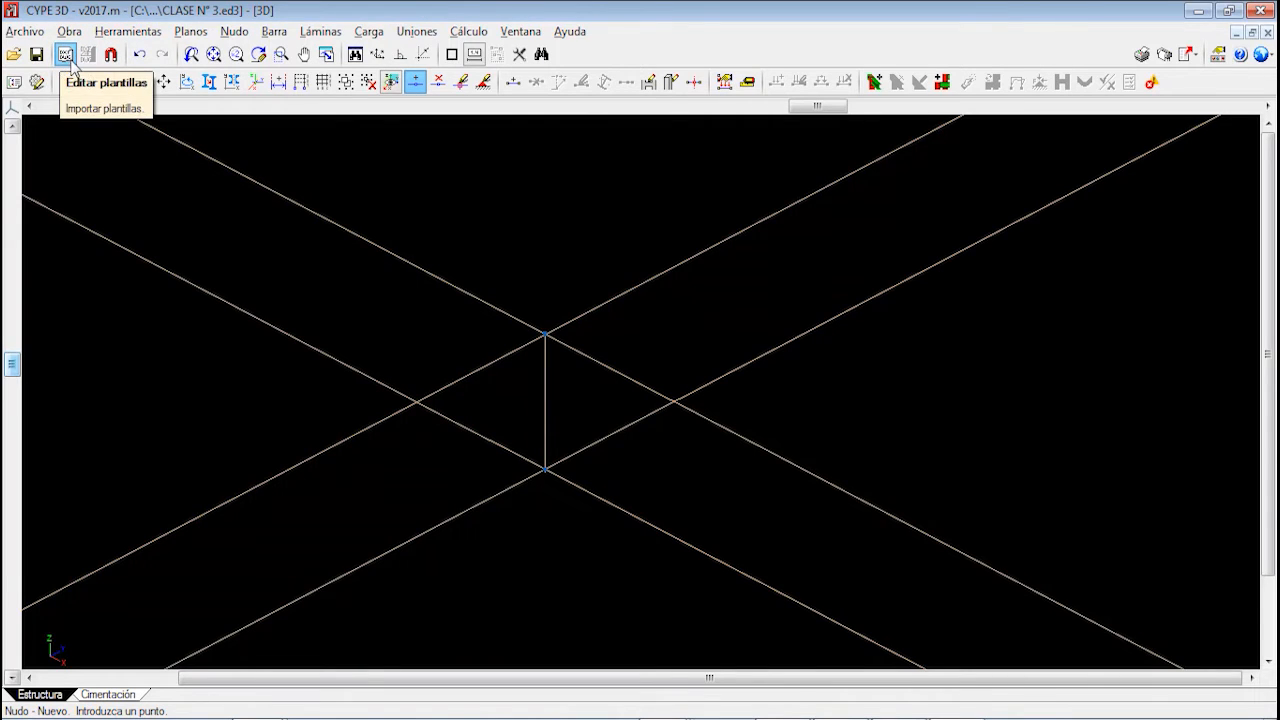
Switch to CYPE 3D and add the CLASE Nº 3 drawing from Escritorio / CYPE 3D / Nueva carpeta as a template view
{"action": "left_click", "coordinate": [130, 32]}
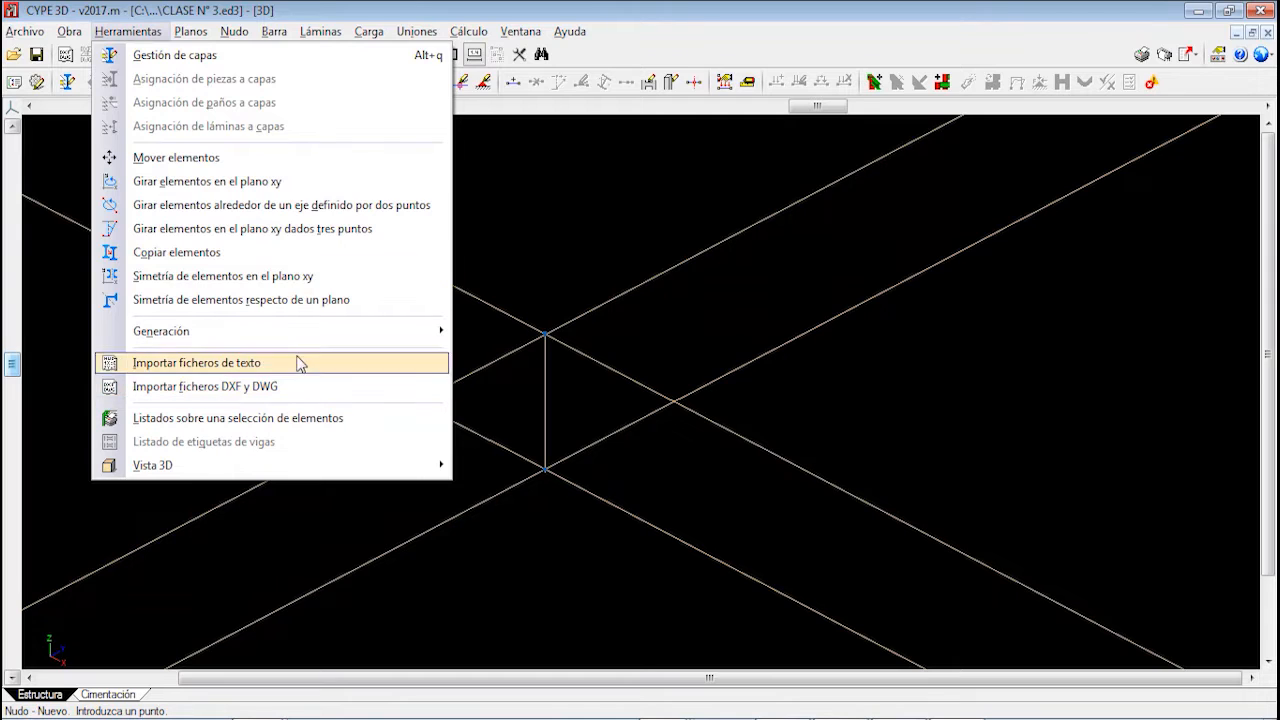
{"action": "left_click", "coordinate": [148, 38]}
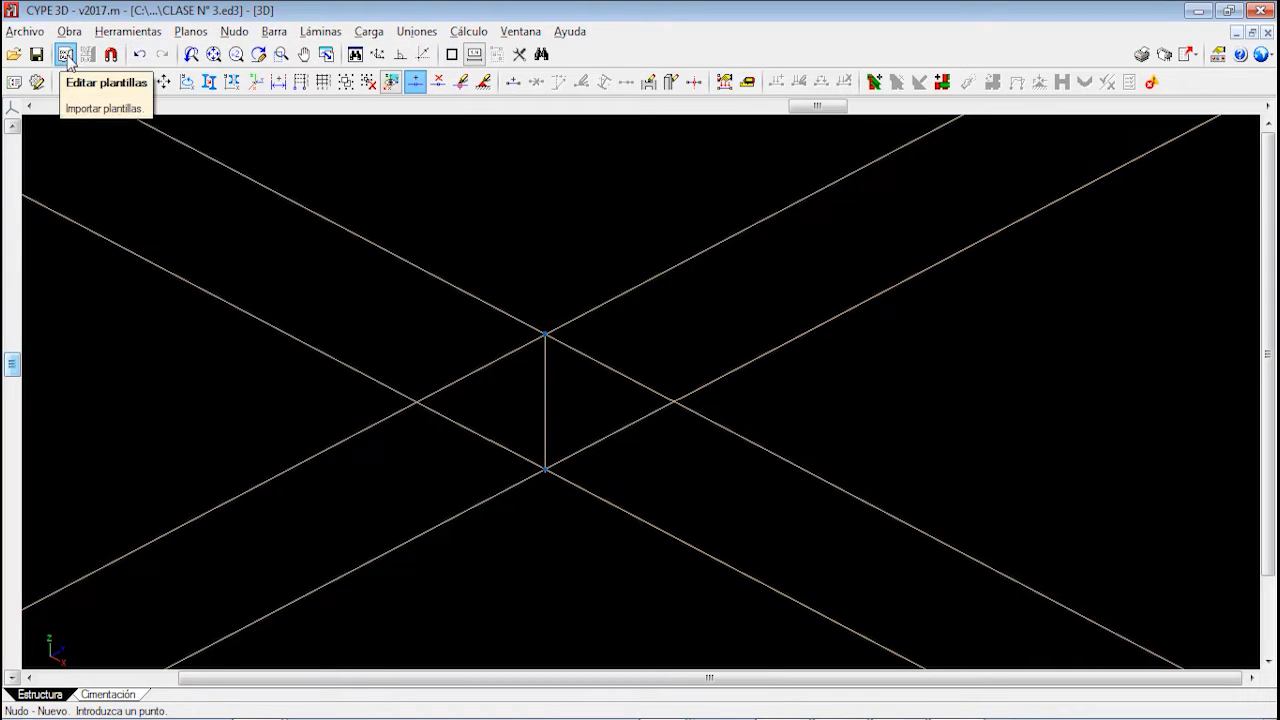
{"action": "left_click", "coordinate": [65, 54]}
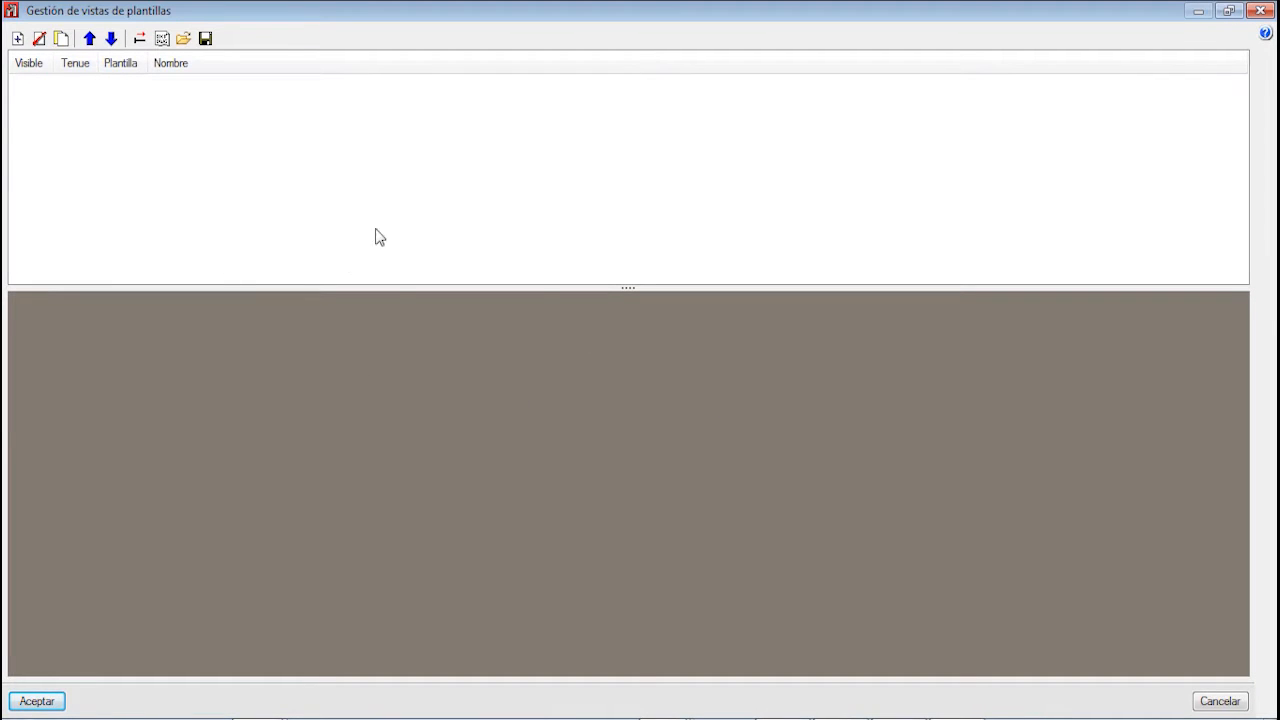
{"action": "left_click", "coordinate": [18, 40]}
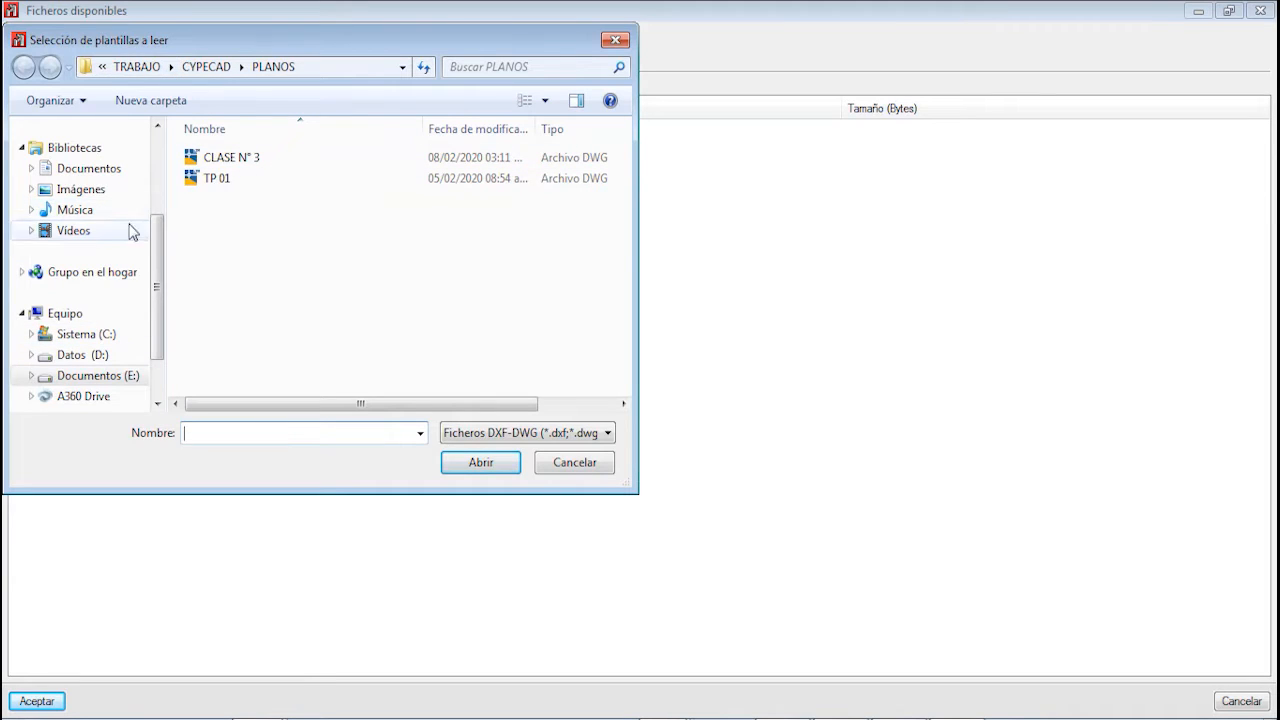
{"action": "scroll", "coordinate": [110, 210], "scroll_direction": "up", "scroll_amount": 3}
{"action": "left_click", "coordinate": [110, 160]}
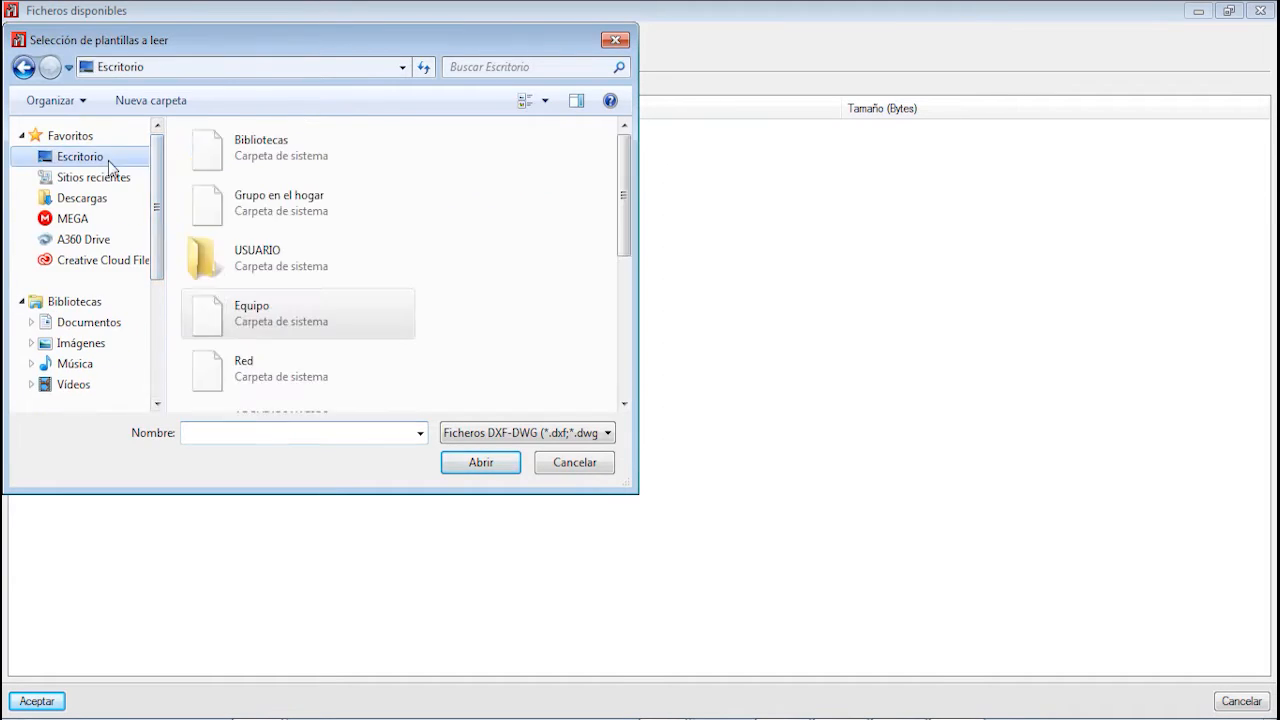
{"action": "scroll", "coordinate": [463, 300], "scroll_direction": "down", "scroll_amount": 5}
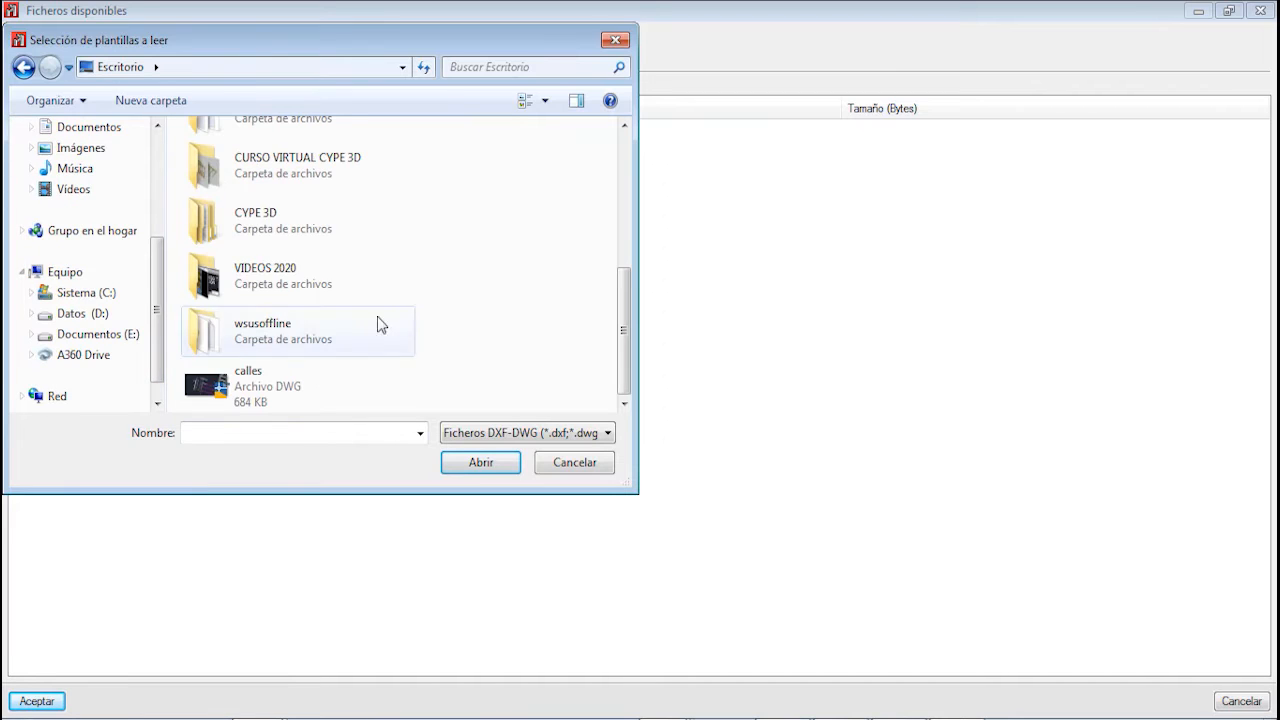
{"action": "double_click", "coordinate": [289, 217]}
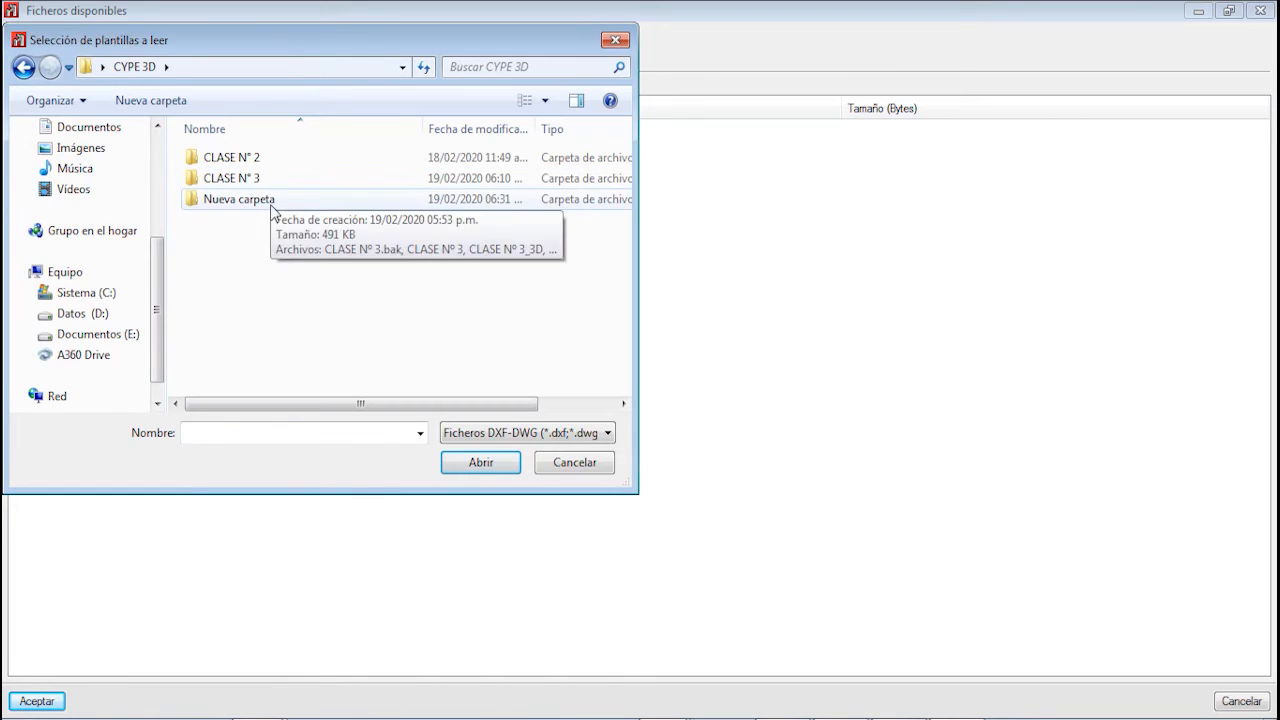
{"action": "double_click", "coordinate": [270, 203]}
{"action": "left_click", "coordinate": [256, 160]}
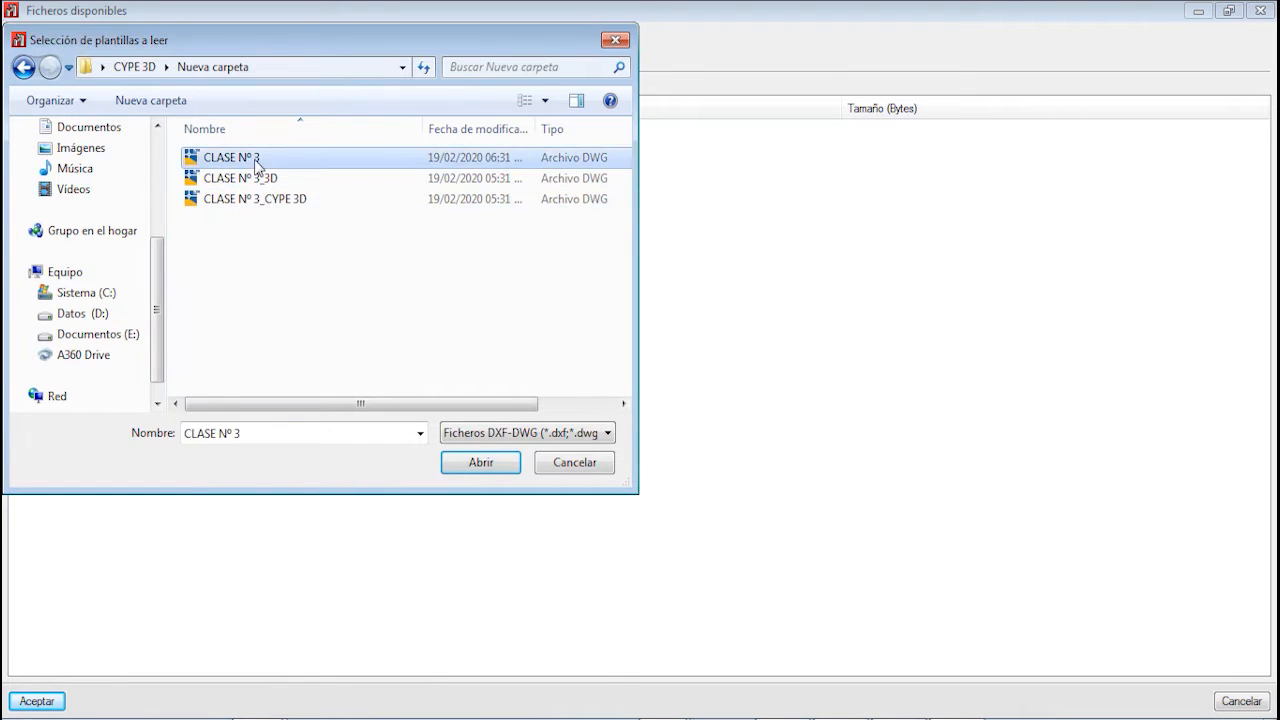
{"action": "left_click", "coordinate": [467, 465]}
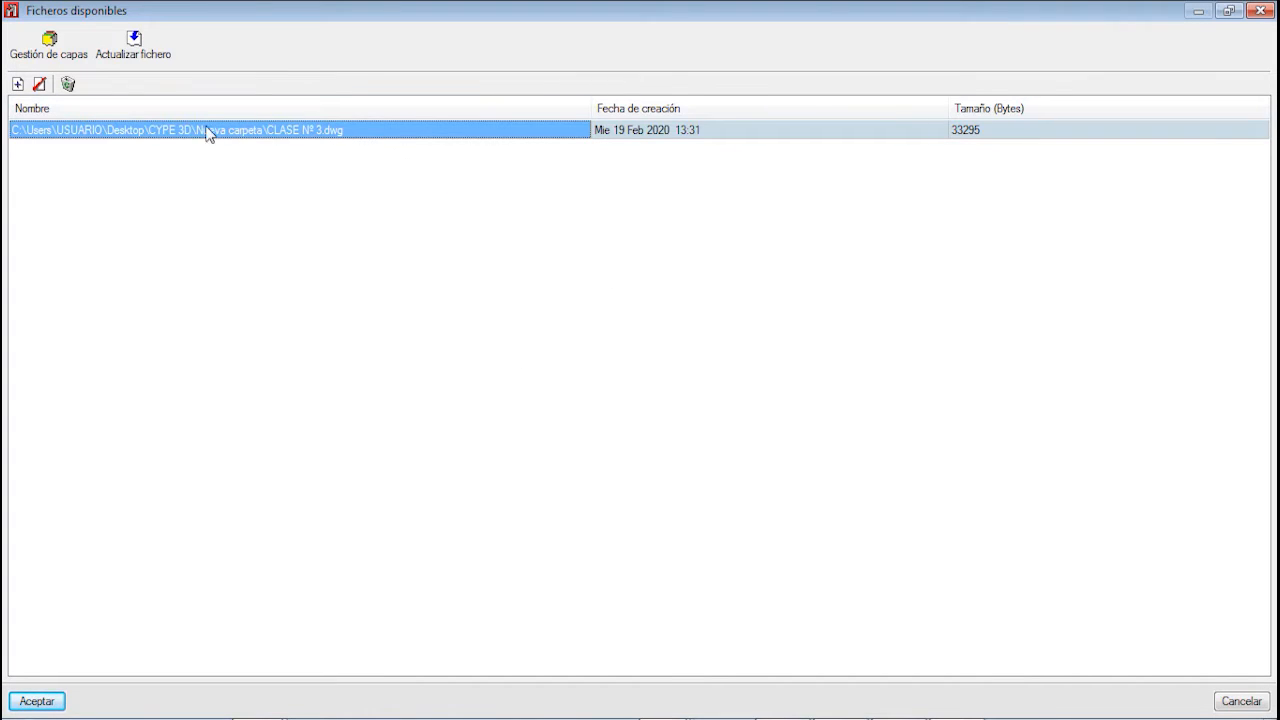
{"action": "left_click", "coordinate": [44, 701]}
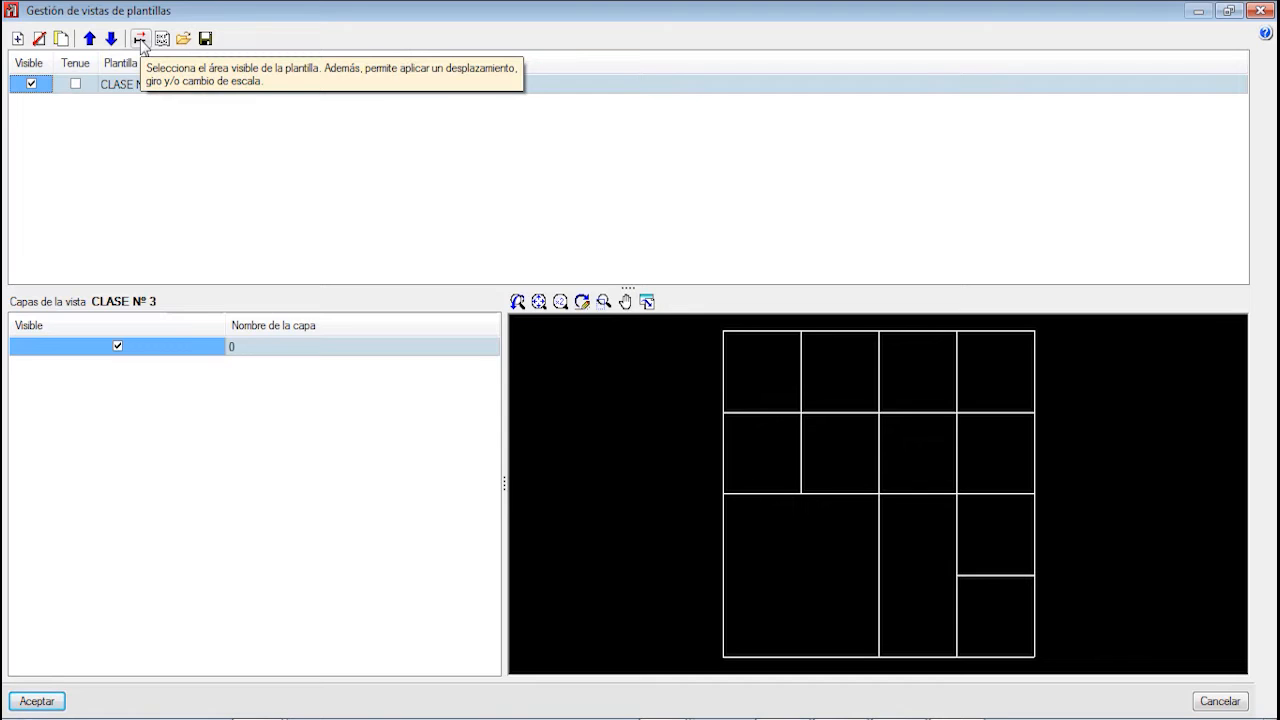
Edit the template's transformation and frame the whole grid as its visible area
{"action": "left_click", "coordinate": [139, 39]}
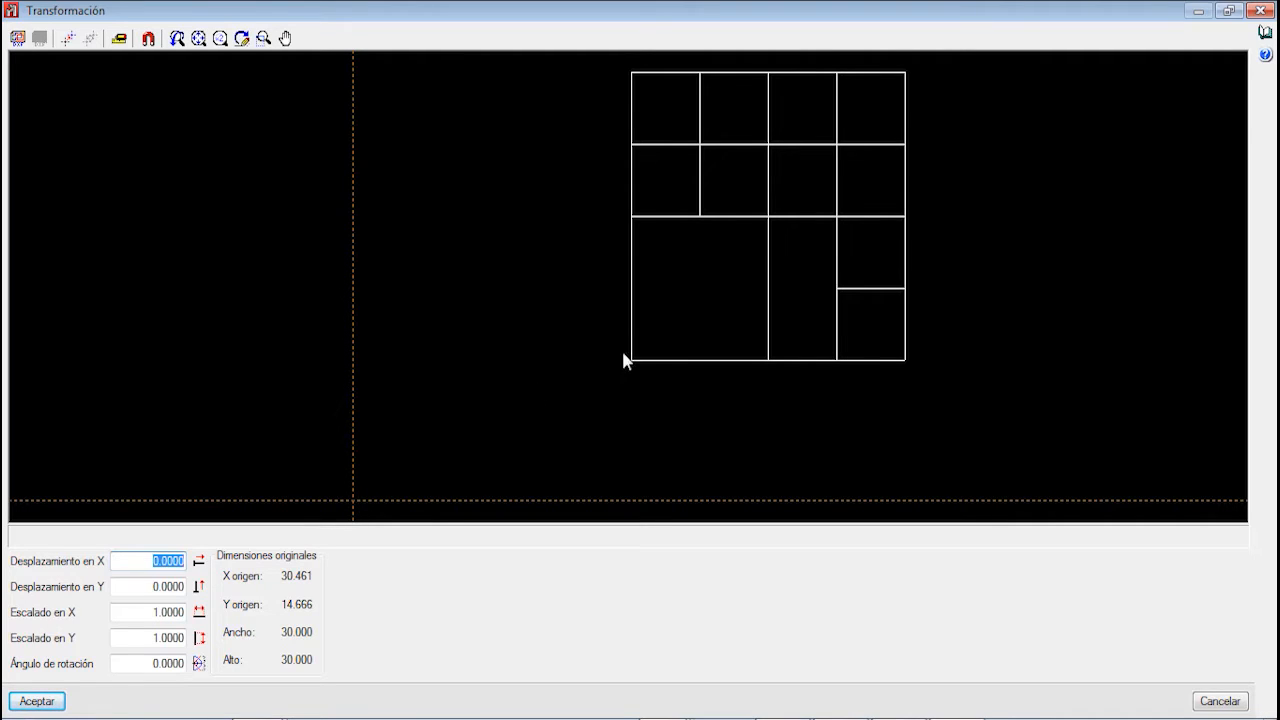
{"action": "left_click", "coordinate": [18, 40]}
{"action": "left_click_drag", "start_coordinate": [599, 93], "coordinate": [866, 375]}
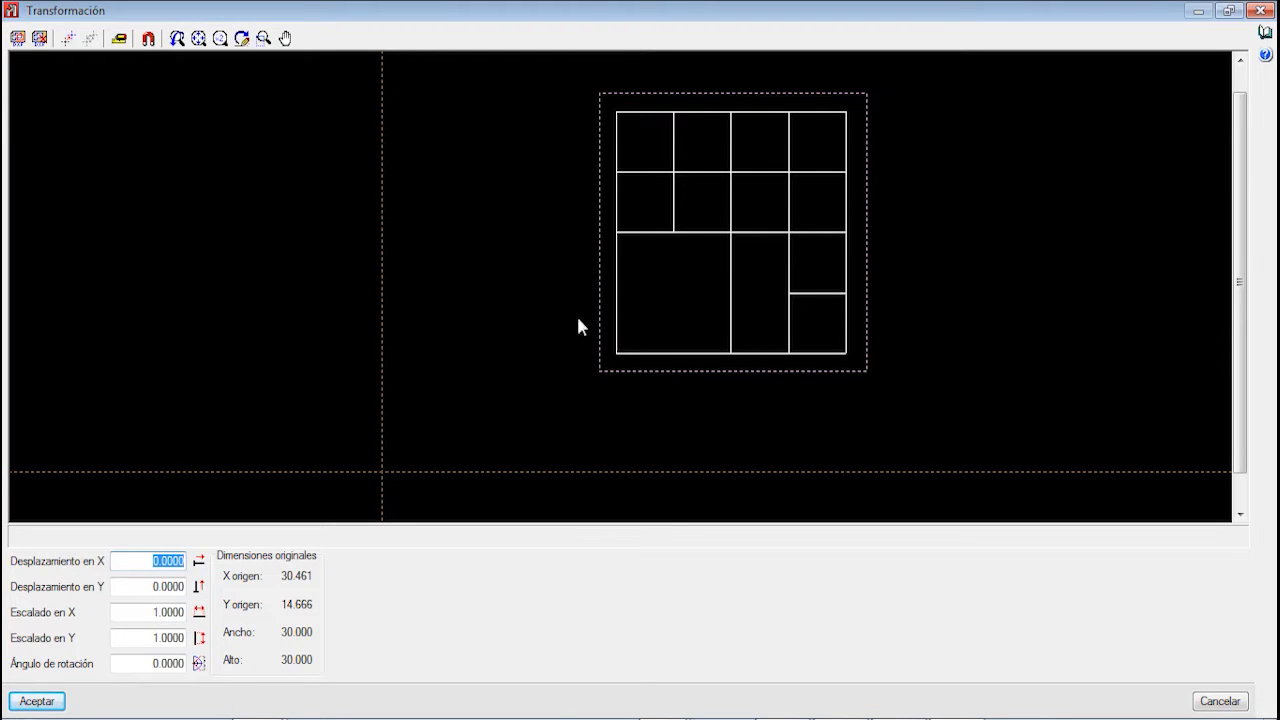
Start setting the template's drawing origin and activate snaps in the snap selection
{"action": "left_click", "coordinate": [67, 40]}
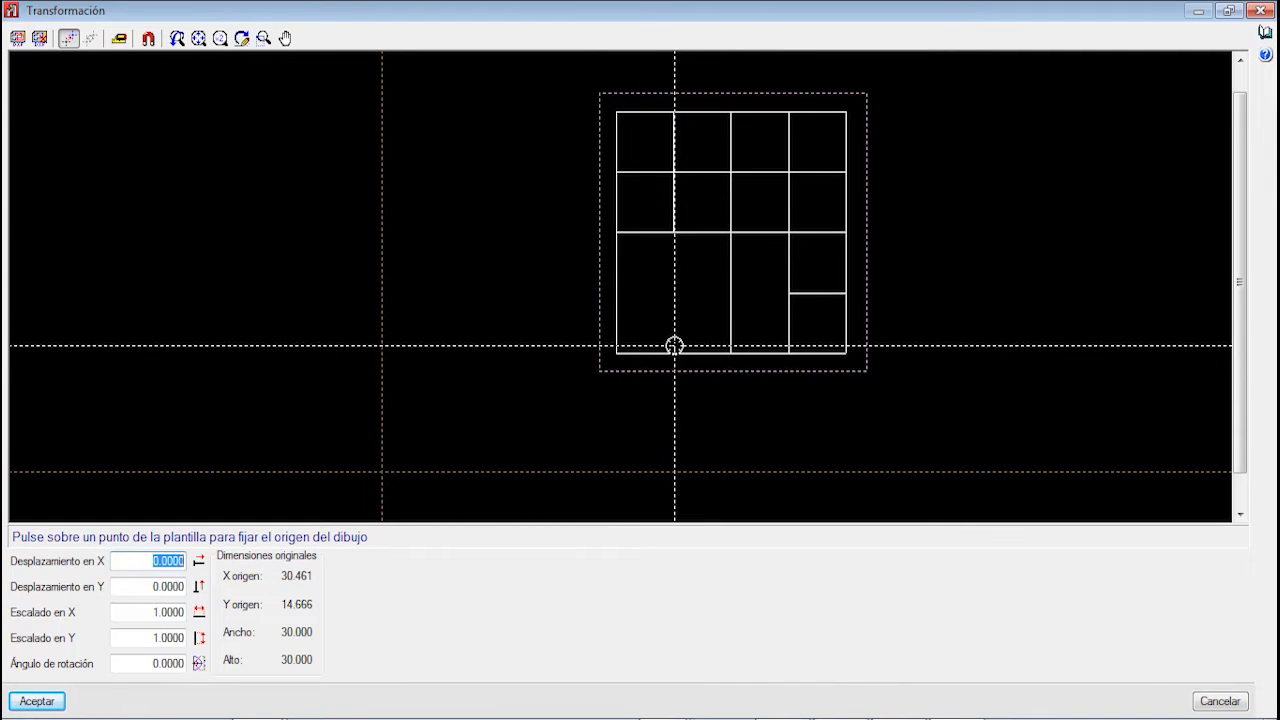
{"action": "scroll", "coordinate": [672, 356], "scroll_direction": "up", "scroll_amount": 1}
{"action": "scroll", "coordinate": [666, 355], "scroll_direction": "up", "scroll_amount": 2}
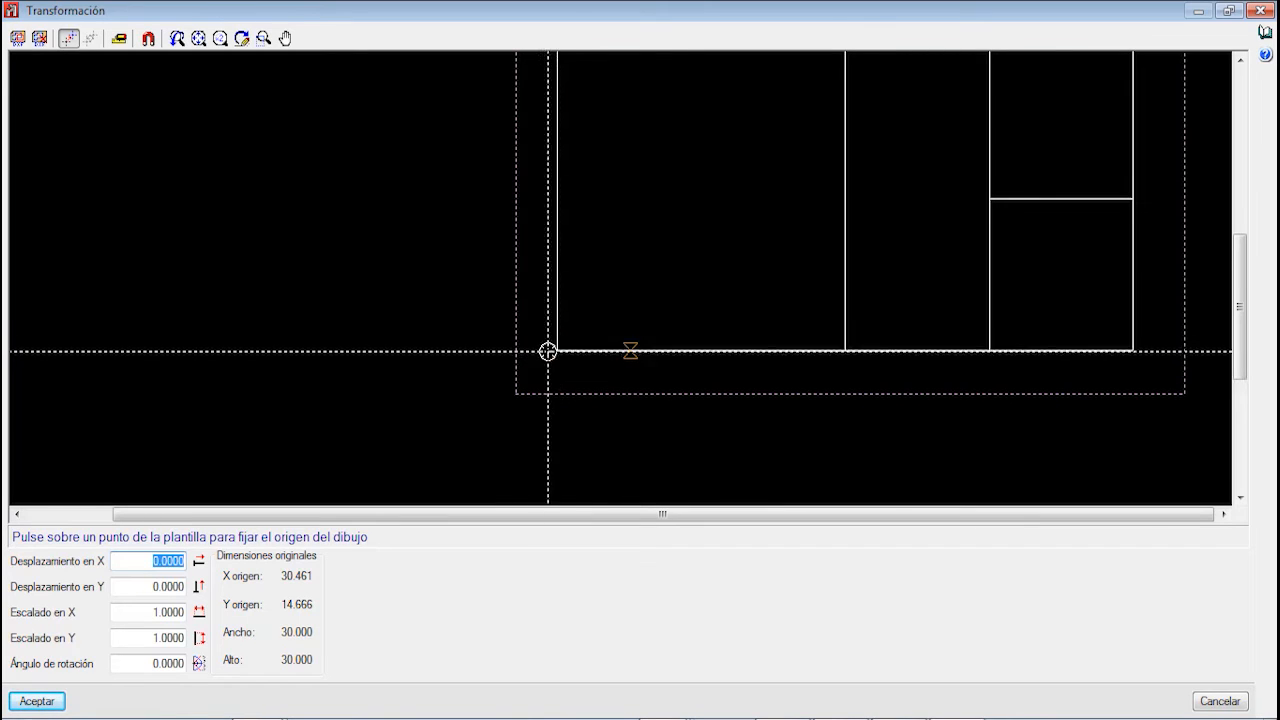
{"action": "left_click", "coordinate": [152, 40]}
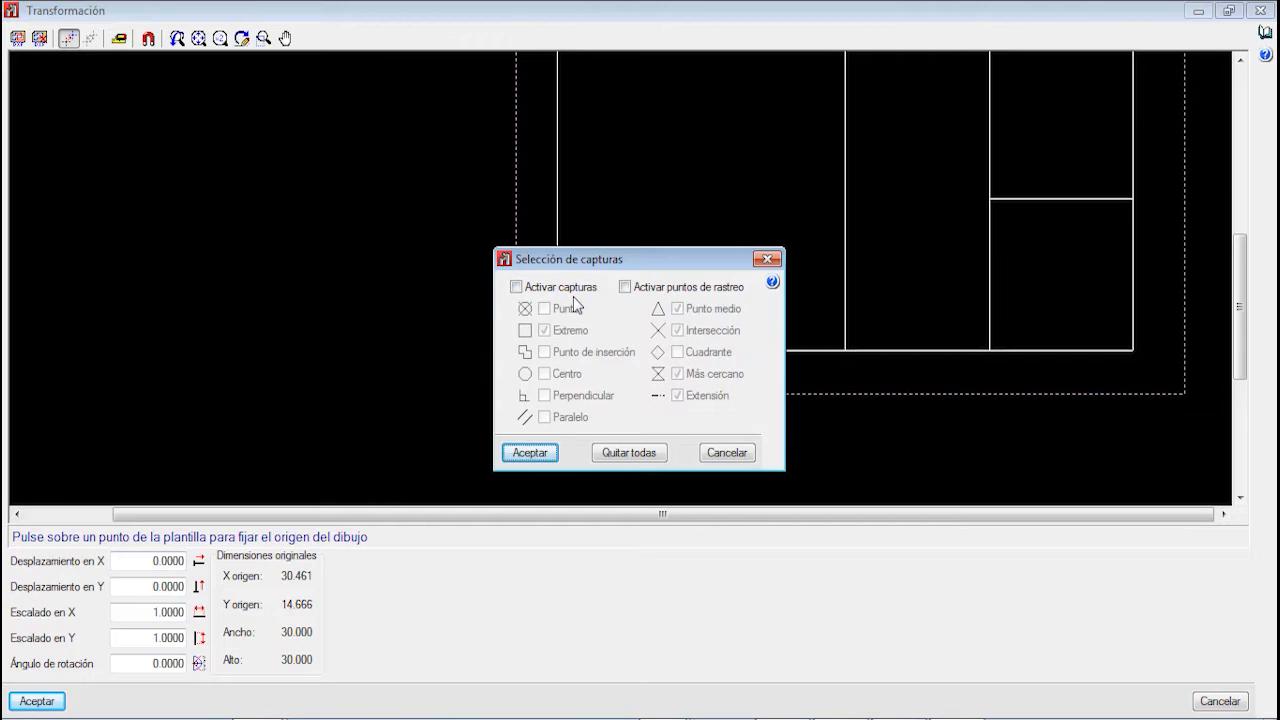
{"action": "left_click", "coordinate": [516, 287]}
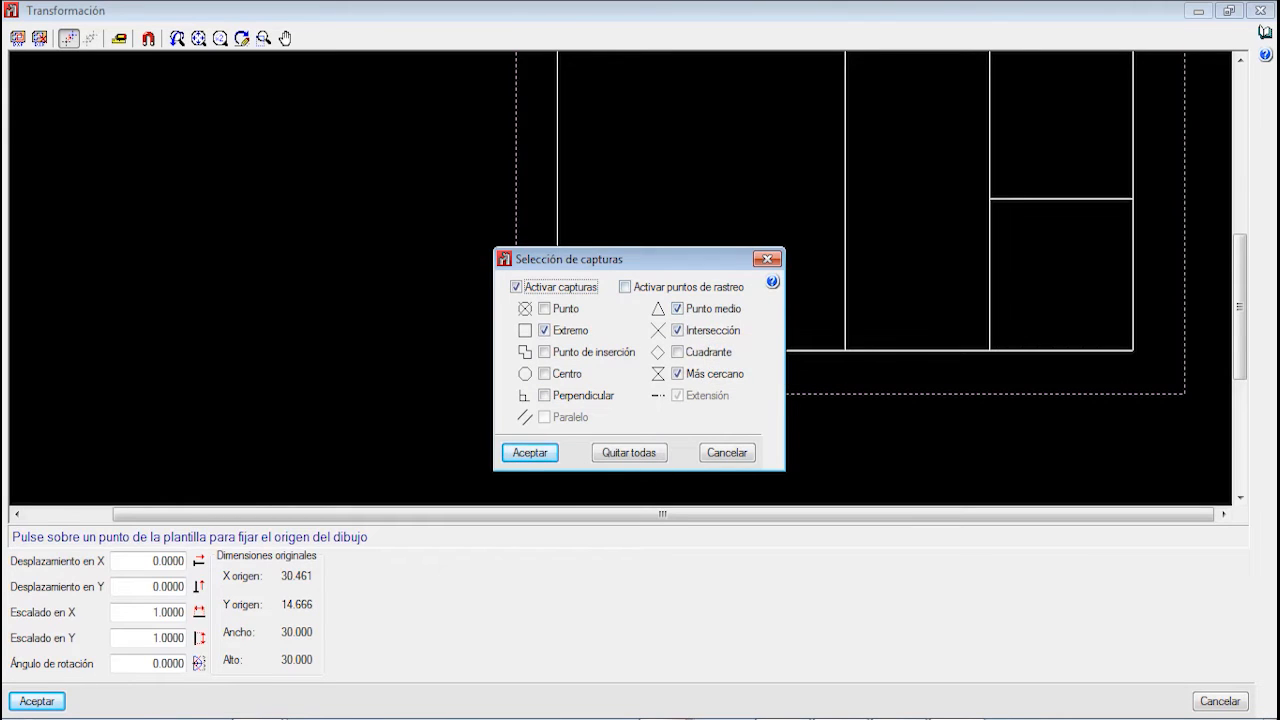
Look over the object snap modes offered in AutoCAD, then return to the snap selection in CYPE 3D
{"action": "left_click", "coordinate": [649, 622]}
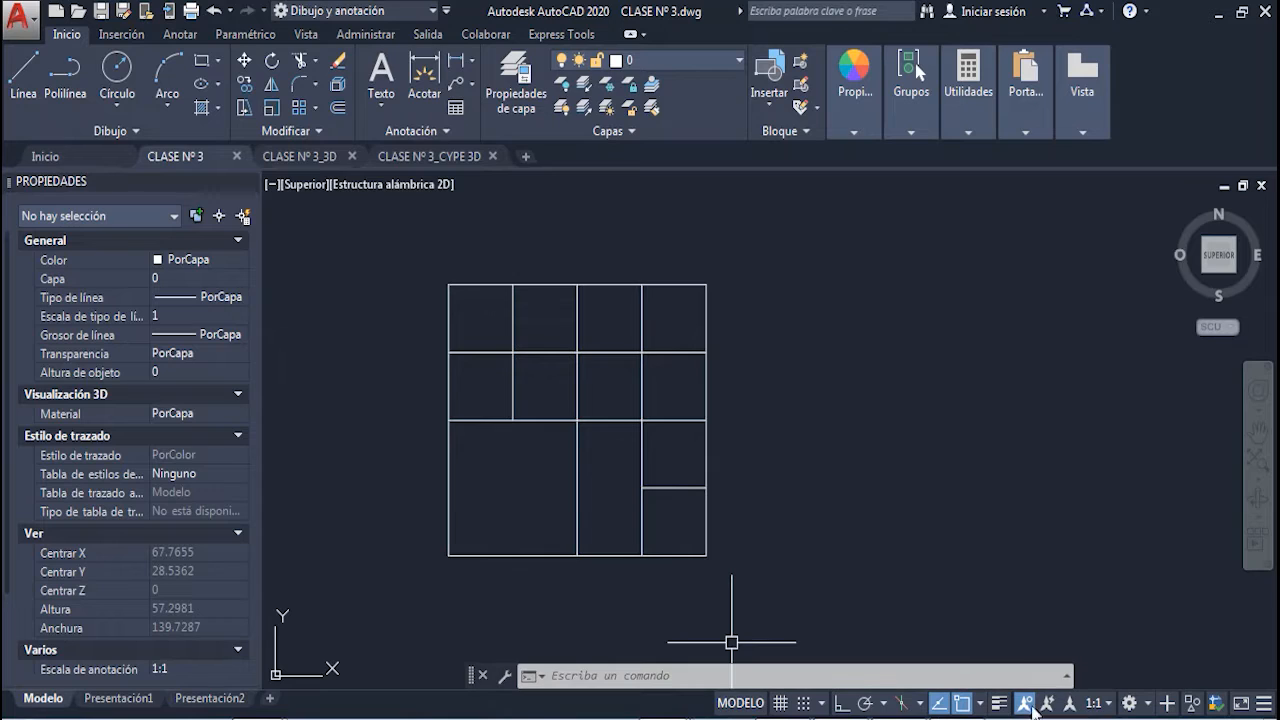
{"action": "left_click", "coordinate": [980, 704]}
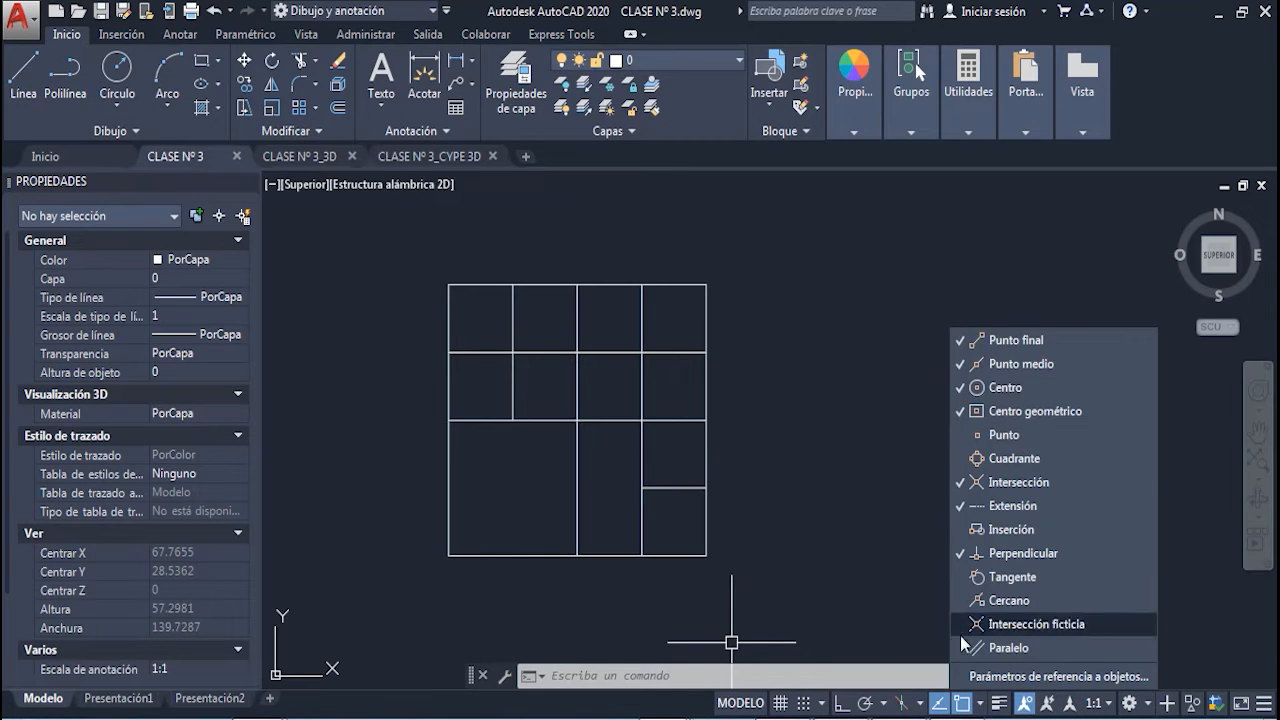
{"action": "left_click", "coordinate": [982, 706]}
{"action": "left_click", "coordinate": [755, 718]}
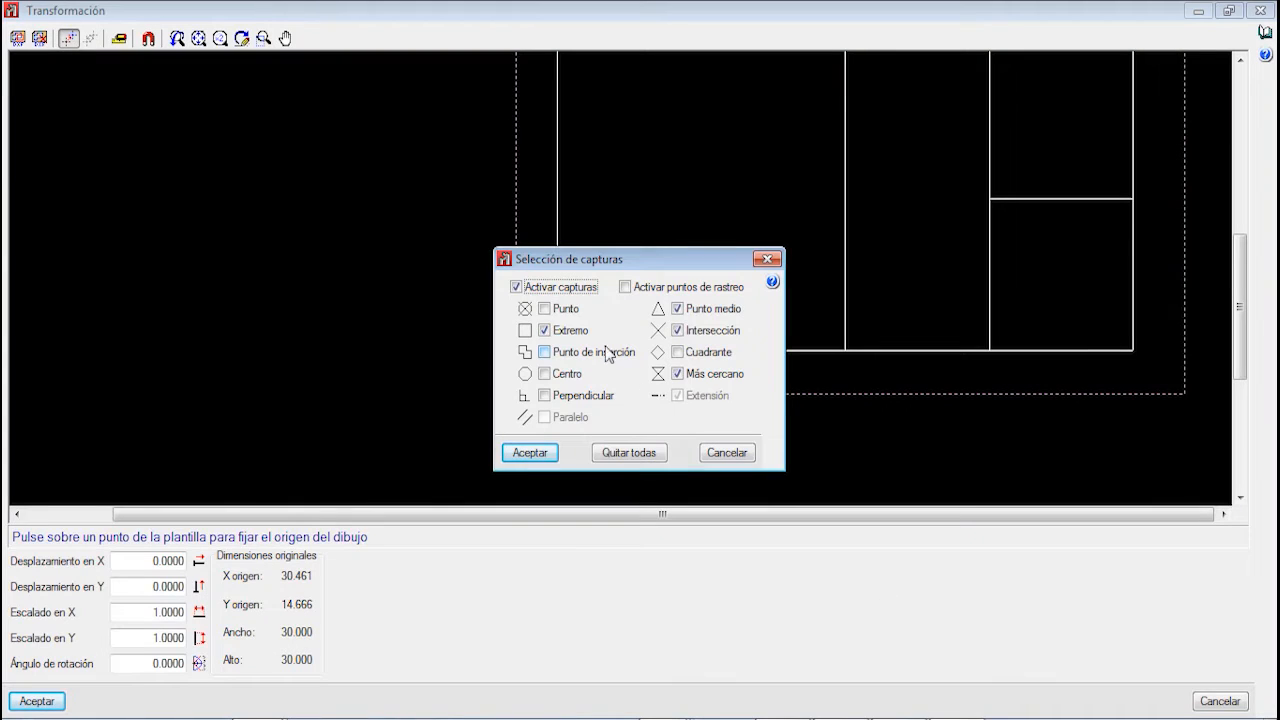
Turn off the Punto medio, Intersección and Más cercano snaps, keep Extremo active, and accept the selection
{"action": "left_click", "coordinate": [677, 309]}
{"action": "left_click", "coordinate": [677, 330]}
{"action": "left_click", "coordinate": [677, 373]}
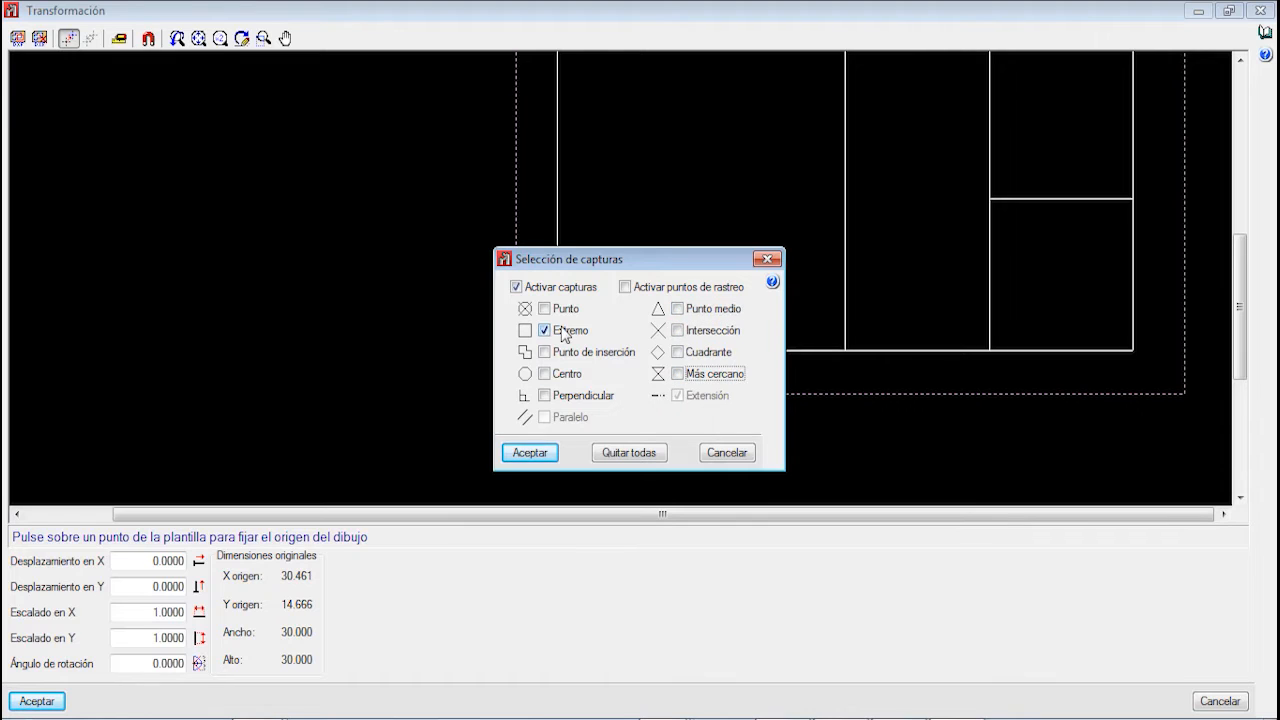
{"action": "left_click", "coordinate": [530, 453]}
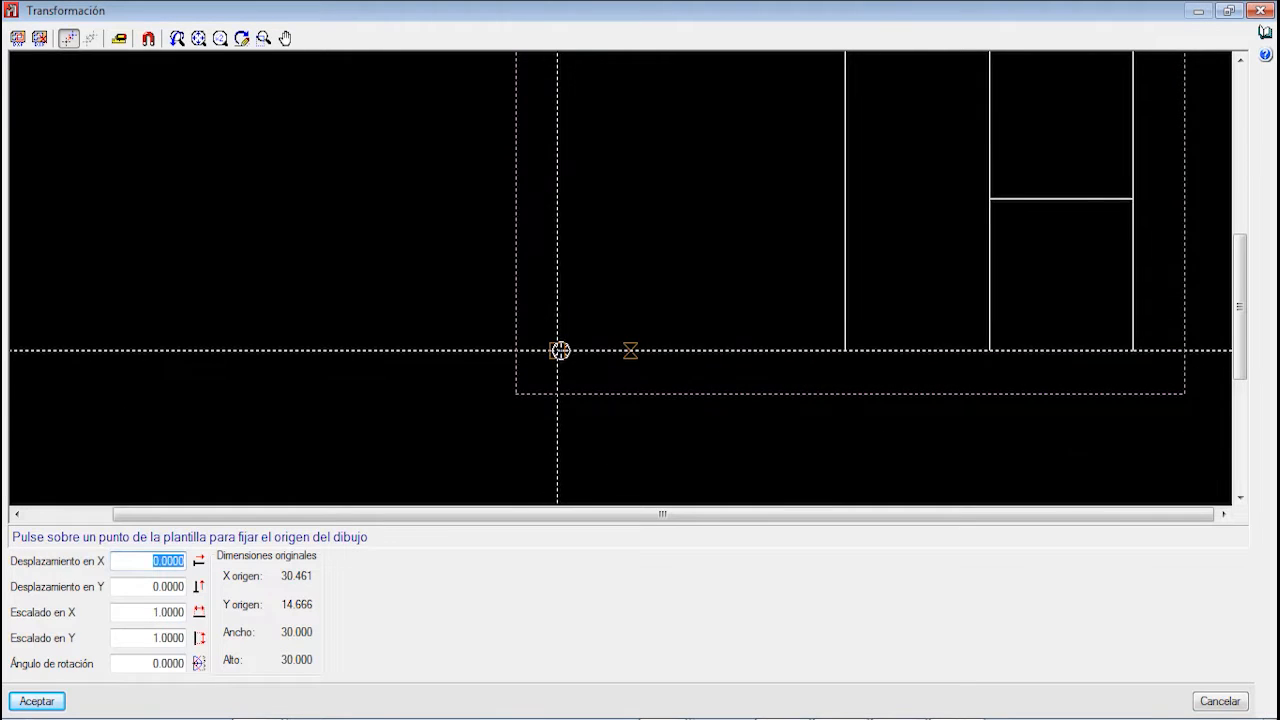
Set the drawing origin at the grid's lower-left corner and accept the transformation and the template view
{"action": "scroll", "coordinate": [563, 352], "scroll_direction": "up", "scroll_amount": 3}
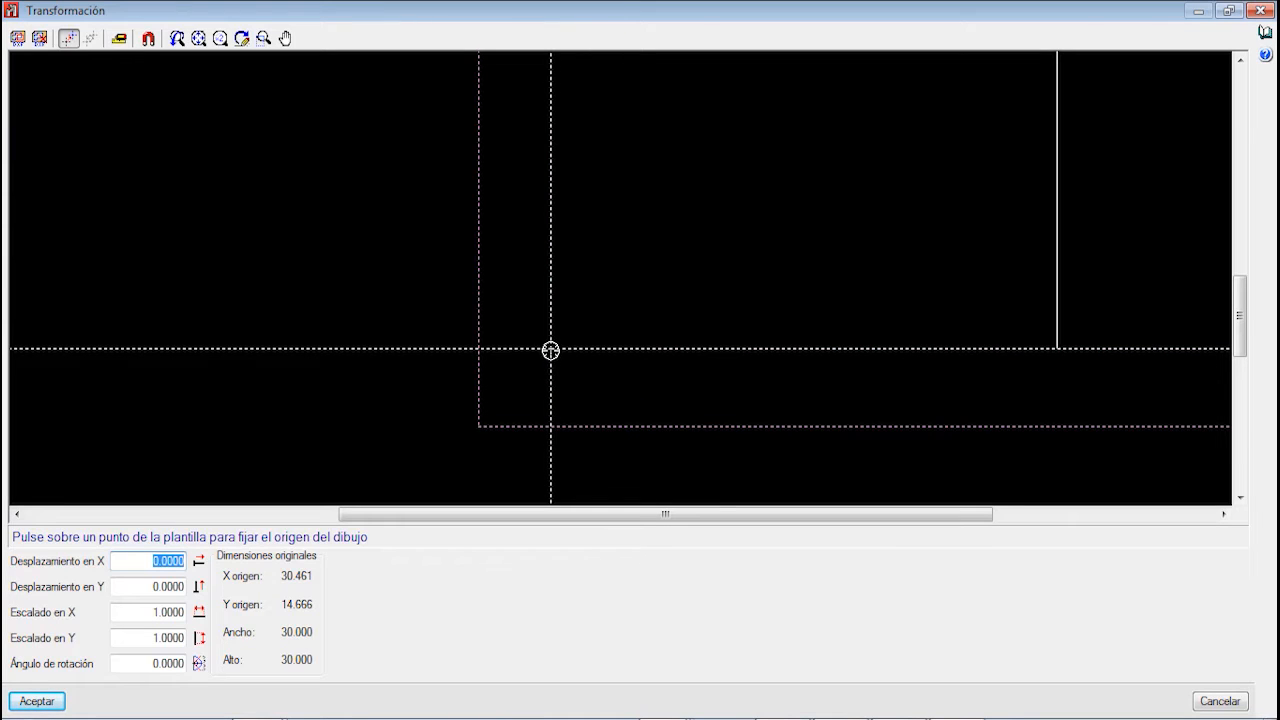
{"action": "scroll", "coordinate": [600, 377], "scroll_direction": "down", "scroll_amount": 1}
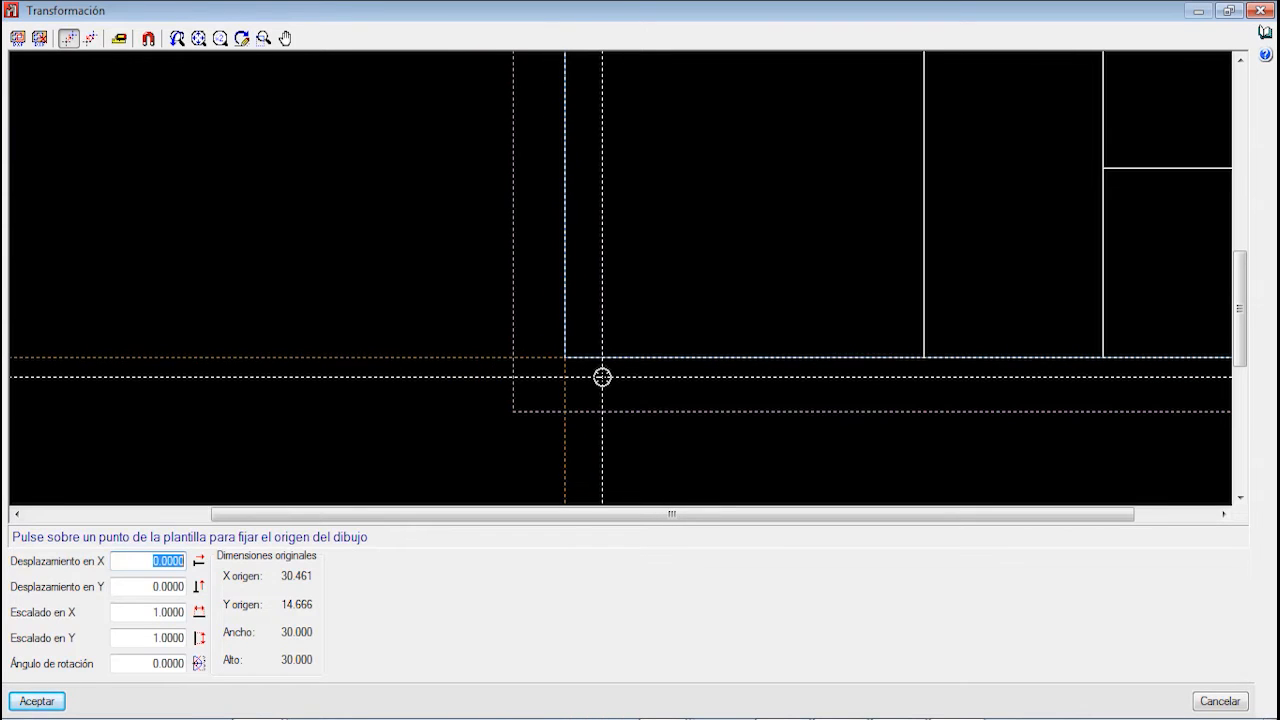
{"action": "left_click", "coordinate": [602, 377]}
{"action": "scroll", "coordinate": [561, 365], "scroll_direction": "up", "scroll_amount": 1}
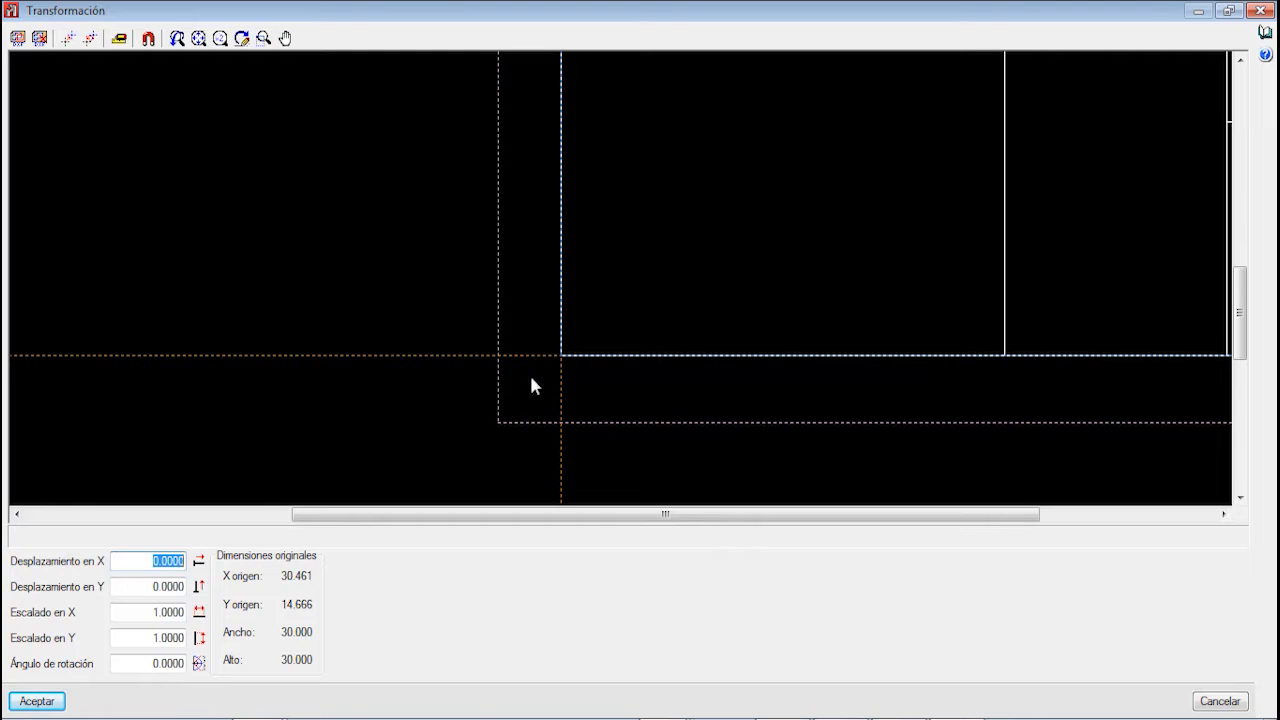
{"action": "scroll", "coordinate": [581, 378], "scroll_direction": "down", "scroll_amount": 4}
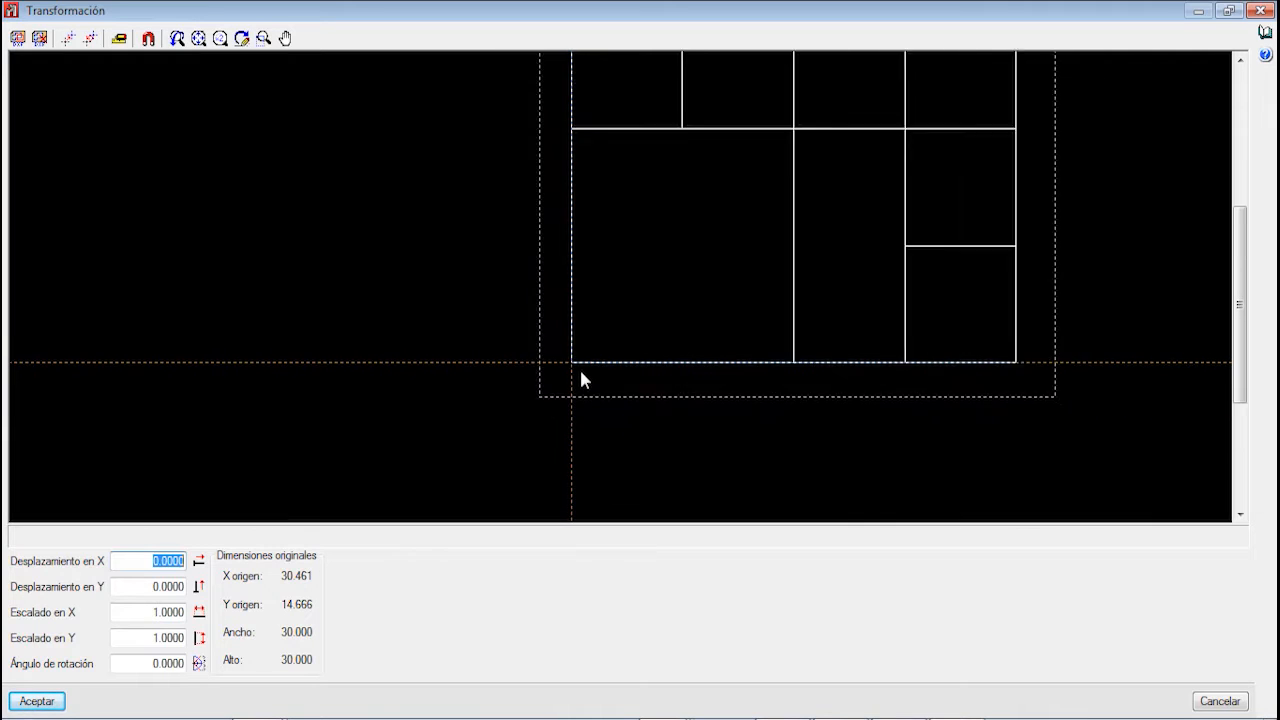
{"action": "scroll", "coordinate": [587, 368], "scroll_direction": "down", "scroll_amount": 4}
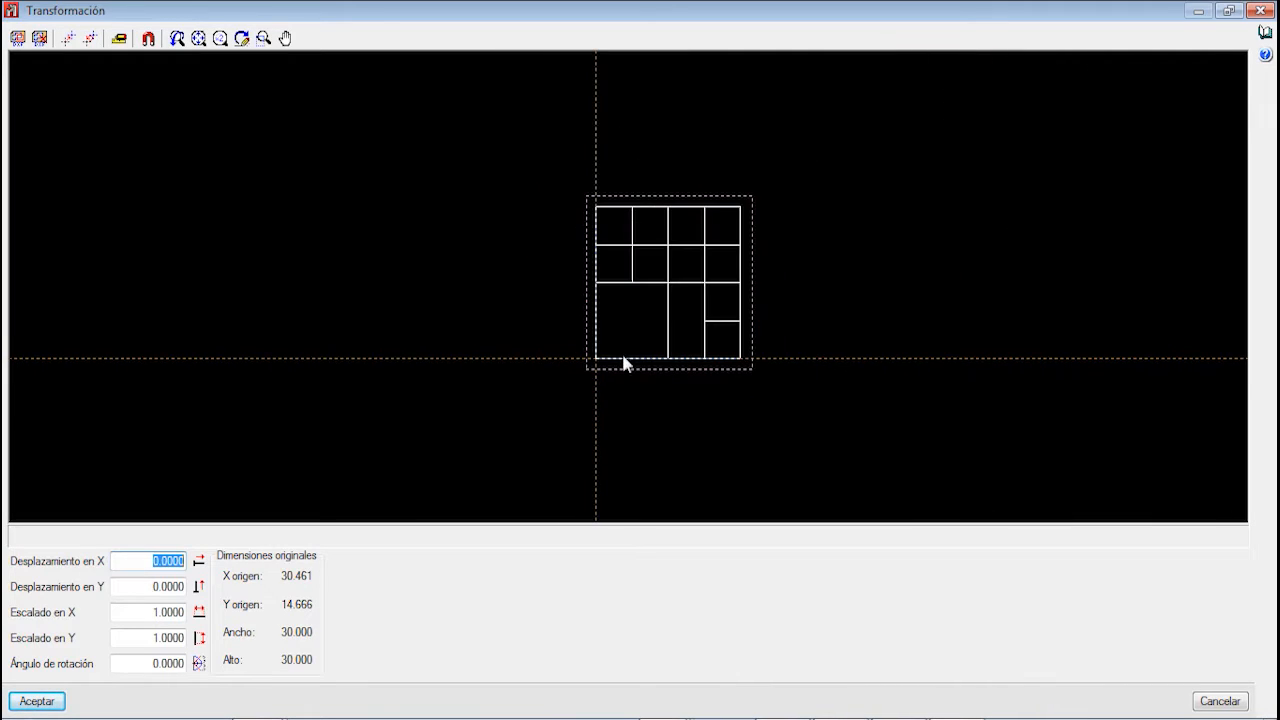
{"action": "left_click", "coordinate": [55, 702]}
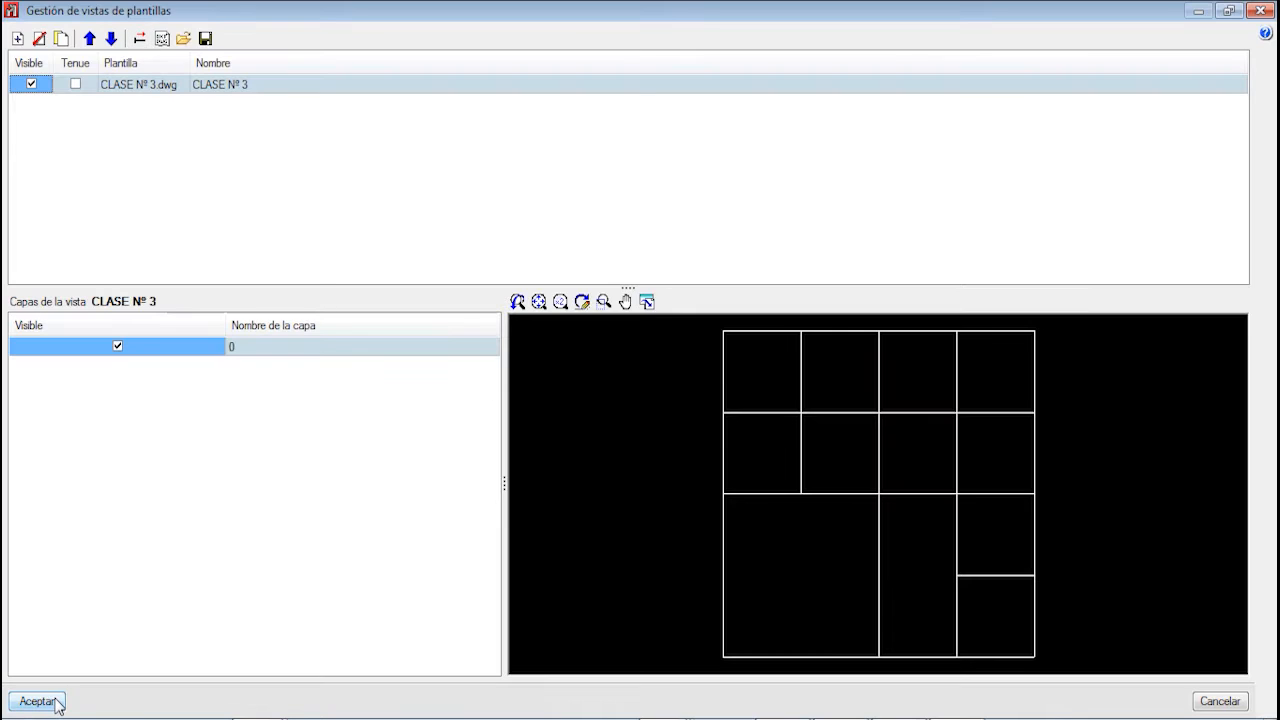
{"action": "left_click", "coordinate": [57, 702]}
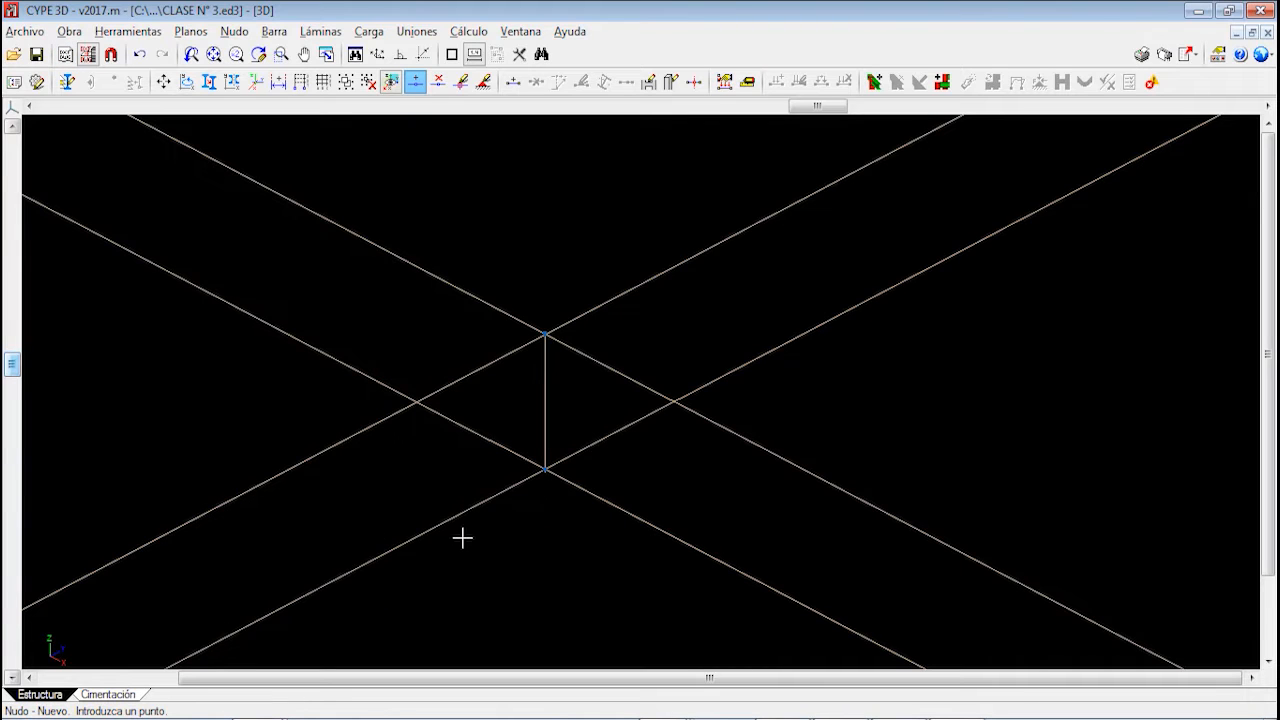
Display the imported CLASE Nº 3 template in the 3D view of the structure
{"action": "scroll", "coordinate": [756, 440], "scroll_direction": "down", "scroll_amount": 1}
{"action": "middle_click_drag", "start_coordinate": [692, 391], "coordinate": [605, 329]}
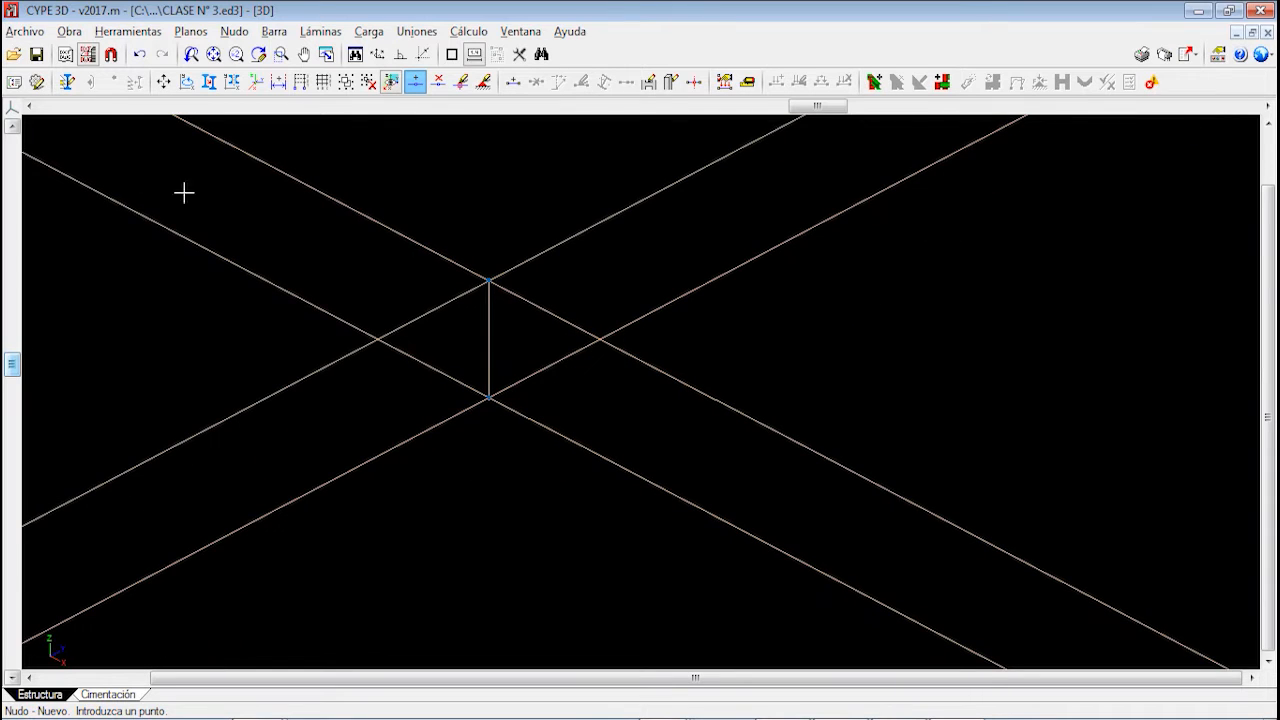
{"action": "left_click", "coordinate": [88, 54]}
{"action": "left_click", "coordinate": [409, 323]}
{"action": "left_click", "coordinate": [396, 439]}
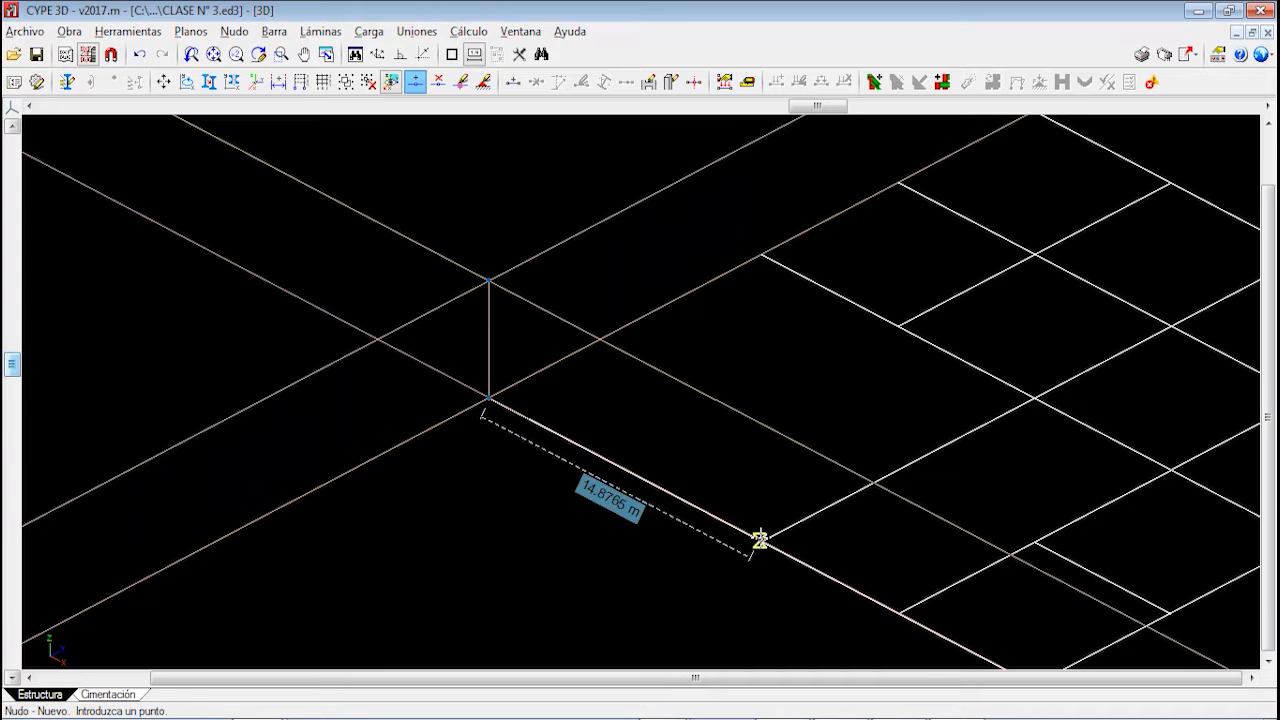
Start the new-node command and activate the object snaps (capturas), keeping the existing snap types
{"action": "scroll", "coordinate": [660, 510], "scroll_direction": "down", "scroll_amount": 3}
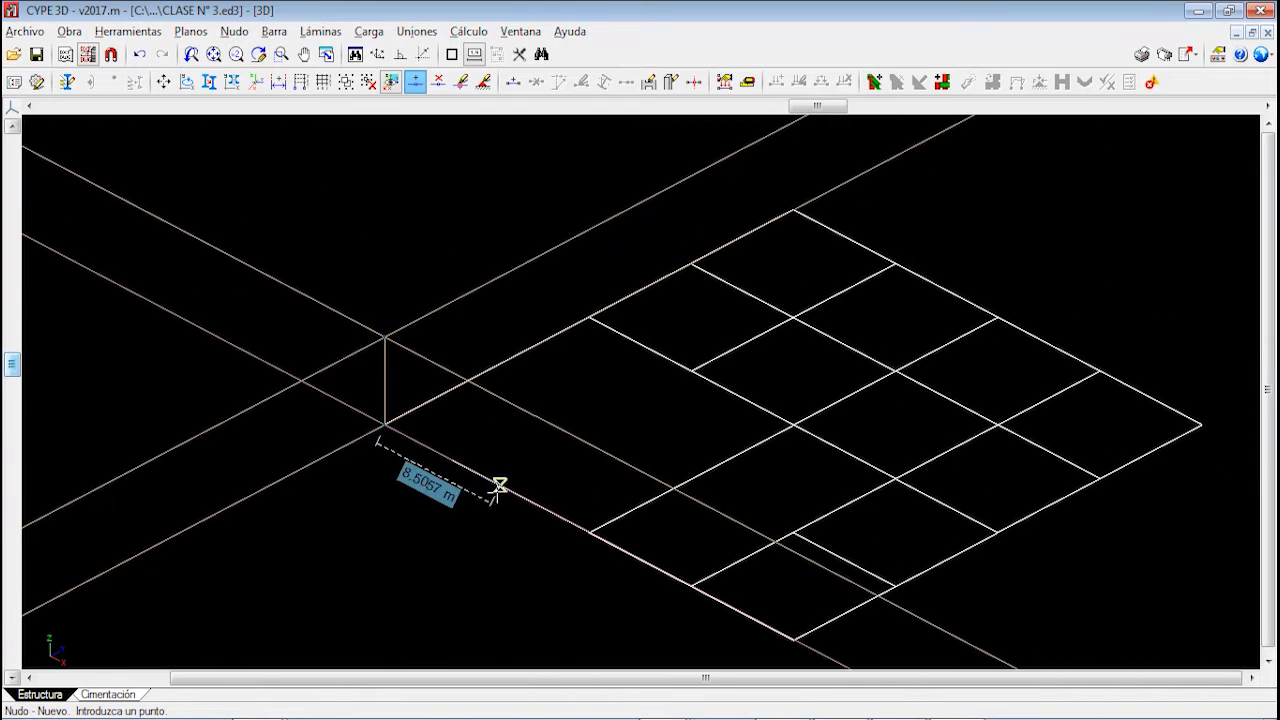
{"action": "left_click", "coordinate": [234, 31]}
{"action": "left_click", "coordinate": [262, 55]}
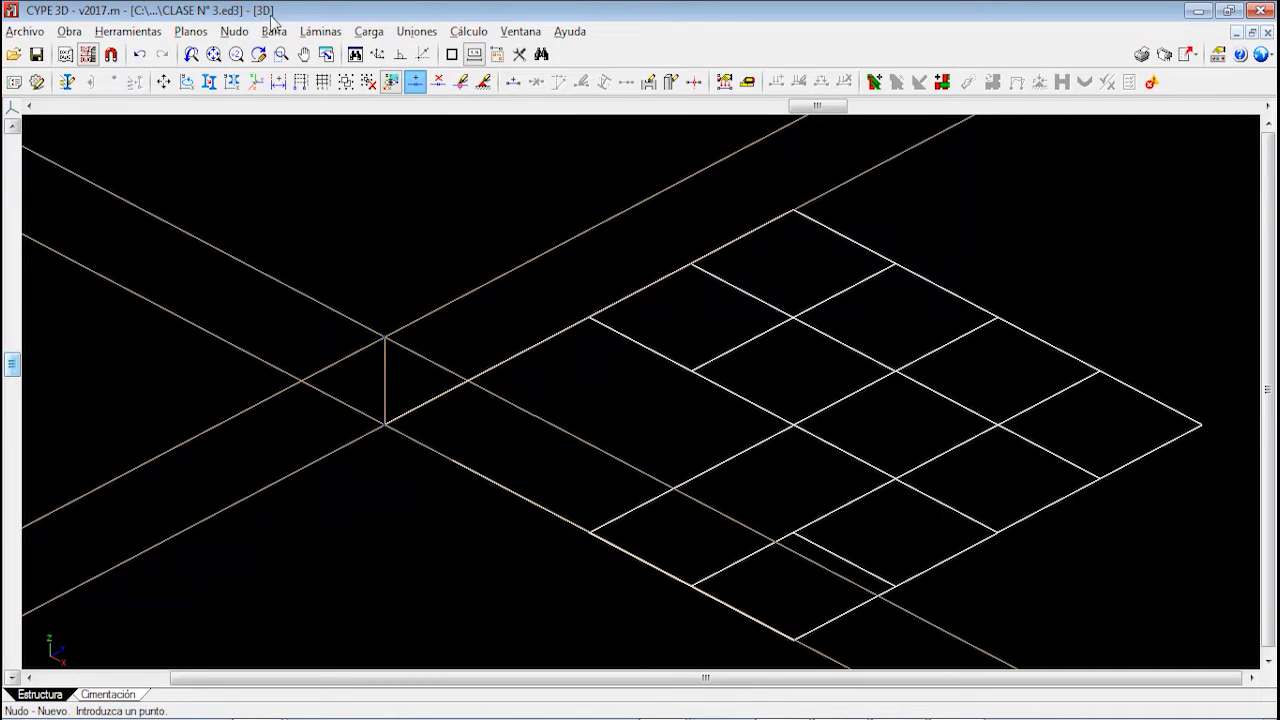
{"action": "left_click", "coordinate": [112, 54]}
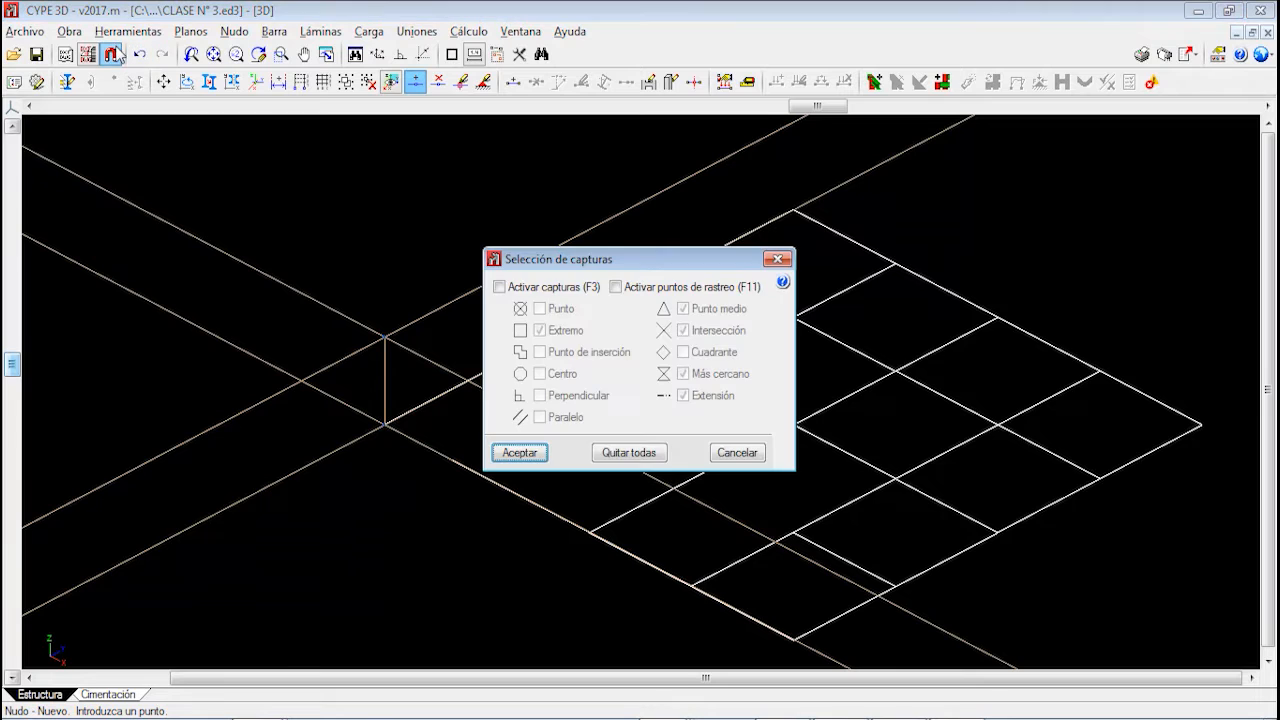
{"action": "left_click", "coordinate": [499, 289]}
{"action": "left_click", "coordinate": [527, 456]}
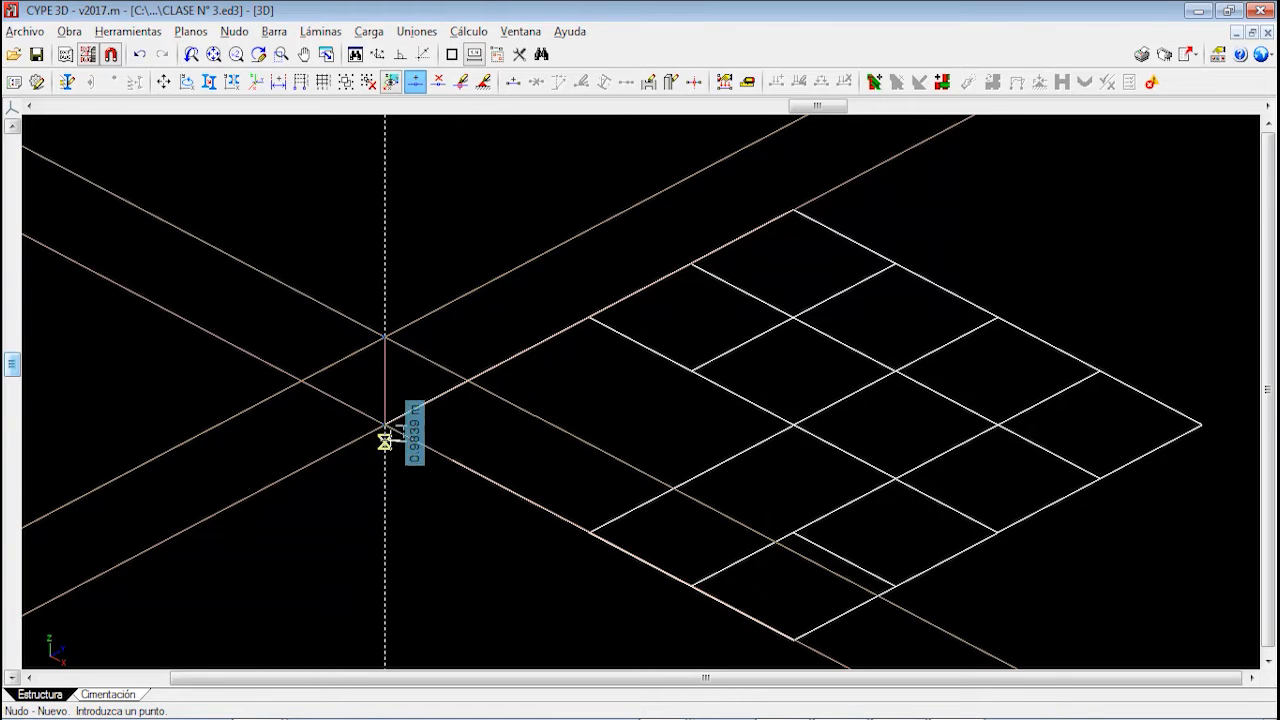
Examine how the template grid aligns with node N1 at the origin and how its lines extend in the 3D view
{"action": "scroll", "coordinate": [384, 424], "scroll_direction": "up", "scroll_amount": 1}
{"action": "scroll", "coordinate": [384, 424], "scroll_direction": "up", "scroll_amount": 2}
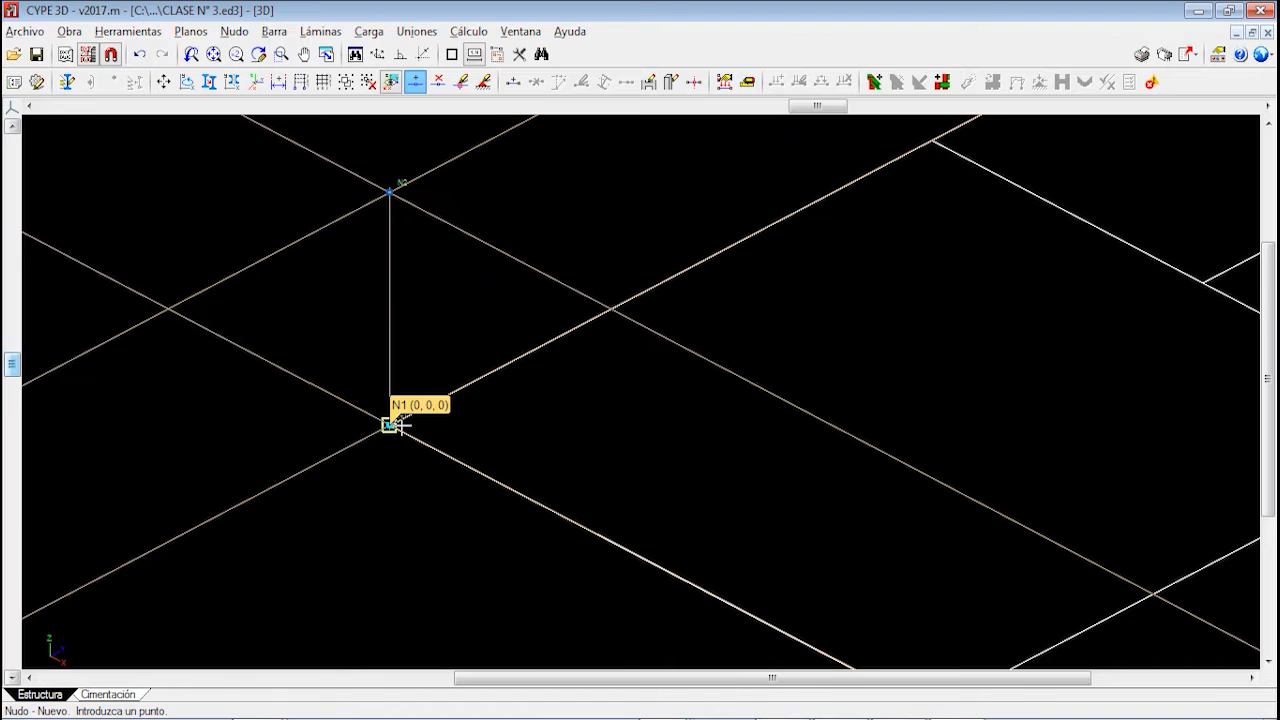
{"action": "scroll", "coordinate": [483, 403], "scroll_direction": "down", "scroll_amount": 3}
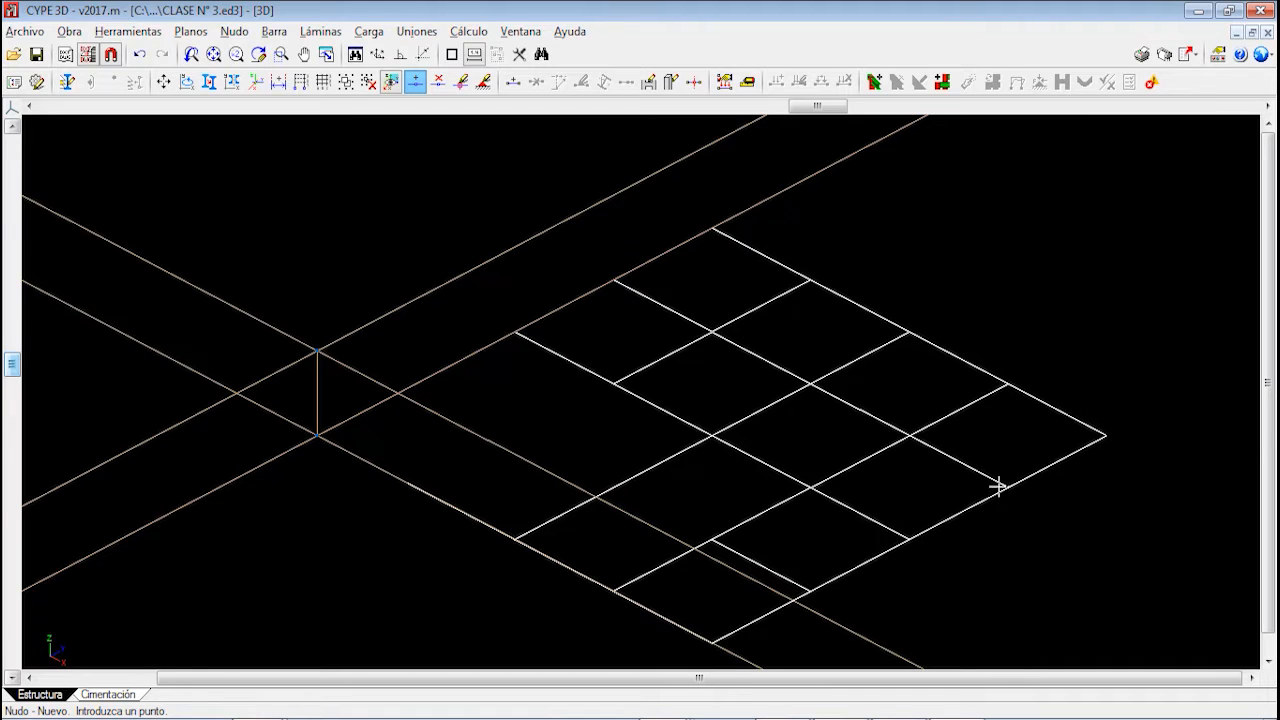
{"action": "middle_click_drag", "start_coordinate": [684, 590], "coordinate": [619, 459]}
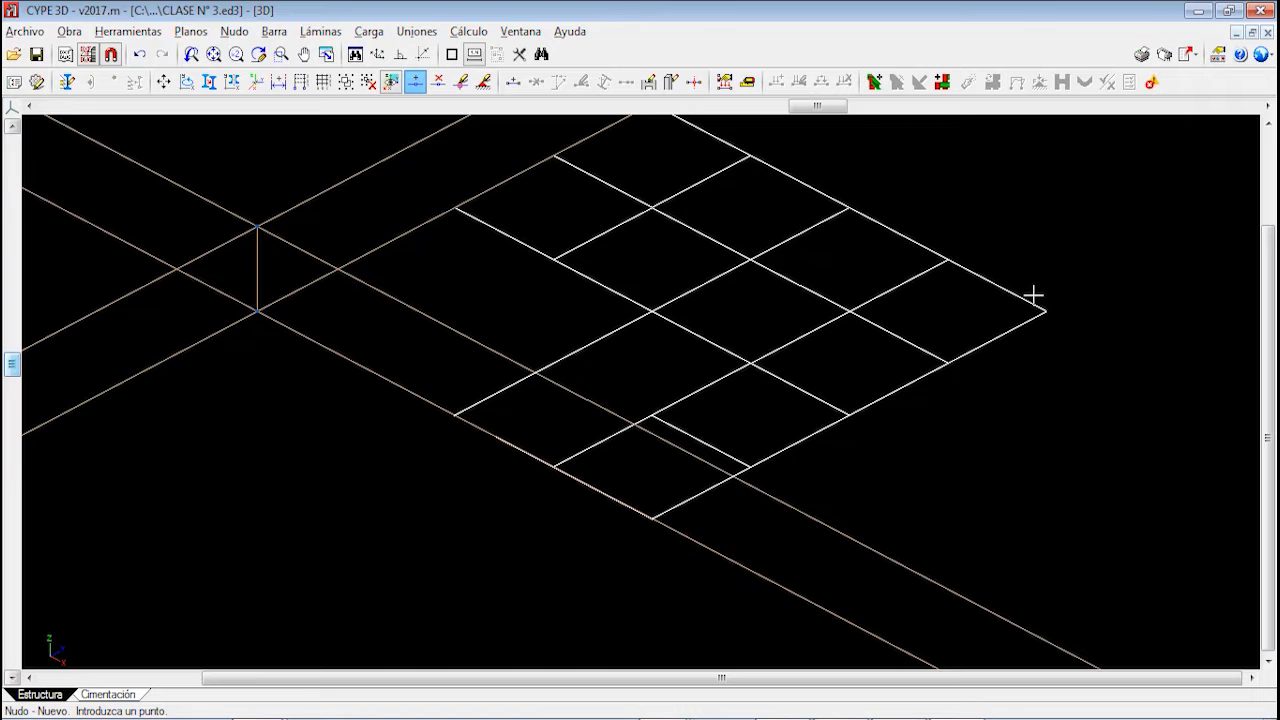
{"action": "scroll", "coordinate": [540, 357], "scroll_direction": "down", "scroll_amount": 2}
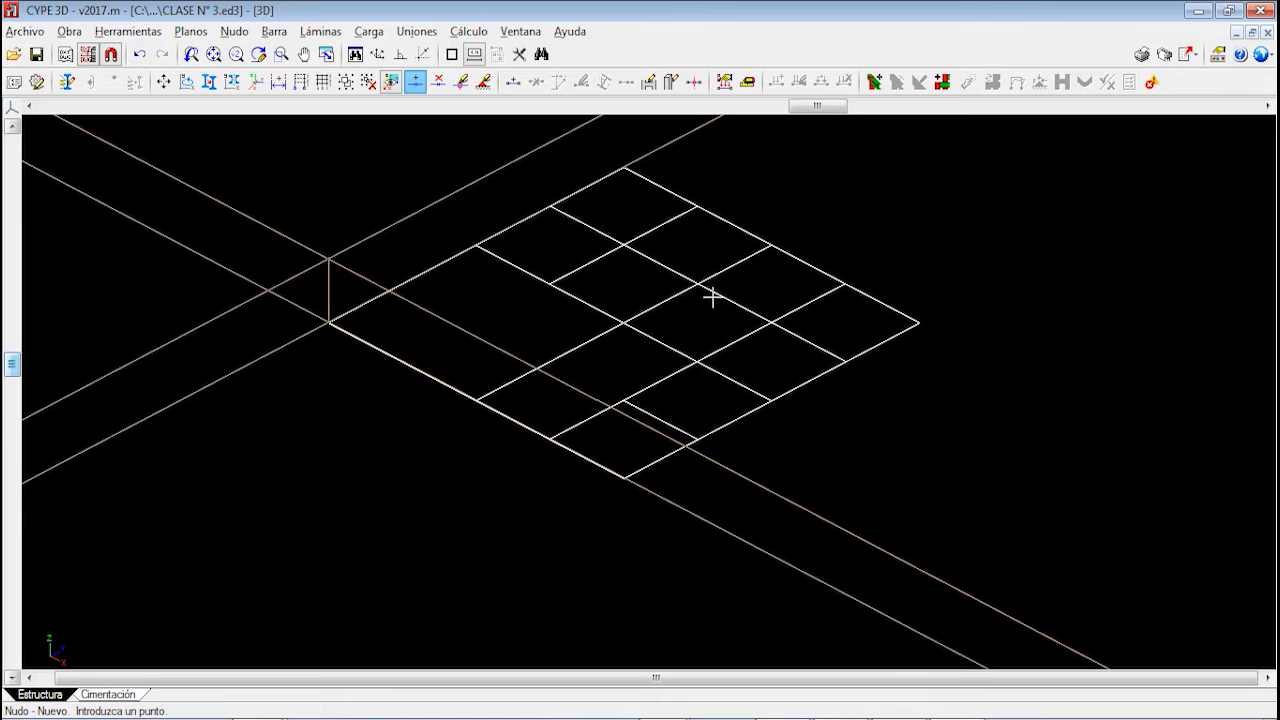
{"action": "scroll", "coordinate": [648, 317], "scroll_direction": "down", "scroll_amount": 1}
{"action": "middle_click_drag", "start_coordinate": [638, 322], "coordinate": [571, 432]}
{"action": "scroll", "coordinate": [459, 401], "scroll_direction": "down", "scroll_amount": 1}
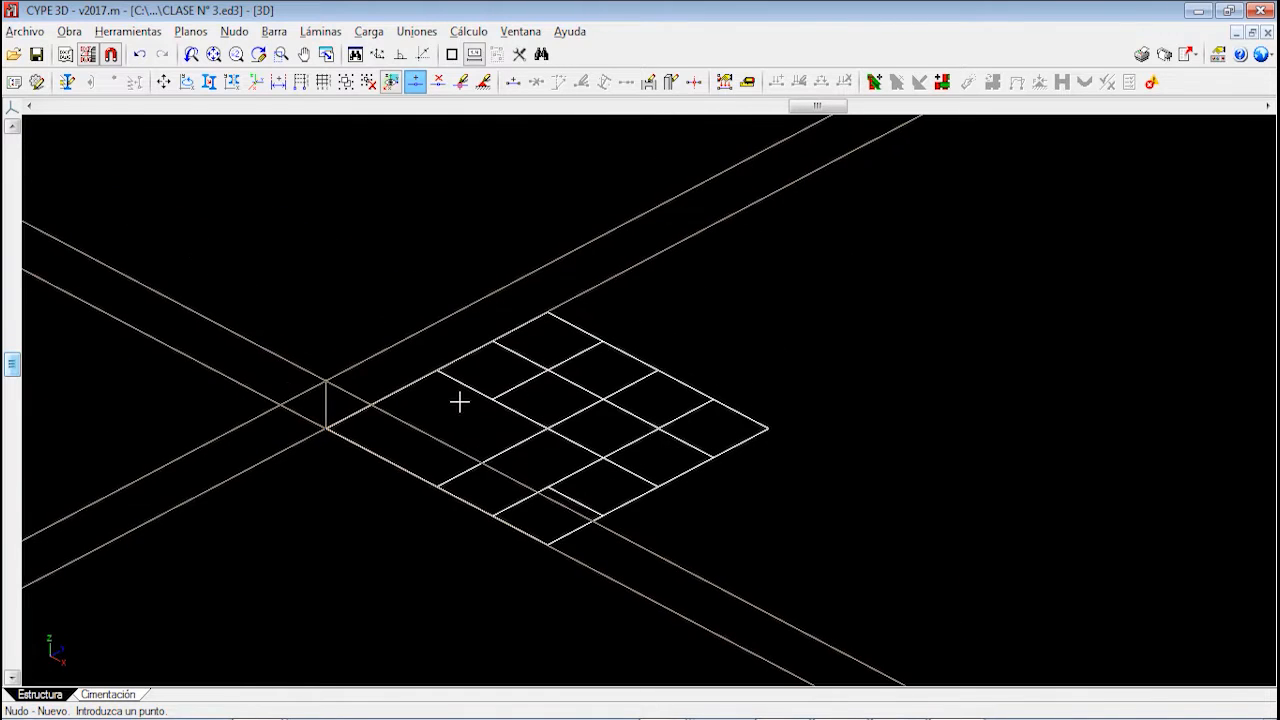
{"action": "middle_click_drag", "start_coordinate": [458, 400], "coordinate": [474, 358]}
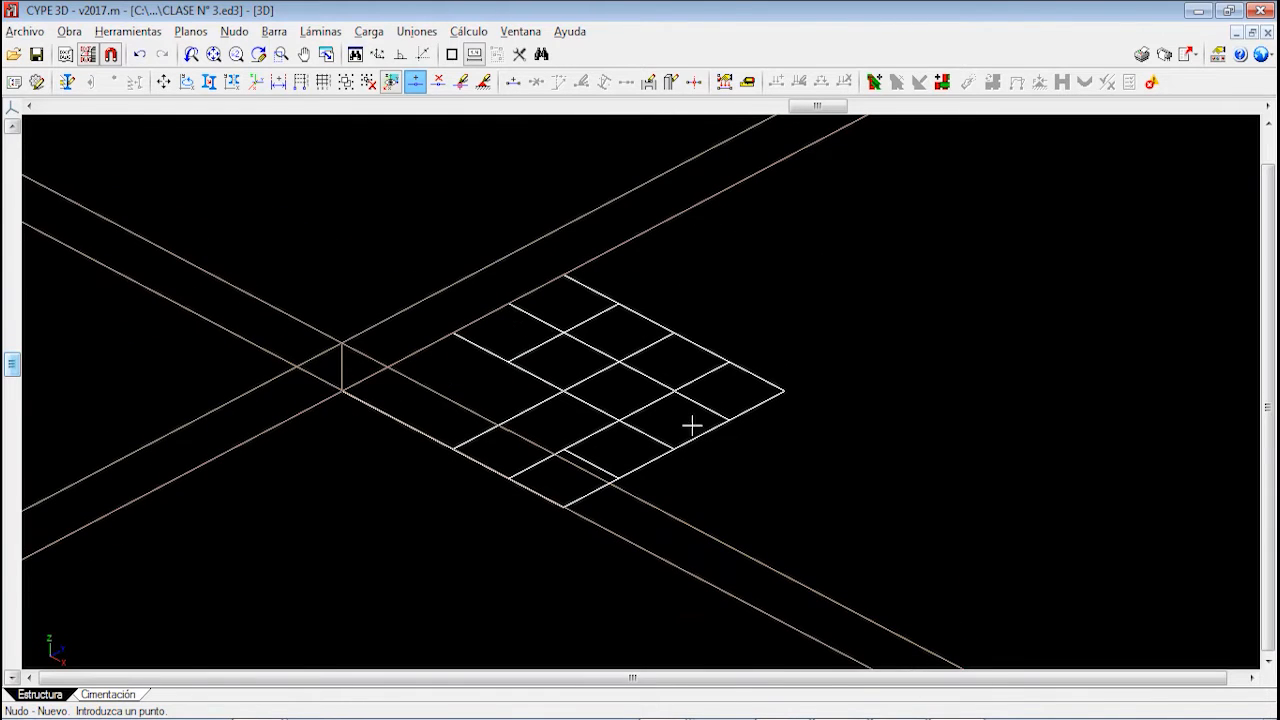
{"action": "scroll", "coordinate": [366, 441], "scroll_direction": "up", "scroll_amount": 1}
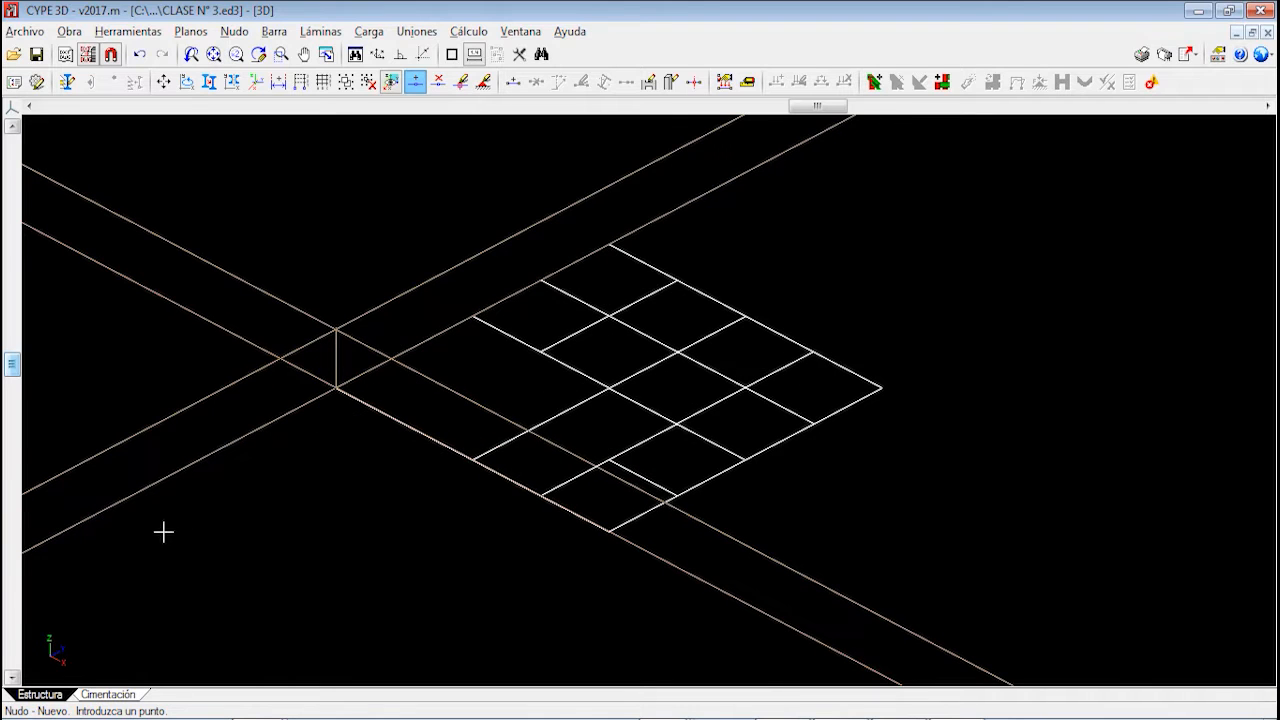
{"action": "scroll", "coordinate": [123, 663], "scroll_direction": "up", "scroll_amount": 1}
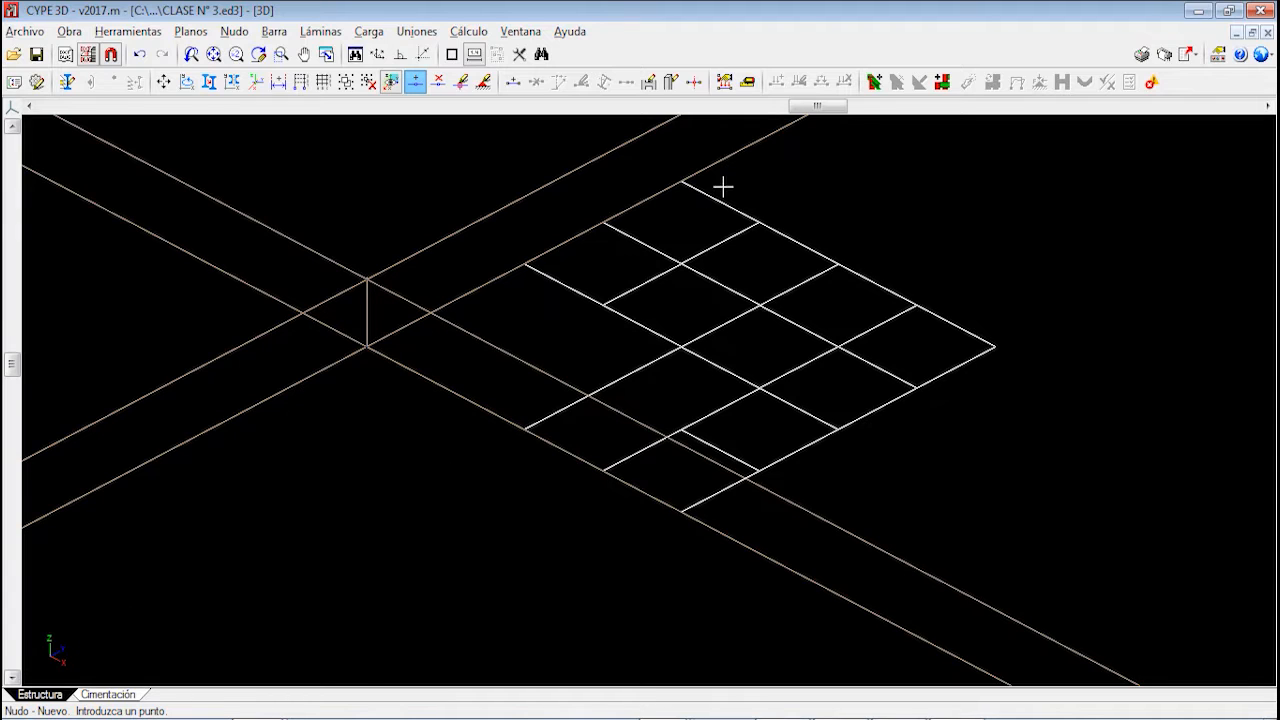
Create a 2D view orthogonal to an axis from the two base lines crossing at the origin, titled VISTA 1 XY
{"action": "left_click", "coordinate": [530, 36]}
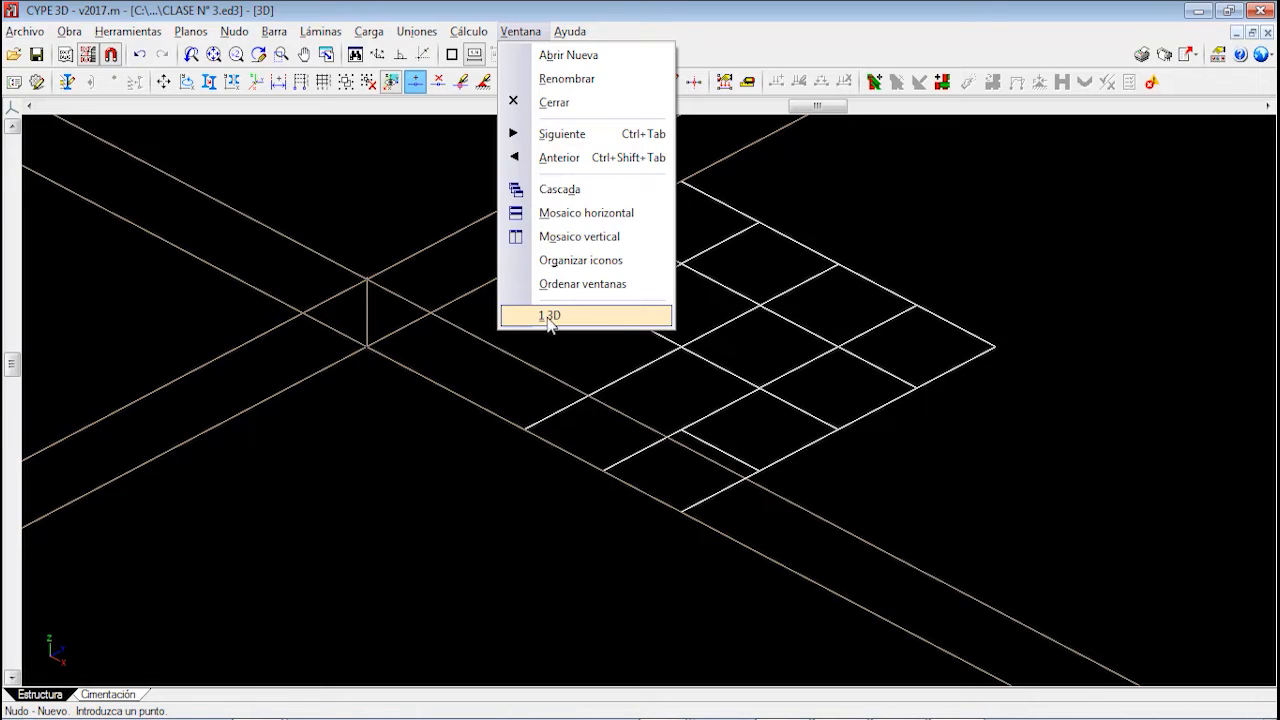
{"action": "left_click", "coordinate": [612, 66]}
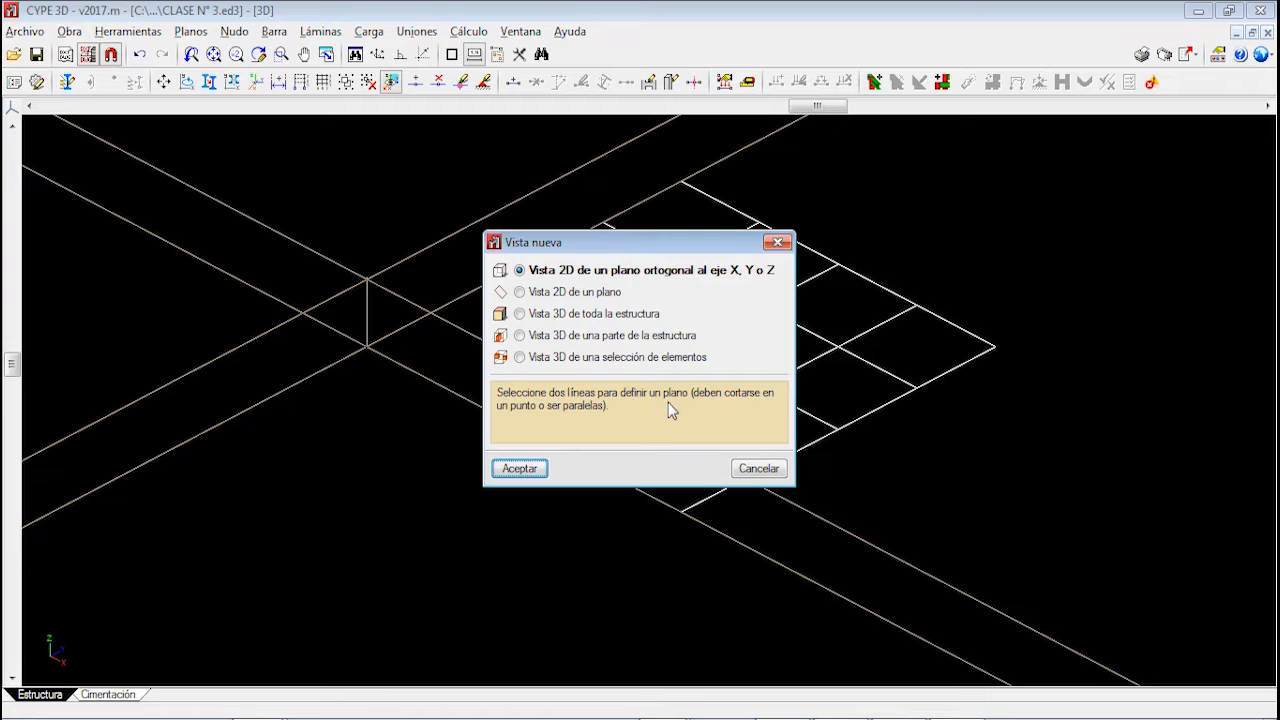
{"action": "left_click", "coordinate": [530, 471]}
{"action": "scroll", "coordinate": [428, 330], "scroll_direction": "up", "scroll_amount": 1}
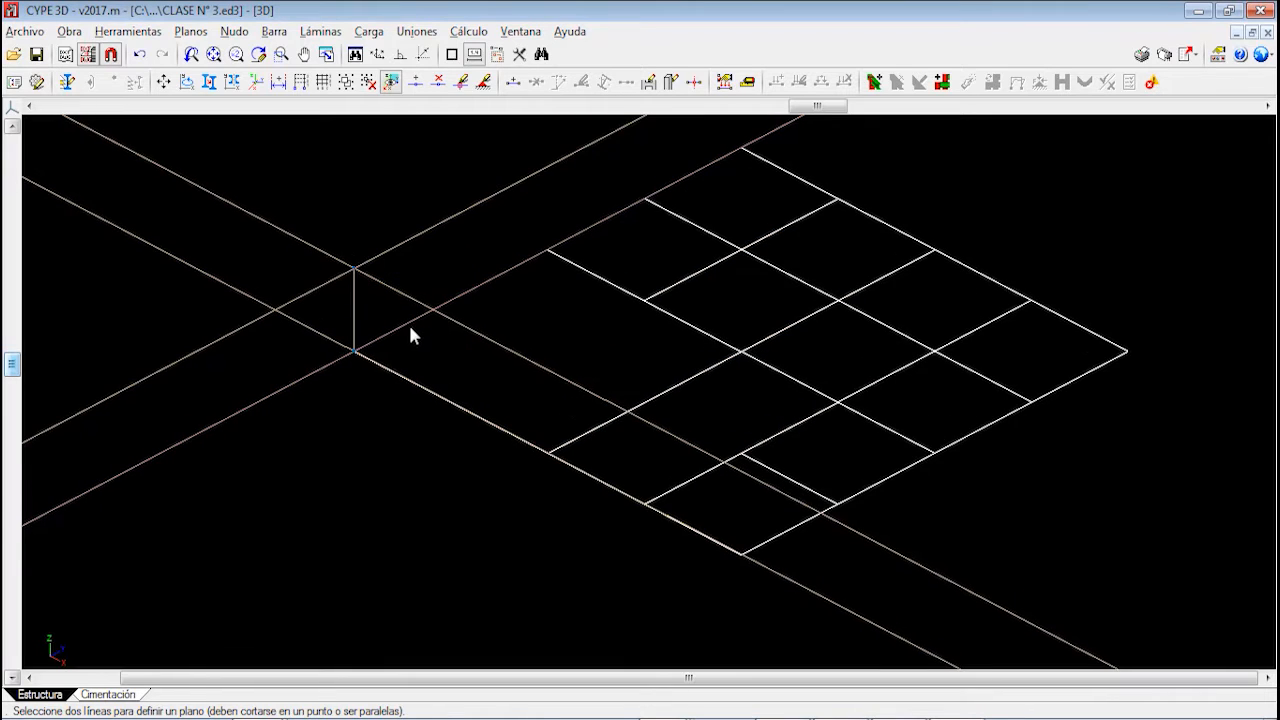
{"action": "left_click", "coordinate": [407, 321]}
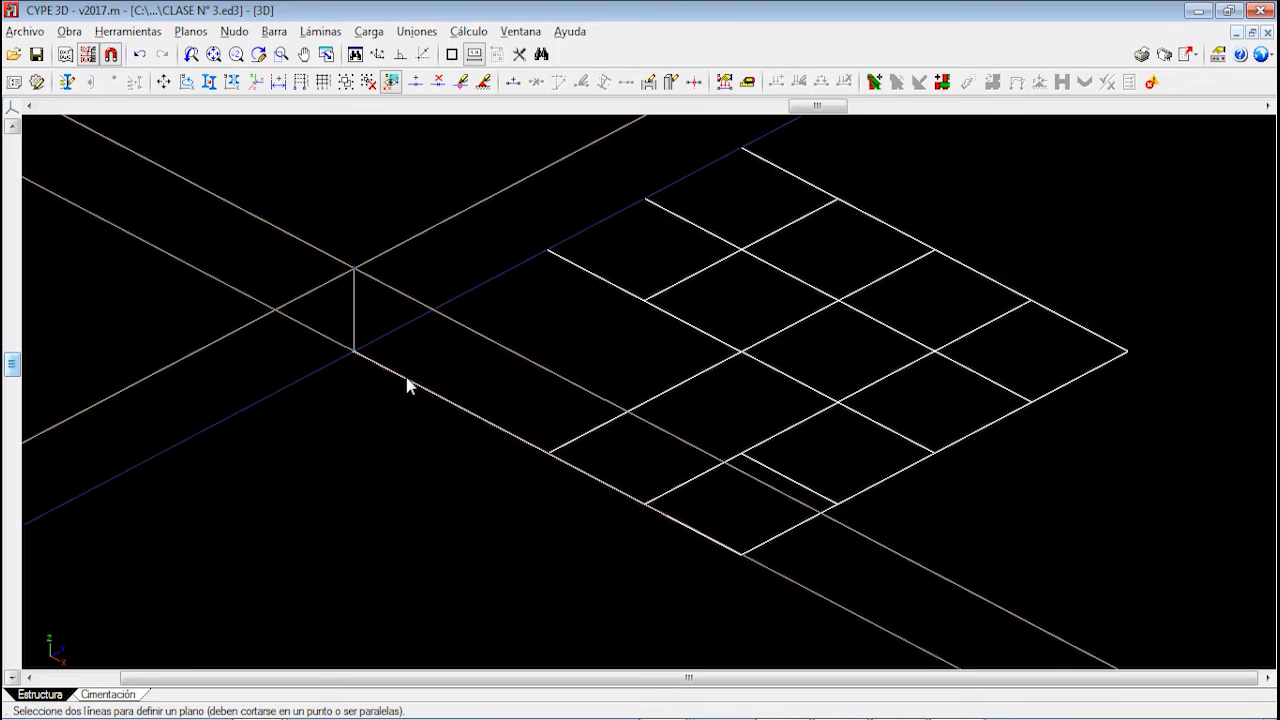
{"action": "left_click", "coordinate": [407, 380]}
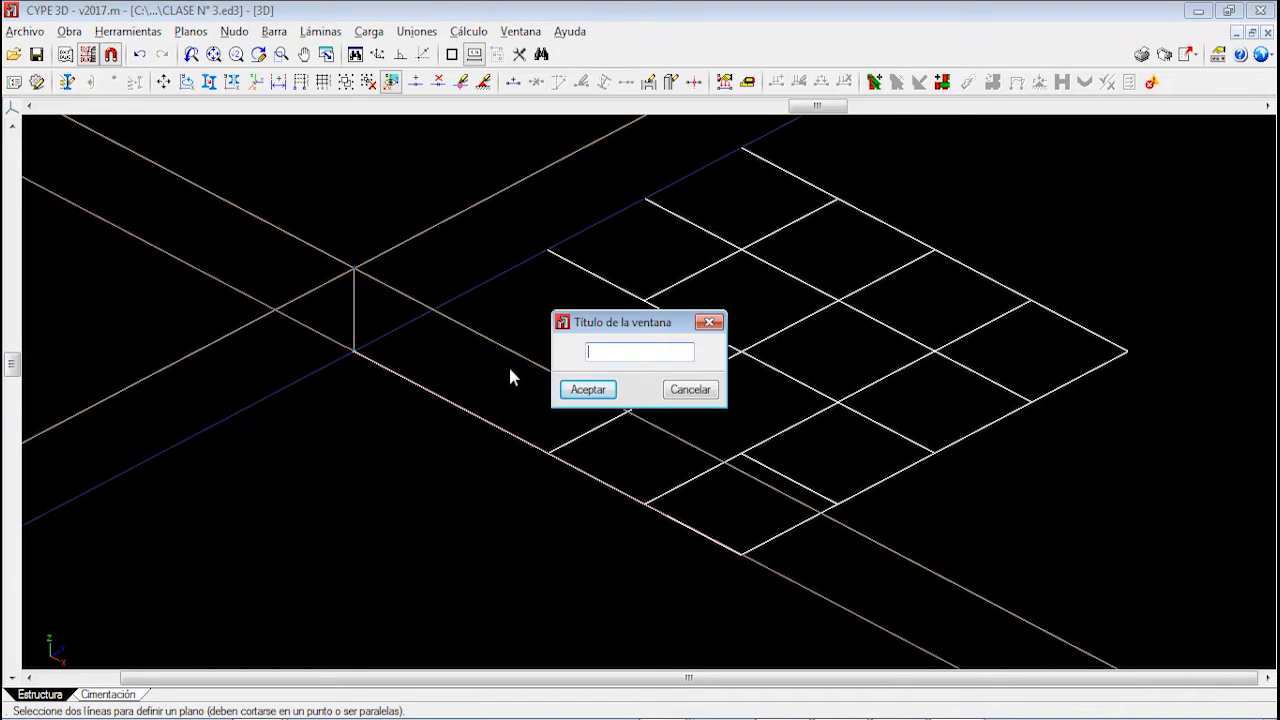
{"action": "type", "text": "VISTA 1 XY"}
{"action": "left_click", "coordinate": [578, 388]}
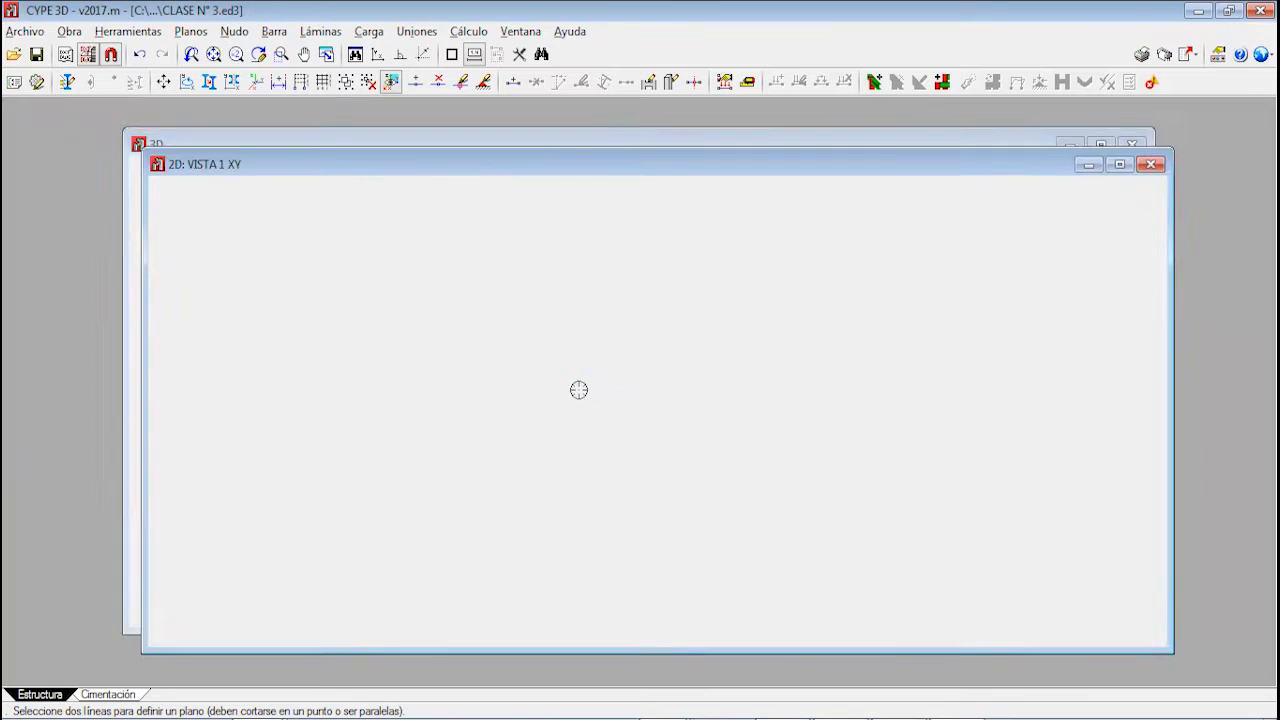
Display the imported template grid in the VISTA 1 XY view
{"action": "scroll", "coordinate": [649, 374], "scroll_direction": "down", "scroll_amount": 5}
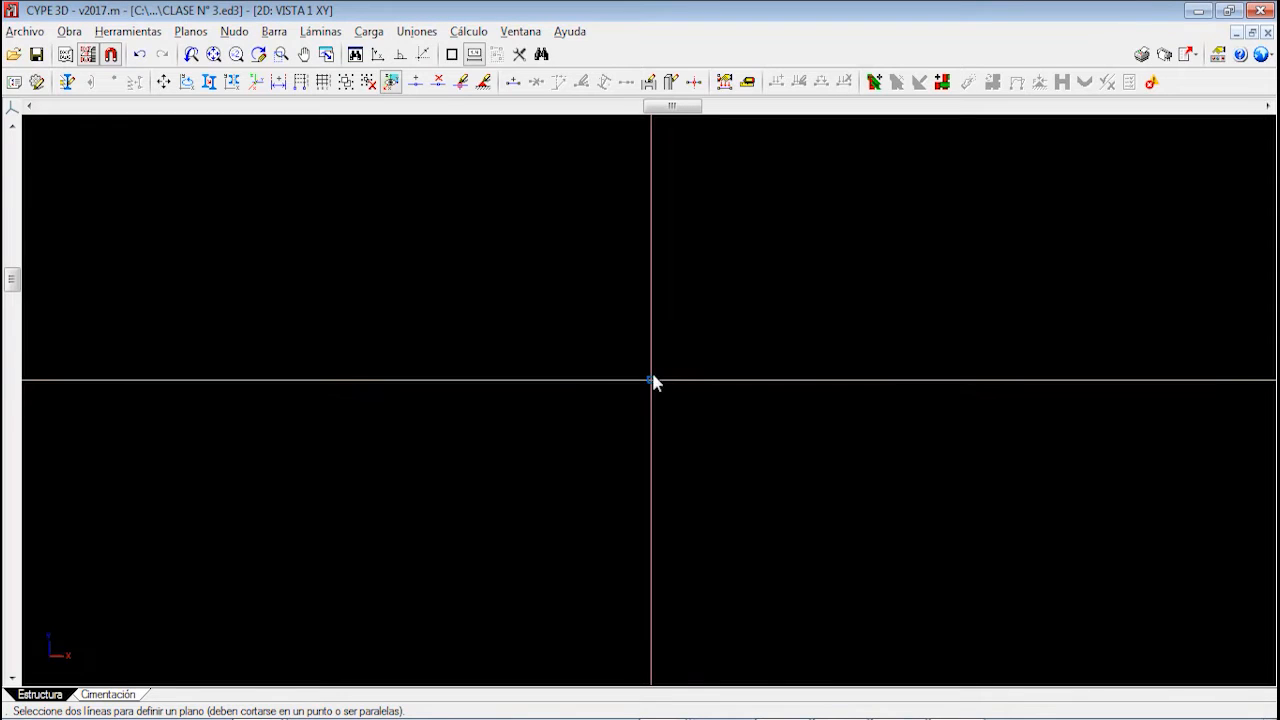
{"action": "middle_click_drag", "start_coordinate": [678, 386], "coordinate": [451, 450]}
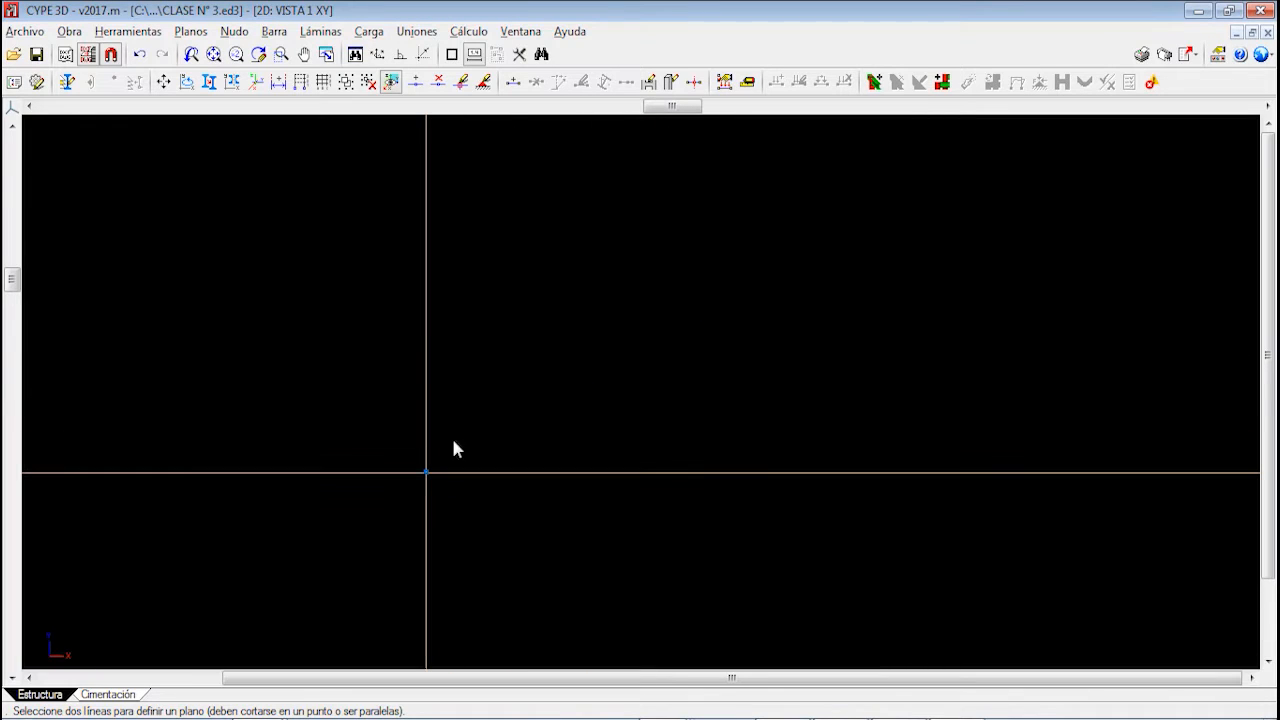
{"action": "left_click", "coordinate": [87, 56]}
{"action": "left_click", "coordinate": [411, 441]}
{"action": "scroll", "coordinate": [590, 408], "scroll_direction": "down", "scroll_amount": 6}
{"action": "middle_click_drag", "start_coordinate": [618, 399], "coordinate": [508, 571]}
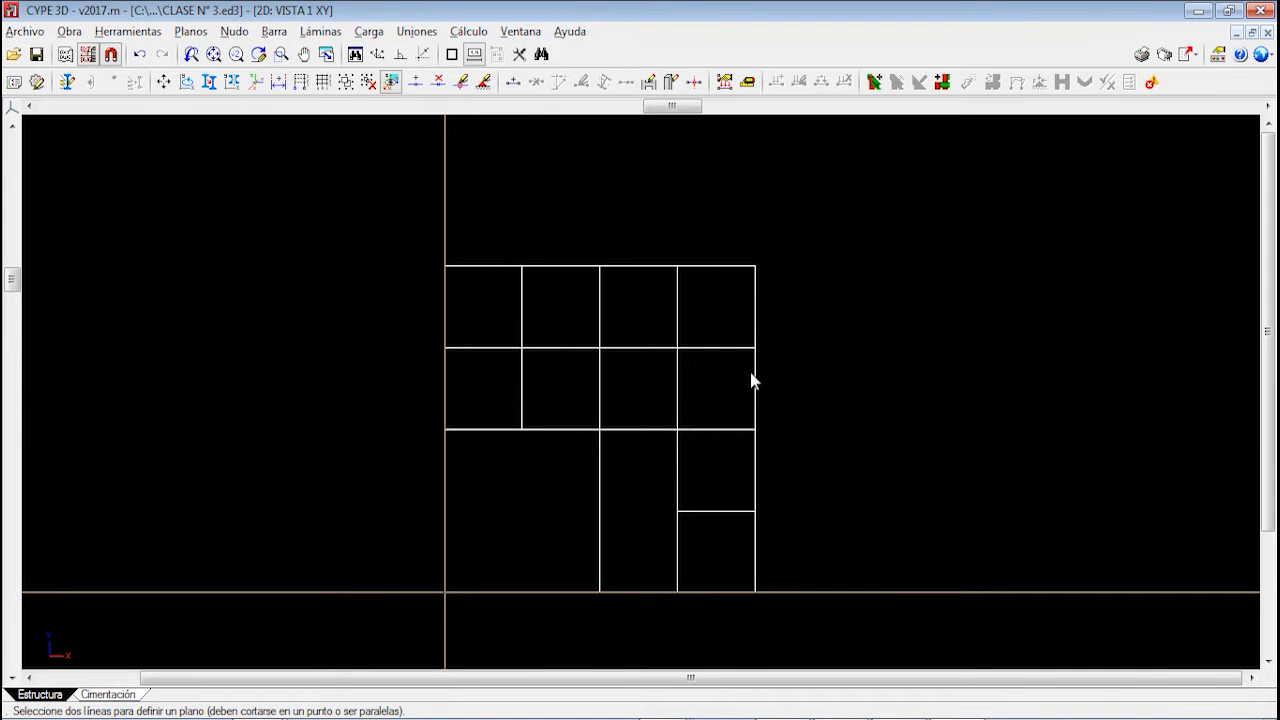
Compare the template grid in the 3D view and the VISTA 1 XY view, finishing in the 3D view
{"action": "left_click", "coordinate": [520, 31]}
{"action": "left_click", "coordinate": [556, 309]}
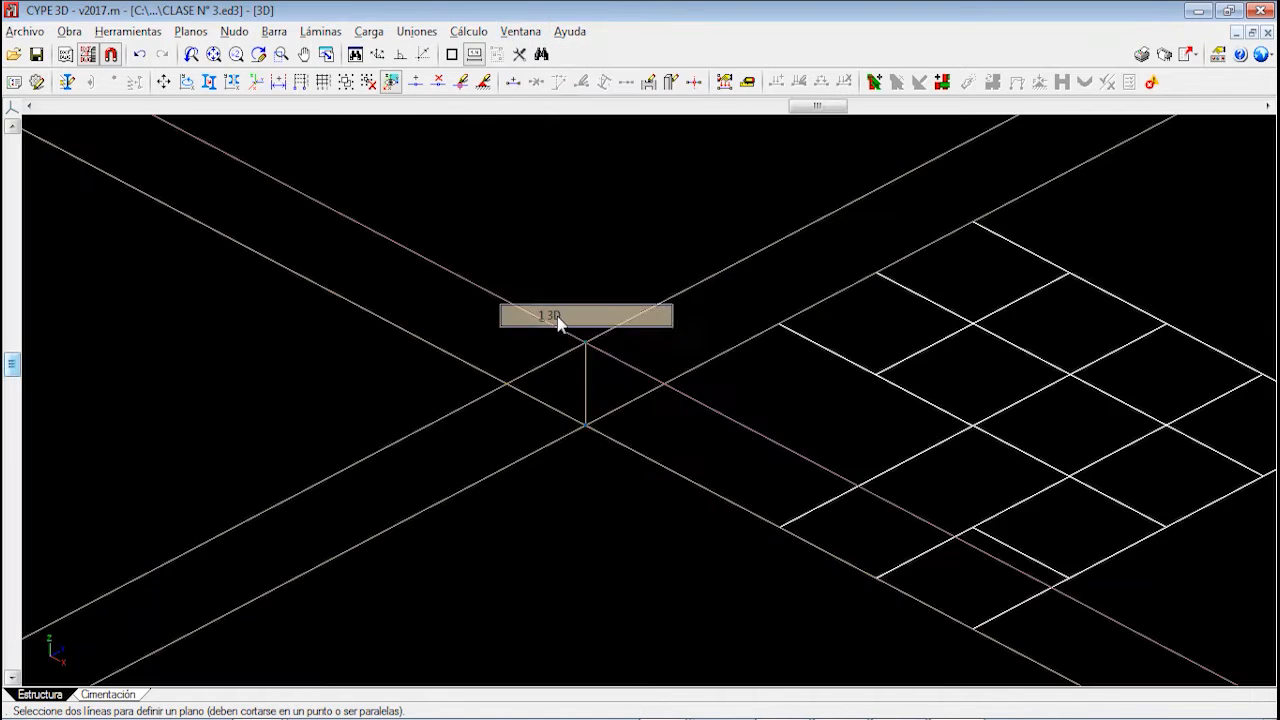
{"action": "left_click", "coordinate": [520, 31]}
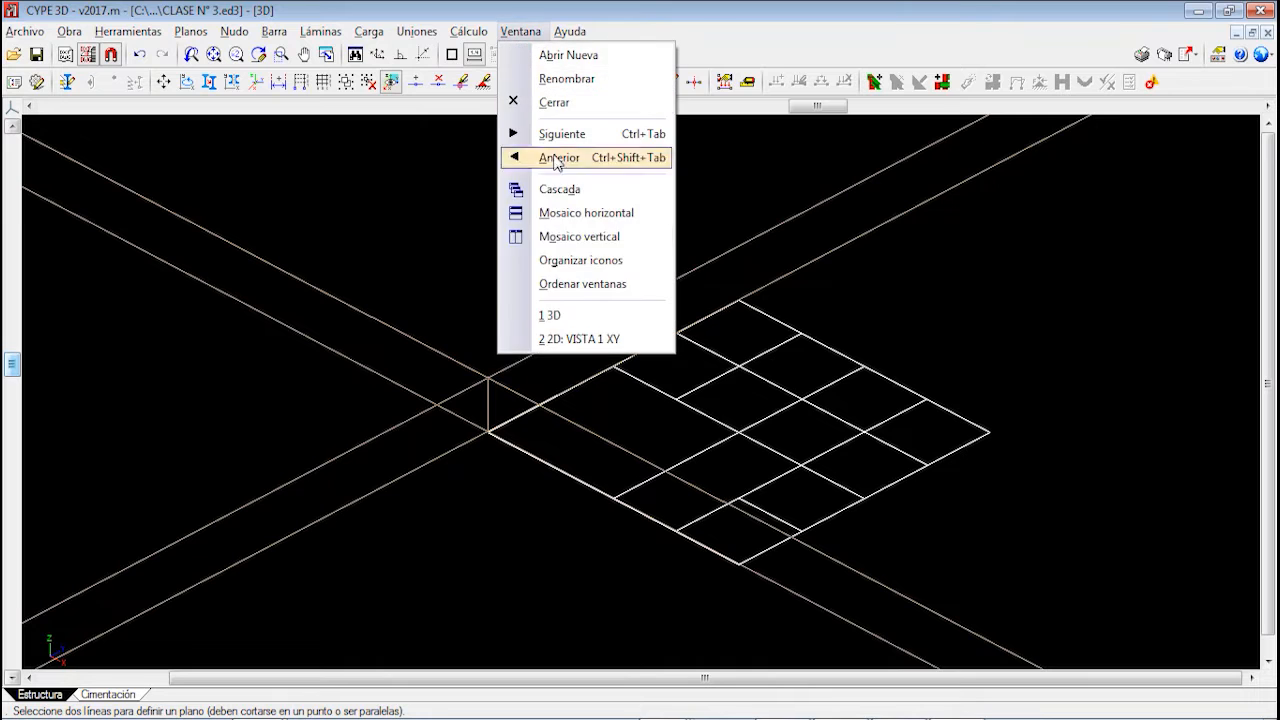
{"action": "left_click", "coordinate": [576, 340]}
{"action": "middle_click_drag", "start_coordinate": [612, 372], "coordinate": [552, 443]}
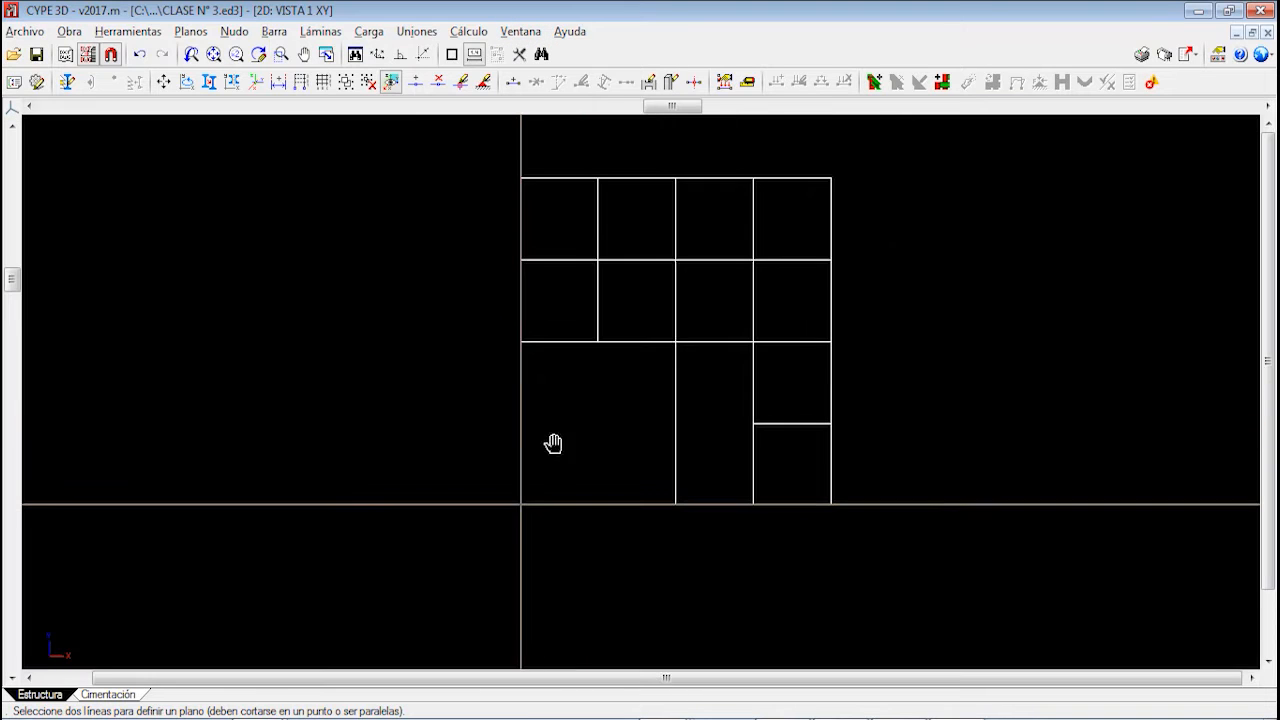
{"action": "left_click", "coordinate": [520, 31]}
{"action": "left_click", "coordinate": [566, 309]}
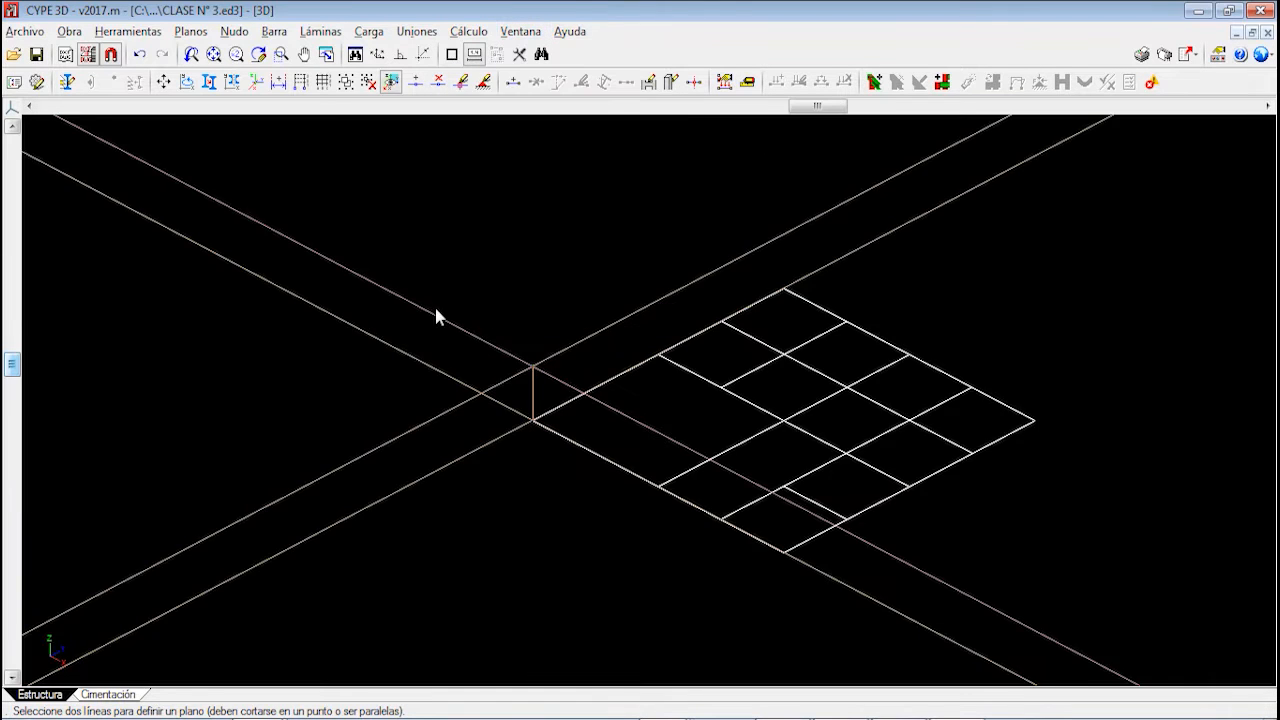
{"action": "middle_click_drag", "start_coordinate": [563, 286], "coordinate": [516, 288]}
{"action": "scroll", "coordinate": [651, 418], "scroll_direction": "down", "scroll_amount": 1}
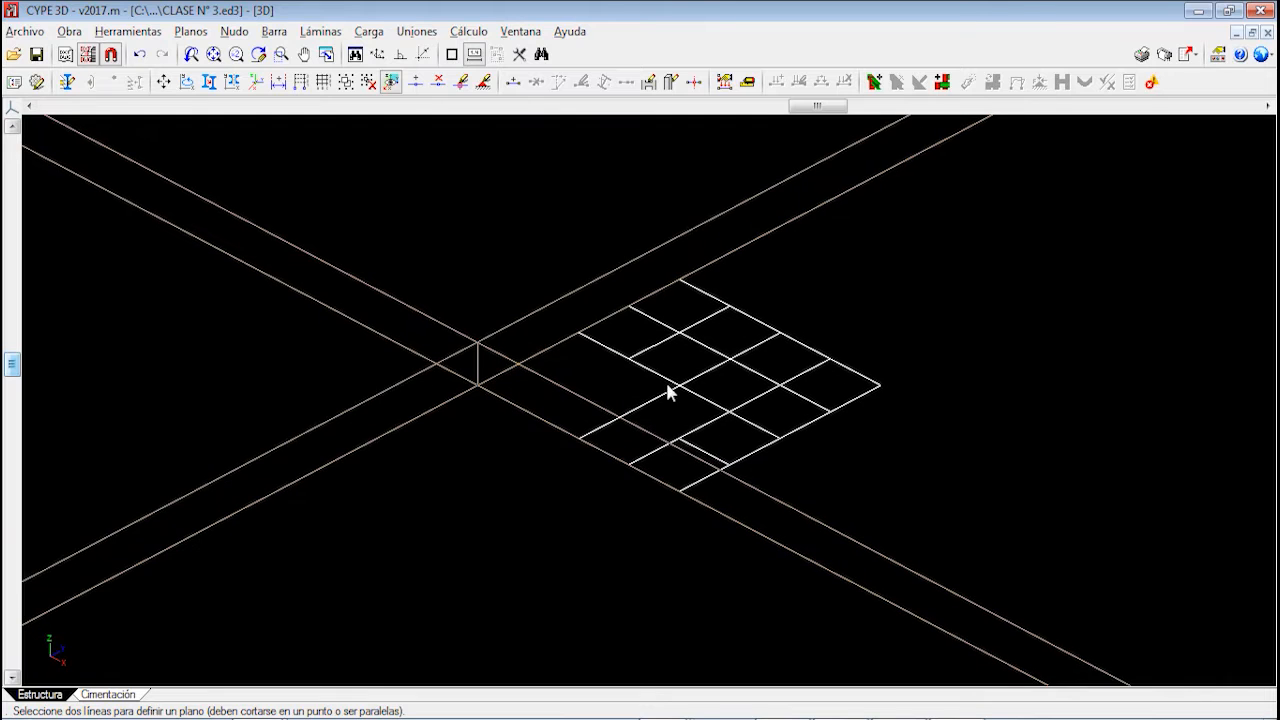
Review the description of the Vista 2D de un plano option for new views and close the dialog without creating a view
{"action": "left_click", "coordinate": [520, 31]}
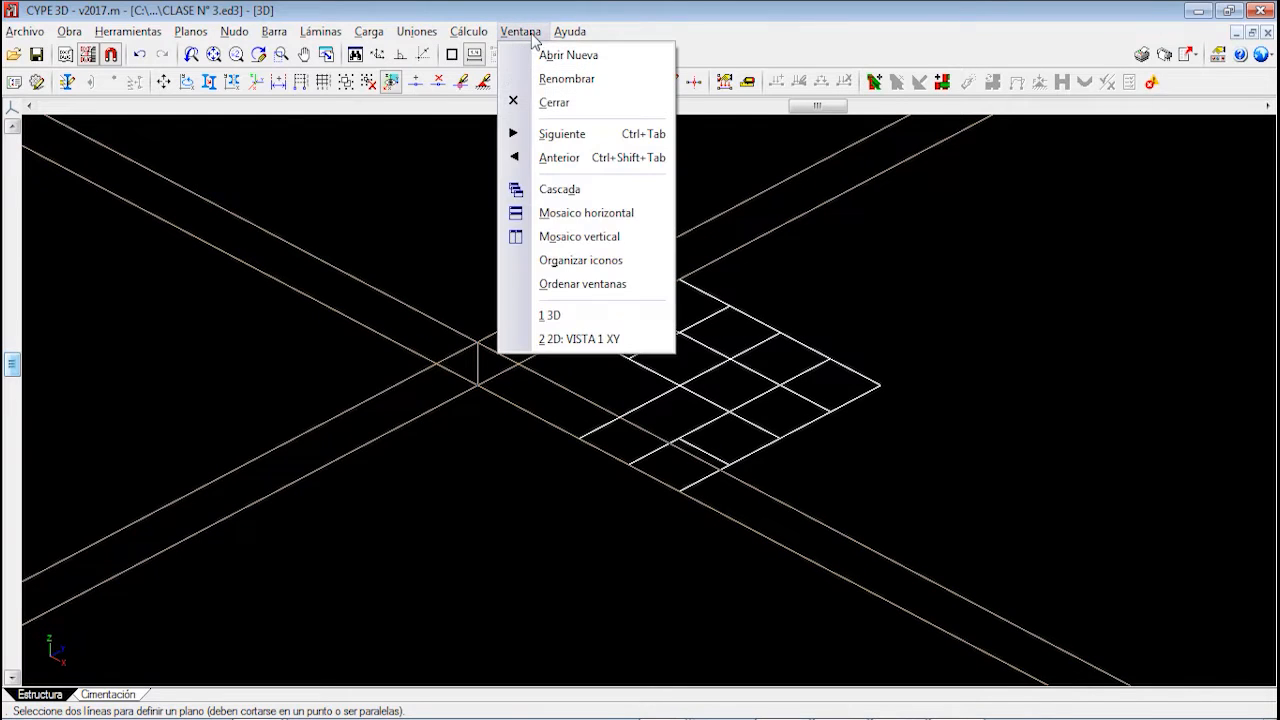
{"action": "left_click", "coordinate": [546, 56]}
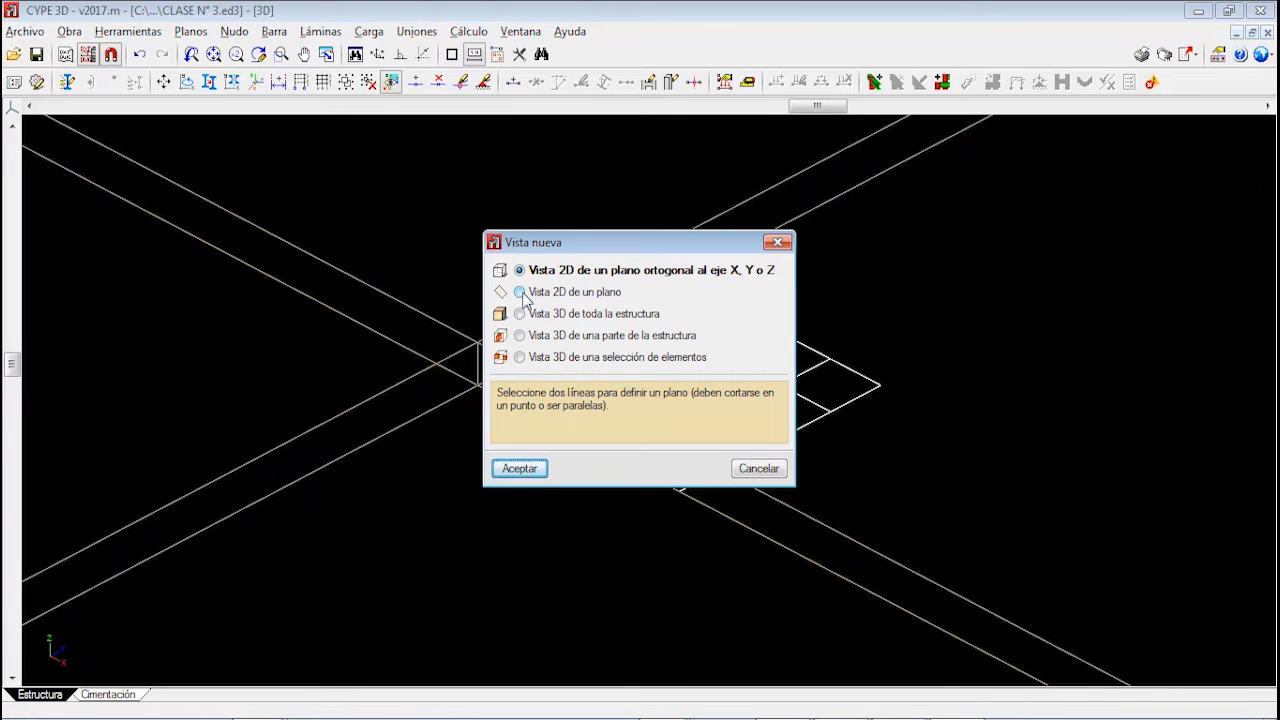
{"action": "left_click", "coordinate": [520, 292]}
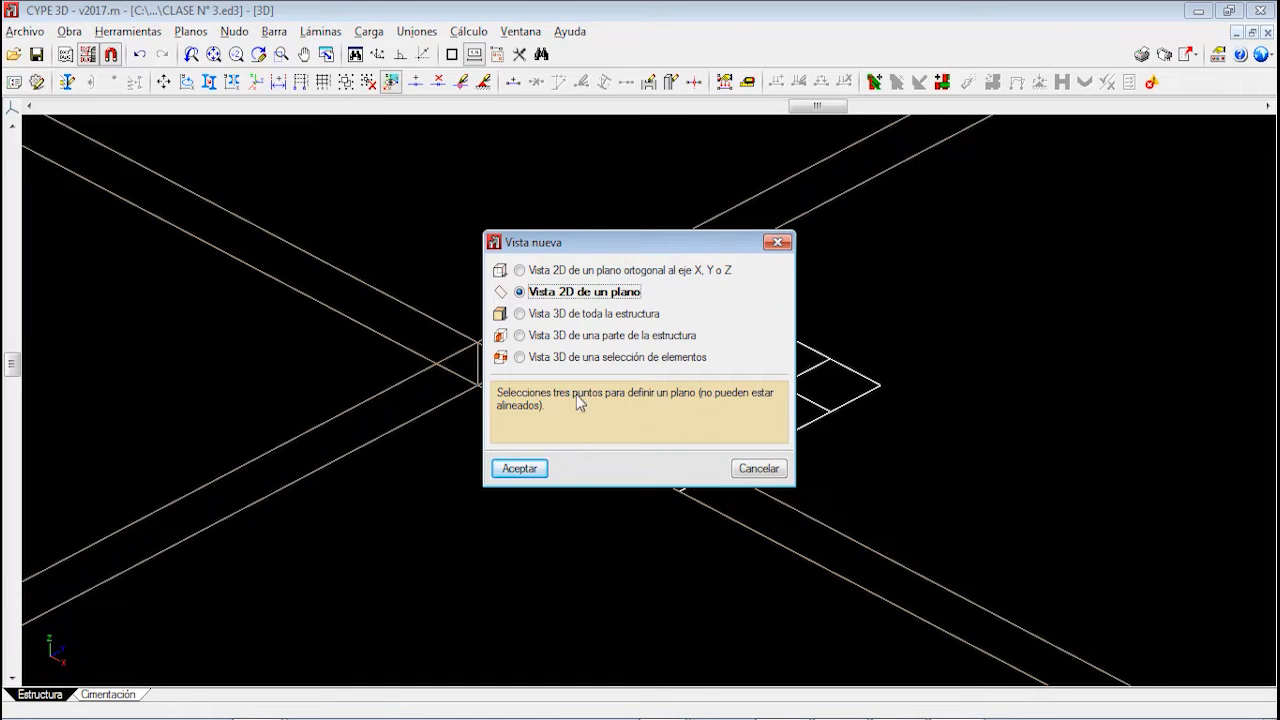
{"action": "left_click", "coordinate": [778, 243]}
Create a new node in the 3D view at coordinates X 0, Y 10, Z 5
{"action": "scroll", "coordinate": [514, 404], "scroll_direction": "up", "scroll_amount": 3}
{"action": "middle_click_drag", "start_coordinate": [516, 391], "coordinate": [406, 442]}
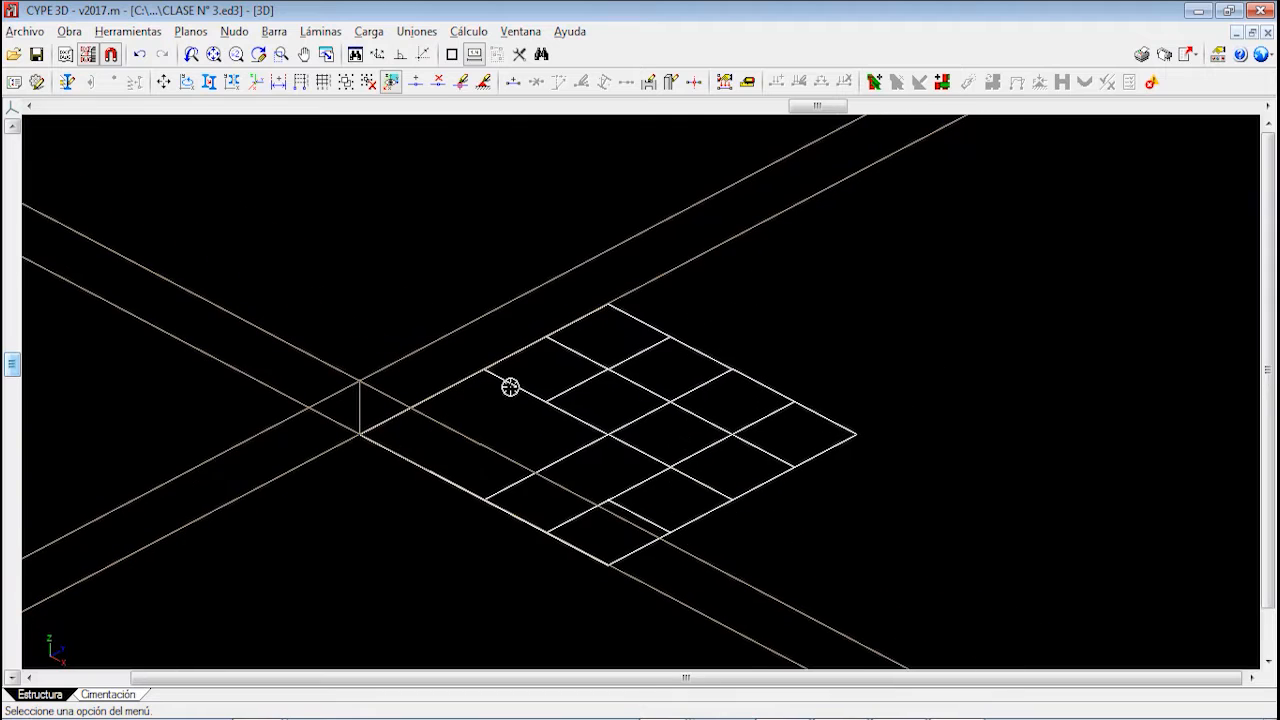
{"action": "scroll", "coordinate": [470, 403], "scroll_direction": "up", "scroll_amount": 1}
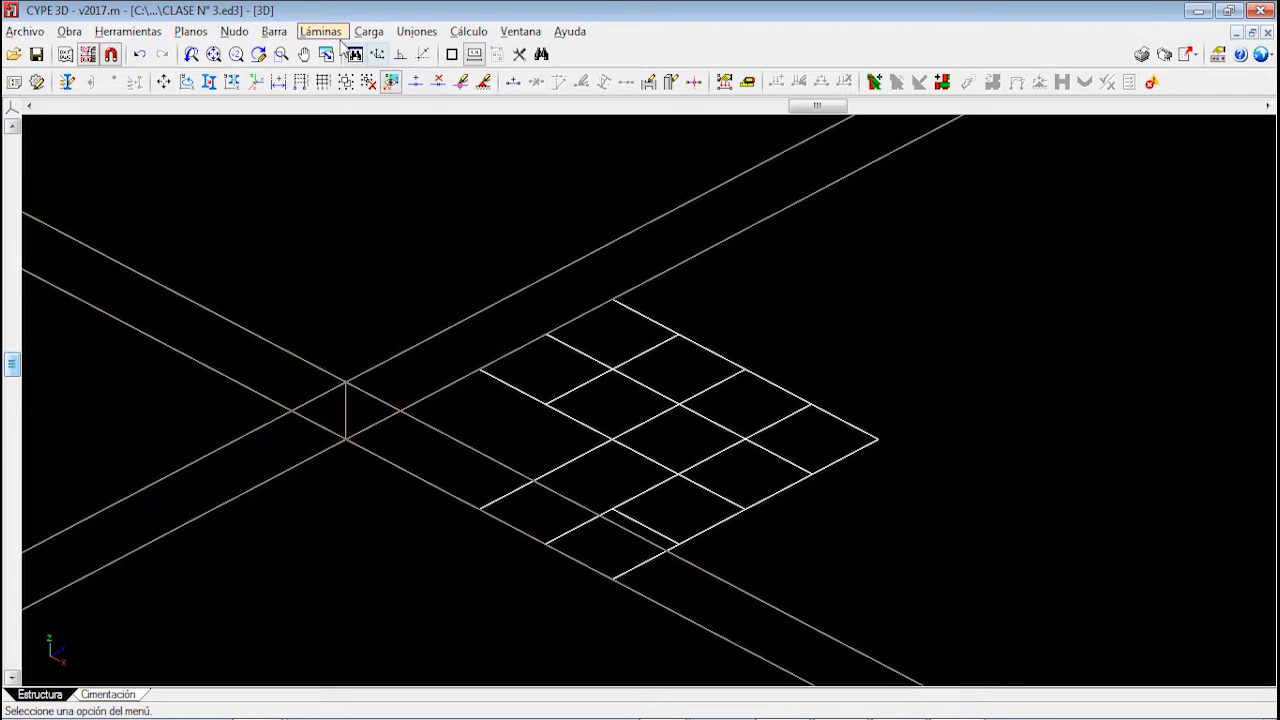
{"action": "left_click", "coordinate": [234, 31]}
{"action": "left_click", "coordinate": [274, 51]}
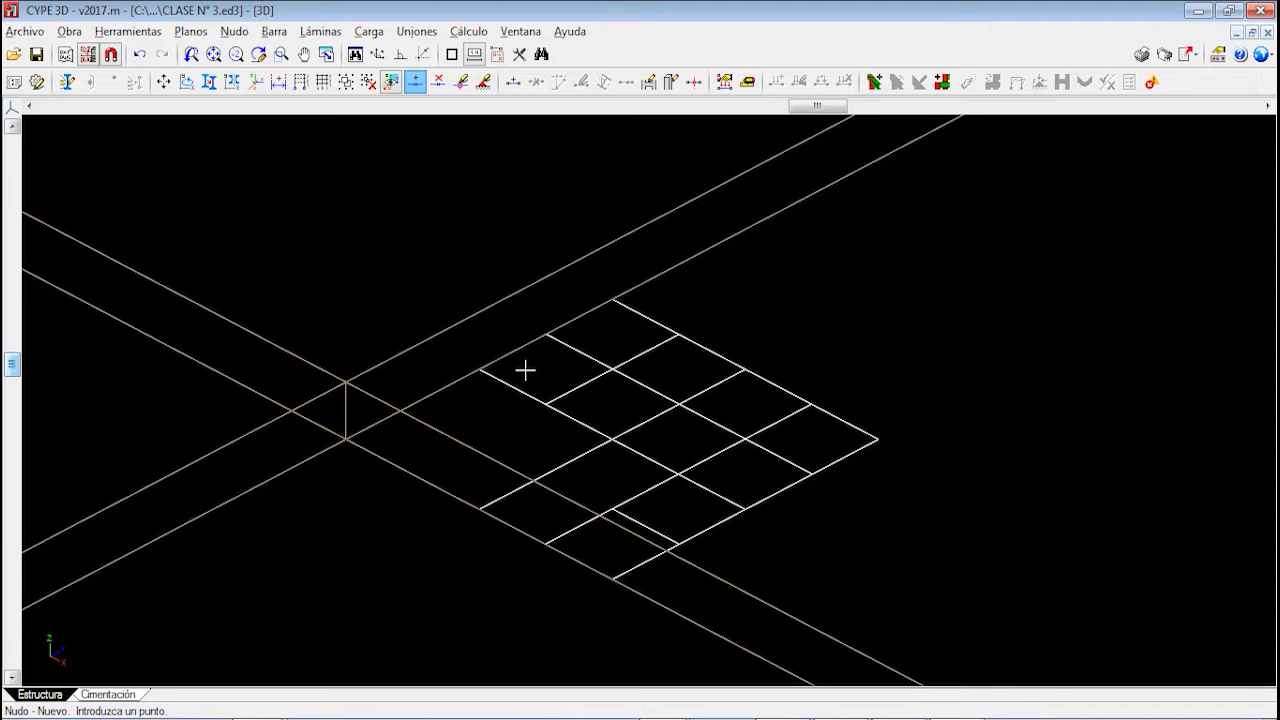
{"action": "key", "text": "0"}
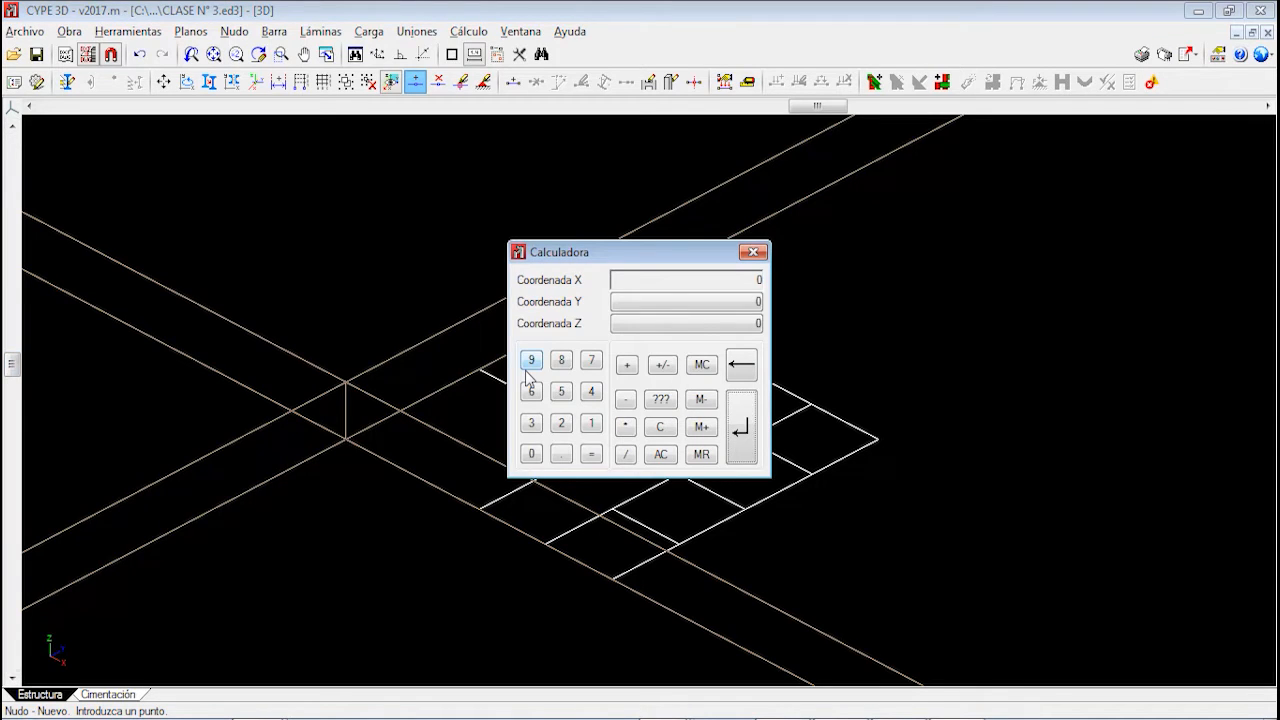
{"action": "key", "text": "Tab"}
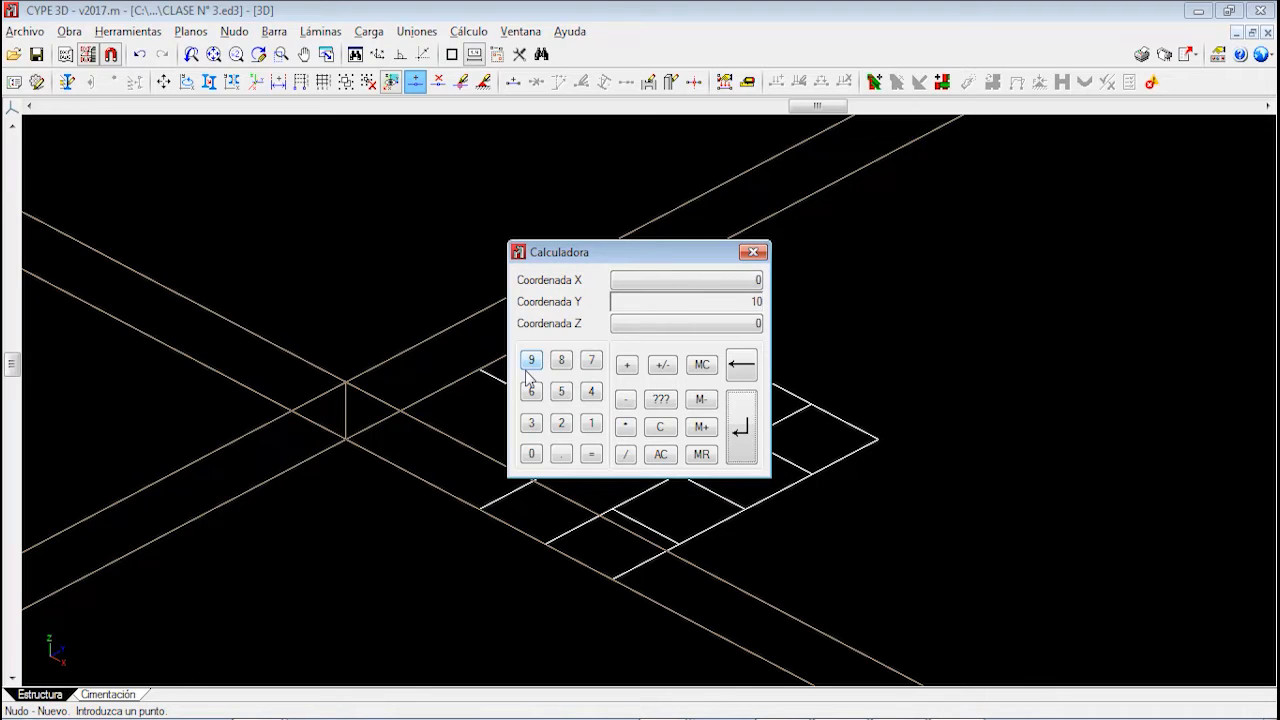
{"action": "key", "text": "Tab"}
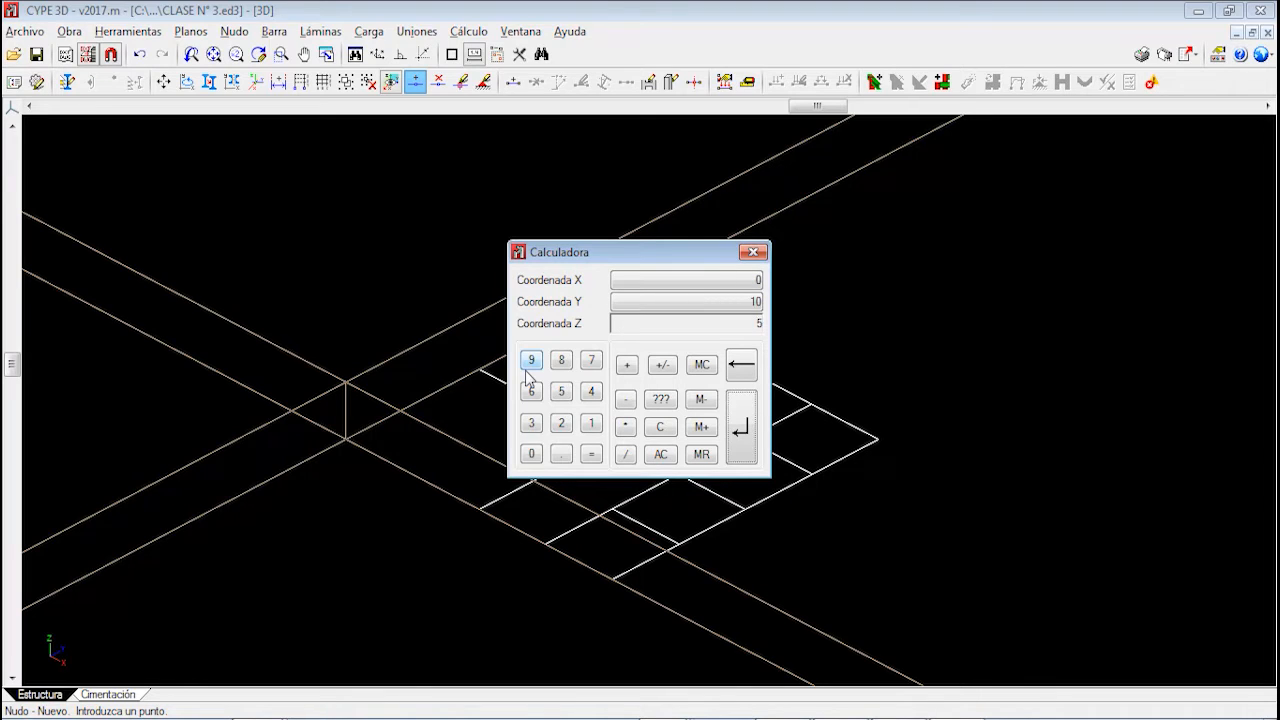
{"action": "type", "text": "5"}
{"action": "key", "text": "Return"}
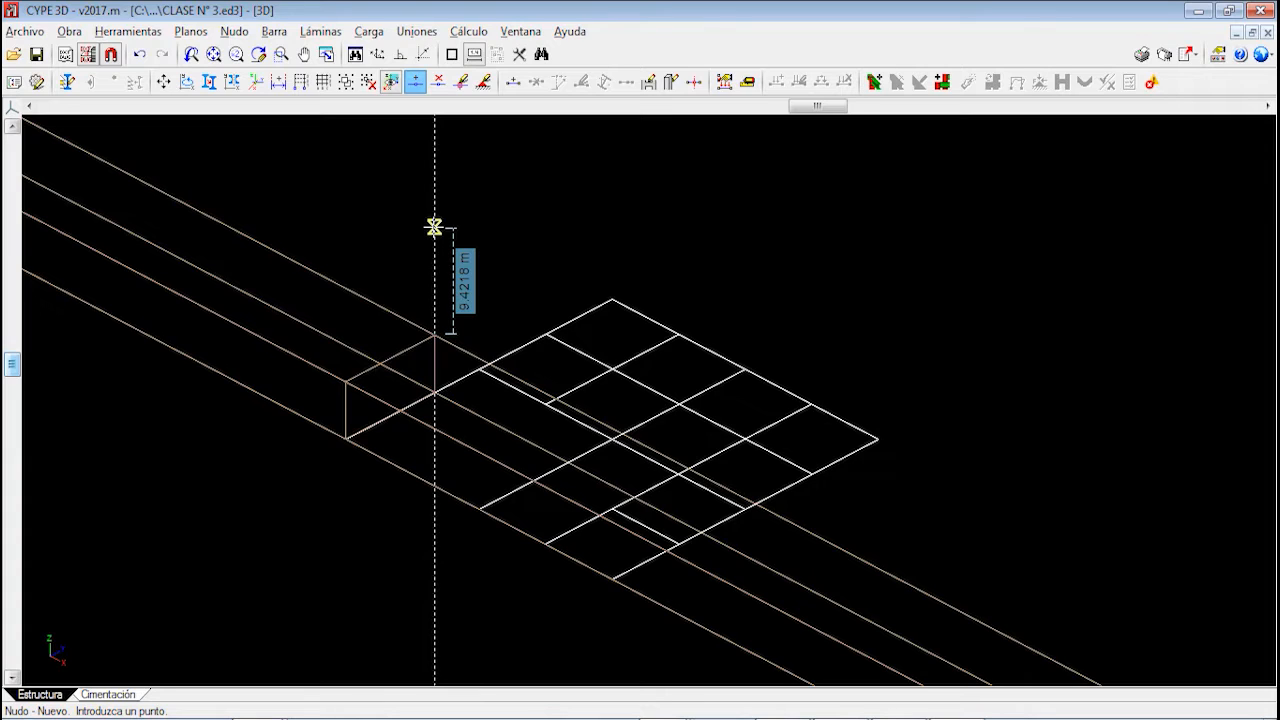
Create another node at coordinates X 10, Y 0, Z 0
{"action": "type", "text": "10"}
{"action": "key", "text": "Tab"}
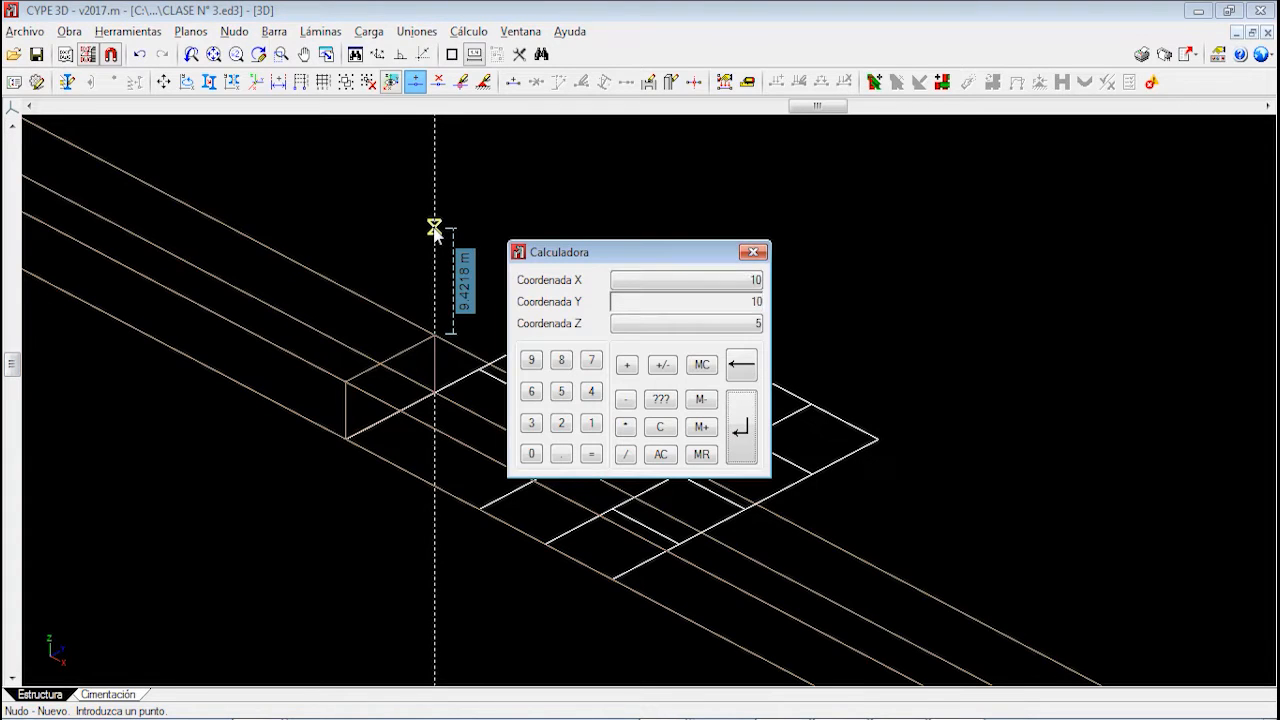
{"action": "key", "text": "Tab"}
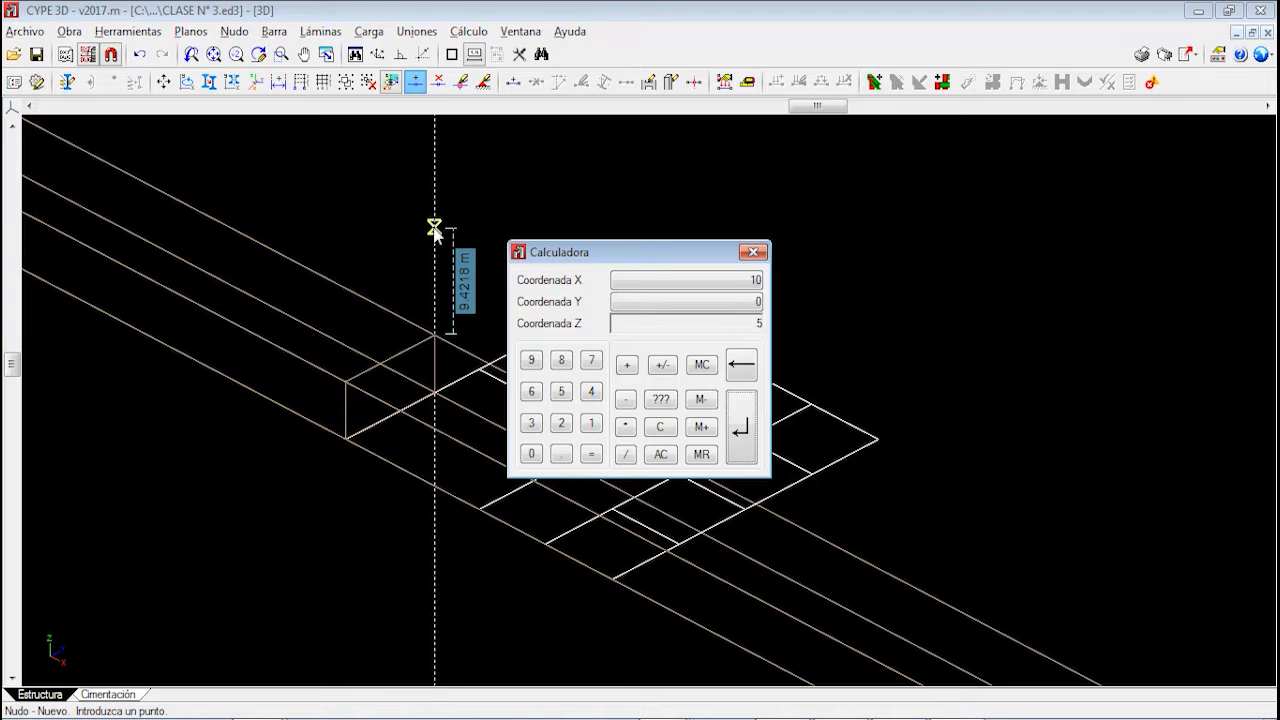
{"action": "key", "text": "Return"}
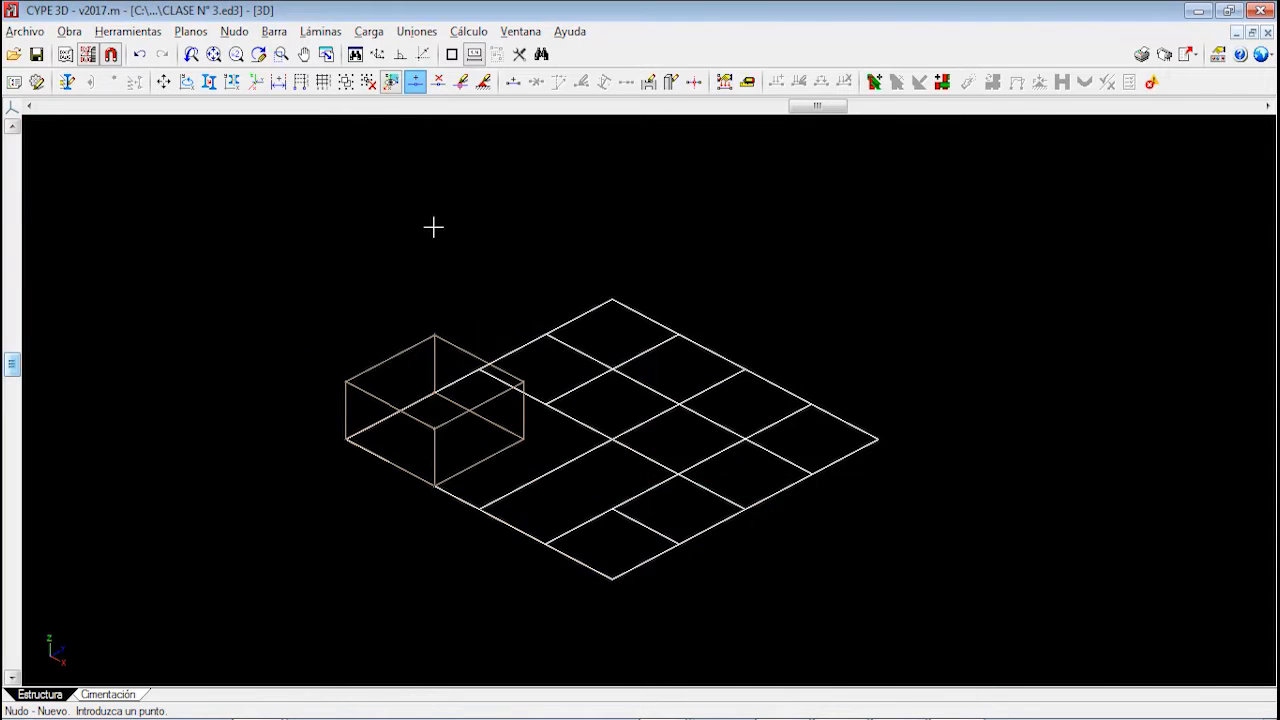
Examine the placed nodes and the reference-line box beside the template grid in the 3D view
{"action": "scroll", "coordinate": [417, 477], "scroll_direction": "up", "scroll_amount": 1}
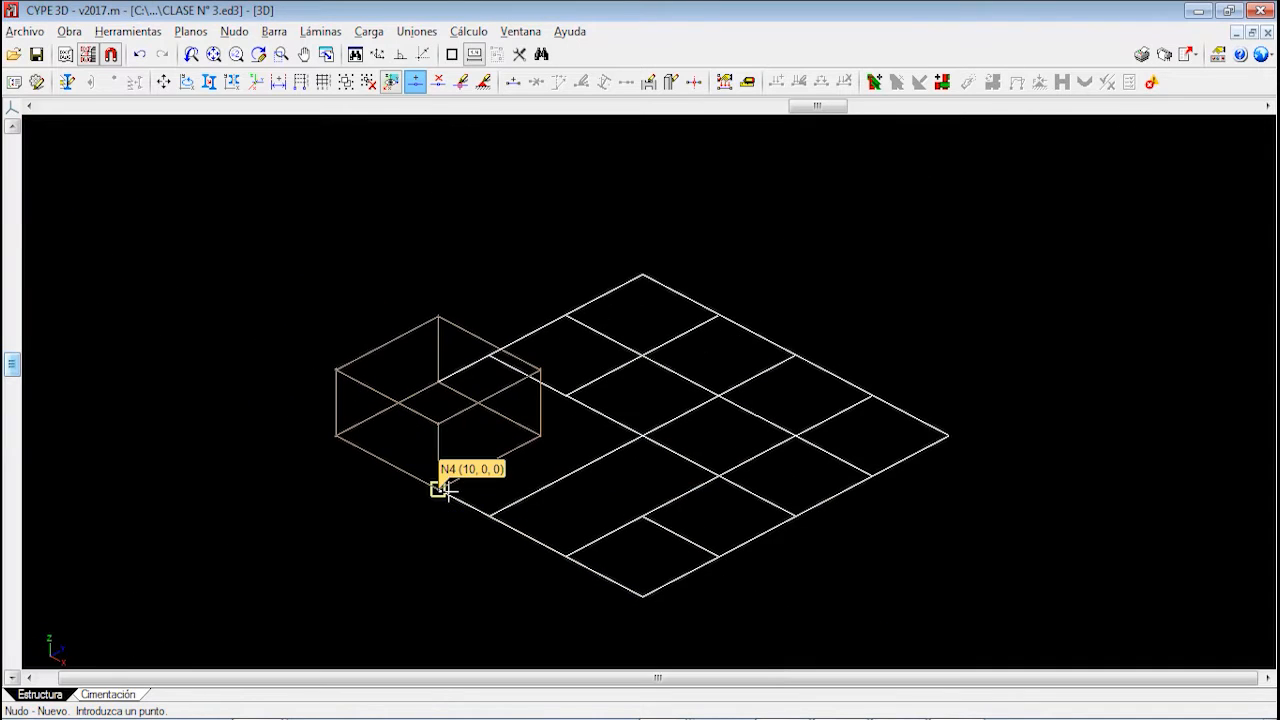
{"action": "scroll", "coordinate": [445, 489], "scroll_direction": "up", "scroll_amount": 1}
{"action": "scroll", "coordinate": [445, 489], "scroll_direction": "up", "scroll_amount": 1}
{"action": "scroll", "coordinate": [430, 425], "scroll_direction": "up", "scroll_amount": 1}
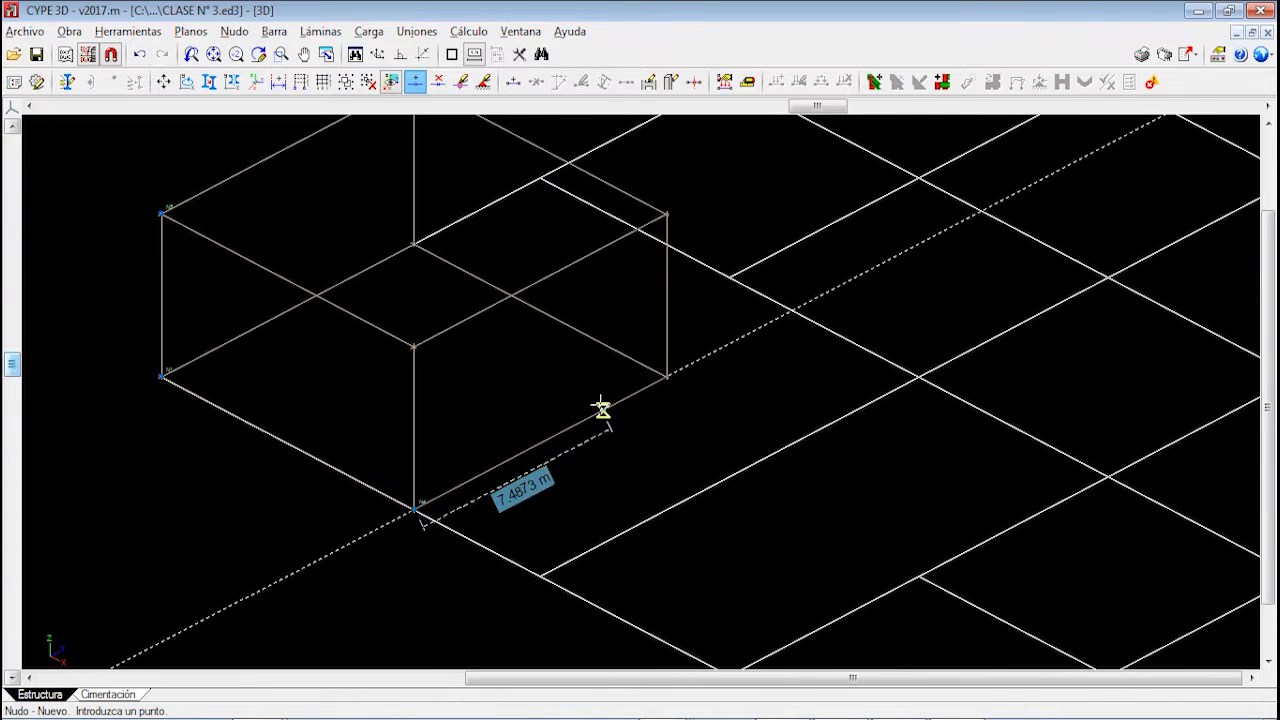
{"action": "scroll", "coordinate": [454, 369], "scroll_direction": "down", "scroll_amount": 1}
{"action": "scroll", "coordinate": [291, 486], "scroll_direction": "up", "scroll_amount": 1}
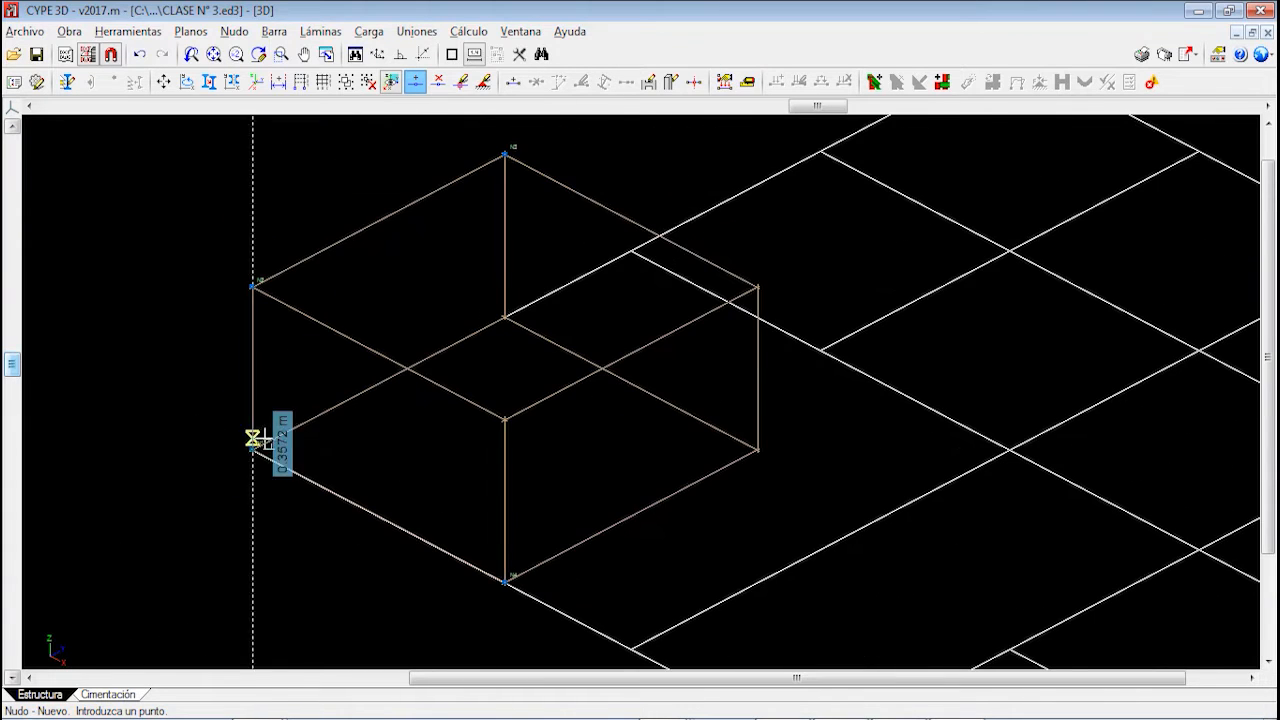
{"action": "middle_click_drag", "start_coordinate": [461, 198], "coordinate": [423, 309]}
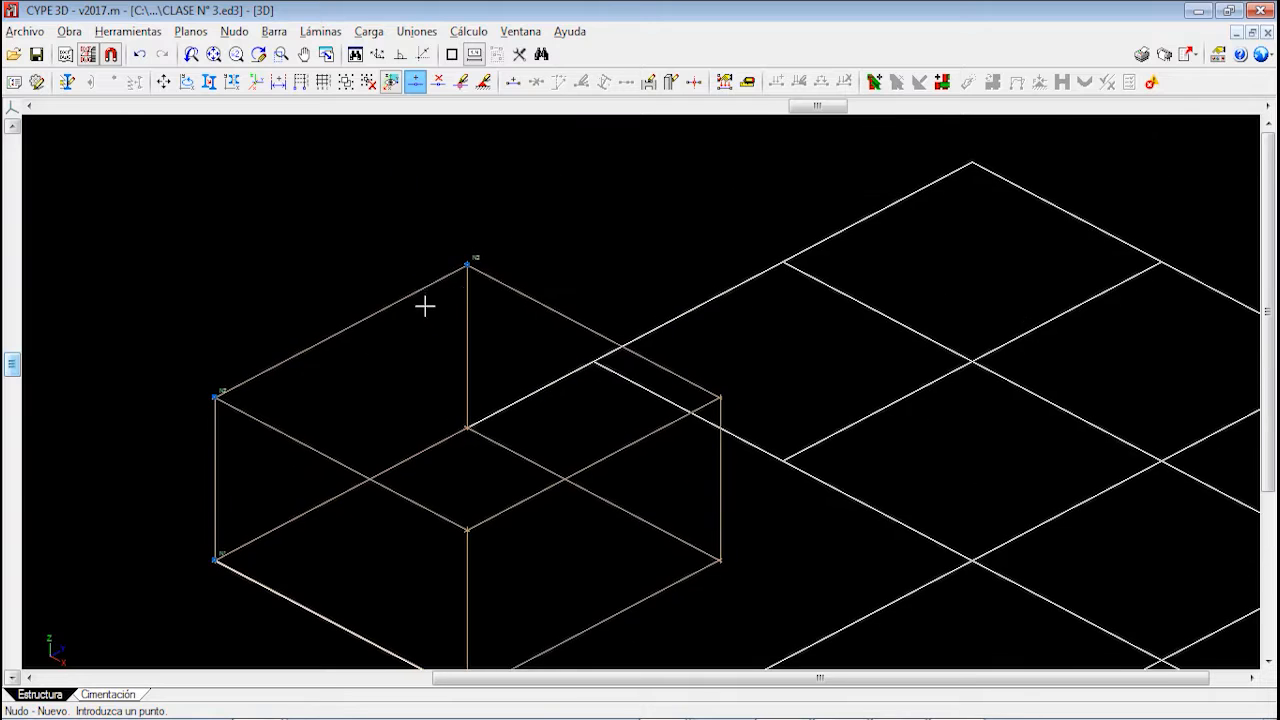
{"action": "middle_click_drag", "start_coordinate": [430, 580], "coordinate": [417, 432]}
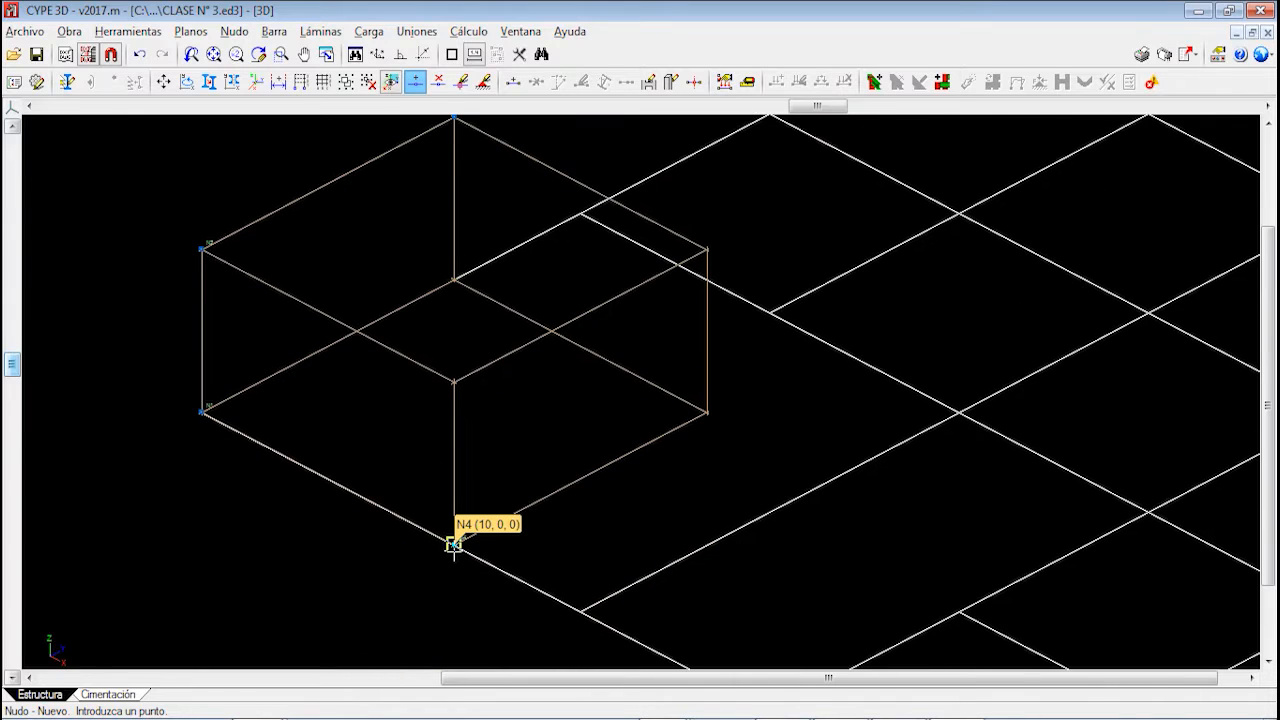
{"action": "scroll", "coordinate": [454, 545], "scroll_direction": "down", "scroll_amount": 1}
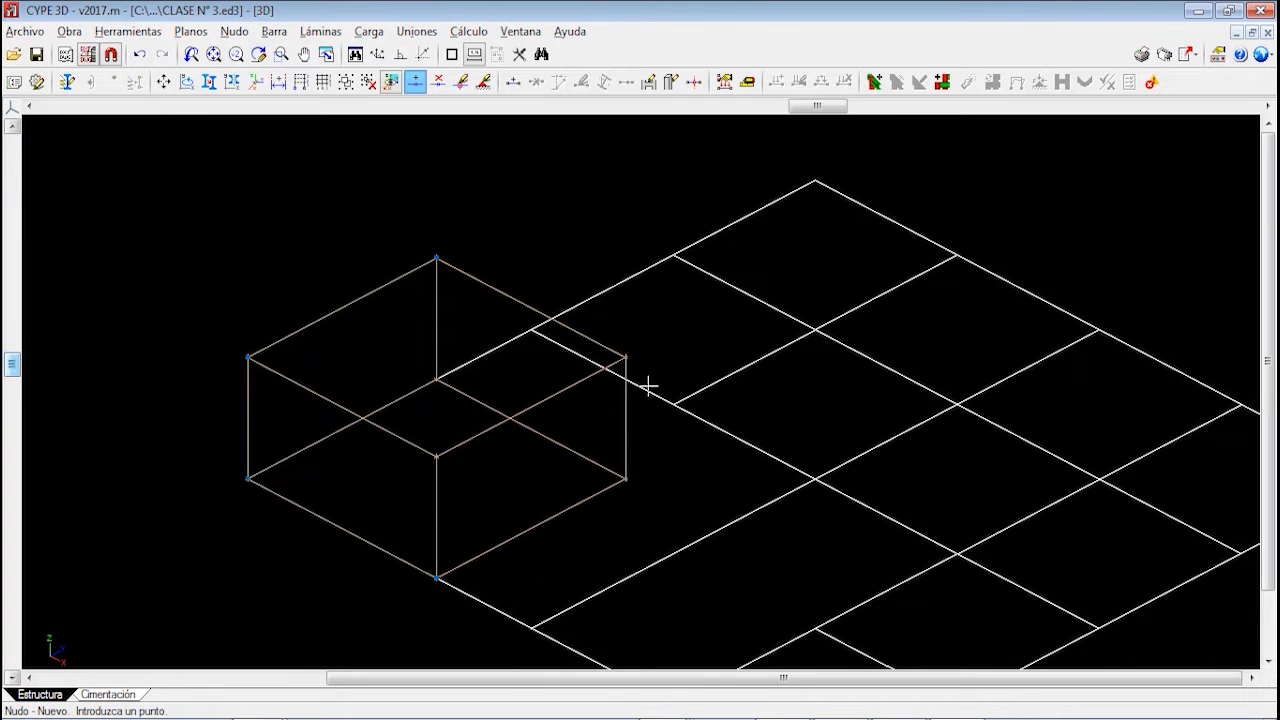
{"action": "middle_click_drag", "start_coordinate": [626, 448], "coordinate": [607, 388]}
{"action": "scroll", "coordinate": [587, 306], "scroll_direction": "up", "scroll_amount": 1}
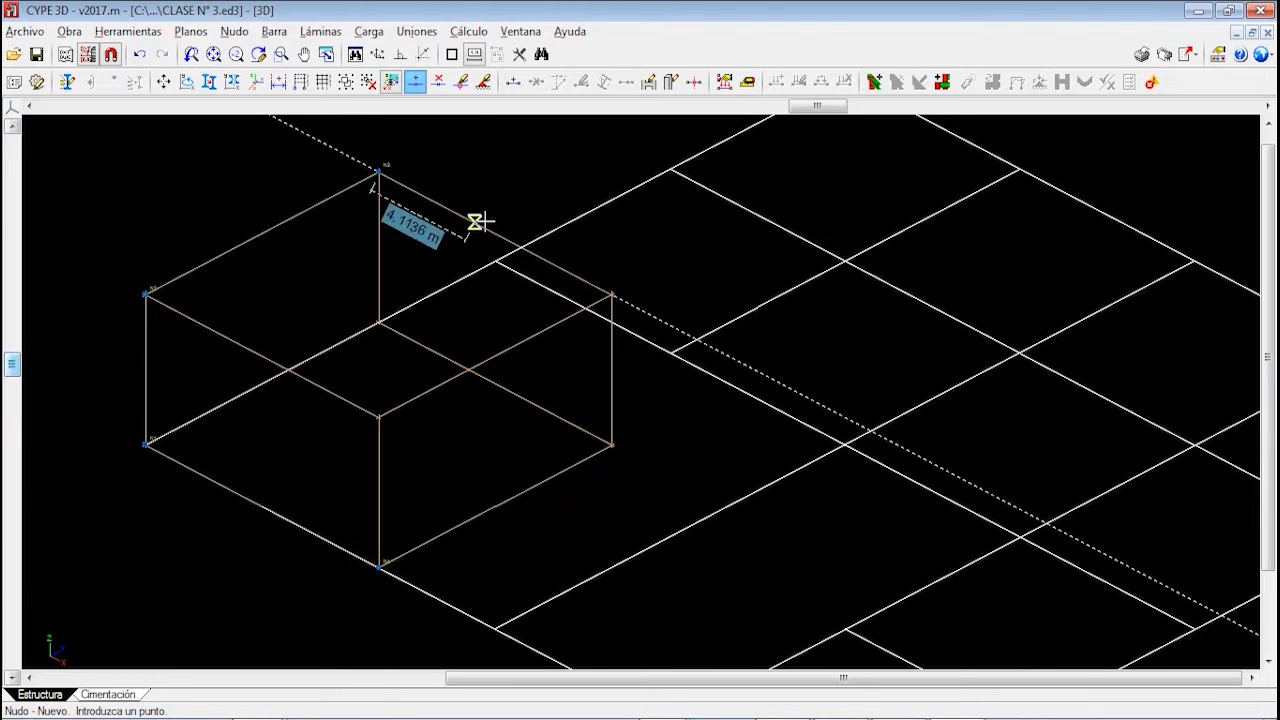
Enable the Punto medio snap and the Prolongación, Perpendicular and Ortogonal tracking options for object references
{"action": "left_click", "coordinate": [452, 55]}
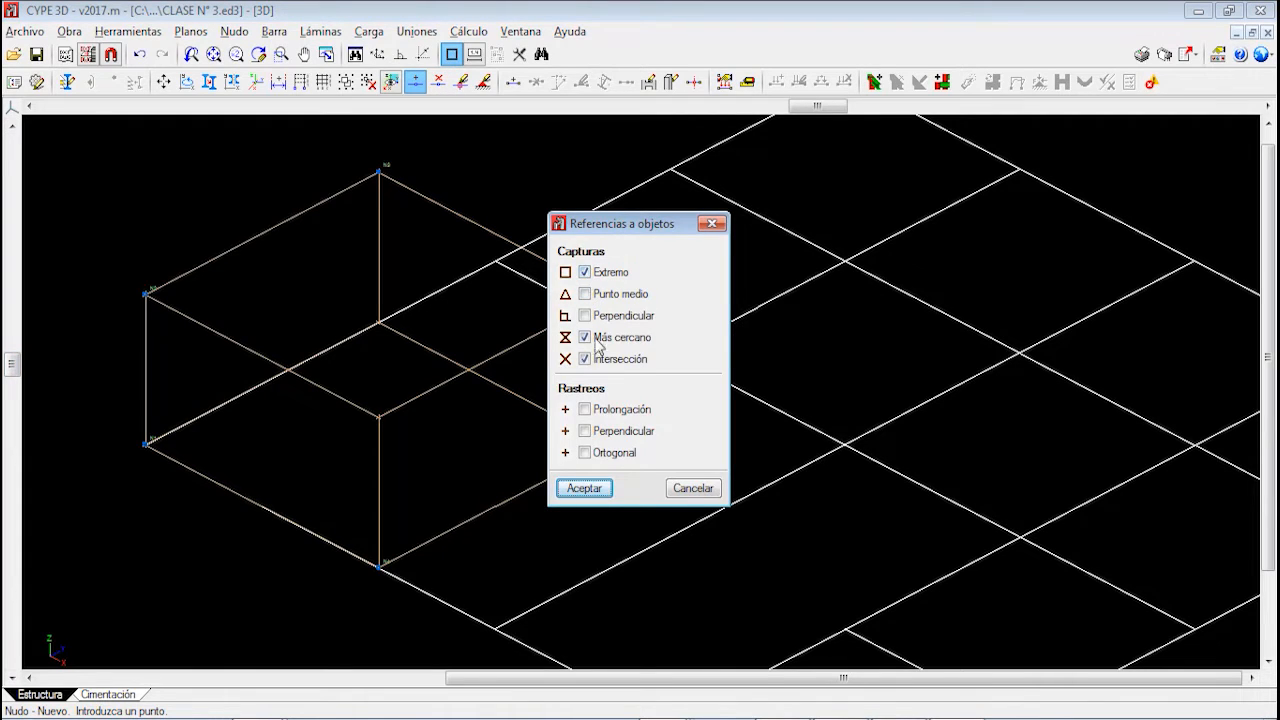
{"action": "left_click", "coordinate": [586, 295]}
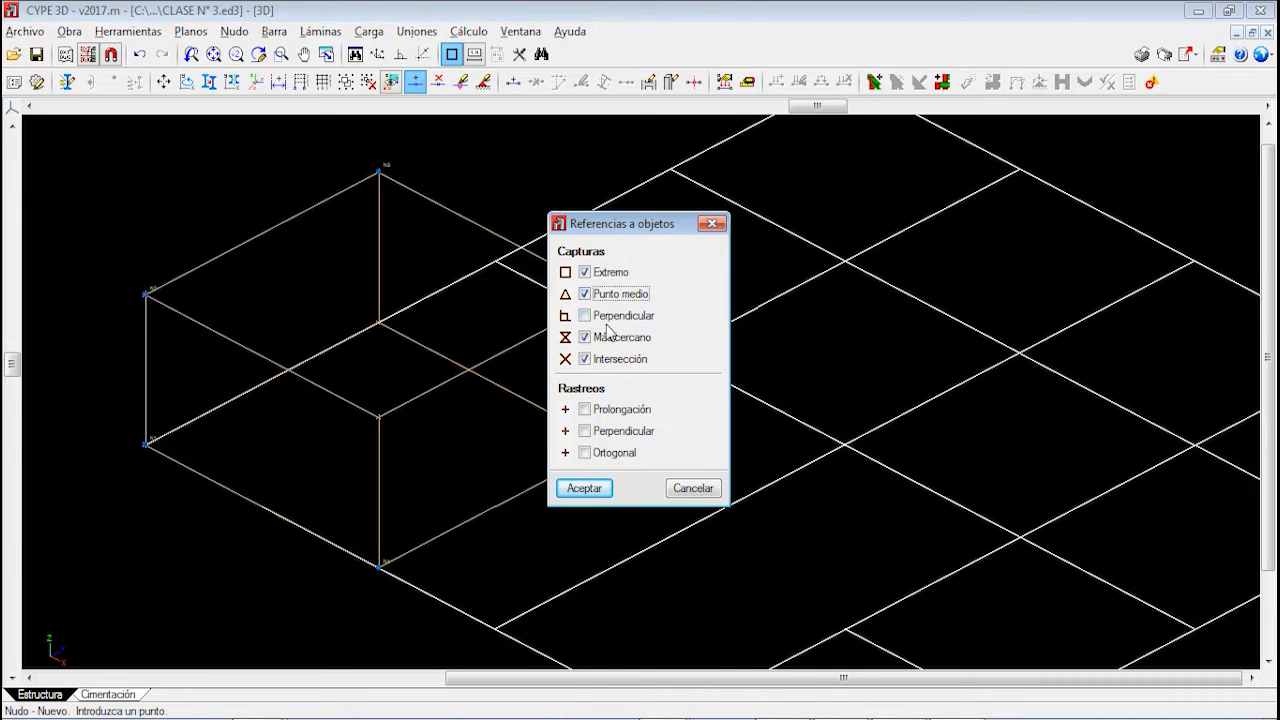
{"action": "left_click", "coordinate": [586, 410]}
{"action": "left_click", "coordinate": [586, 431]}
{"action": "left_click", "coordinate": [586, 453]}
{"action": "left_click", "coordinate": [585, 489]}
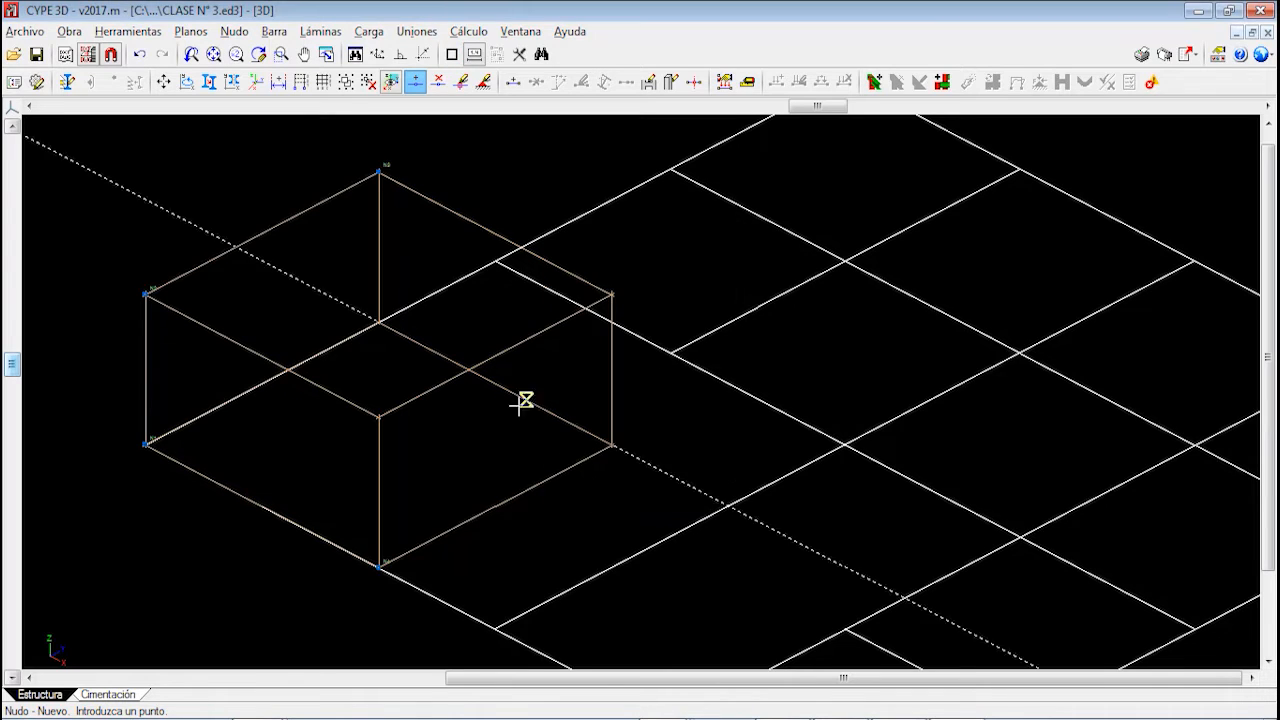
Place nodes at the four remaining corners of the reference-line box, two on the upper level and two at the base
{"action": "left_click", "coordinate": [378, 416]}
{"action": "left_click", "coordinate": [611, 293]}
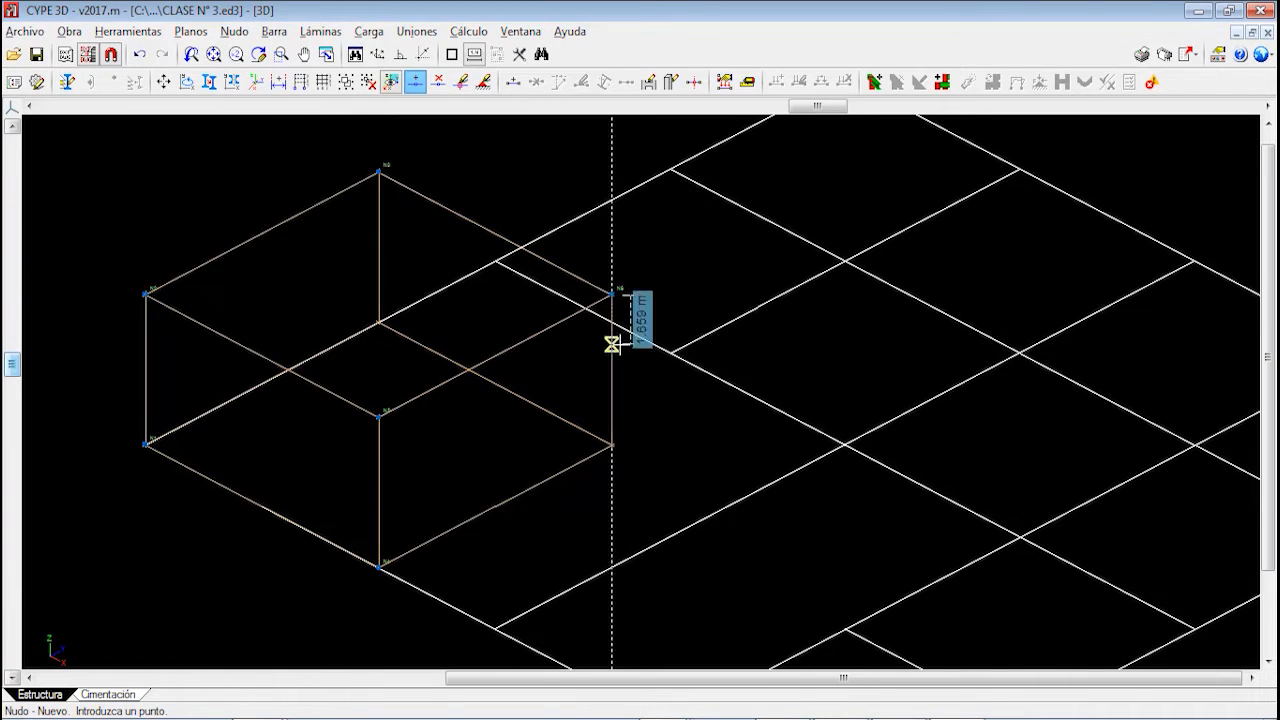
{"action": "left_click", "coordinate": [612, 443]}
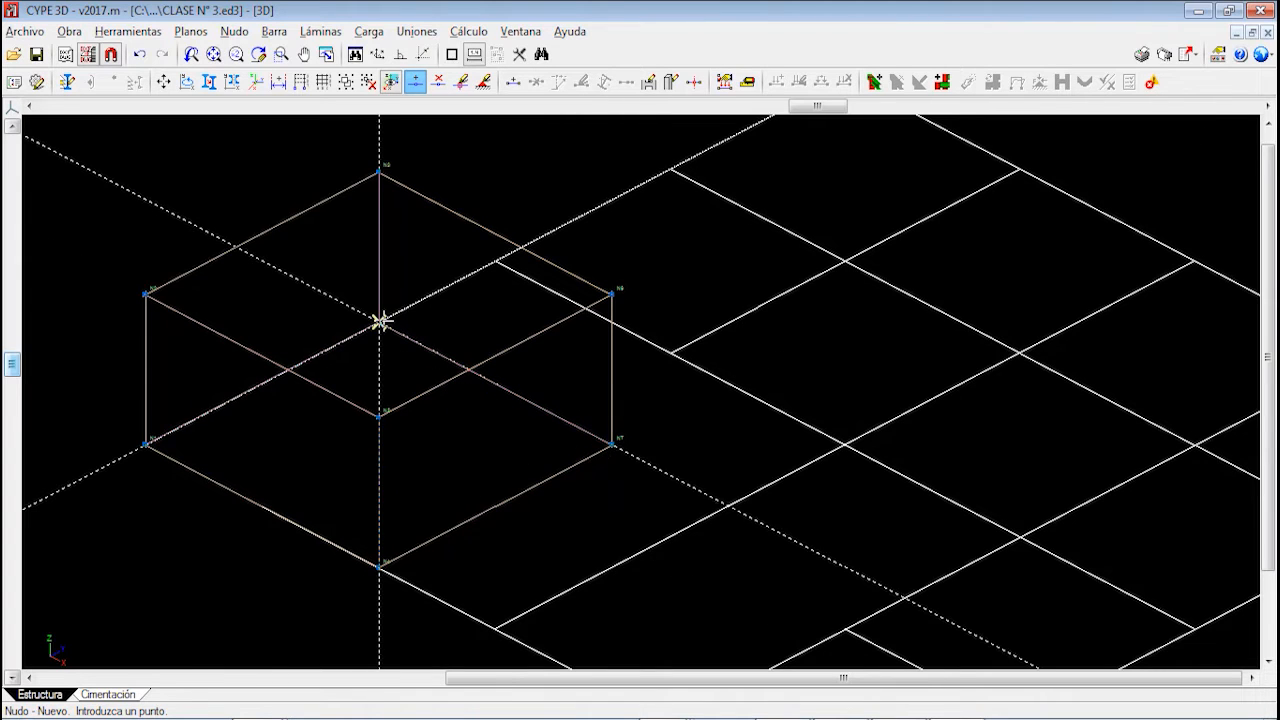
{"action": "left_click", "coordinate": [379, 321]}
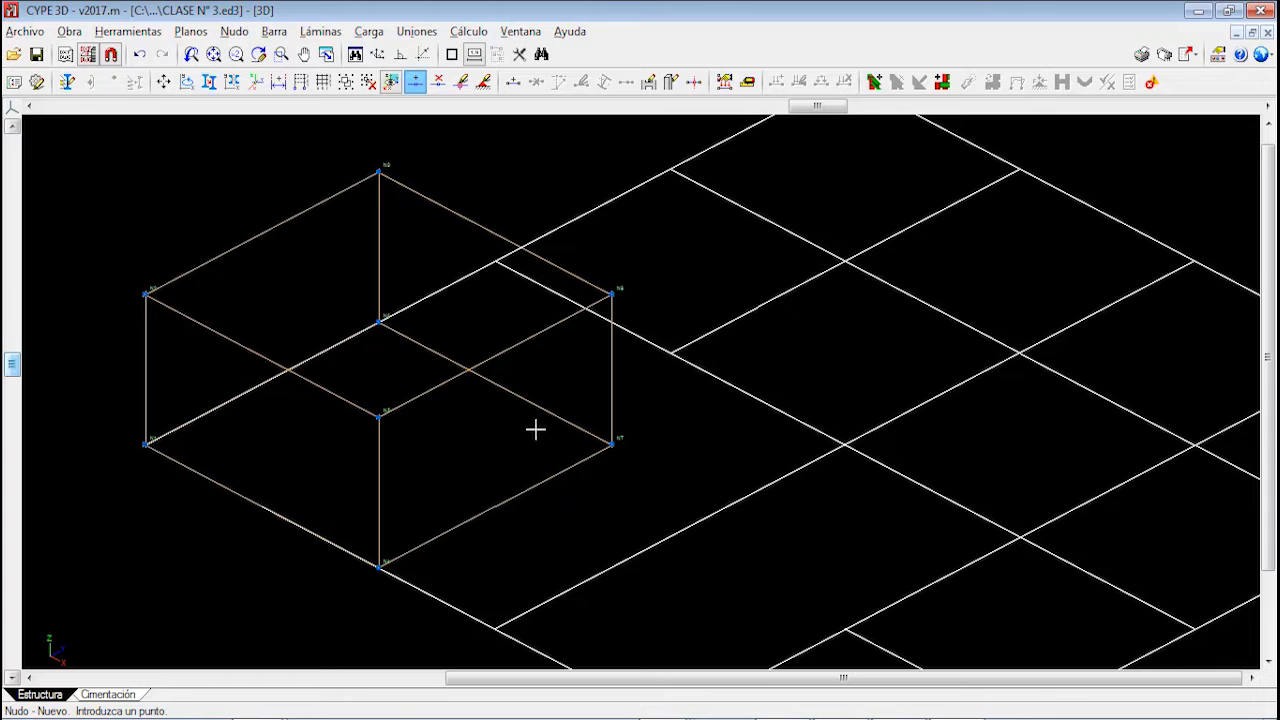
Create a Vista 2D de un plano through three base corner nodes of the box, titled VISTA 2 XY
{"action": "left_click", "coordinate": [521, 31]}
{"action": "left_click", "coordinate": [562, 48]}
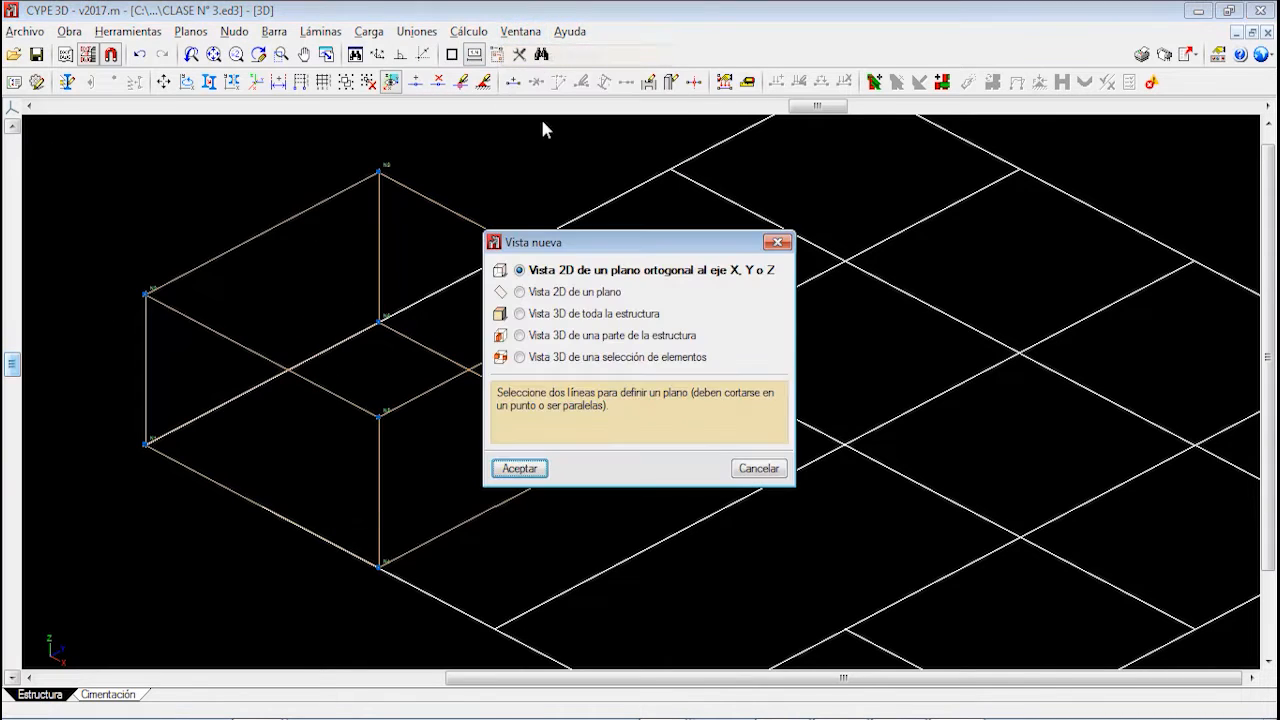
{"action": "left_click", "coordinate": [571, 295]}
{"action": "left_click", "coordinate": [521, 471]}
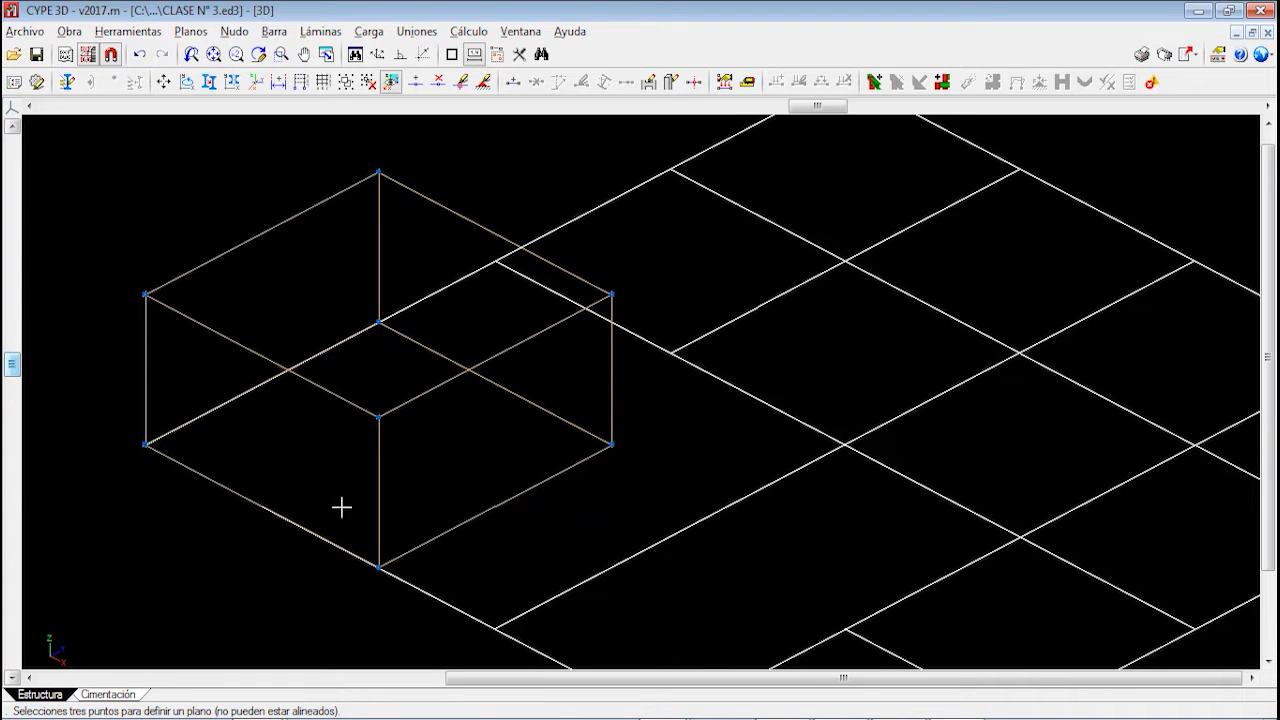
{"action": "left_click", "coordinate": [145, 444]}
{"action": "left_click", "coordinate": [378, 567]}
{"action": "left_click", "coordinate": [611, 444]}
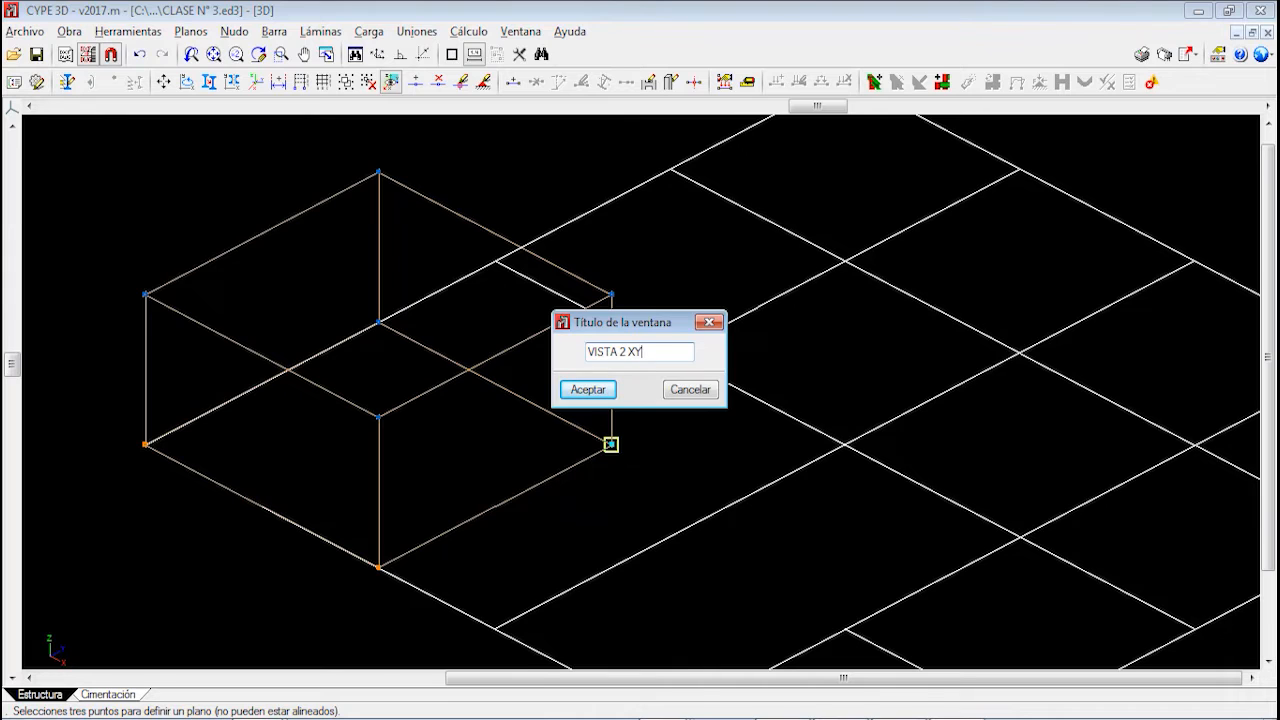
{"action": "left_click", "coordinate": [600, 392]}
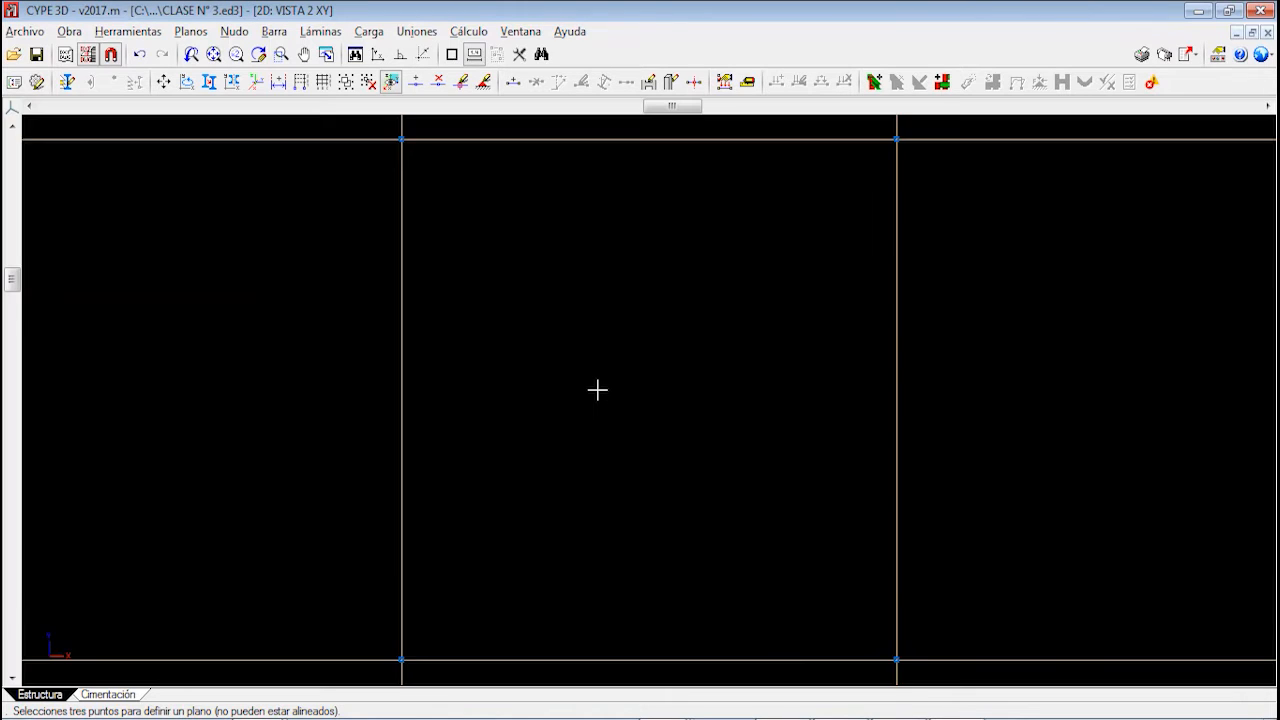
Display the imported template grid in the VISTA 2 XY view
{"action": "scroll", "coordinate": [606, 380], "scroll_direction": "down", "scroll_amount": 3}
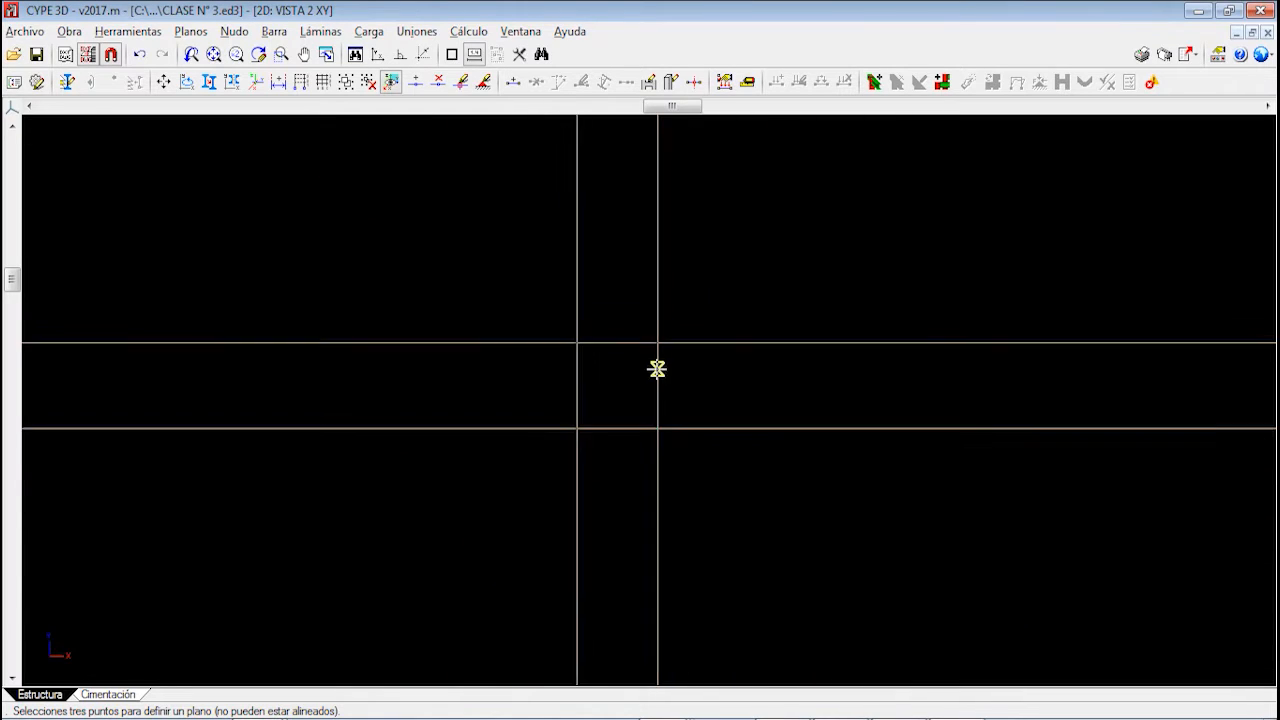
{"action": "left_click", "coordinate": [88, 55]}
{"action": "left_click", "coordinate": [396, 440]}
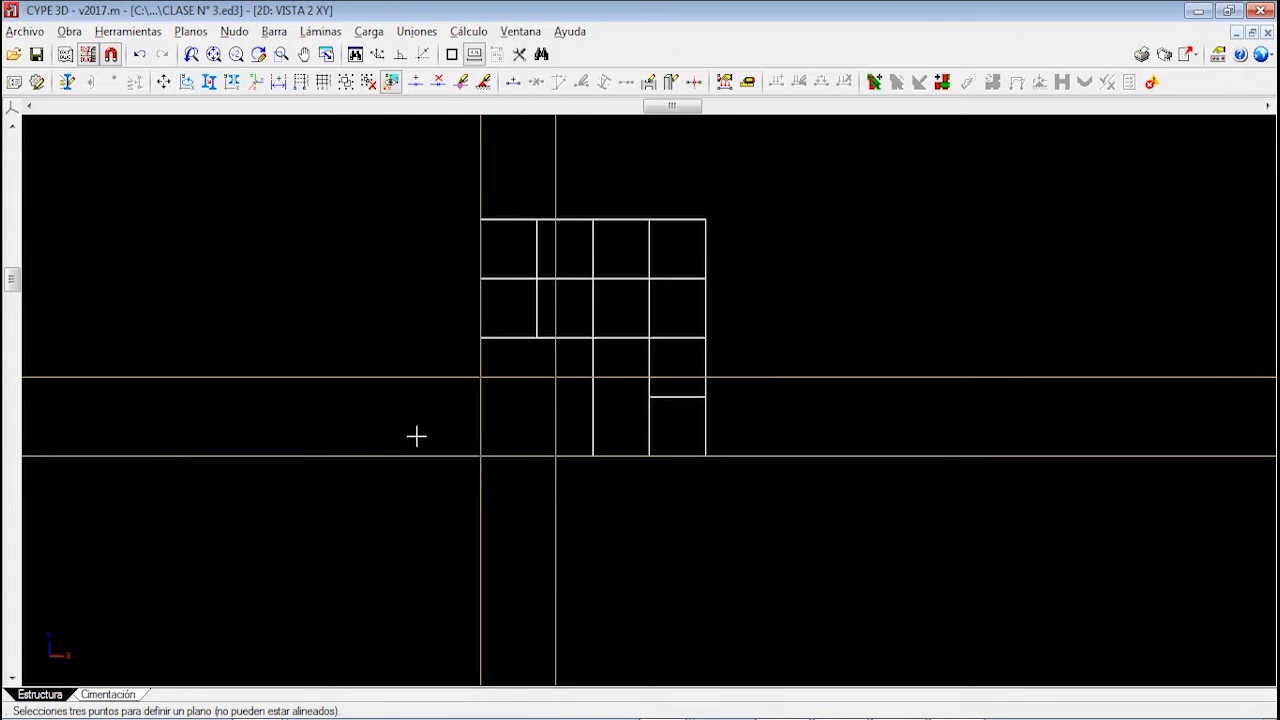
{"action": "middle_click_drag", "start_coordinate": [596, 376], "coordinate": [529, 426]}
{"action": "scroll", "coordinate": [529, 426], "scroll_direction": "up", "scroll_amount": 1}
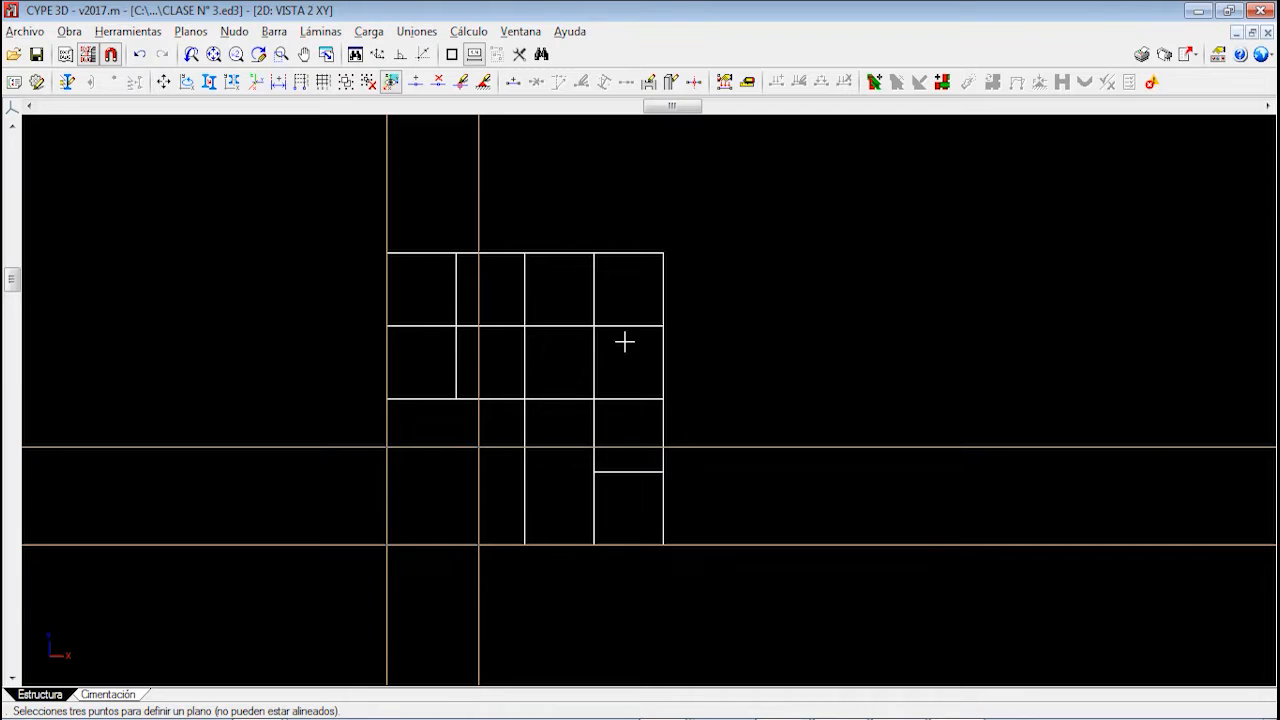
Switch to the VISTA 1 XY view and restrict the template snaps to Extremo, disabling Punto medio, Intersección, Más cercano and Extensión
{"action": "left_click", "coordinate": [520, 31]}
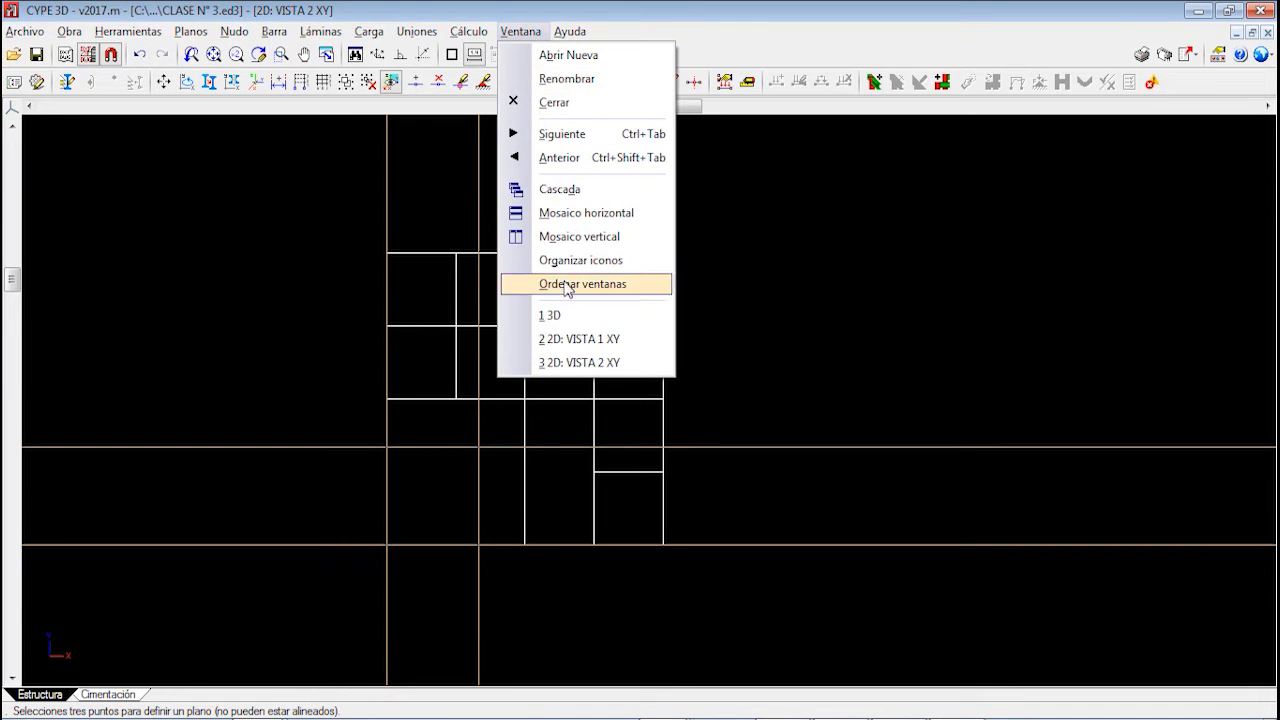
{"action": "left_click", "coordinate": [600, 344]}
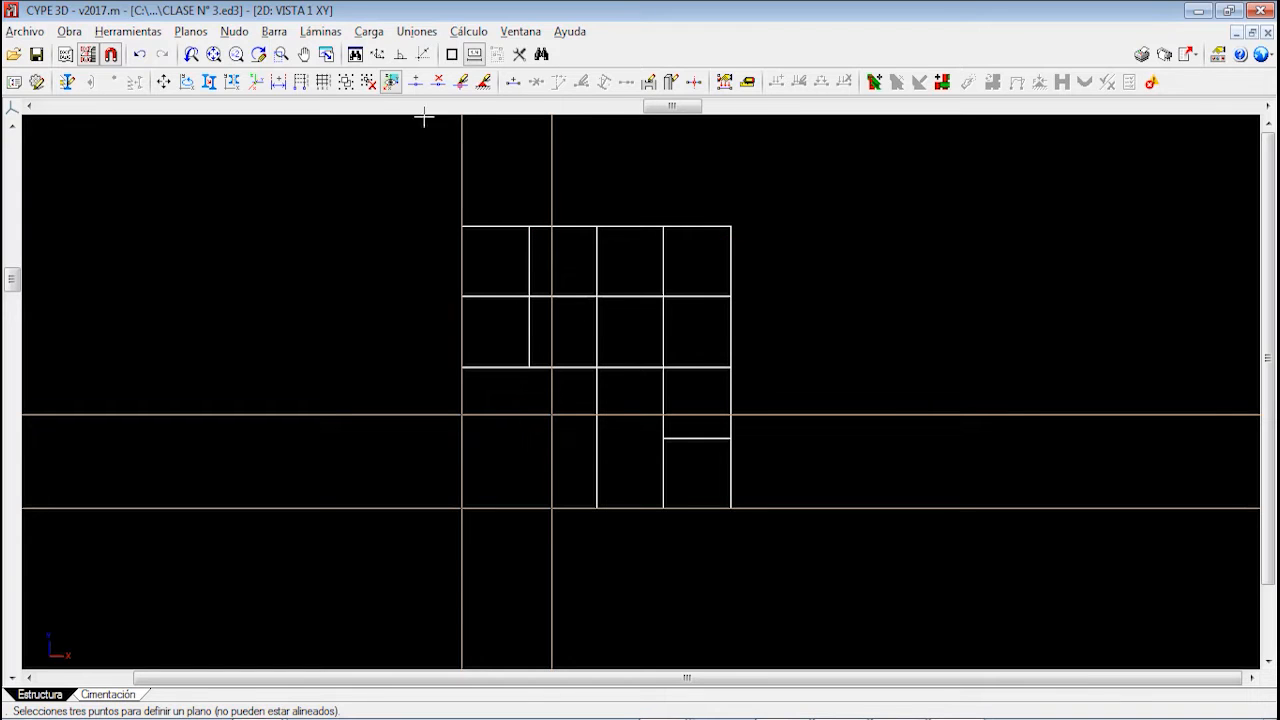
{"action": "left_click", "coordinate": [111, 54]}
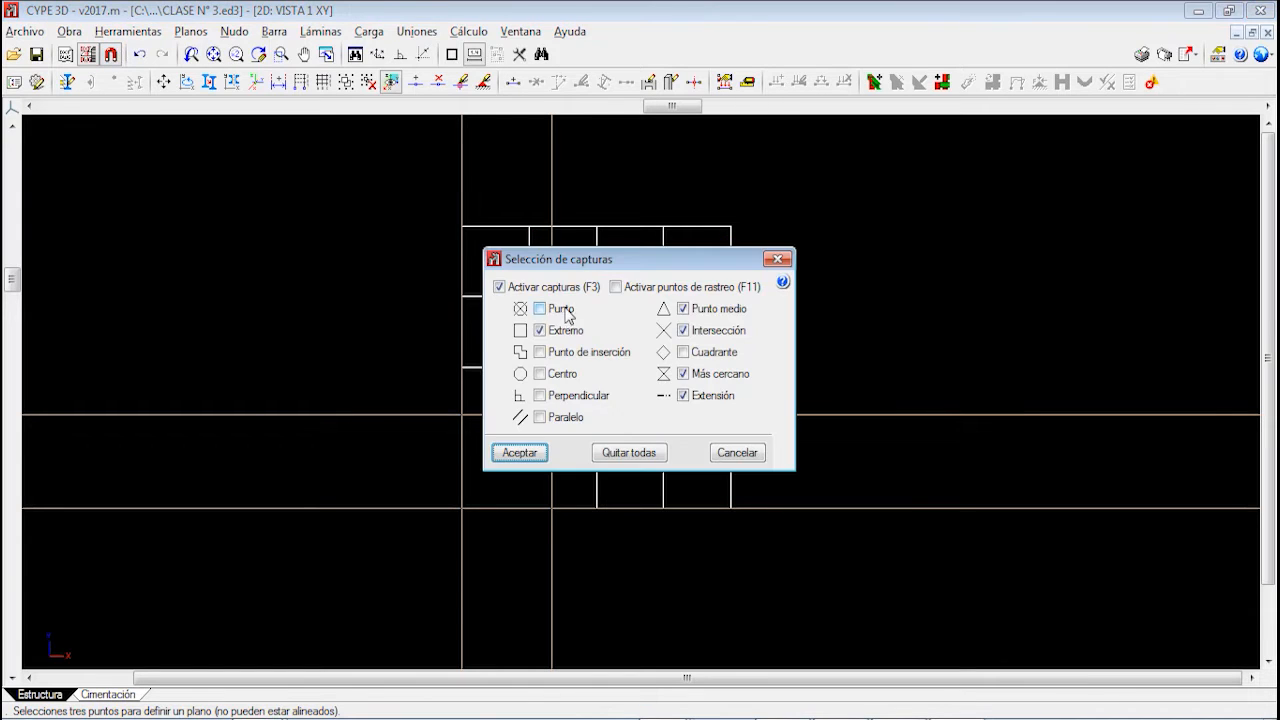
{"action": "left_click", "coordinate": [683, 330]}
{"action": "left_click", "coordinate": [683, 373]}
{"action": "left_click", "coordinate": [683, 395]}
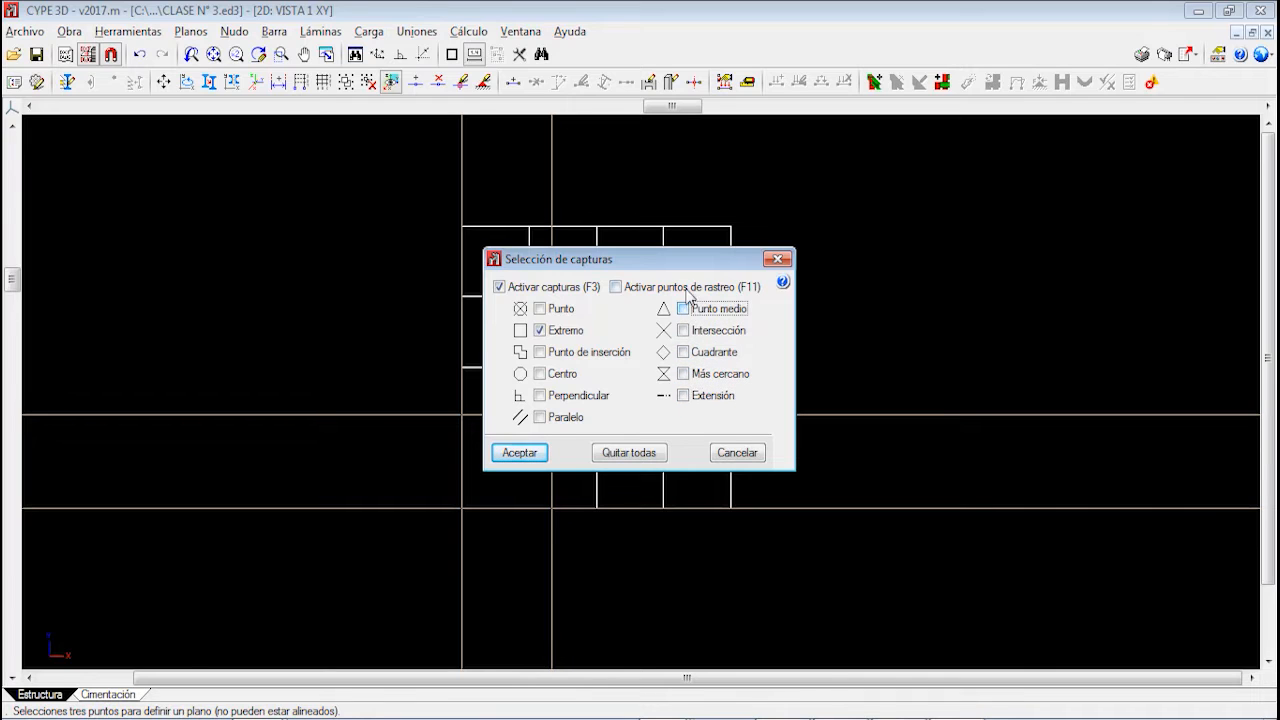
{"action": "left_click", "coordinate": [524, 452]}
Start creating new nodes and switch off every capture and tracking option under Referencias a objetos
{"action": "left_click", "coordinate": [234, 31]}
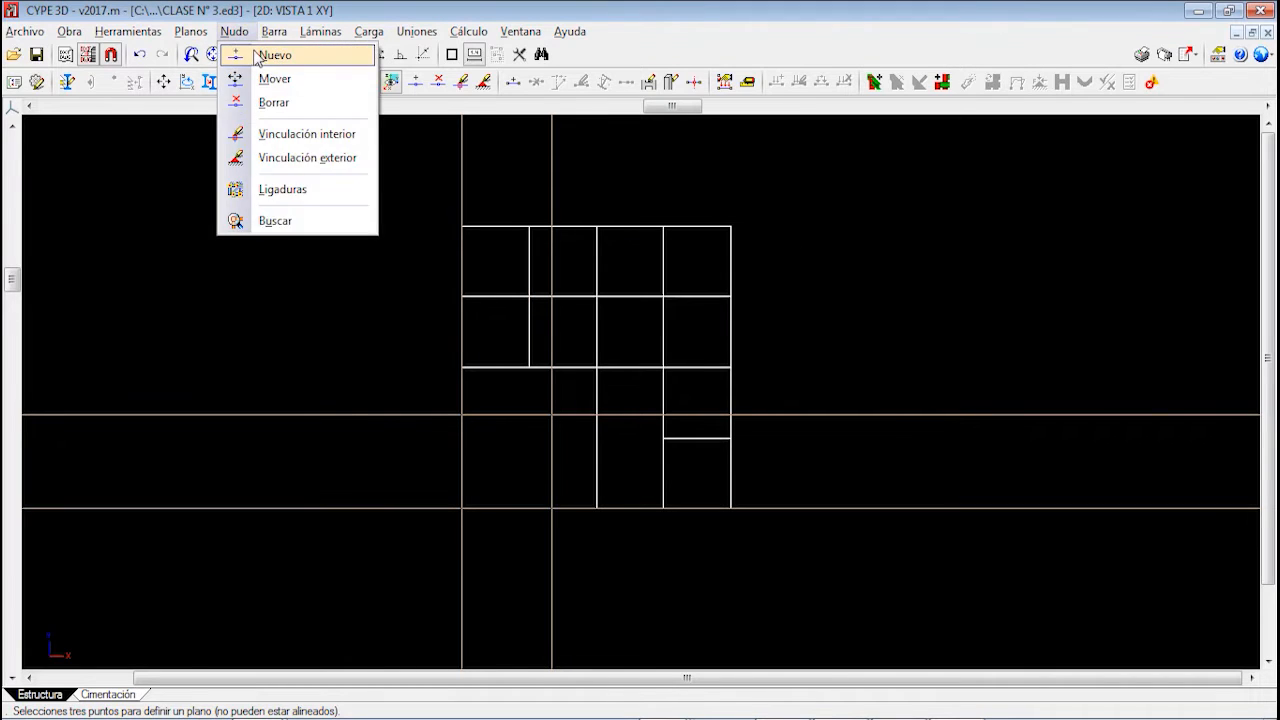
{"action": "left_click", "coordinate": [258, 55]}
{"action": "scroll", "coordinate": [484, 434], "scroll_direction": "up", "scroll_amount": 1}
{"action": "middle_click_drag", "start_coordinate": [585, 412], "coordinate": [501, 426]}
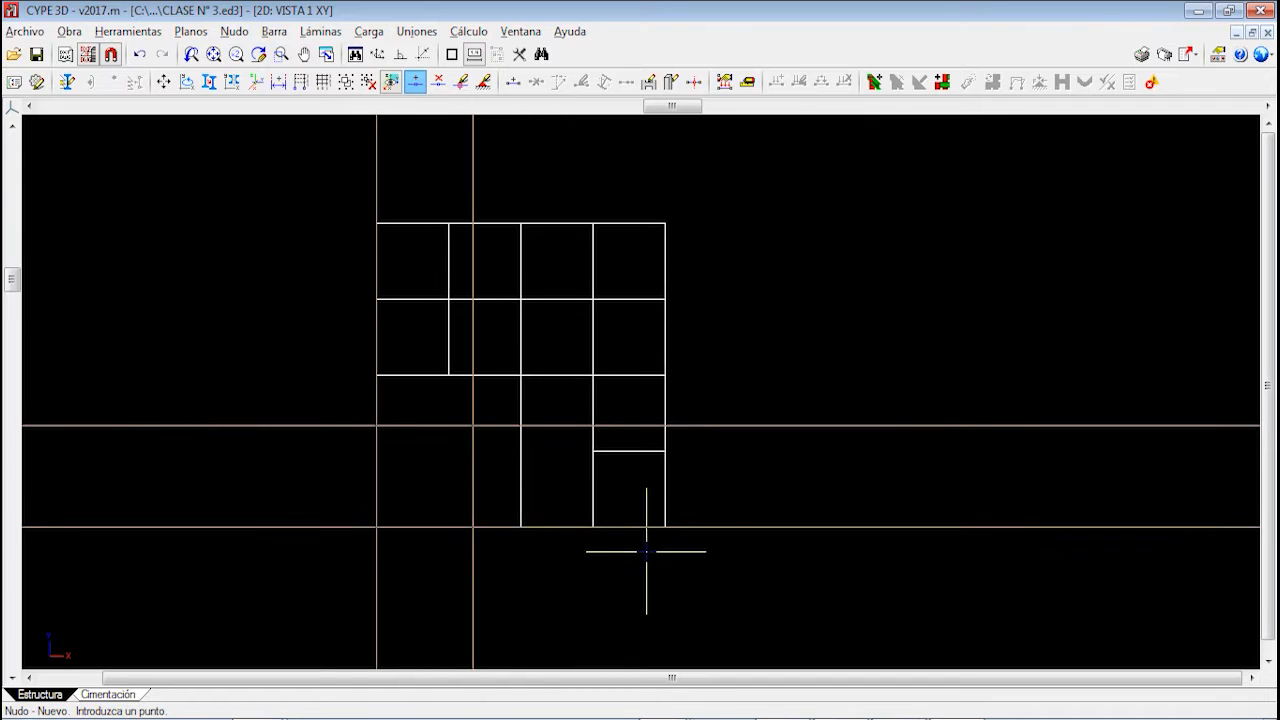
{"action": "scroll", "coordinate": [650, 530], "scroll_direction": "up", "scroll_amount": 1}
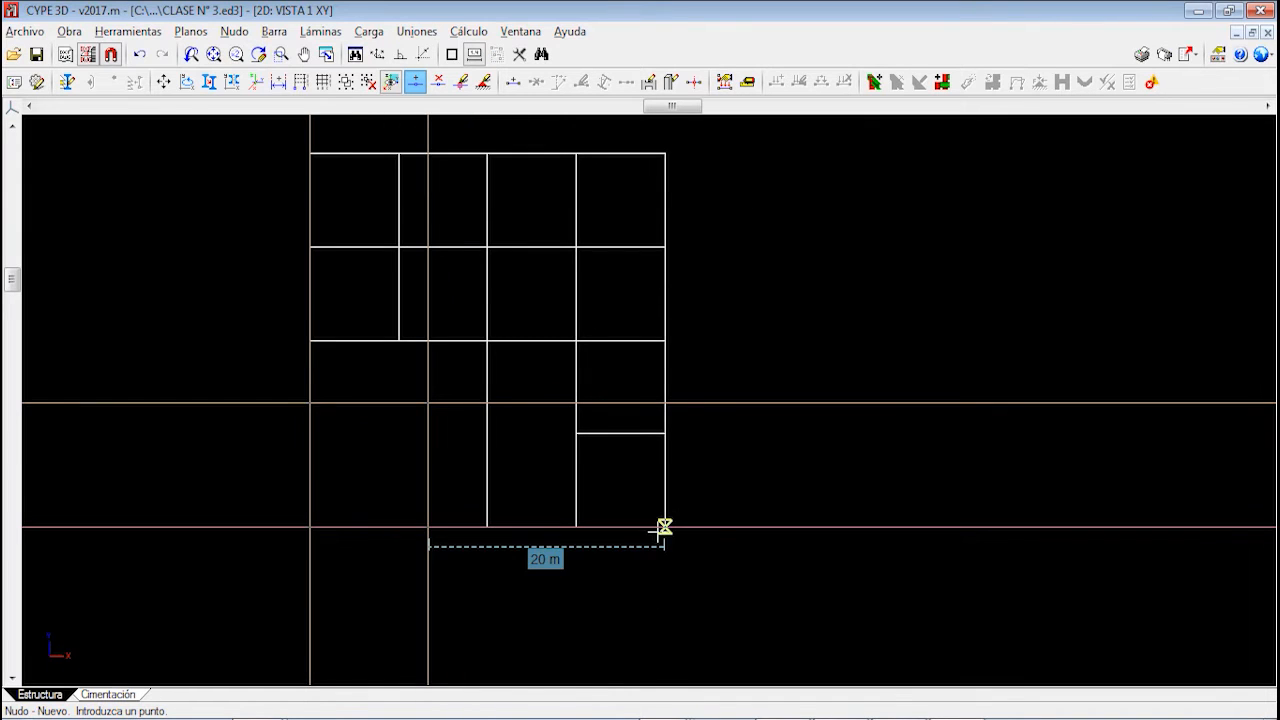
{"action": "left_click", "coordinate": [452, 55]}
{"action": "left_click", "coordinate": [585, 272]}
{"action": "left_click", "coordinate": [585, 294]}
{"action": "left_click", "coordinate": [585, 337]}
{"action": "left_click", "coordinate": [585, 359]}
{"action": "left_click", "coordinate": [585, 409]}
{"action": "left_click", "coordinate": [585, 431]}
{"action": "left_click", "coordinate": [585, 452]}
{"action": "left_click", "coordinate": [584, 488]}
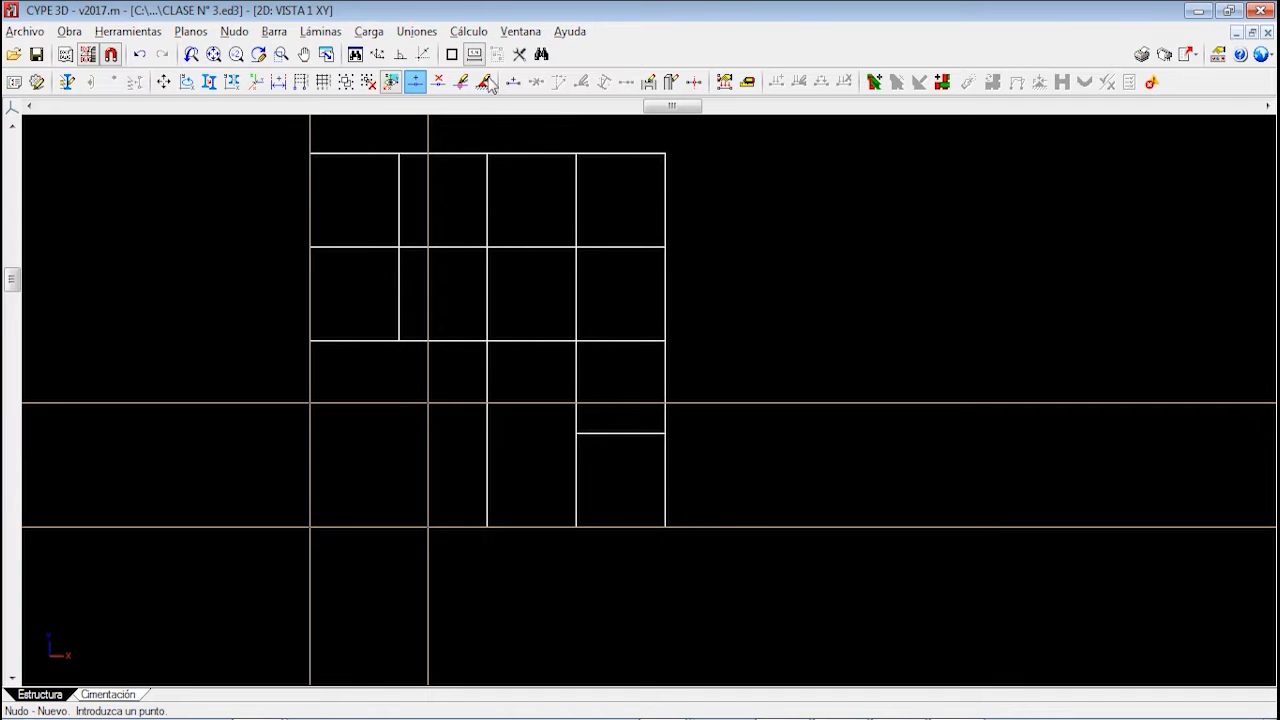
{"action": "left_click", "coordinate": [452, 54]}
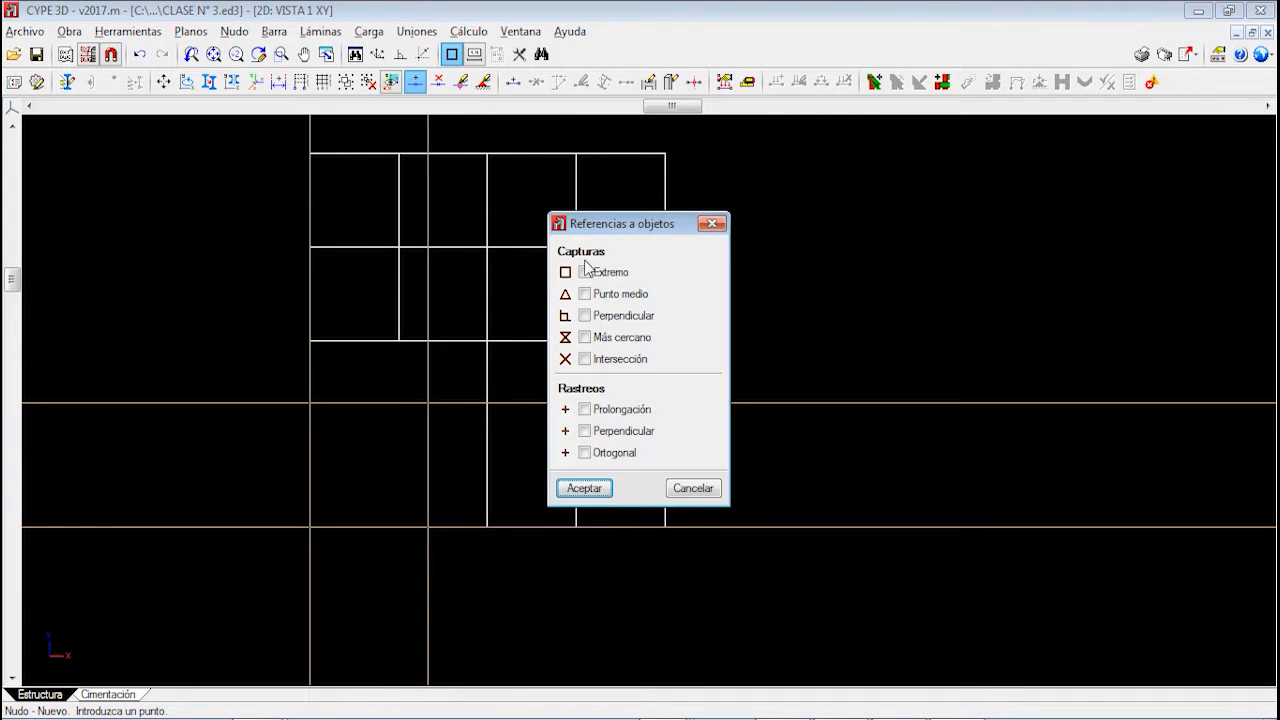
{"action": "left_click", "coordinate": [675, 492]}
Place nodes at the line ends and crossings of the template grid in the VISTA 1 XY view
{"action": "middle_click_drag", "start_coordinate": [378, 440], "coordinate": [375, 435]}
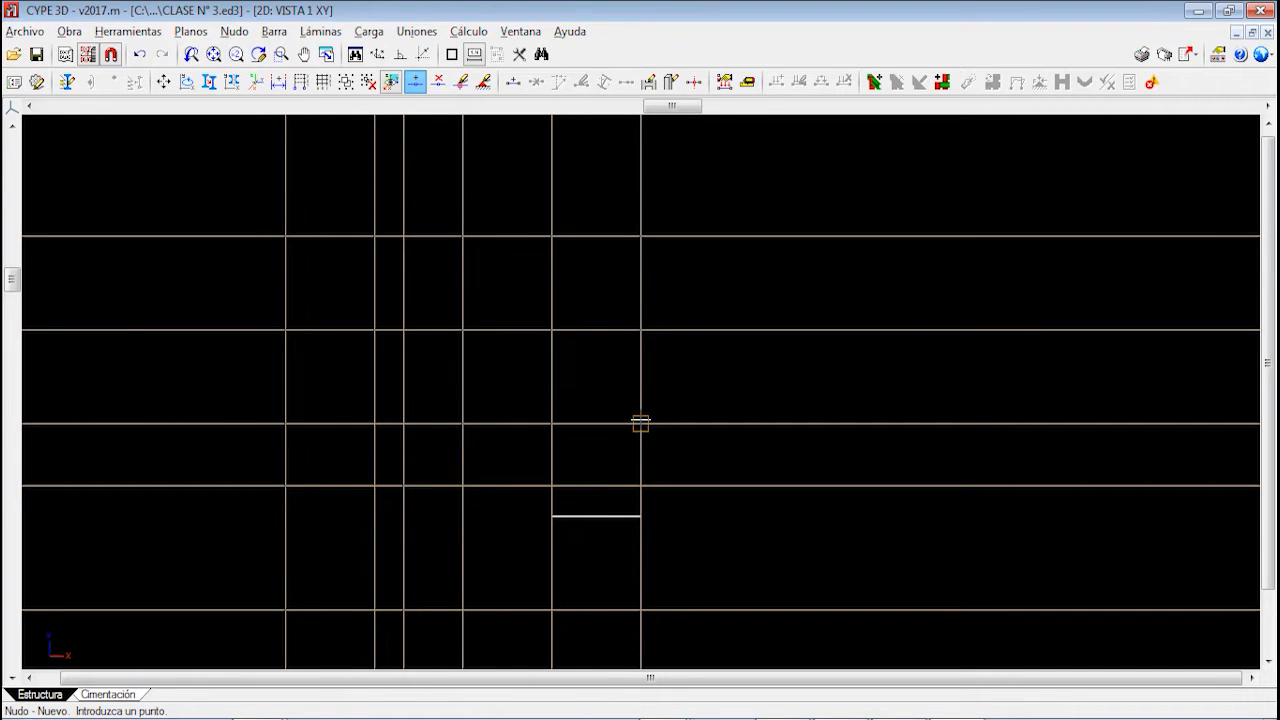
{"action": "scroll", "coordinate": [637, 420], "scroll_direction": "down", "scroll_amount": 2}
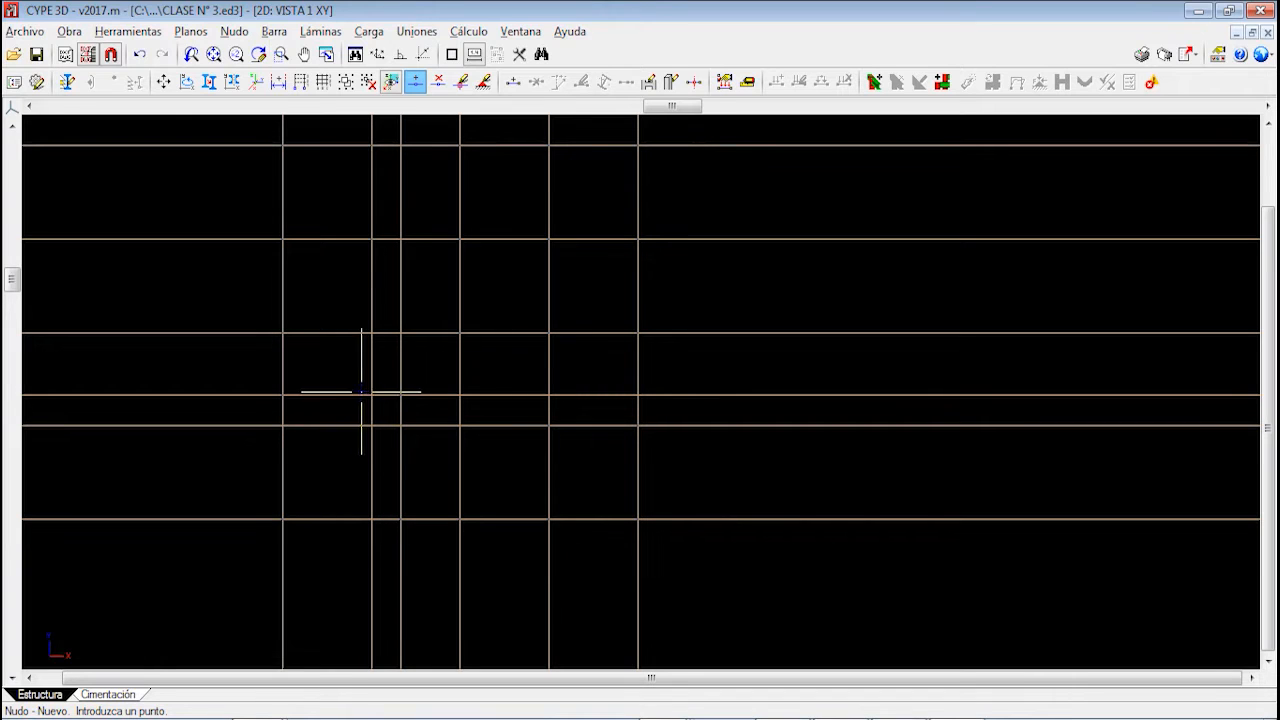
{"action": "middle_click_drag", "start_coordinate": [472, 289], "coordinate": [474, 418]}
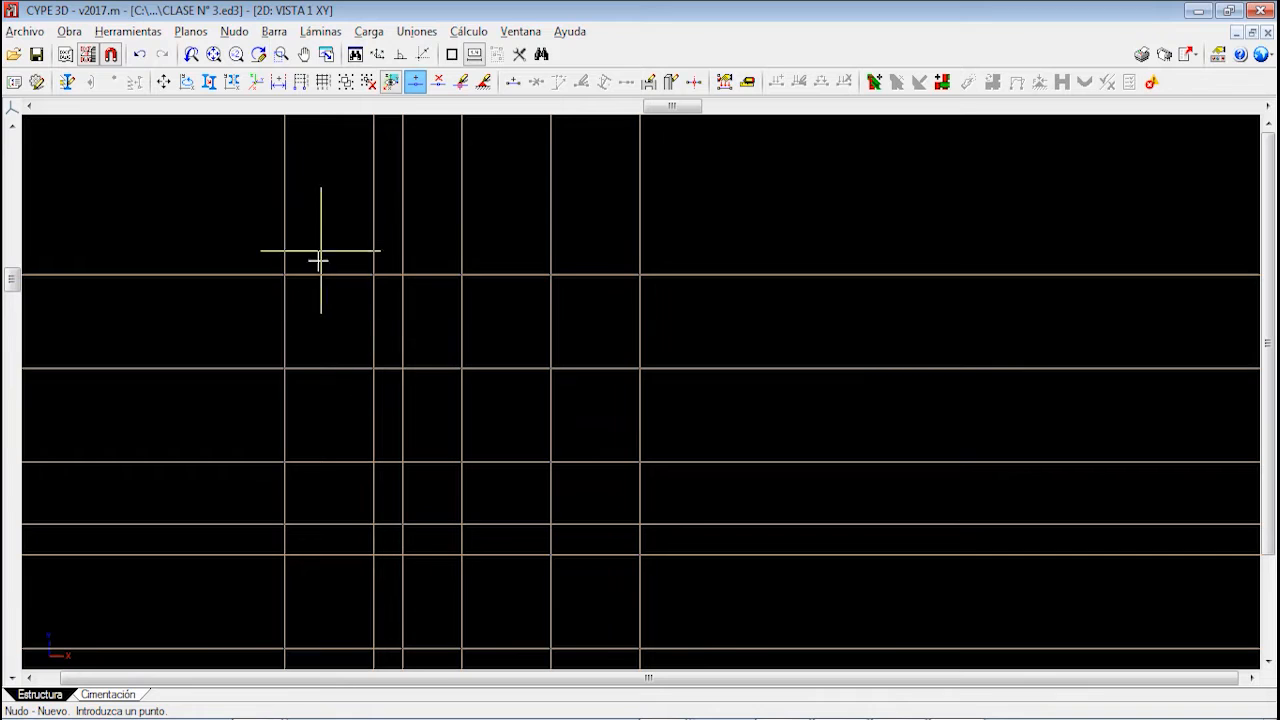
{"action": "scroll", "coordinate": [609, 485], "scroll_direction": "down", "scroll_amount": 1}
{"action": "middle_click_drag", "start_coordinate": [603, 480], "coordinate": [600, 351]}
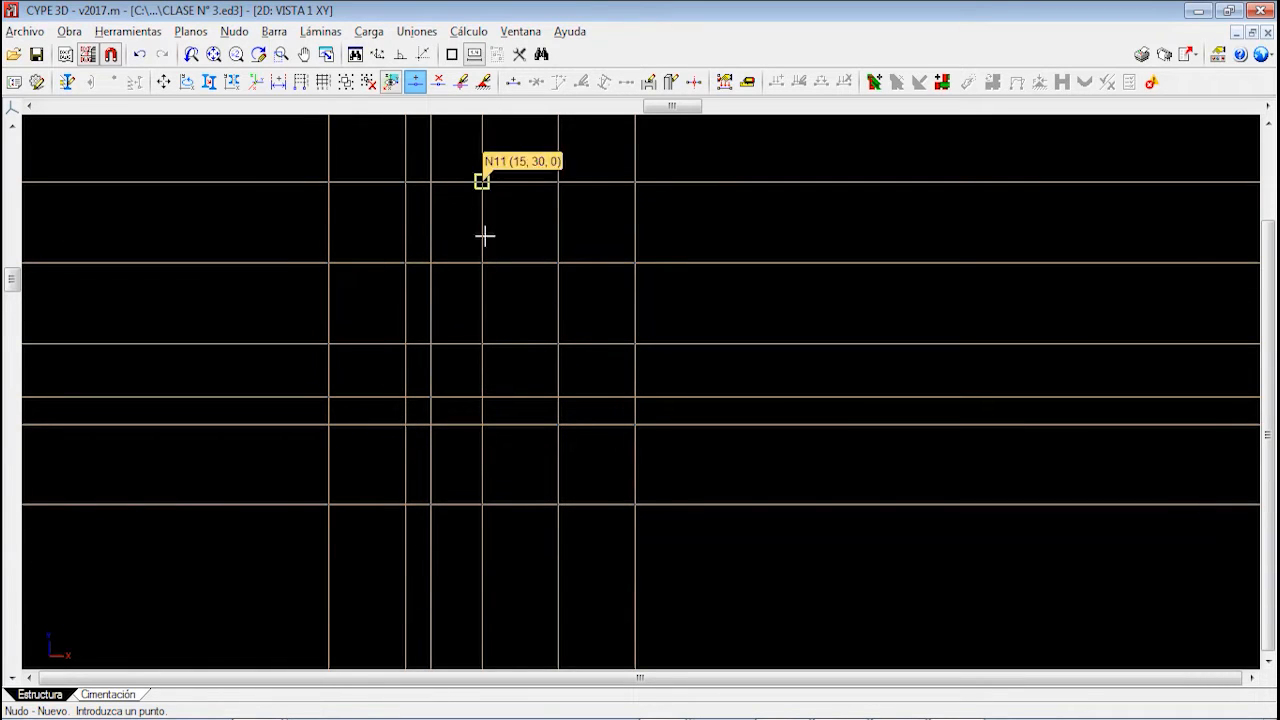
{"action": "middle_click_drag", "start_coordinate": [471, 274], "coordinate": [491, 366]}
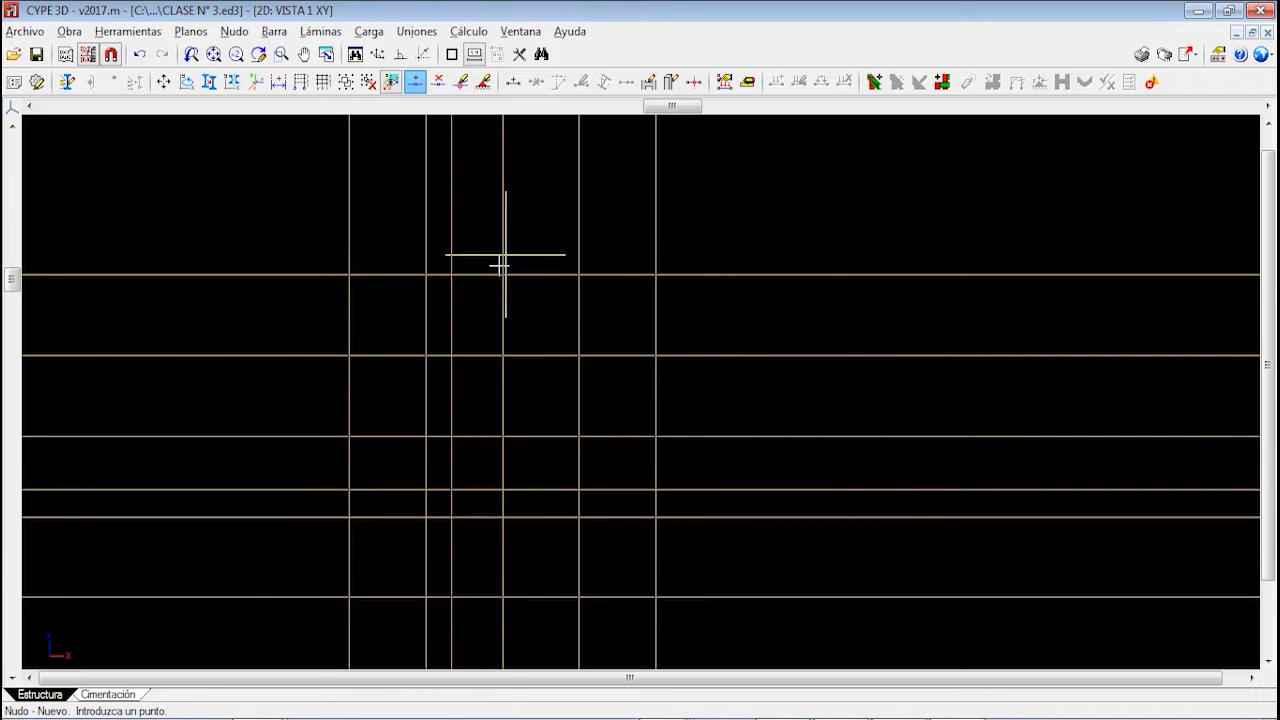
{"action": "scroll", "coordinate": [524, 362], "scroll_direction": "up", "scroll_amount": 2}
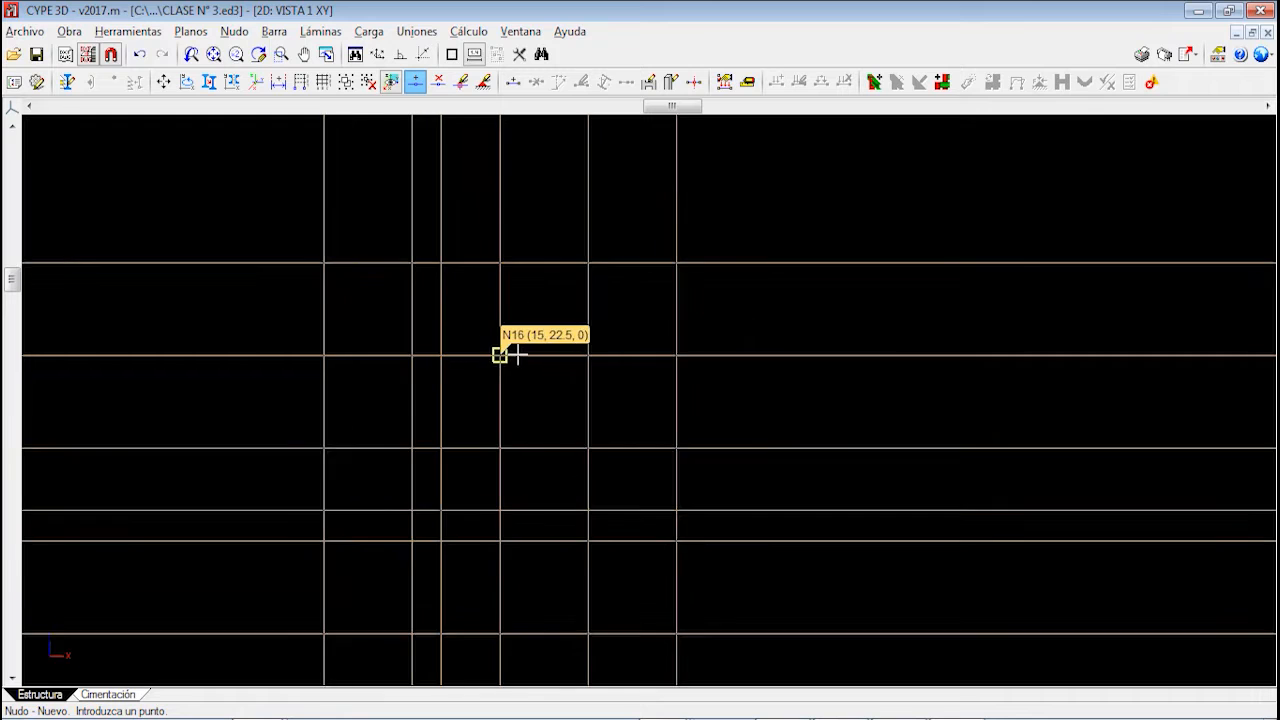
{"action": "scroll", "coordinate": [506, 369], "scroll_direction": "down", "scroll_amount": 3}
{"action": "scroll", "coordinate": [505, 395], "scroll_direction": "down", "scroll_amount": 1}
{"action": "scroll", "coordinate": [505, 395], "scroll_direction": "up", "scroll_amount": 3}
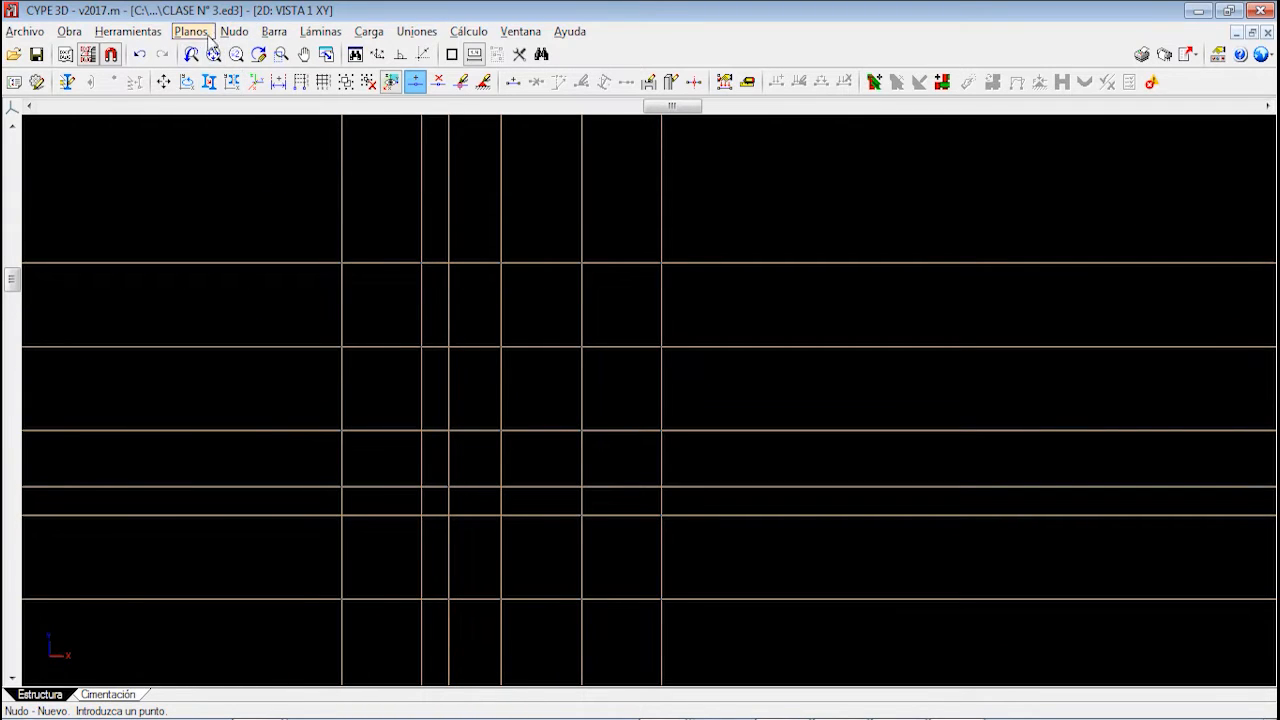
Hide the Líneas de referencia in the VISTA 1 XY view, leaving Mostrar la rejilla enabled
{"action": "left_click", "coordinate": [201, 32]}
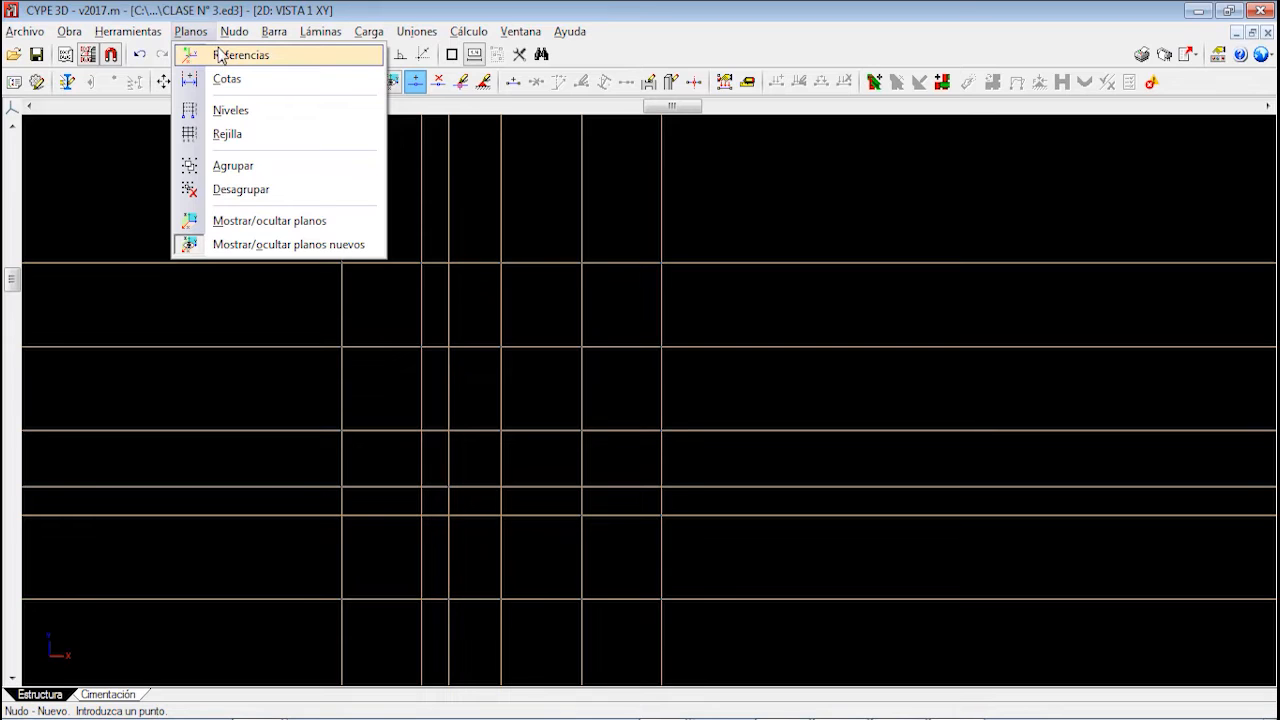
{"action": "left_click", "coordinate": [224, 60]}
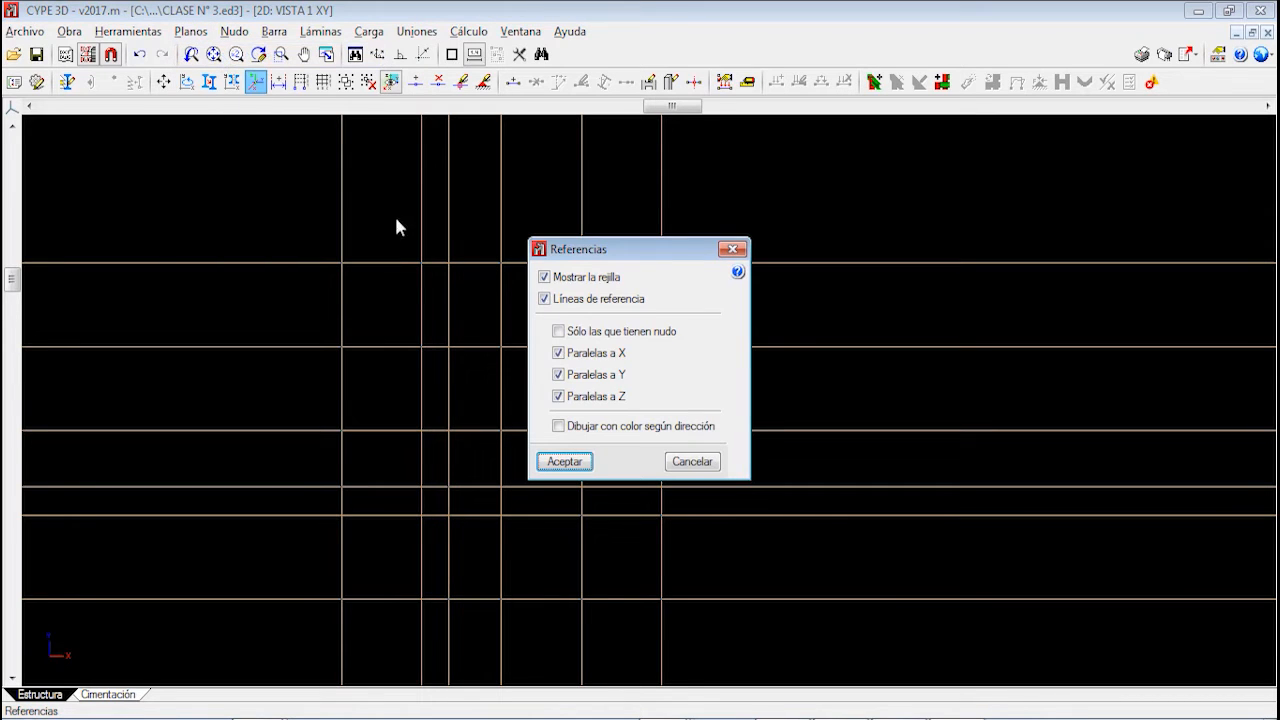
{"action": "left_click", "coordinate": [545, 299]}
{"action": "left_click", "coordinate": [566, 463]}
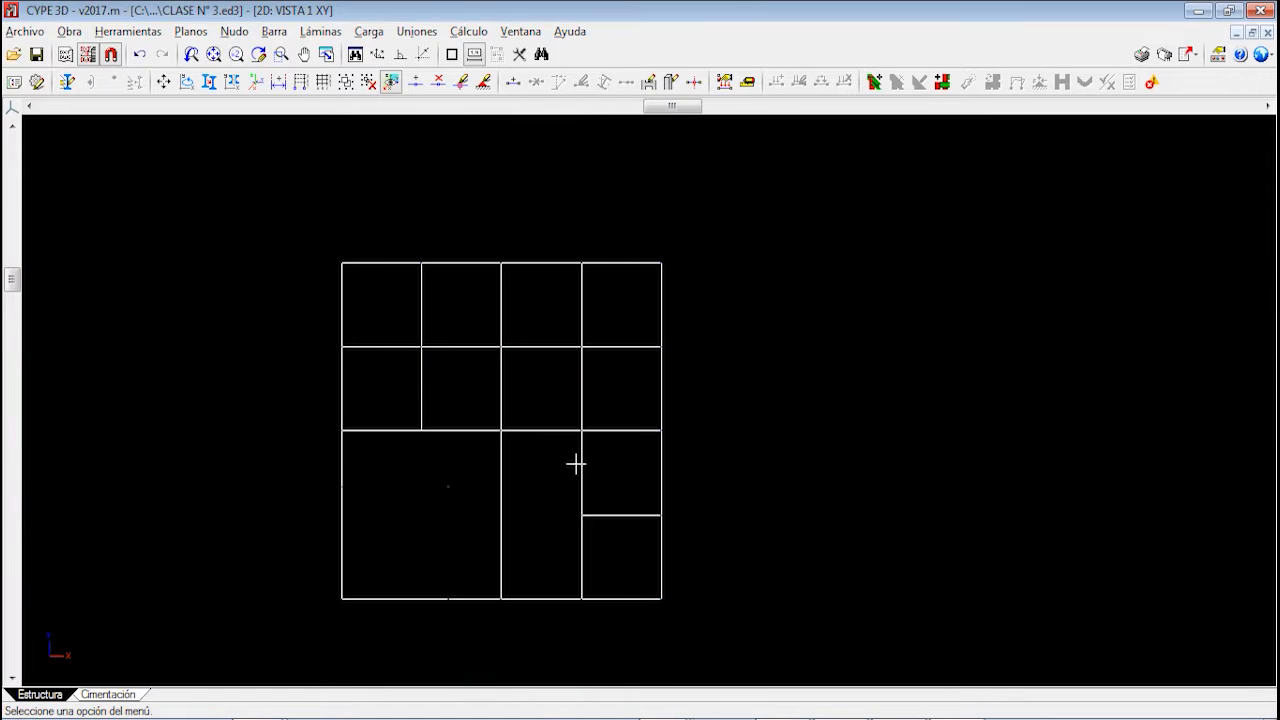
Check the template grid for missing nodes and add one where the short second vertical line meets the middle horizontal line
{"action": "scroll", "coordinate": [506, 432], "scroll_direction": "up", "scroll_amount": 3}
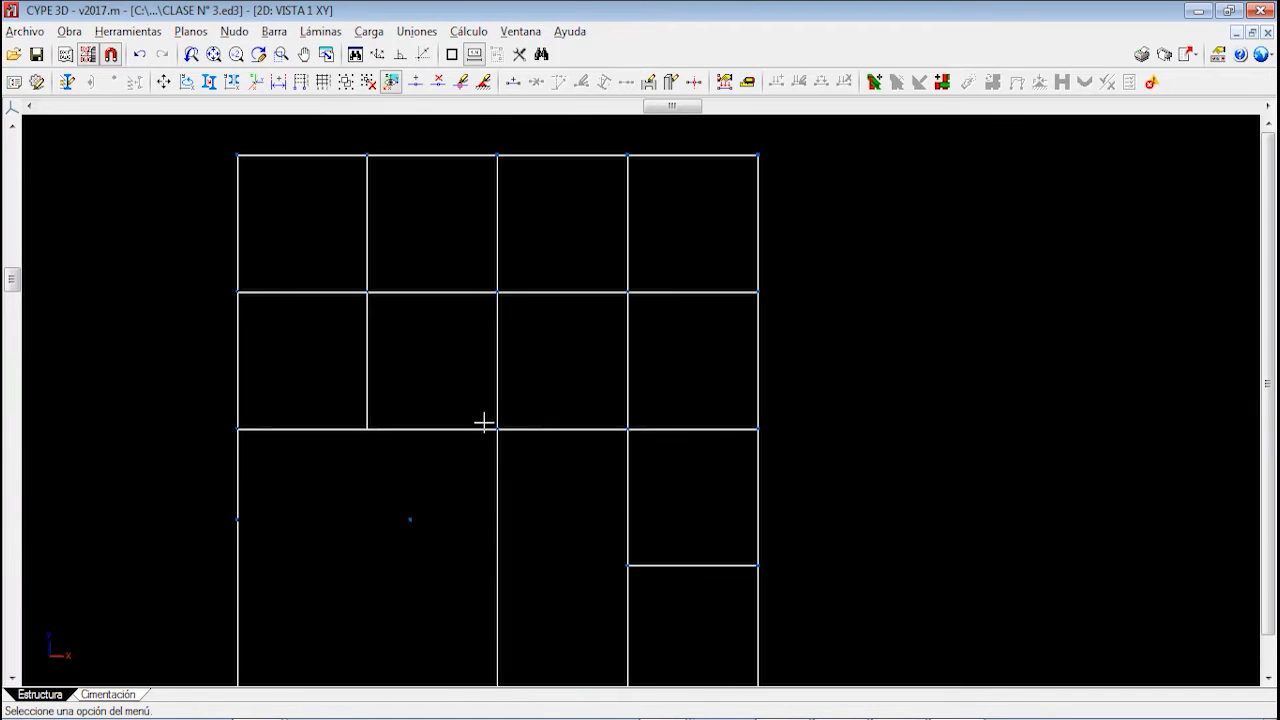
{"action": "scroll", "coordinate": [480, 400], "scroll_direction": "down", "scroll_amount": 1}
{"action": "scroll", "coordinate": [491, 492], "scroll_direction": "up", "scroll_amount": 1}
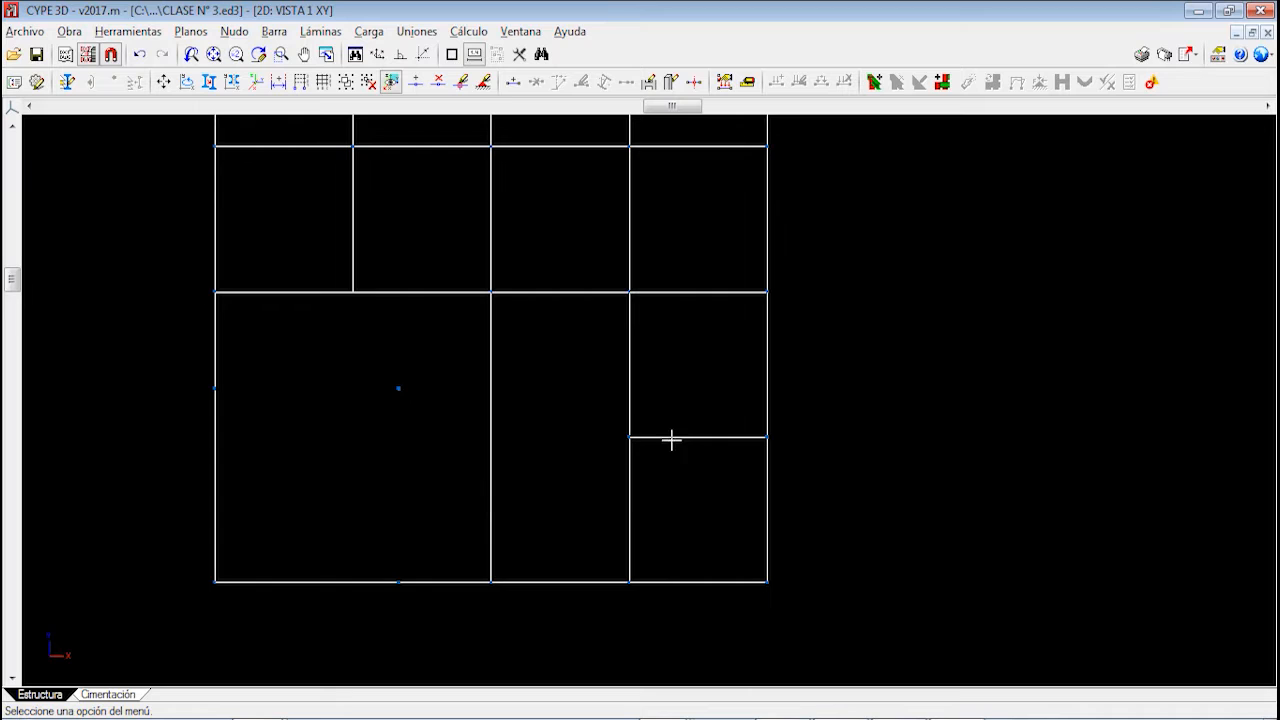
{"action": "scroll", "coordinate": [630, 346], "scroll_direction": "up", "scroll_amount": 1}
{"action": "middle_click_drag", "start_coordinate": [630, 346], "coordinate": [611, 493]}
{"action": "middle_click_drag", "start_coordinate": [438, 328], "coordinate": [568, 365]}
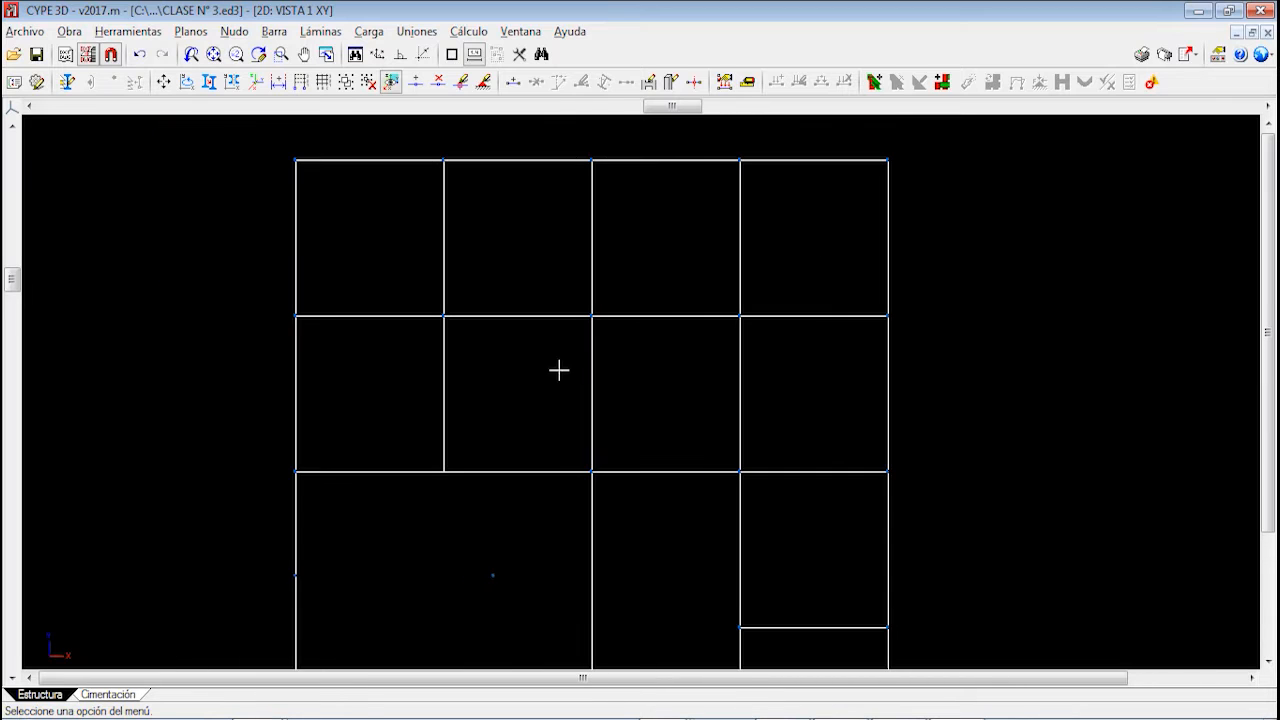
{"action": "scroll", "coordinate": [441, 465], "scroll_direction": "up", "scroll_amount": 1}
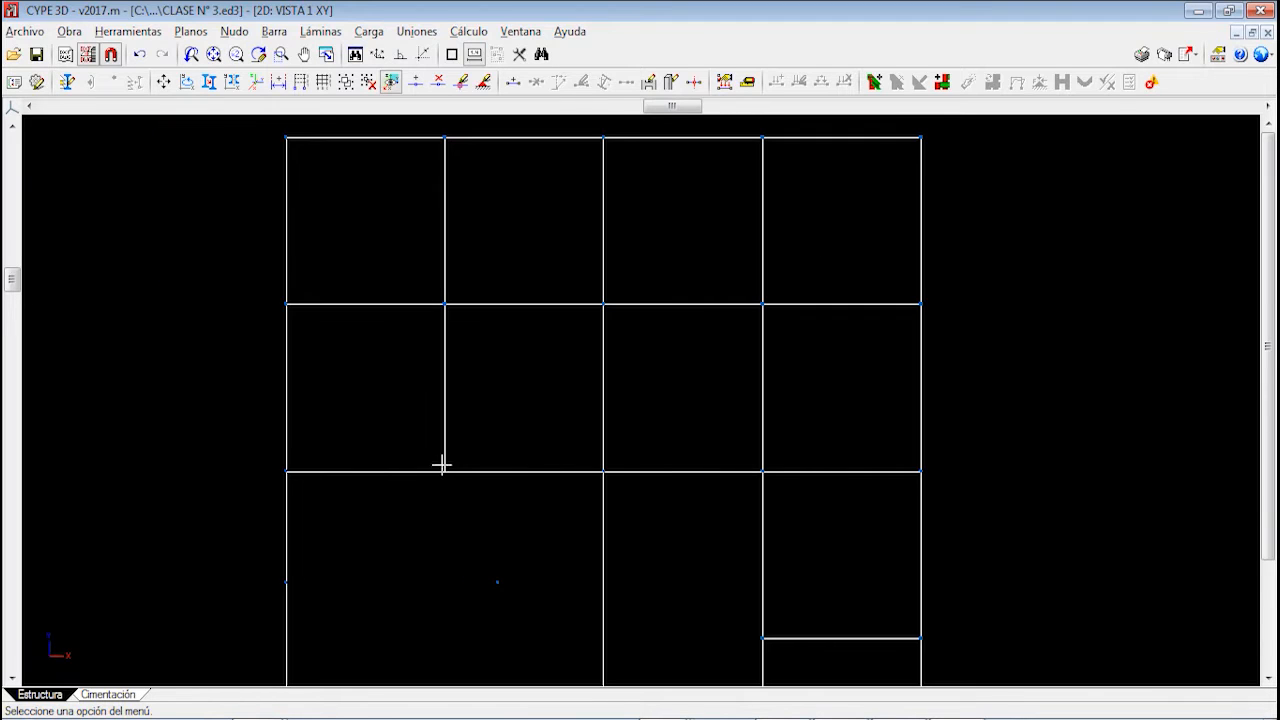
{"action": "left_click", "coordinate": [234, 31]}
{"action": "left_click", "coordinate": [262, 51]}
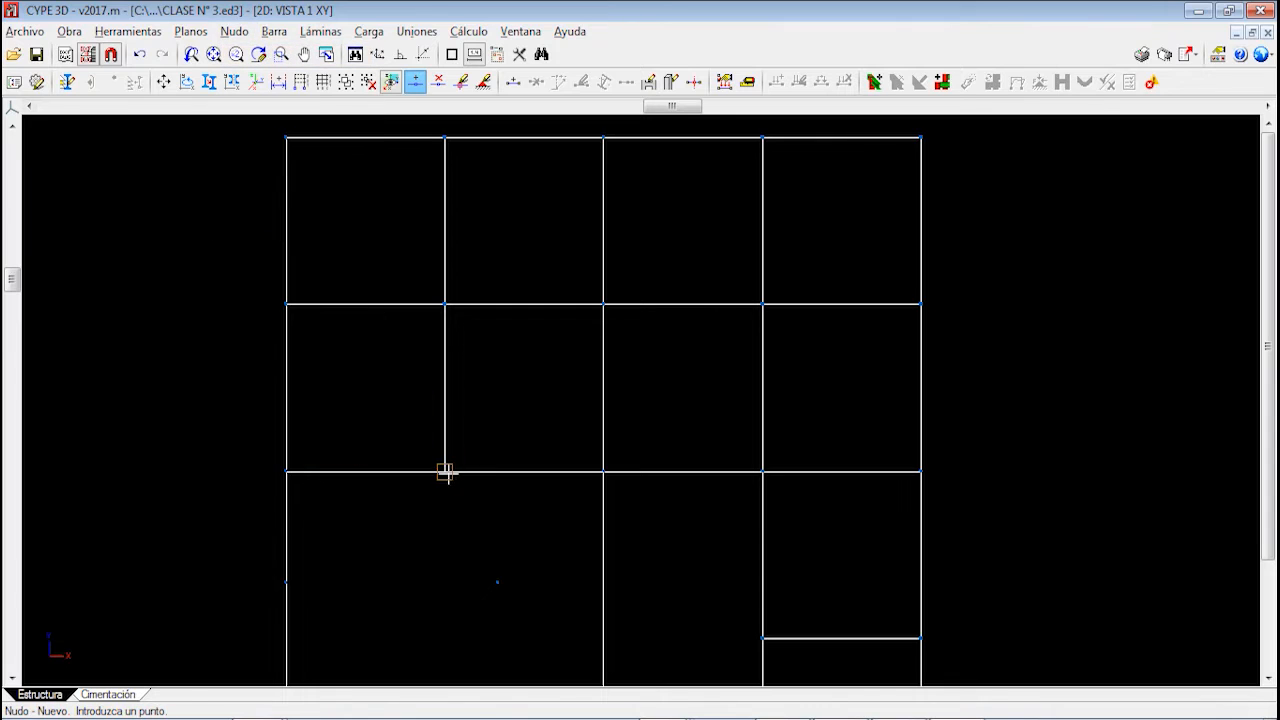
{"action": "scroll", "coordinate": [634, 391], "scroll_direction": "down", "scroll_amount": 1}
{"action": "scroll", "coordinate": [641, 393], "scroll_direction": "down", "scroll_amount": 1}
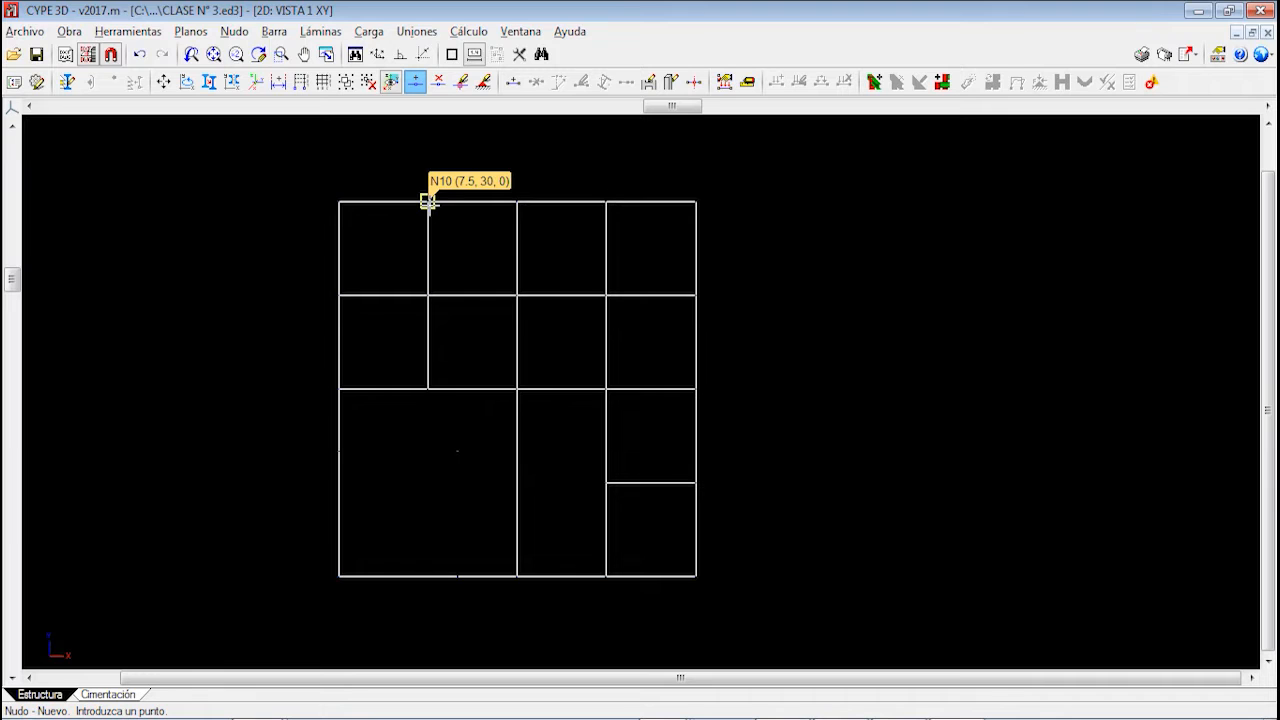
Switch to the 3D view and show the Líneas de referencia again
{"action": "left_click", "coordinate": [520, 31]}
{"action": "left_click", "coordinate": [552, 316]}
{"action": "scroll", "coordinate": [606, 357], "scroll_direction": "down", "scroll_amount": 5}
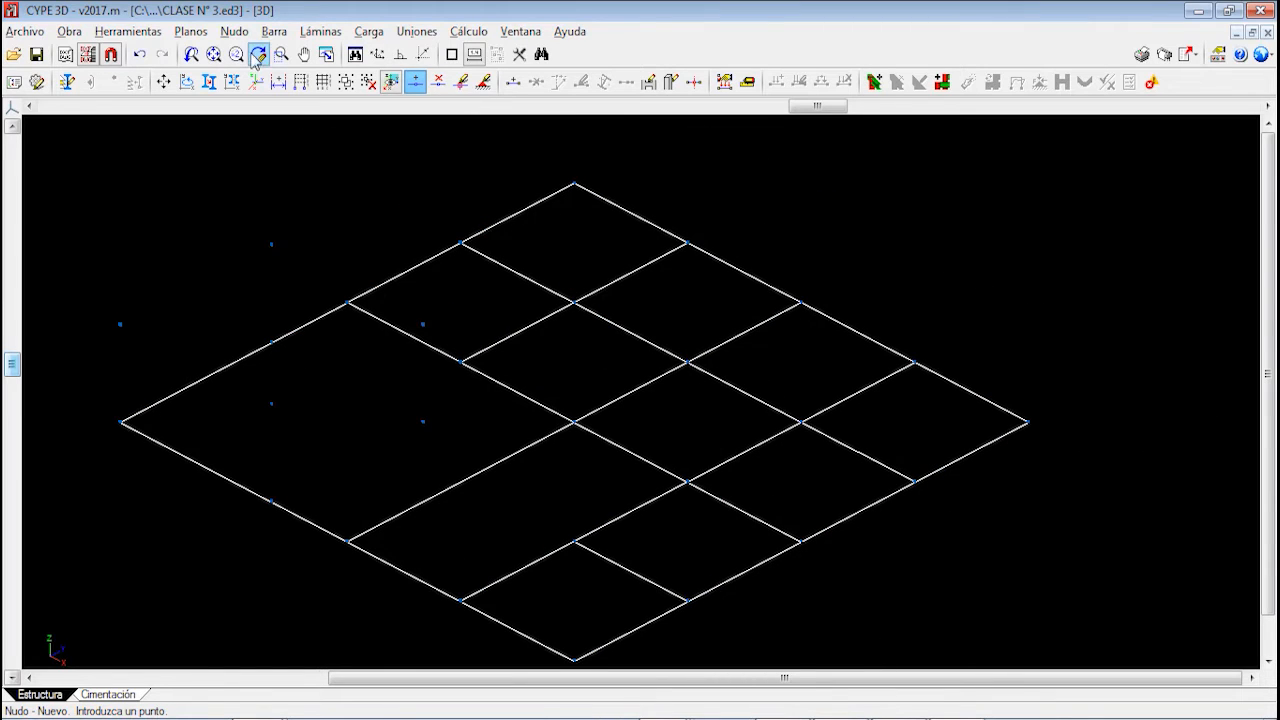
{"action": "left_click", "coordinate": [193, 31]}
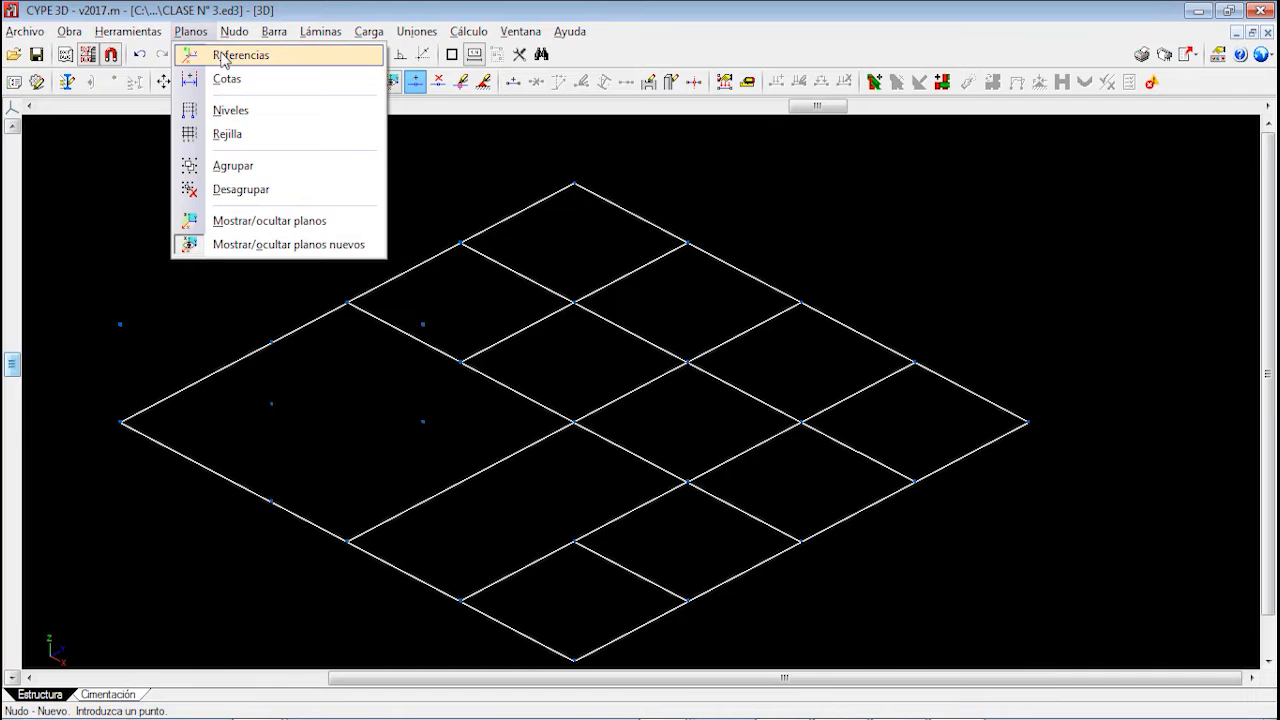
{"action": "left_click", "coordinate": [222, 52]}
{"action": "left_click", "coordinate": [545, 298]}
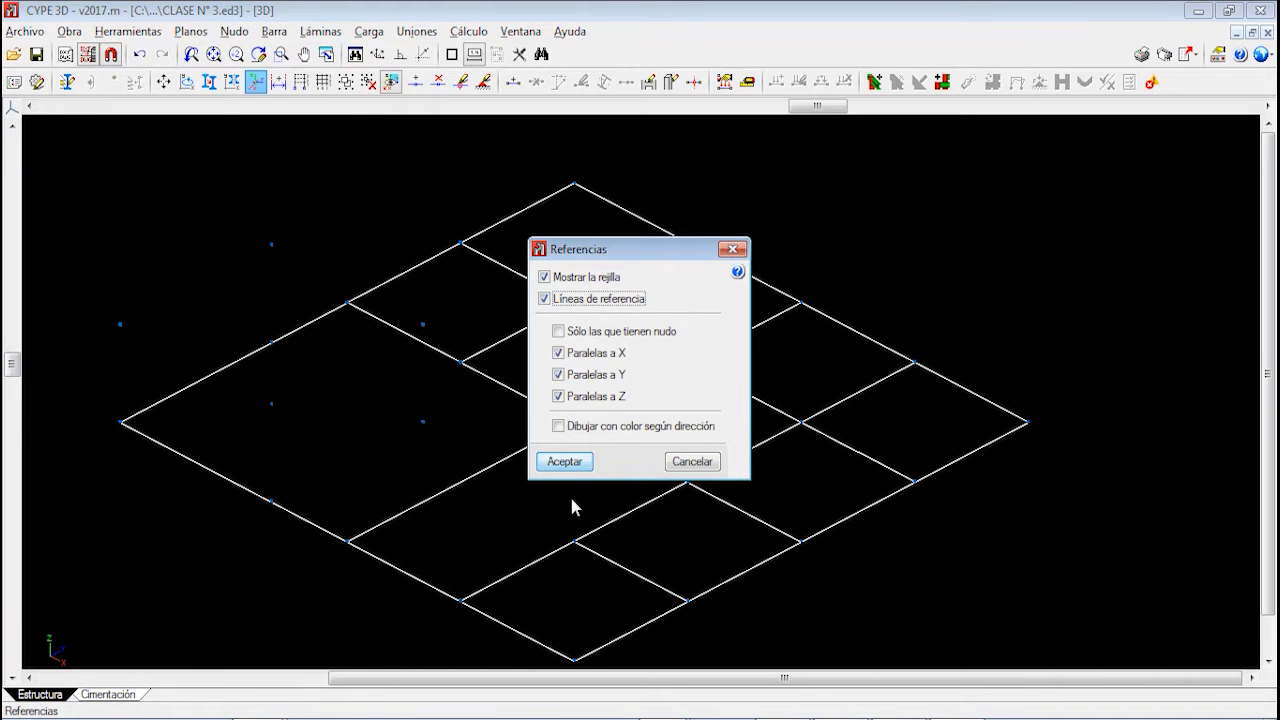
{"action": "left_click", "coordinate": [573, 461]}
Examine the nodes and the reference-line grid on both levels in the 3D view
{"action": "scroll", "coordinate": [635, 435], "scroll_direction": "down", "scroll_amount": 2}
{"action": "middle_click_drag", "start_coordinate": [635, 435], "coordinate": [693, 493]}
{"action": "scroll", "coordinate": [856, 403], "scroll_direction": "up", "scroll_amount": 1}
{"action": "middle_click_drag", "start_coordinate": [856, 403], "coordinate": [764, 409]}
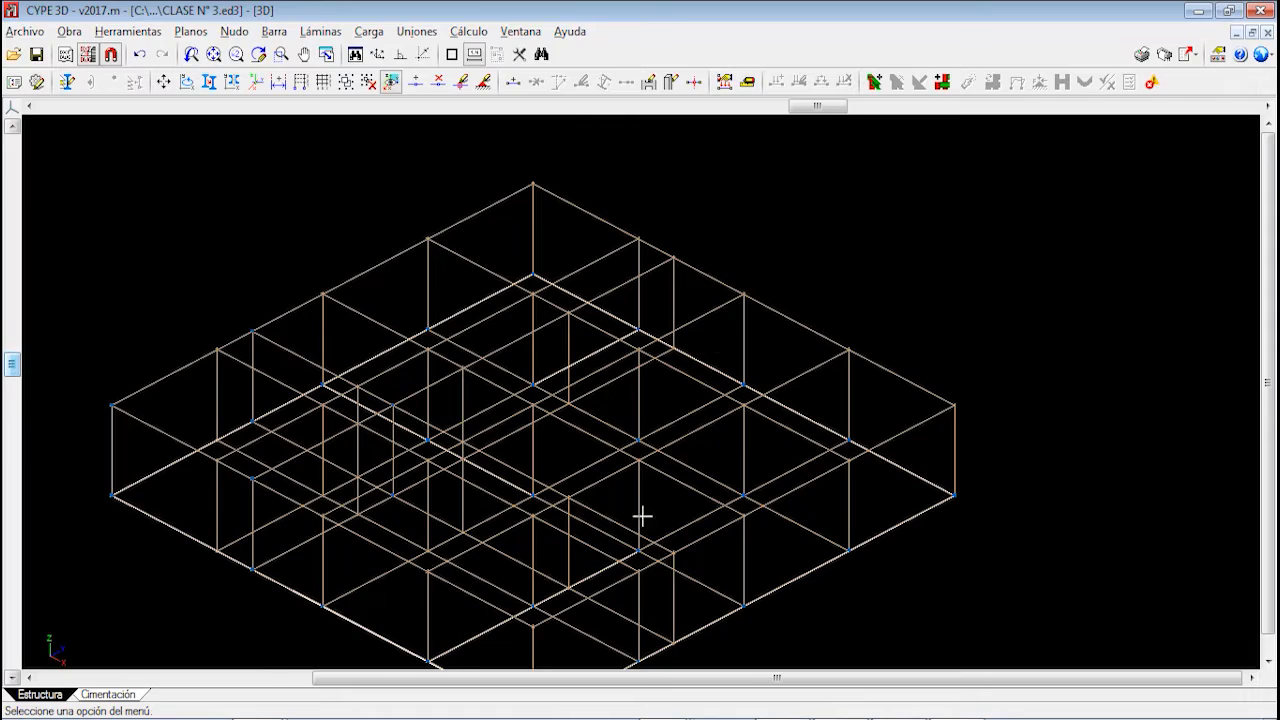
{"action": "middle_click_drag", "start_coordinate": [646, 522], "coordinate": [620, 363]}
{"action": "scroll", "coordinate": [611, 424], "scroll_direction": "down", "scroll_amount": 1}
{"action": "middle_click_drag", "start_coordinate": [611, 436], "coordinate": [658, 513]}
{"action": "scroll", "coordinate": [509, 364], "scroll_direction": "up", "scroll_amount": 1}
{"action": "middle_click_drag", "start_coordinate": [508, 348], "coordinate": [617, 383]}
{"action": "scroll", "coordinate": [610, 370], "scroll_direction": "up", "scroll_amount": 1}
{"action": "scroll", "coordinate": [777, 320], "scroll_direction": "up", "scroll_amount": 1}
{"action": "scroll", "coordinate": [751, 368], "scroll_direction": "up", "scroll_amount": 1}
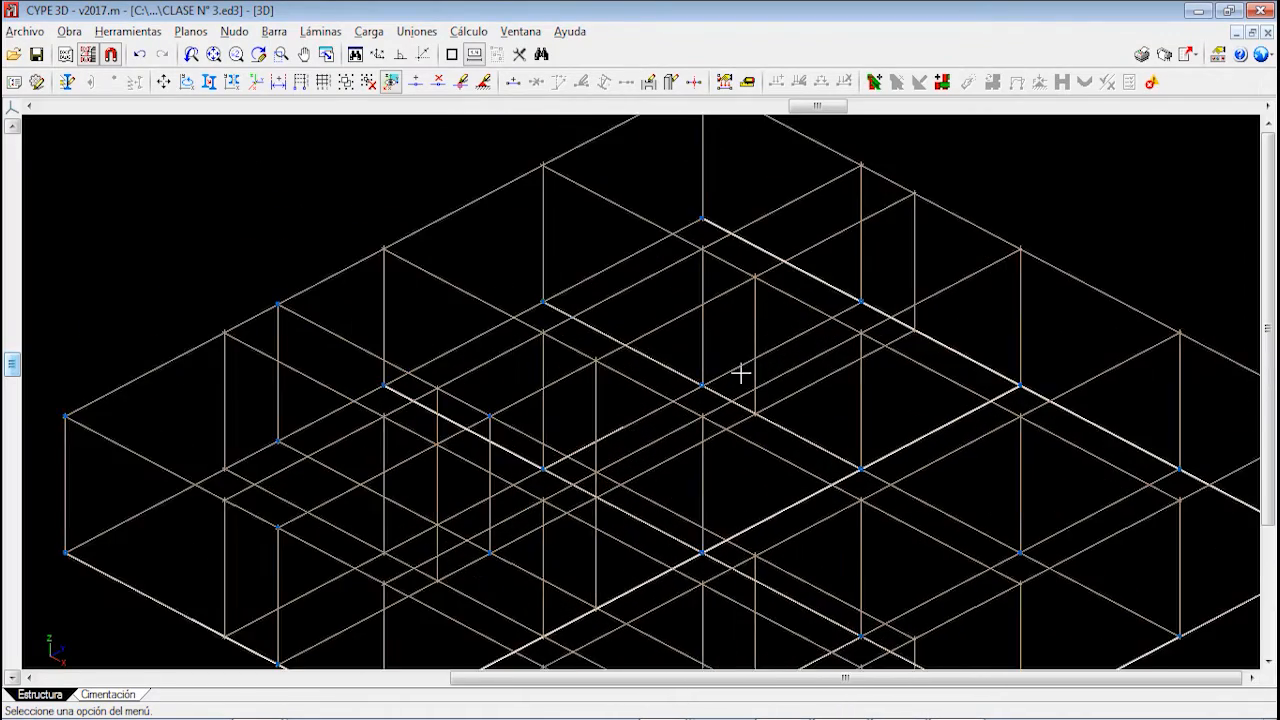
{"action": "scroll", "coordinate": [720, 382], "scroll_direction": "down", "scroll_amount": 5}
{"action": "scroll", "coordinate": [713, 405], "scroll_direction": "down", "scroll_amount": 4}
{"action": "middle_click_drag", "start_coordinate": [713, 408], "coordinate": [630, 347]}
{"action": "scroll", "coordinate": [709, 515], "scroll_direction": "up", "scroll_amount": 1}
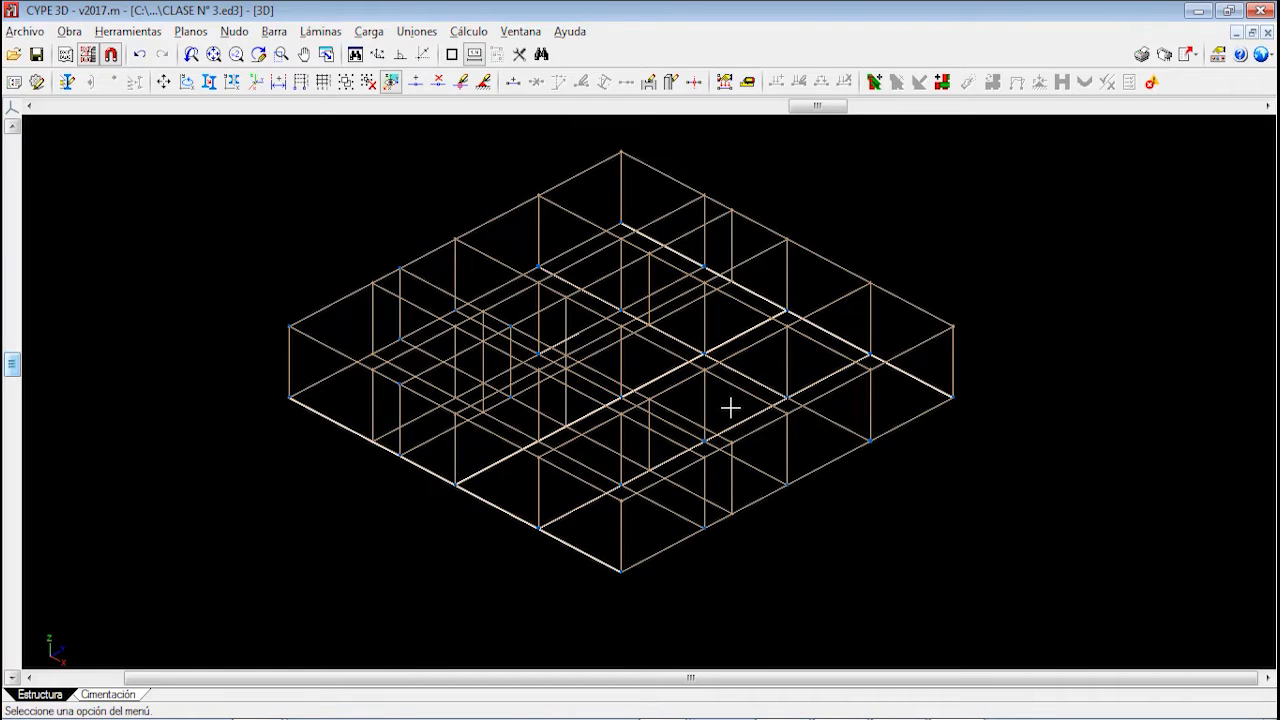
{"action": "middle_click_drag", "start_coordinate": [591, 441], "coordinate": [562, 471]}
{"action": "mouse_move", "coordinate": [503, 403]}
{"action": "middle_mouse_down"}
{"action": "mouse_move", "coordinate": [482, 398]}
{"action": "mouse_move", "coordinate": [523, 391]}
{"action": "middle_mouse_up"}
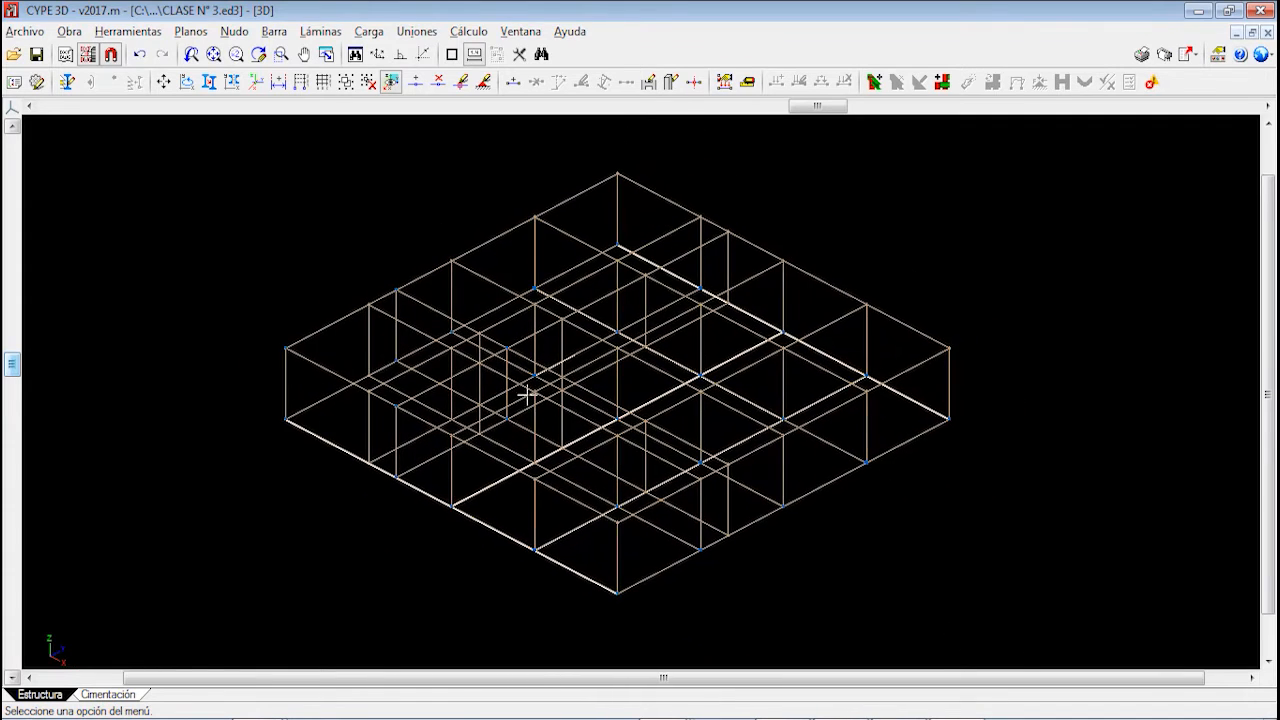
{"action": "middle_click_drag", "start_coordinate": [475, 332], "coordinate": [459, 426]}
{"action": "scroll", "coordinate": [496, 412], "scroll_direction": "down", "scroll_amount": 1}
{"action": "scroll", "coordinate": [595, 436], "scroll_direction": "down", "scroll_amount": 4}
{"action": "scroll", "coordinate": [595, 441], "scroll_direction": "up", "scroll_amount": 5}
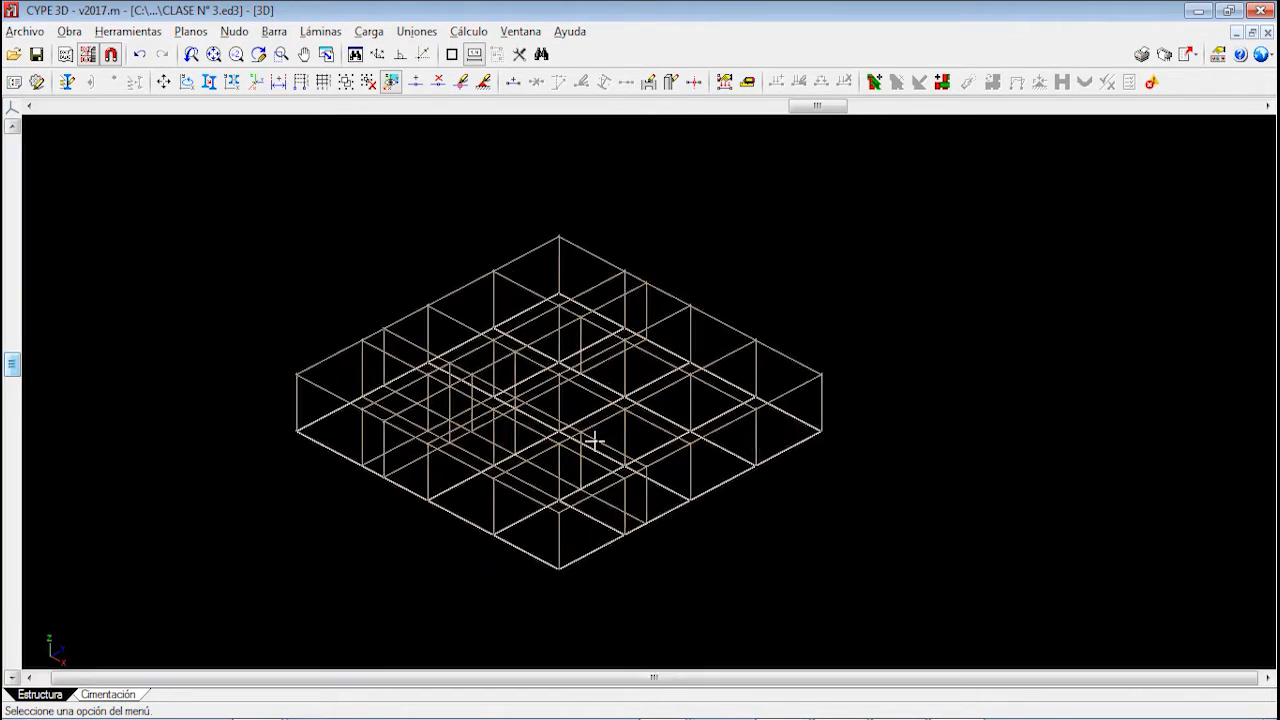
{"action": "scroll", "coordinate": [595, 441], "scroll_direction": "down", "scroll_amount": 4}
{"action": "scroll", "coordinate": [595, 441], "scroll_direction": "up", "scroll_amount": 3}
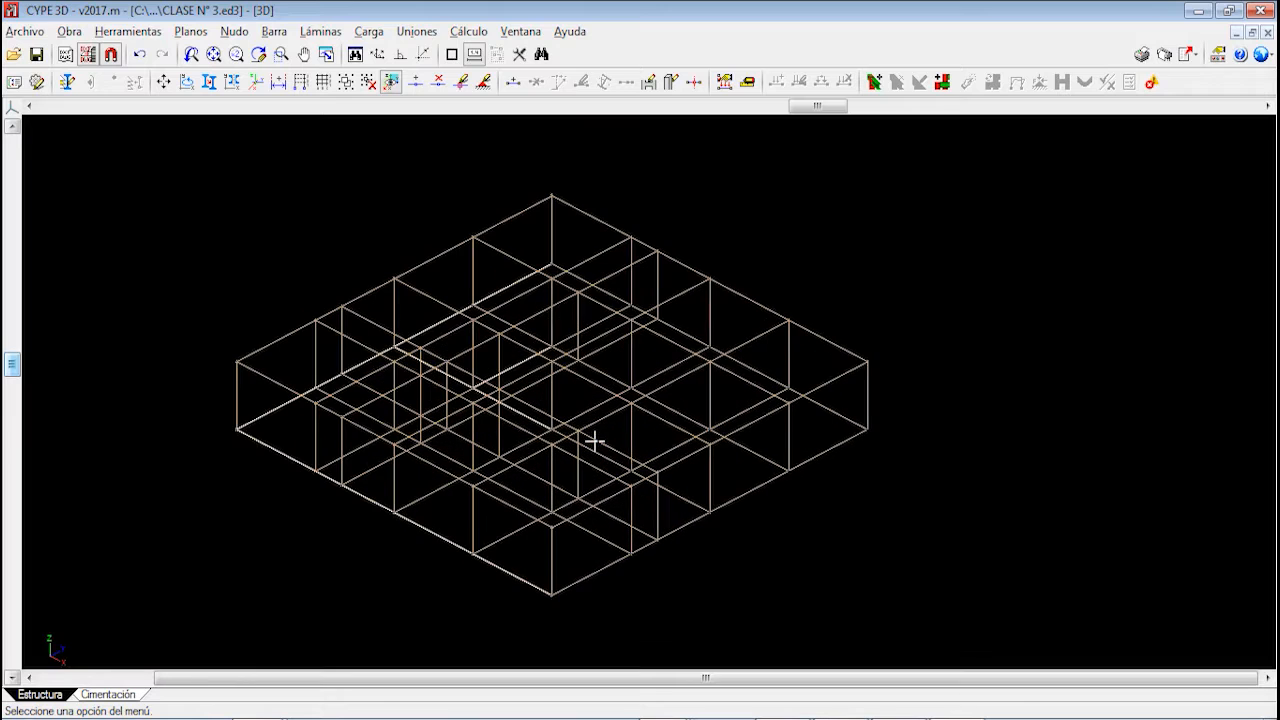
{"action": "scroll", "coordinate": [523, 437], "scroll_direction": "down", "scroll_amount": 1}
{"action": "middle_click_drag", "start_coordinate": [523, 437], "coordinate": [616, 408]}
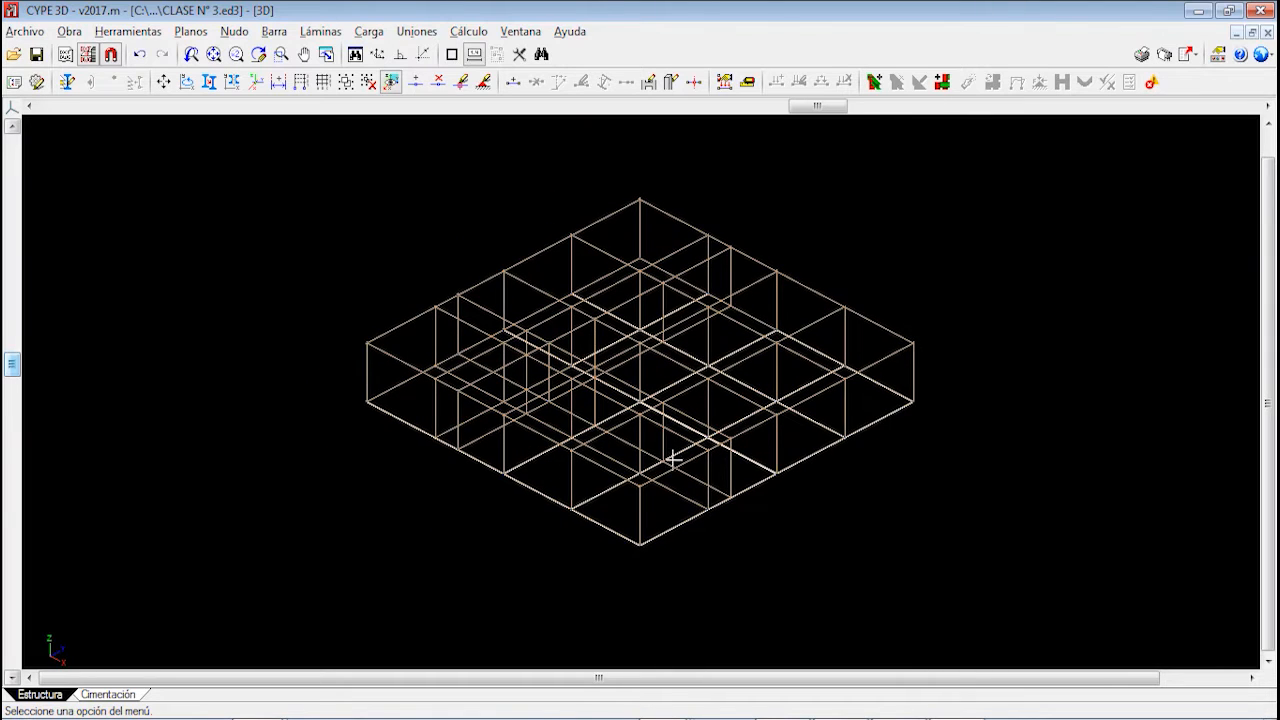
{"action": "scroll", "coordinate": [651, 394], "scroll_direction": "up", "scroll_amount": 1}
{"action": "scroll", "coordinate": [649, 394], "scroll_direction": "down", "scroll_amount": 2}
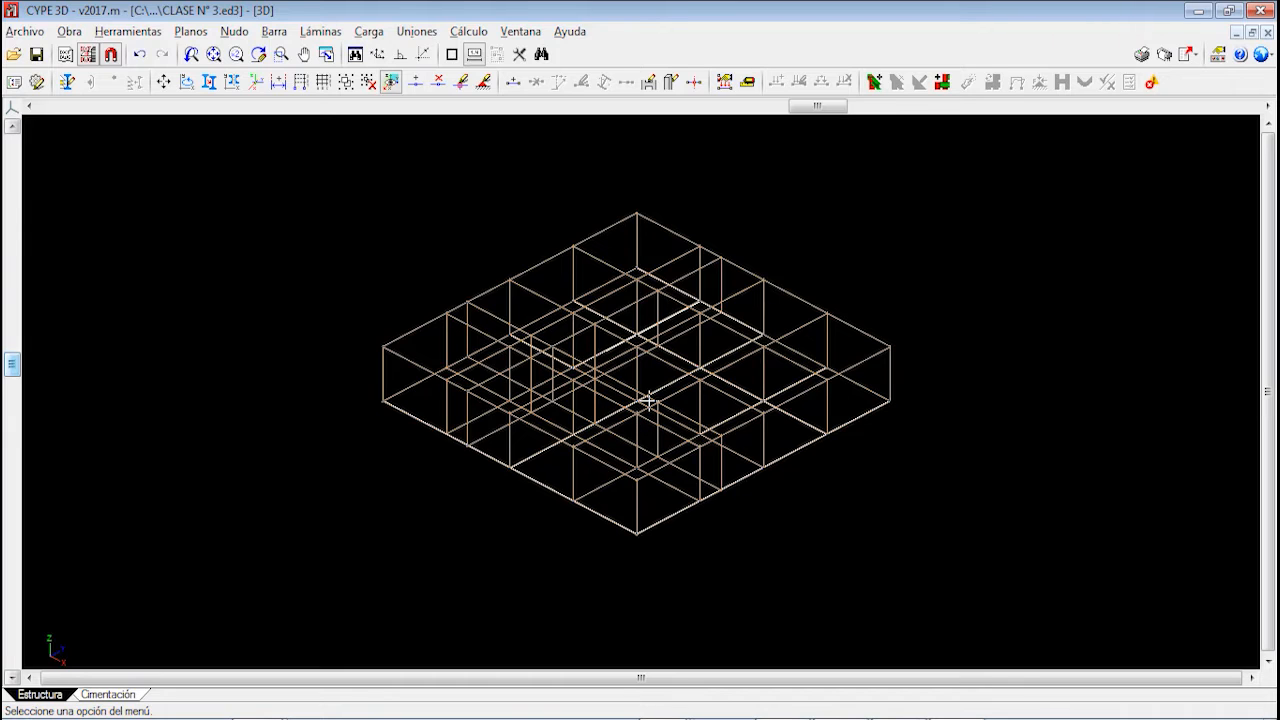
{"action": "middle_click_drag", "start_coordinate": [649, 401], "coordinate": [690, 383]}
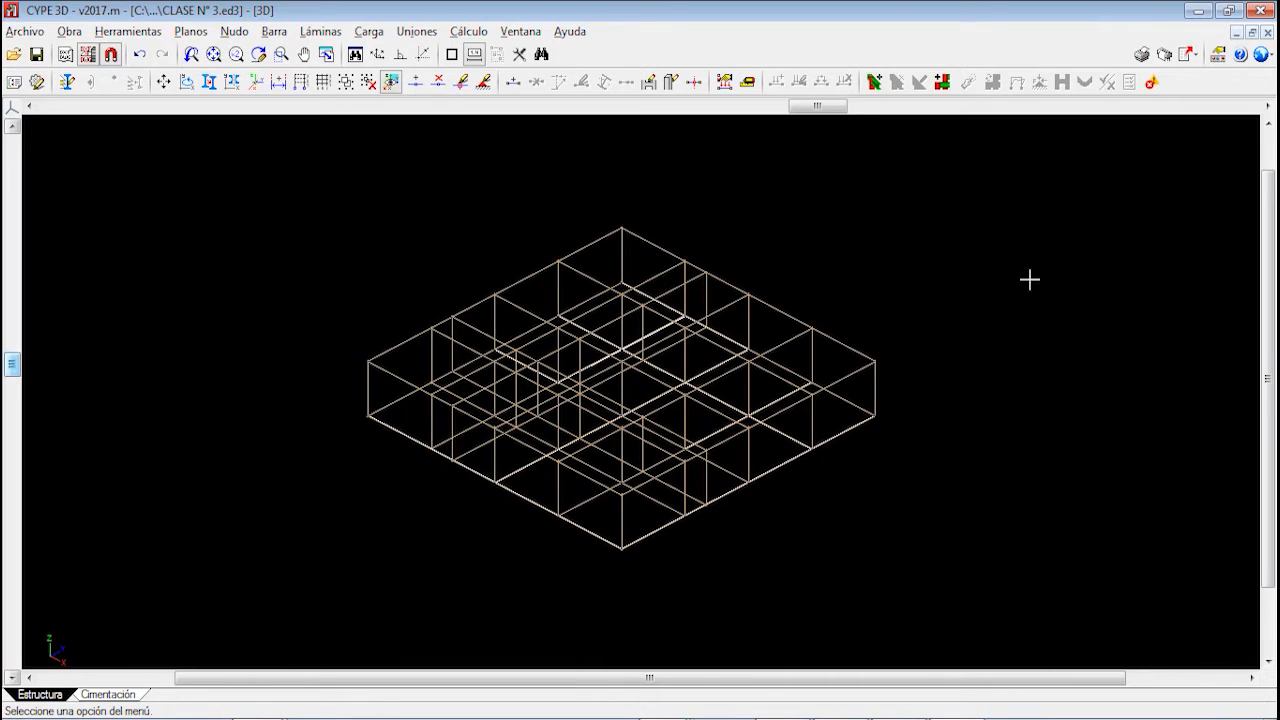
Rotate the 3D view sideways and down to a flatter viewing angle to inspect the reference-line box
{"action": "middle_click_drag", "start_coordinate": [640, 431], "coordinate": [523, 415]}
{"action": "mouse_move", "coordinate": [15, 368]}
{"action": "left_mouse_down"}
{"action": "mouse_move", "coordinate": [15, 322]}
{"action": "mouse_move", "coordinate": [15, 380]}
{"action": "mouse_move", "coordinate": [15, 364]}
{"action": "left_mouse_up"}
{"action": "mouse_move", "coordinate": [817, 113]}
{"action": "left_mouse_down"}
{"action": "mouse_move", "coordinate": [722, 119]}
{"action": "mouse_move", "coordinate": [893, 131]}
{"action": "mouse_move", "coordinate": [700, 125]}
{"action": "mouse_move", "coordinate": [798, 125]}
{"action": "left_mouse_up"}
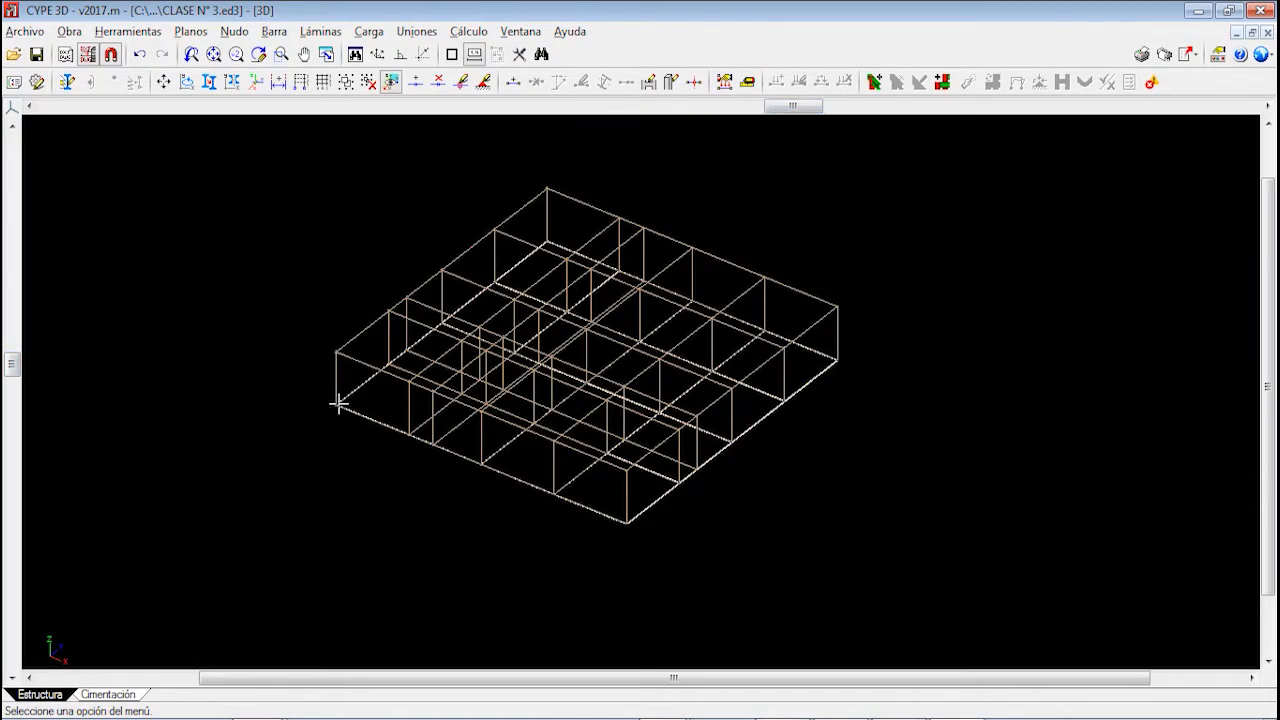
{"action": "left_click_drag", "start_coordinate": [12, 363], "coordinate": [32, 394]}
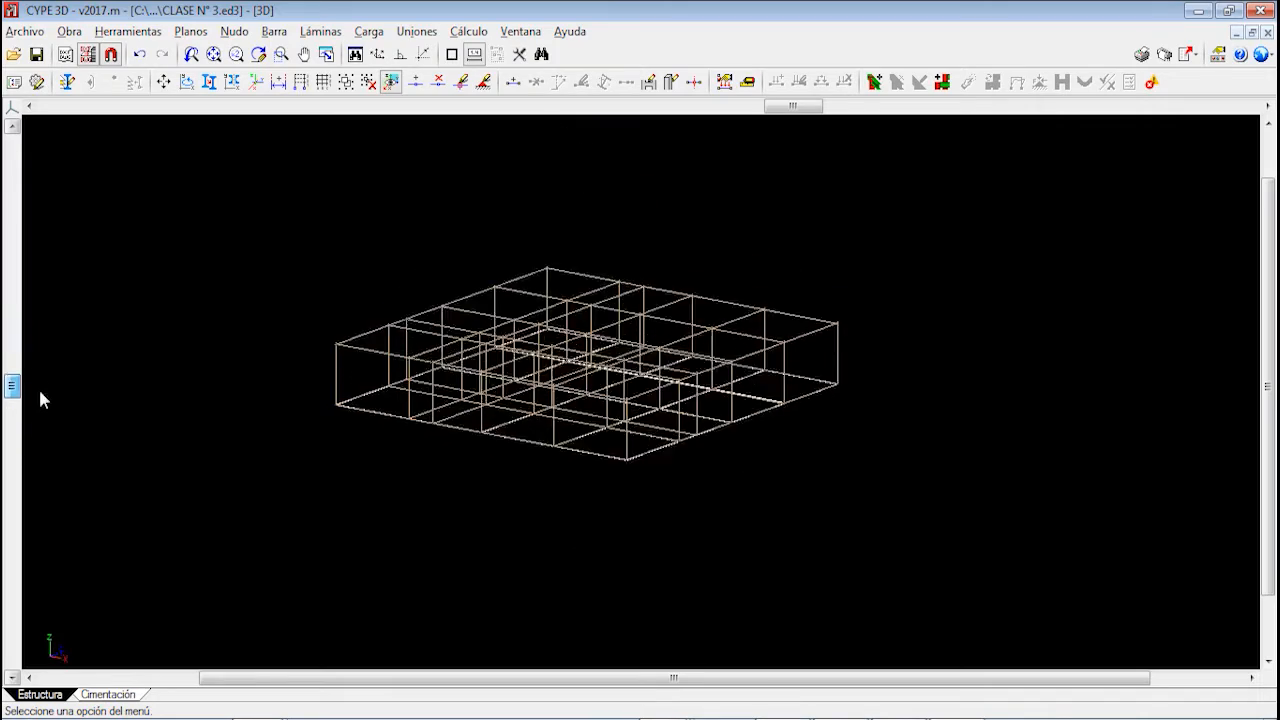
Examine the two-level reference-line grid in the 3D view from a steeper angle
{"action": "left_click_drag", "start_coordinate": [497, 678], "coordinate": [625, 675]}
{"action": "left_click_drag", "start_coordinate": [387, 685], "coordinate": [579, 682]}
{"action": "left_click_drag", "start_coordinate": [1270, 490], "coordinate": [1270, 450]}
{"action": "scroll", "coordinate": [549, 451], "scroll_direction": "down", "scroll_amount": 2}
{"action": "middle_click_drag", "start_coordinate": [547, 450], "coordinate": [674, 450]}
{"action": "scroll", "coordinate": [570, 457], "scroll_direction": "up", "scroll_amount": 1}
{"action": "scroll", "coordinate": [570, 457], "scroll_direction": "up", "scroll_amount": 2}
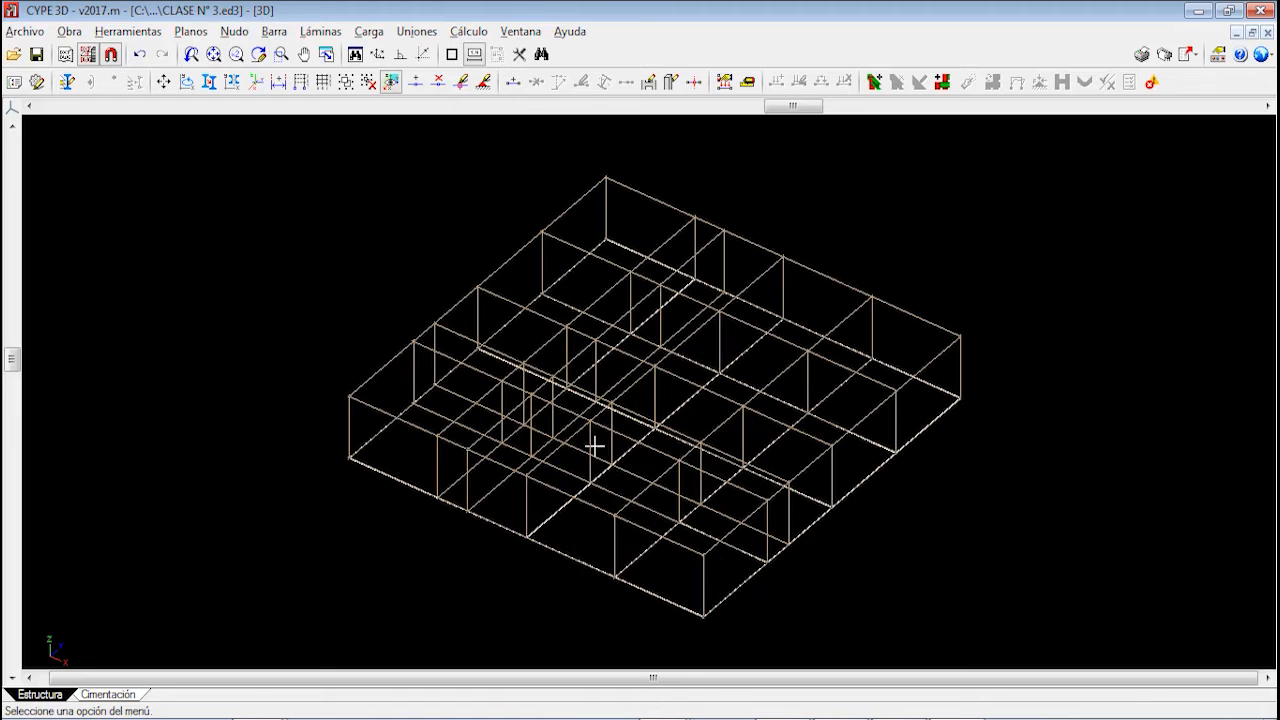
{"action": "mouse_move", "coordinate": [12, 358]}
{"action": "left_mouse_down"}
{"action": "mouse_move", "coordinate": [12, 370]}
{"action": "mouse_move", "coordinate": [12, 345]}
{"action": "mouse_move", "coordinate": [19, 378]}
{"action": "mouse_move", "coordinate": [21, 365]}
{"action": "left_mouse_up"}
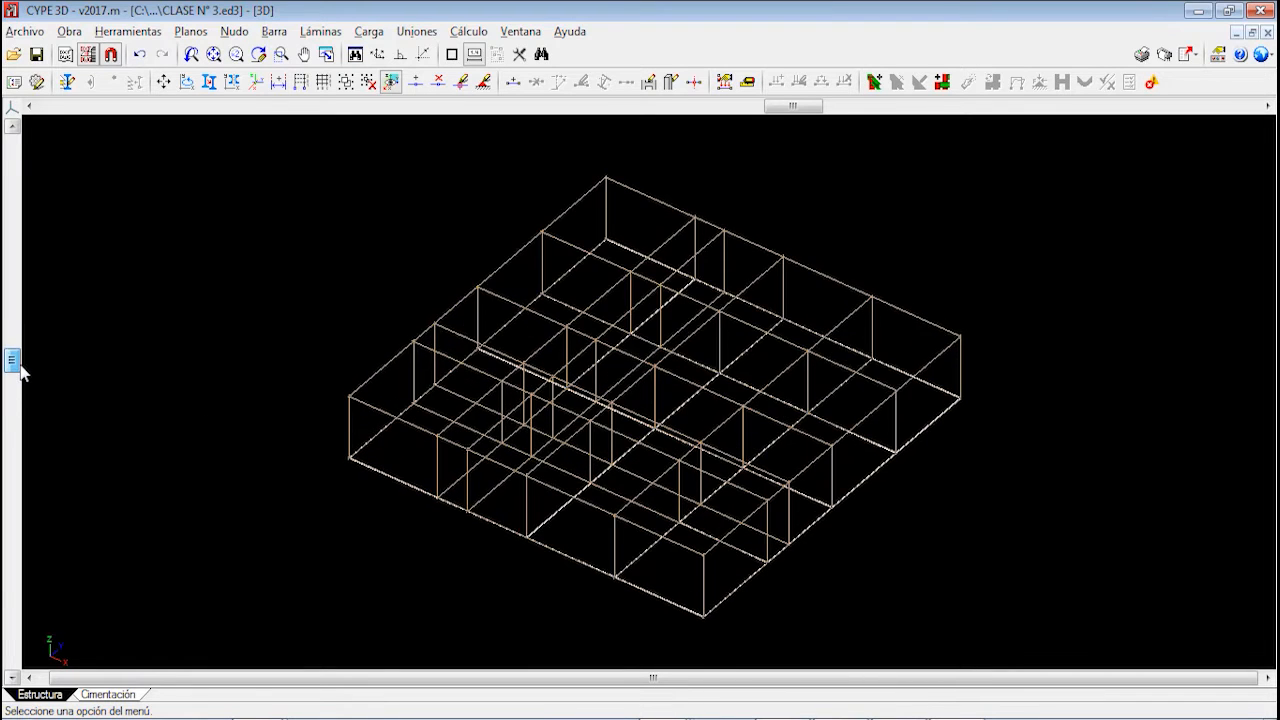
{"action": "scroll", "coordinate": [664, 378], "scroll_direction": "down", "scroll_amount": 1}
{"action": "middle_click_drag", "start_coordinate": [647, 351], "coordinate": [643, 331]}
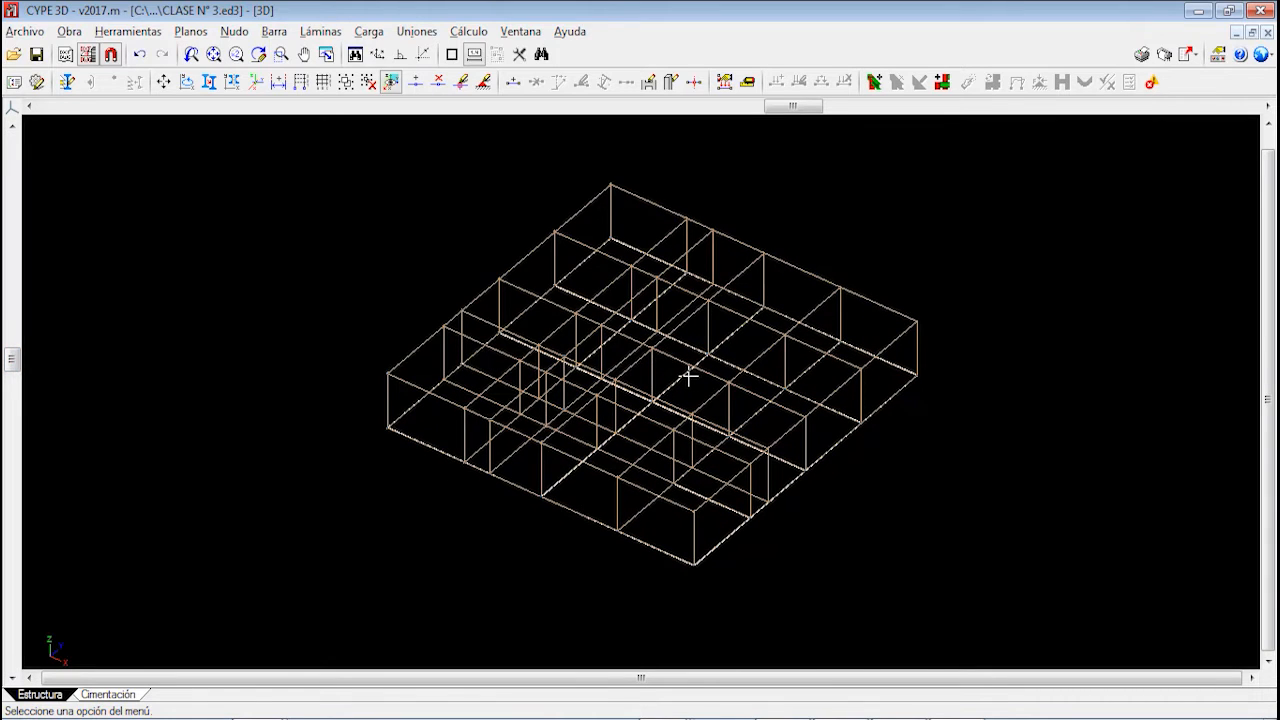
{"action": "middle_click_drag", "start_coordinate": [567, 295], "coordinate": [513, 292]}
{"action": "middle_click_drag", "start_coordinate": [711, 375], "coordinate": [733, 356]}
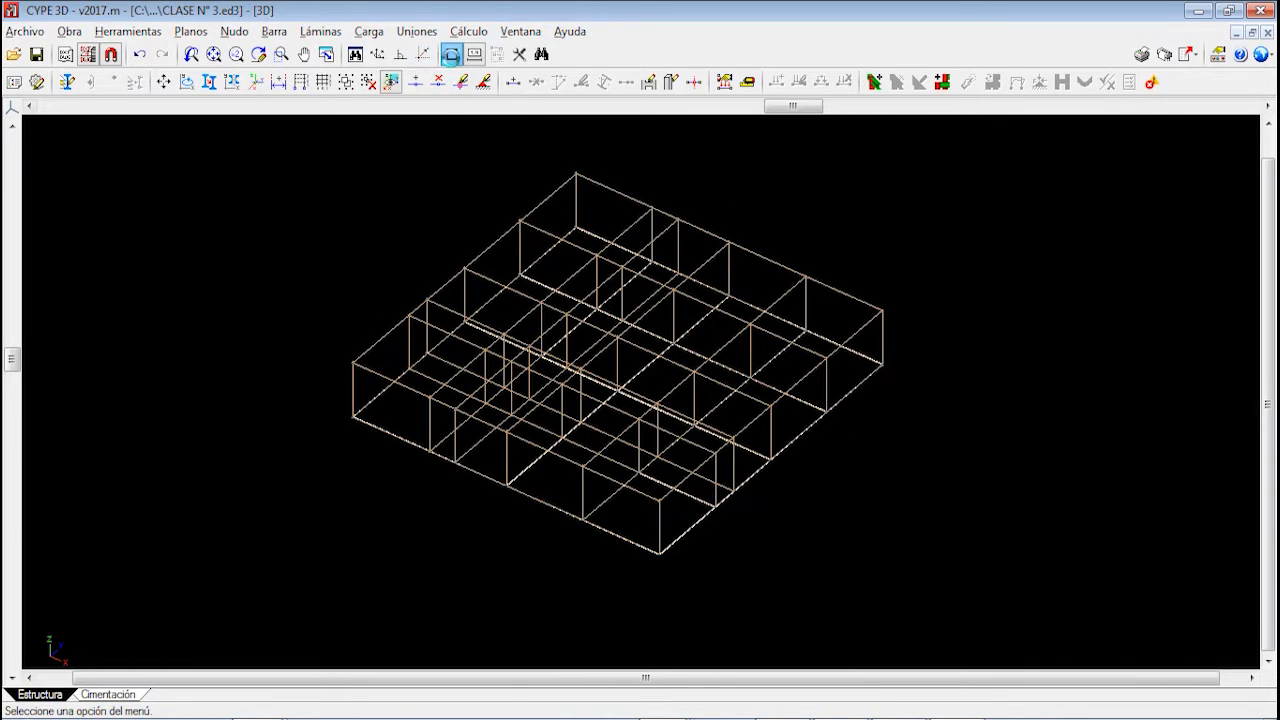
Review the options in Referencias a objetos and the template snap settings in Selección de capturas without changing them
{"action": "left_click", "coordinate": [452, 54]}
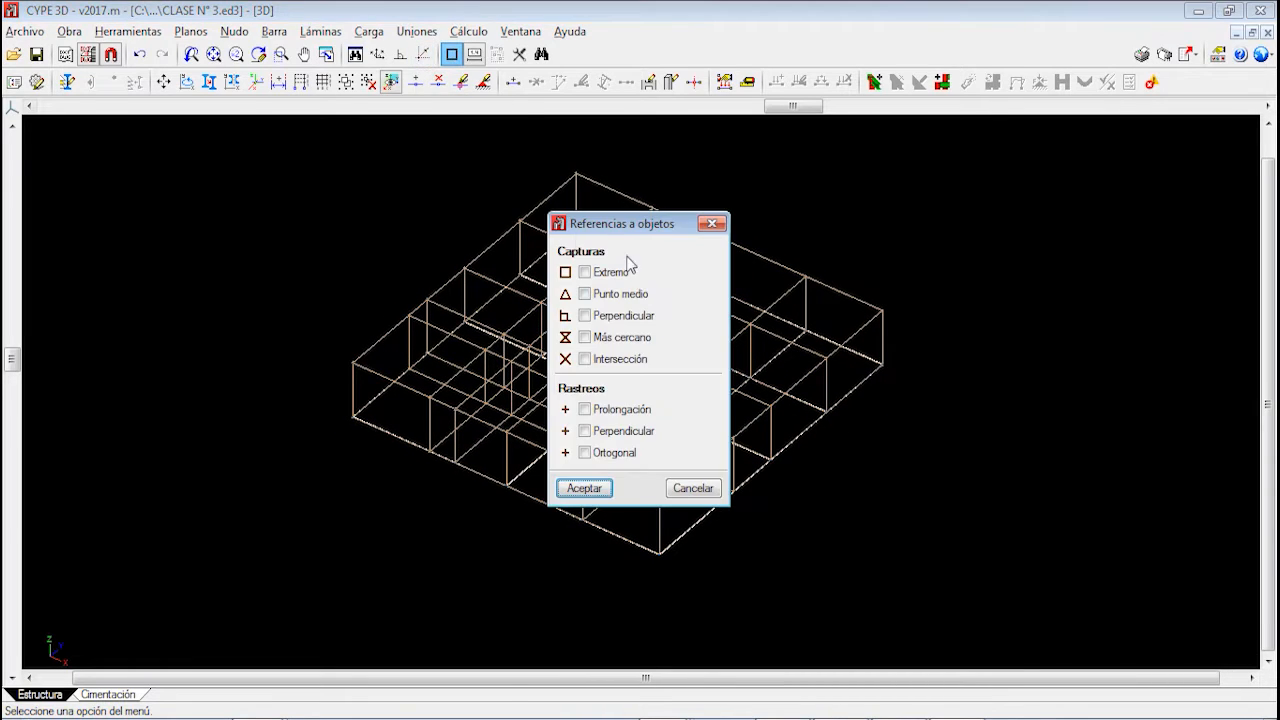
{"action": "left_click", "coordinate": [711, 224]}
{"action": "left_click", "coordinate": [109, 55]}
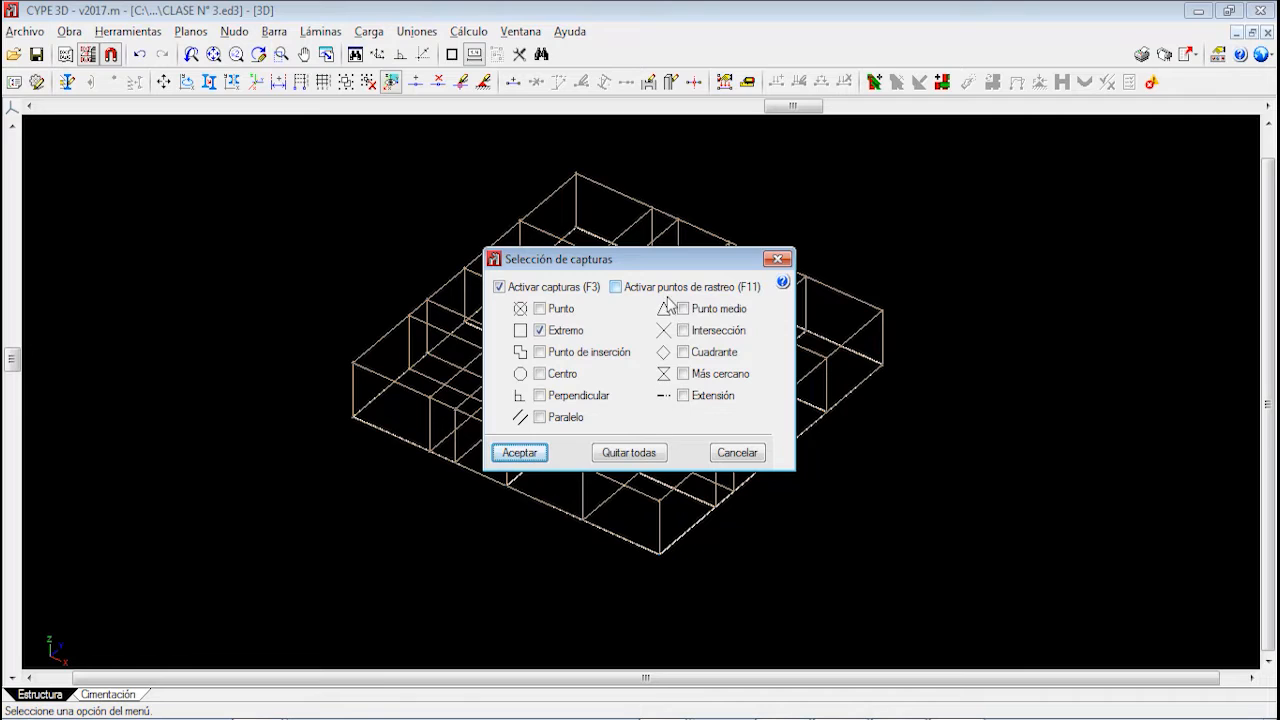
{"action": "left_click", "coordinate": [777, 259]}
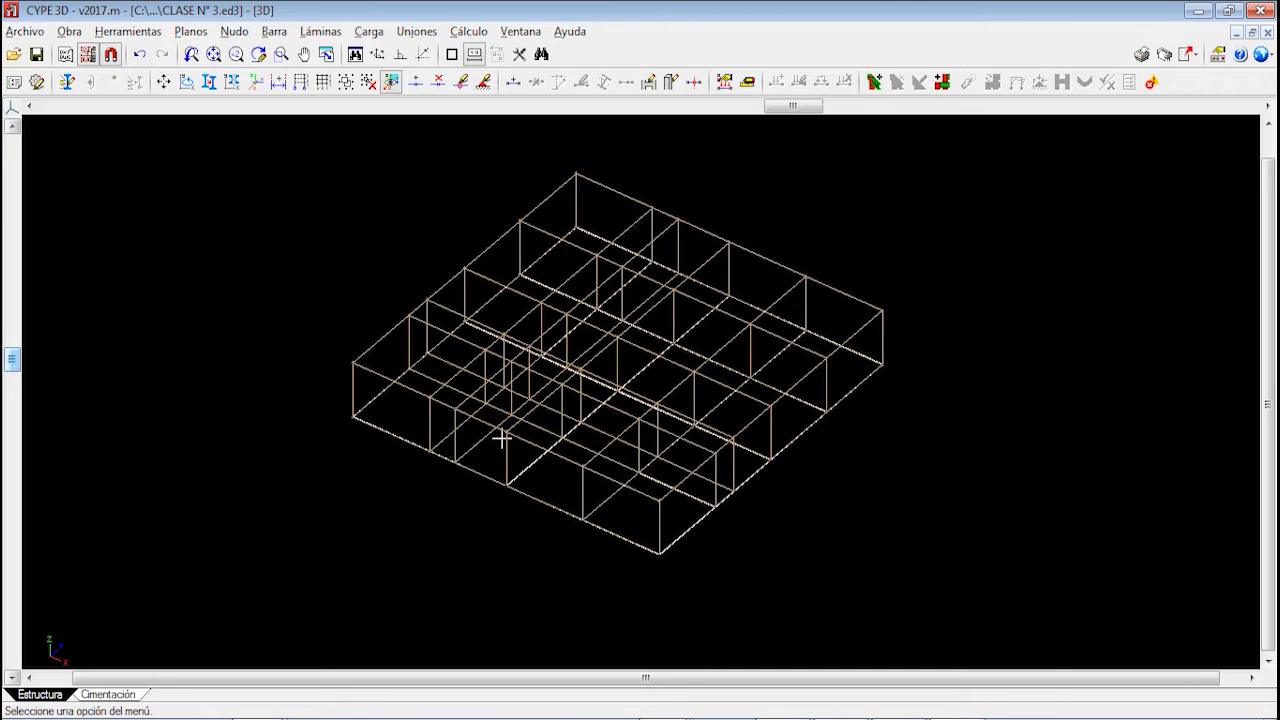
Delete all the nodes of the model on both levels, leaving only the template drawing
{"action": "scroll", "coordinate": [580, 386], "scroll_direction": "down", "scroll_amount": 2}
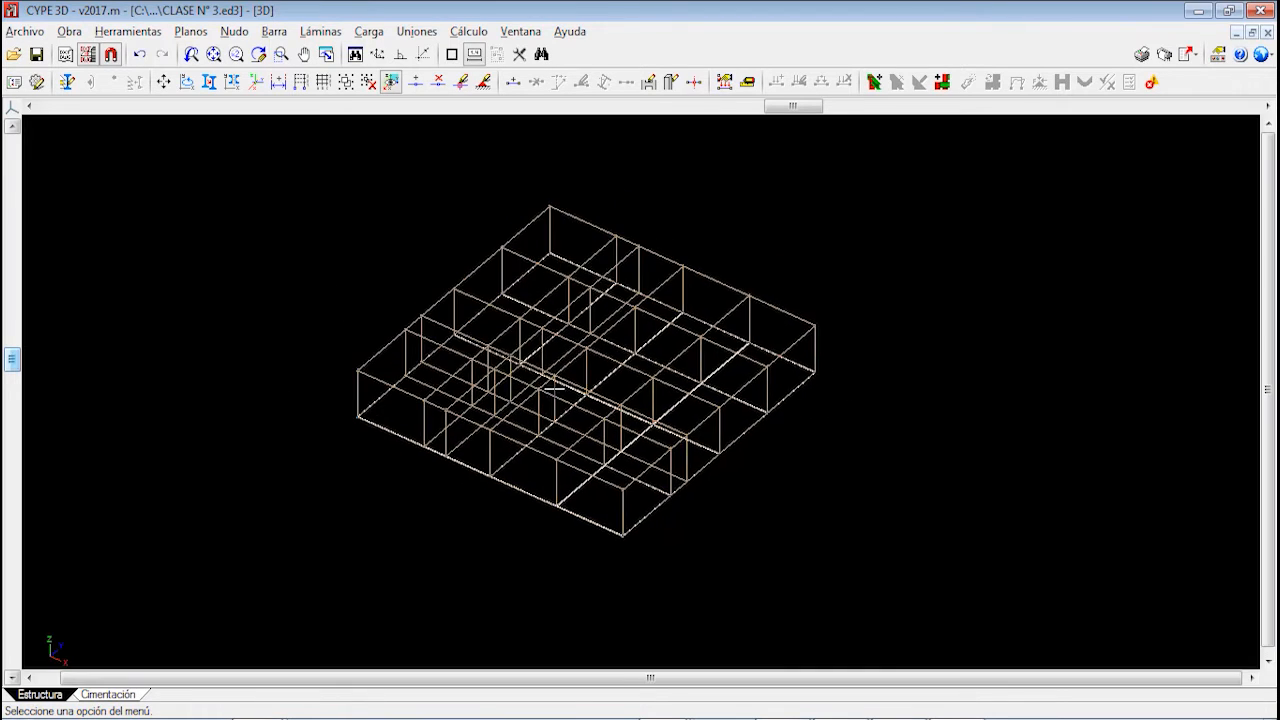
{"action": "scroll", "coordinate": [655, 412], "scroll_direction": "down", "scroll_amount": 1}
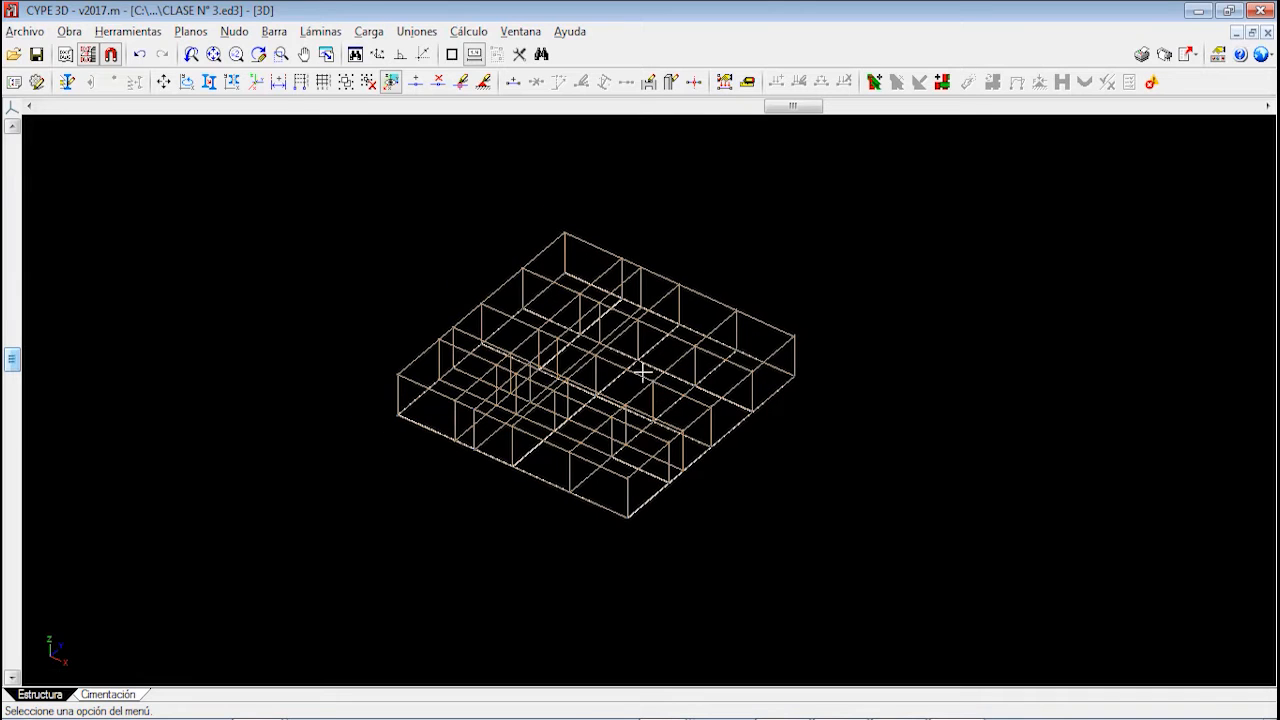
{"action": "left_click", "coordinate": [234, 31]}
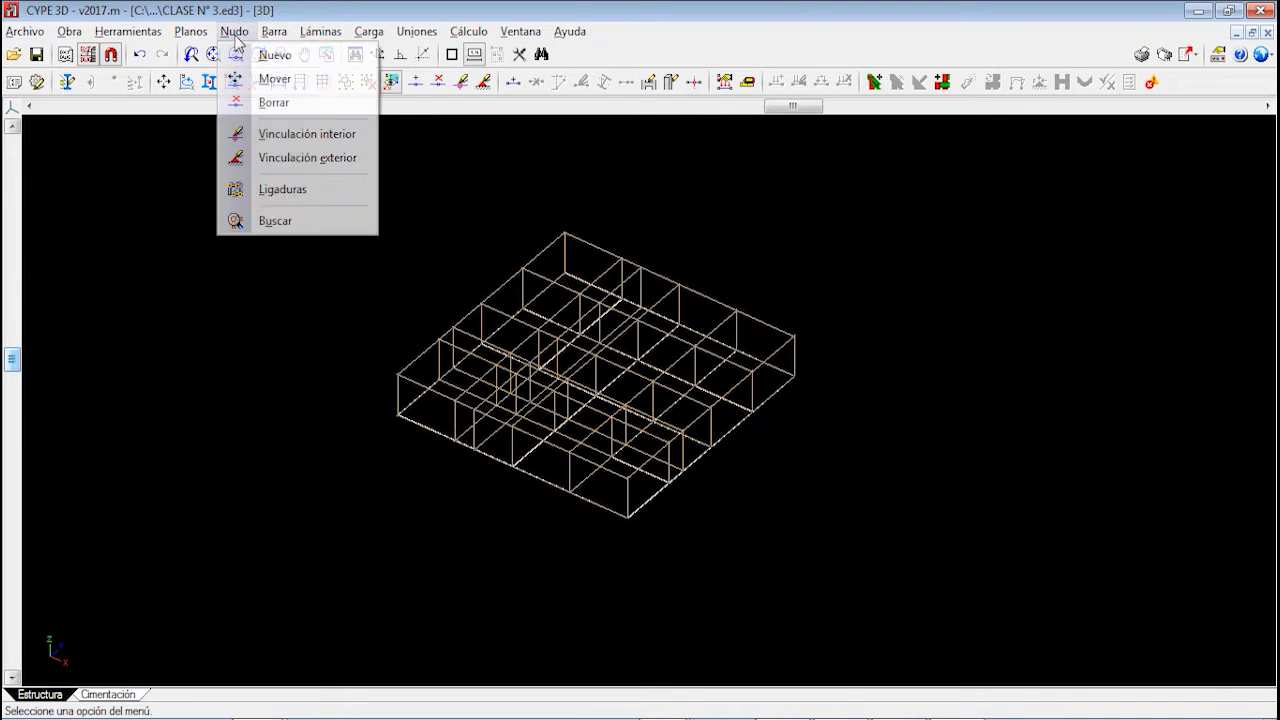
{"action": "left_click", "coordinate": [272, 103]}
{"action": "left_click", "coordinate": [892, 582]}
{"action": "left_click", "coordinate": [269, 243]}
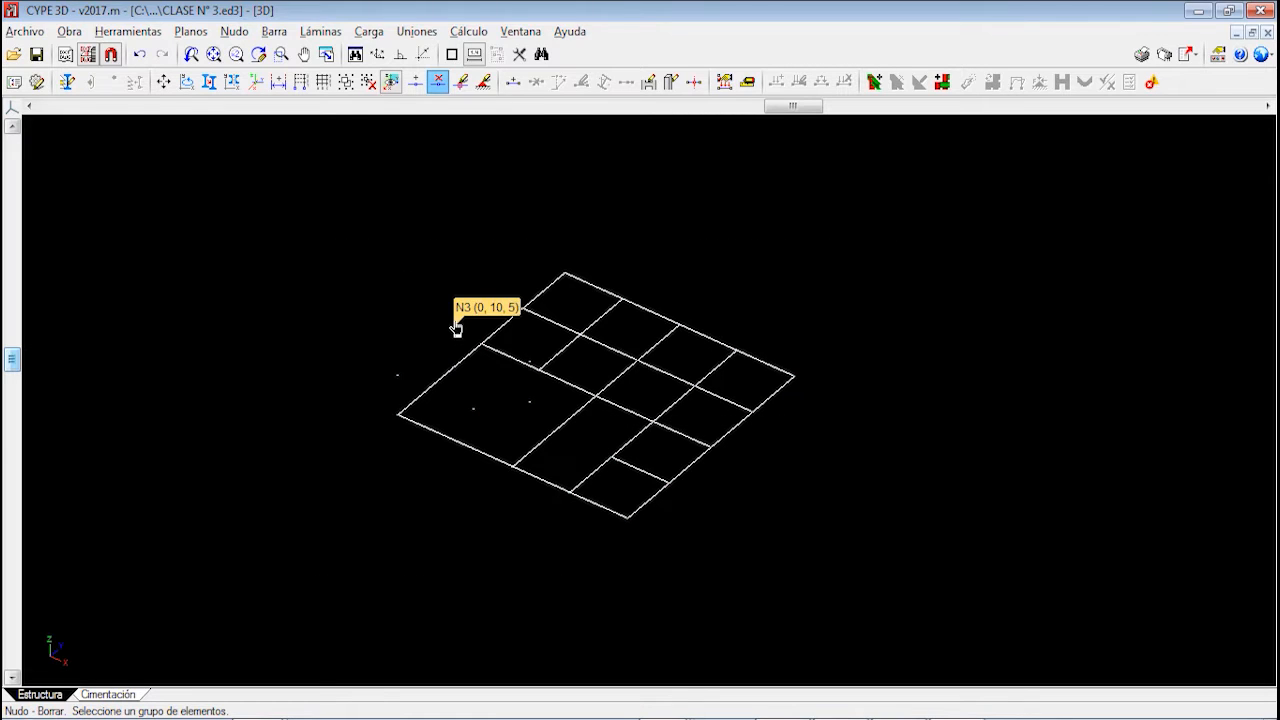
{"action": "left_click", "coordinate": [892, 574]}
{"action": "left_click", "coordinate": [274, 210]}
{"action": "right_click", "coordinate": [269, 207]}
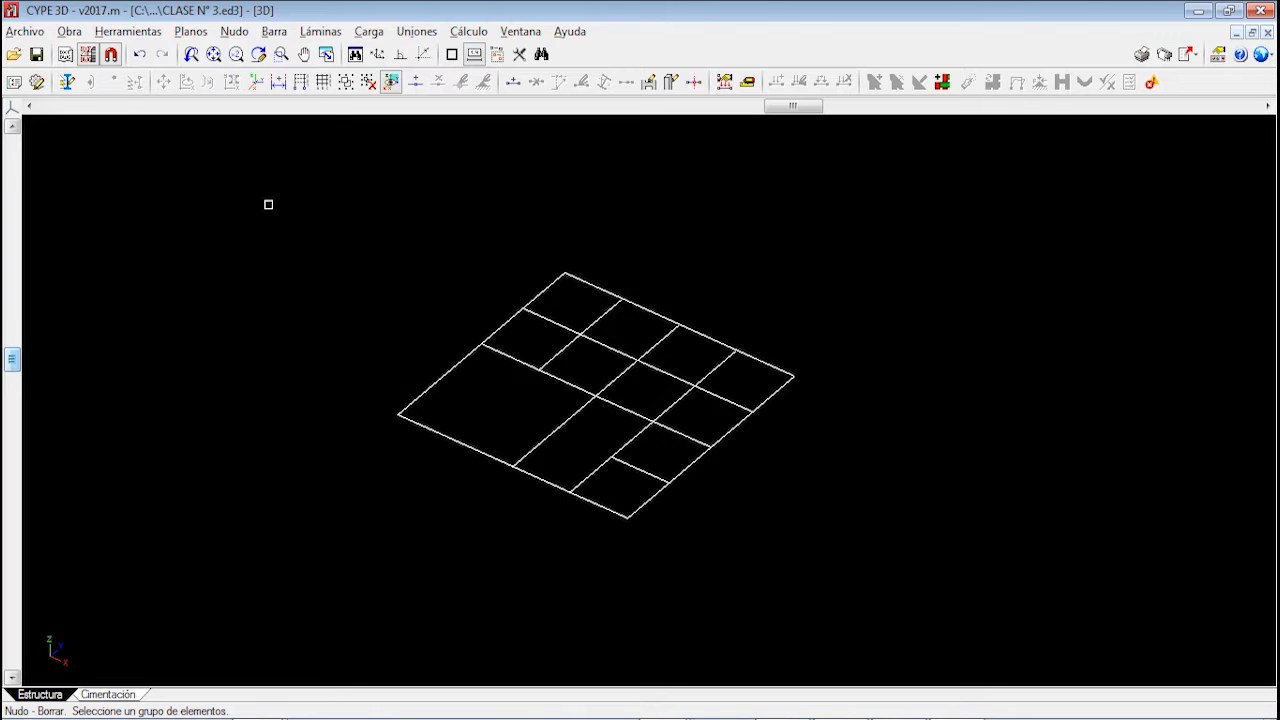
Remove the CLASE Nº 3.dwg template from the list of template views and accept the change
{"action": "scroll", "coordinate": [645, 397], "scroll_direction": "down", "scroll_amount": 1}
{"action": "middle_click_drag", "start_coordinate": [645, 397], "coordinate": [575, 416]}
{"action": "scroll", "coordinate": [547, 404], "scroll_direction": "up", "scroll_amount": 2}
{"action": "scroll", "coordinate": [547, 404], "scroll_direction": "down", "scroll_amount": 2}
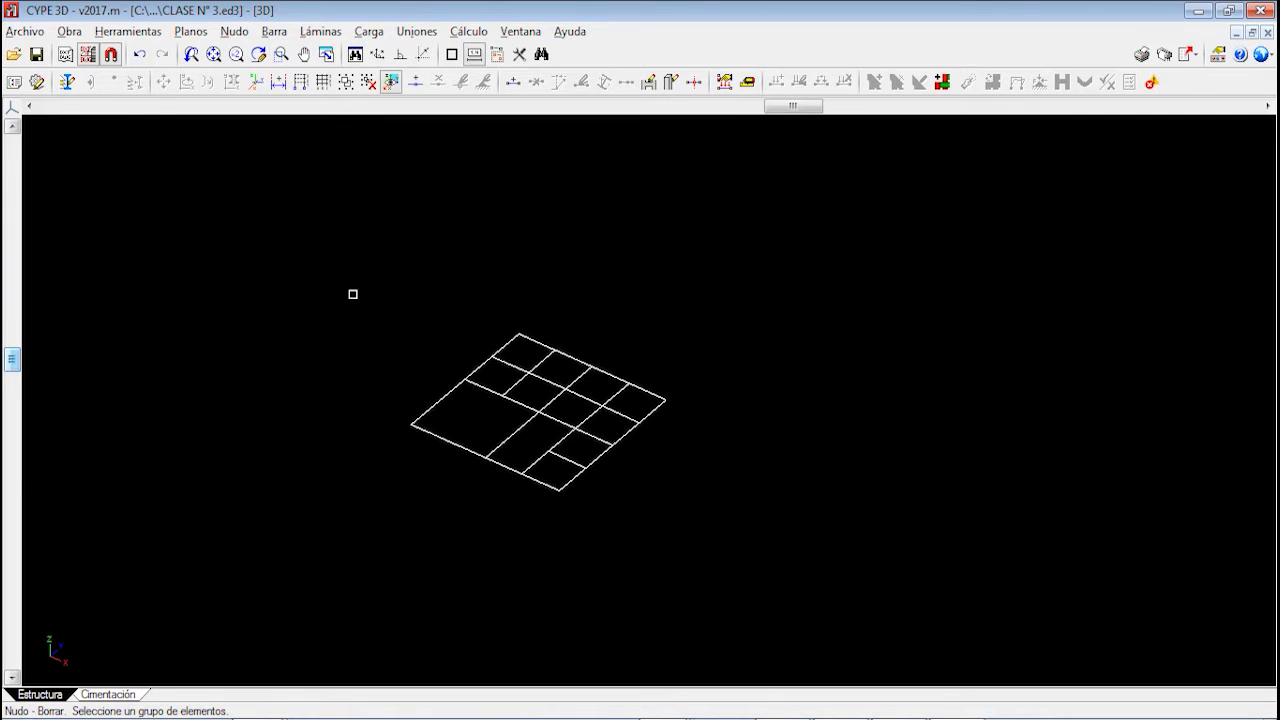
{"action": "left_click", "coordinate": [66, 55]}
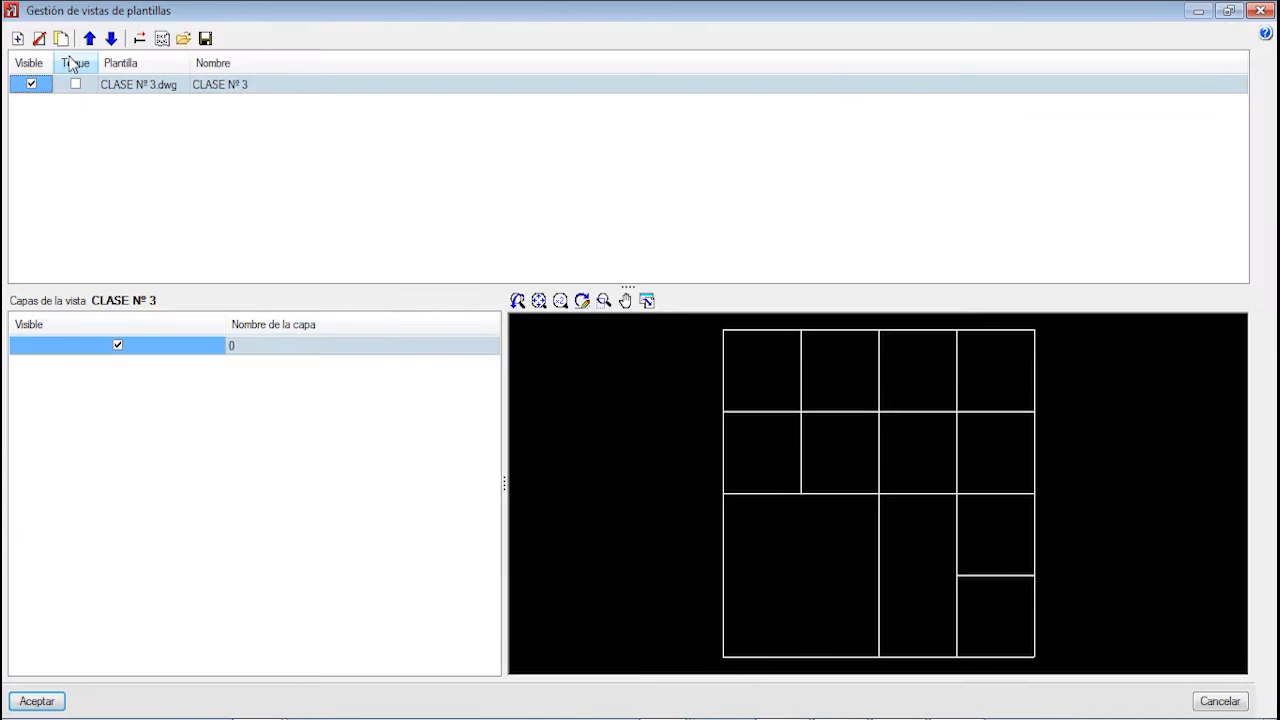
{"action": "left_click", "coordinate": [40, 38]}
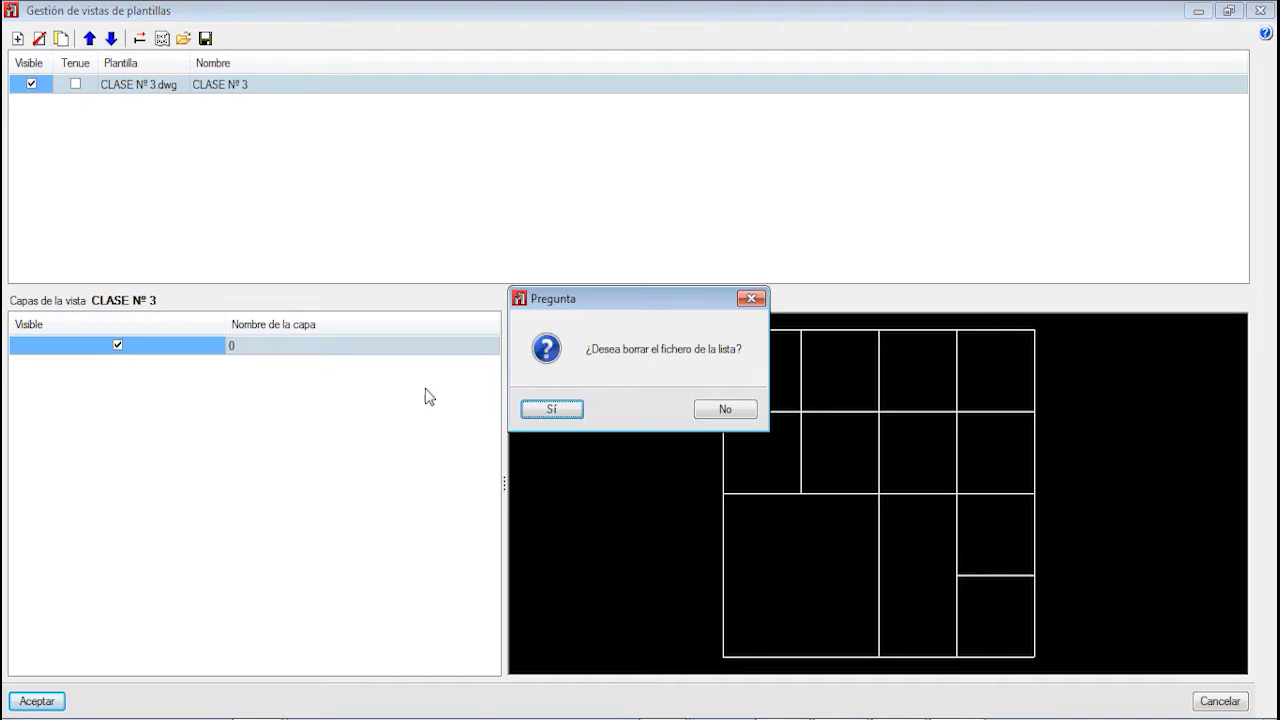
{"action": "left_click", "coordinate": [548, 409]}
{"action": "left_click", "coordinate": [38, 701]}
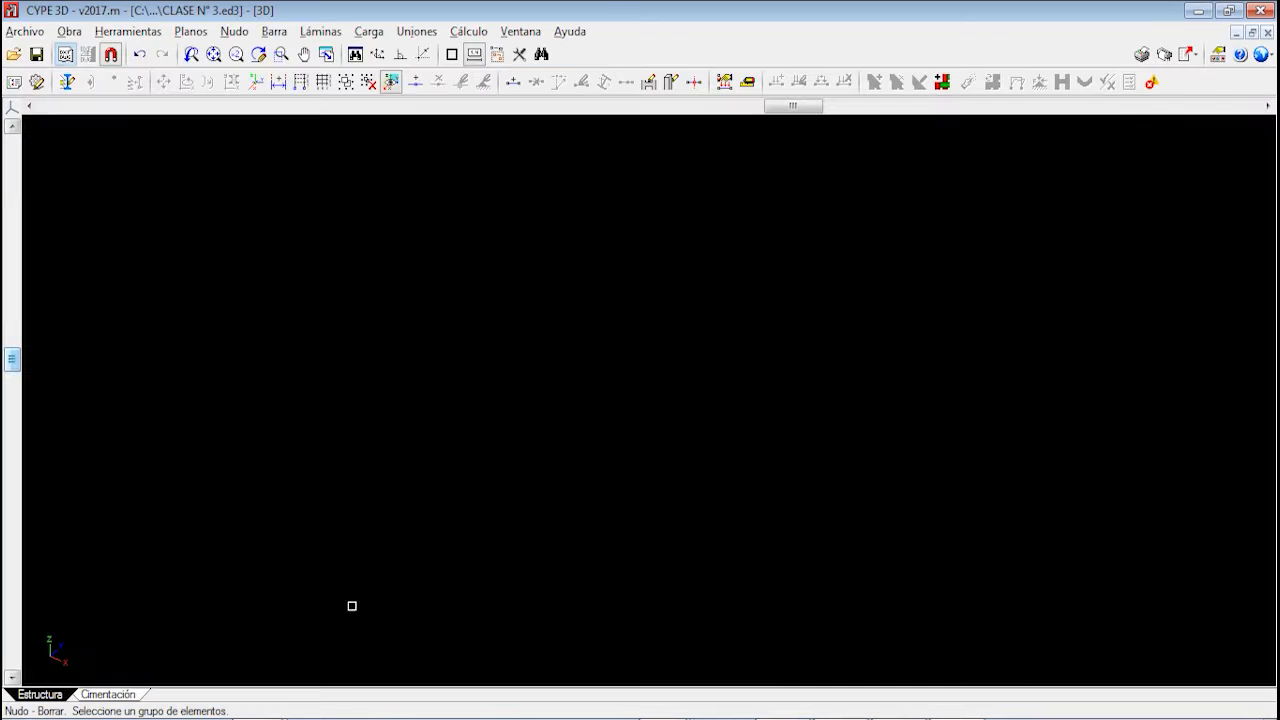
{"action": "left_click", "coordinate": [509, 36]}
{"action": "left_click", "coordinate": [509, 37]}
{"action": "middle_click_drag", "start_coordinate": [352, 351], "coordinate": [404, 375]}
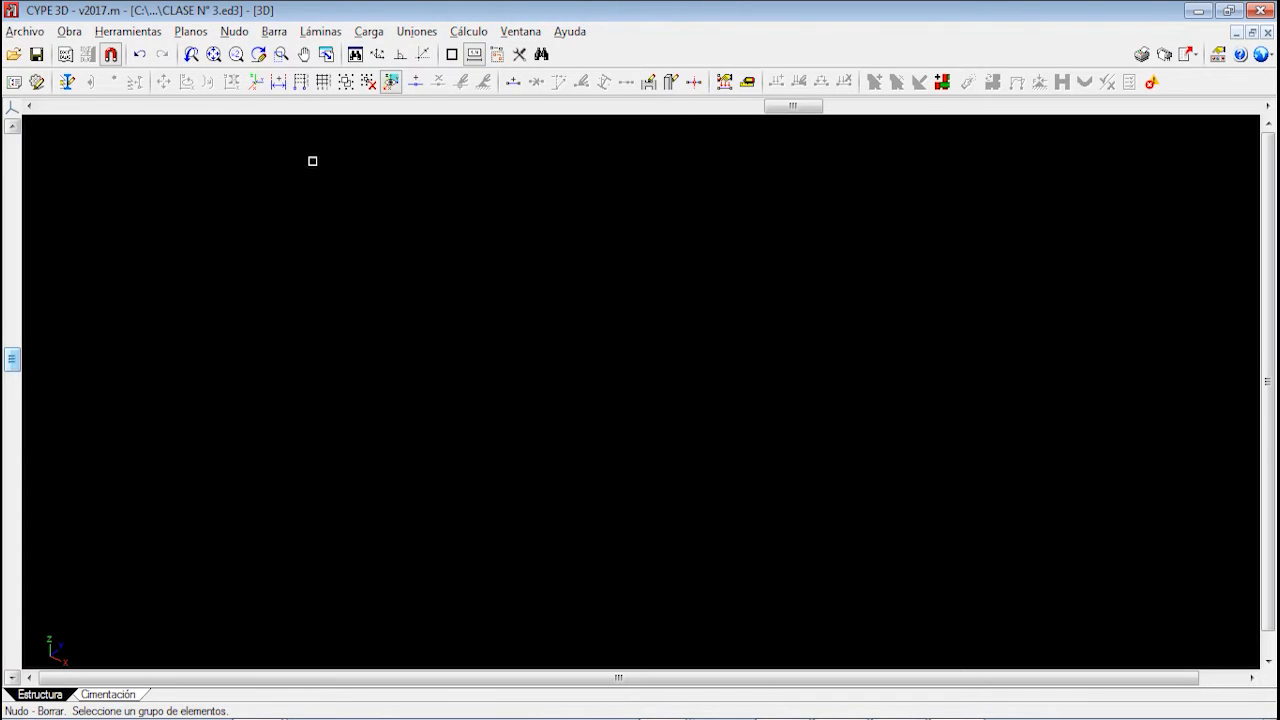
{"action": "left_click", "coordinate": [257, 81]}
{"action": "left_click", "coordinate": [562, 459]}
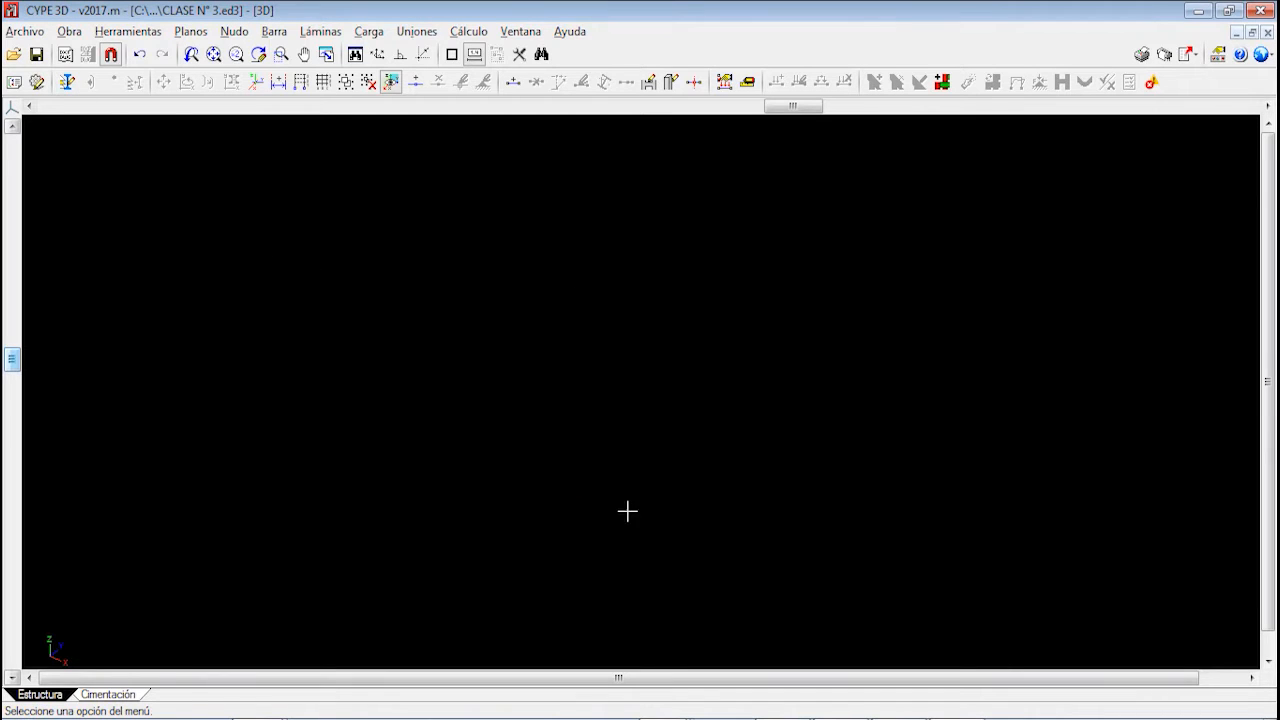
Switch to AutoCAD and examine the 3D wireframe of beams and columns in the CLASE Nº 3_3D drawing from several angles
{"action": "mouse_move", "coordinate": [689, 694]}
{"action": "left_click", "coordinate": [677, 660]}
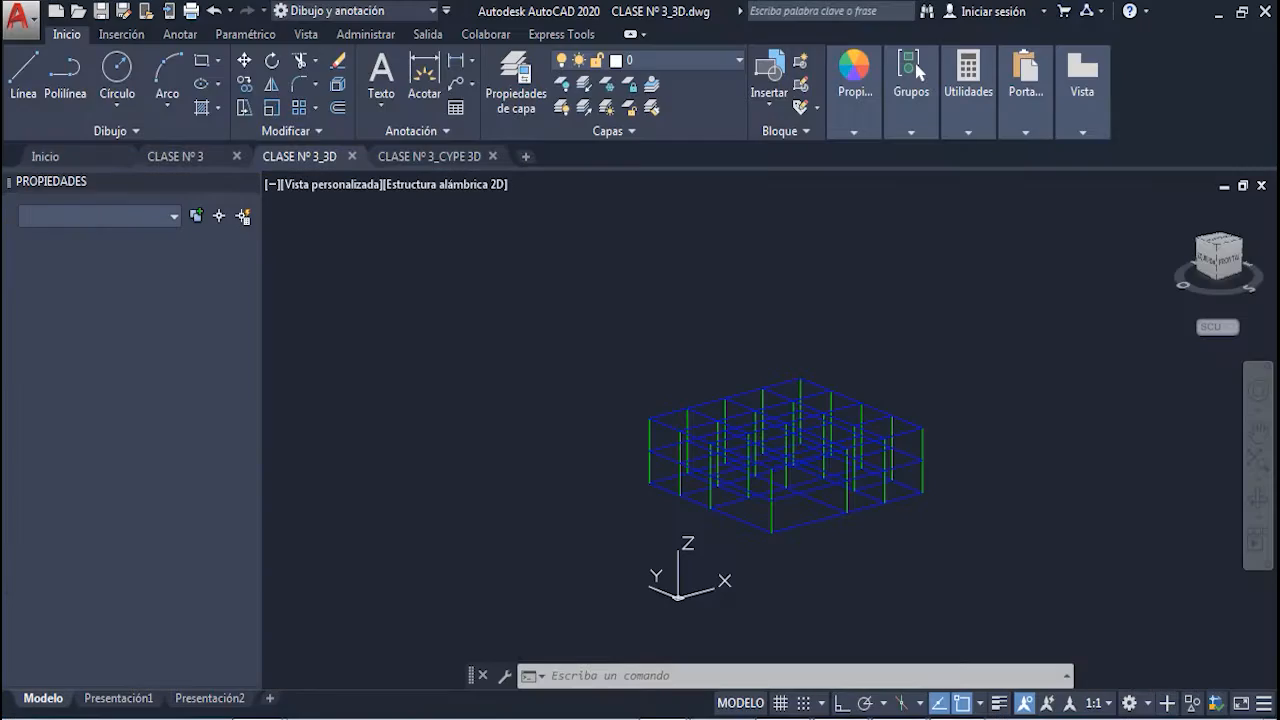
{"action": "scroll", "coordinate": [614, 436], "scroll_direction": "up", "scroll_amount": 5}
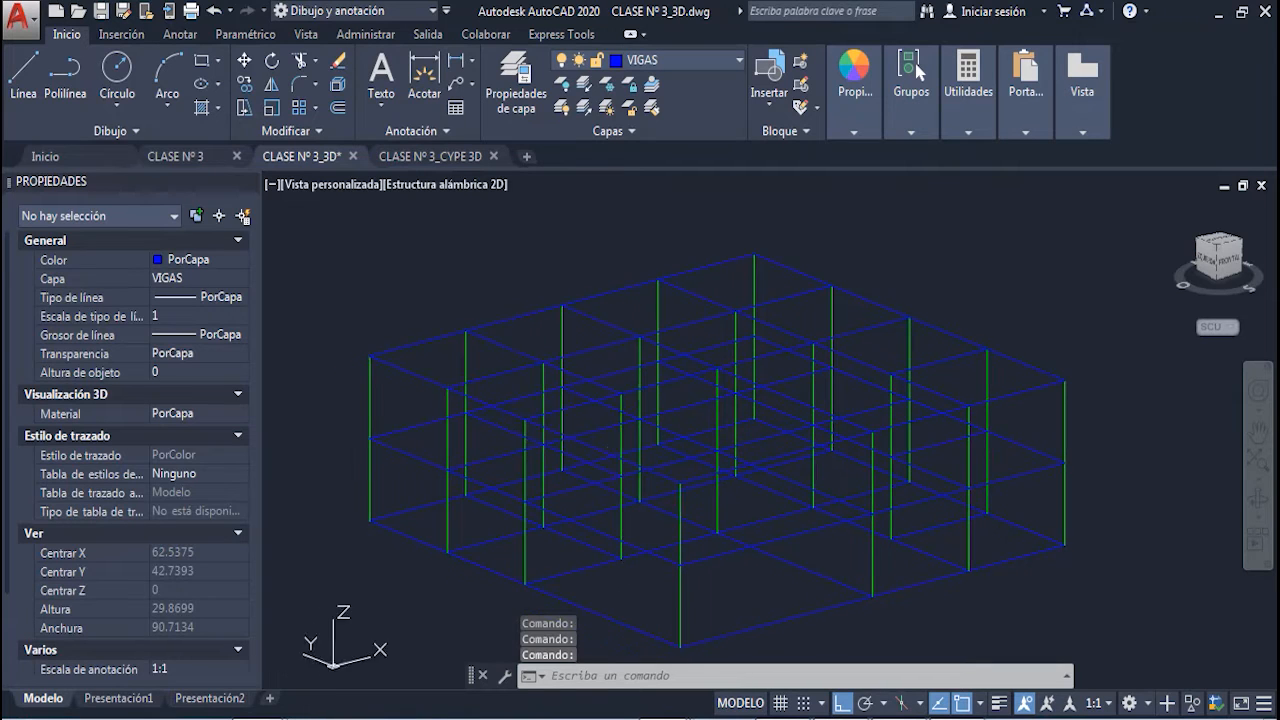
{"action": "scroll", "coordinate": [594, 486], "scroll_direction": "down", "scroll_amount": 5}
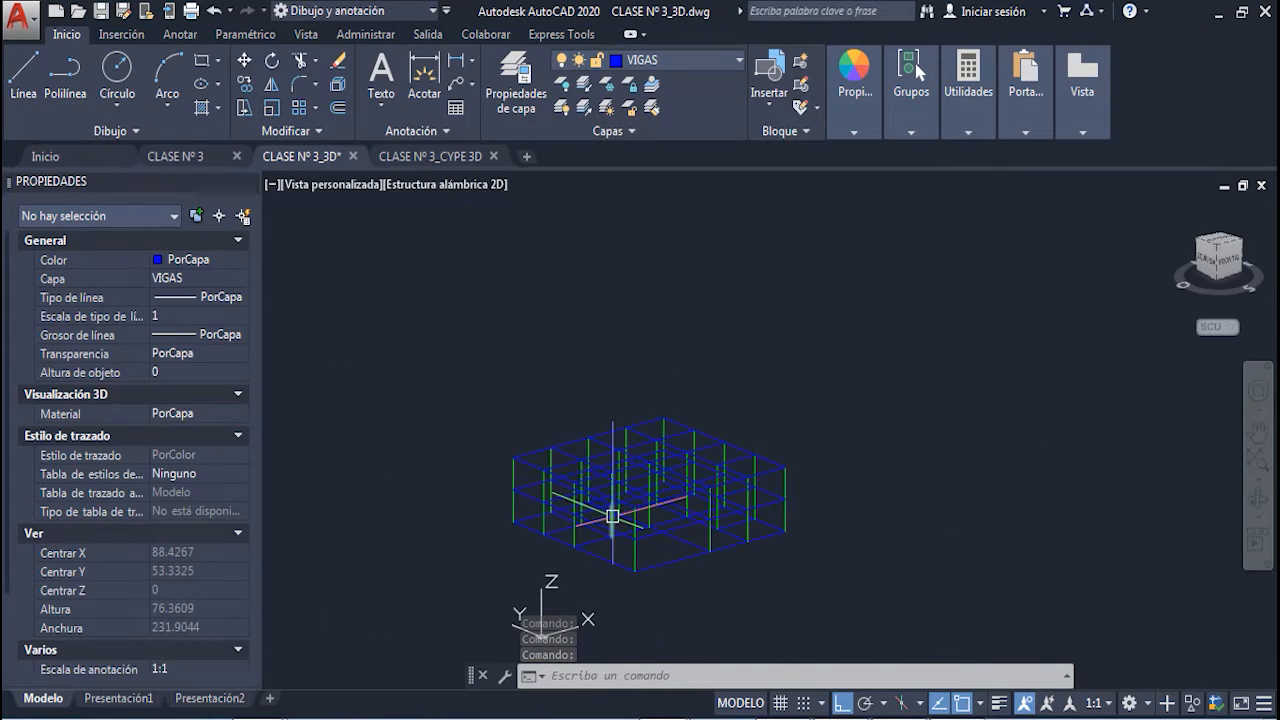
{"action": "middle_click_drag", "start_coordinate": [656, 432], "coordinate": [543, 564], "text": "shift"}
{"action": "left_click", "coordinate": [175, 156]}
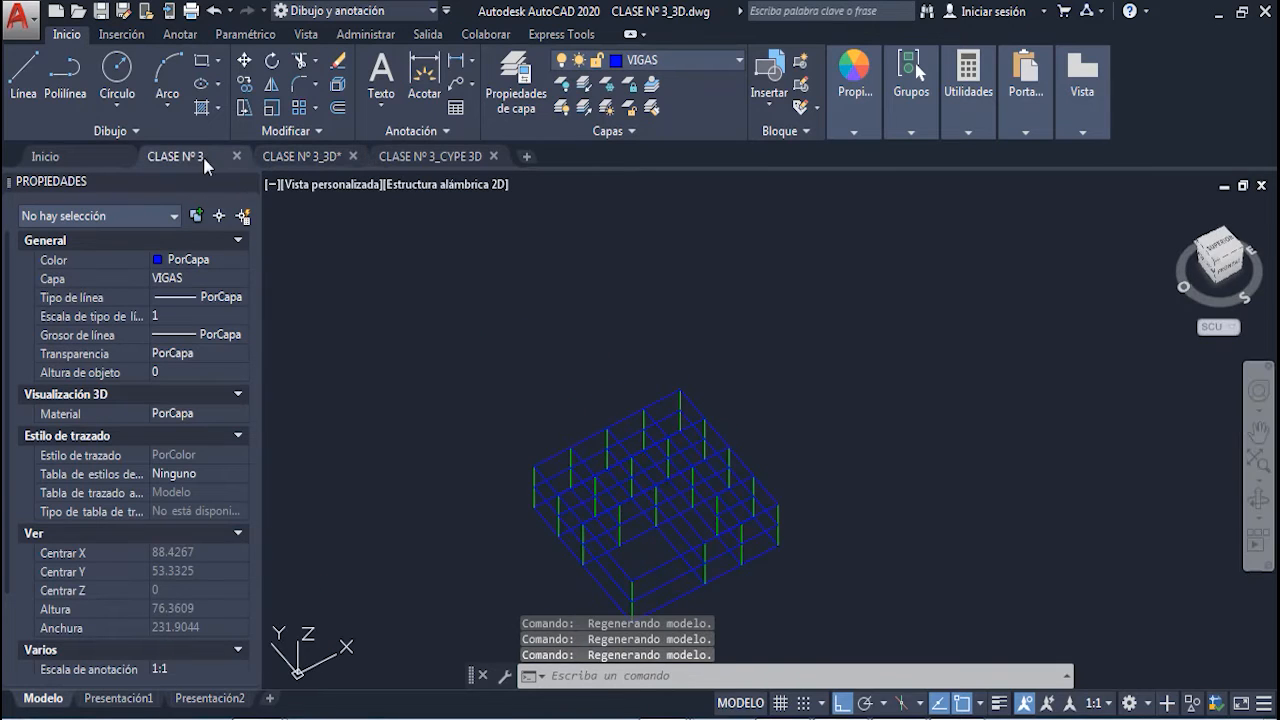
{"action": "left_click", "coordinate": [301, 156]}
{"action": "middle_click_drag", "start_coordinate": [545, 361], "coordinate": [619, 409]}
{"action": "scroll", "coordinate": [640, 475], "scroll_direction": "up", "scroll_amount": 5}
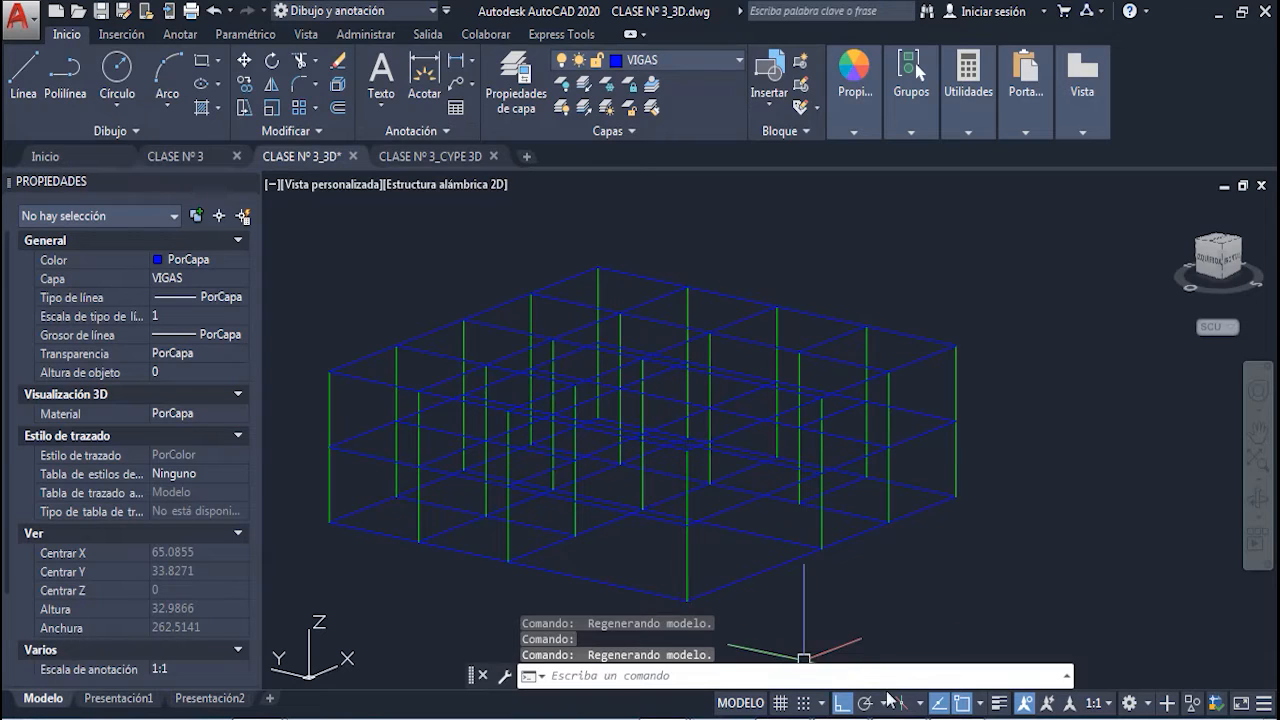
Switch back to CYPE 3D and open the DWG file CLASE Nº 3_3D for DXF/DWG import
{"action": "left_click", "coordinate": [905, 717]}
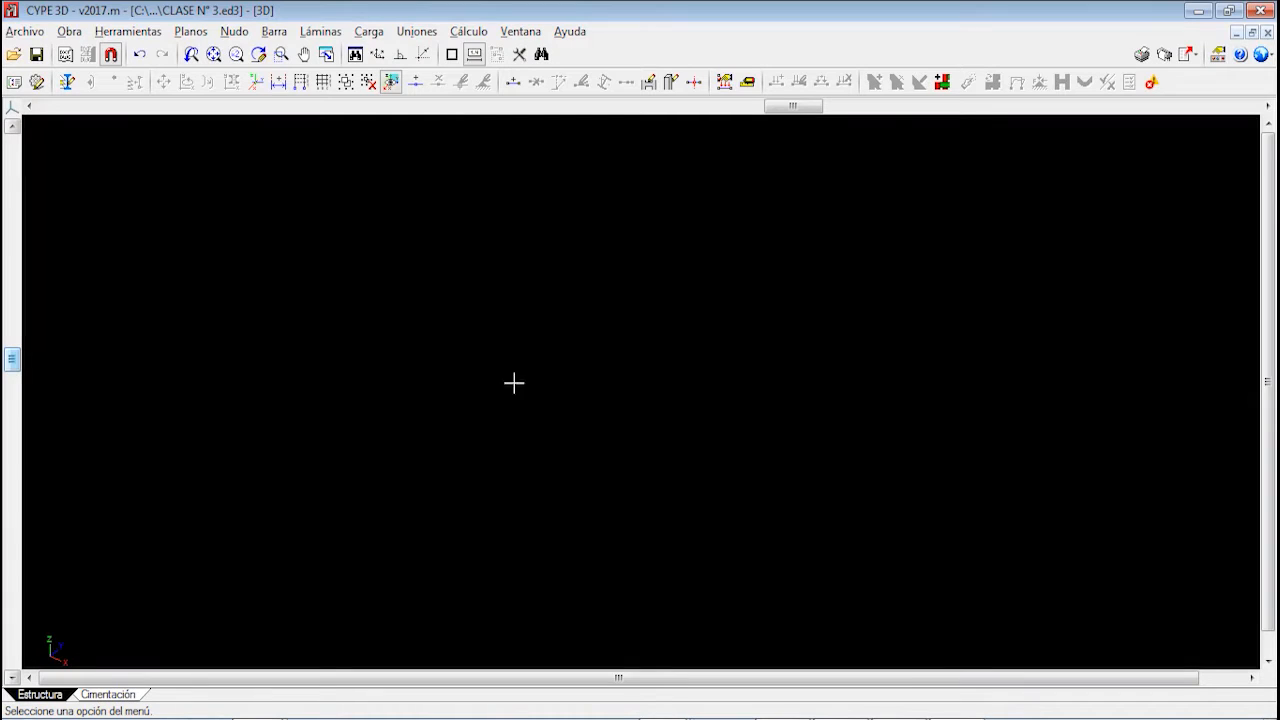
{"action": "left_click", "coordinate": [132, 34]}
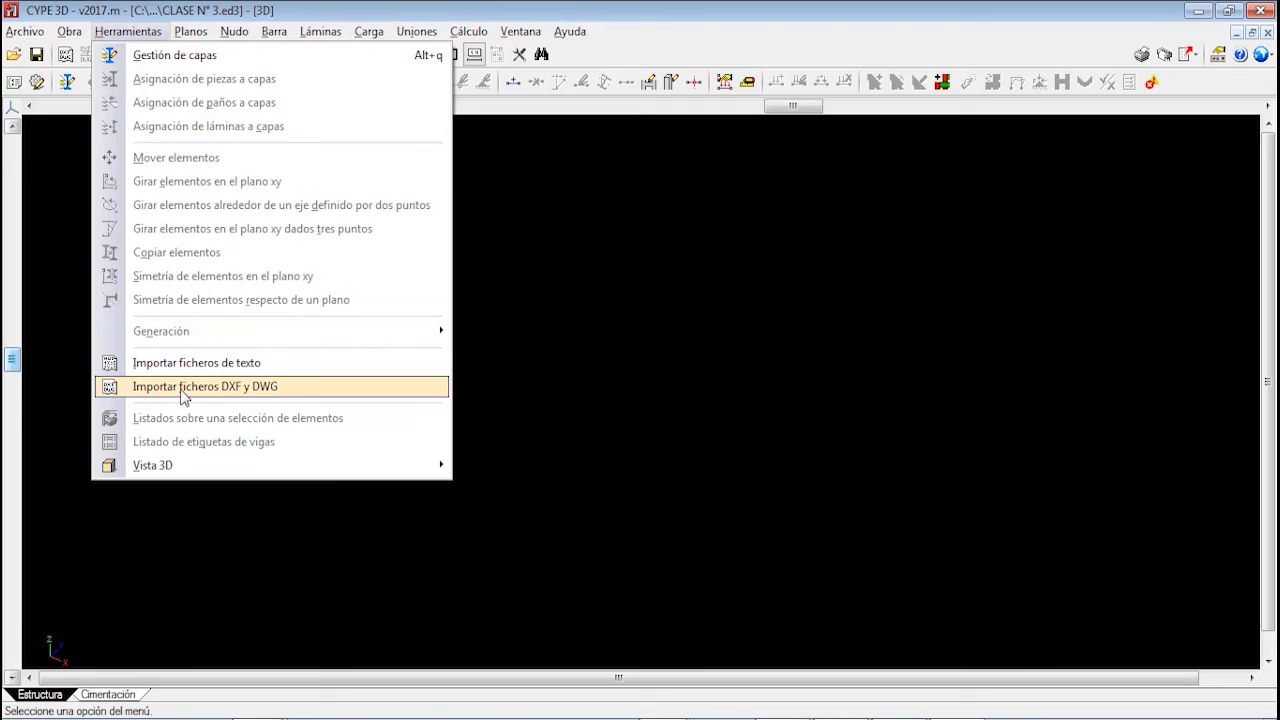
{"action": "left_click", "coordinate": [224, 388]}
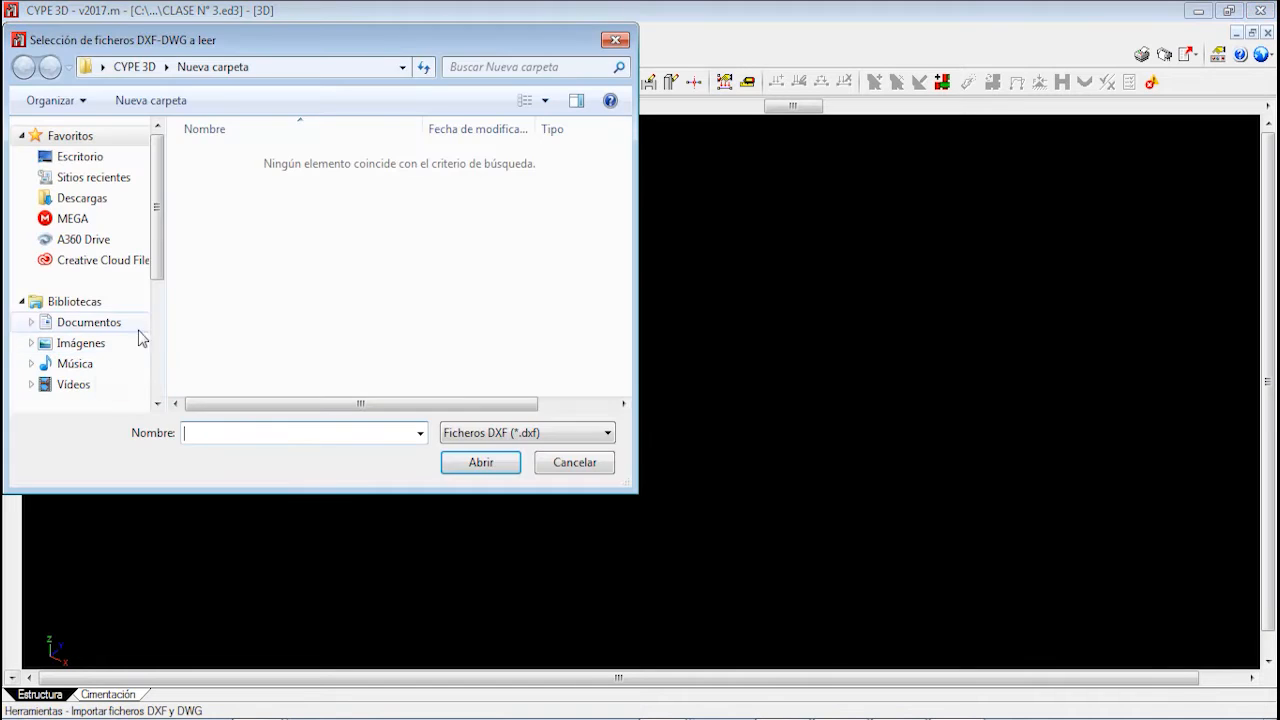
{"action": "left_click", "coordinate": [487, 437]}
{"action": "left_click", "coordinate": [508, 466]}
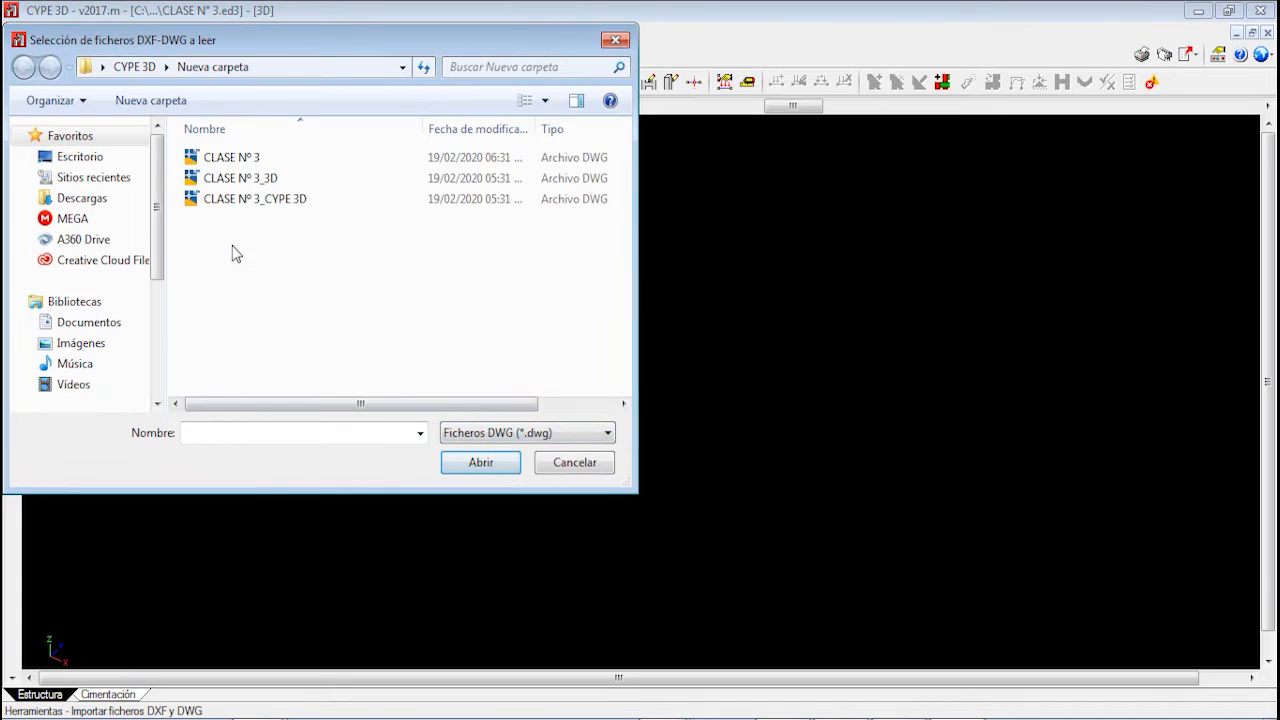
{"action": "left_click", "coordinate": [256, 182]}
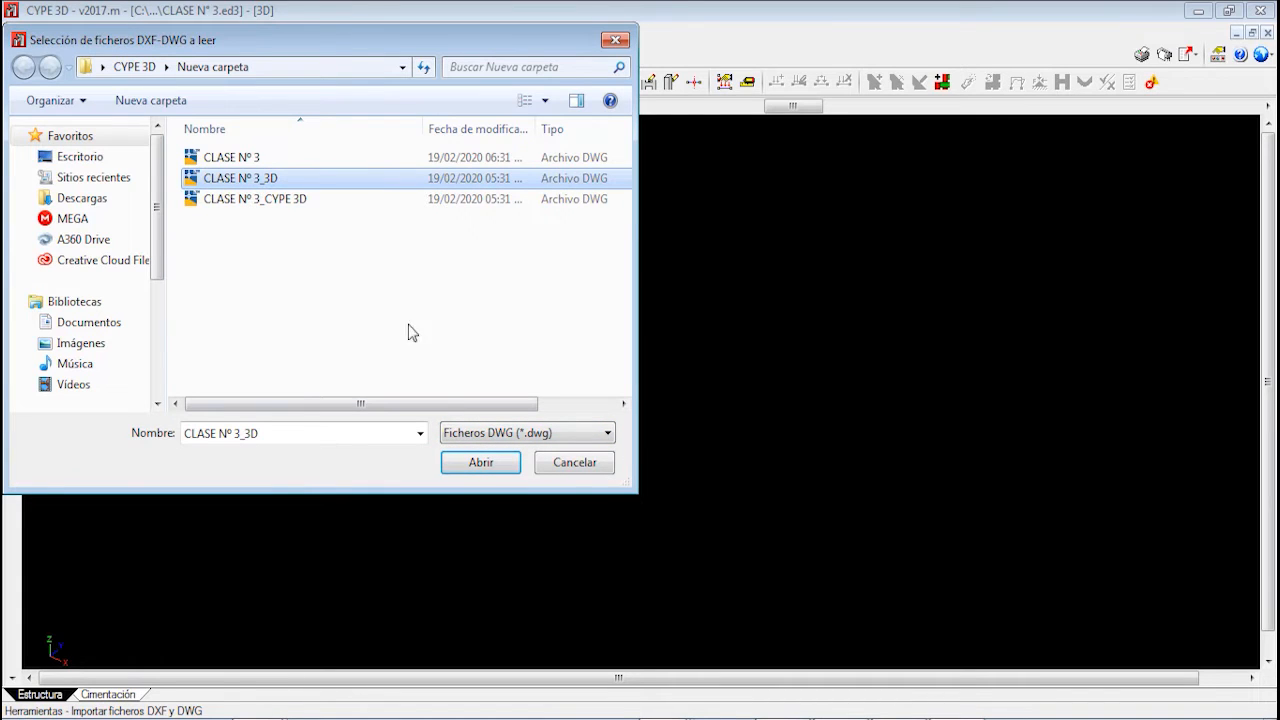
{"action": "left_click", "coordinate": [483, 462]}
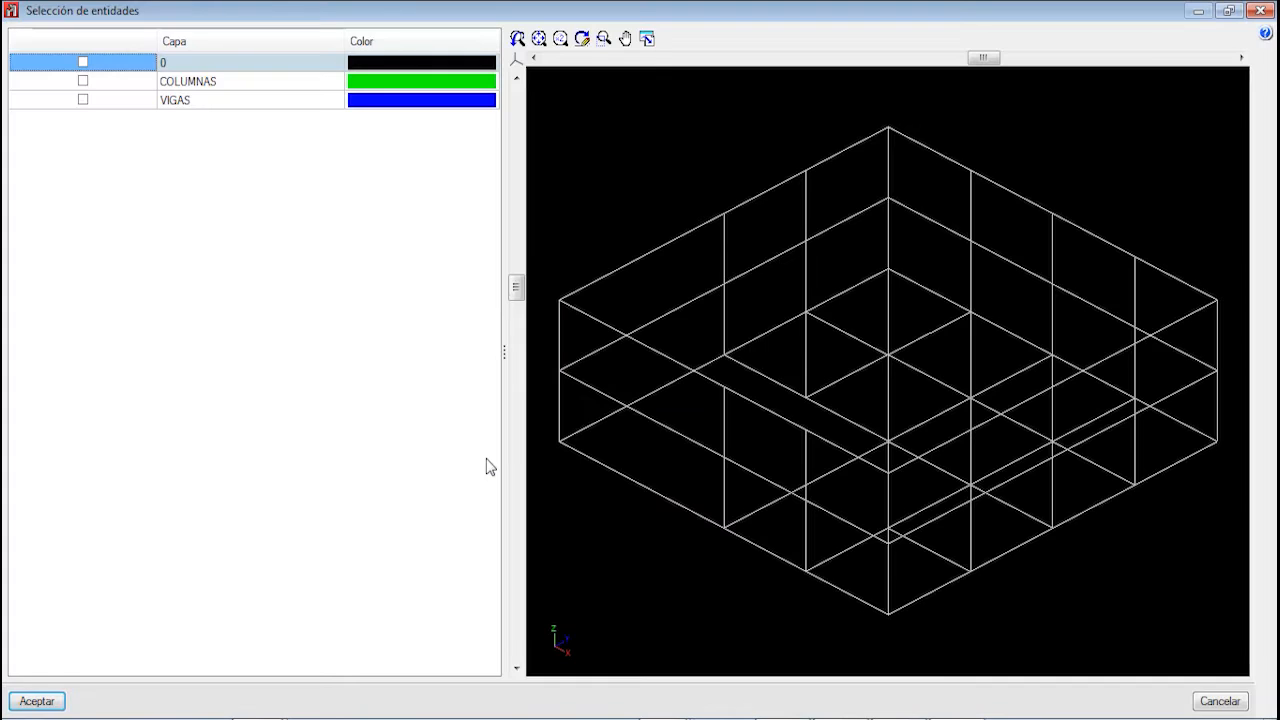
Import the entities of layers 0, COLUMNAS and VIGAS from the drawing into the model
{"action": "left_click", "coordinate": [83, 81]}
{"action": "left_click", "coordinate": [83, 100]}
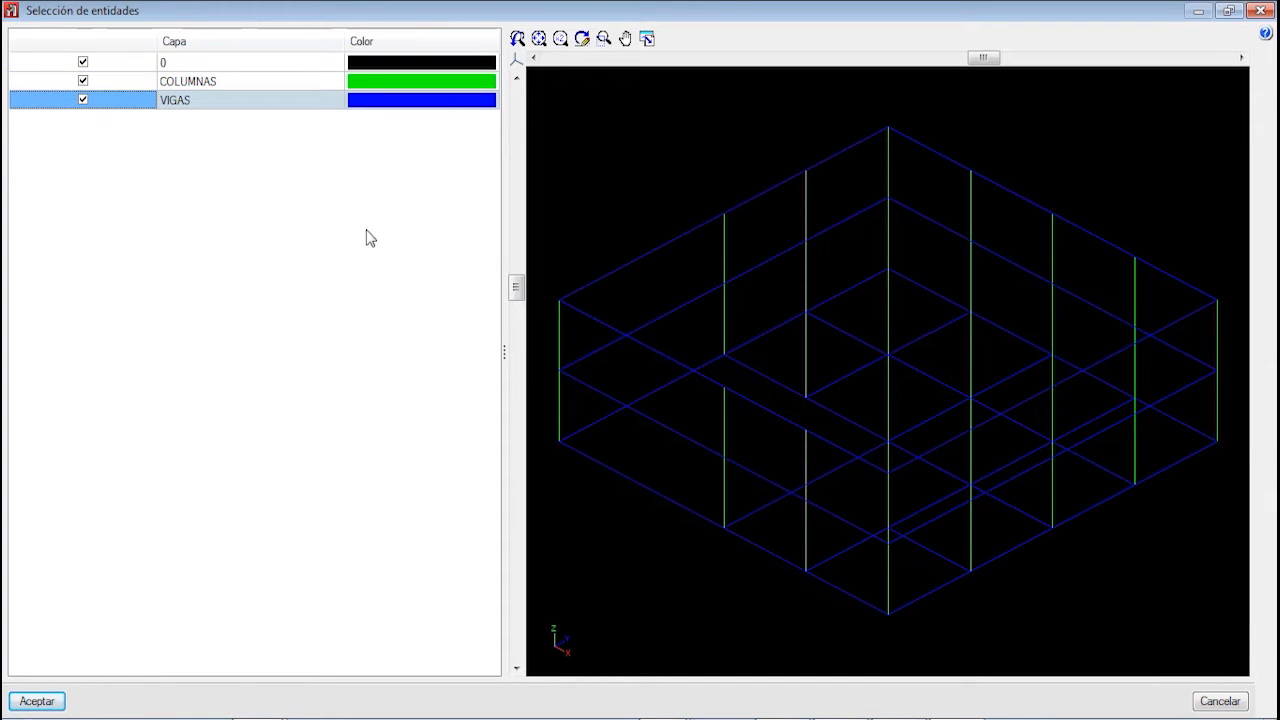
{"action": "left_click", "coordinate": [36, 701]}
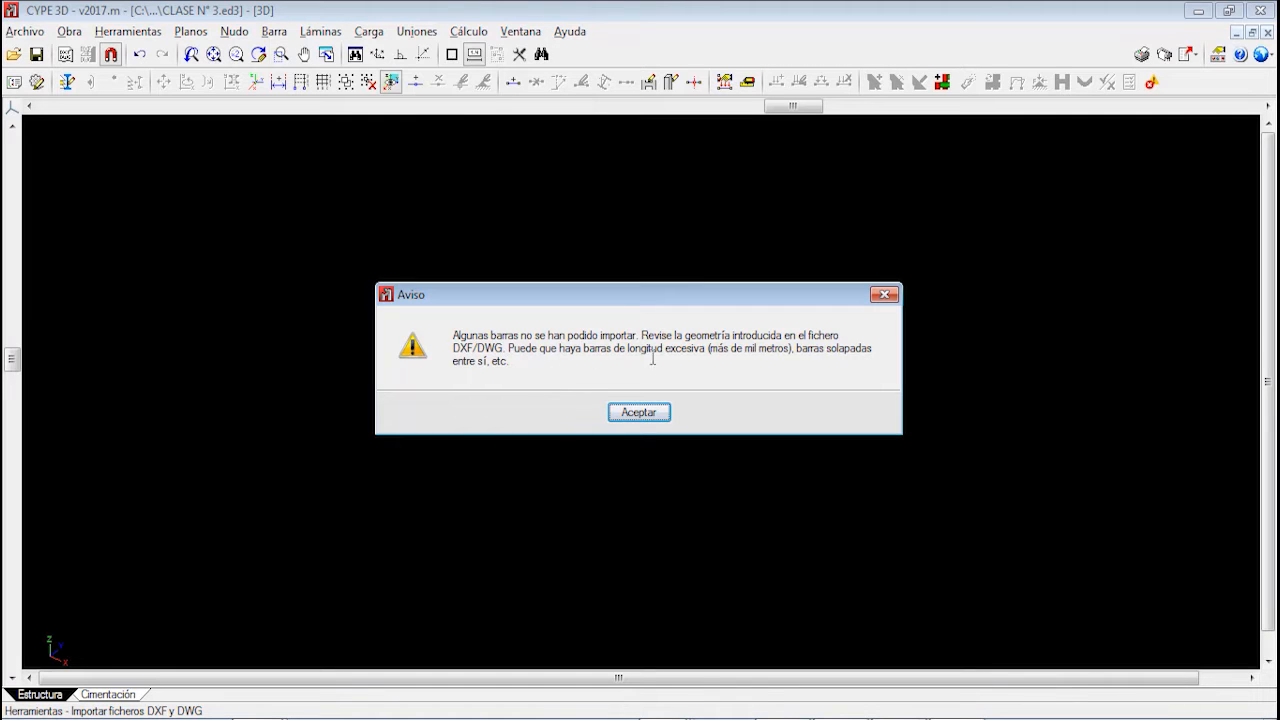
{"action": "left_click", "coordinate": [638, 413]}
Examine the imported beams and columns in the 3D view
{"action": "scroll", "coordinate": [663, 434], "scroll_direction": "up", "scroll_amount": 5}
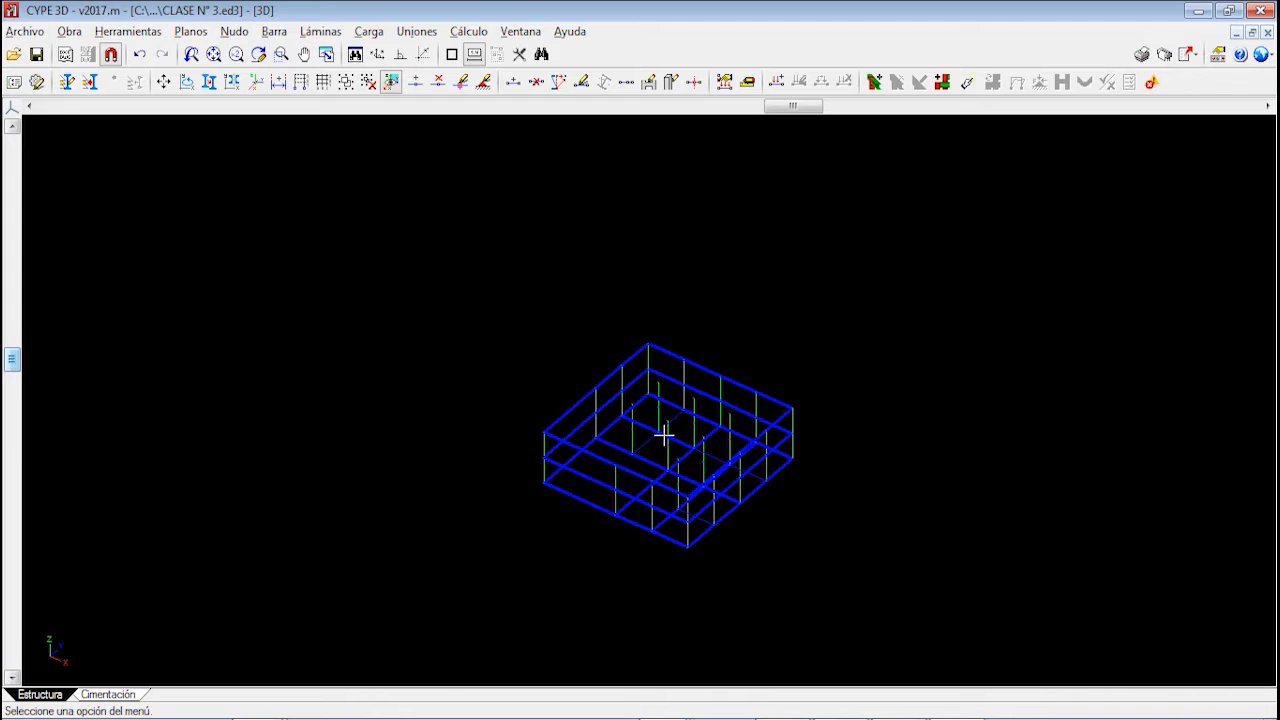
{"action": "scroll", "coordinate": [606, 443], "scroll_direction": "up", "scroll_amount": 1}
{"action": "scroll", "coordinate": [635, 452], "scroll_direction": "down", "scroll_amount": 2}
{"action": "mouse_move", "coordinate": [647, 464]}
{"action": "middle_mouse_down"}
{"action": "mouse_move", "coordinate": [680, 448]}
{"action": "mouse_move", "coordinate": [646, 469]}
{"action": "mouse_move", "coordinate": [648, 445]}
{"action": "middle_mouse_up"}
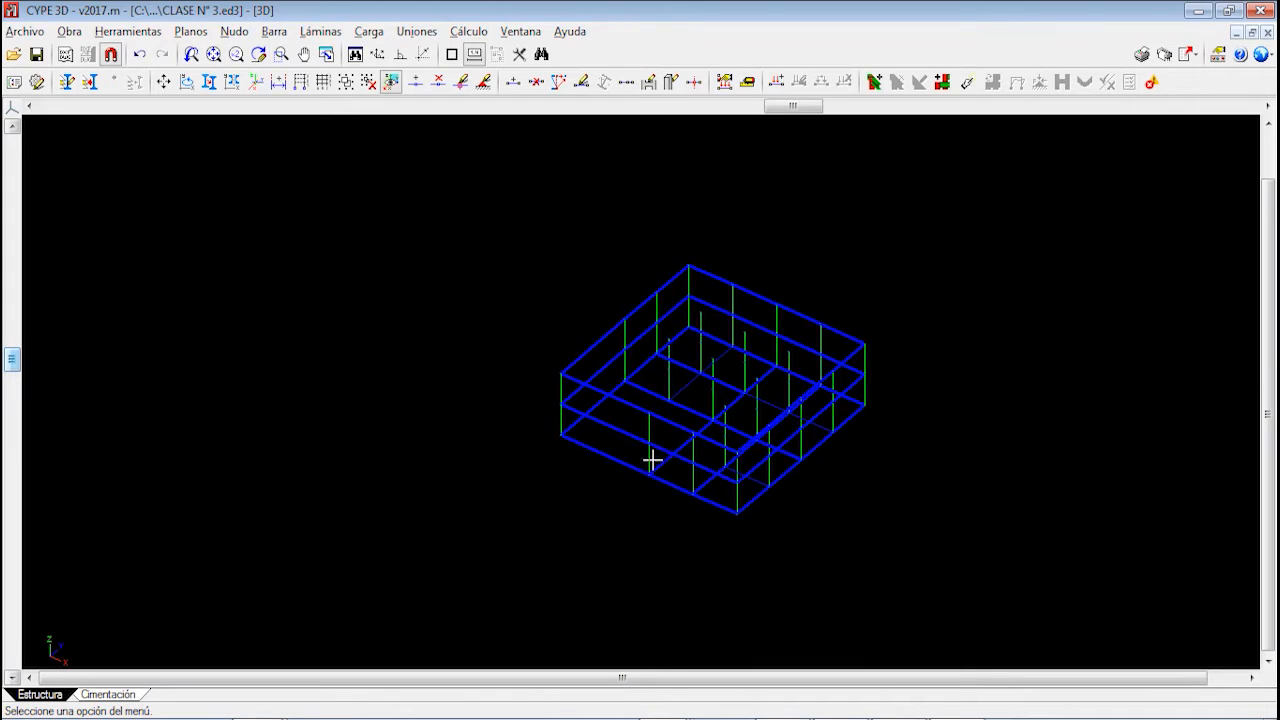
{"action": "scroll", "coordinate": [600, 521], "scroll_direction": "up", "scroll_amount": 1}
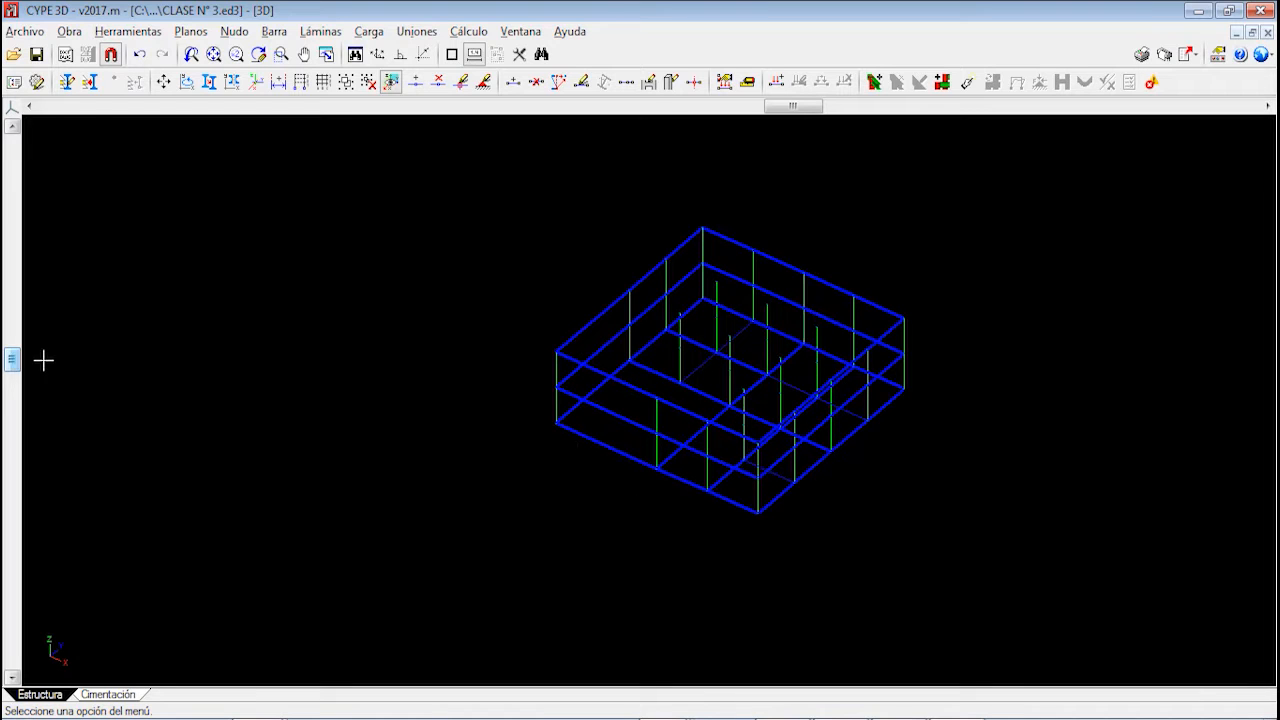
{"action": "left_click_drag", "start_coordinate": [17, 368], "coordinate": [65, 365]}
{"action": "scroll", "coordinate": [482, 452], "scroll_direction": "up", "scroll_amount": 4}
{"action": "scroll", "coordinate": [534, 380], "scroll_direction": "up", "scroll_amount": 1}
{"action": "middle_click_drag", "start_coordinate": [534, 378], "coordinate": [343, 445]}
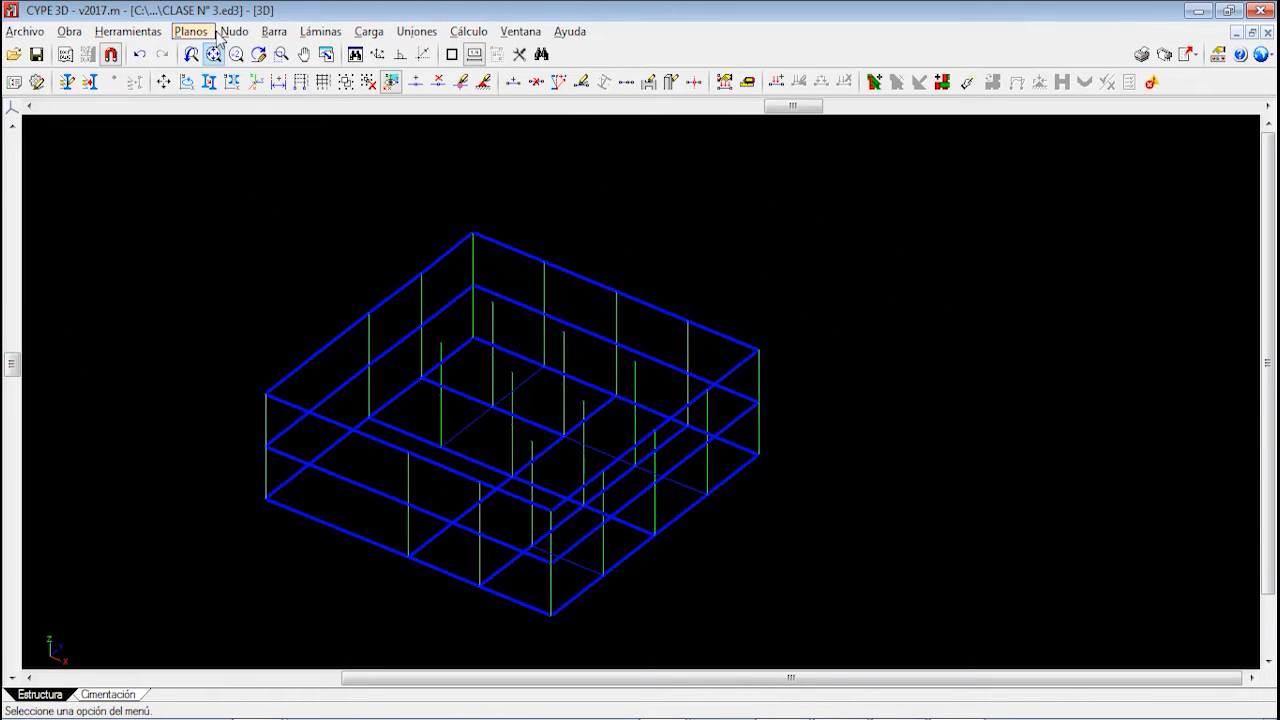
Describe all bars of the structure as generic steel elements with a simple IPE 80 profile
{"action": "left_click", "coordinate": [274, 31]}
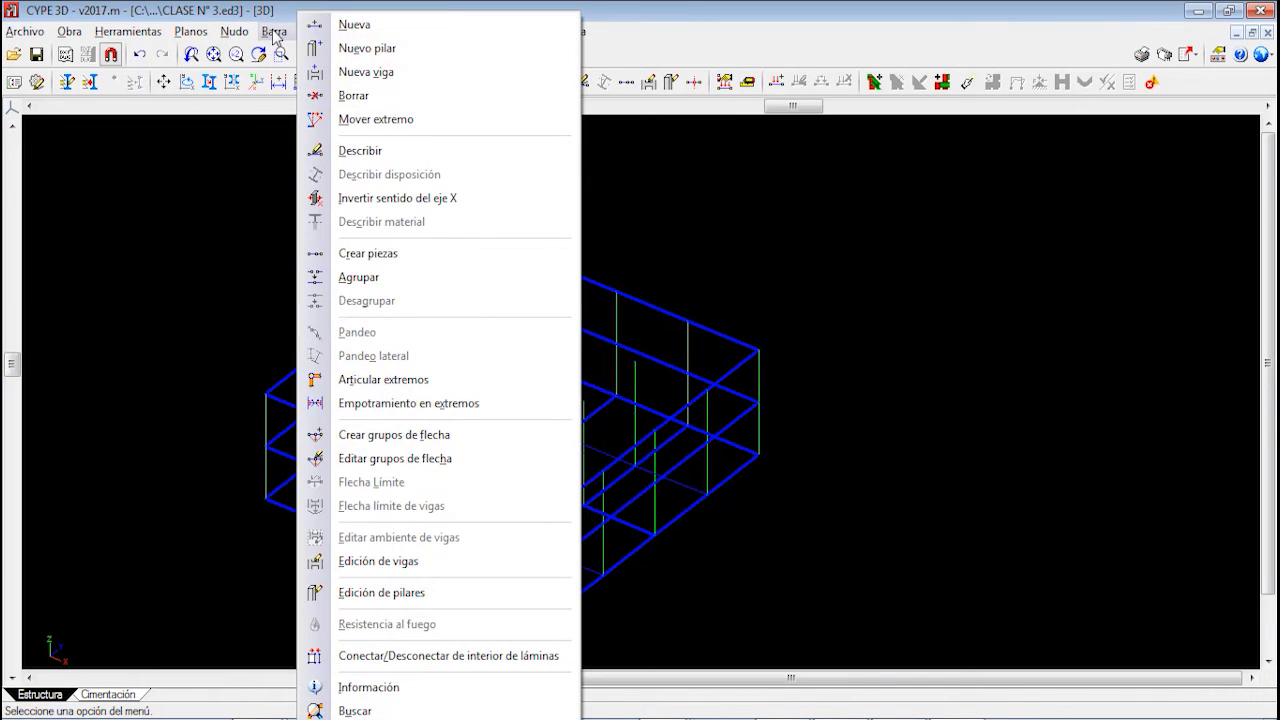
{"action": "left_click", "coordinate": [360, 150]}
{"action": "left_click", "coordinate": [177, 176]}
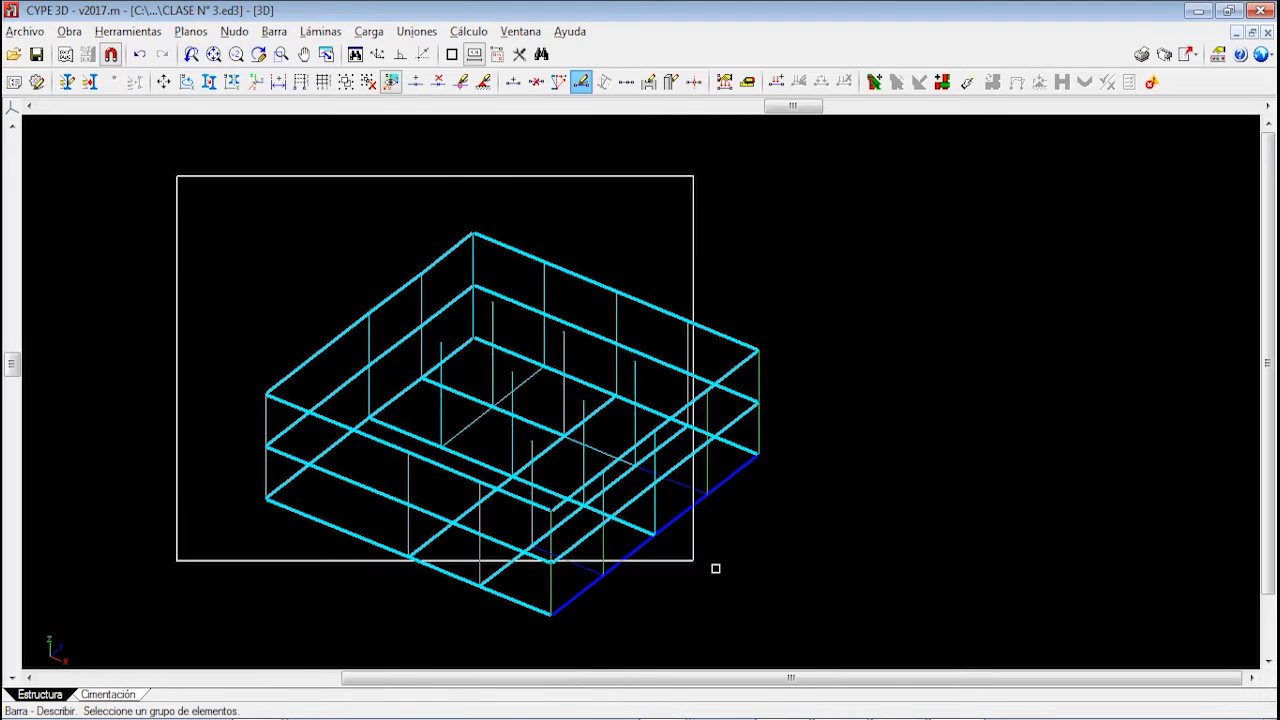
{"action": "left_click", "coordinate": [834, 631]}
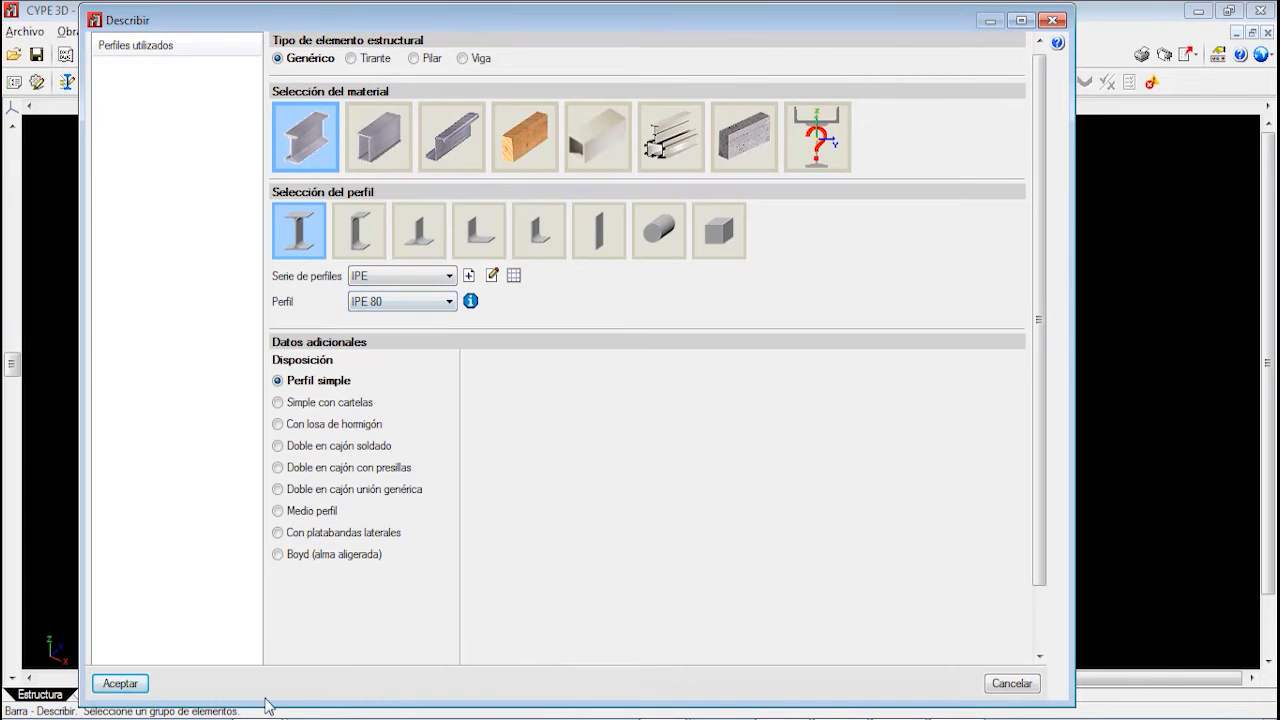
{"action": "left_click", "coordinate": [120, 684]}
Examine the described beams and columns in the 3D view of the complete structure, and close that view
{"action": "left_click", "coordinate": [145, 40]}
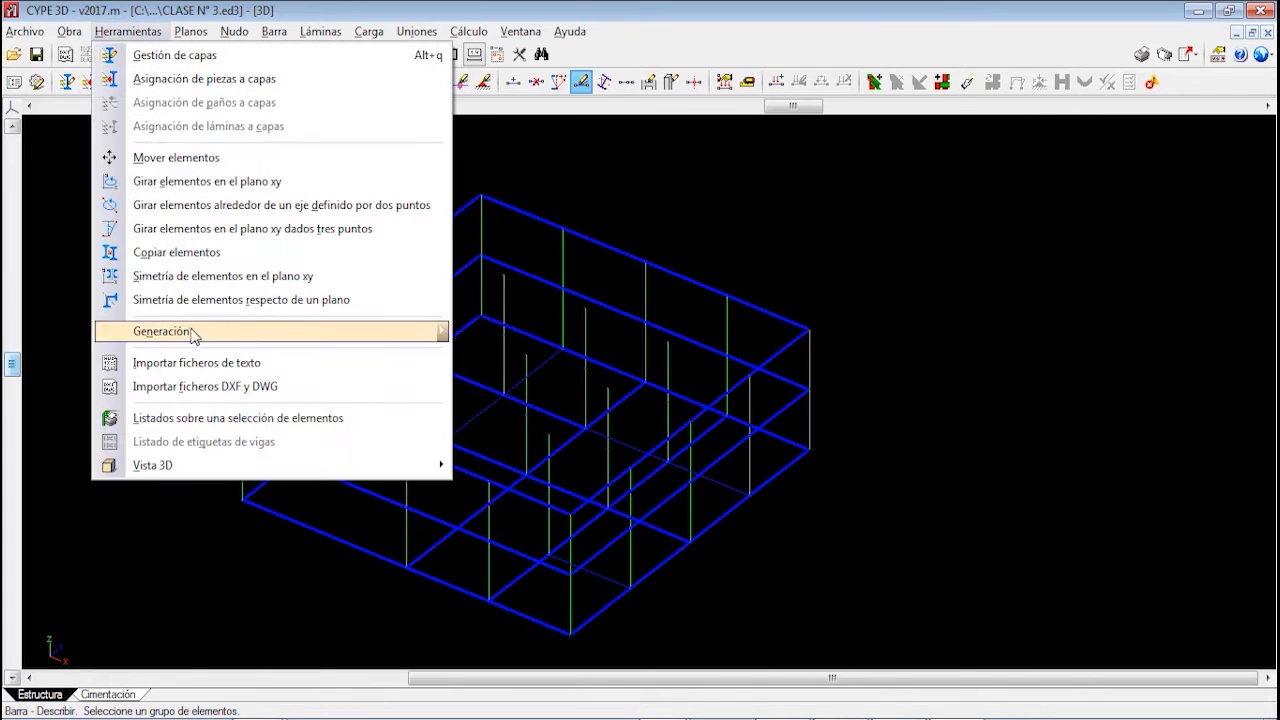
{"action": "mouse_move", "coordinate": [240, 465]}
{"action": "left_click", "coordinate": [515, 463]}
{"action": "left_click_drag", "start_coordinate": [396, 410], "coordinate": [504, 370]}
{"action": "scroll", "coordinate": [775, 305], "scroll_direction": "up", "scroll_amount": 5}
{"action": "left_click_drag", "start_coordinate": [720, 303], "coordinate": [543, 397]}
{"action": "scroll", "coordinate": [541, 490], "scroll_direction": "up", "scroll_amount": 2}
{"action": "left_click_drag", "start_coordinate": [543, 497], "coordinate": [677, 449]}
{"action": "scroll", "coordinate": [690, 357], "scroll_direction": "down", "scroll_amount": 3}
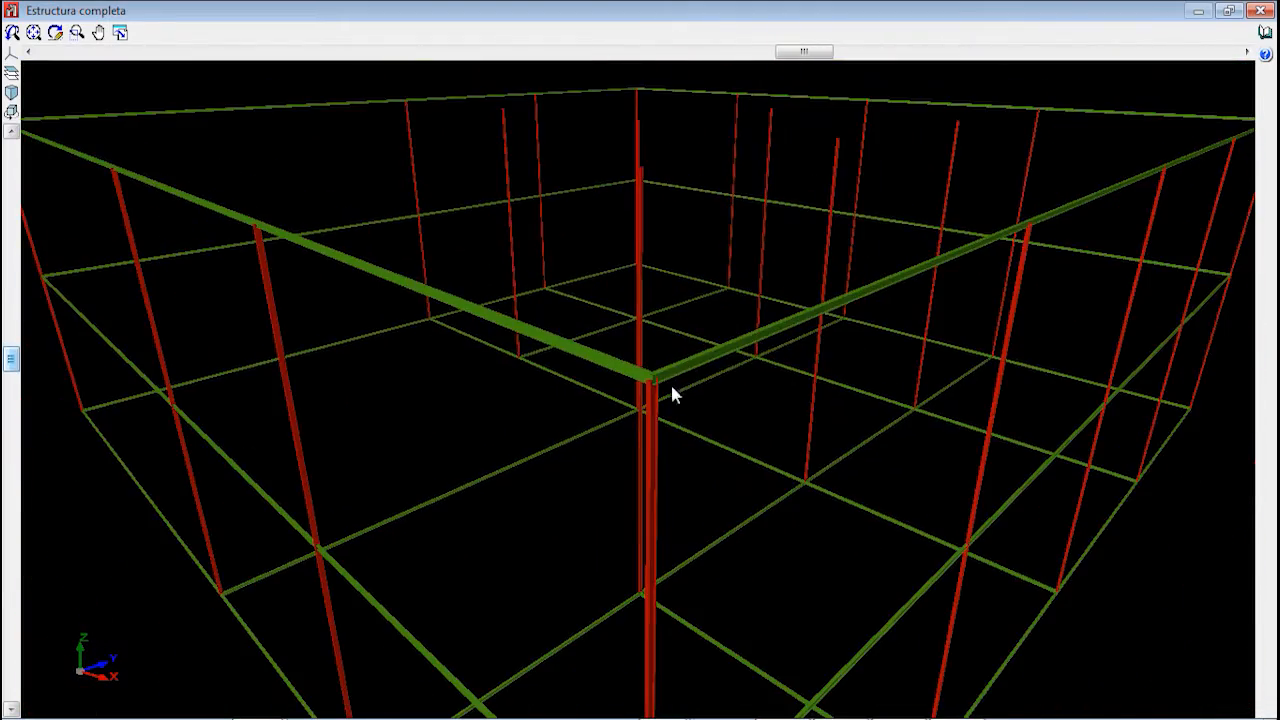
{"action": "scroll", "coordinate": [657, 393], "scroll_direction": "up", "scroll_amount": 4}
{"action": "left_click_drag", "start_coordinate": [655, 393], "coordinate": [598, 371]}
{"action": "scroll", "coordinate": [693, 482], "scroll_direction": "down", "scroll_amount": 3}
{"action": "scroll", "coordinate": [691, 487], "scroll_direction": "down", "scroll_amount": 3}
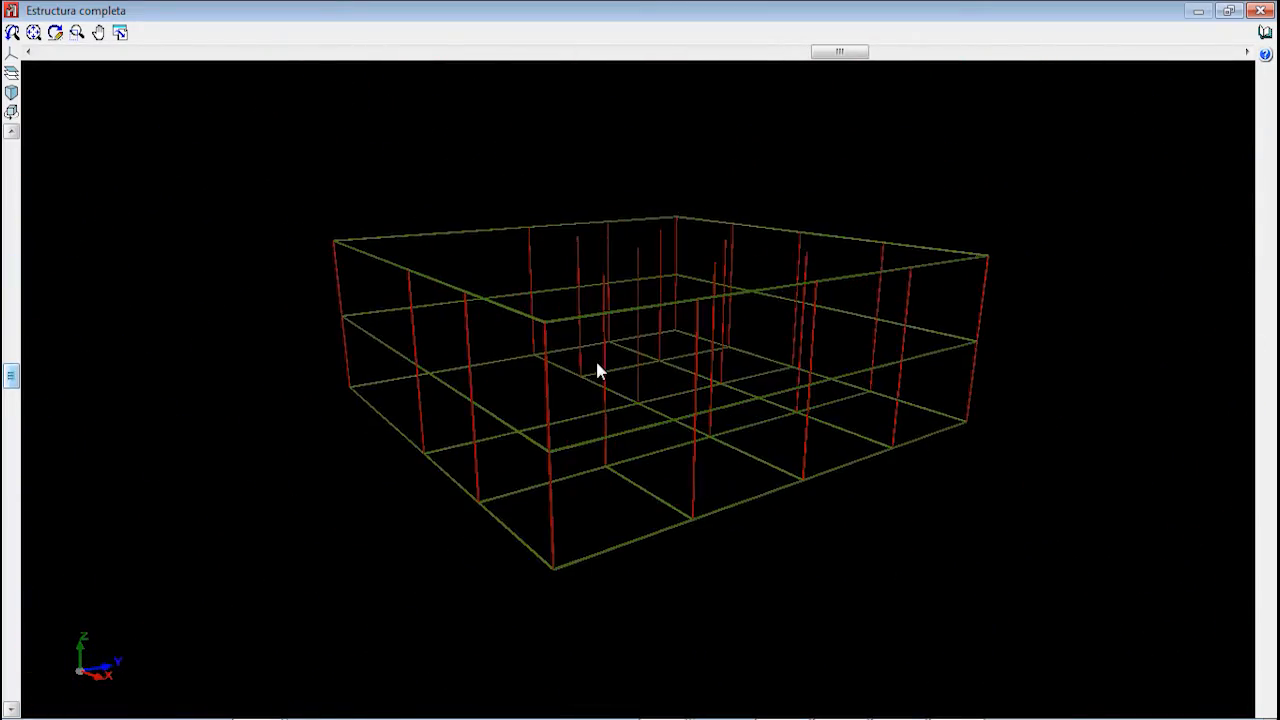
{"action": "left_click_drag", "start_coordinate": [481, 424], "coordinate": [522, 391]}
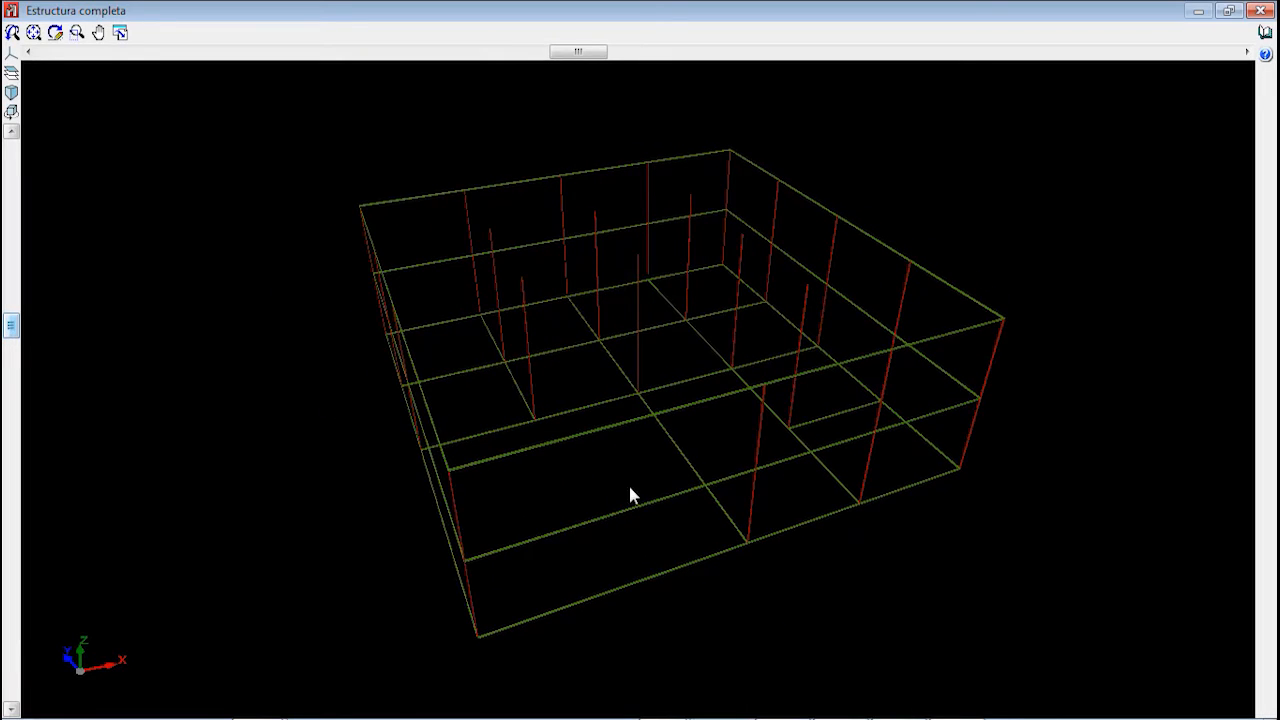
{"action": "left_click", "coordinate": [1263, 10]}
Delete all nodes of the beam-and-column structure and undo the deletion
{"action": "scroll", "coordinate": [434, 317], "scroll_direction": "down", "scroll_amount": 4}
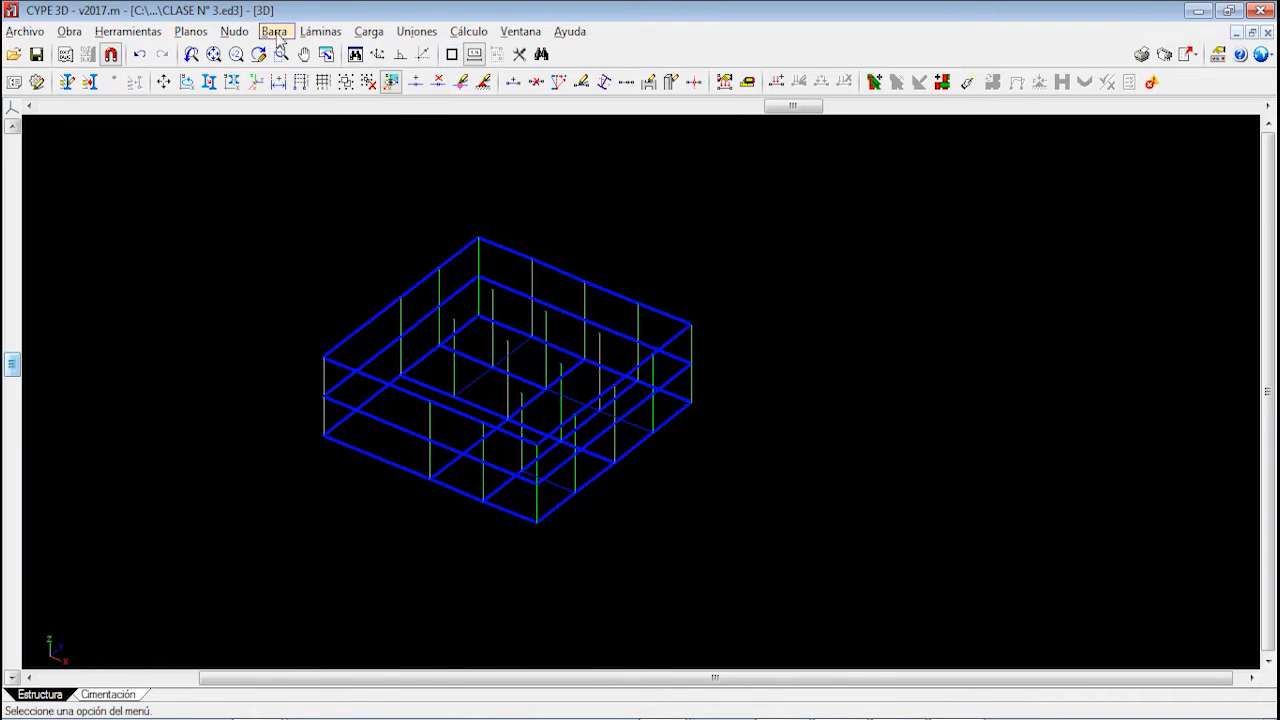
{"action": "left_click", "coordinate": [234, 31]}
{"action": "left_click", "coordinate": [272, 104]}
{"action": "left_click_drag", "start_coordinate": [794, 592], "coordinate": [190, 219]}
{"action": "right_click", "coordinate": [470, 287]}
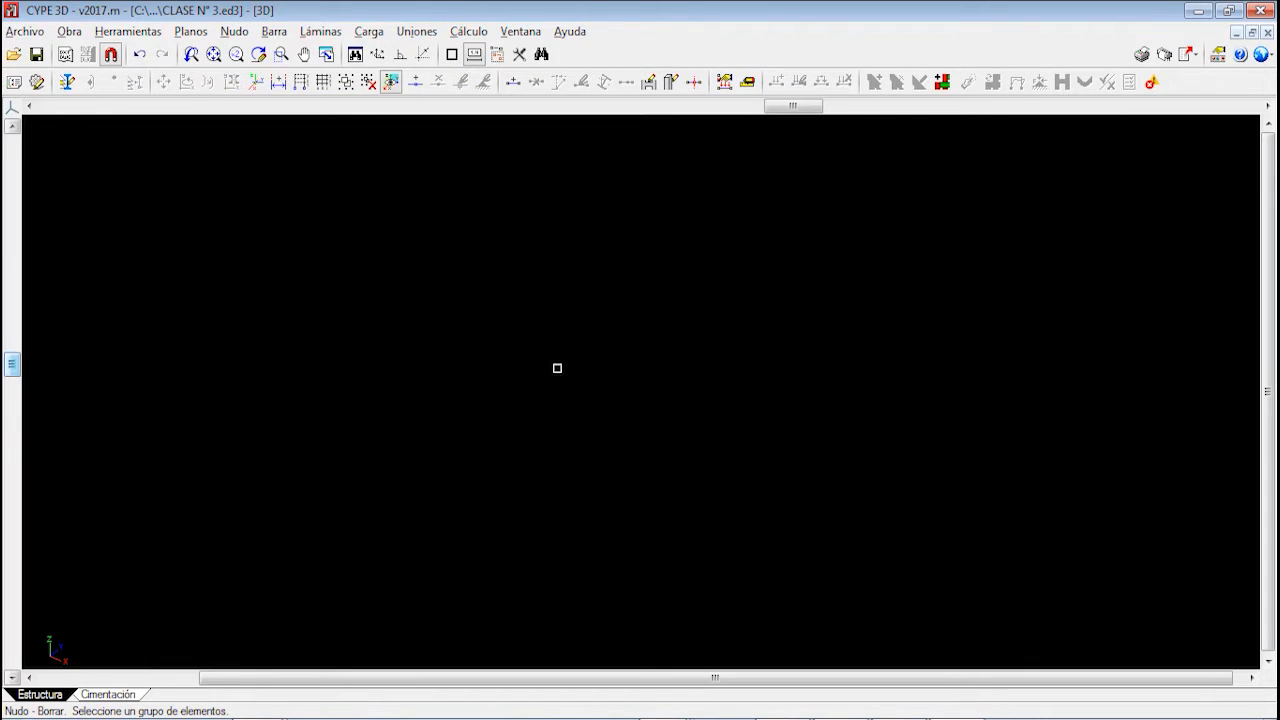
{"action": "key", "text": "ctrl+z"}
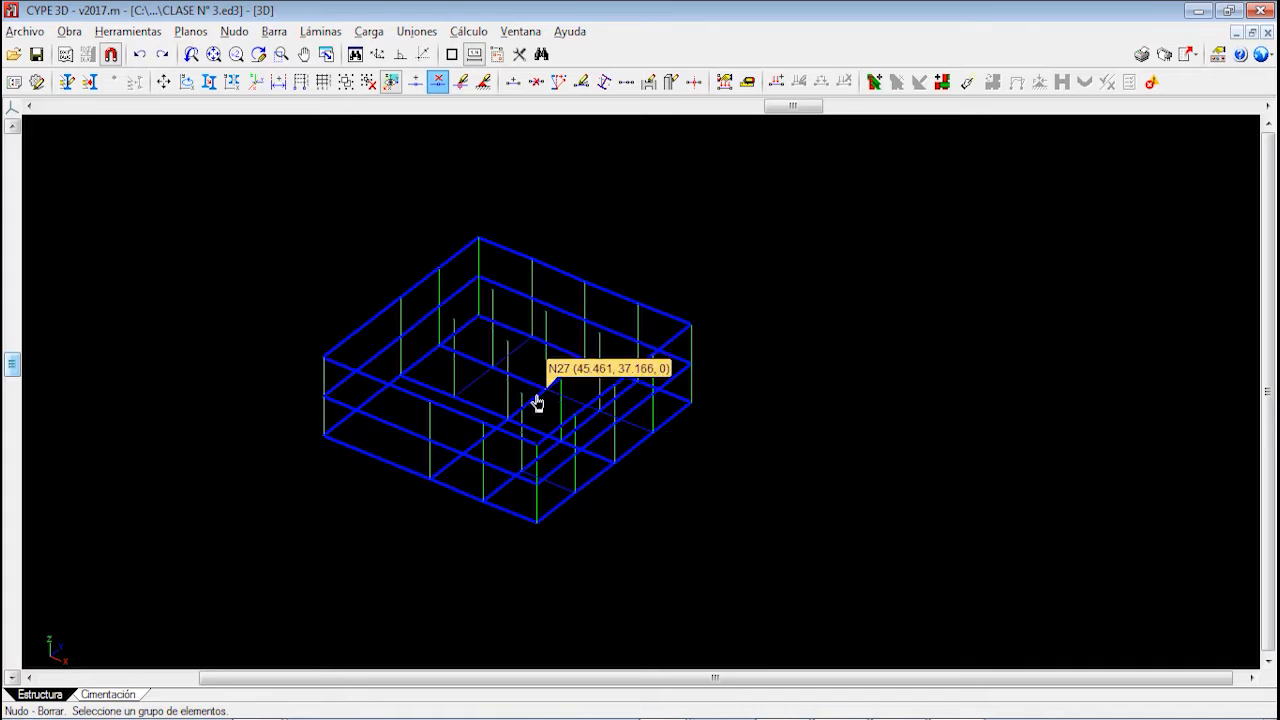
Delete every node of the beam-and-column structure to empty the model
{"action": "left_click", "coordinate": [274, 31]}
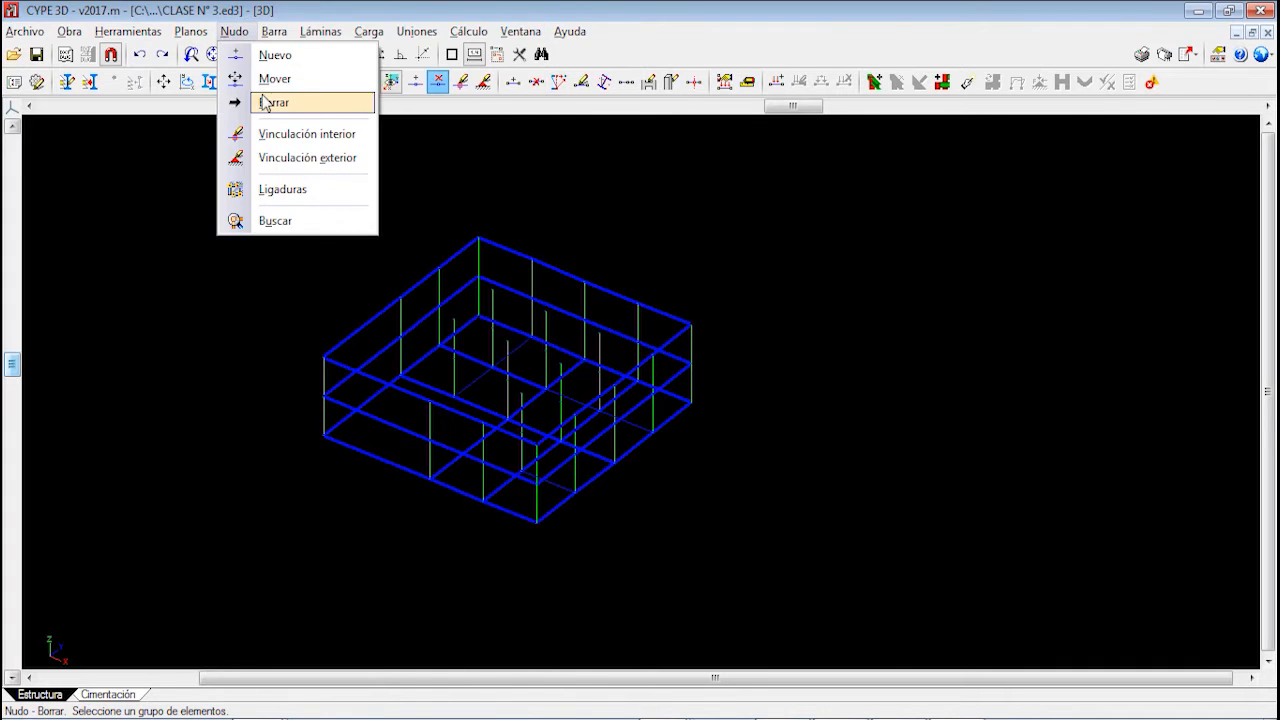
{"action": "left_click", "coordinate": [270, 103]}
{"action": "left_click", "coordinate": [813, 568]}
{"action": "left_click", "coordinate": [234, 194]}
{"action": "right_click", "coordinate": [411, 246]}
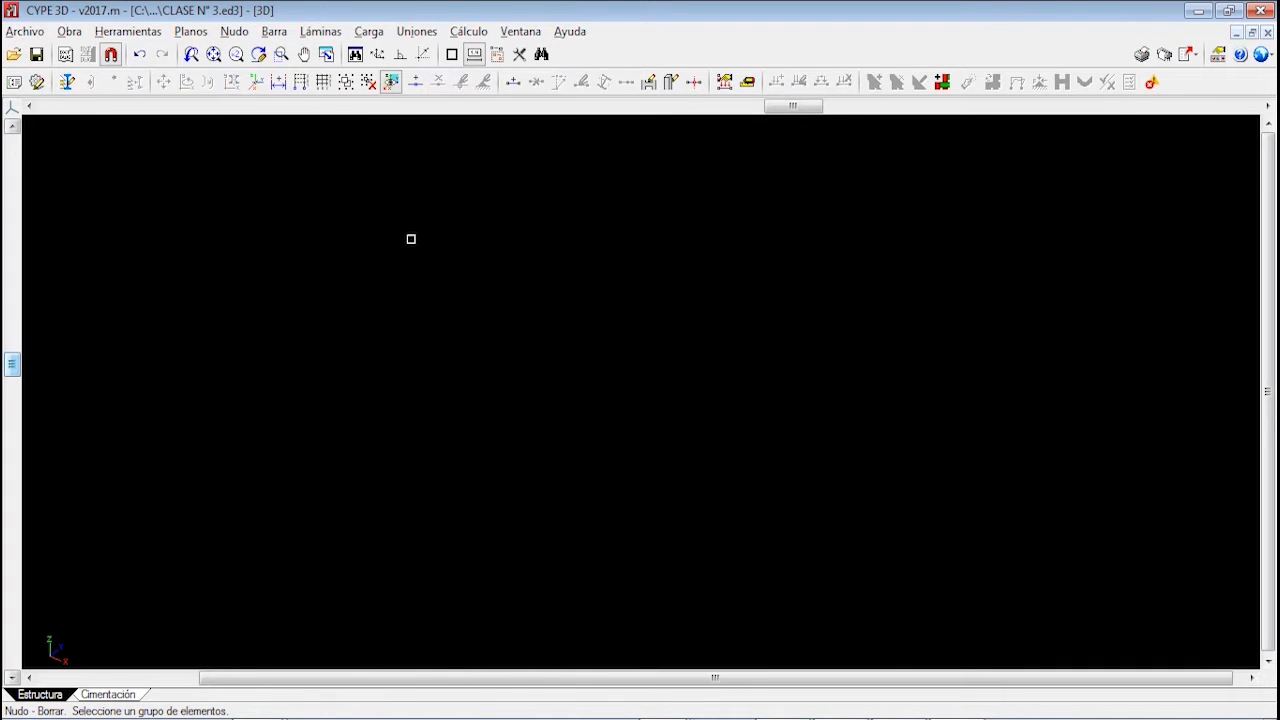
Switch to AutoCAD and bring up the 3D truss building in the CLASE Nº 3_CYPE 3D drawing
{"action": "left_click", "coordinate": [145, 33]}
{"action": "left_click", "coordinate": [145, 35]}
{"action": "left_click", "coordinate": [682, 719]}
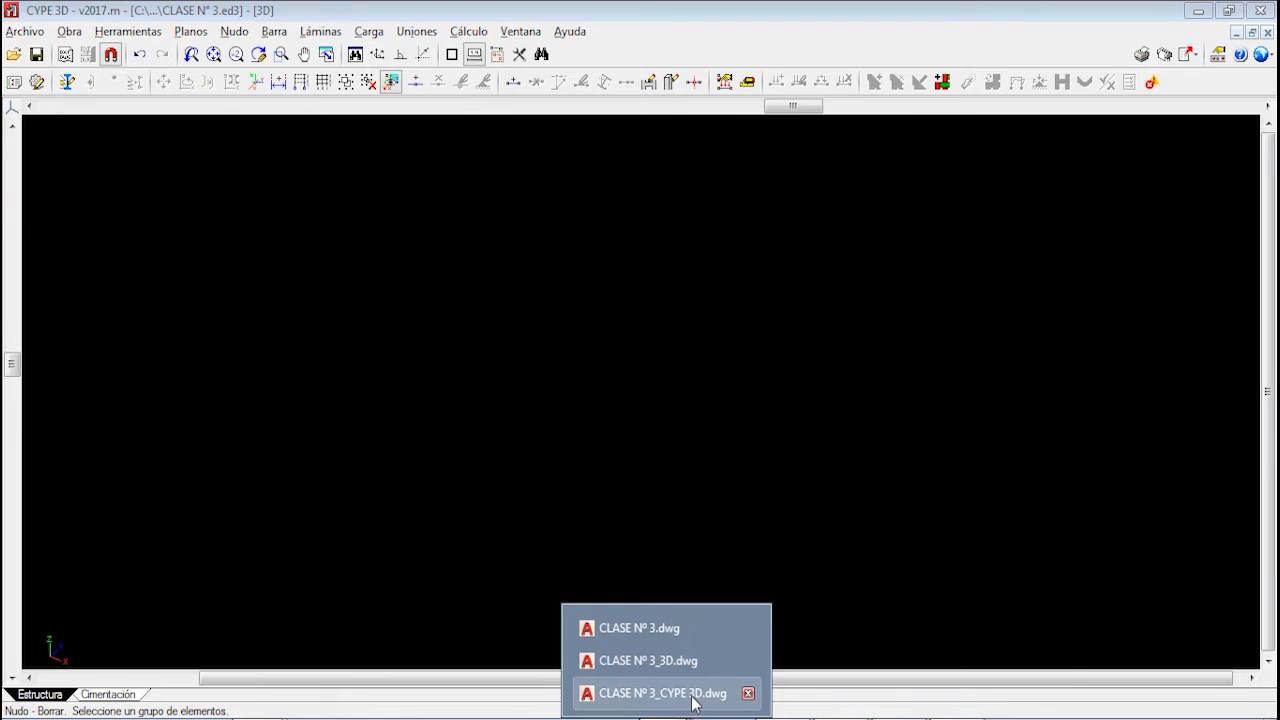
{"action": "left_click", "coordinate": [694, 703]}
{"action": "scroll", "coordinate": [629, 451], "scroll_direction": "down", "scroll_amount": 3}
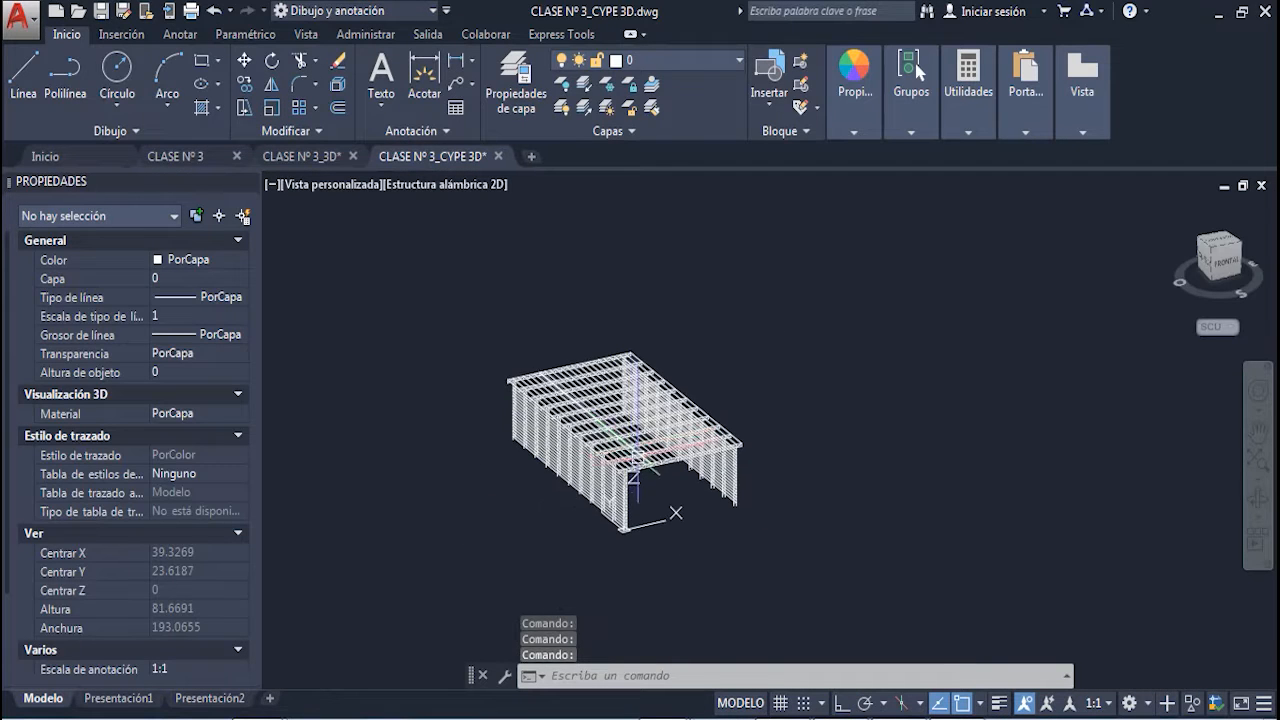
{"action": "scroll", "coordinate": [632, 455], "scroll_direction": "up", "scroll_amount": 2}
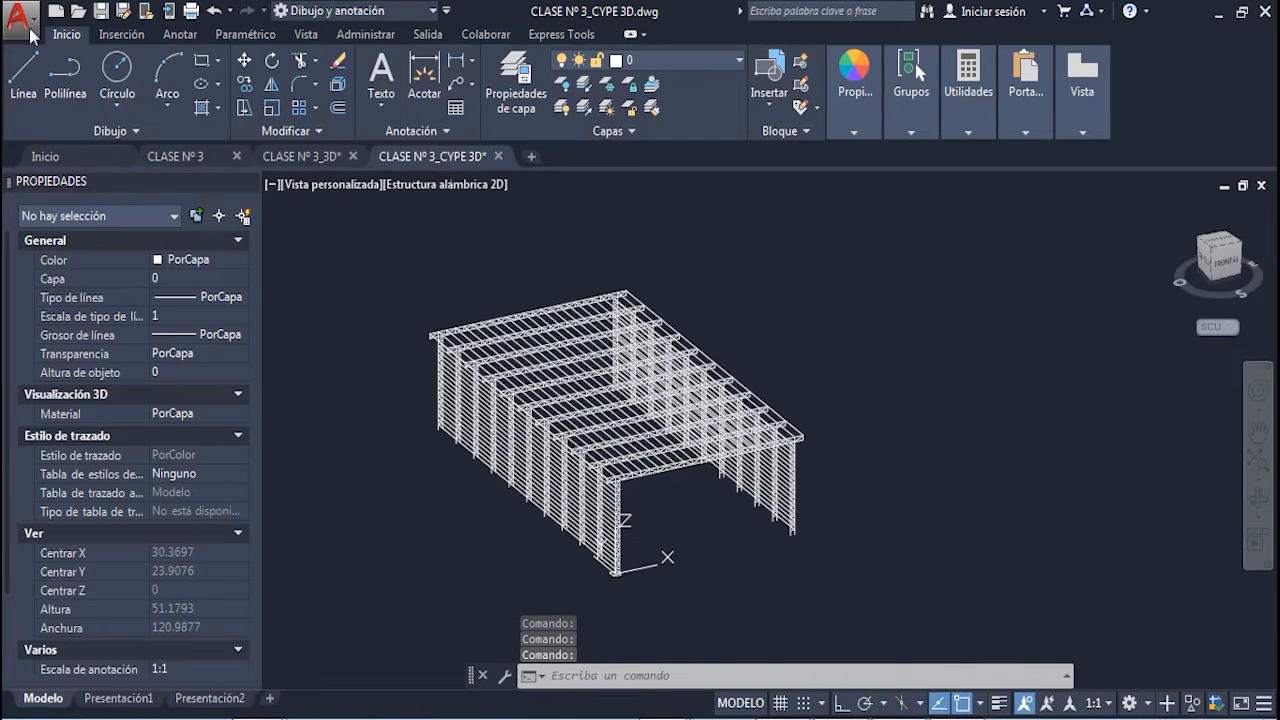
Save the drawing as CLASE Nº 3_CYPE 3D in AutoCAD 2013/LT2013 DWG format and switch back to CYPE 3D
{"action": "left_click", "coordinate": [31, 35]}
{"action": "left_click", "coordinate": [70, 252]}
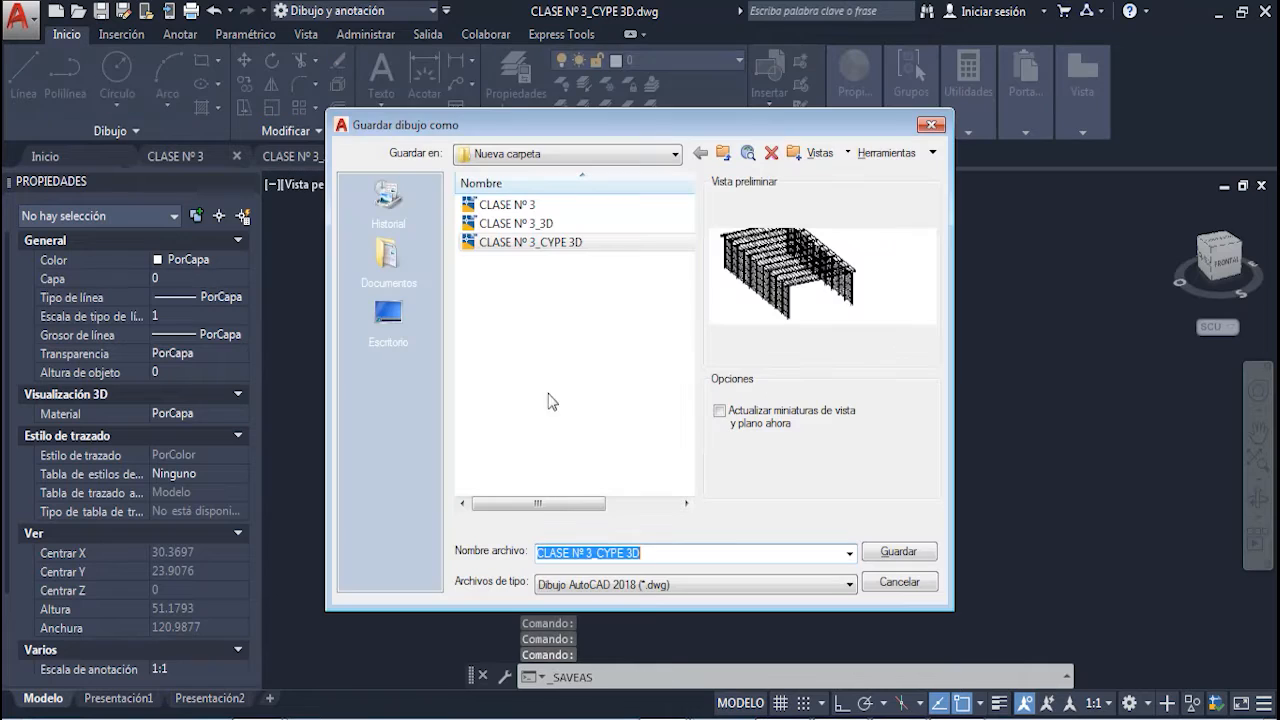
{"action": "left_click", "coordinate": [645, 585]}
{"action": "left_click", "coordinate": [674, 388]}
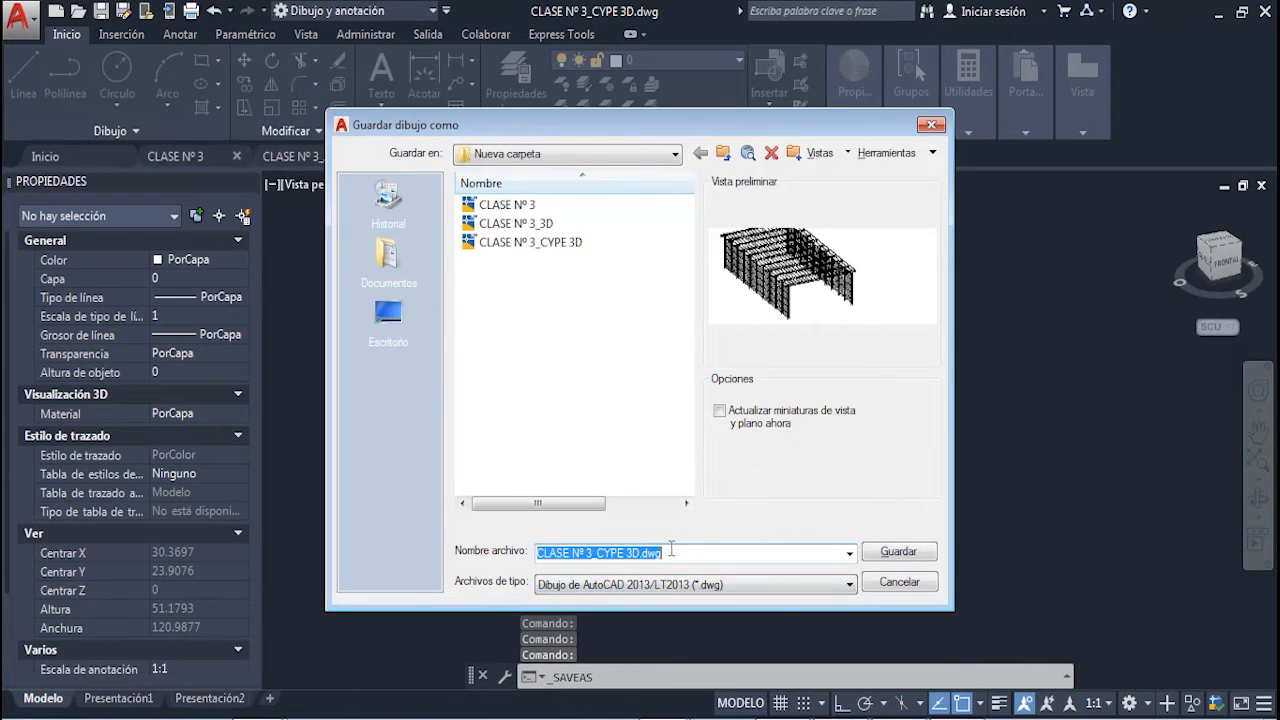
{"action": "left_click", "coordinate": [887, 556]}
{"action": "left_click", "coordinate": [626, 420]}
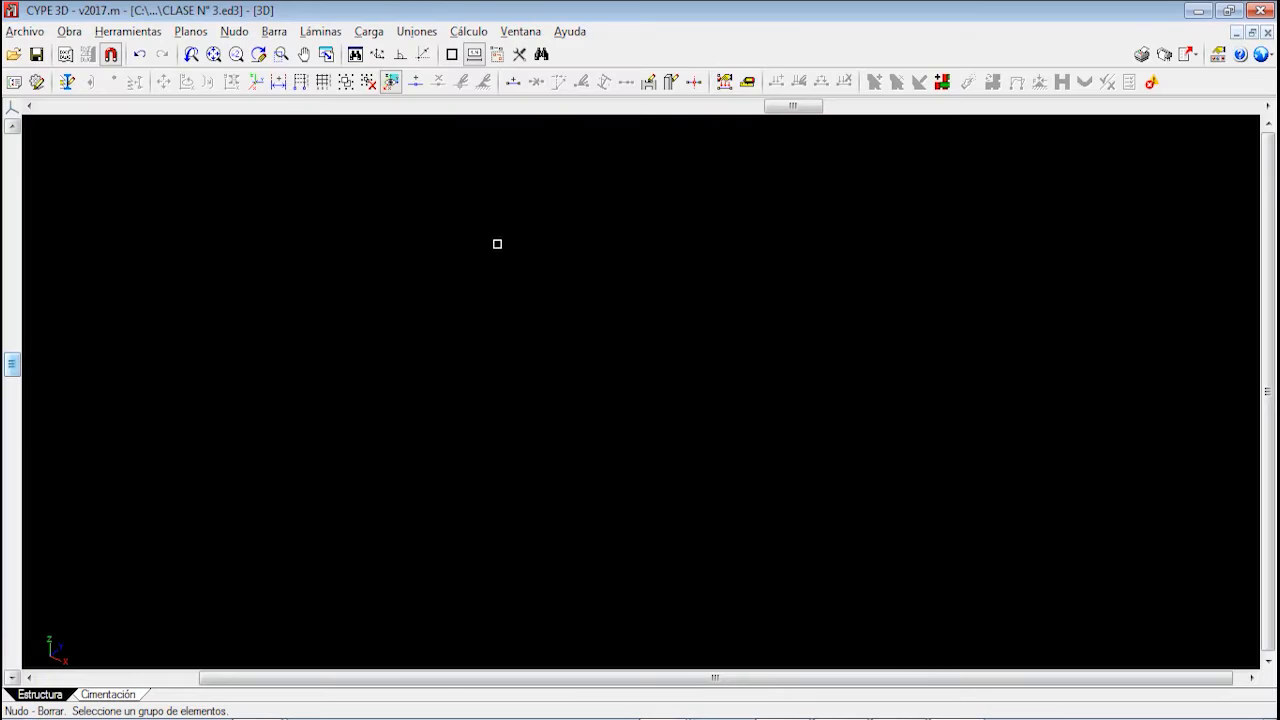
{"action": "left_click", "coordinate": [127, 32]}
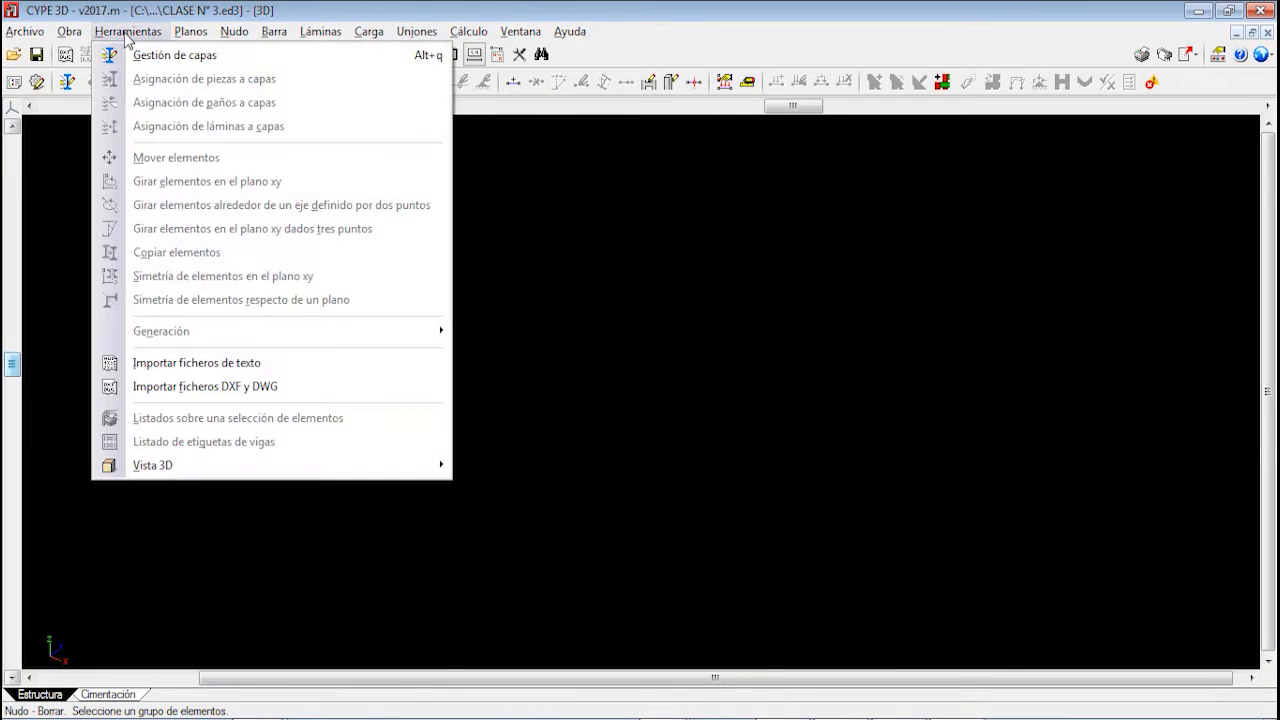
{"action": "left_click", "coordinate": [247, 366]}
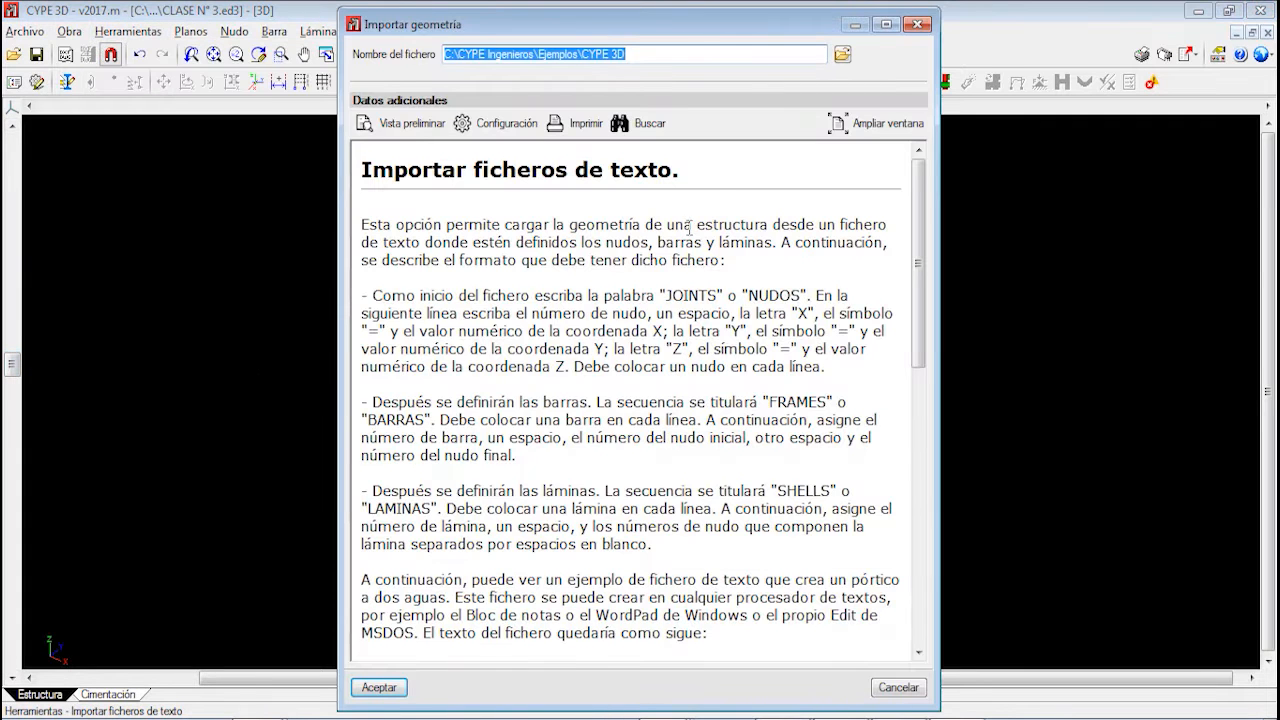
{"action": "left_click", "coordinate": [917, 24]}
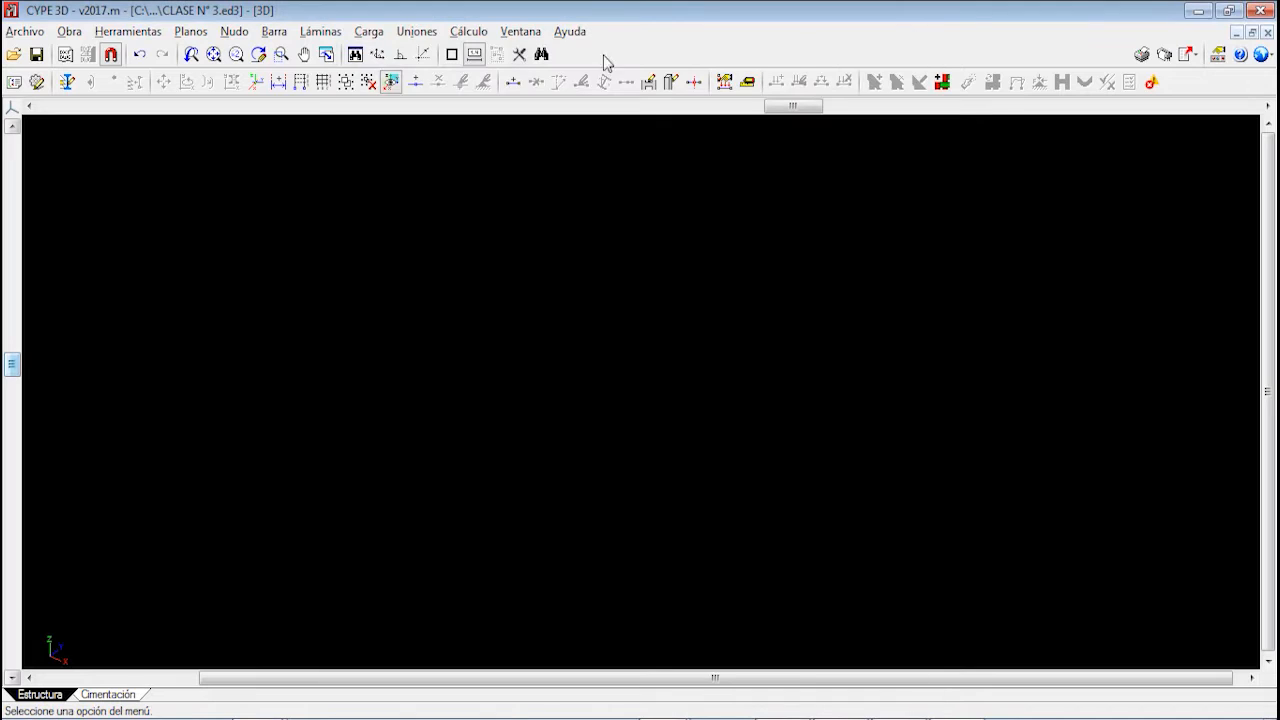
Import the layer 0 entities of the DWG file CLASE Nº 3_CYPE 3D into the model
{"action": "left_click", "coordinate": [127, 31]}
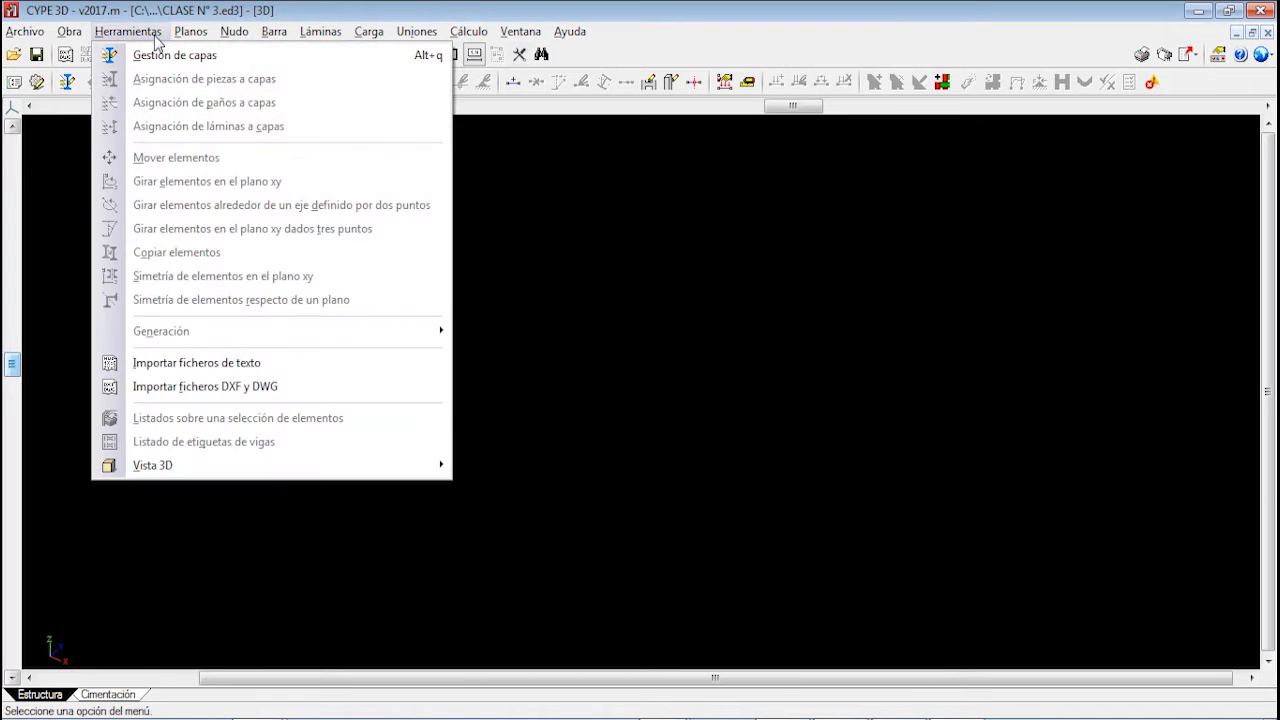
{"action": "left_click", "coordinate": [246, 386]}
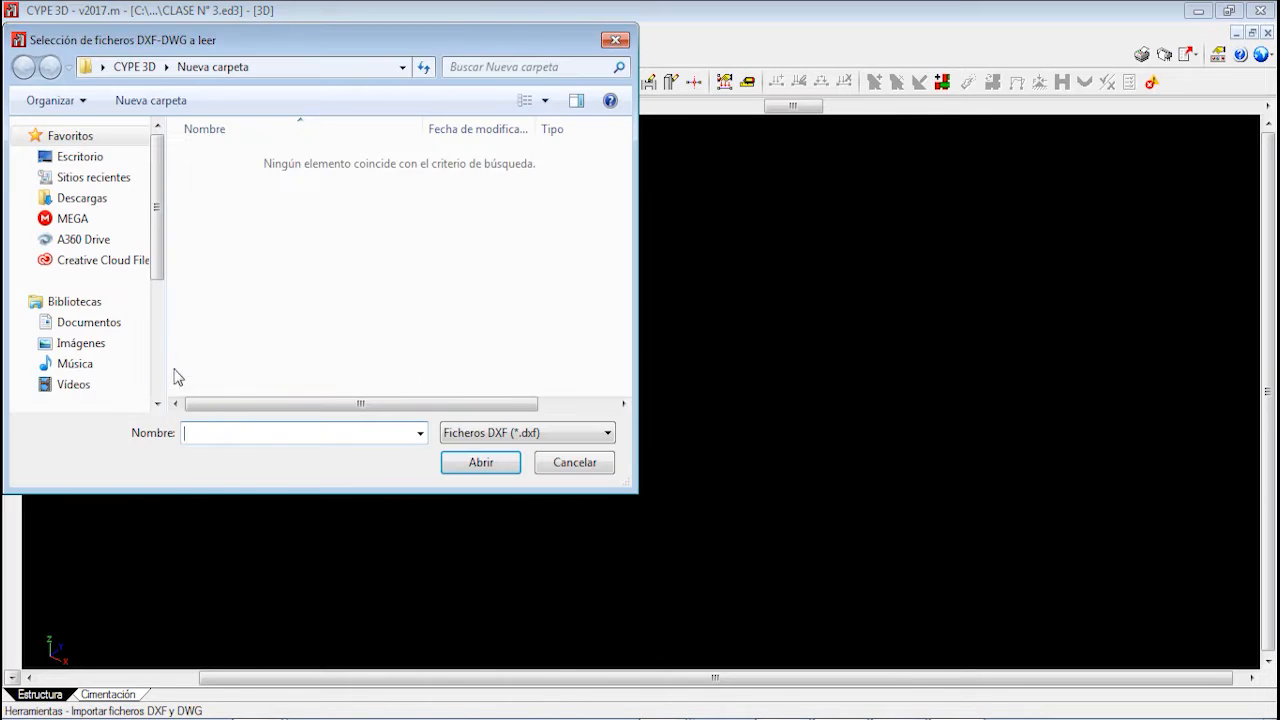
{"action": "left_click", "coordinate": [543, 434]}
{"action": "left_click", "coordinate": [543, 466]}
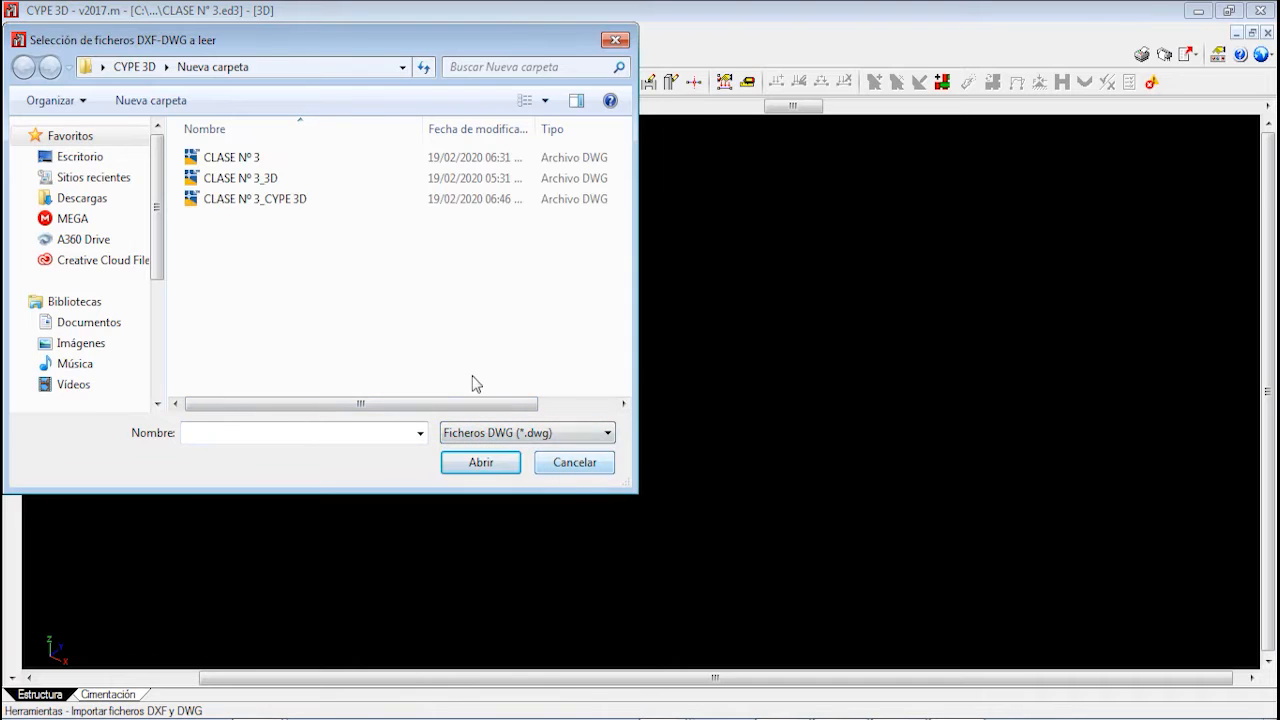
{"action": "left_click", "coordinate": [278, 199]}
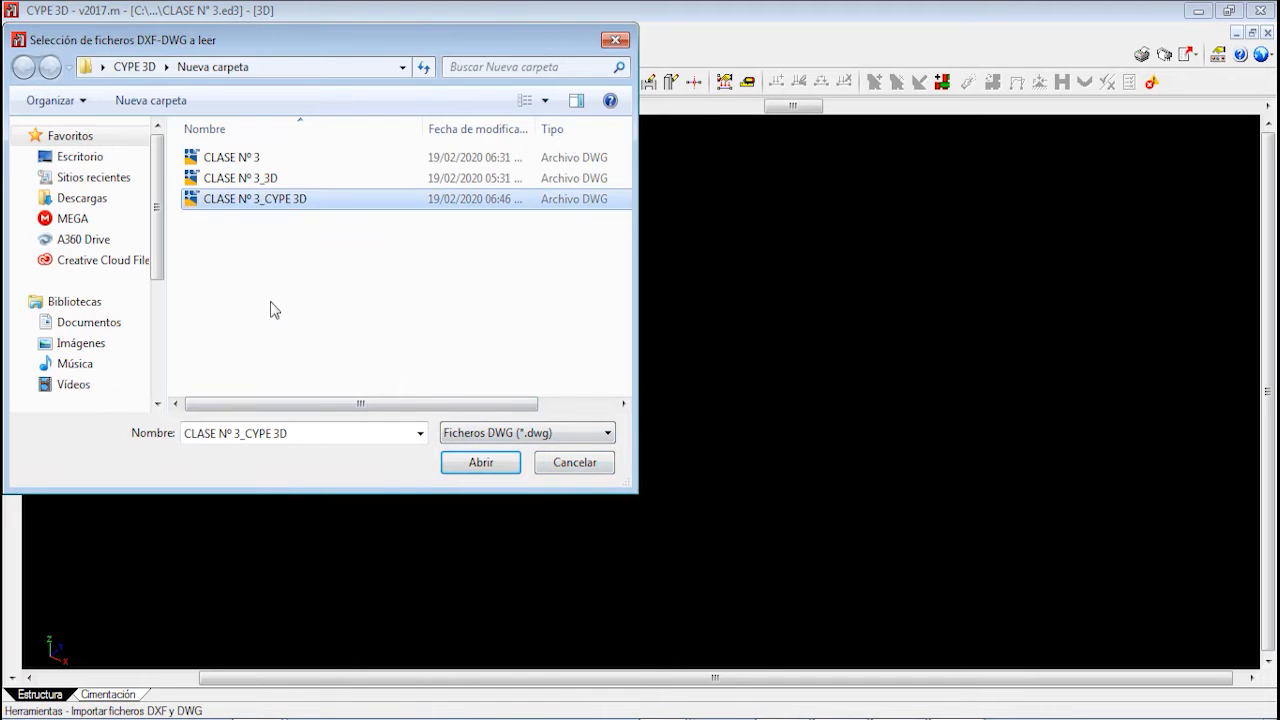
{"action": "left_click", "coordinate": [489, 470]}
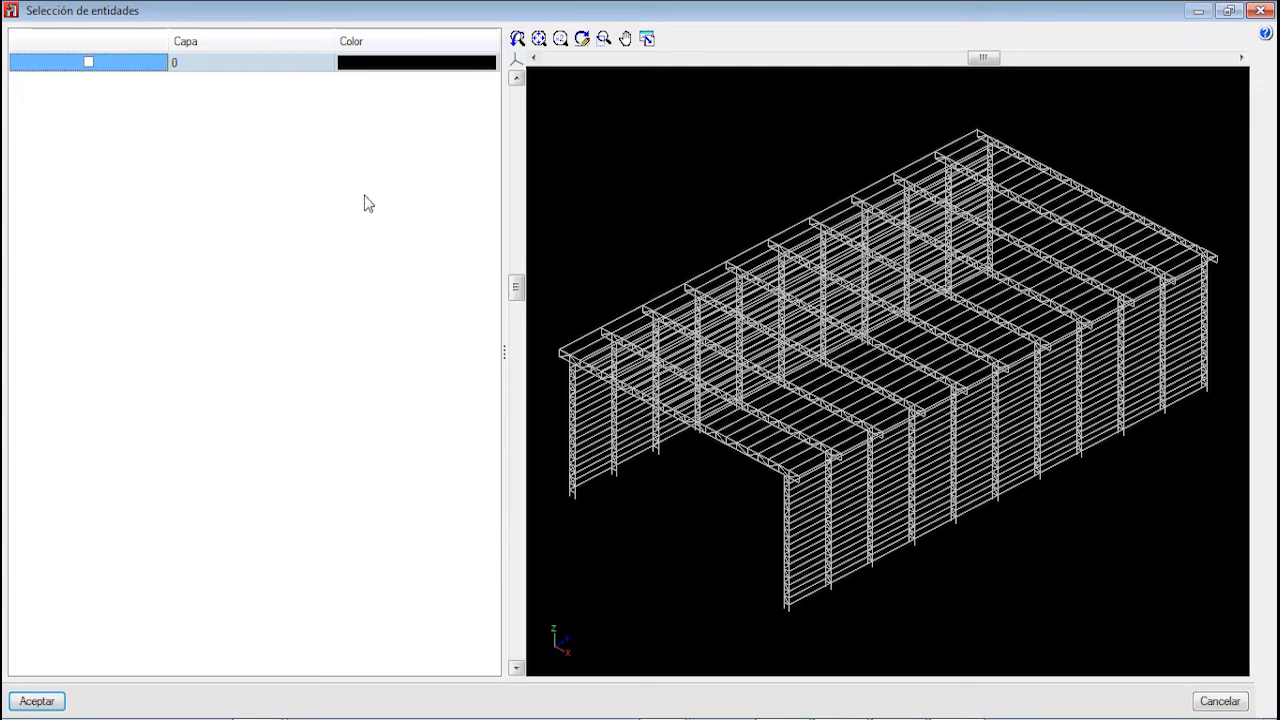
{"action": "left_click", "coordinate": [88, 62]}
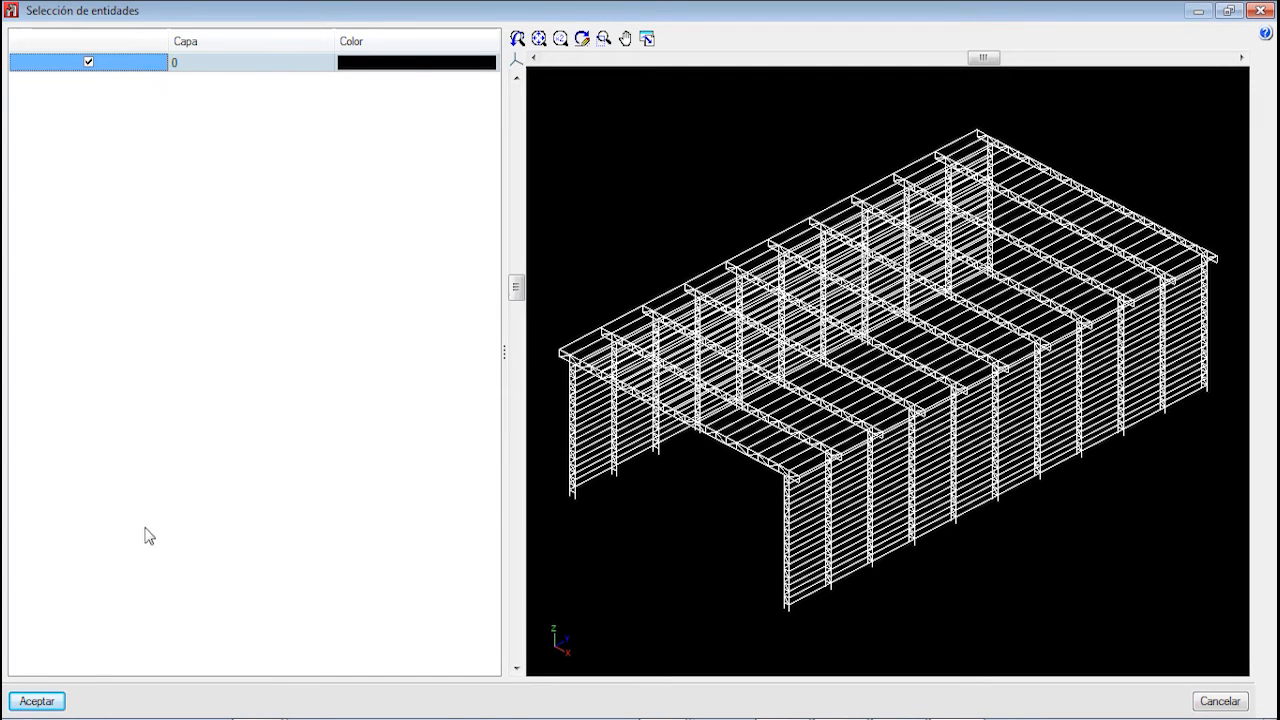
{"action": "left_click", "coordinate": [44, 701]}
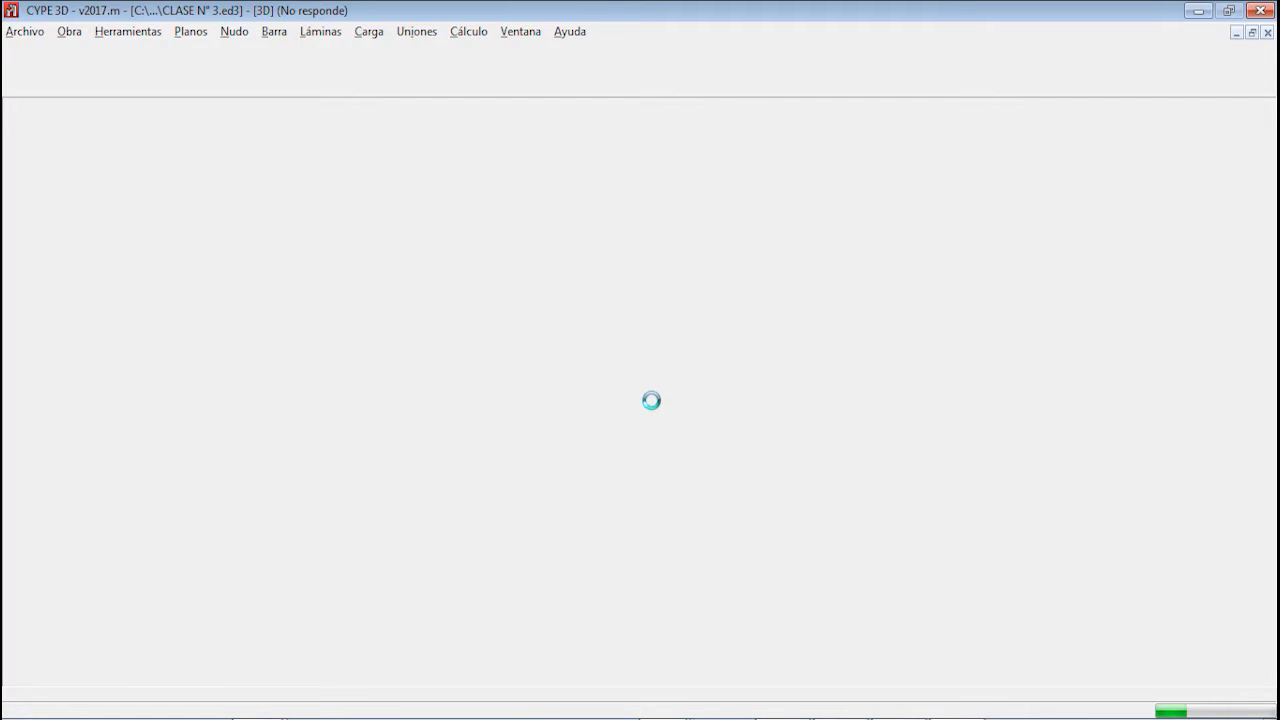
Switch to AutoCAD to view the CLASE Nº 3_CYPE 3D truss building during the import, and return to CYPE 3D
{"action": "mouse_move", "coordinate": [666, 716]}
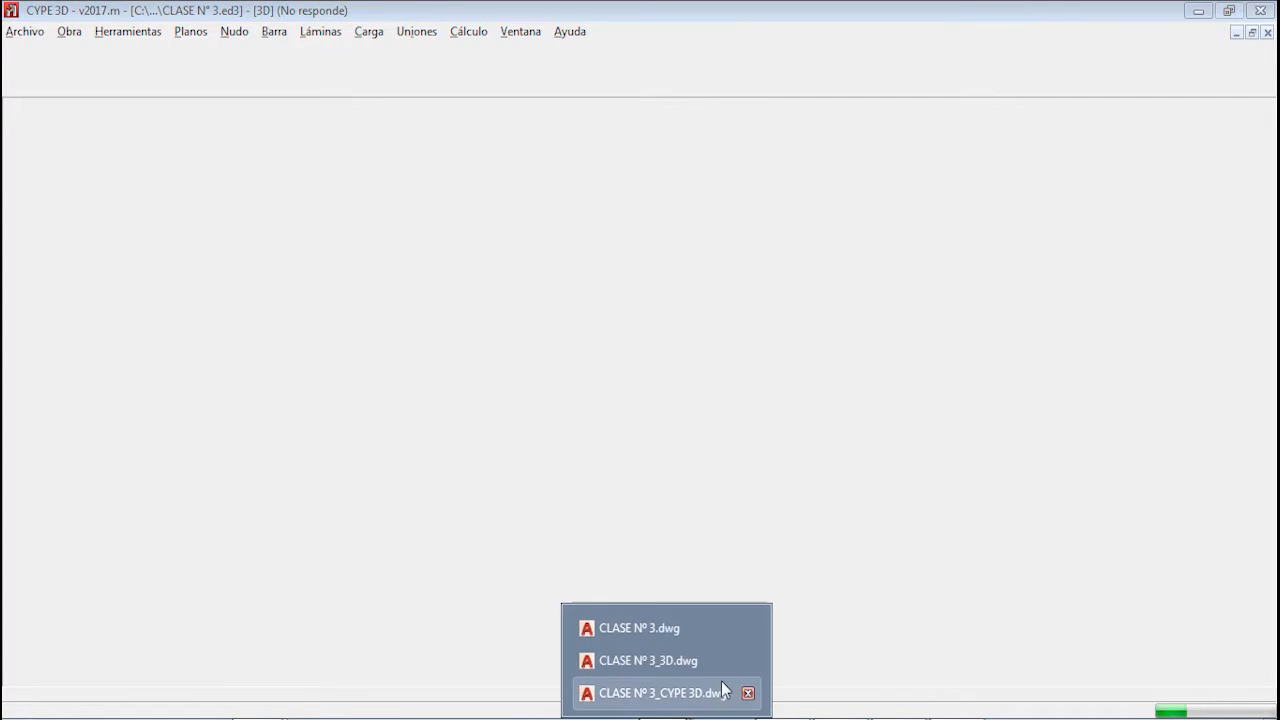
{"action": "left_click", "coordinate": [730, 692]}
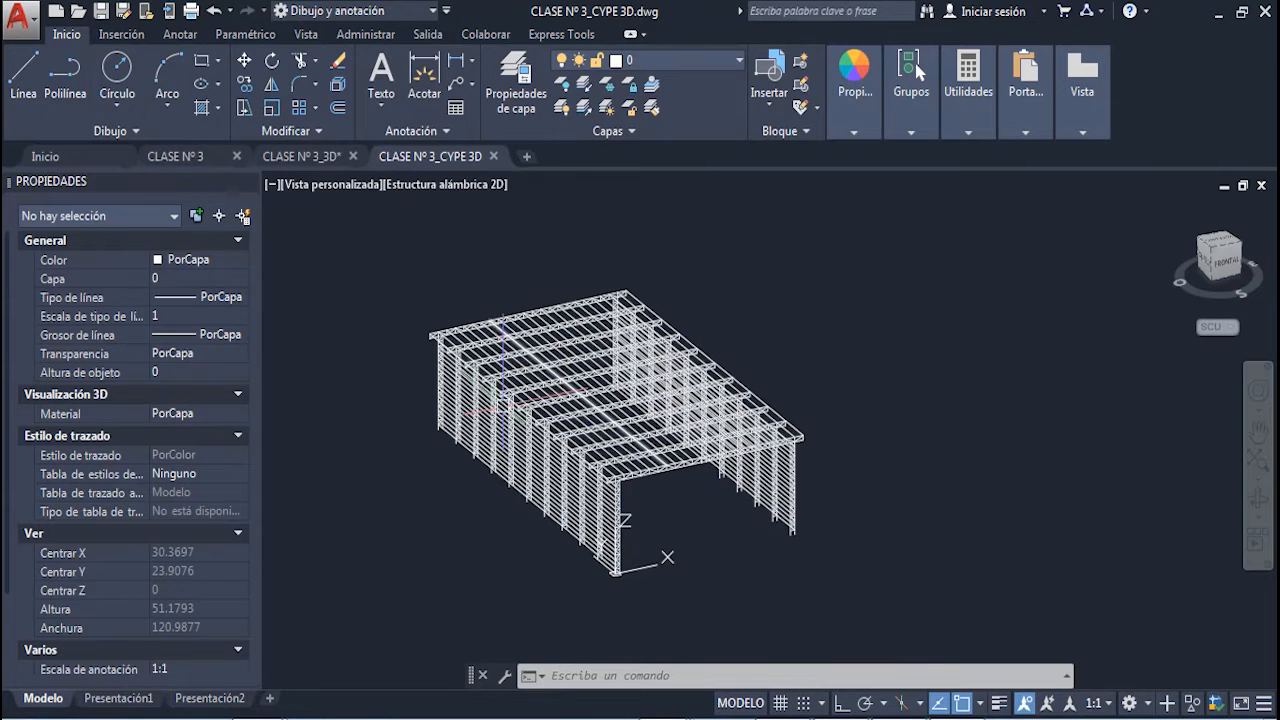
{"action": "scroll", "coordinate": [510, 390], "scroll_direction": "up", "scroll_amount": 2}
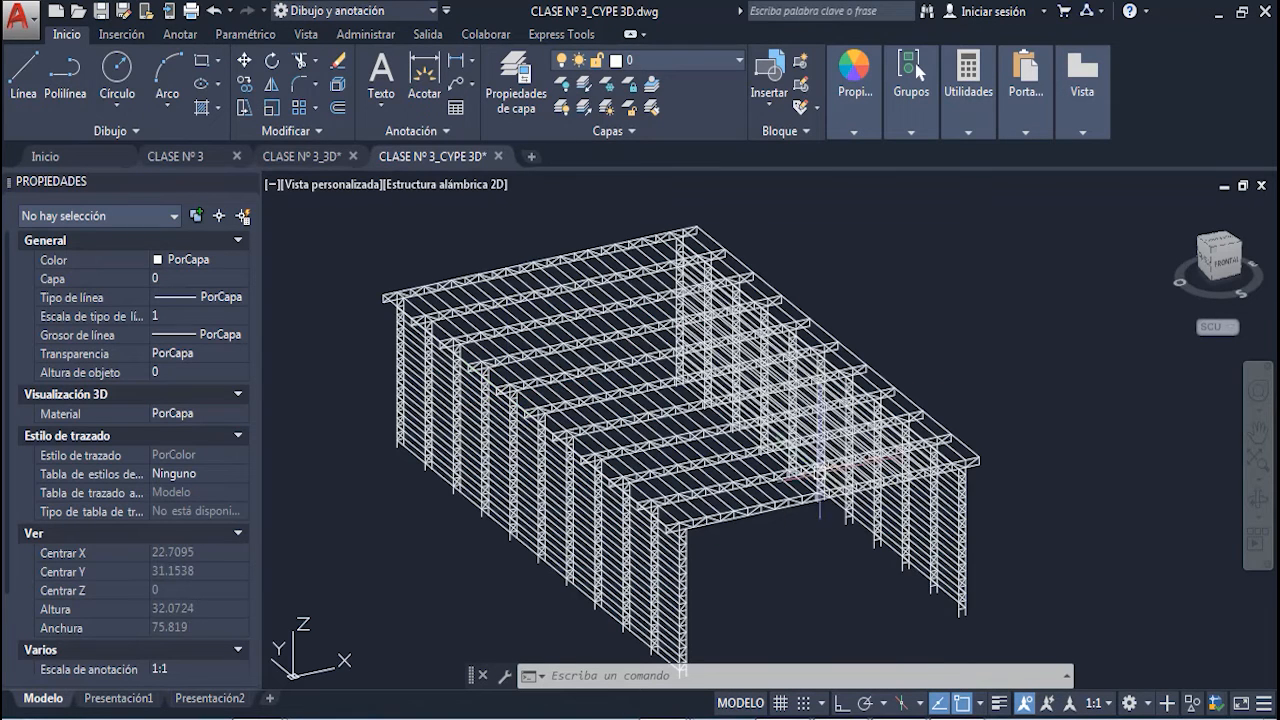
{"action": "left_click", "coordinate": [962, 717]}
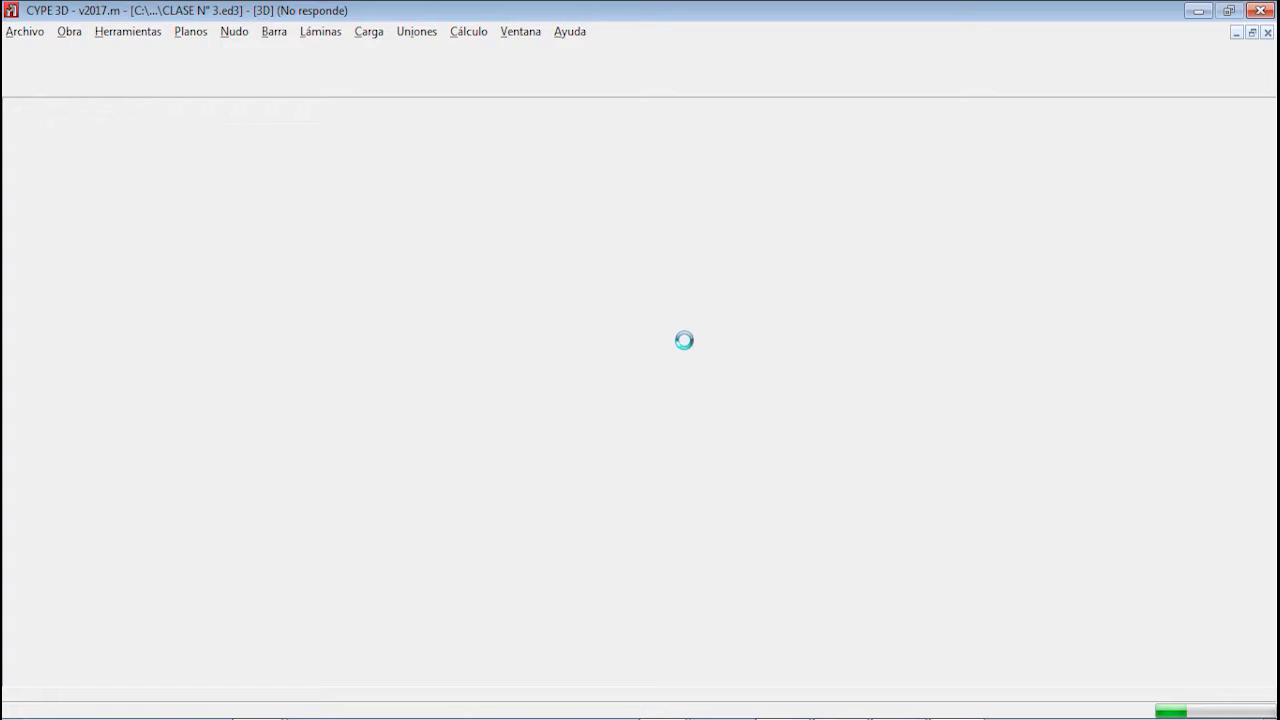
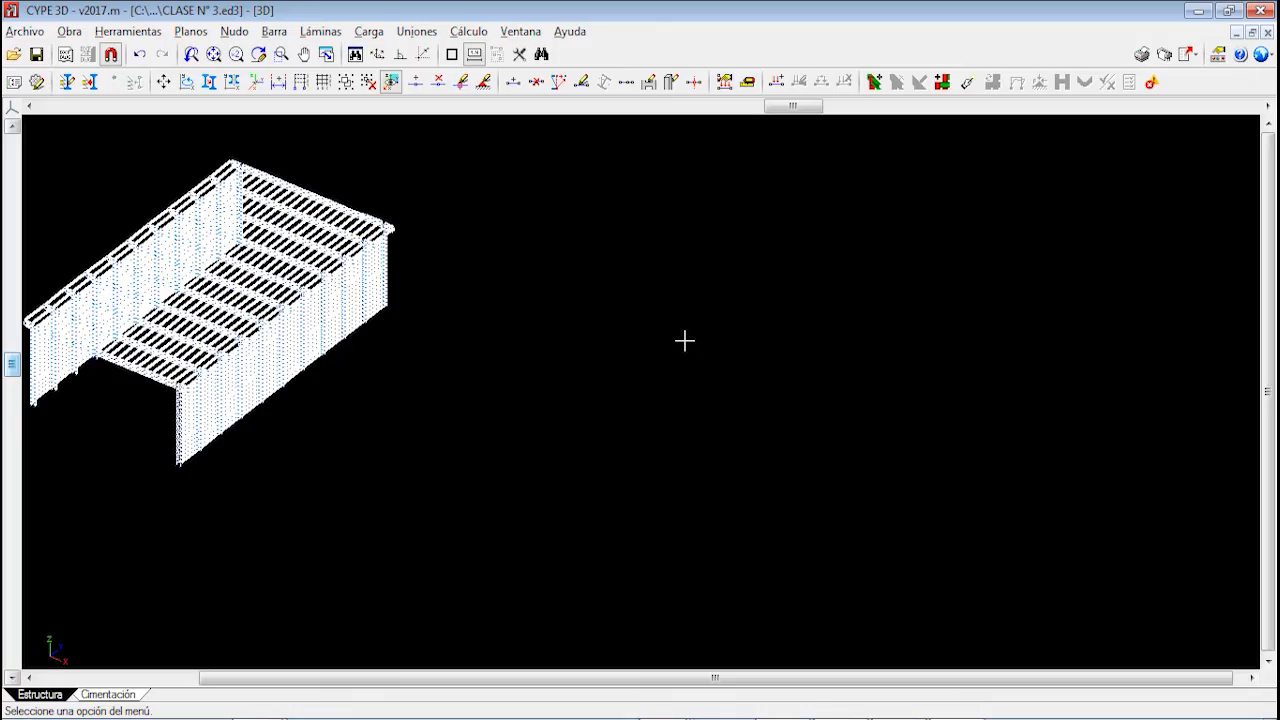
Examine the imported truss columns, roof trusses and purlins up close and as a whole
{"action": "middle_click_drag", "start_coordinate": [354, 452], "coordinate": [527, 495]}
{"action": "scroll", "coordinate": [448, 377], "scroll_direction": "up", "scroll_amount": 7}
{"action": "middle_click_drag", "start_coordinate": [380, 391], "coordinate": [570, 475]}
{"action": "scroll", "coordinate": [570, 475], "scroll_direction": "up", "scroll_amount": 2}
{"action": "scroll", "coordinate": [214, 418], "scroll_direction": "up", "scroll_amount": 8}
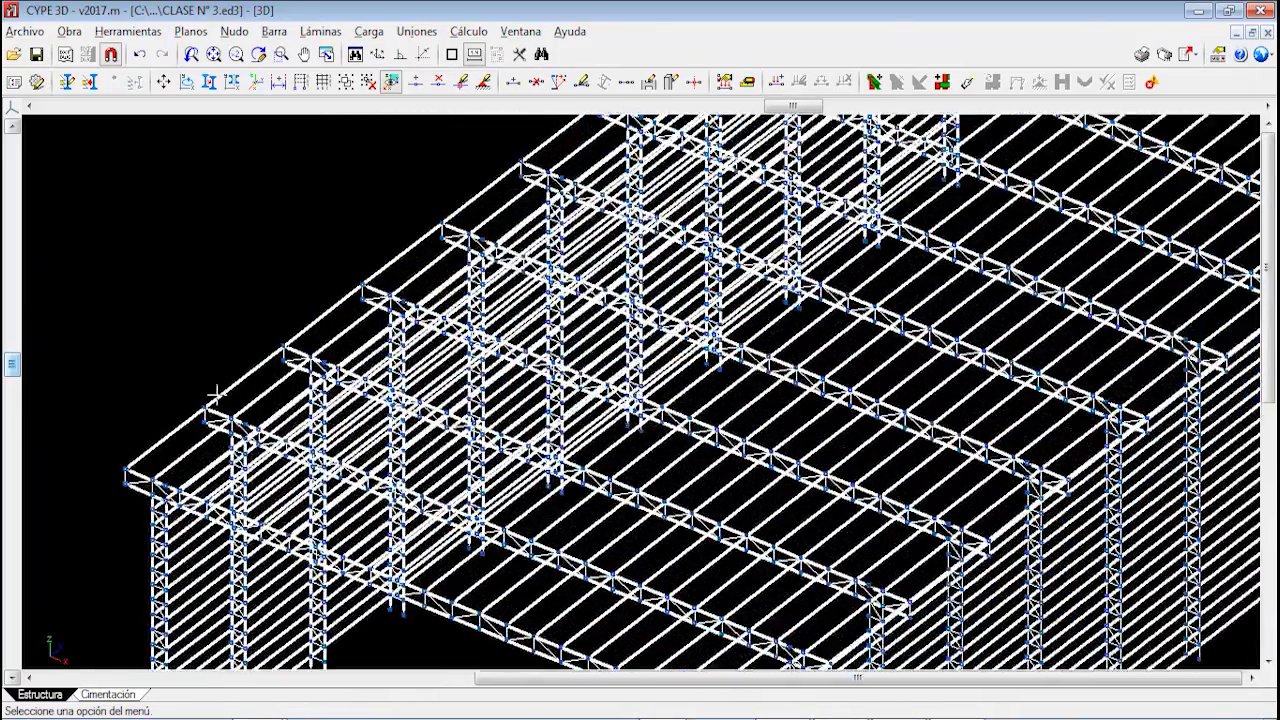
{"action": "scroll", "coordinate": [214, 418], "scroll_direction": "down", "scroll_amount": 10}
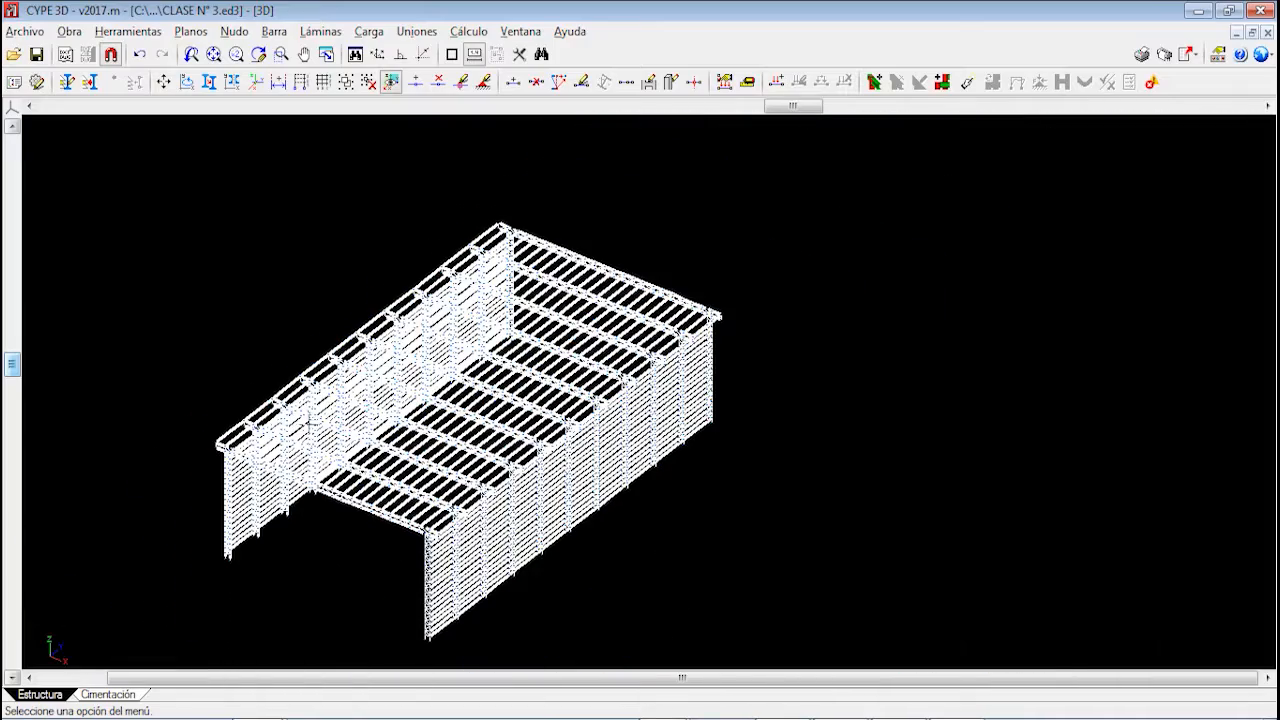
Describe all bars of the imported truss building as generic IPE 80 steel members with a simple profile arrangement
{"action": "left_click", "coordinate": [273, 33]}
{"action": "left_click", "coordinate": [343, 150]}
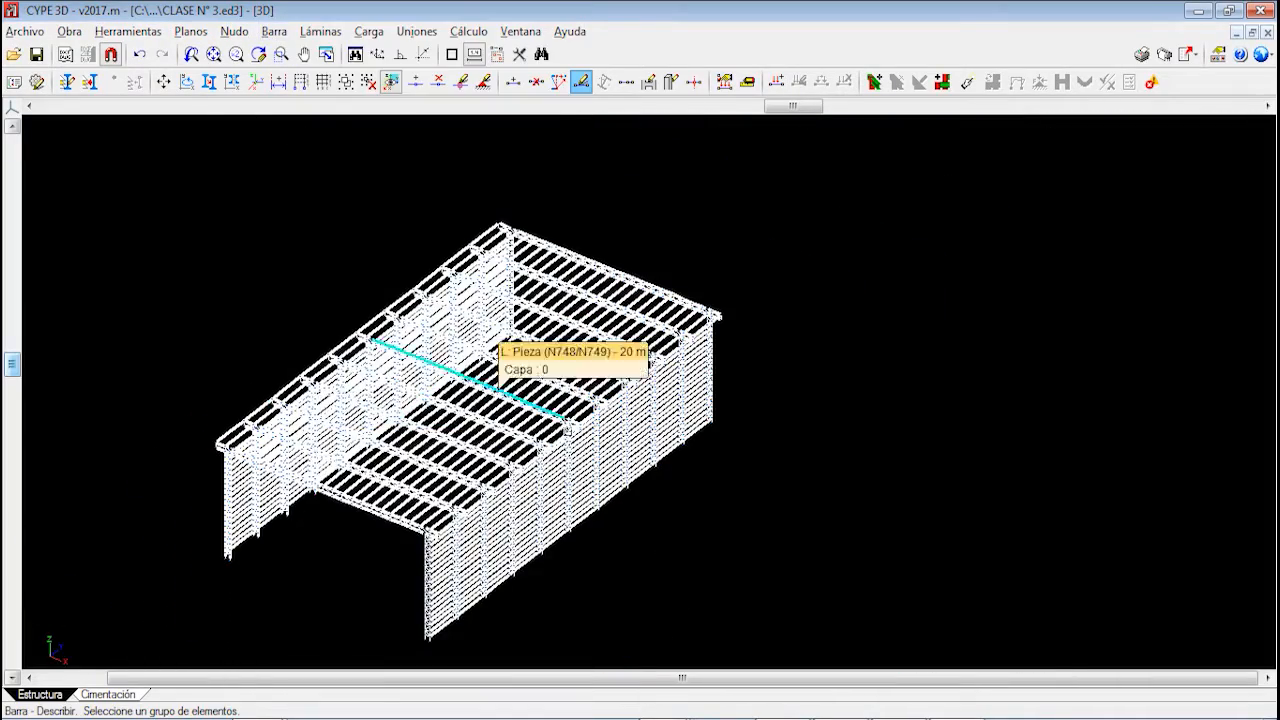
{"action": "left_click", "coordinate": [859, 633]}
{"action": "left_click", "coordinate": [413, 430]}
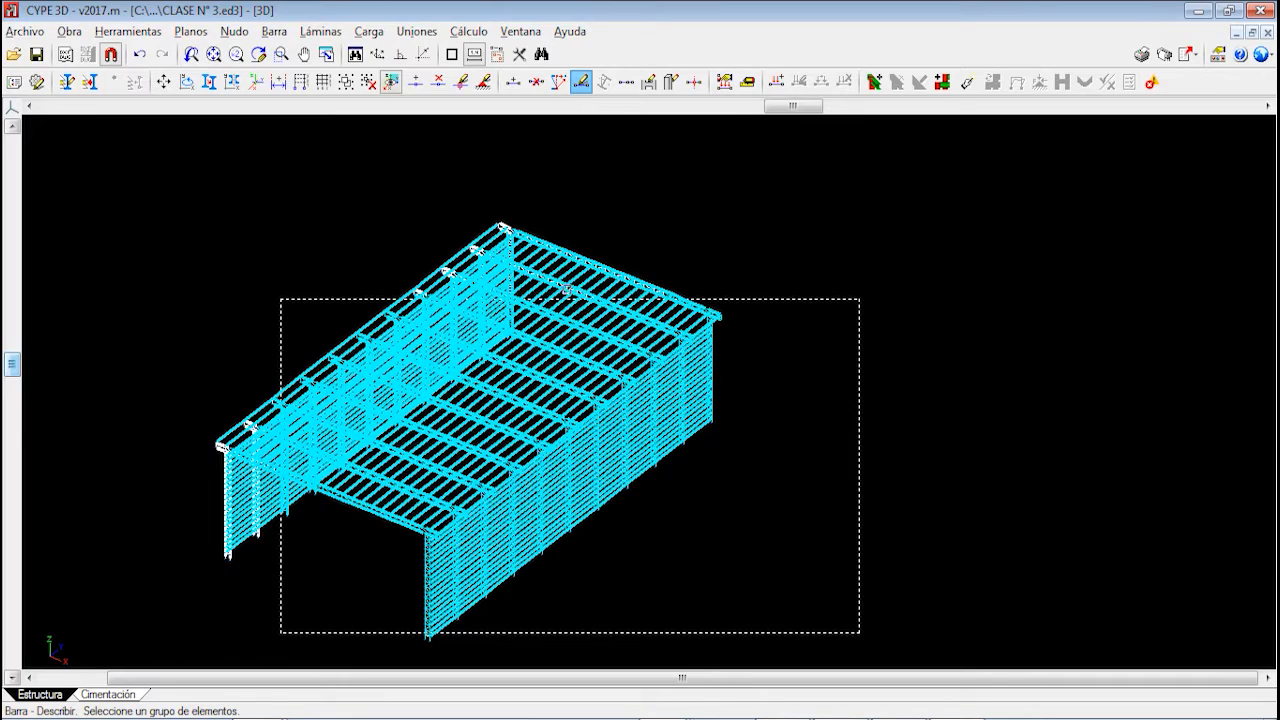
{"action": "middle_click_drag", "start_coordinate": [809, 591], "coordinate": [854, 383]}
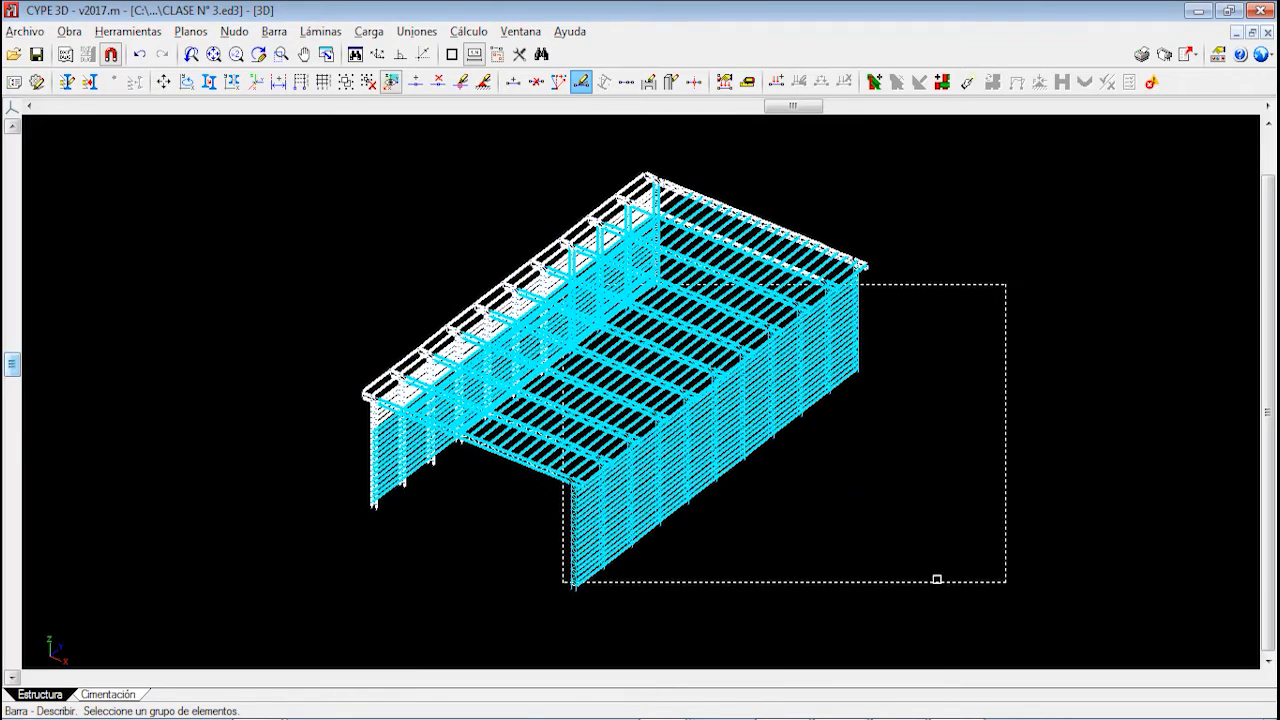
{"action": "middle_click_drag", "start_coordinate": [1029, 587], "coordinate": [963, 569]}
{"action": "left_click", "coordinate": [972, 569]}
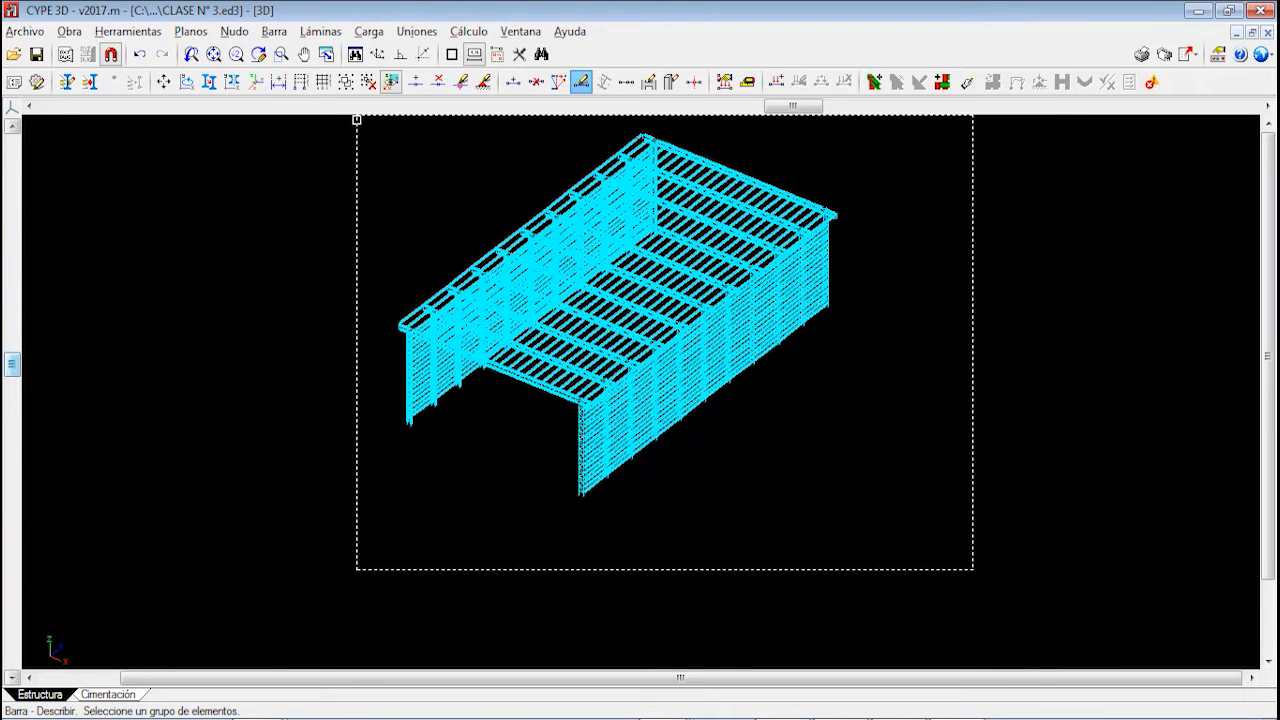
{"action": "left_click", "coordinate": [383, 172]}
{"action": "right_click", "coordinate": [384, 194]}
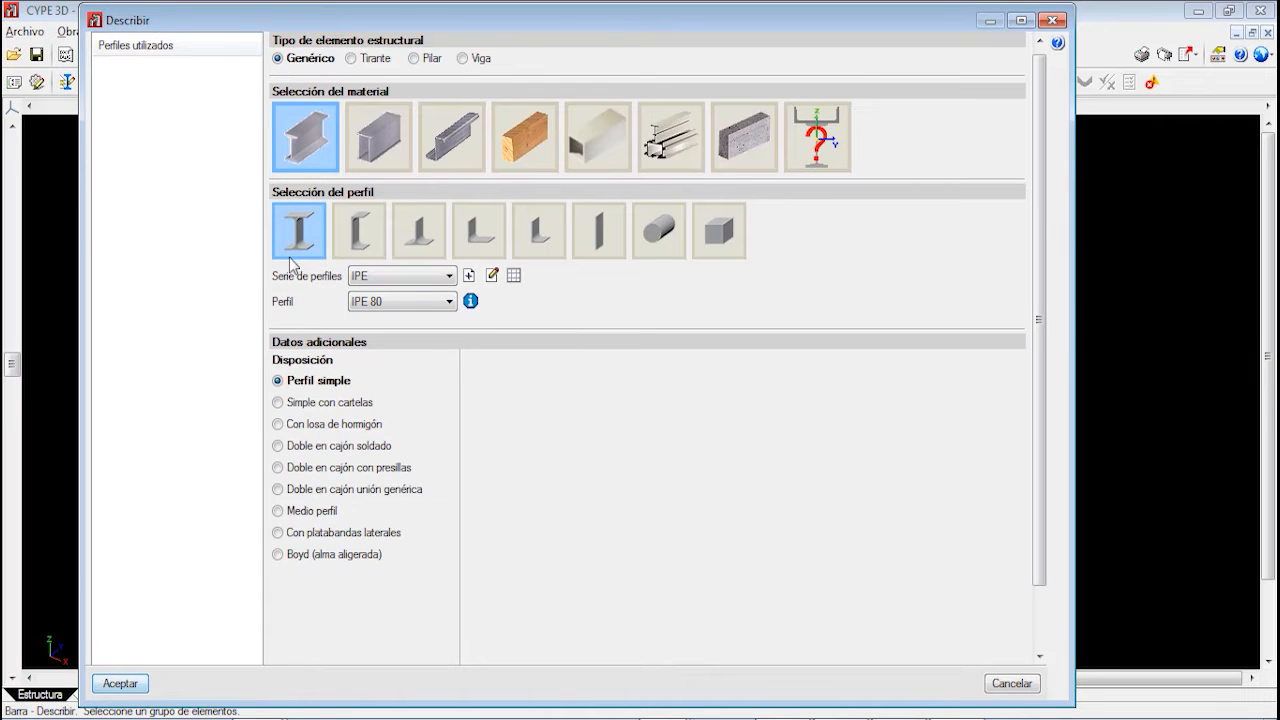
{"action": "left_click", "coordinate": [108, 686]}
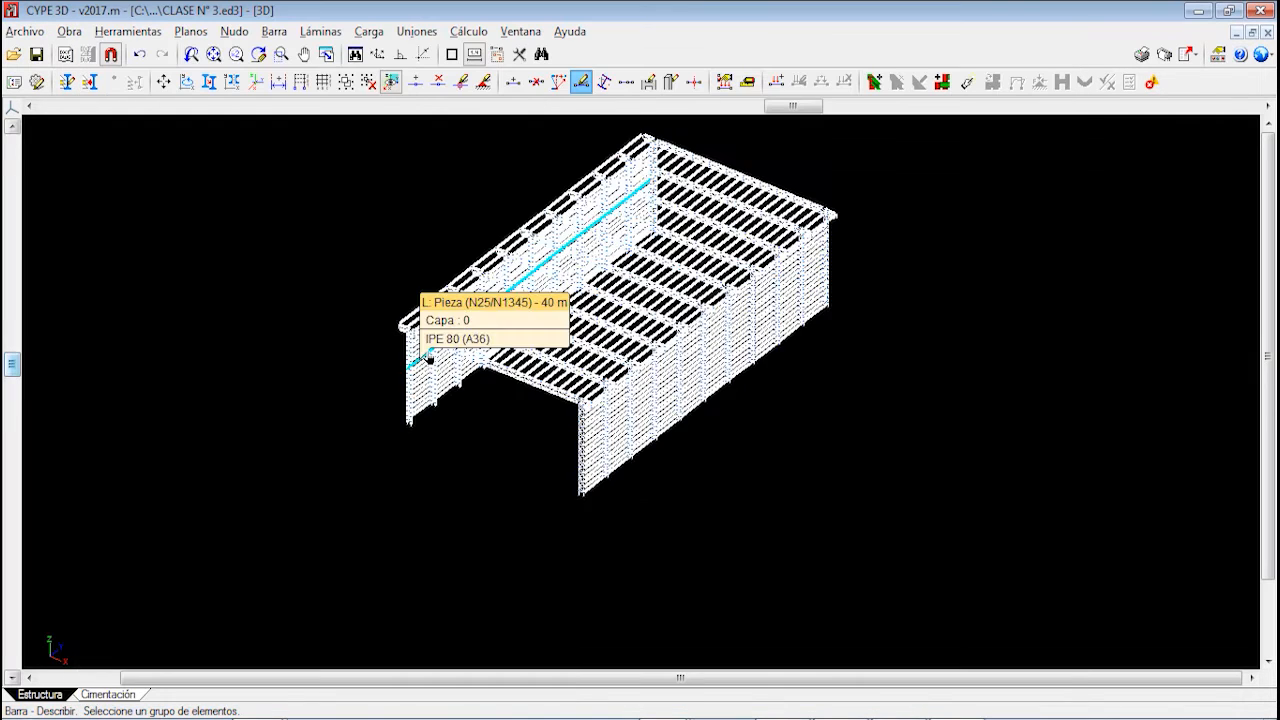
Open the 3D view of the complete structure and examine the truss building inside and out
{"action": "left_click", "coordinate": [128, 31]}
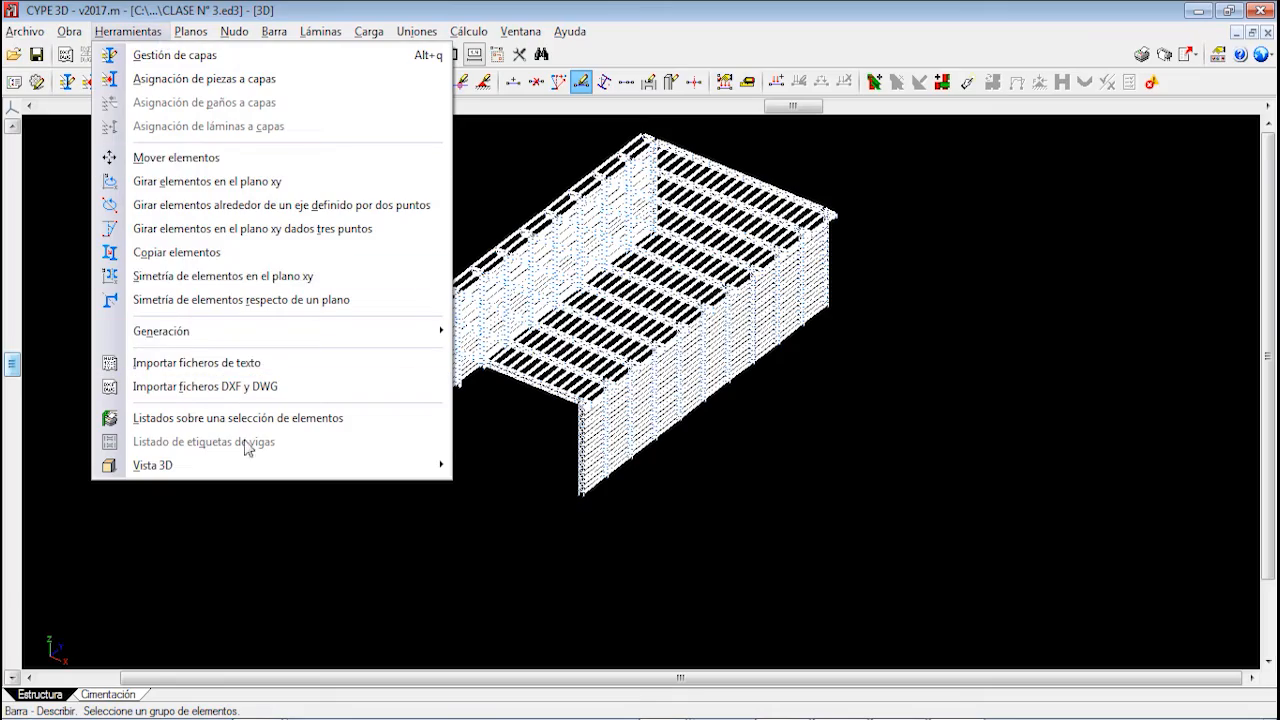
{"action": "mouse_move", "coordinate": [249, 469]}
{"action": "left_click", "coordinate": [510, 462]}
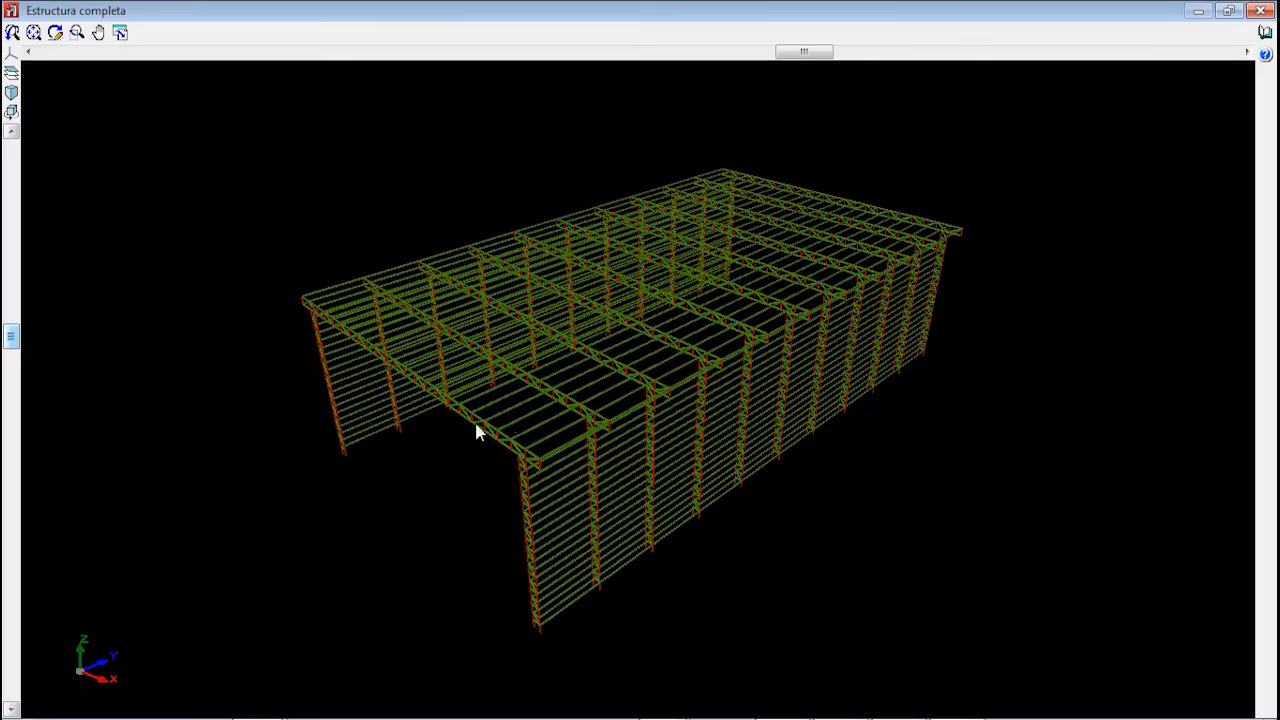
{"action": "left_click_drag", "start_coordinate": [528, 418], "coordinate": [557, 396]}
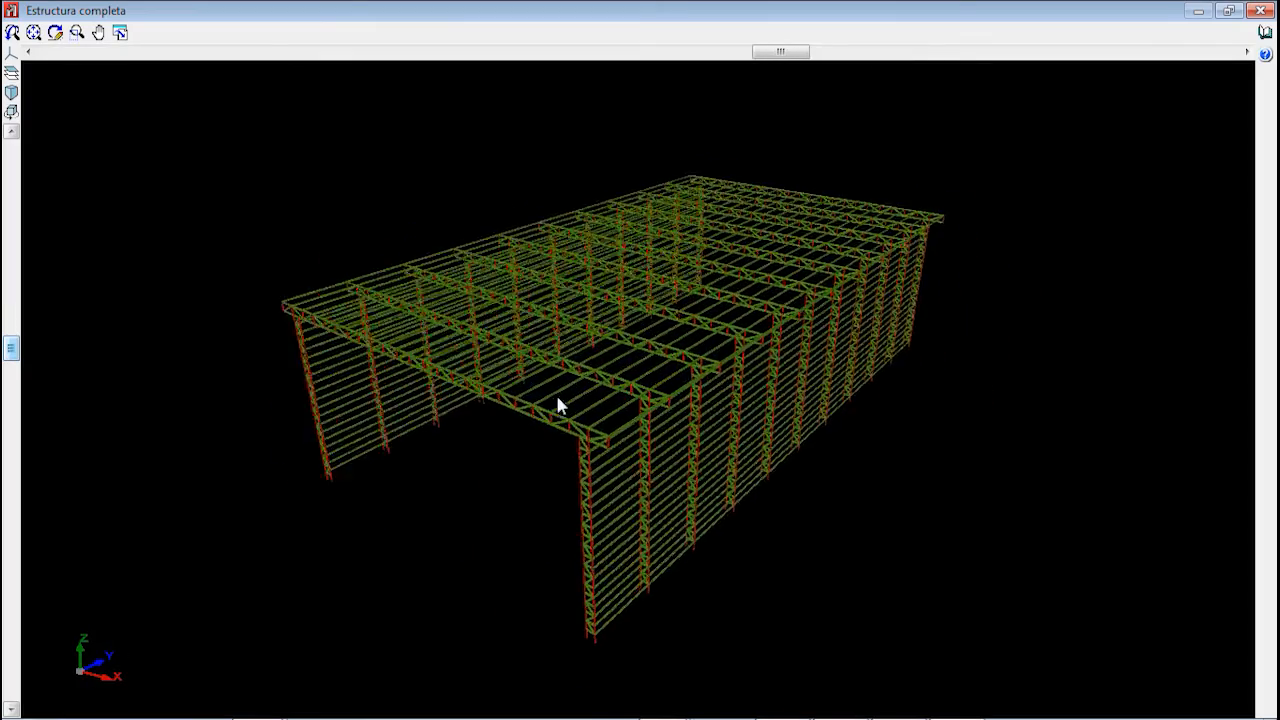
{"action": "scroll", "coordinate": [563, 397], "scroll_direction": "up", "scroll_amount": 3}
{"action": "scroll", "coordinate": [564, 404], "scroll_direction": "up", "scroll_amount": 8}
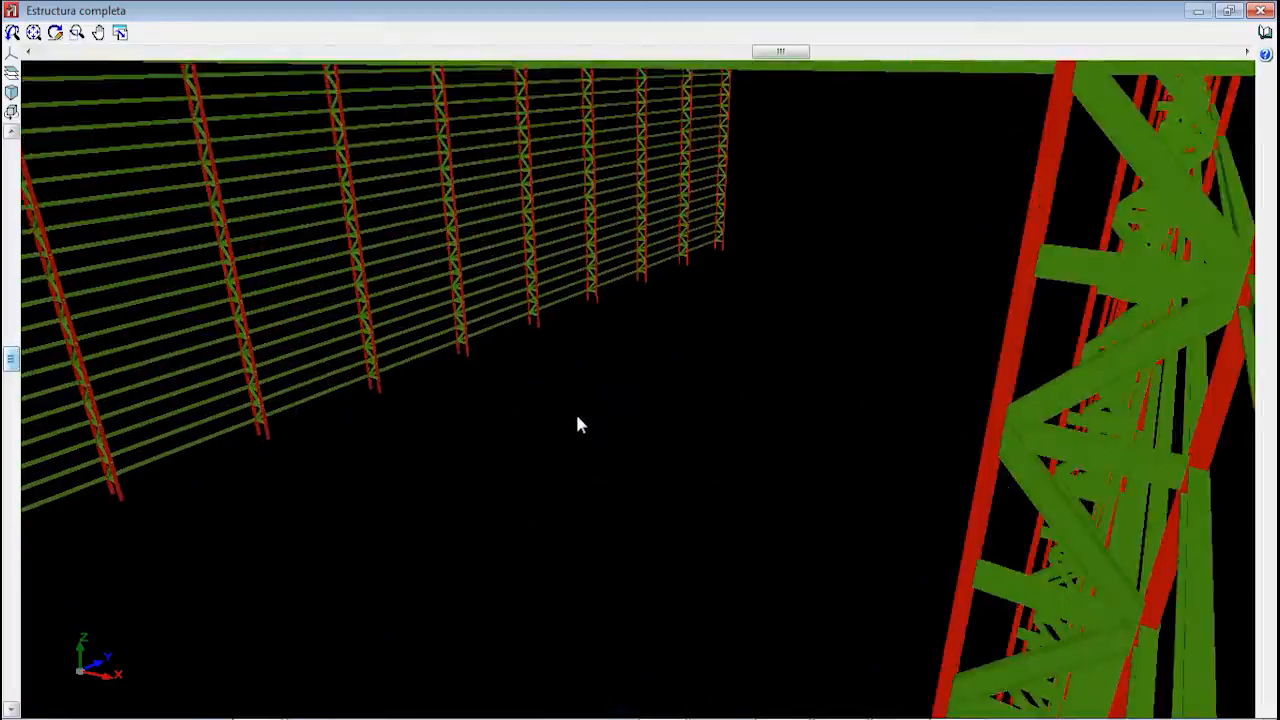
{"action": "scroll", "coordinate": [577, 425], "scroll_direction": "down", "scroll_amount": 8}
{"action": "left_click_drag", "start_coordinate": [574, 423], "coordinate": [354, 466]}
{"action": "scroll", "coordinate": [770, 420], "scroll_direction": "down", "scroll_amount": 5}
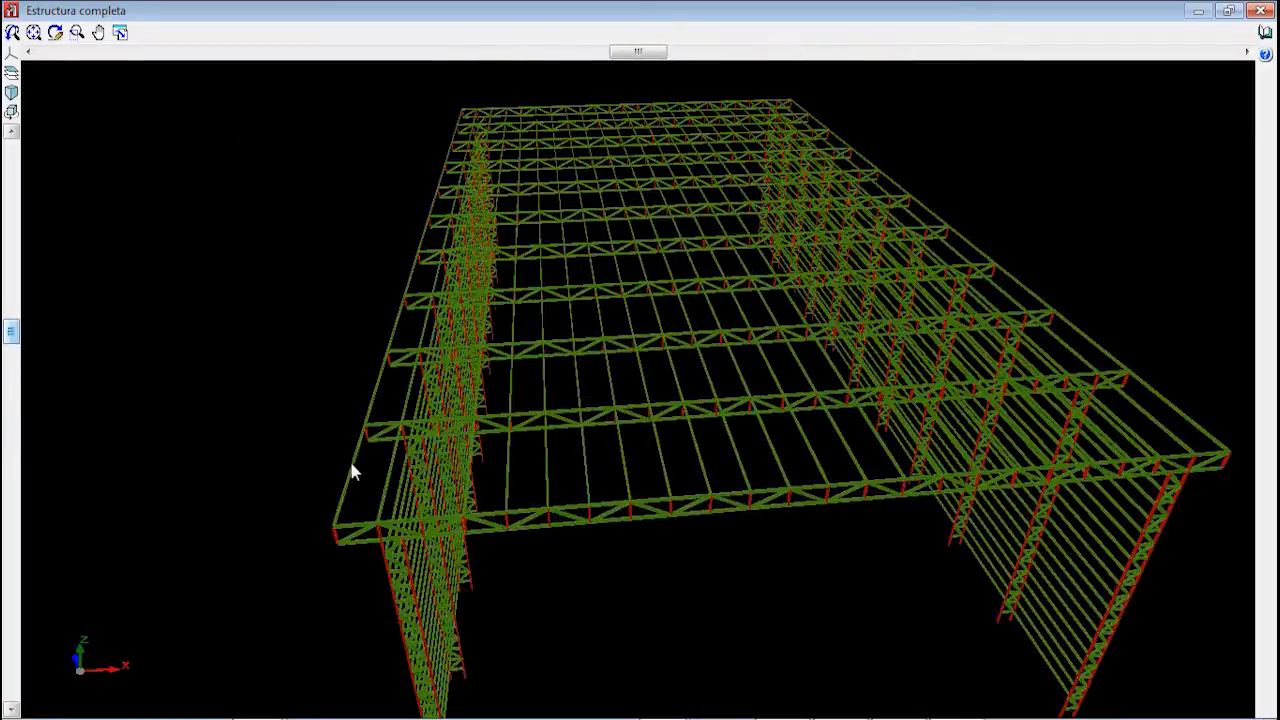
Examine the corner truss column and its side-rail connections up close, and close the 3D view
{"action": "scroll", "coordinate": [450, 458], "scroll_direction": "up", "scroll_amount": 3}
{"action": "scroll", "coordinate": [626, 457], "scroll_direction": "up", "scroll_amount": 3}
{"action": "left_click_drag", "start_coordinate": [626, 457], "coordinate": [619, 439]}
{"action": "scroll", "coordinate": [622, 440], "scroll_direction": "up", "scroll_amount": 4}
{"action": "left_click_drag", "start_coordinate": [682, 510], "coordinate": [640, 493]}
{"action": "scroll", "coordinate": [664, 468], "scroll_direction": "up", "scroll_amount": 3}
{"action": "scroll", "coordinate": [667, 470], "scroll_direction": "up", "scroll_amount": 2}
{"action": "scroll", "coordinate": [666, 473], "scroll_direction": "down", "scroll_amount": 5}
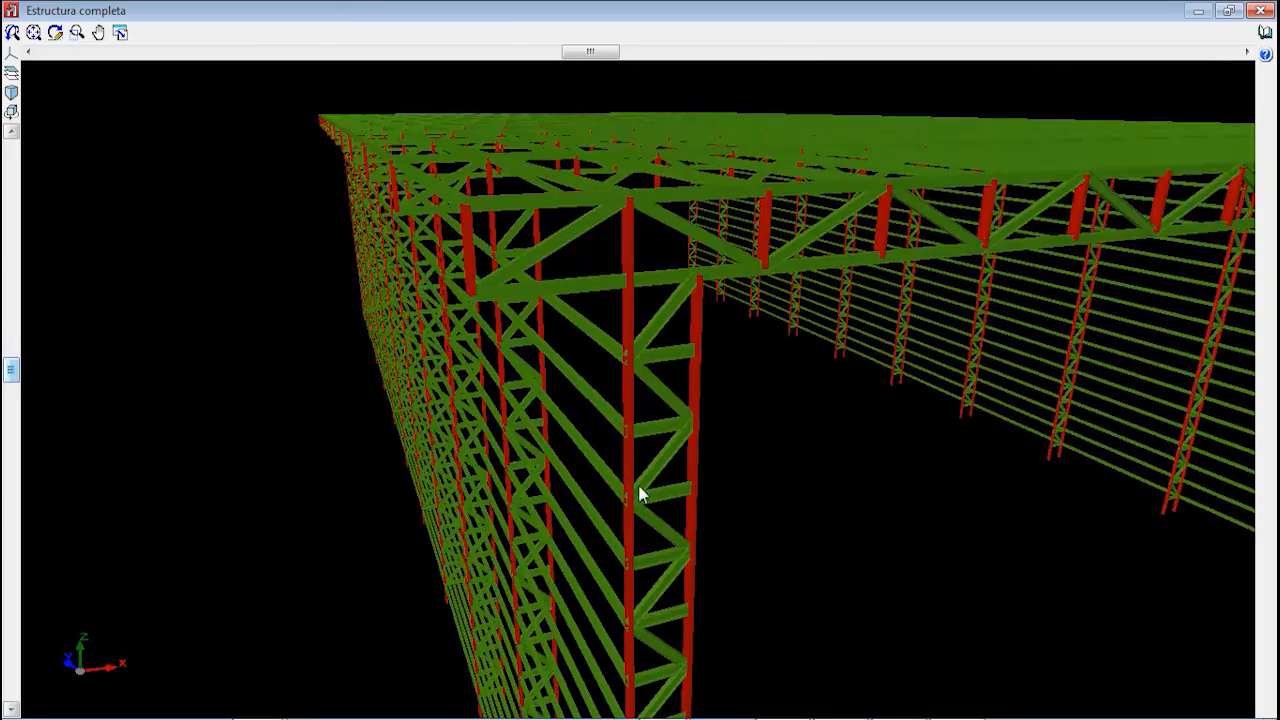
{"action": "scroll", "coordinate": [631, 342], "scroll_direction": "up", "scroll_amount": 3}
{"action": "left_click_drag", "start_coordinate": [619, 328], "coordinate": [627, 329]}
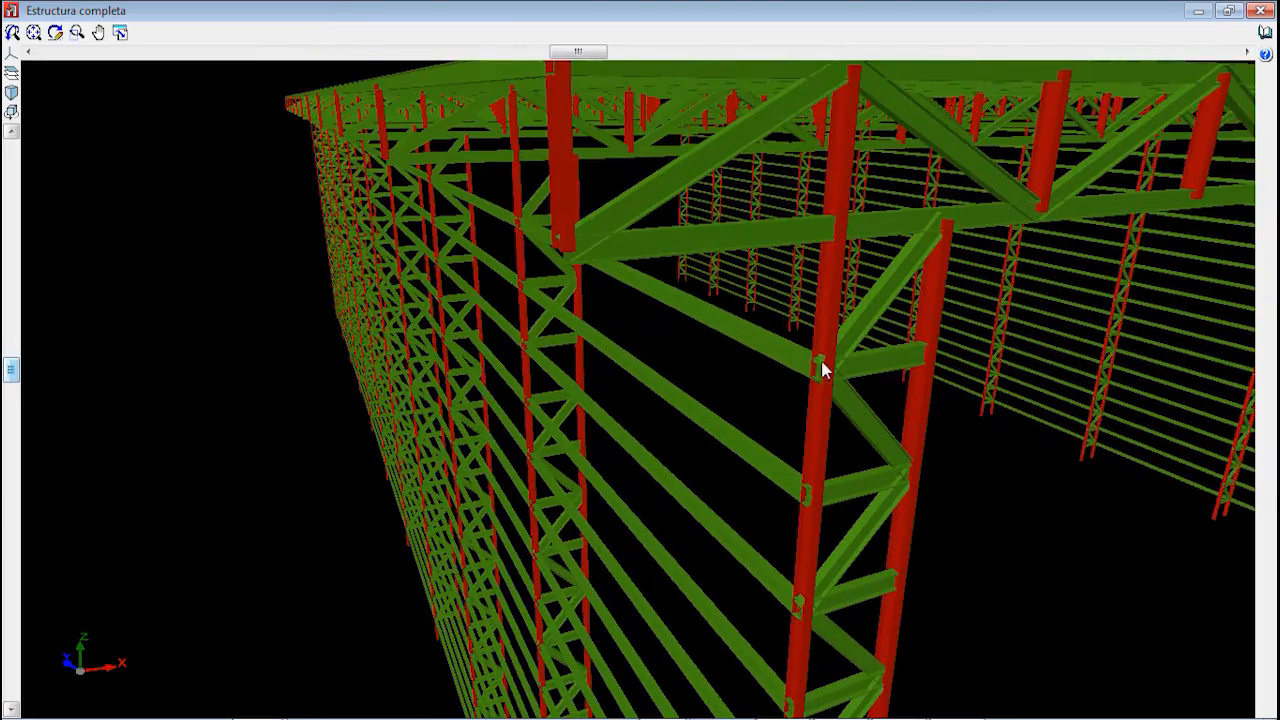
{"action": "left_click_drag", "start_coordinate": [825, 366], "coordinate": [450, 405]}
{"action": "left_click_drag", "start_coordinate": [620, 365], "coordinate": [800, 397]}
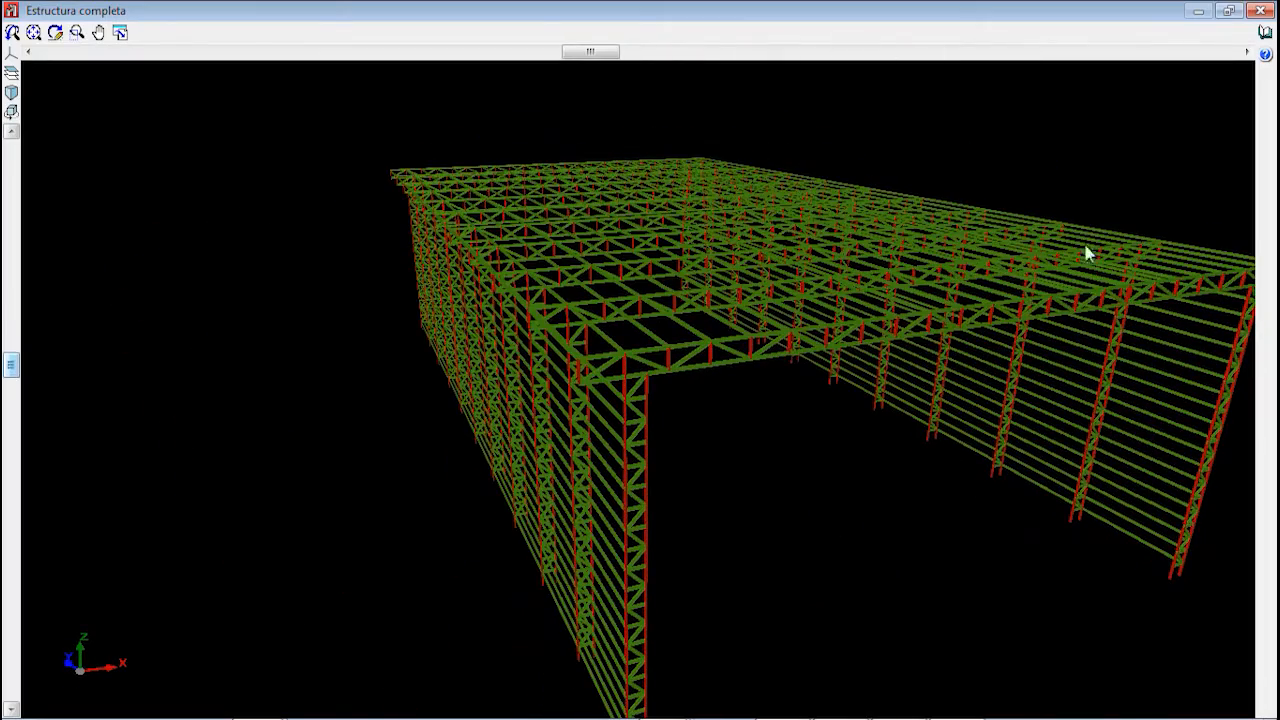
{"action": "left_click", "coordinate": [1264, 12]}
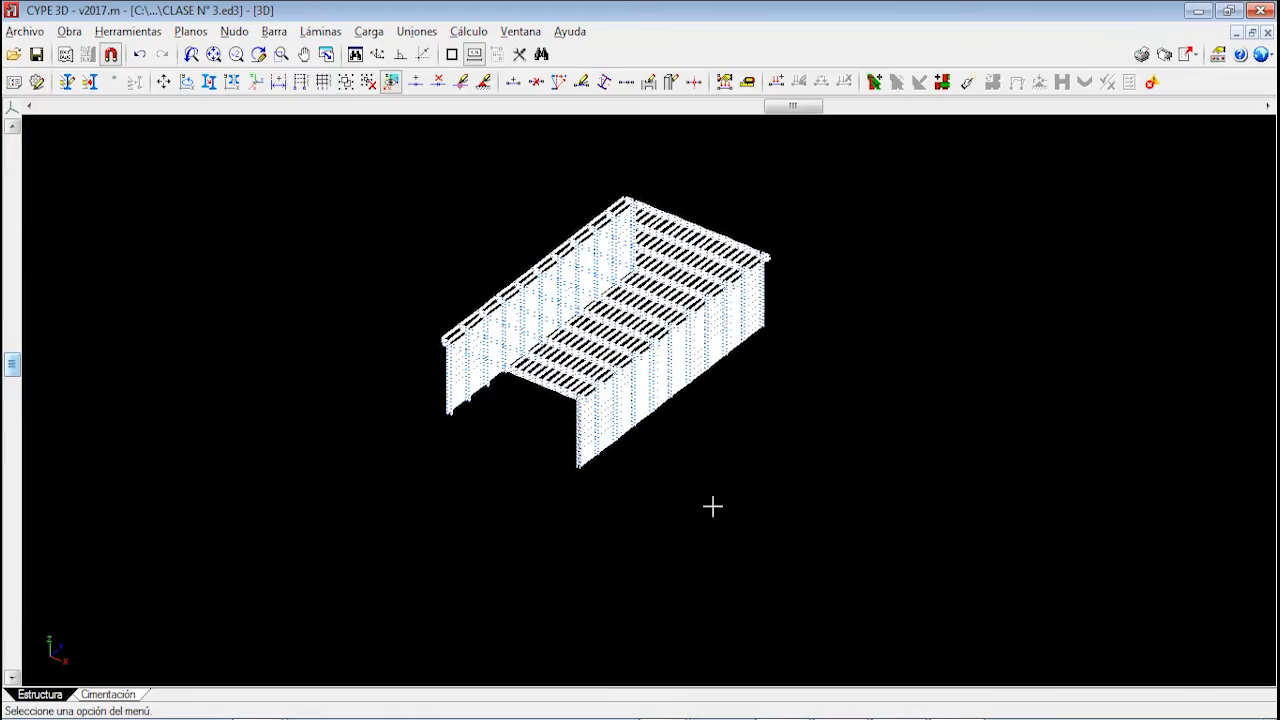
Switch to AutoCAD and create a new drawing in the Modelado 3D workspace
{"action": "left_click", "coordinate": [694, 691]}
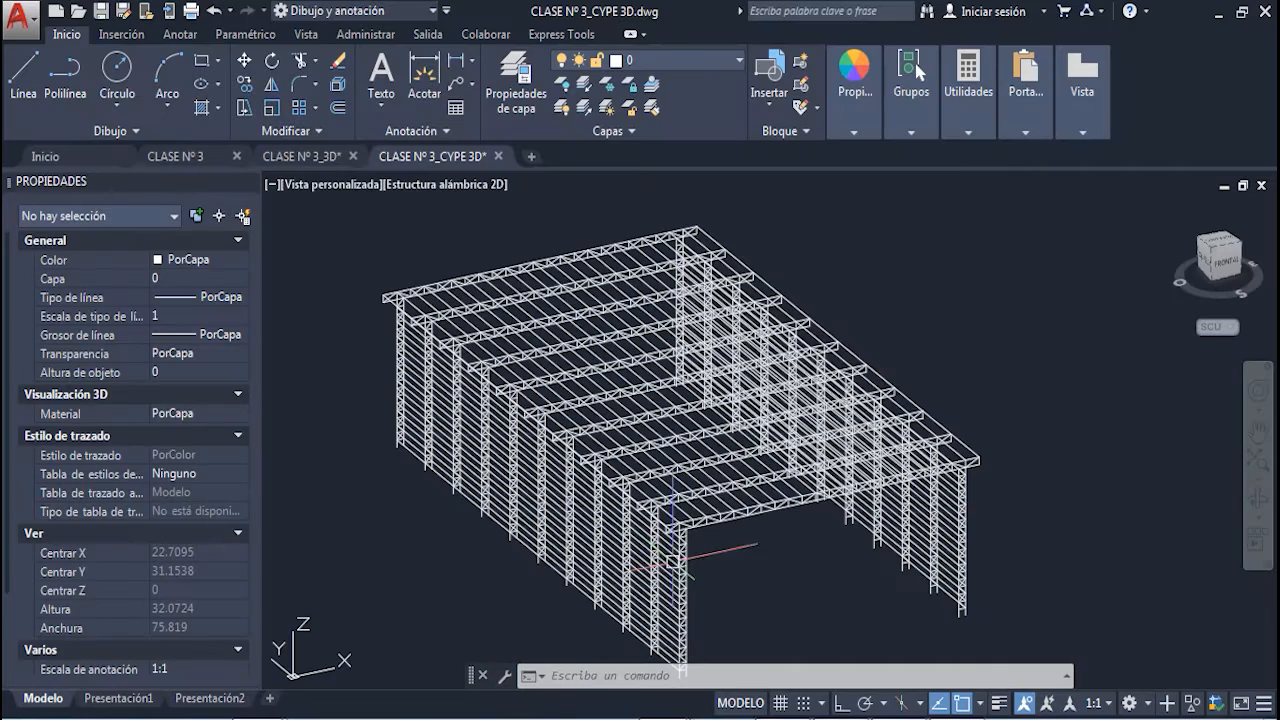
{"action": "scroll", "coordinate": [753, 507], "scroll_direction": "down", "scroll_amount": 2}
{"action": "middle_click_drag", "start_coordinate": [753, 507], "coordinate": [570, 512]}
{"action": "scroll", "coordinate": [626, 490], "scroll_direction": "up", "scroll_amount": 2}
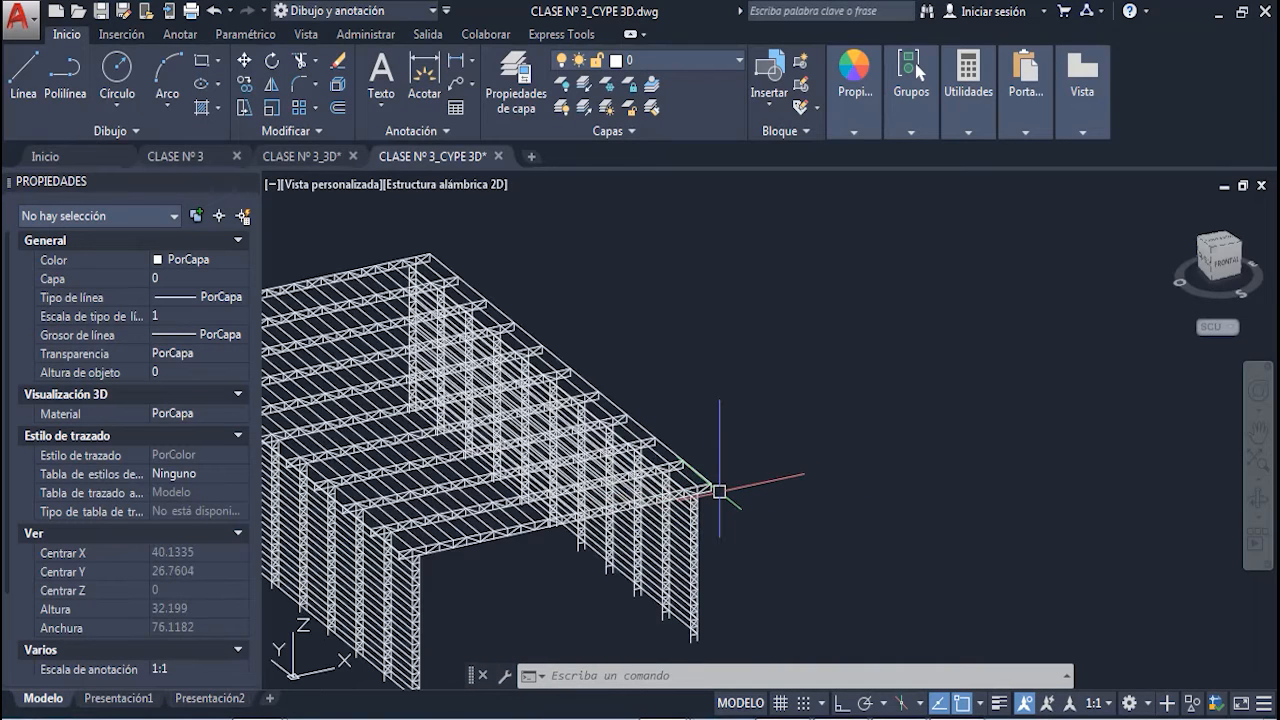
{"action": "scroll", "coordinate": [711, 493], "scroll_direction": "down", "scroll_amount": 1}
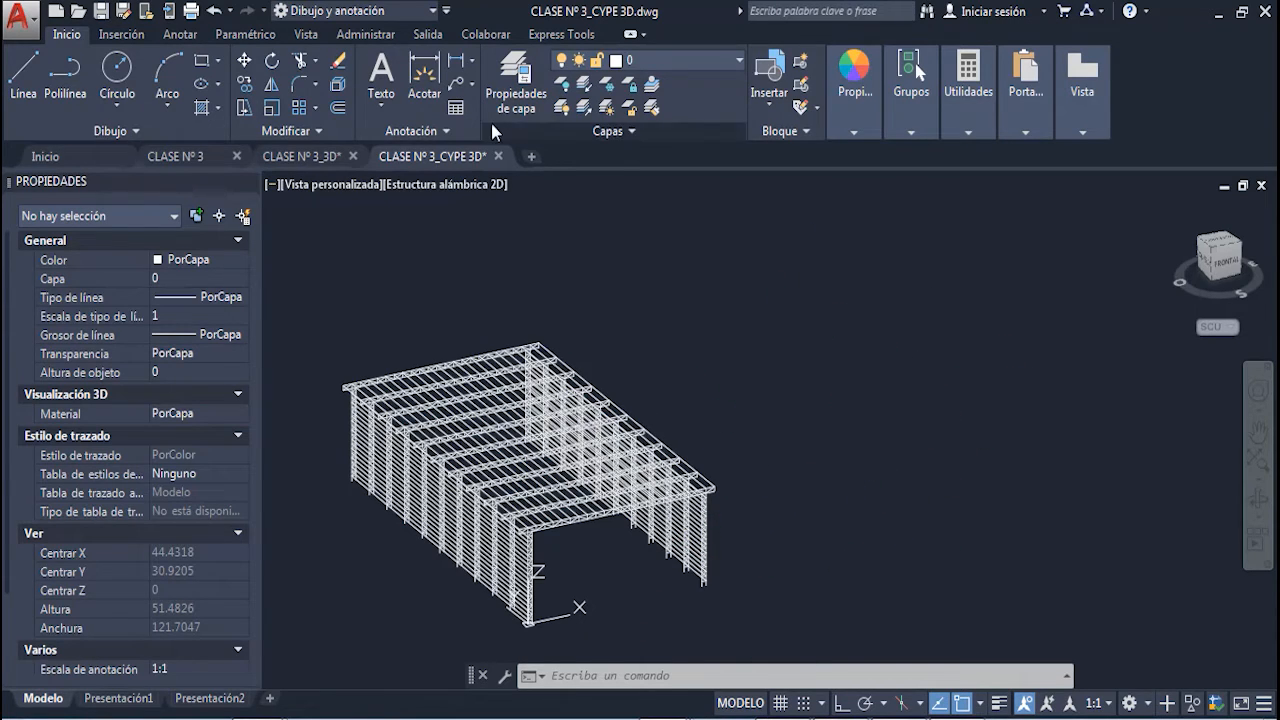
{"action": "left_click", "coordinate": [531, 157]}
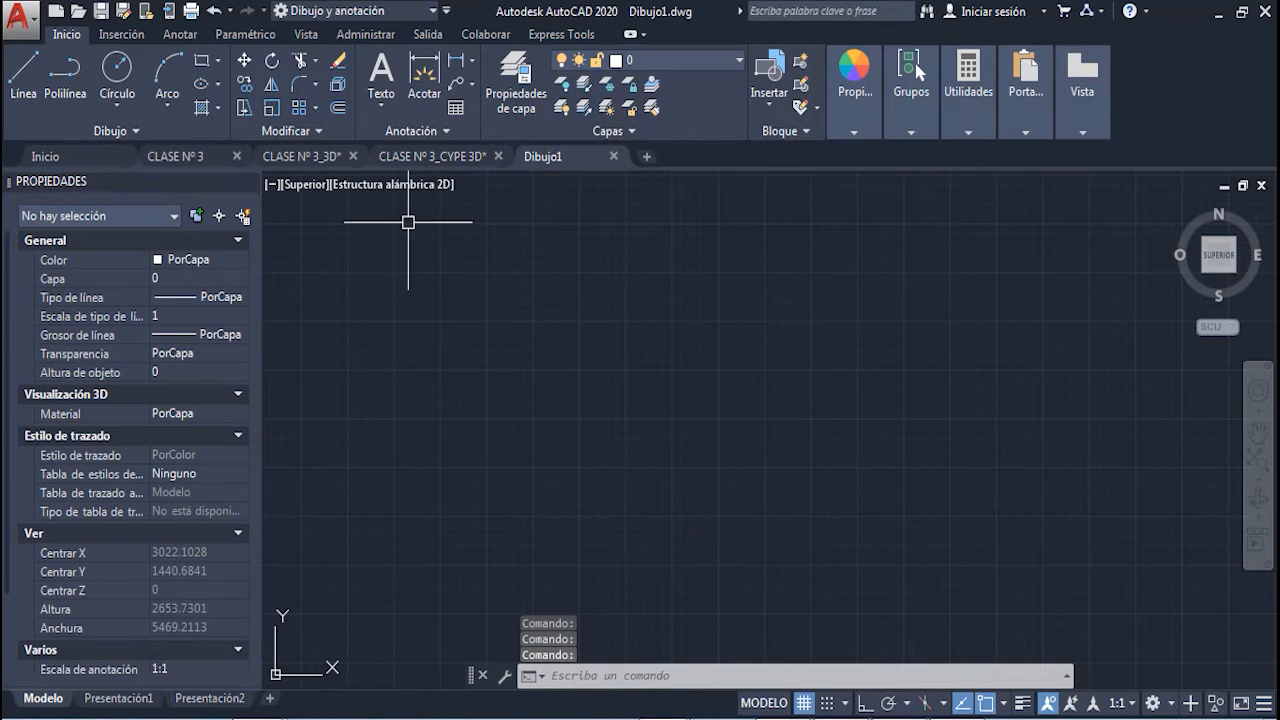
{"action": "left_click", "coordinate": [436, 12]}
{"action": "left_click", "coordinate": [366, 75]}
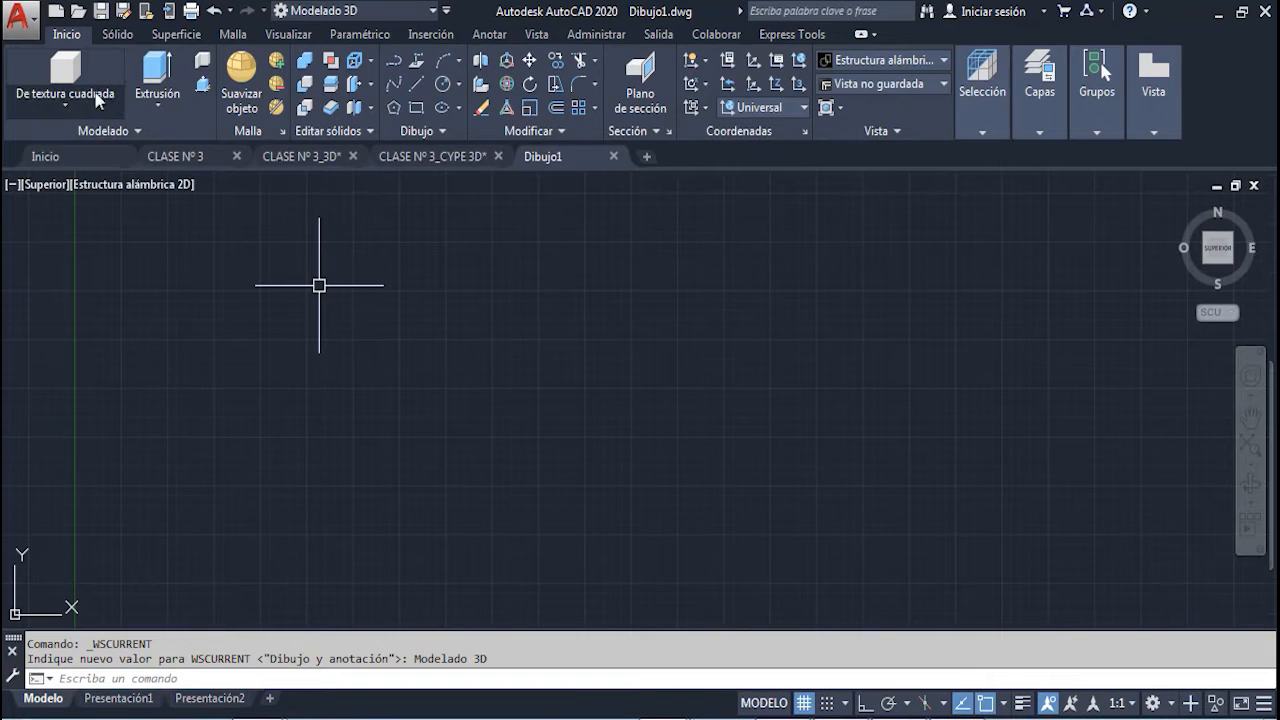
{"action": "left_click", "coordinate": [64, 102]}
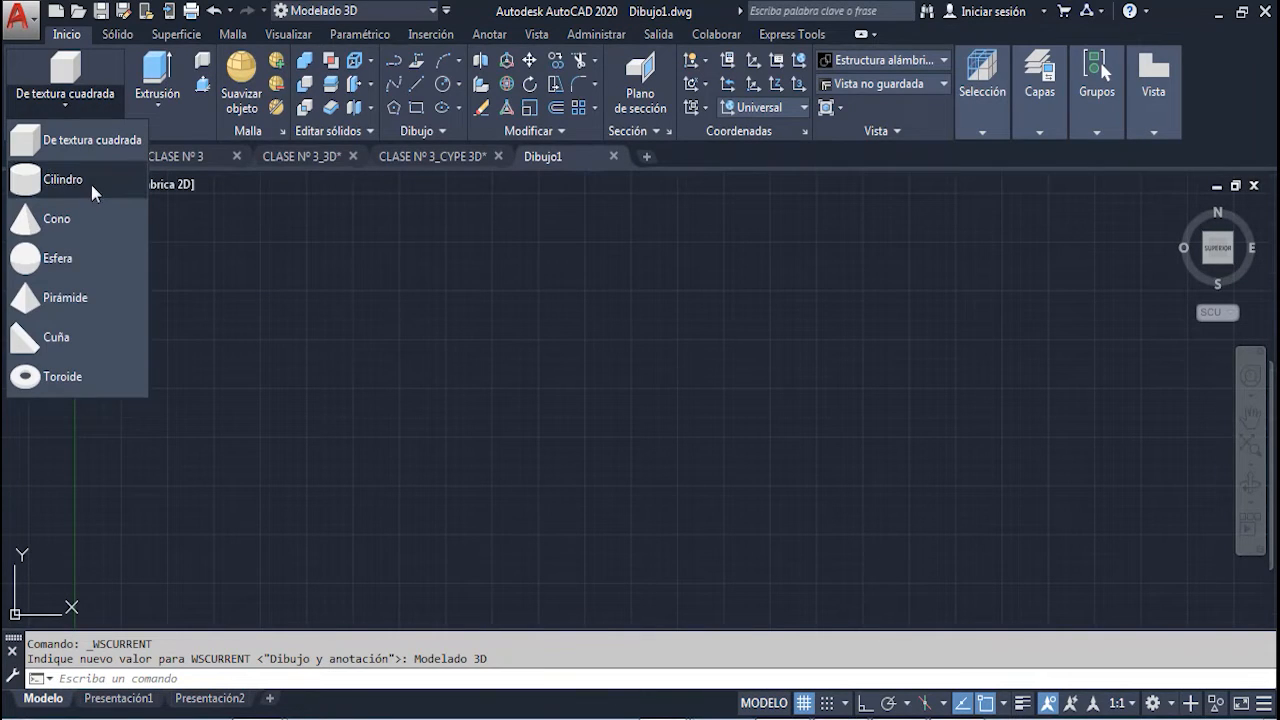
{"action": "left_click", "coordinate": [91, 182]}
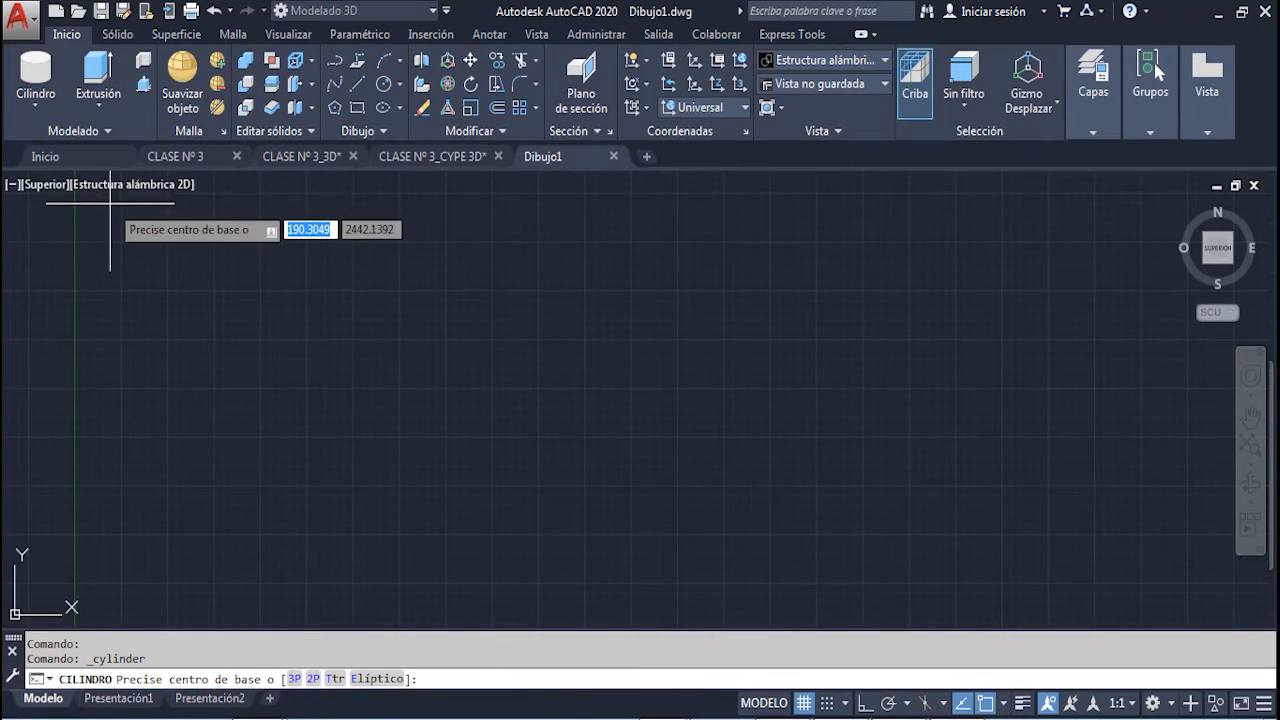
{"action": "key", "text": "Escape"}
Set the new drawing's view to Isométrica SO
{"action": "left_click", "coordinate": [45, 184]}
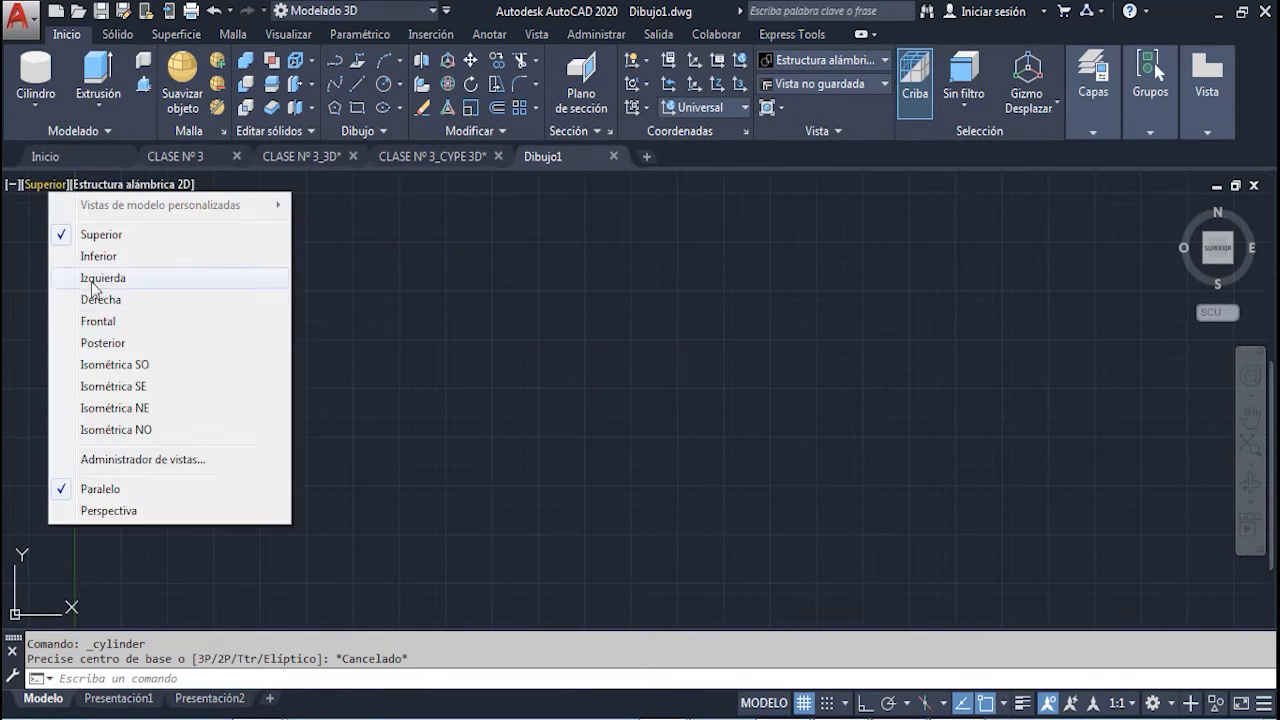
{"action": "left_click", "coordinate": [115, 365]}
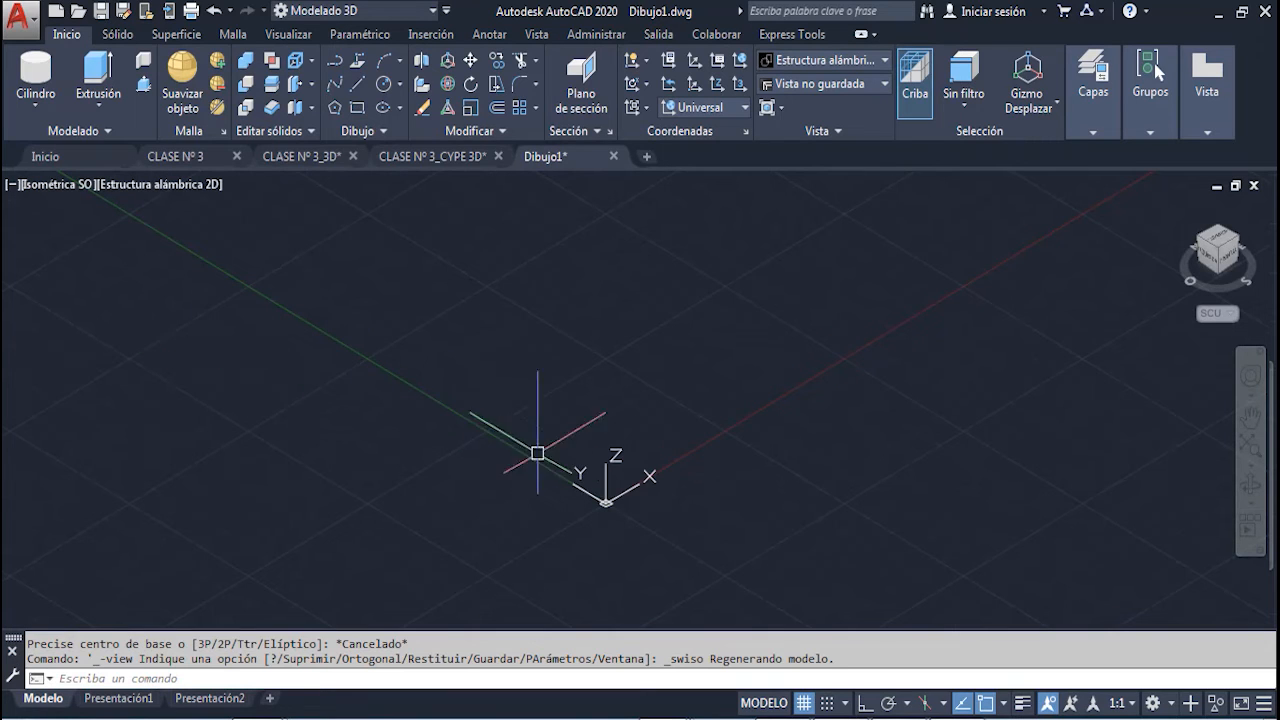
{"action": "mouse_move", "coordinate": [594, 479]}
{"action": "middle_mouse_down"}
{"action": "mouse_move", "coordinate": [609, 280]}
{"action": "mouse_move", "coordinate": [440, 514]}
{"action": "mouse_move", "coordinate": [523, 318]}
{"action": "mouse_move", "coordinate": [504, 371]}
{"action": "middle_mouse_up"}
Model a cylinder near the origin with a base radius of 5 and a height of 10
{"action": "left_click", "coordinate": [46, 98]}
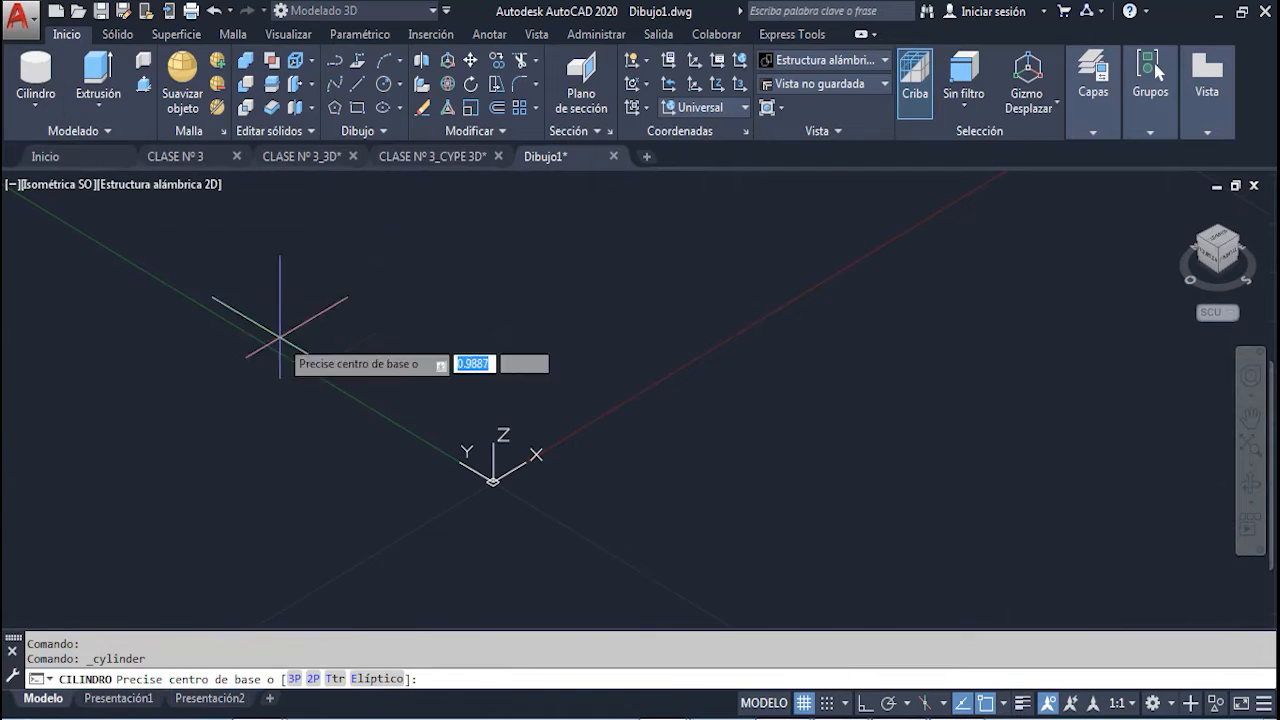
{"action": "left_click", "coordinate": [497, 430]}
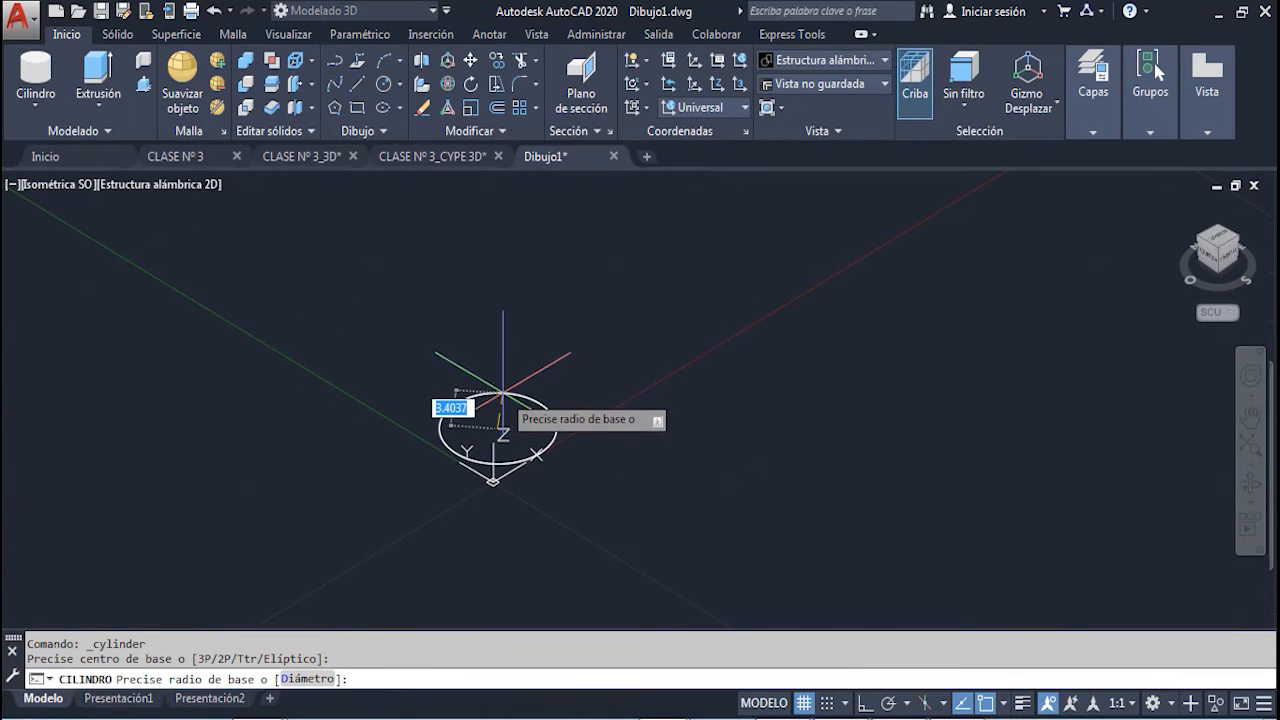
{"action": "type", "text": "5"}
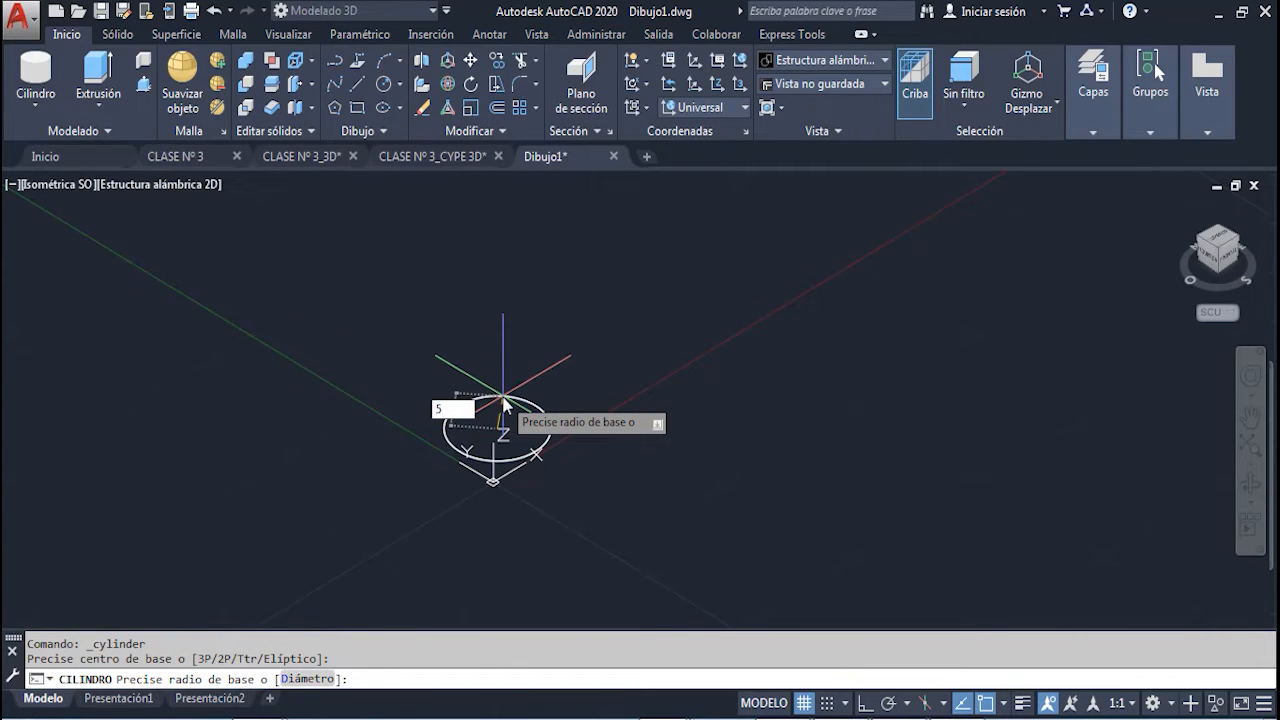
{"action": "key", "text": "Return"}
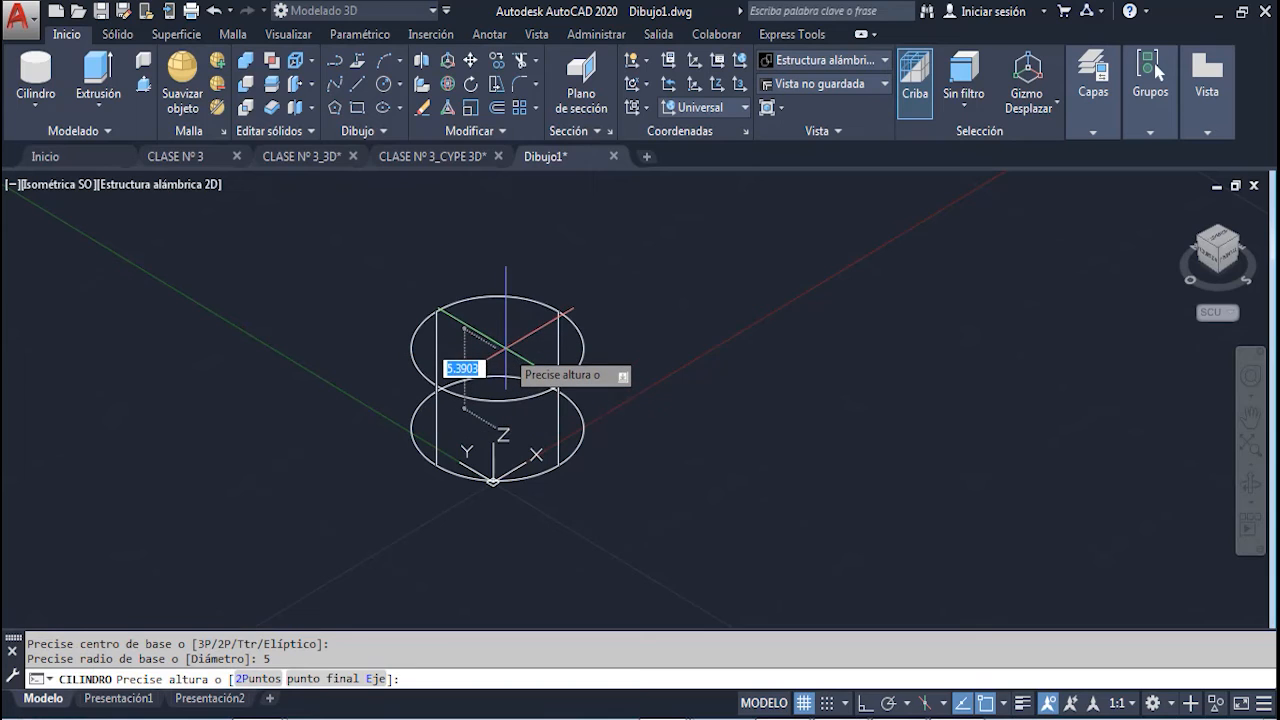
{"action": "type", "text": "10"}
{"action": "key", "text": "Return"}
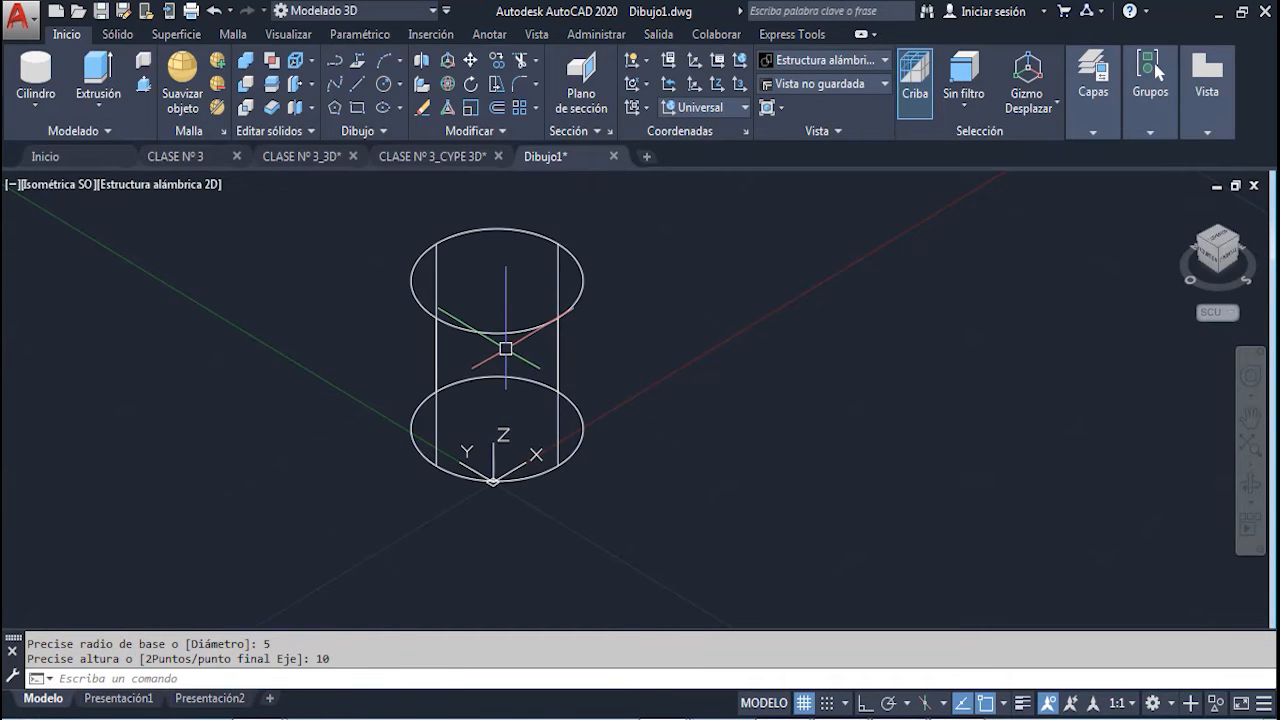
{"action": "scroll", "coordinate": [634, 374], "scroll_direction": "down", "scroll_amount": 1}
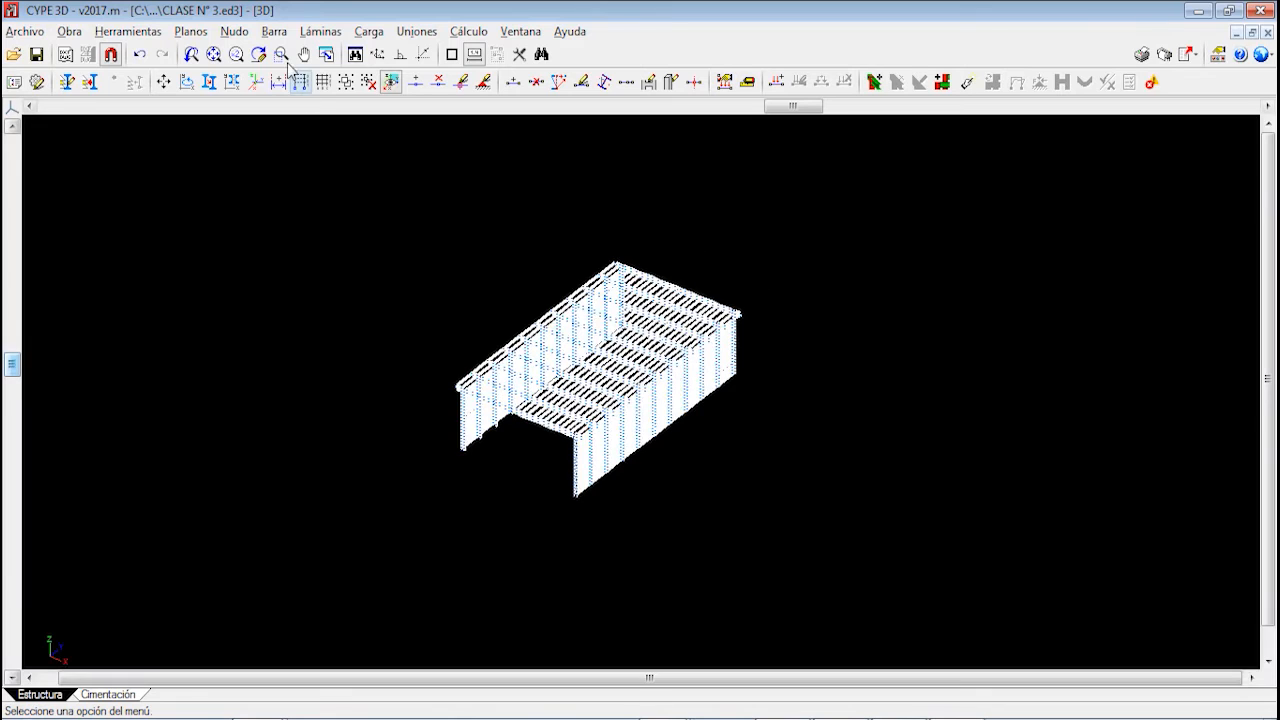
Switch to CYPE 3D and delete all nodes of the imported truss building to empty the model
{"action": "left_click", "coordinate": [234, 31]}
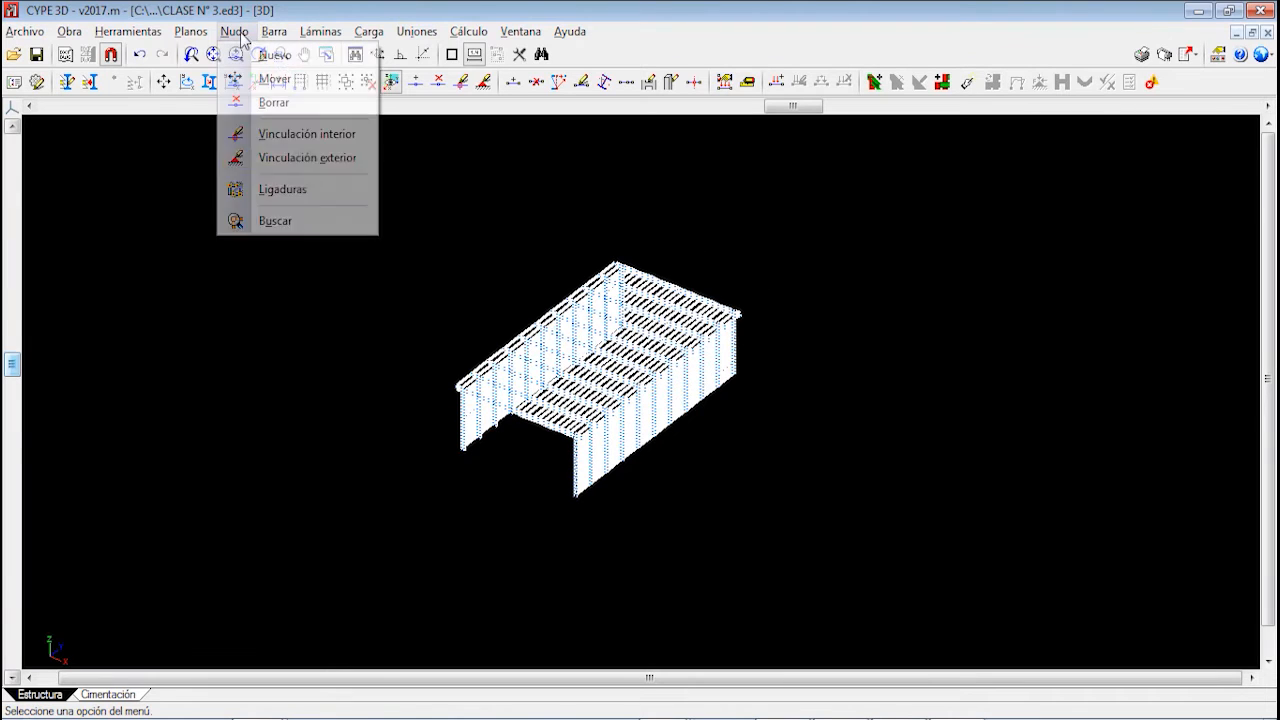
{"action": "left_click", "coordinate": [303, 104]}
{"action": "left_click", "coordinate": [903, 563]}
{"action": "left_click", "coordinate": [383, 203]}
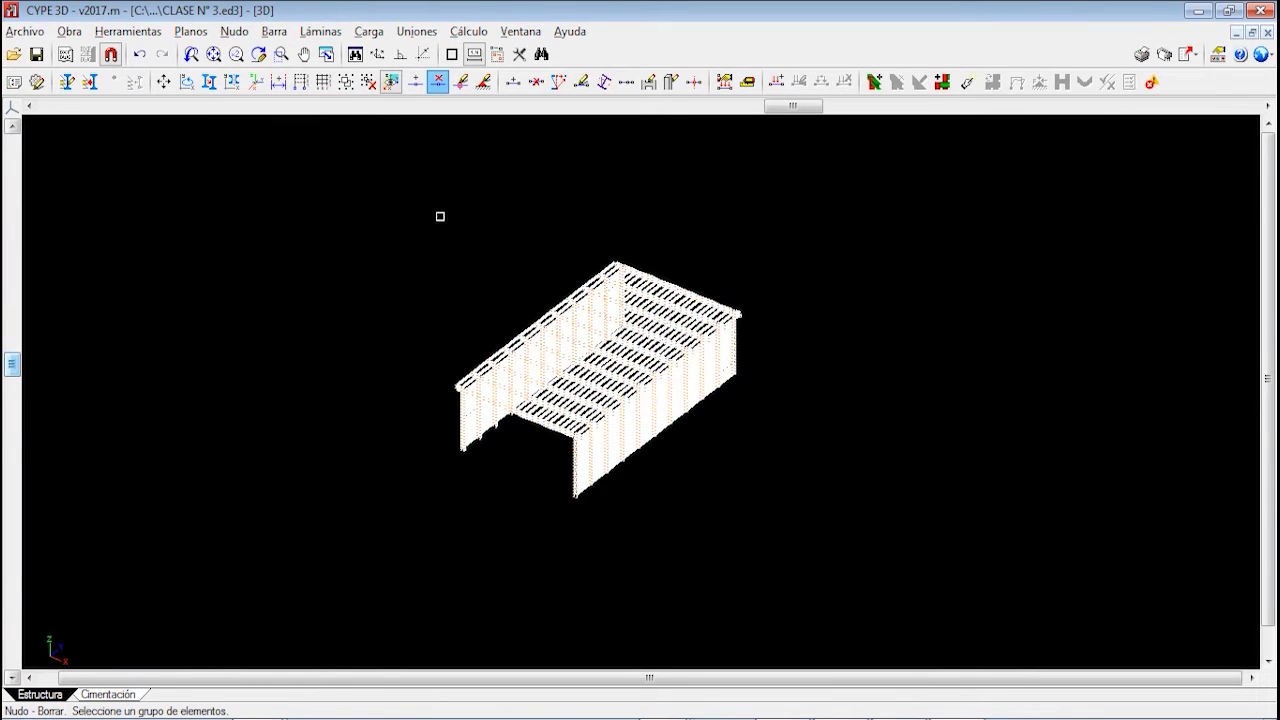
{"action": "right_click", "coordinate": [554, 262]}
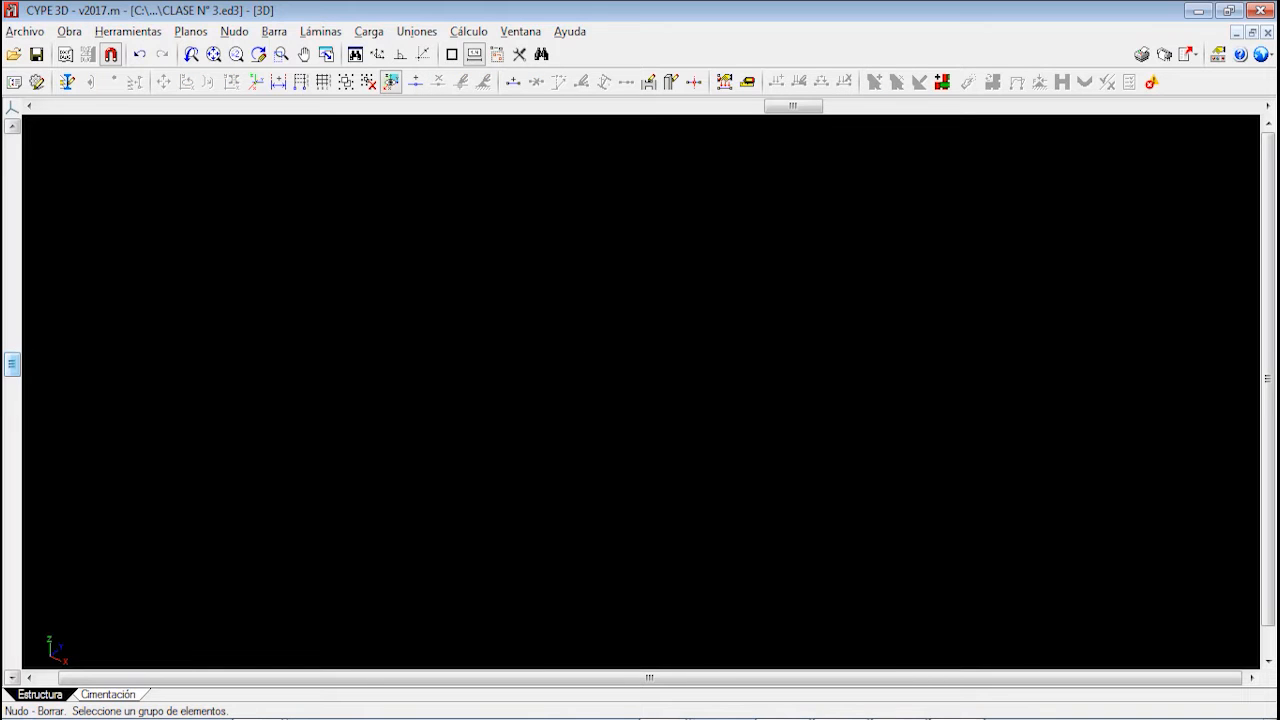
Switch back to AutoCAD and display the cylinder in the Conceptual visual style
{"action": "mouse_move", "coordinate": [680, 718]}
{"action": "left_click", "coordinate": [703, 694]}
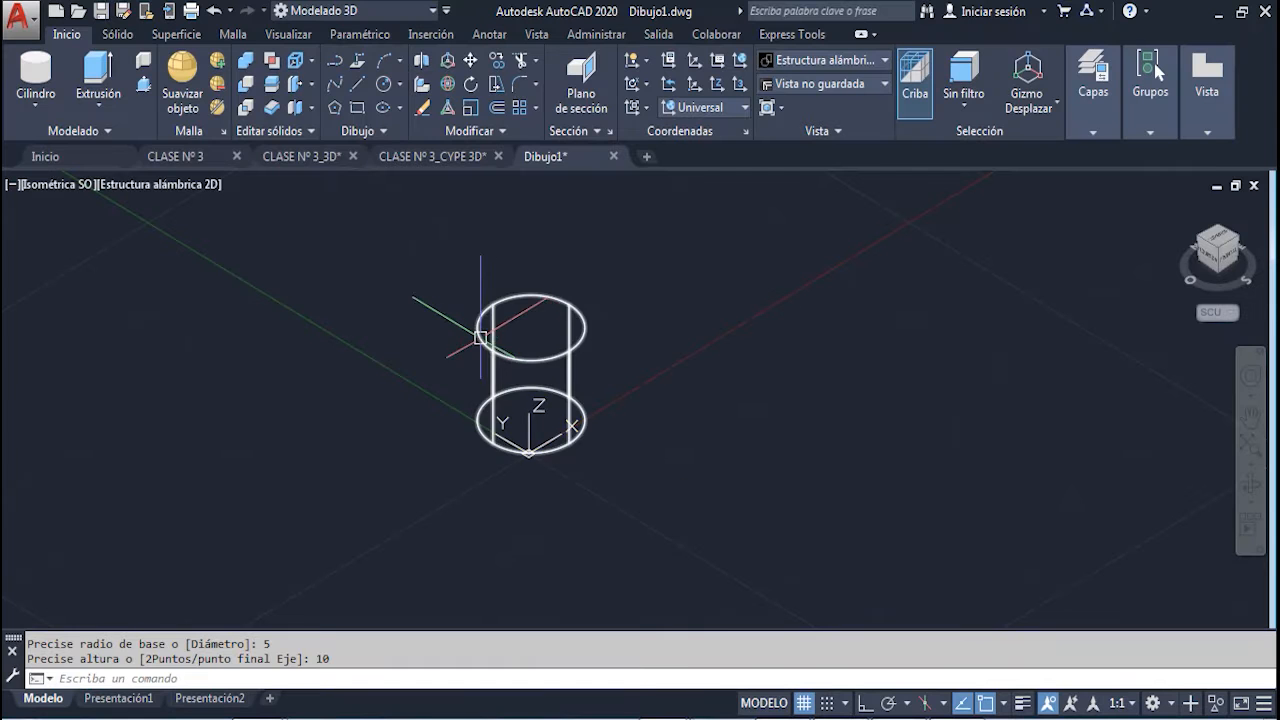
{"action": "scroll", "coordinate": [531, 343], "scroll_direction": "up", "scroll_amount": 2}
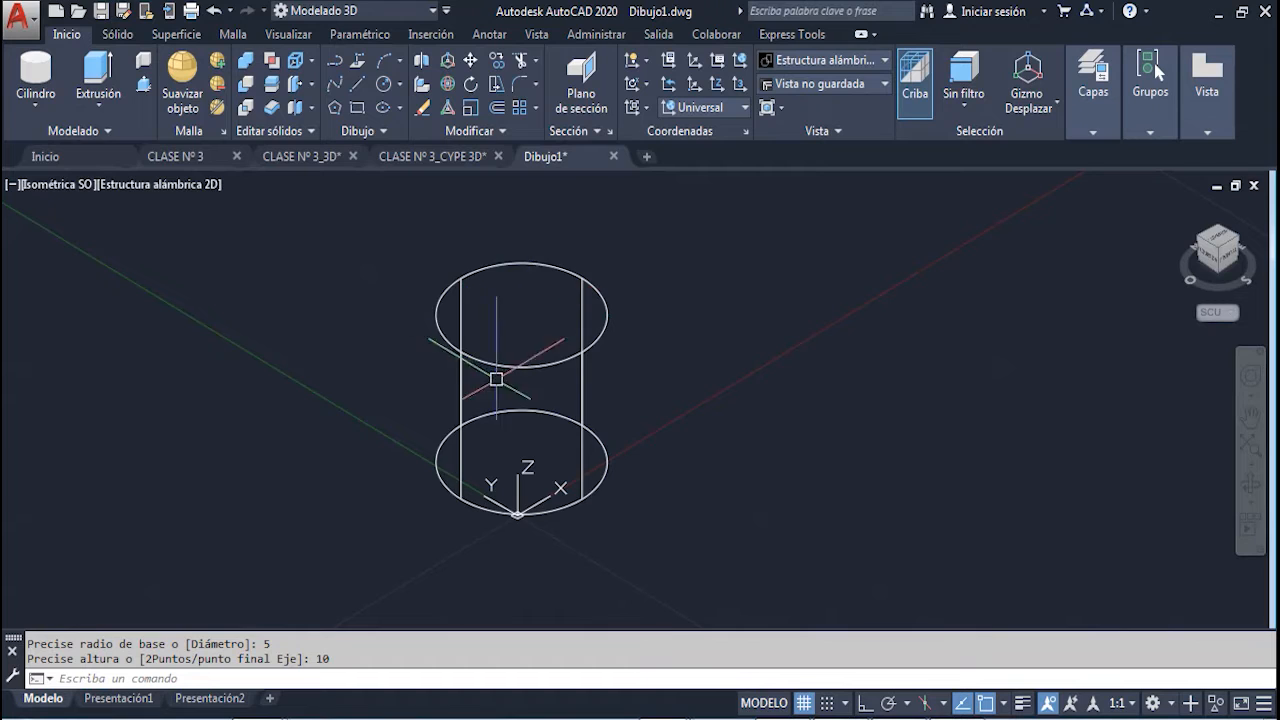
{"action": "left_click", "coordinate": [174, 187]}
{"action": "left_click", "coordinate": [225, 256]}
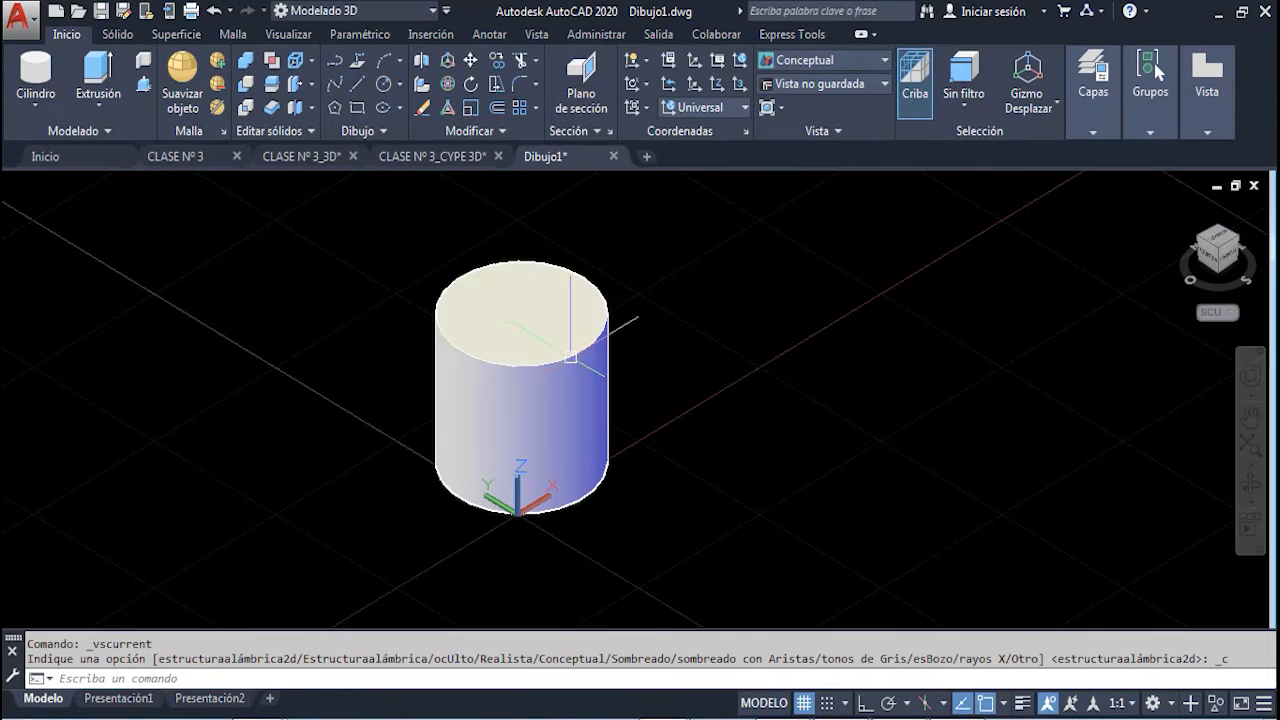
Save the cylinder drawing as CILINDRO in AutoCAD 2013/LT2013 DWG format
{"action": "left_click", "coordinate": [18, 16]}
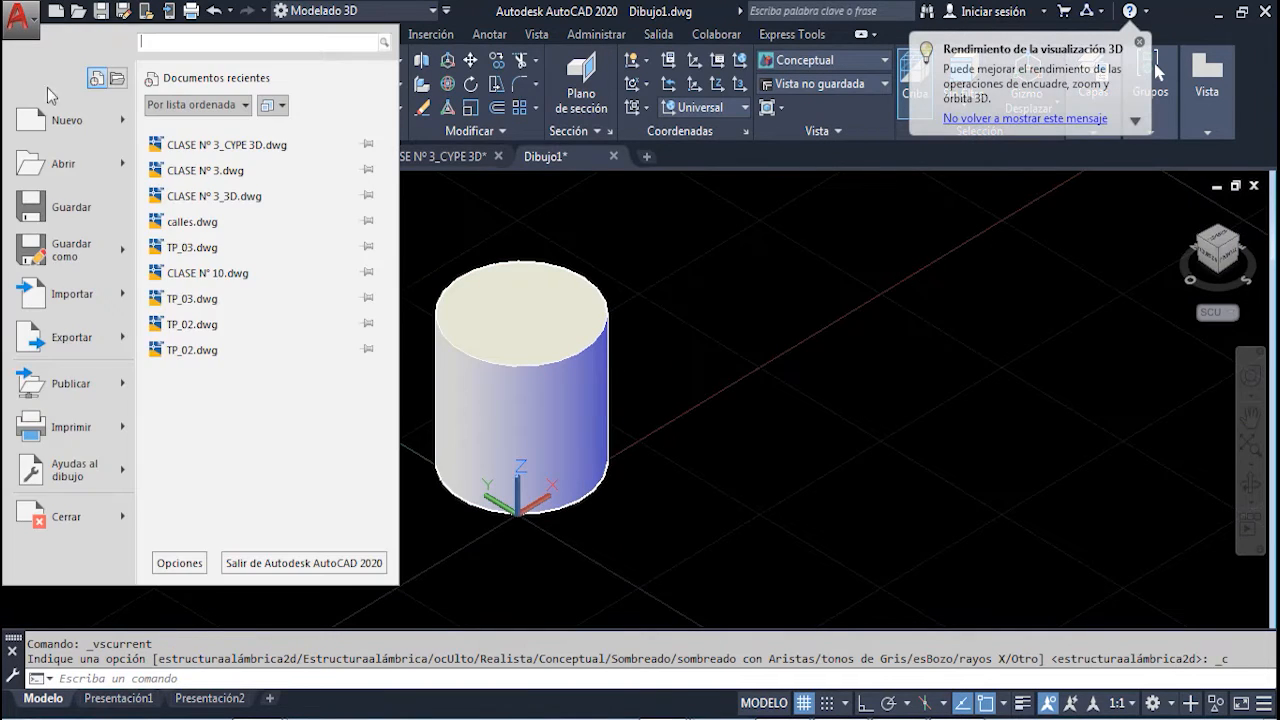
{"action": "left_click", "coordinate": [60, 254]}
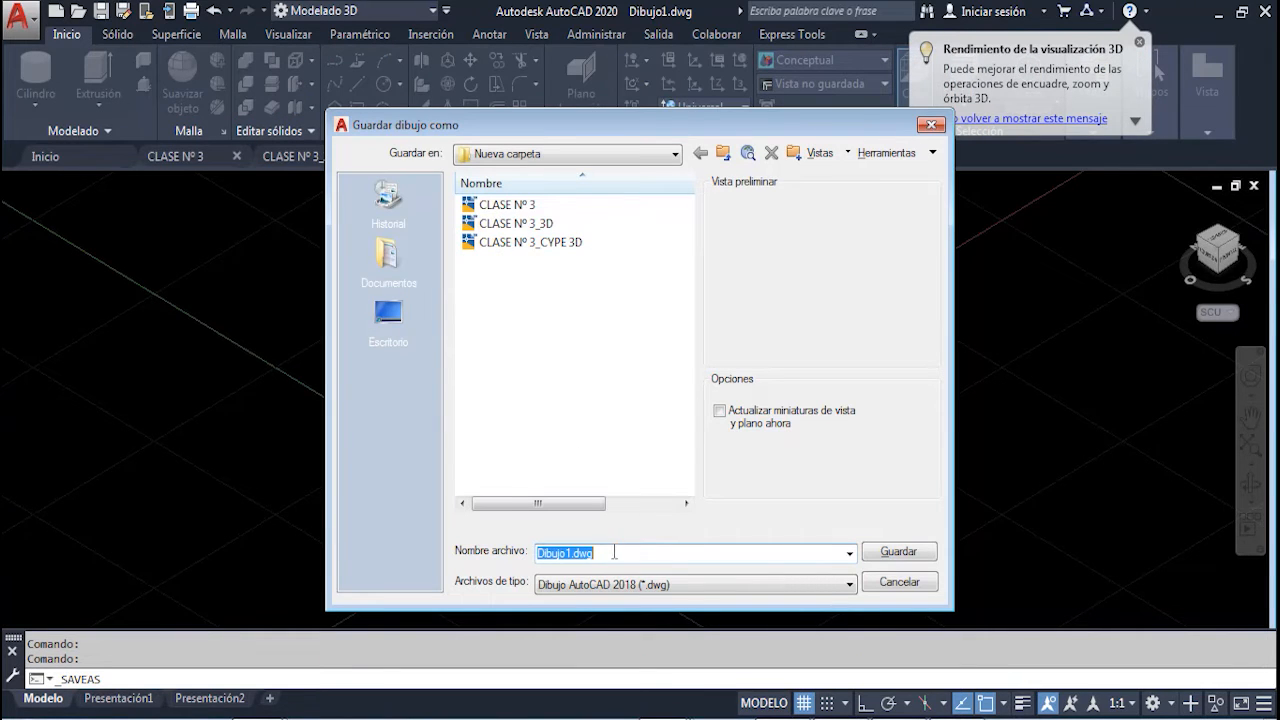
{"action": "type", "text": "CILIND"}
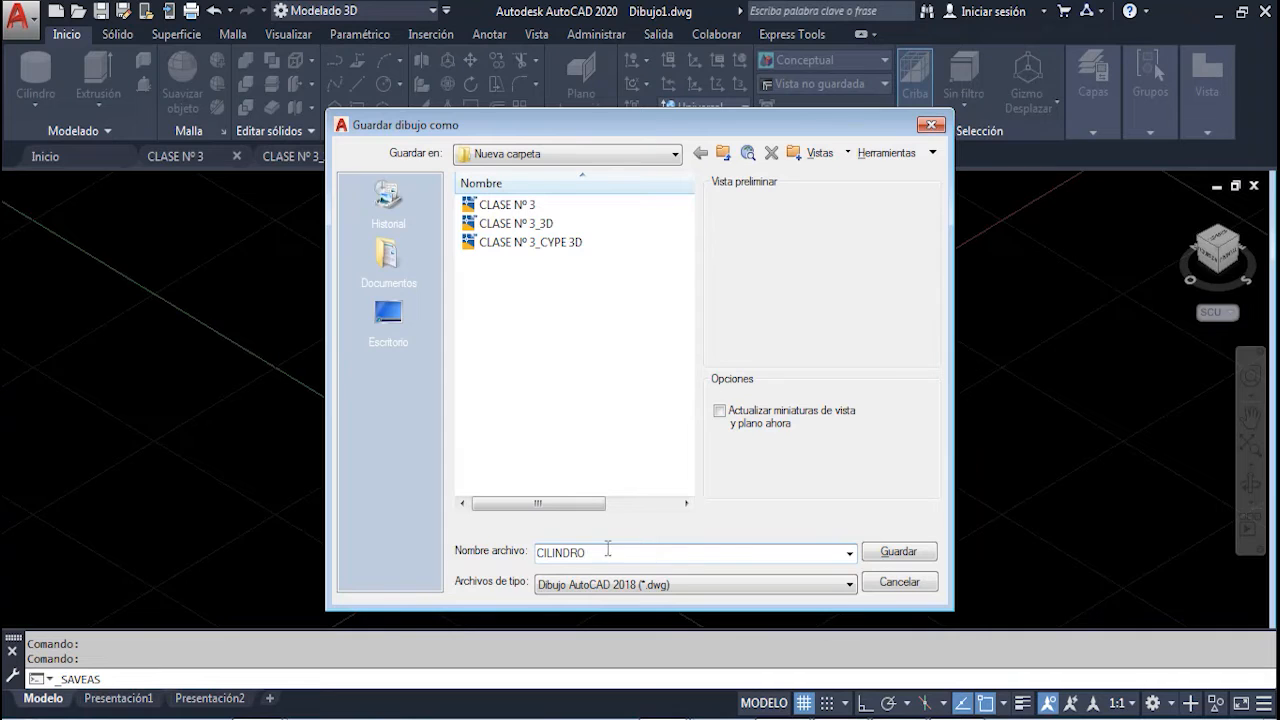
{"action": "type", "text": "RO"}
{"action": "left_click", "coordinate": [687, 585]}
{"action": "left_click", "coordinate": [668, 392]}
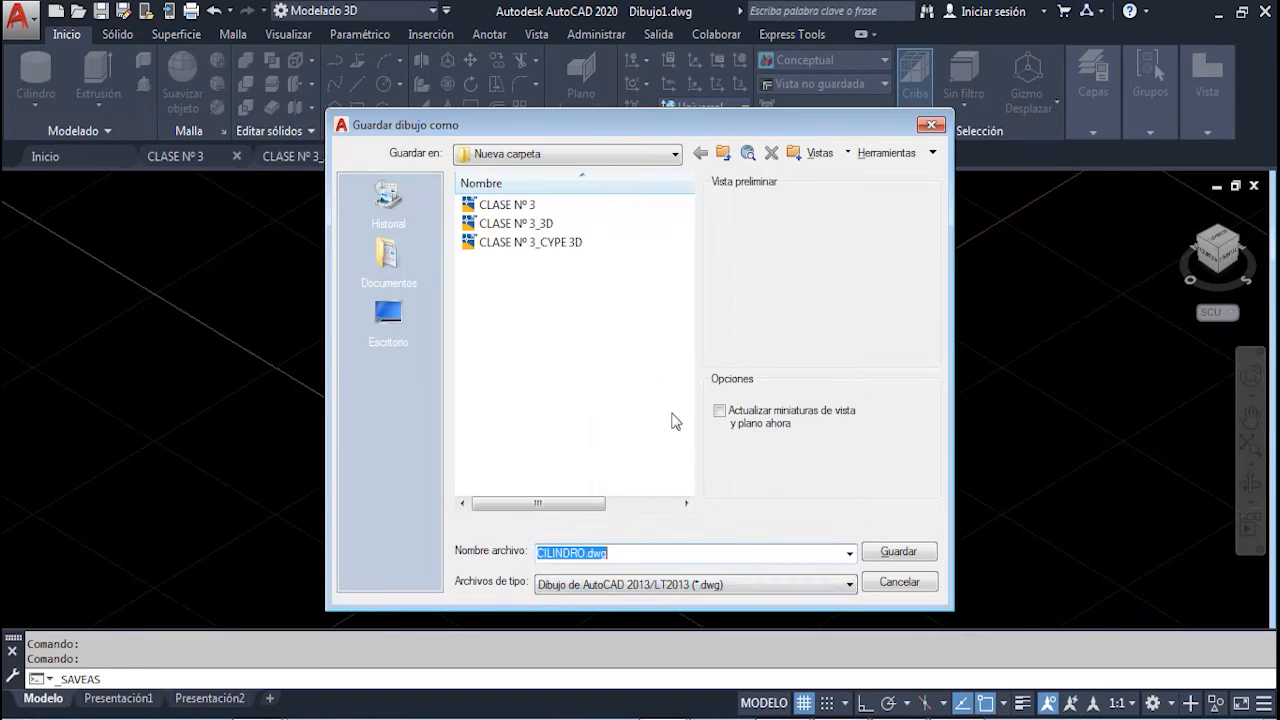
Save the drawing as CILINDRO.dwg, then import that DWG file into CYPE 3D with layer 0 selected
{"action": "left_click", "coordinate": [900, 551]}
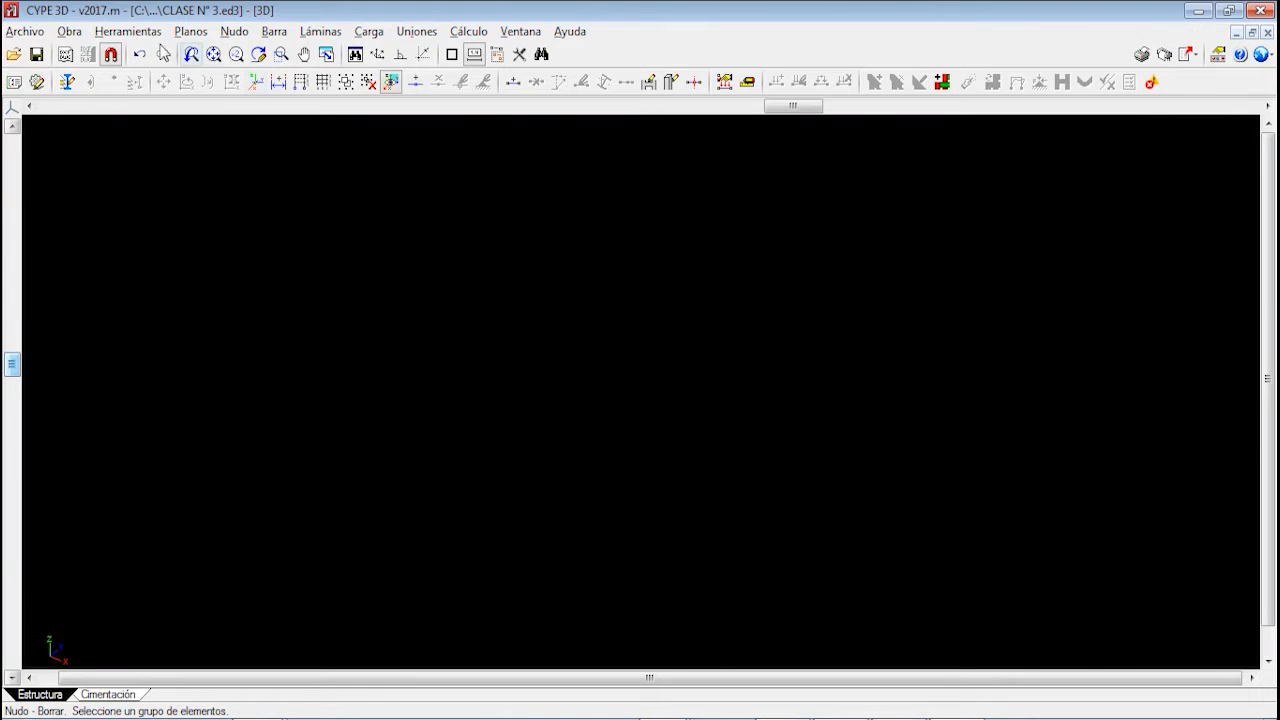
{"action": "left_click", "coordinate": [110, 36]}
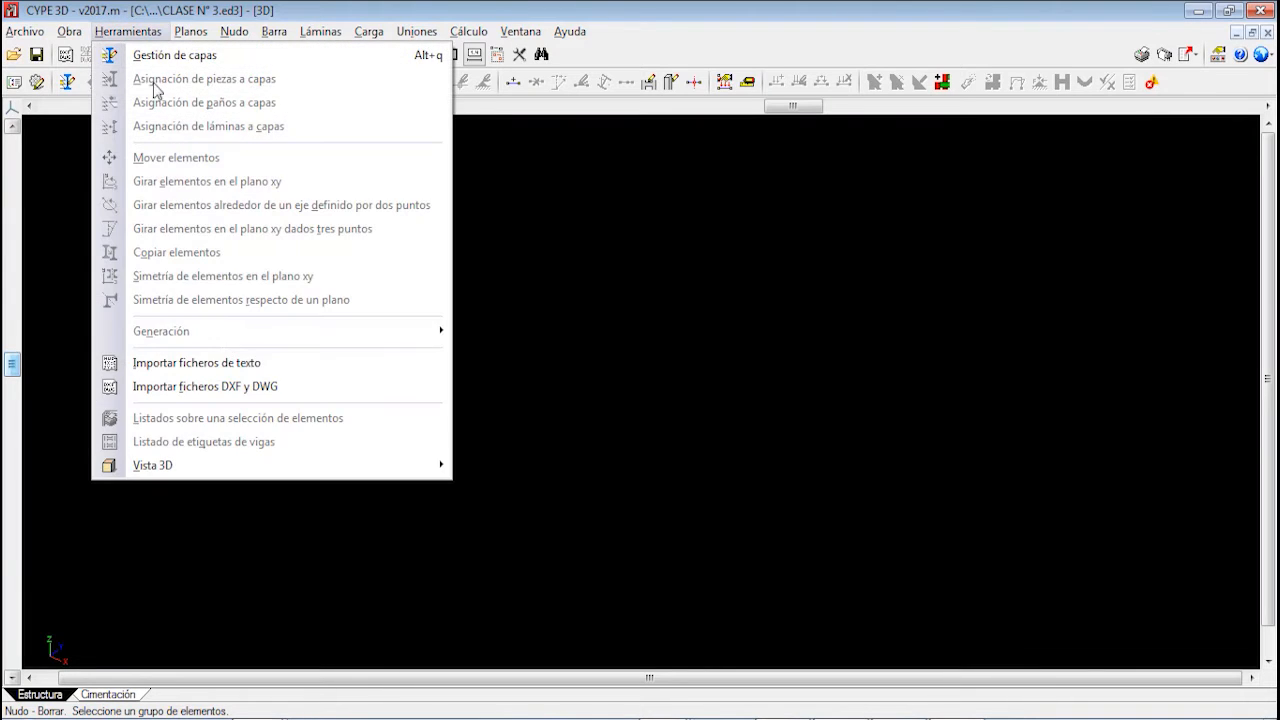
{"action": "left_click", "coordinate": [267, 390]}
{"action": "left_click", "coordinate": [527, 432]}
{"action": "left_click", "coordinate": [503, 467]}
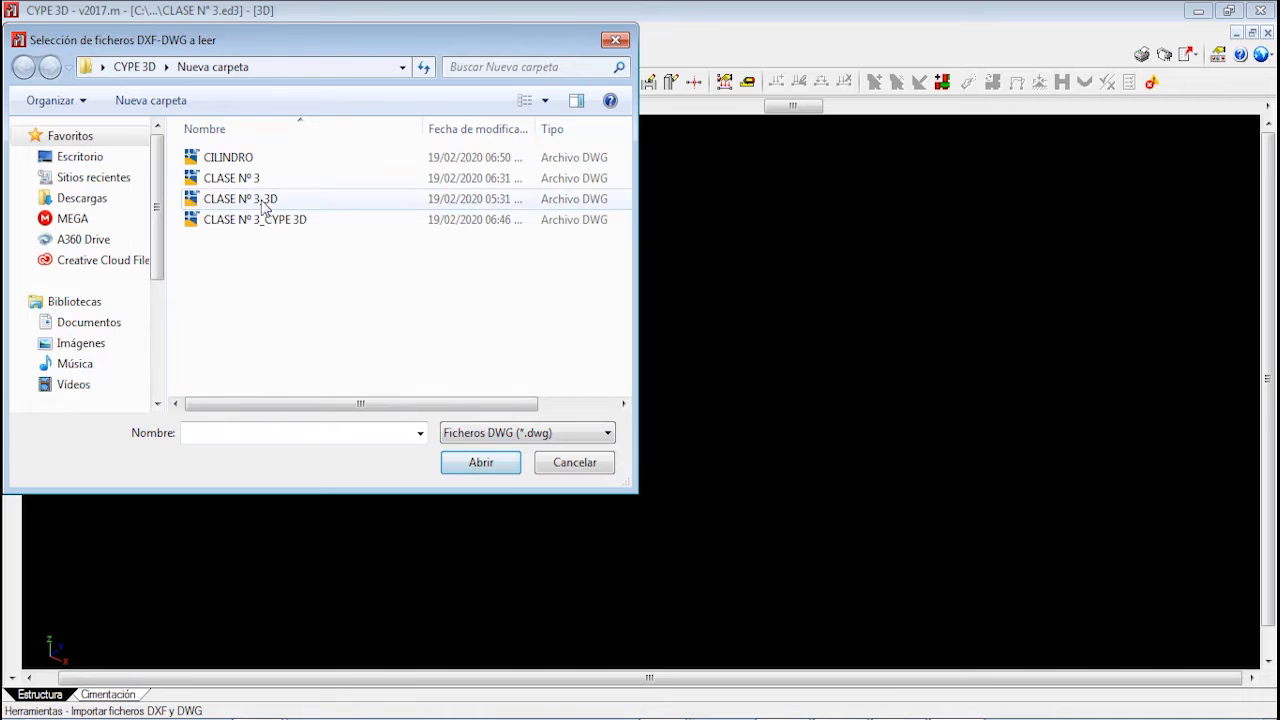
{"action": "left_click", "coordinate": [250, 160]}
{"action": "left_click", "coordinate": [464, 456]}
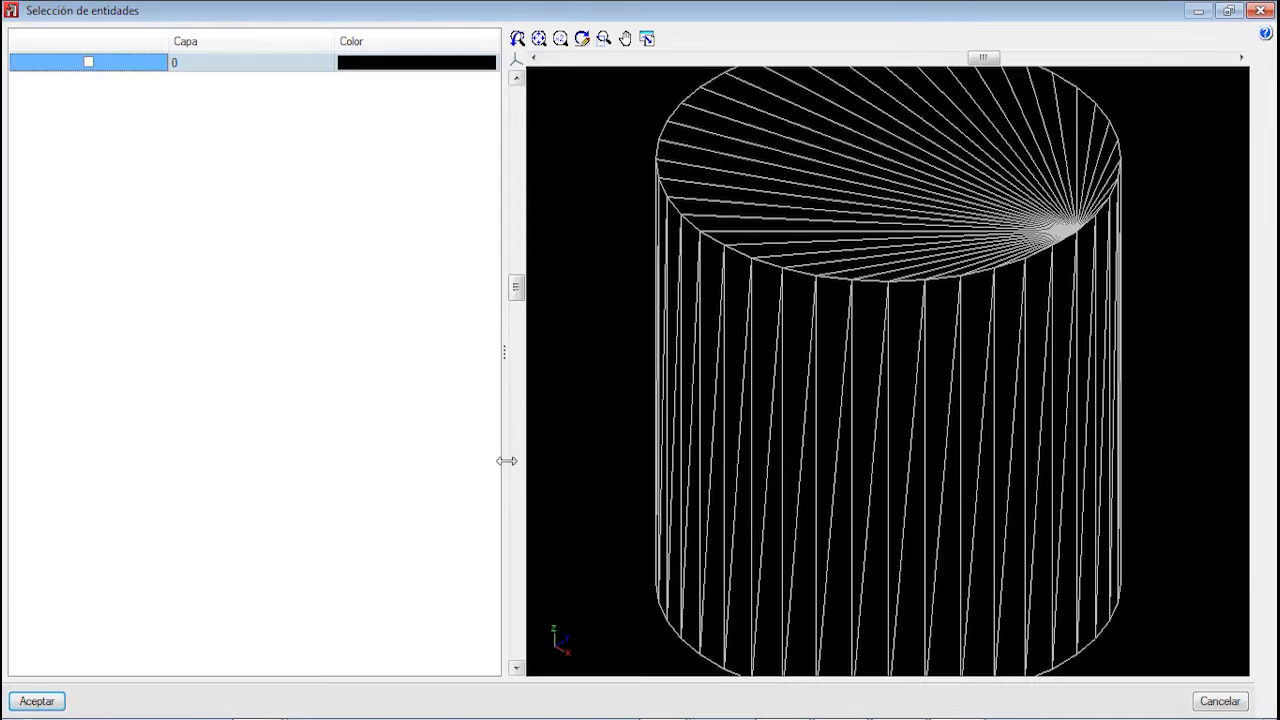
{"action": "left_click", "coordinate": [105, 65]}
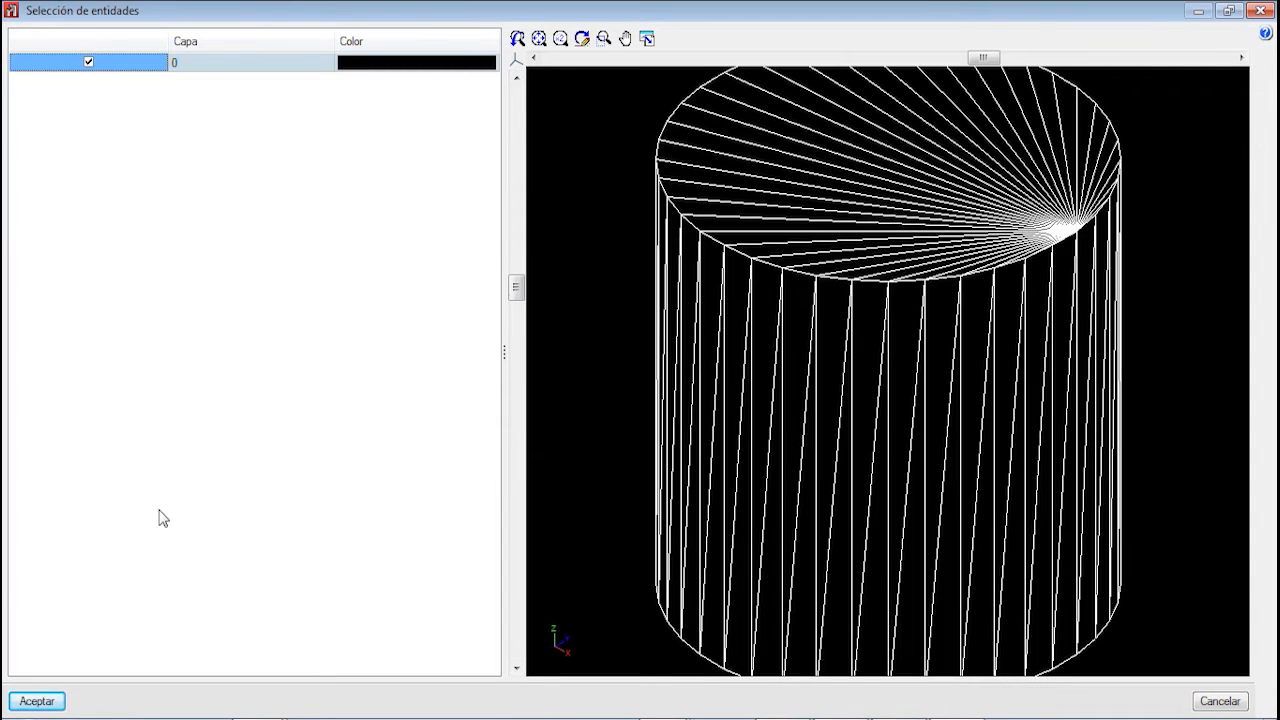
{"action": "left_click", "coordinate": [36, 700]}
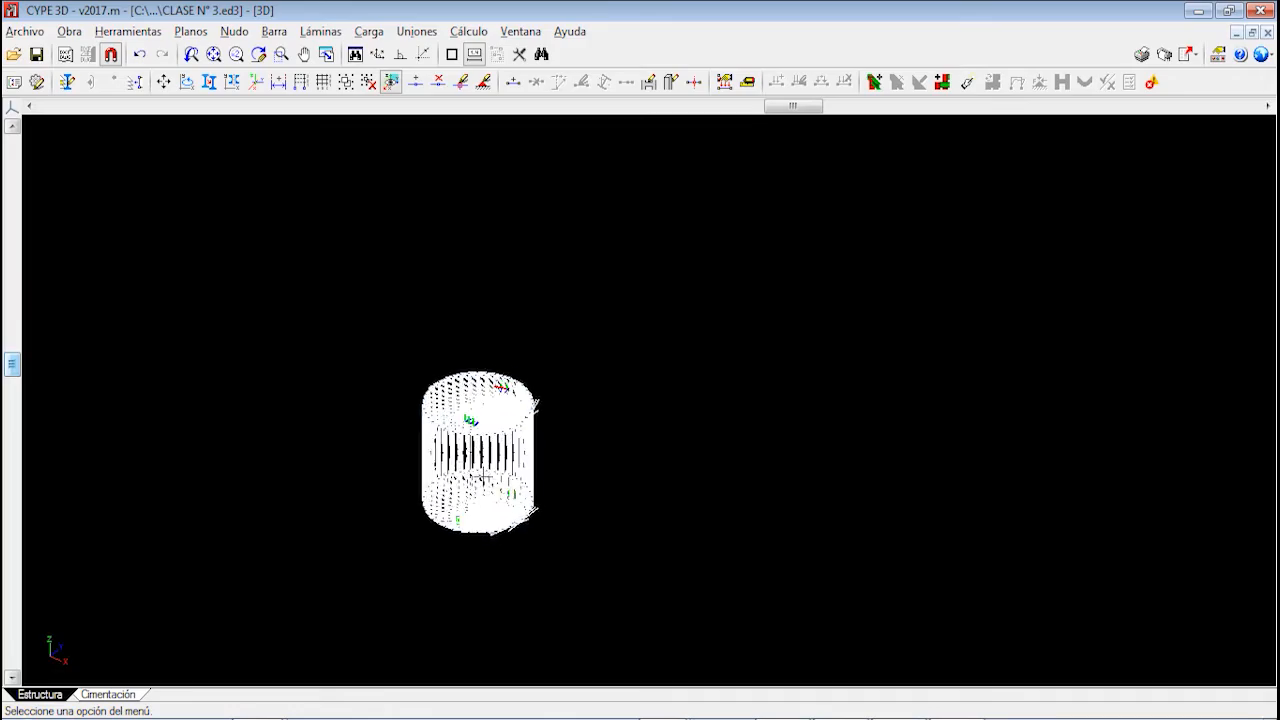
Examine the imported cylinder's nodes, shell panels and local axes up close and as a whole
{"action": "scroll", "coordinate": [428, 456], "scroll_direction": "up", "scroll_amount": 5}
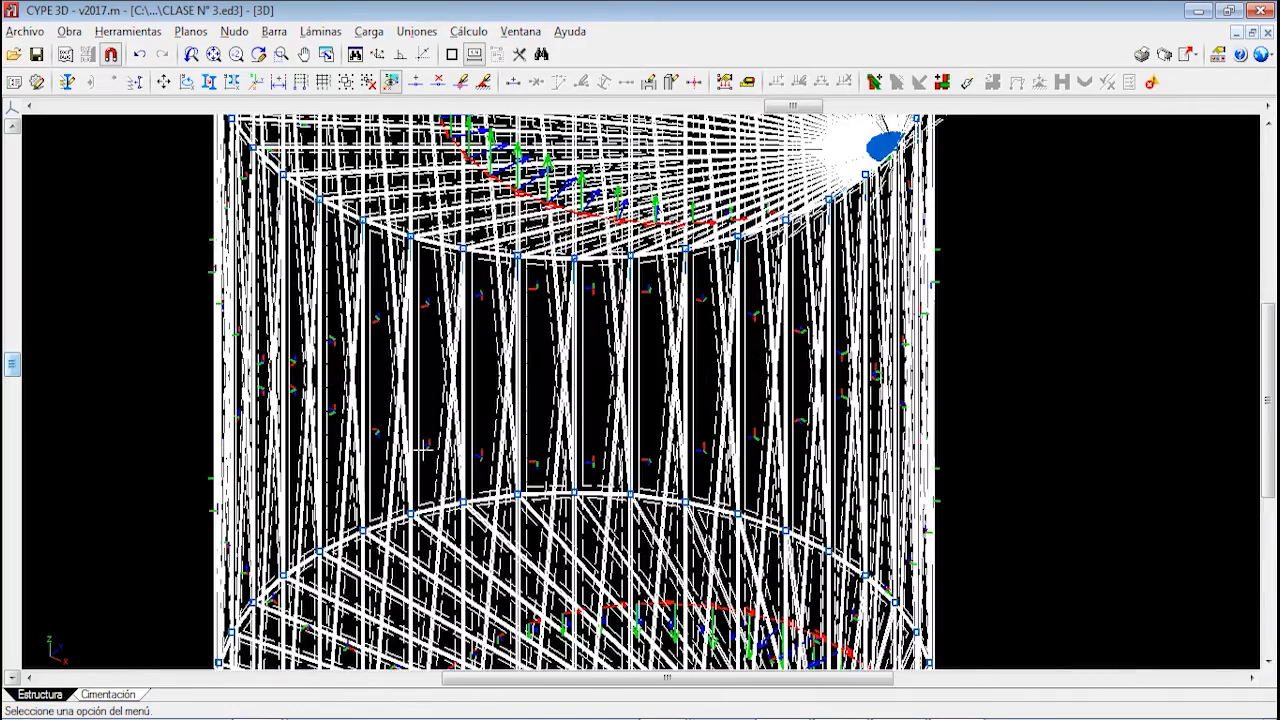
{"action": "scroll", "coordinate": [406, 358], "scroll_direction": "up", "scroll_amount": 4}
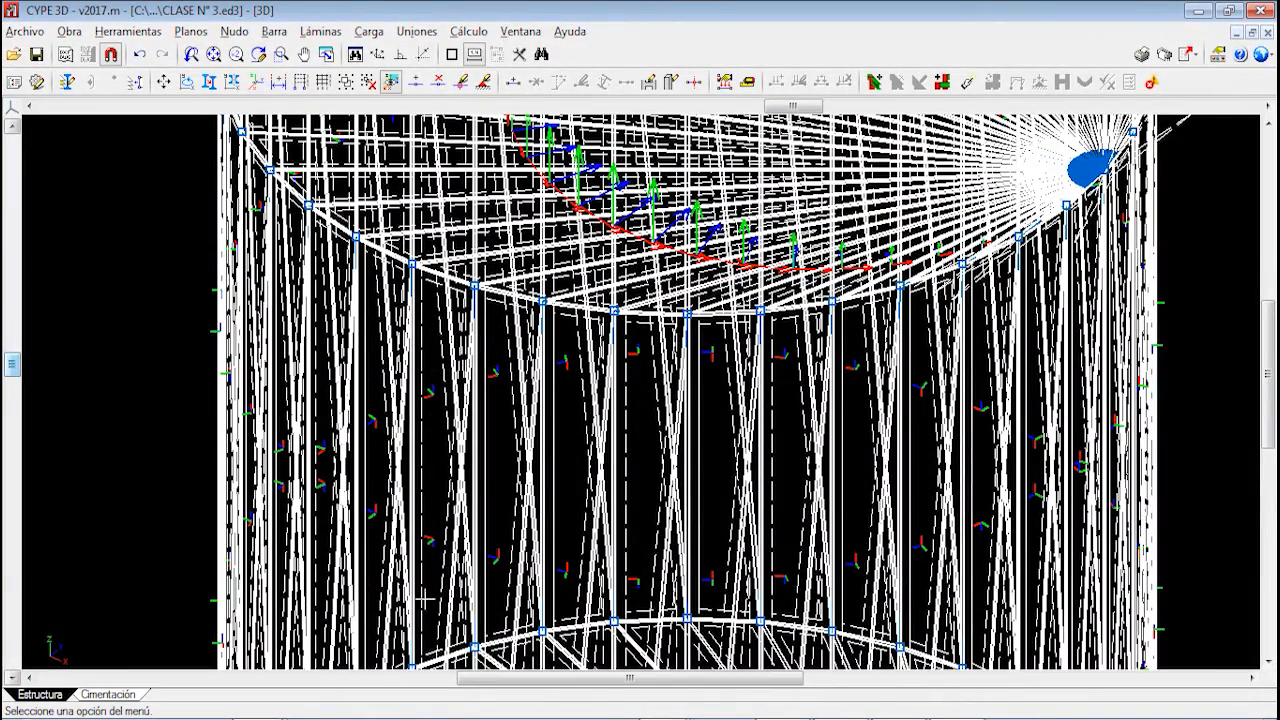
{"action": "scroll", "coordinate": [405, 330], "scroll_direction": "down", "scroll_amount": 6}
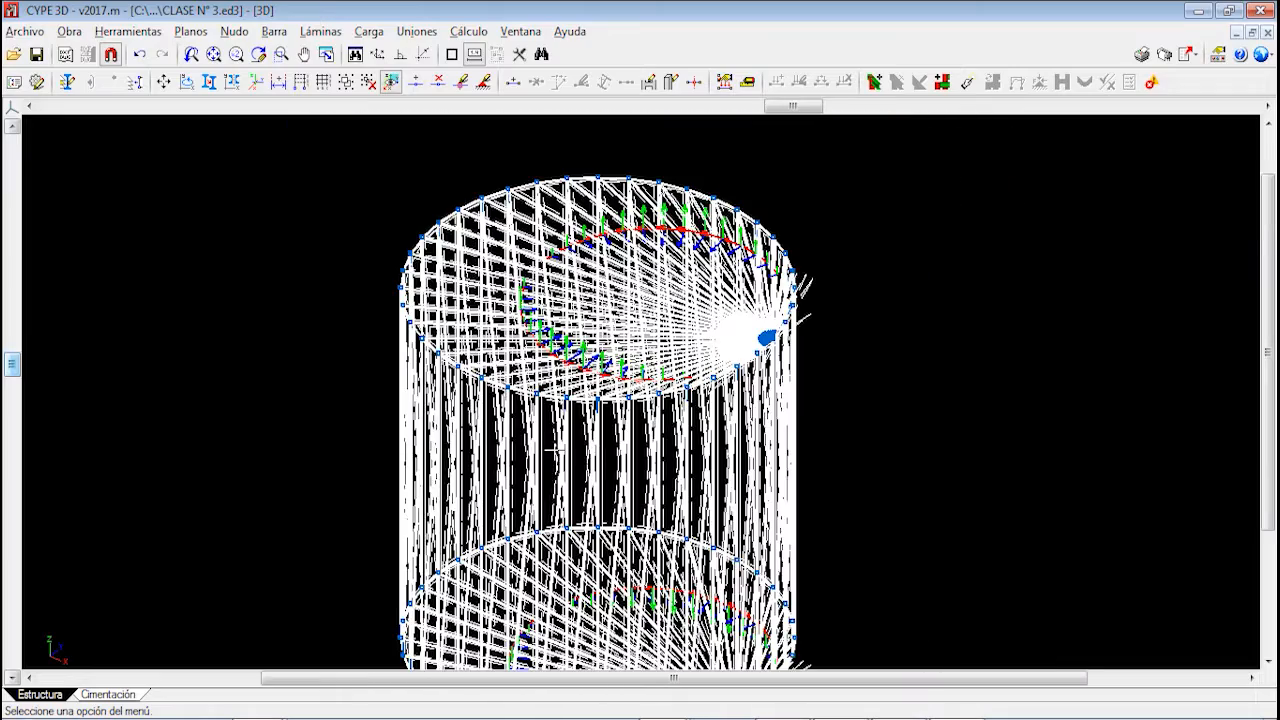
{"action": "scroll", "coordinate": [526, 300], "scroll_direction": "down", "scroll_amount": 1}
{"action": "scroll", "coordinate": [526, 300], "scroll_direction": "up", "scroll_amount": 4}
{"action": "scroll", "coordinate": [526, 300], "scroll_direction": "down", "scroll_amount": 2}
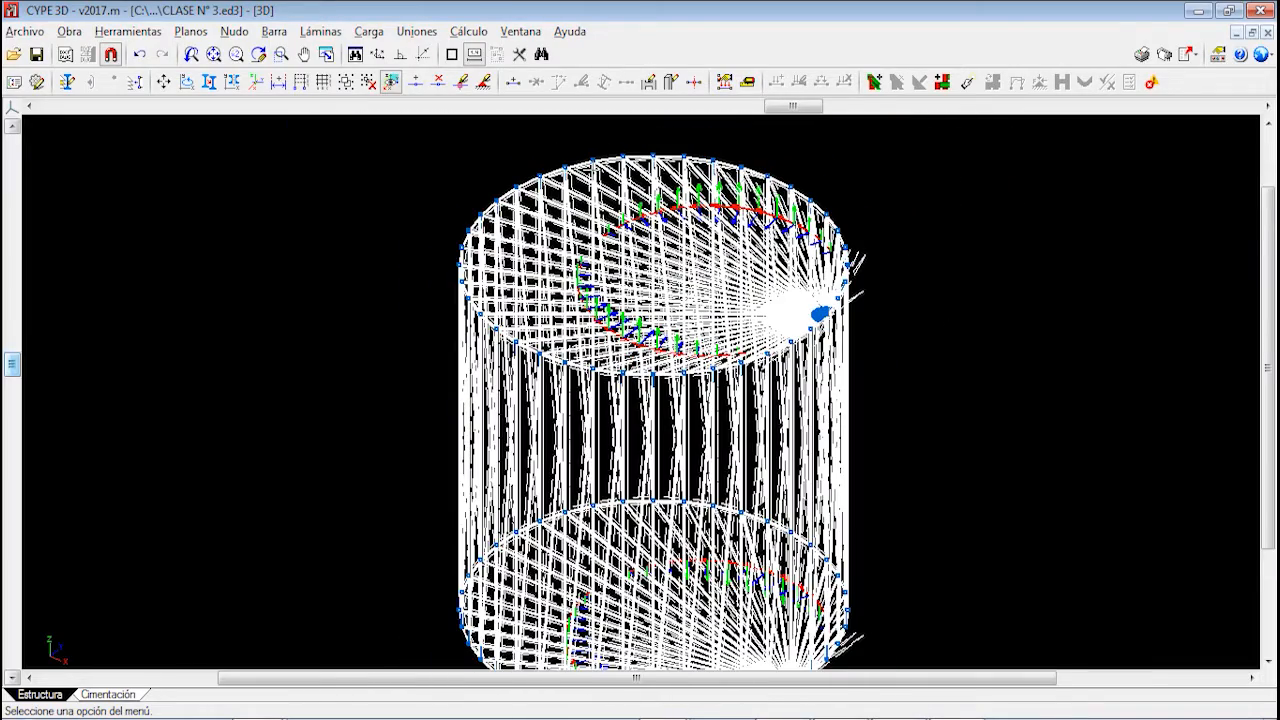
{"action": "scroll", "coordinate": [660, 410], "scroll_direction": "down", "scroll_amount": 1}
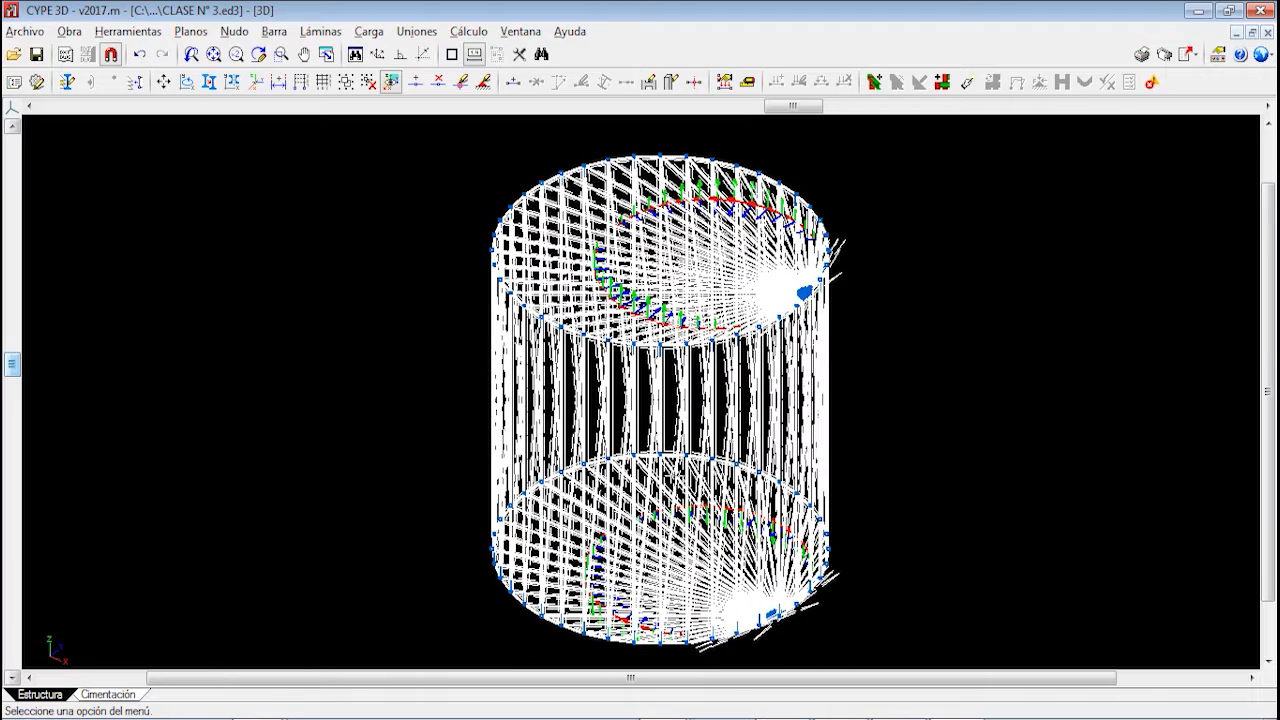
{"action": "scroll", "coordinate": [541, 160], "scroll_direction": "up", "scroll_amount": 2}
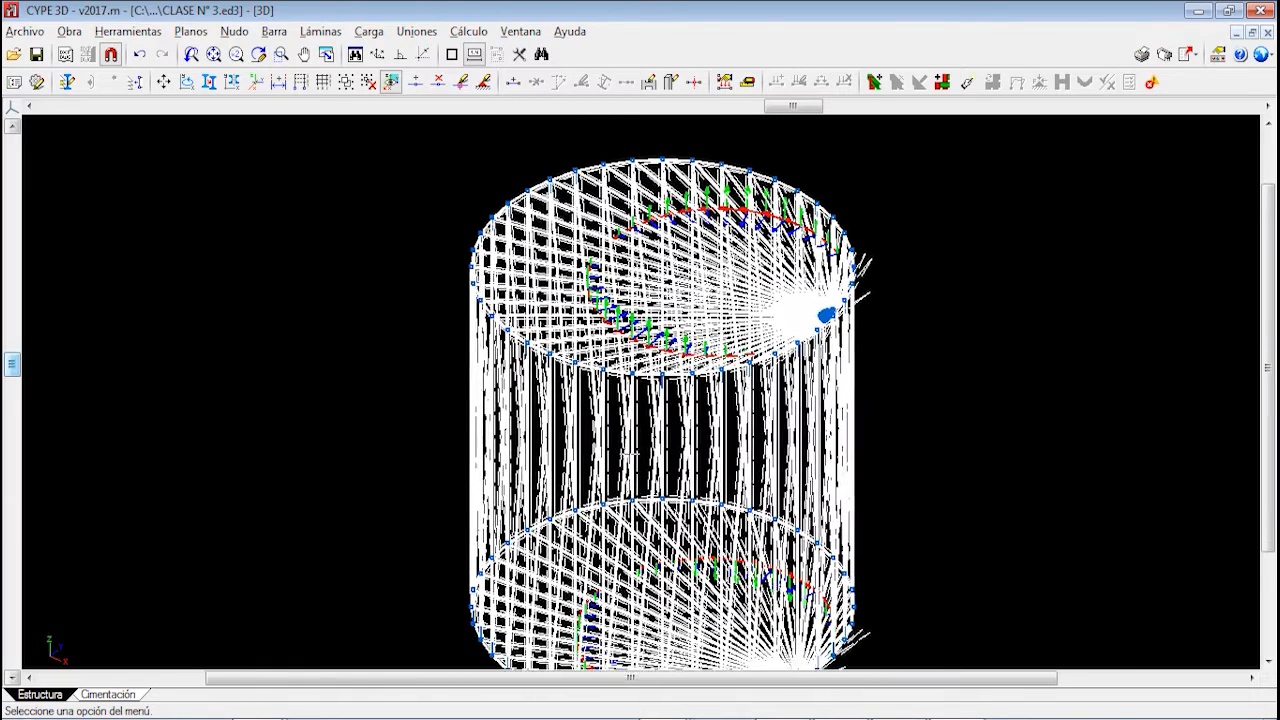
{"action": "scroll", "coordinate": [620, 449], "scroll_direction": "down", "scroll_amount": 1}
Inspect the complete structure as a rendered 3D view and return to the model
{"action": "left_click", "coordinate": [128, 31]}
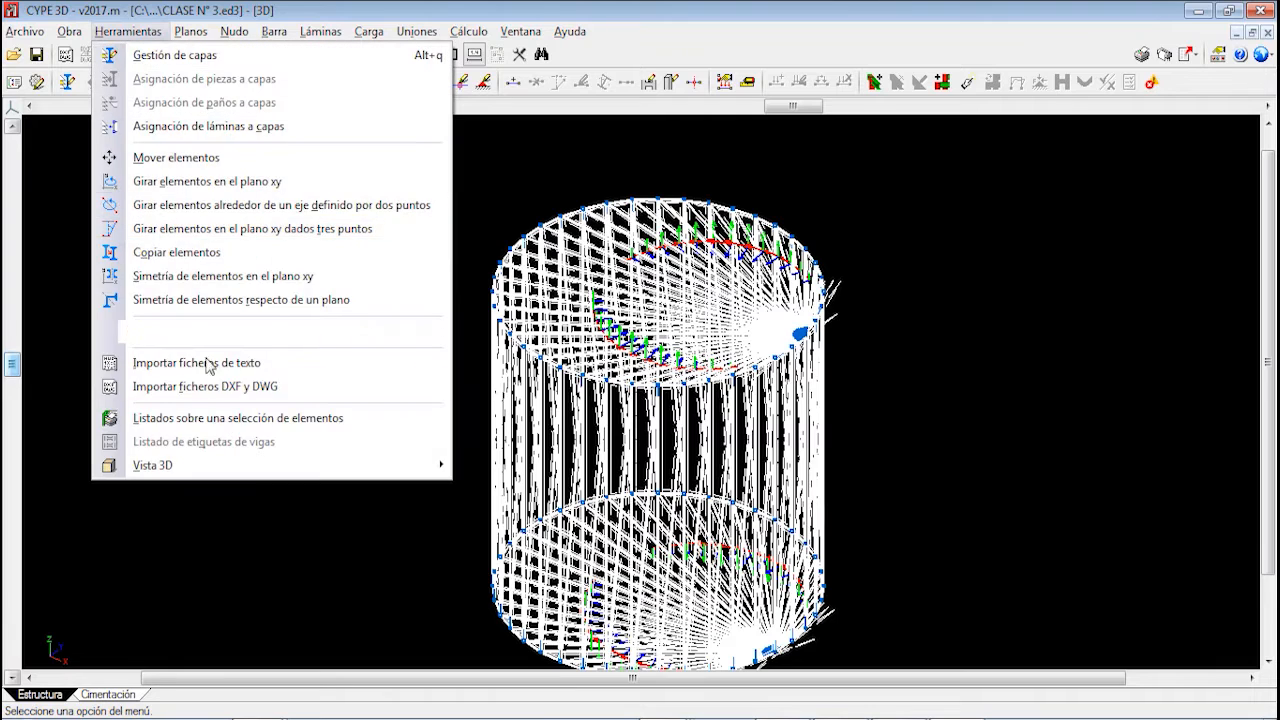
{"action": "mouse_move", "coordinate": [280, 476]}
{"action": "left_click", "coordinate": [506, 466]}
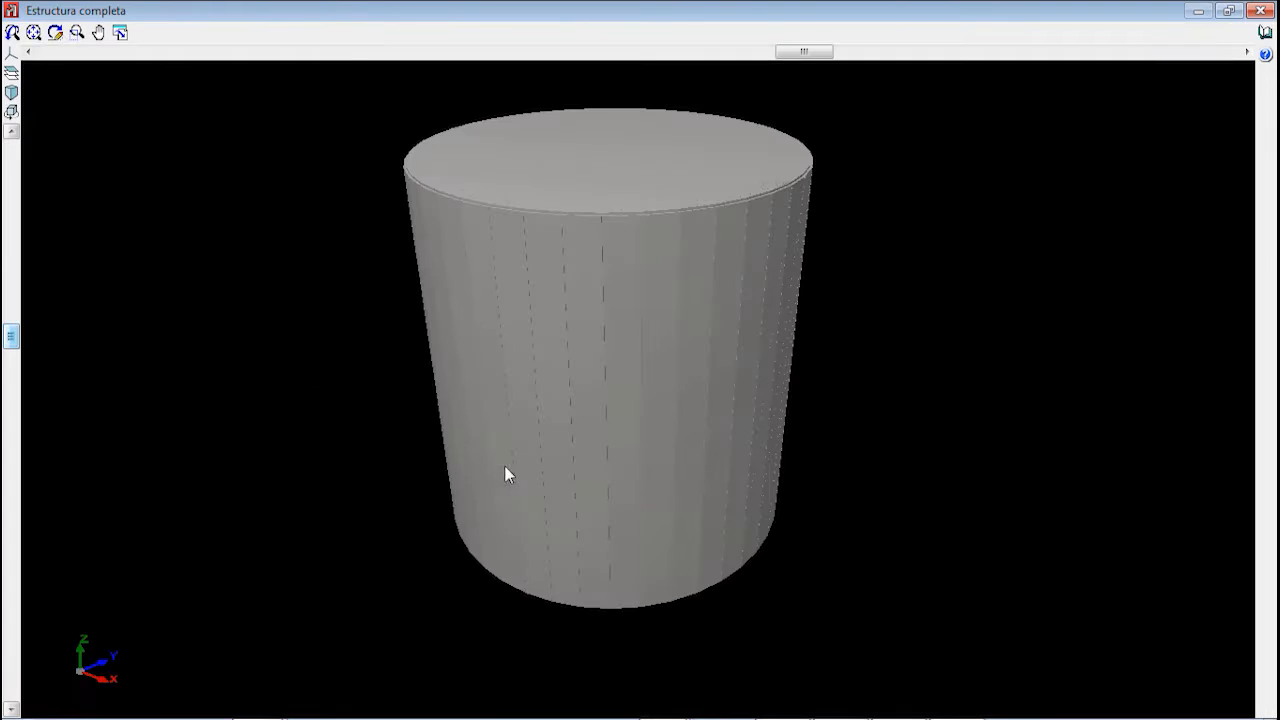
{"action": "middle_click_drag", "start_coordinate": [612, 358], "coordinate": [913, 297]}
{"action": "left_click", "coordinate": [1262, 11]}
Delete all nodes of the imported cylinder with a selection window around the whole model
{"action": "scroll", "coordinate": [615, 400], "scroll_direction": "down", "scroll_amount": 3}
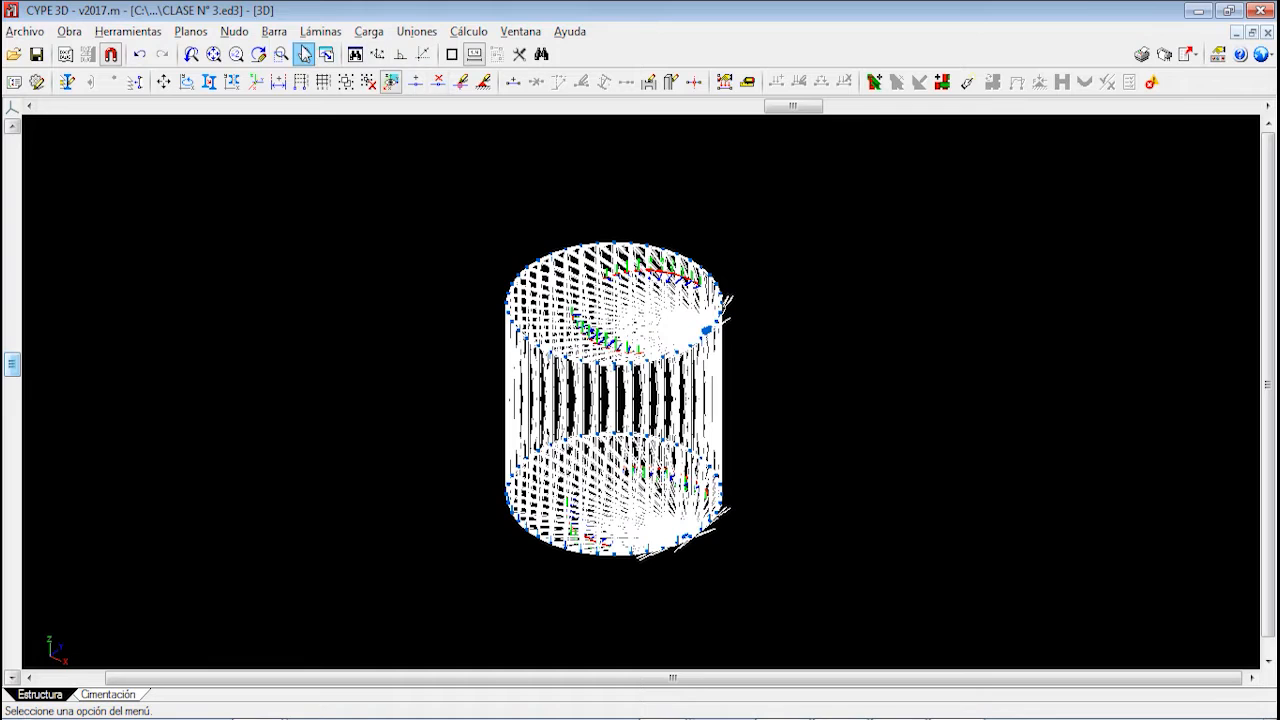
{"action": "left_click", "coordinate": [234, 31]}
{"action": "left_click", "coordinate": [274, 102]}
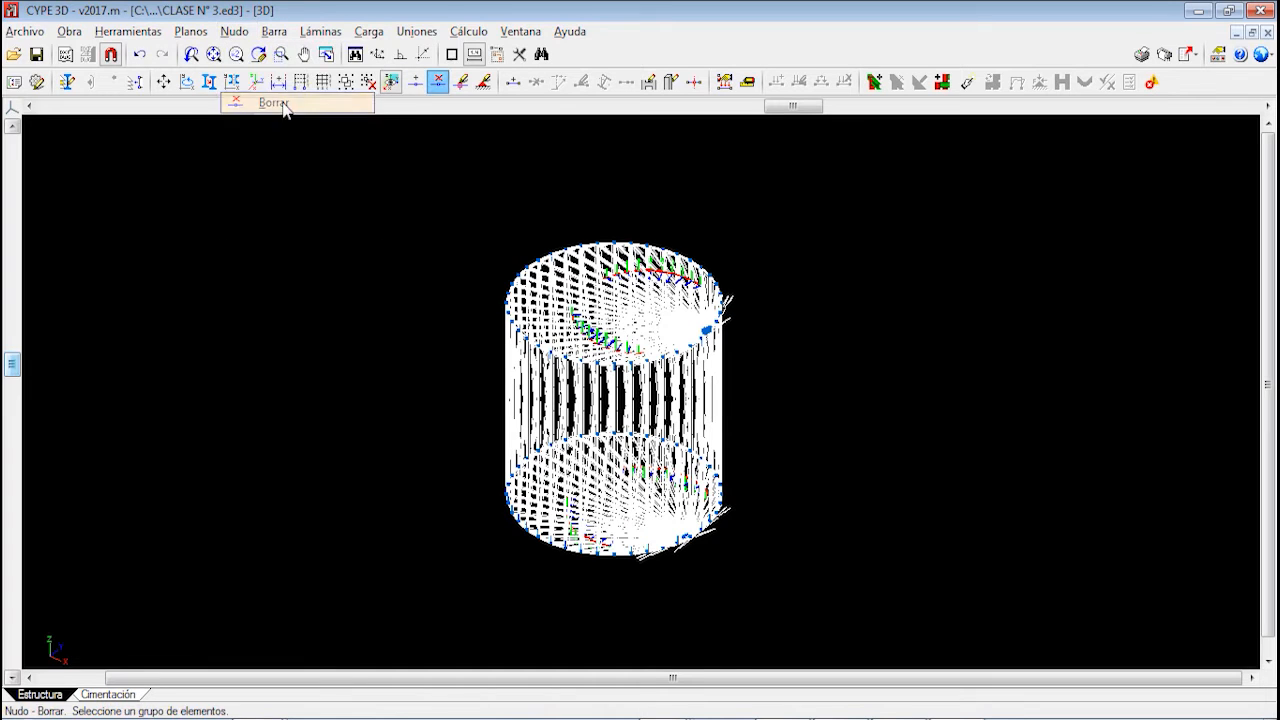
{"action": "left_click", "coordinate": [790, 590]}
{"action": "left_click", "coordinate": [411, 207]}
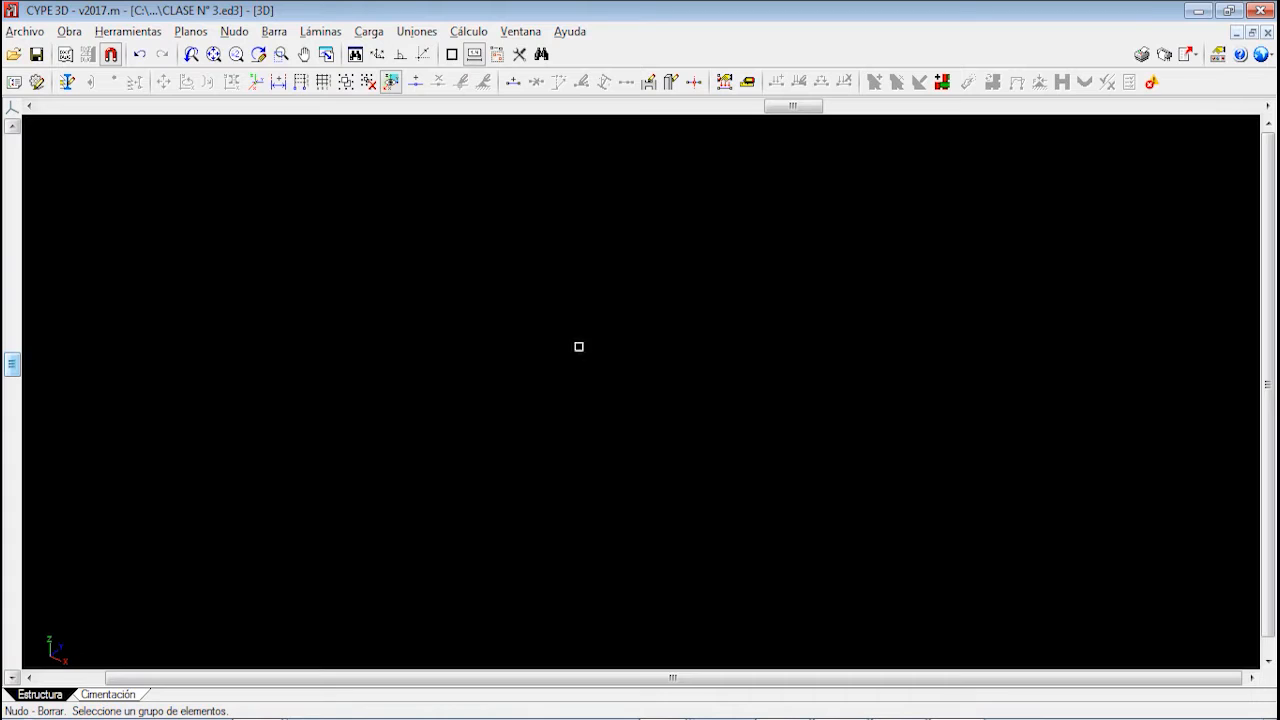
Create a new node at the intersection of the three reference lines
{"action": "scroll", "coordinate": [589, 338], "scroll_direction": "down", "scroll_amount": 1}
{"action": "middle_click_drag", "start_coordinate": [571, 340], "coordinate": [568, 337]}
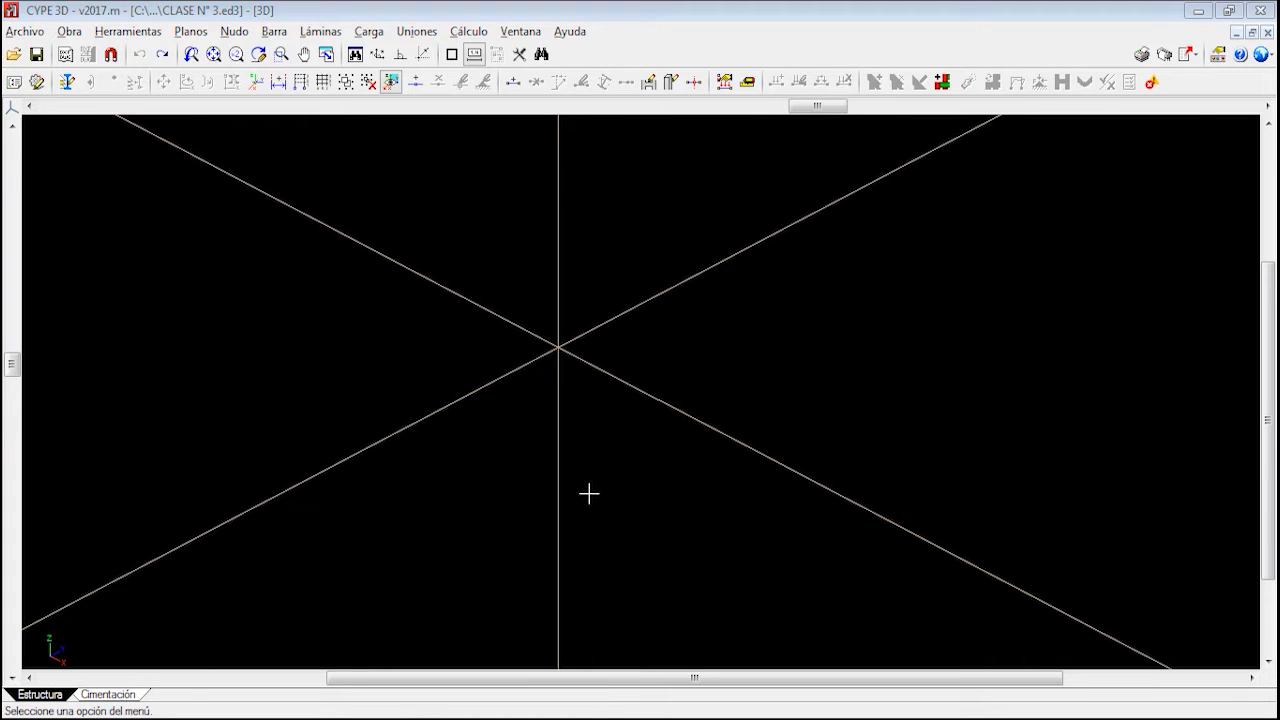
{"action": "left_click", "coordinate": [234, 31]}
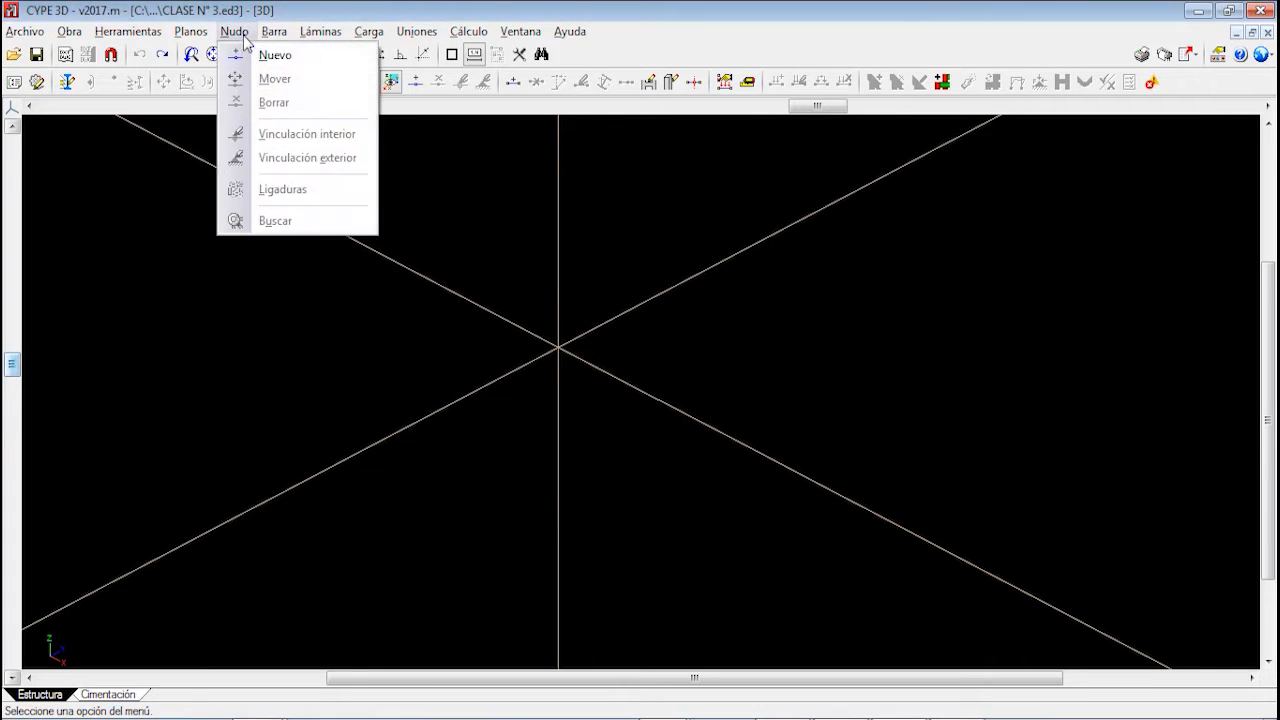
{"action": "left_click", "coordinate": [290, 55]}
{"action": "left_click", "coordinate": [558, 347]}
{"action": "middle_click_drag", "start_coordinate": [551, 306], "coordinate": [533, 354]}
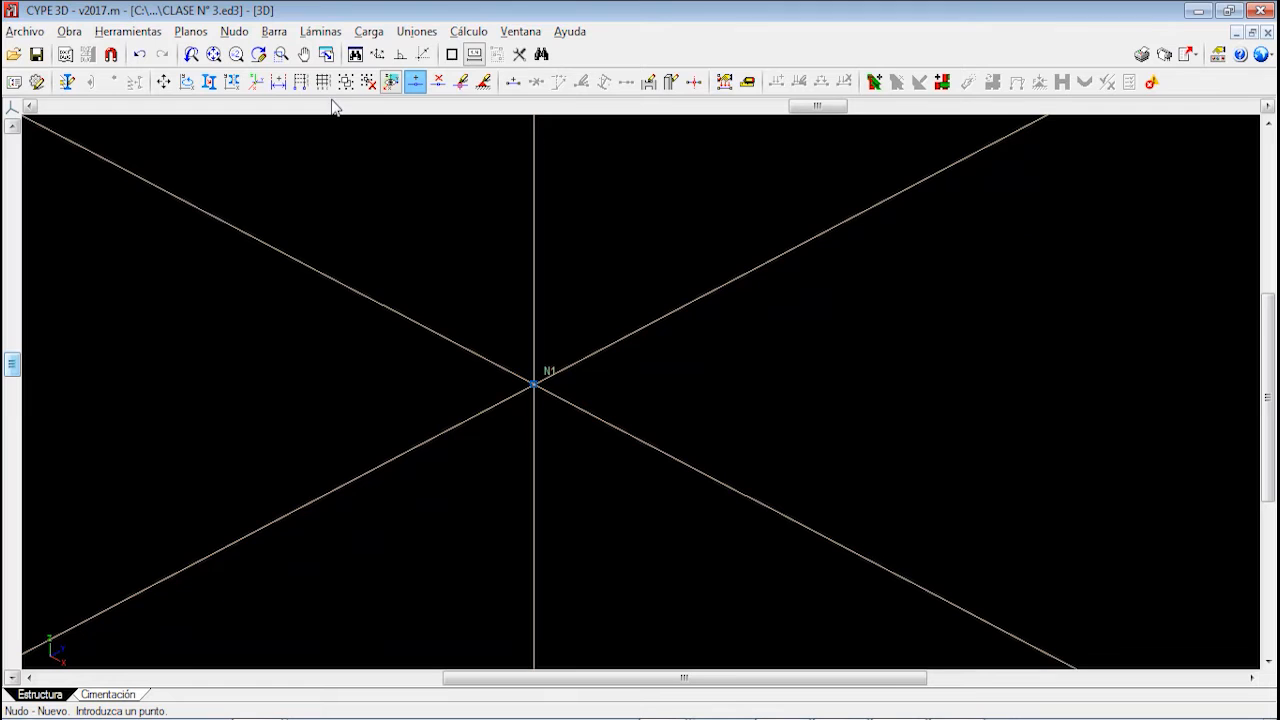
Create a second node by entering the coordinates X 0, Y 5, Z 0
{"action": "left_click", "coordinate": [240, 33]}
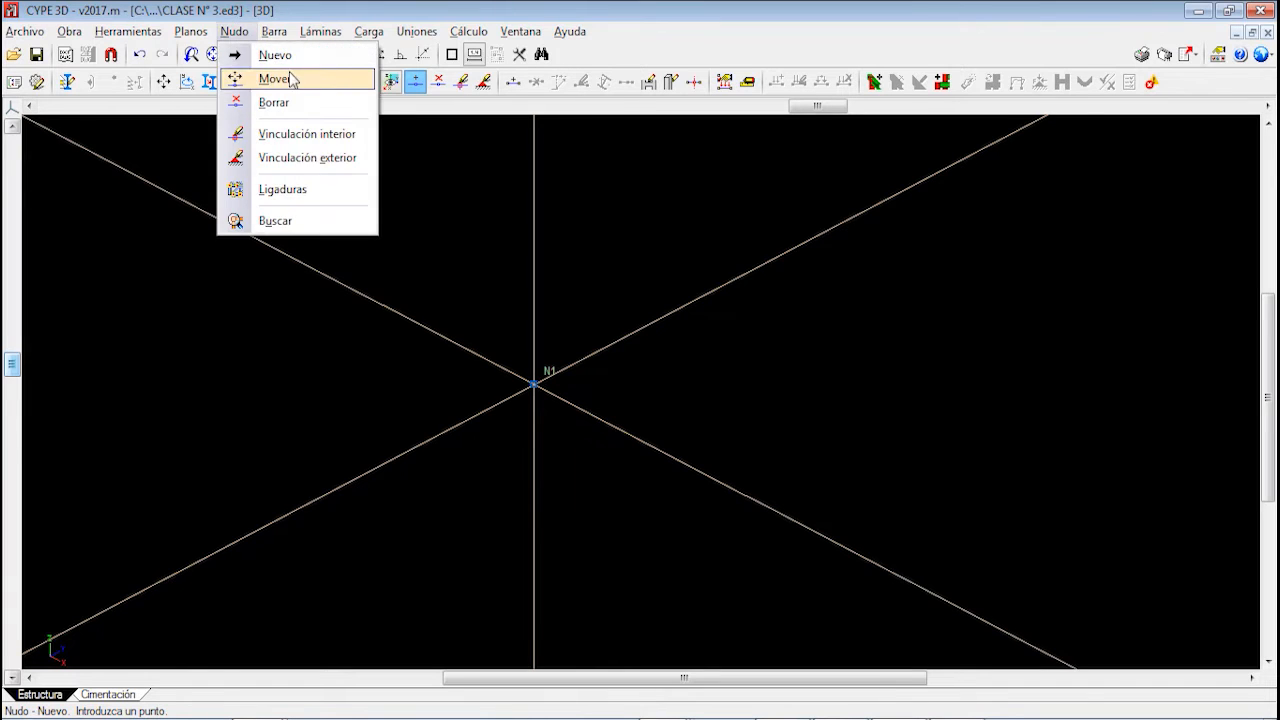
{"action": "left_click", "coordinate": [277, 56]}
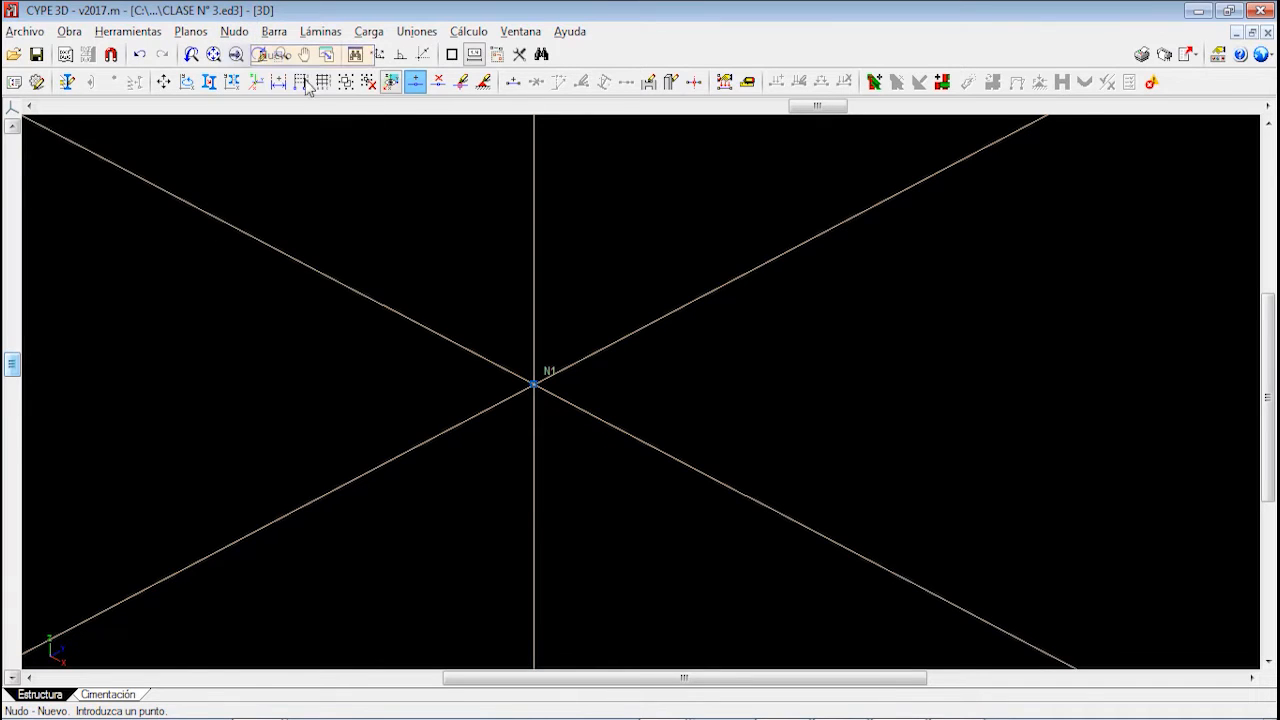
{"action": "right_click", "coordinate": [588, 355]}
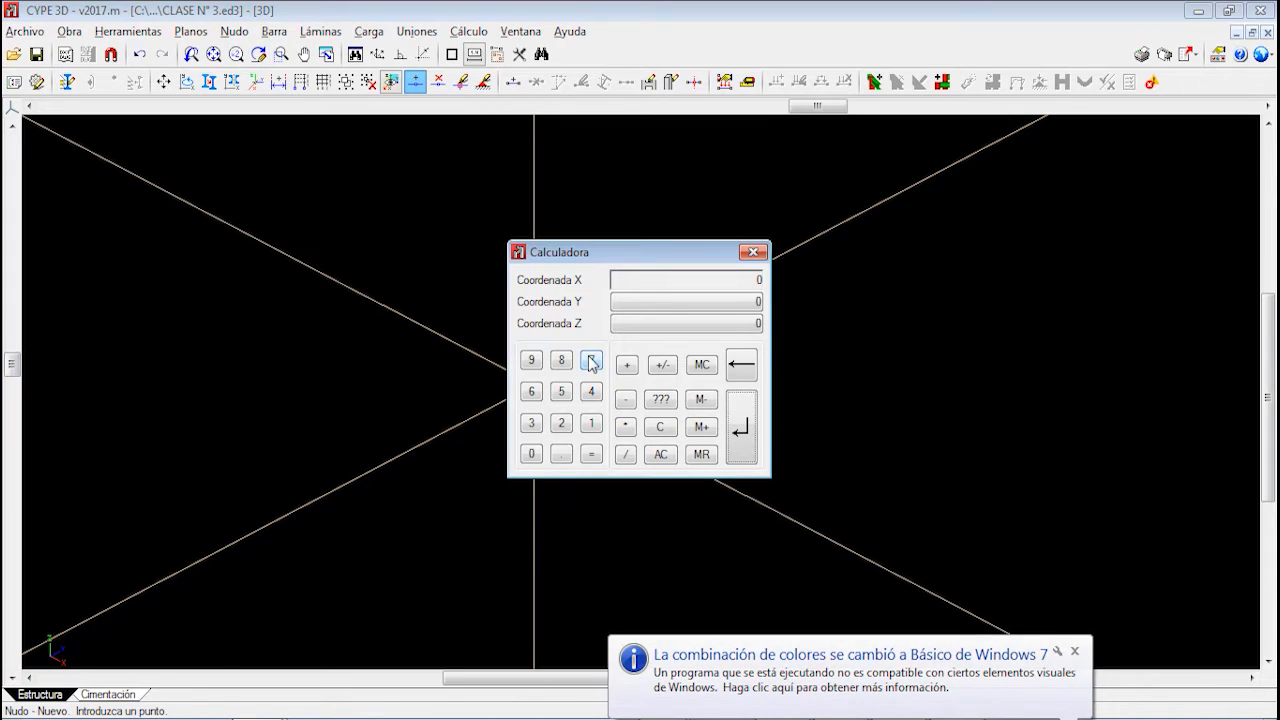
{"action": "key", "text": "Return"}
{"action": "type", "text": "5"}
{"action": "key", "text": "Return"}
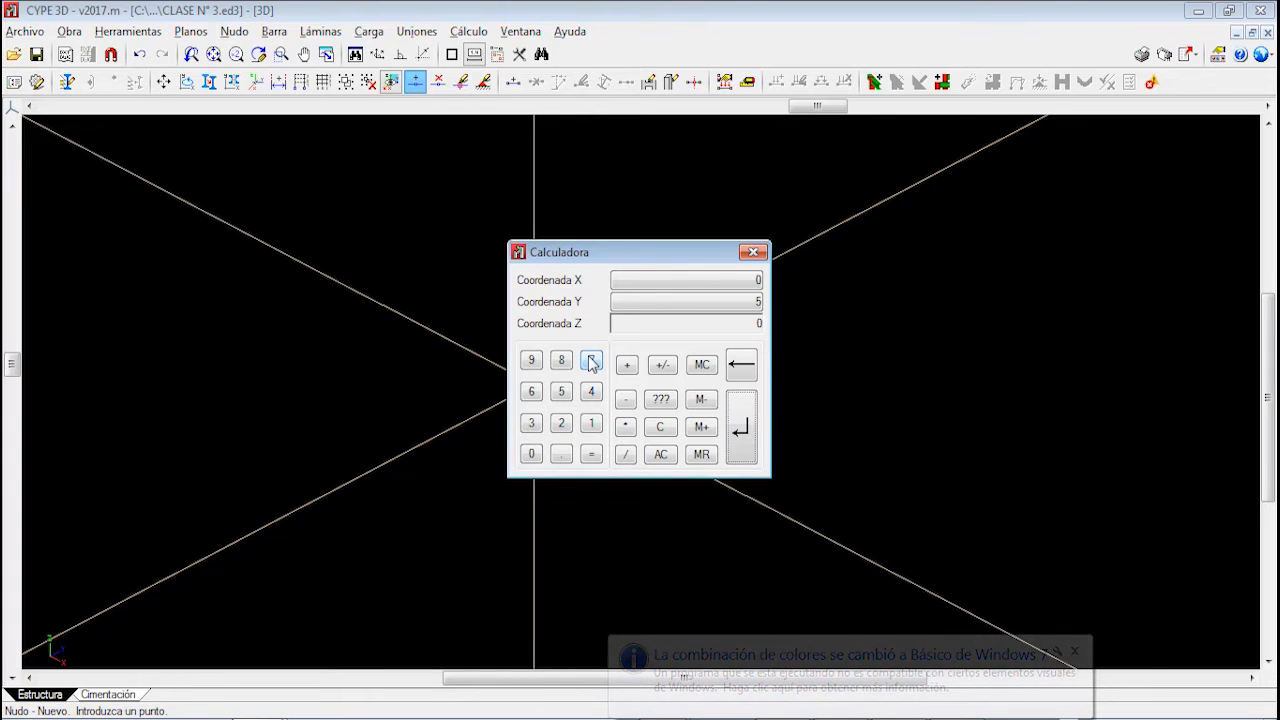
{"action": "key", "text": "Return"}
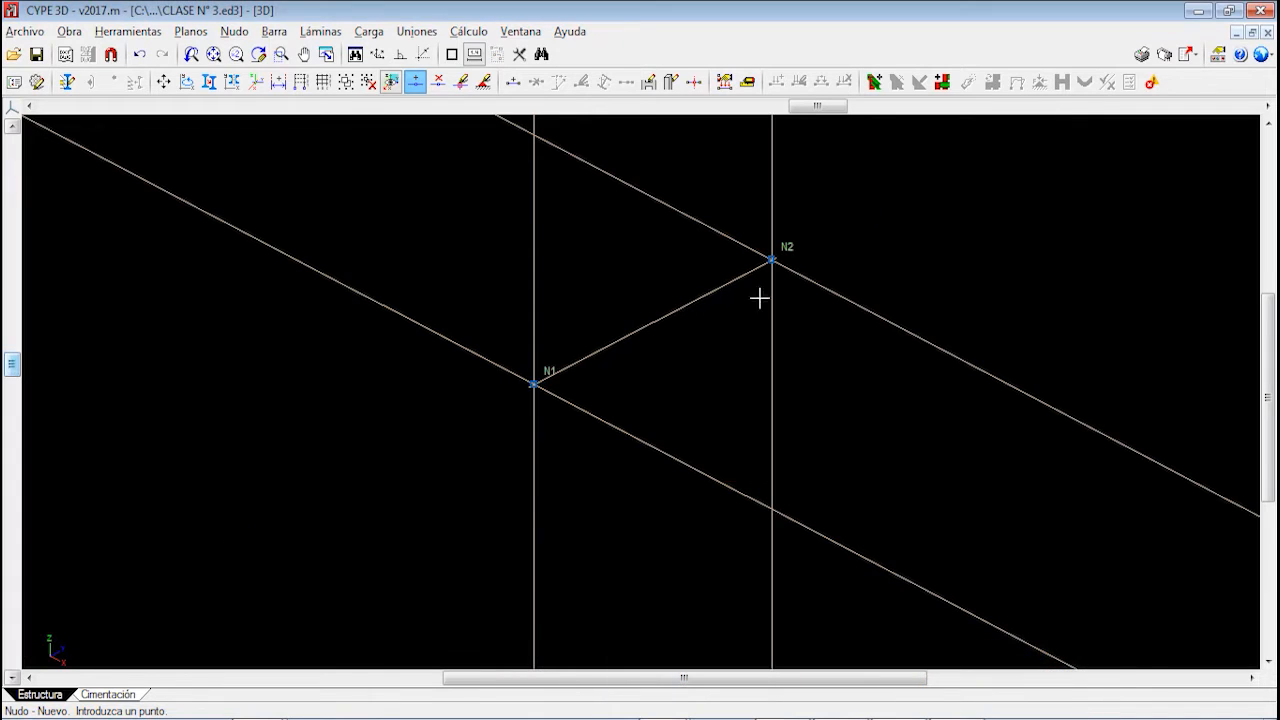
{"action": "scroll", "coordinate": [766, 286], "scroll_direction": "up", "scroll_amount": 1}
{"action": "scroll", "coordinate": [772, 256], "scroll_direction": "down", "scroll_amount": 2}
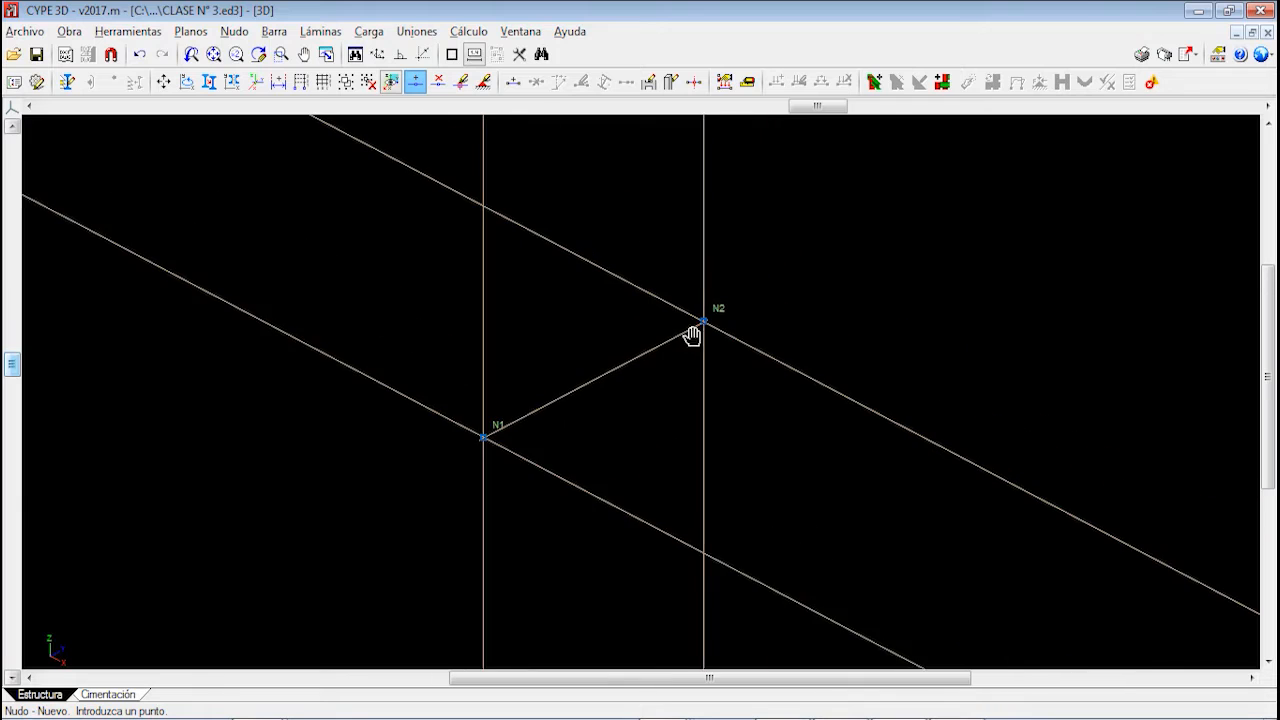
{"action": "left_click", "coordinate": [234, 31]}
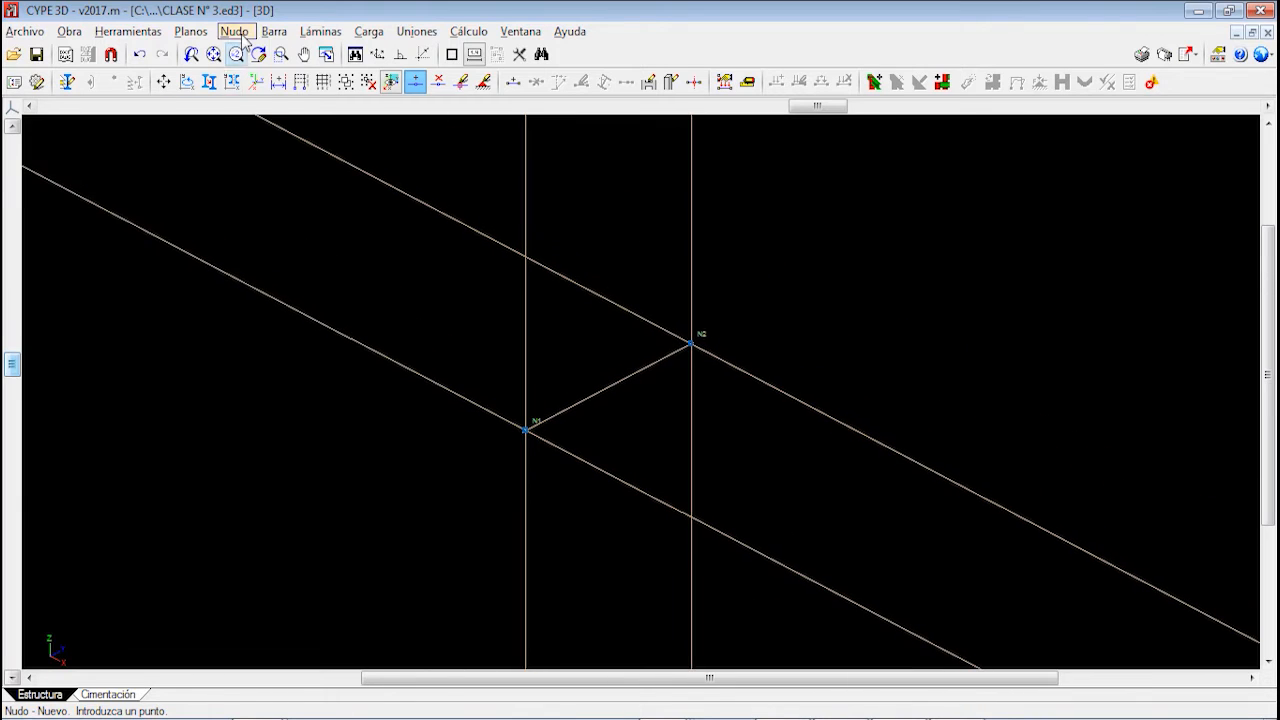
{"action": "left_click", "coordinate": [268, 77]}
{"action": "left_click", "coordinate": [690, 344]}
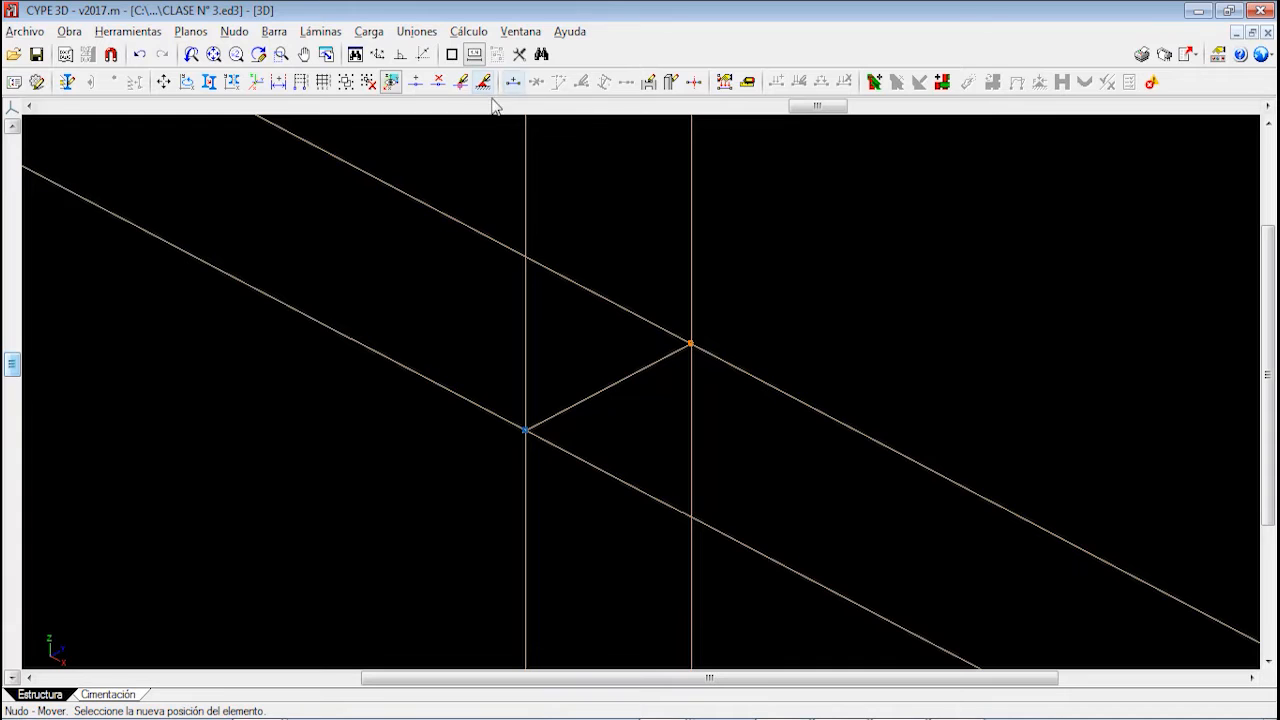
Turn off the display of the reference lines in the references settings
{"action": "left_click", "coordinate": [256, 82]}
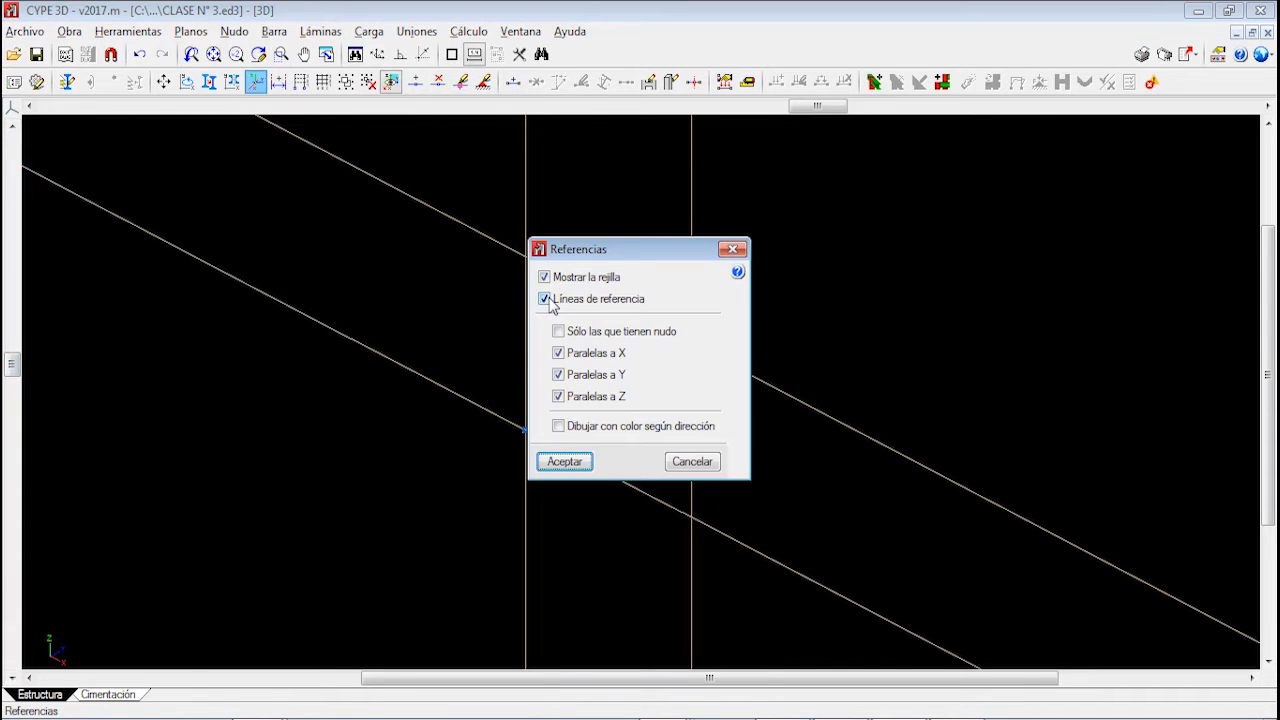
{"action": "left_click", "coordinate": [545, 299]}
{"action": "left_click", "coordinate": [563, 461]}
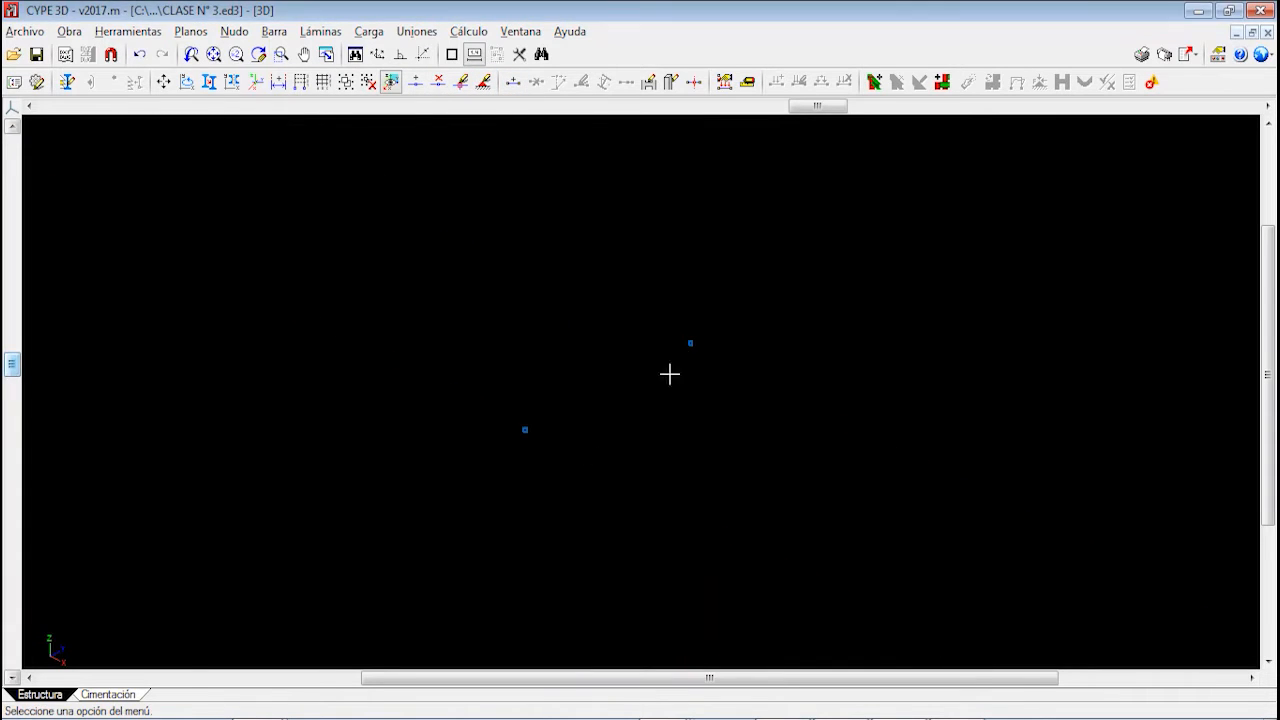
Move the node at (0, 5, 0) by a length of 3 m in the 0° direction along X
{"action": "left_click", "coordinate": [234, 31]}
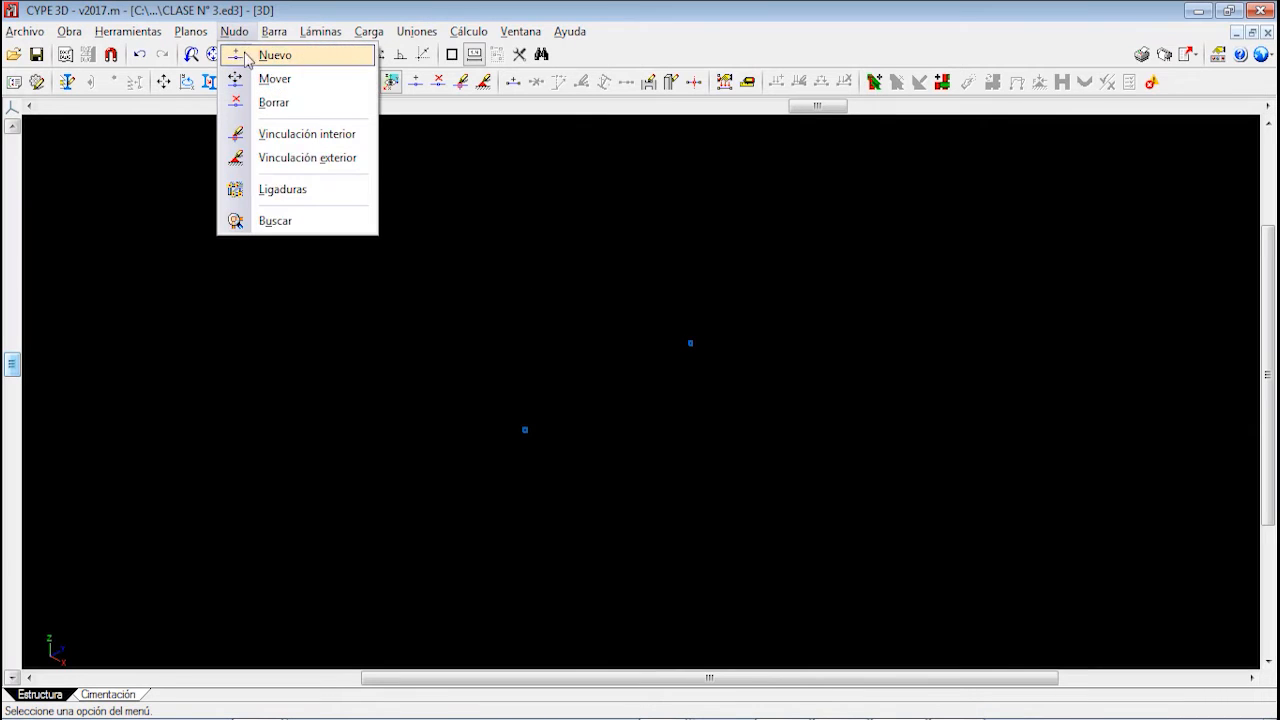
{"action": "left_click", "coordinate": [273, 80]}
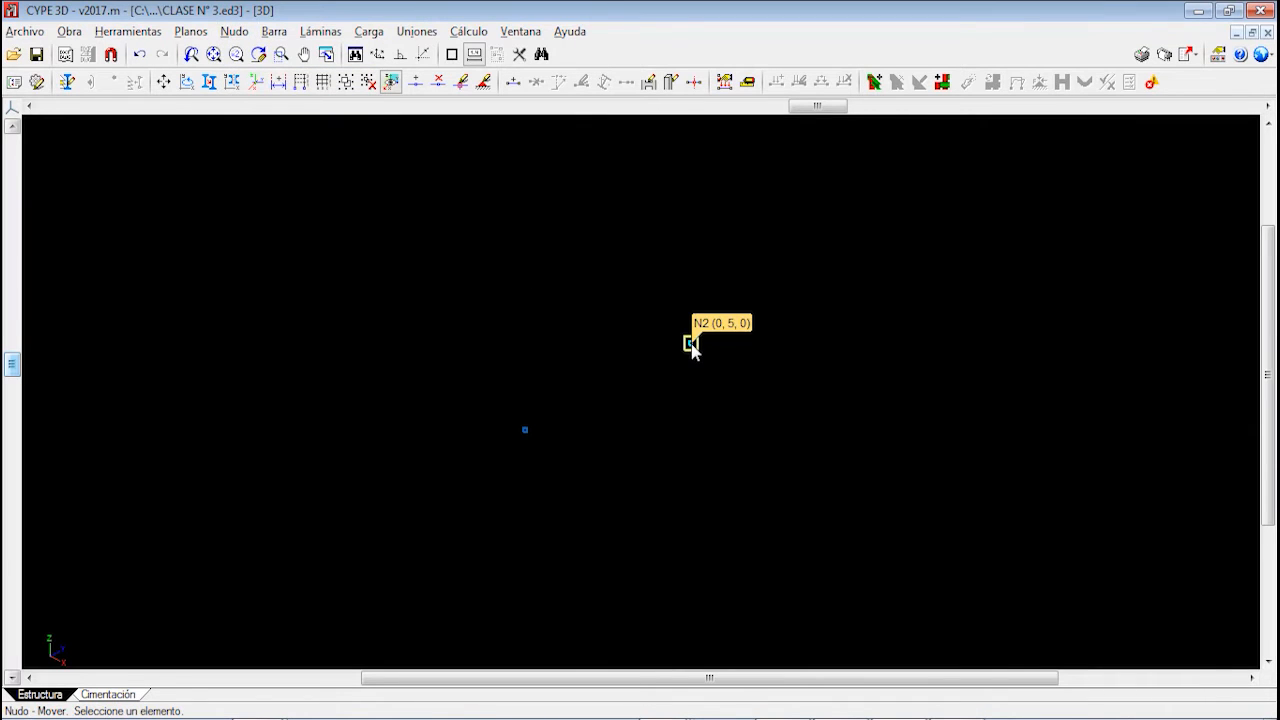
{"action": "left_click", "coordinate": [690, 344]}
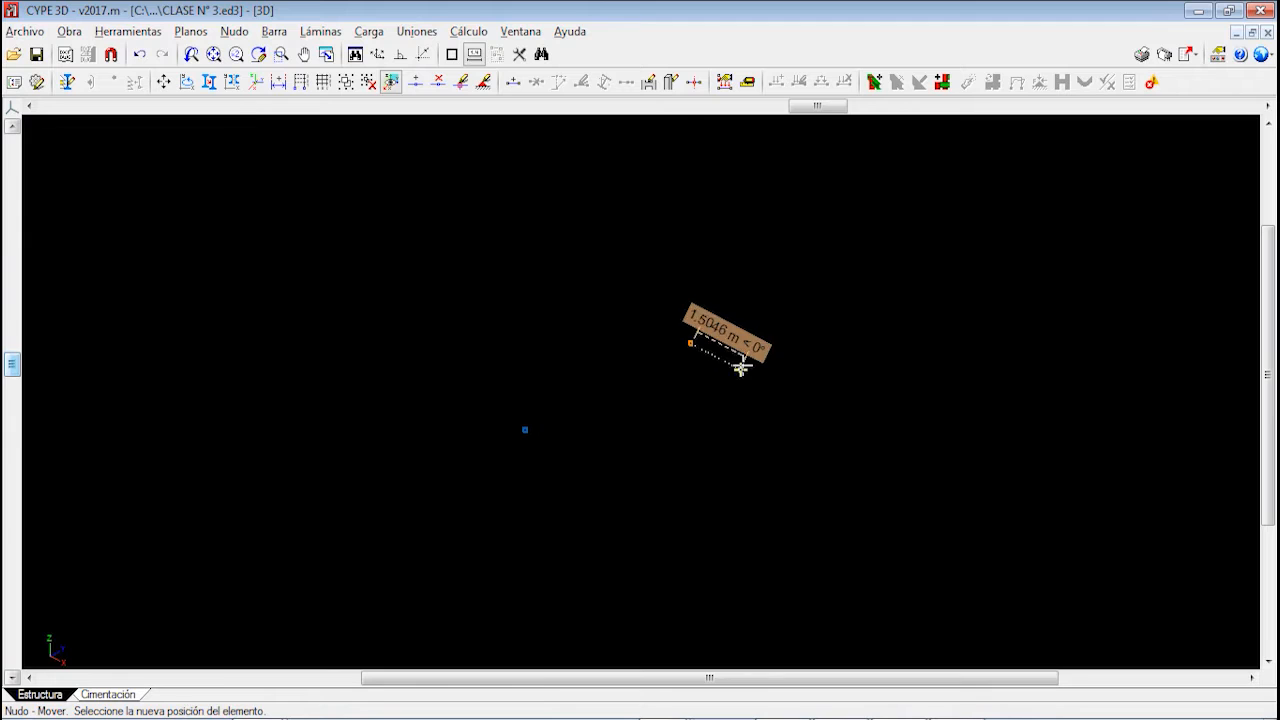
{"action": "left_click", "coordinate": [768, 384]}
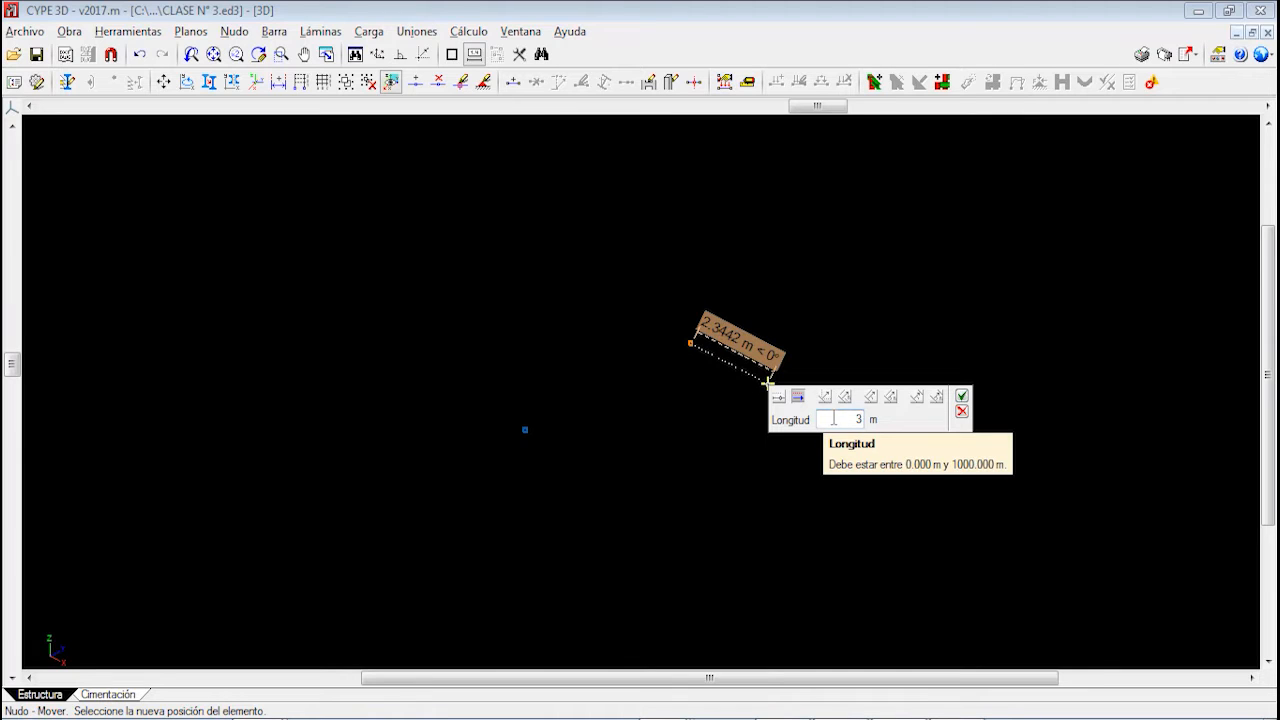
{"action": "left_click", "coordinate": [961, 396]}
{"action": "scroll", "coordinate": [790, 395], "scroll_direction": "up", "scroll_amount": 2}
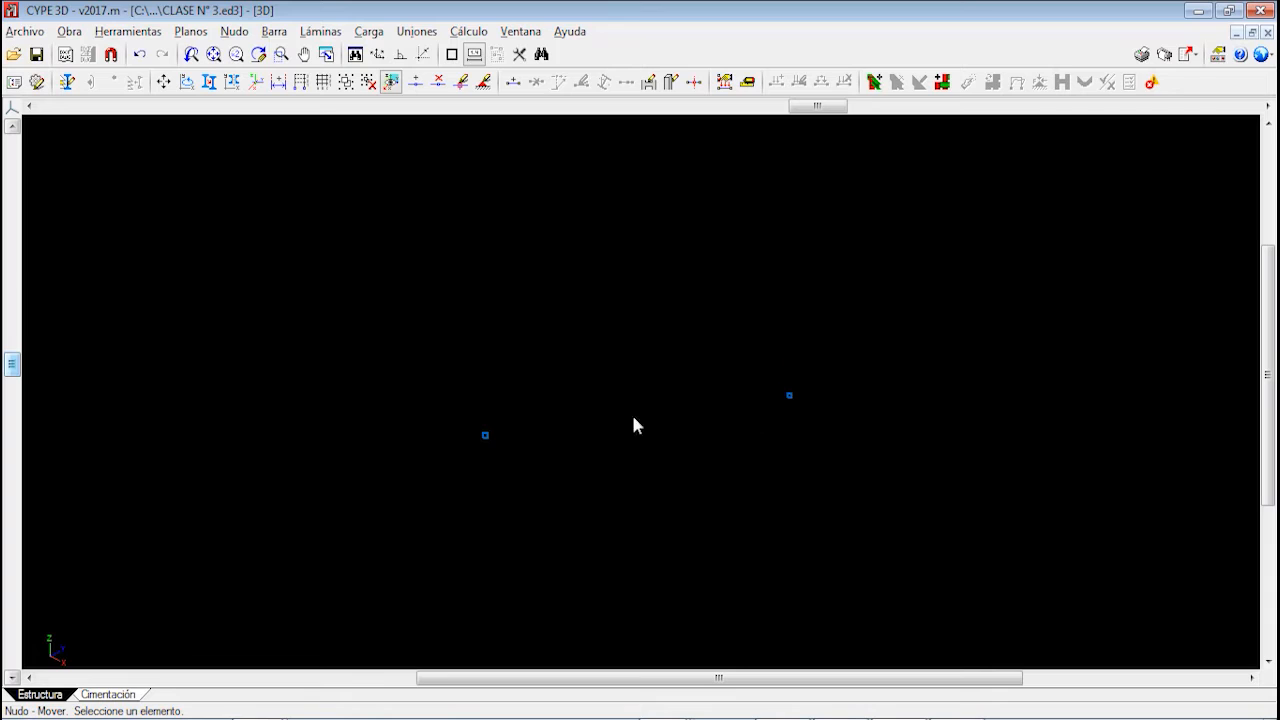
Move the node at the origin by a length of 4 m in the 0° direction along X
{"action": "left_click", "coordinate": [485, 435]}
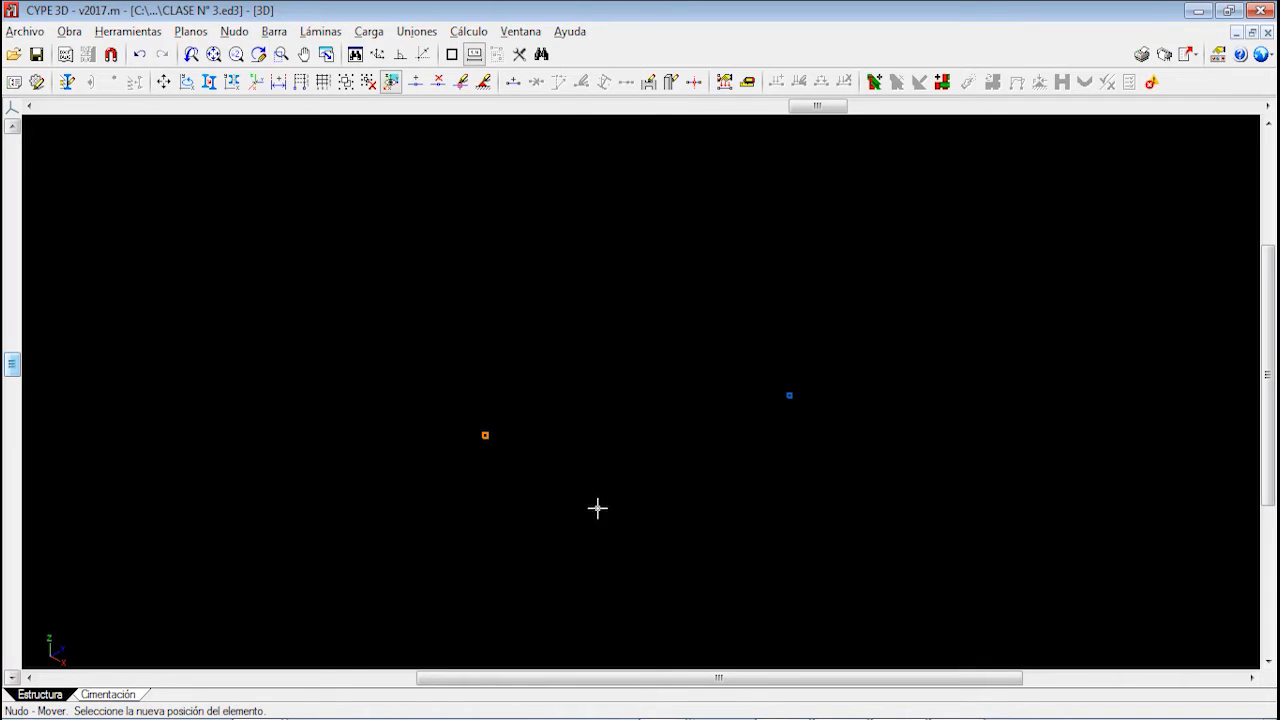
{"action": "key", "text": "Return"}
{"action": "type", "text": "4"}
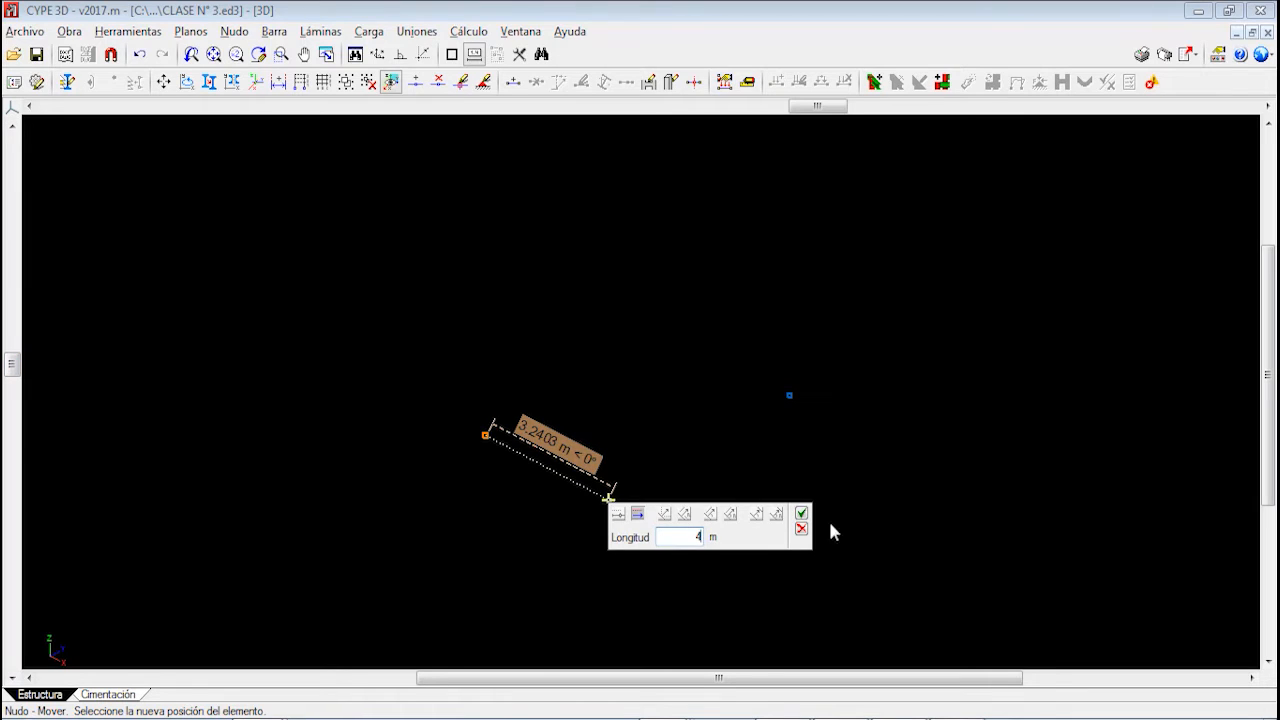
{"action": "left_click", "coordinate": [801, 515]}
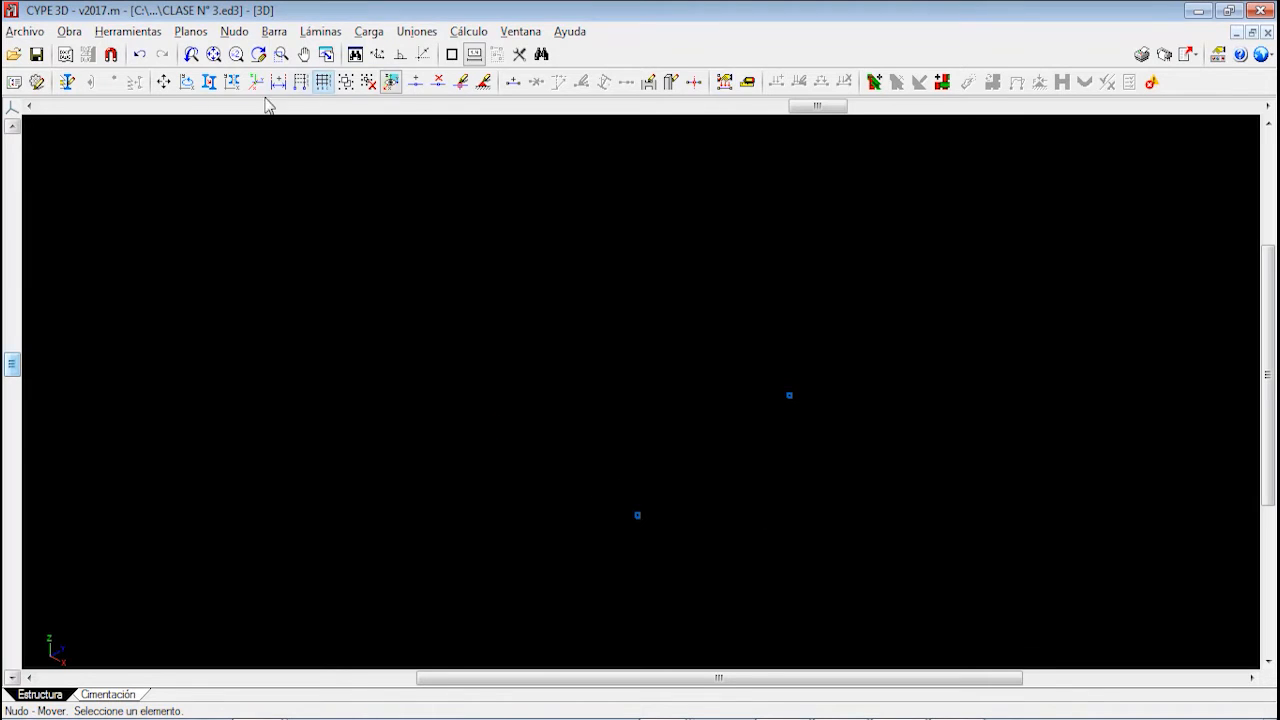
Turn on the display of the reference lines in the references settings
{"action": "left_click", "coordinate": [255, 82]}
{"action": "left_click", "coordinate": [546, 299]}
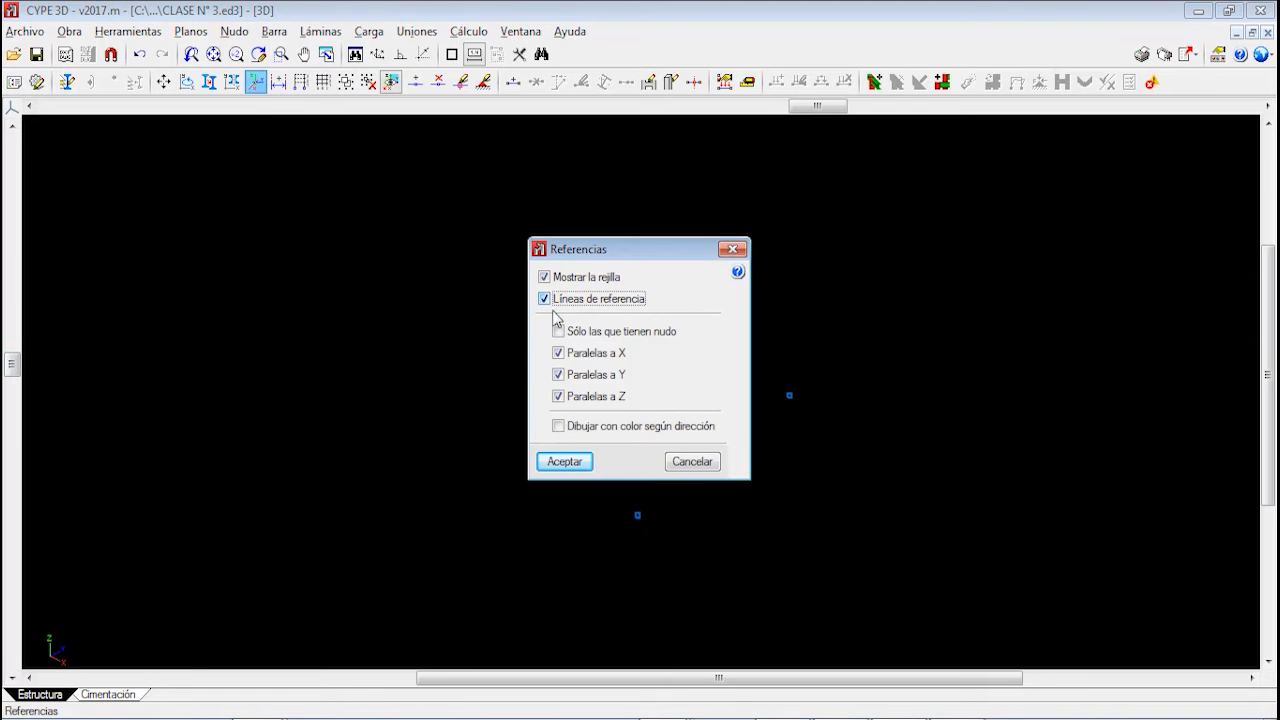
{"action": "left_click", "coordinate": [580, 461]}
{"action": "scroll", "coordinate": [367, 388], "scroll_direction": "up", "scroll_amount": 1}
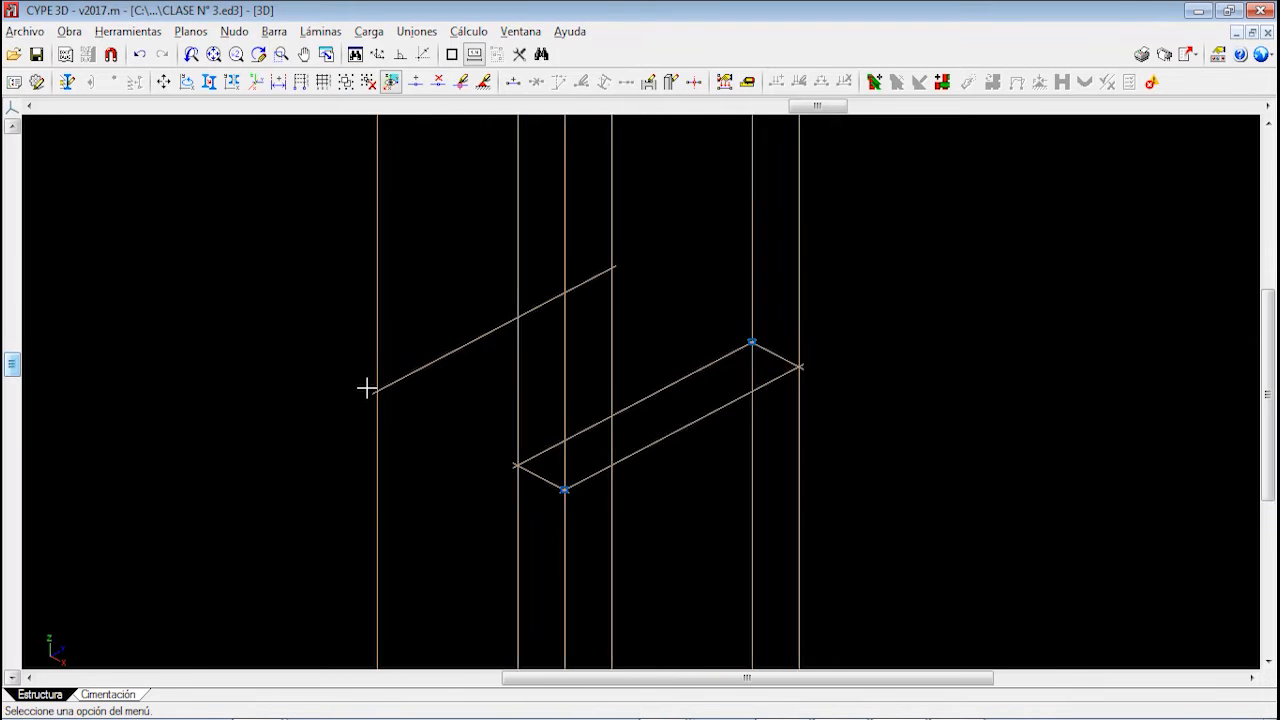
{"action": "middle_click_drag", "start_coordinate": [680, 447], "coordinate": [579, 484]}
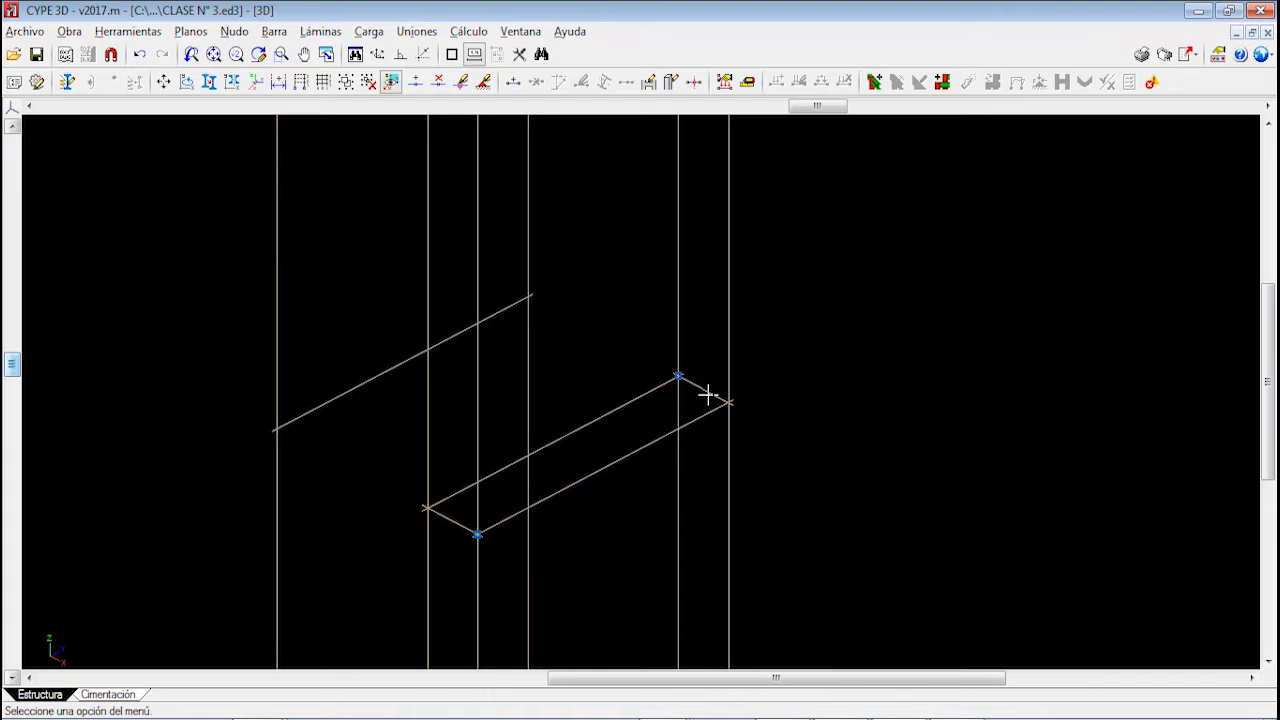
{"action": "scroll", "coordinate": [529, 369], "scroll_direction": "down", "scroll_amount": 3}
{"action": "scroll", "coordinate": [506, 411], "scroll_direction": "up", "scroll_amount": 3}
{"action": "middle_click_drag", "start_coordinate": [506, 411], "coordinate": [400, 398]}
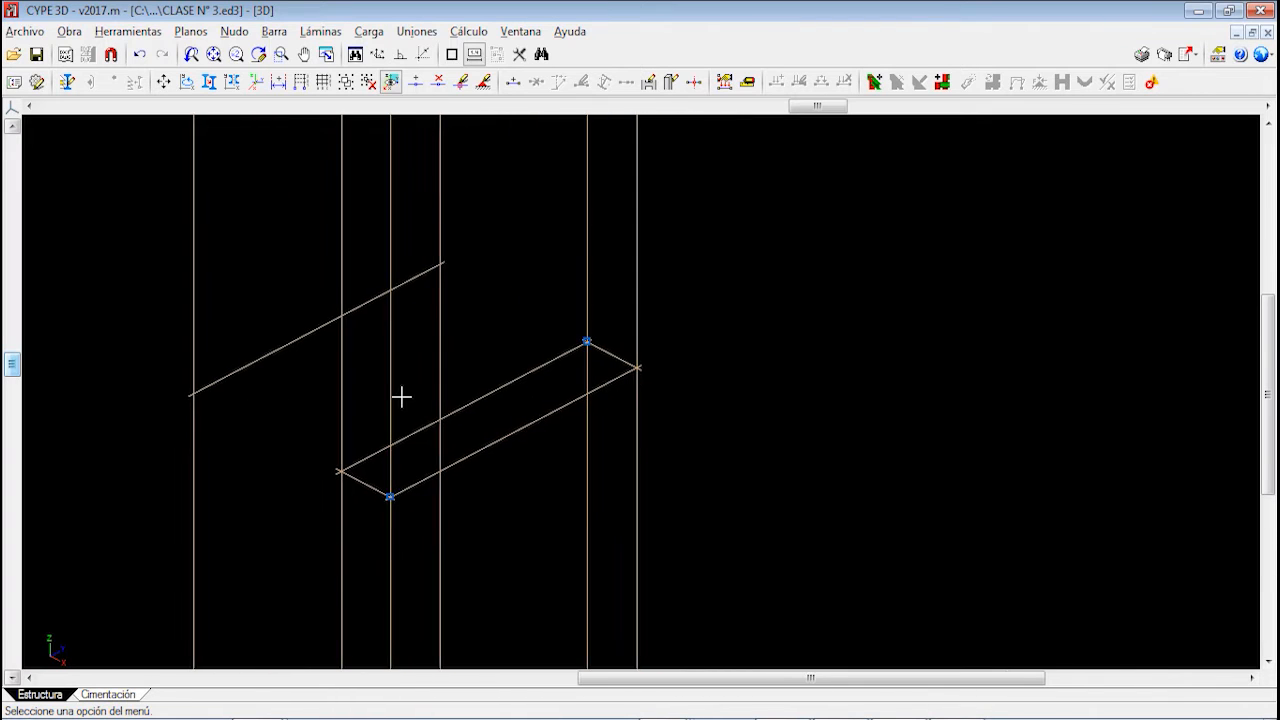
{"action": "scroll", "coordinate": [423, 271], "scroll_direction": "up", "scroll_amount": 1}
{"action": "scroll", "coordinate": [429, 269], "scroll_direction": "down", "scroll_amount": 1}
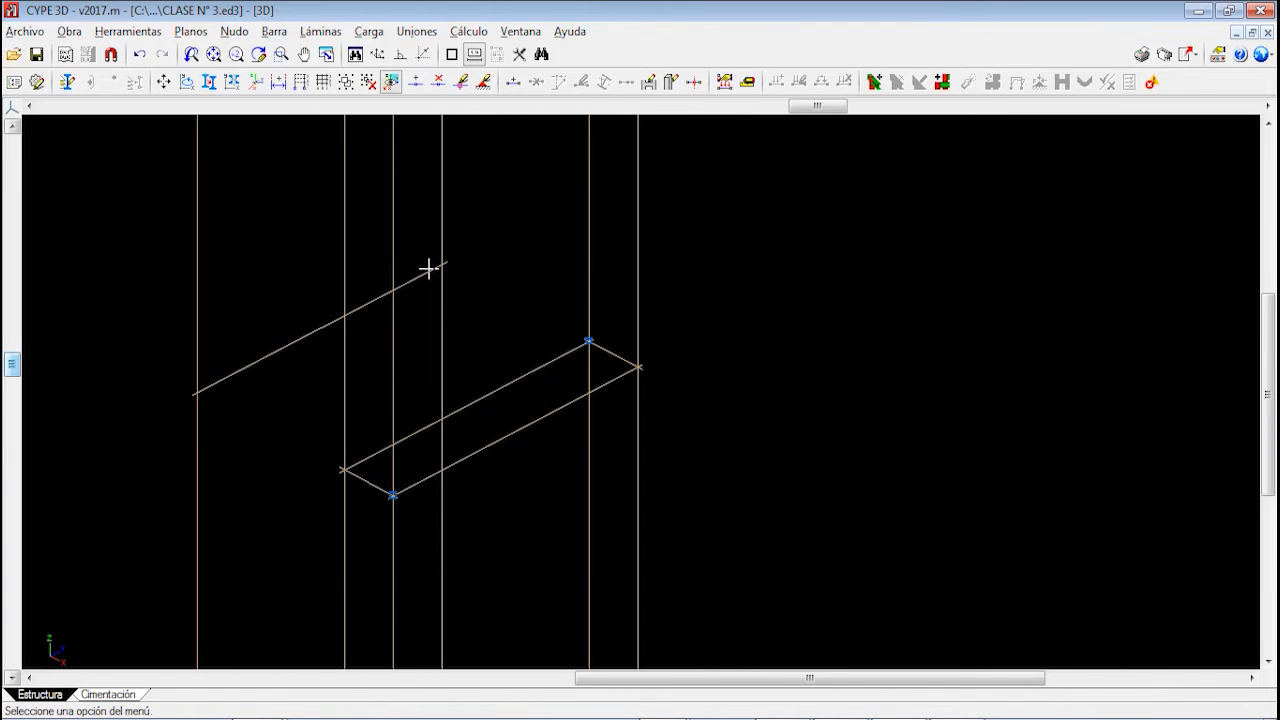
Move the front node along its Y-parallel reference line to the intersection nearest the other node
{"action": "left_click", "coordinate": [247, 31]}
{"action": "left_click", "coordinate": [270, 78]}
{"action": "left_click", "coordinate": [393, 496]}
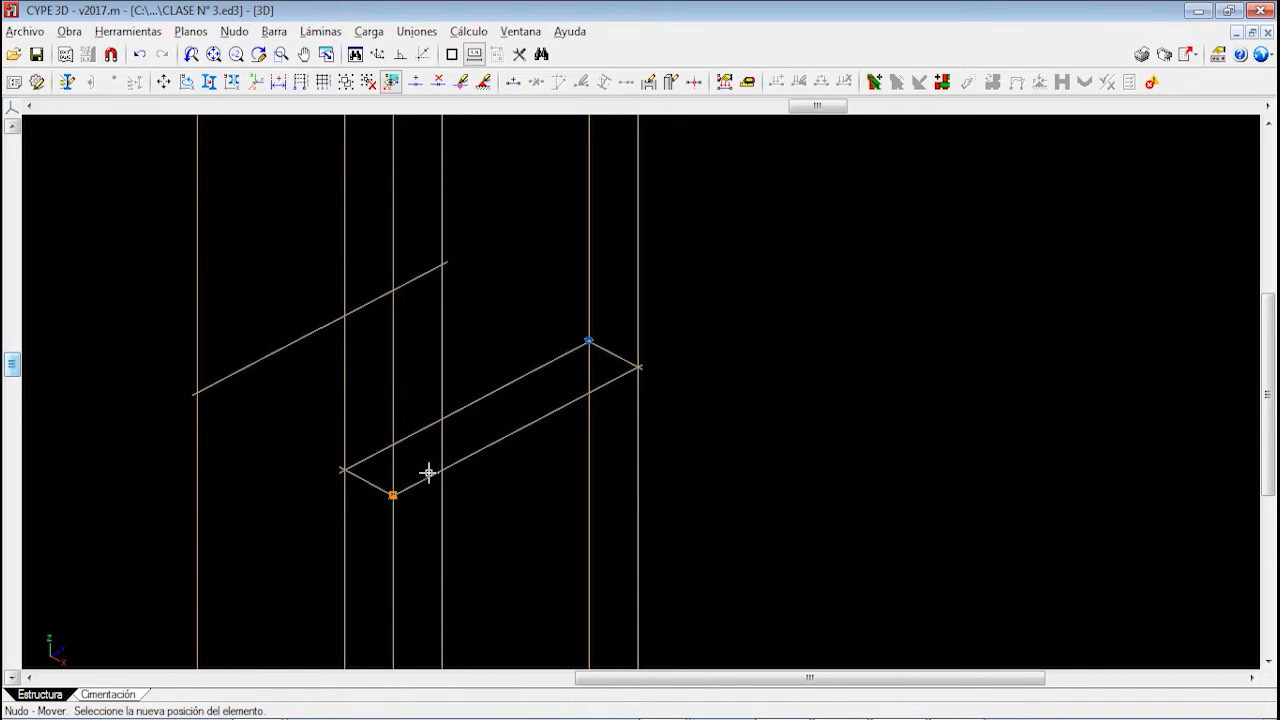
{"action": "left_click", "coordinate": [637, 367]}
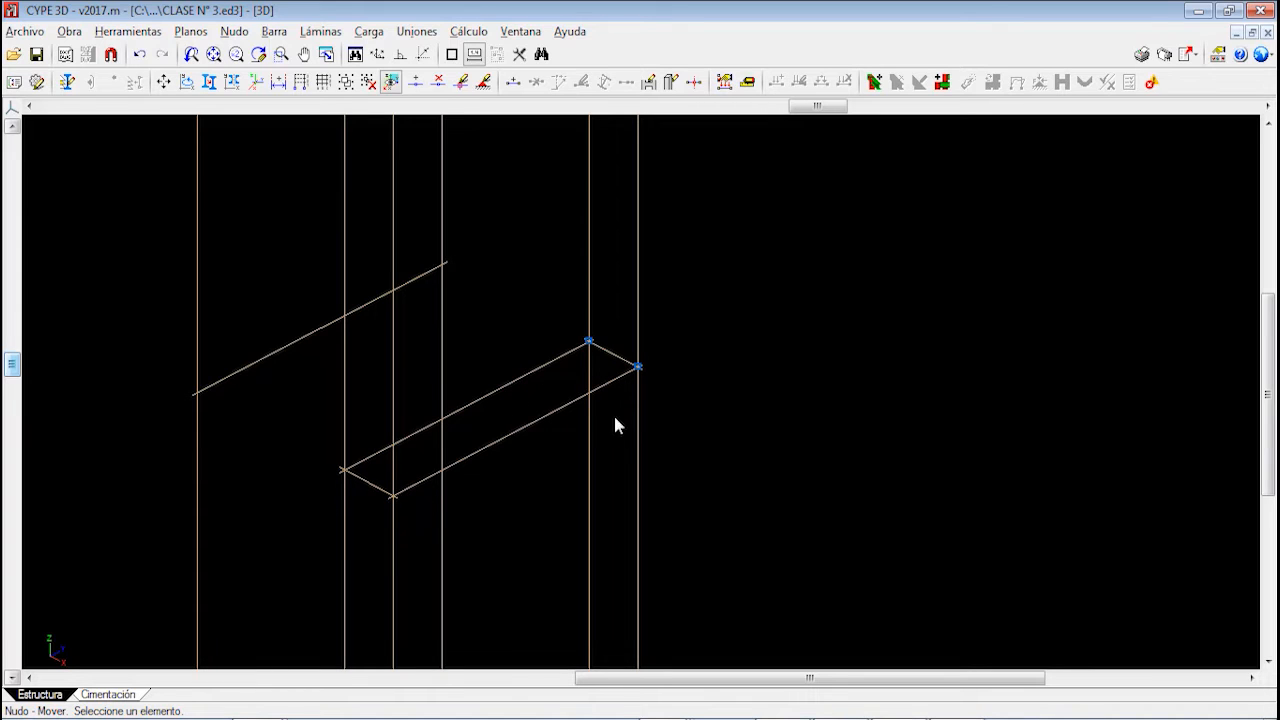
Delete both nodes together by enclosing them in a selection window
{"action": "left_click", "coordinate": [234, 31]}
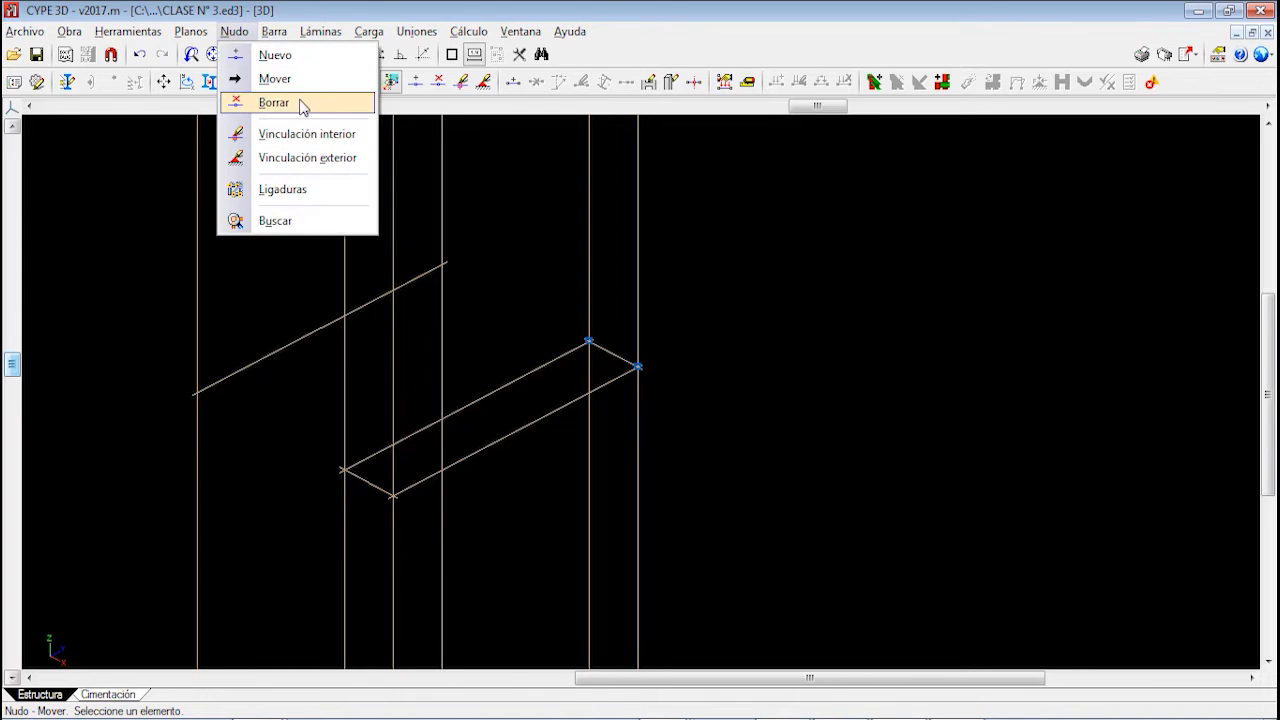
{"action": "left_click", "coordinate": [300, 104]}
{"action": "left_click", "coordinate": [677, 397]}
{"action": "left_click", "coordinate": [540, 309]}
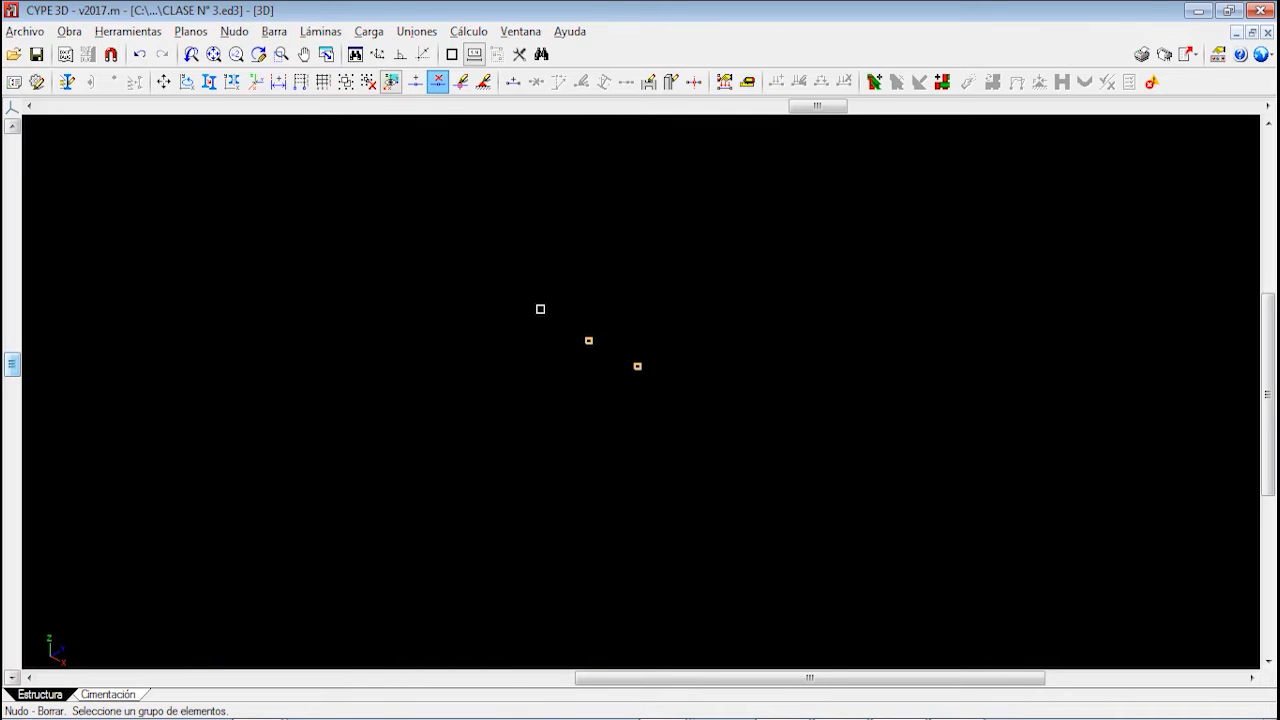
{"action": "right_click", "coordinate": [540, 309]}
{"action": "left_click", "coordinate": [258, 54]}
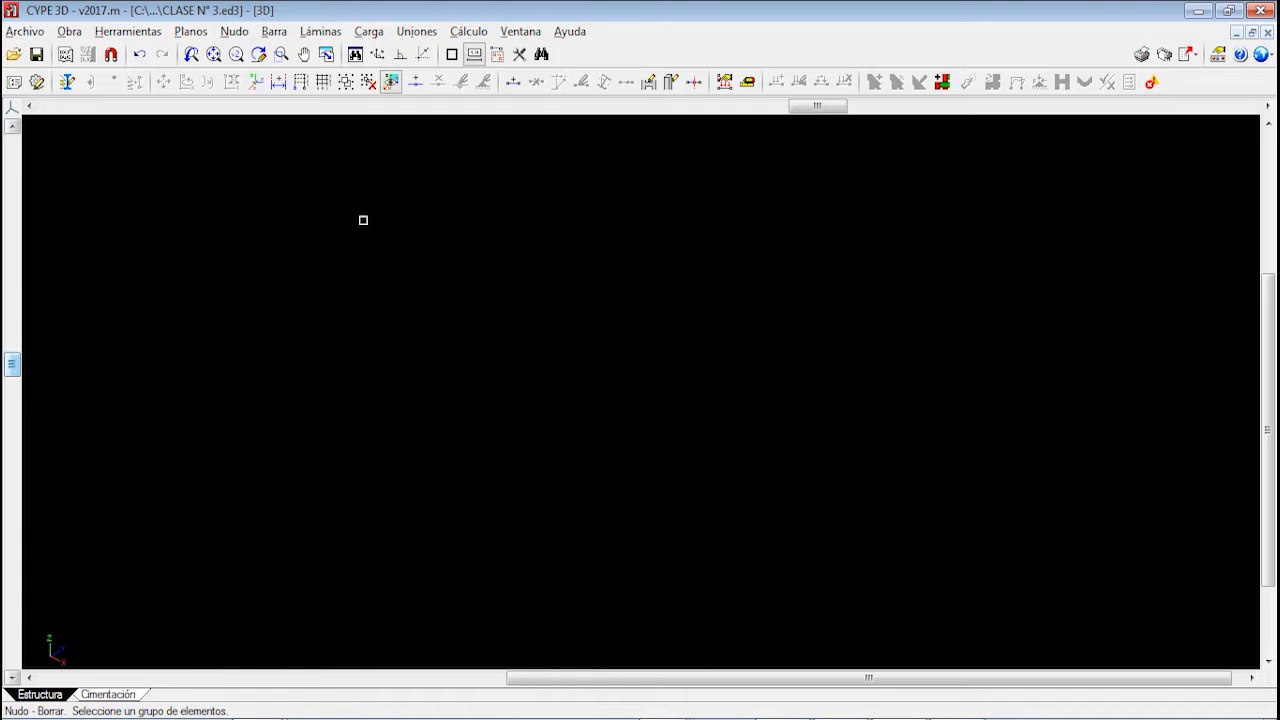
Create a new node at the origin, where the three reference lines intersect
{"action": "left_click", "coordinate": [234, 32]}
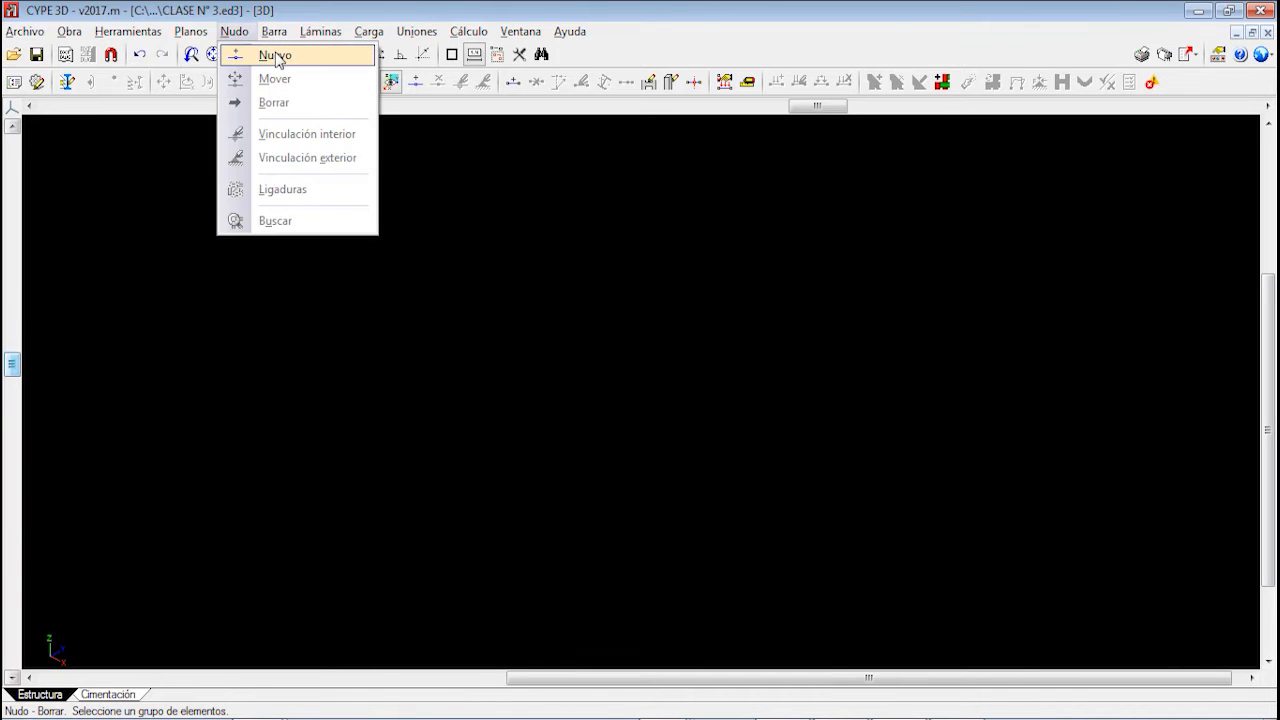
{"action": "left_click", "coordinate": [274, 55]}
{"action": "middle_click_drag", "start_coordinate": [262, 331], "coordinate": [395, 359]}
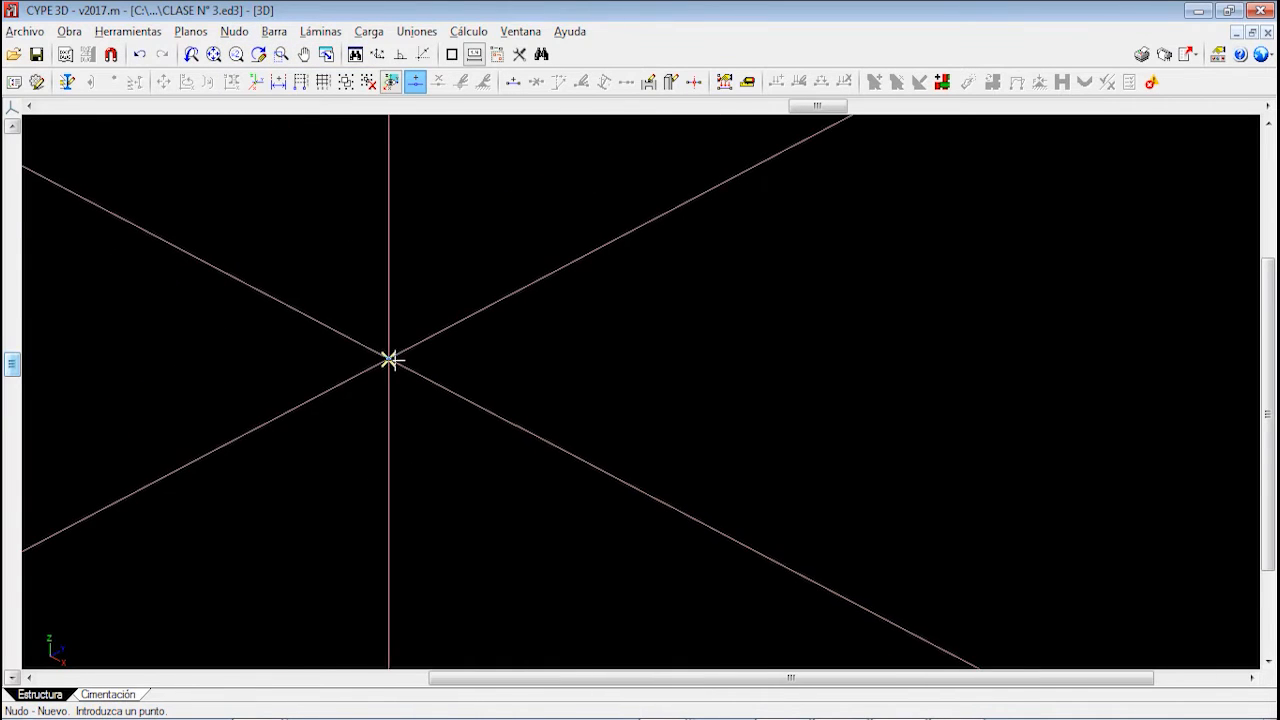
{"action": "left_click", "coordinate": [389, 359]}
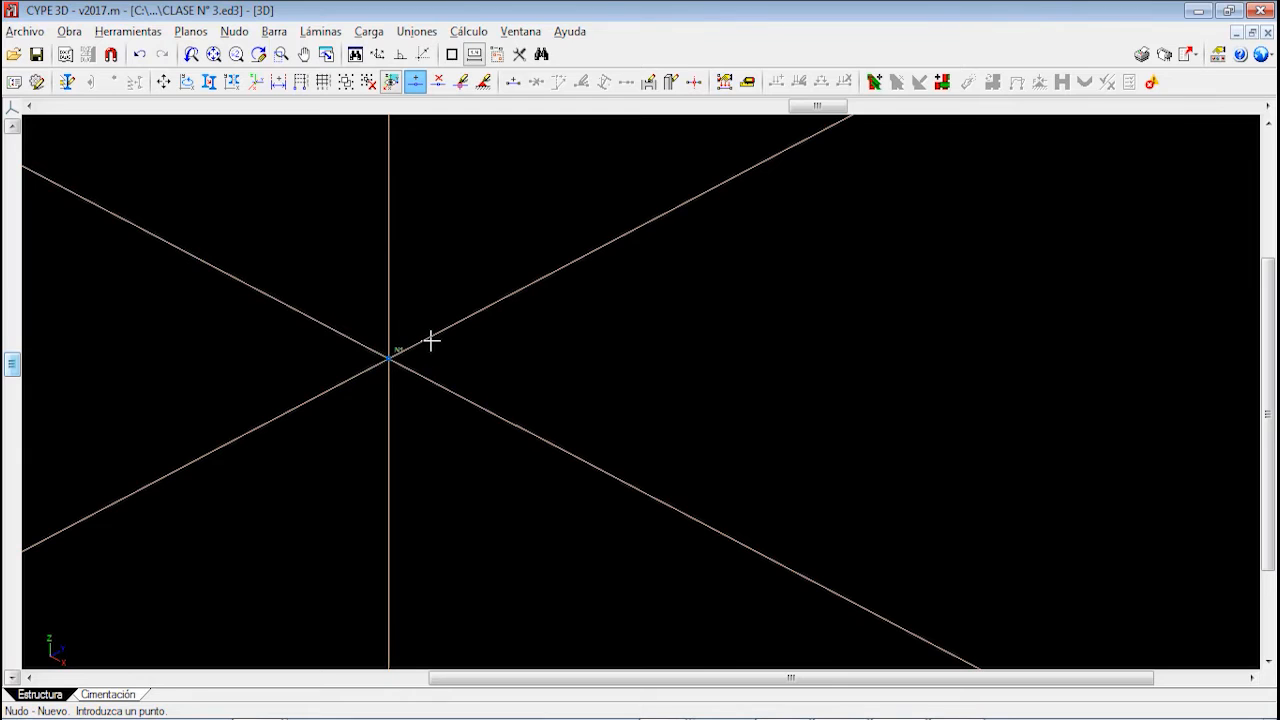
{"action": "scroll", "coordinate": [431, 341], "scroll_direction": "up", "scroll_amount": 2}
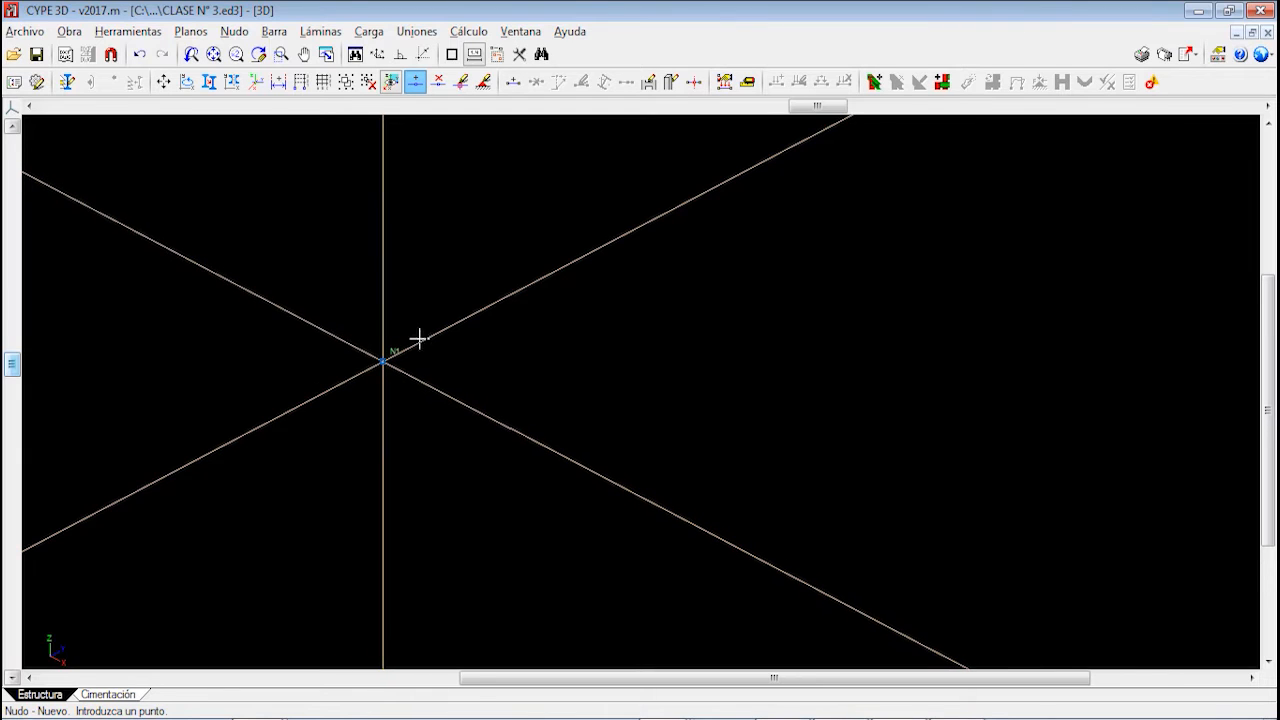
Create a second node above the origin by entering the coordinates X 0, Y 0, Z 5
{"action": "left_click", "coordinate": [236, 33]}
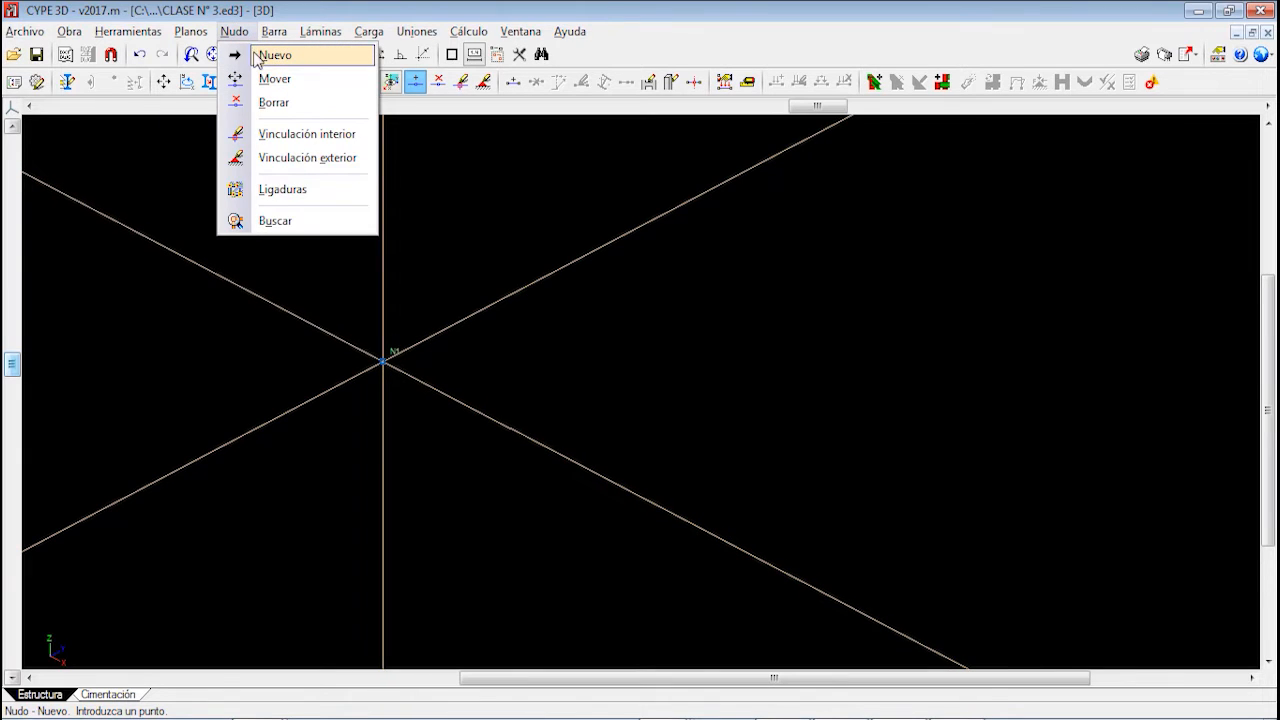
{"action": "left_click", "coordinate": [272, 55]}
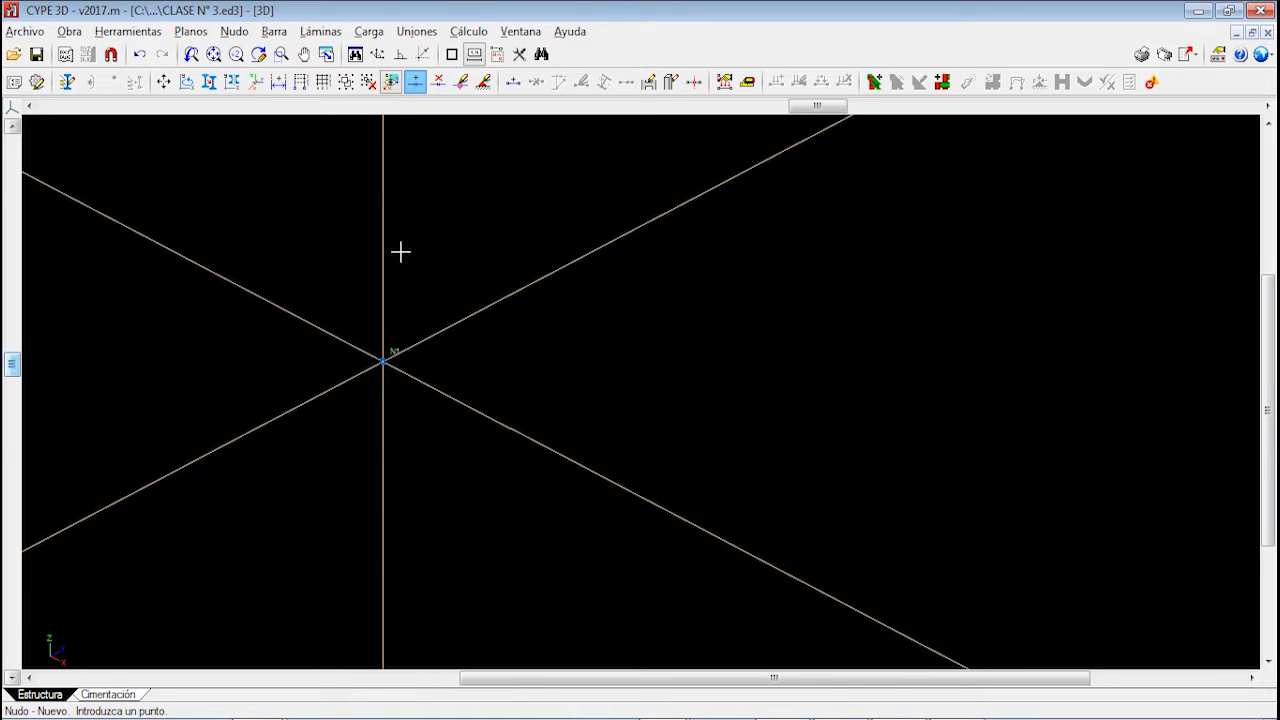
{"action": "middle_click_drag", "start_coordinate": [398, 252], "coordinate": [398, 346]}
{"action": "key", "text": "Return"}
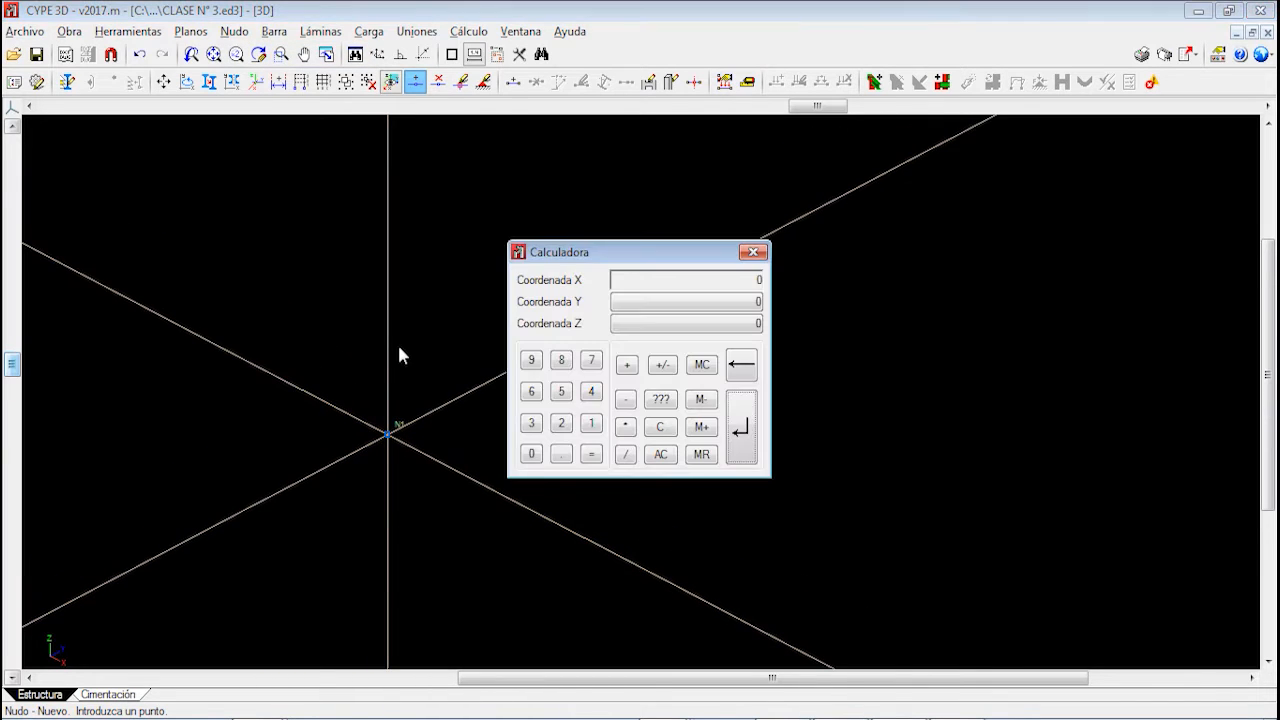
{"action": "key", "text": "Return"}
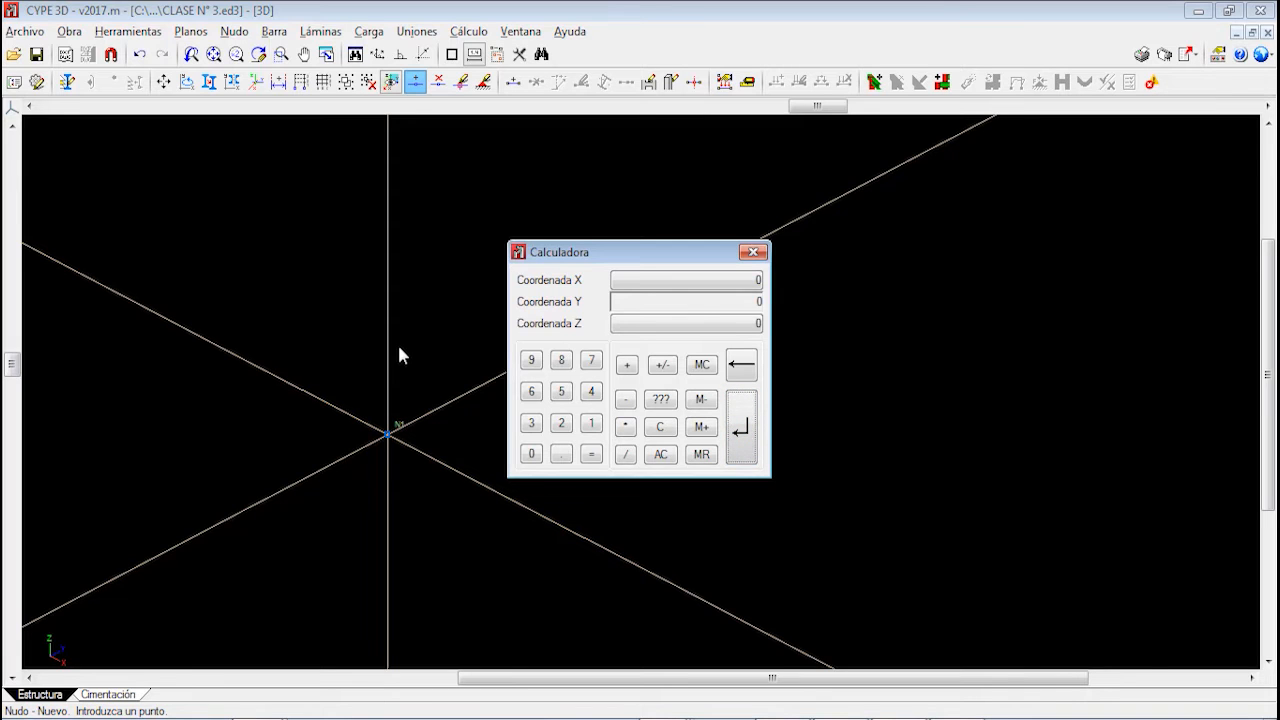
{"action": "key", "text": "Return"}
{"action": "type", "text": "5"}
{"action": "key", "text": "Return"}
{"action": "scroll", "coordinate": [398, 347], "scroll_direction": "down", "scroll_amount": 1}
{"action": "middle_click_drag", "start_coordinate": [398, 347], "coordinate": [371, 411]}
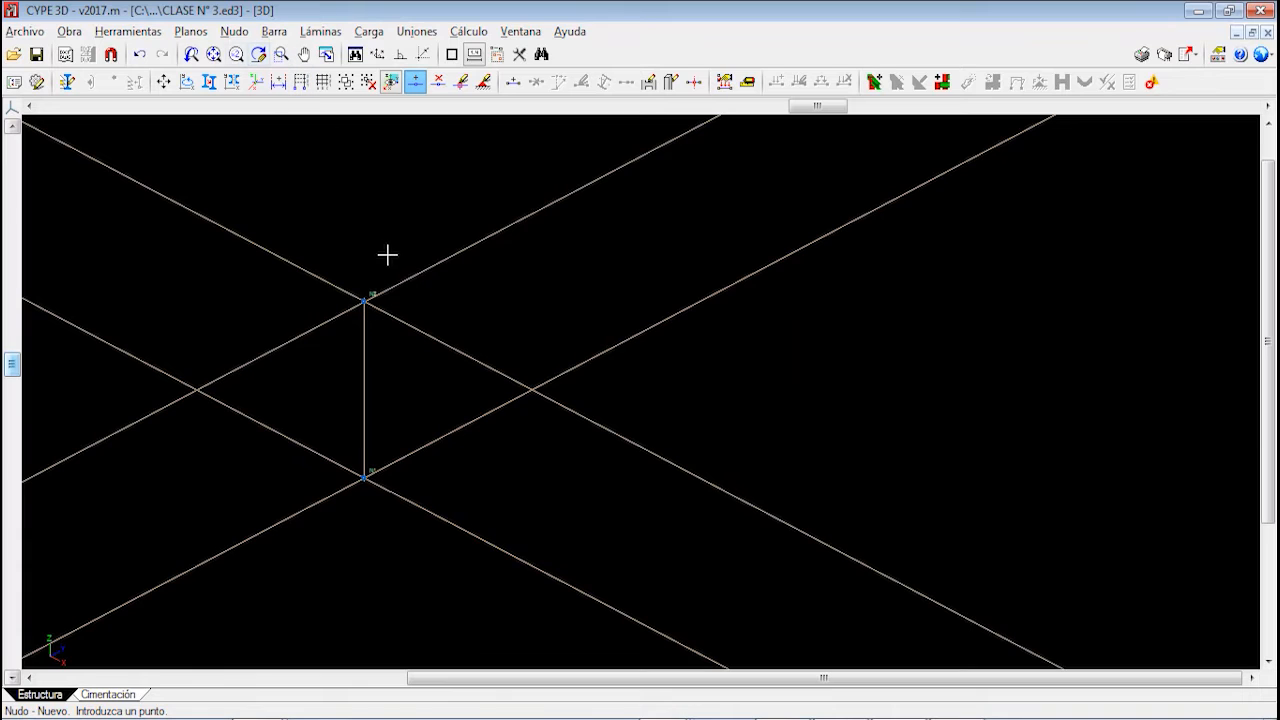
Create a third node by entering the coordinates X 0, Y 5, Z 5
{"action": "key", "text": "Return"}
{"action": "key", "text": "Return"}
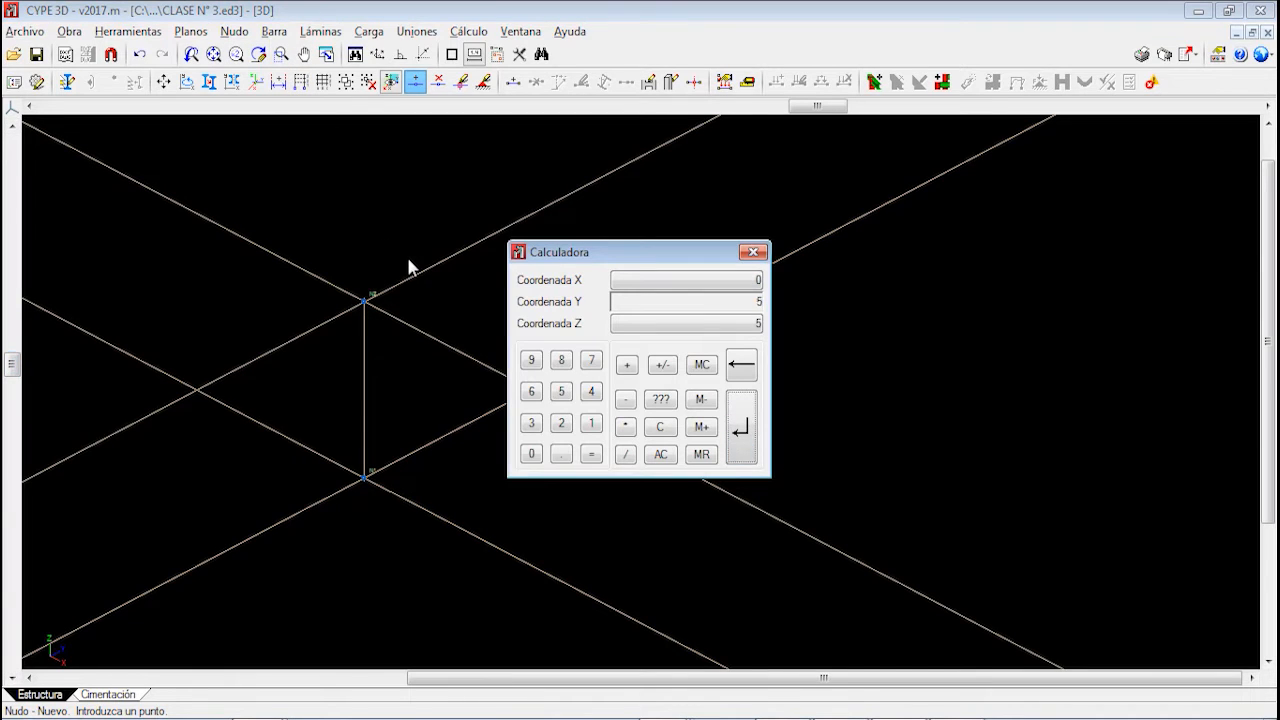
{"action": "type", "text": "5"}
{"action": "key", "text": "Return"}
{"action": "key", "text": "Return"}
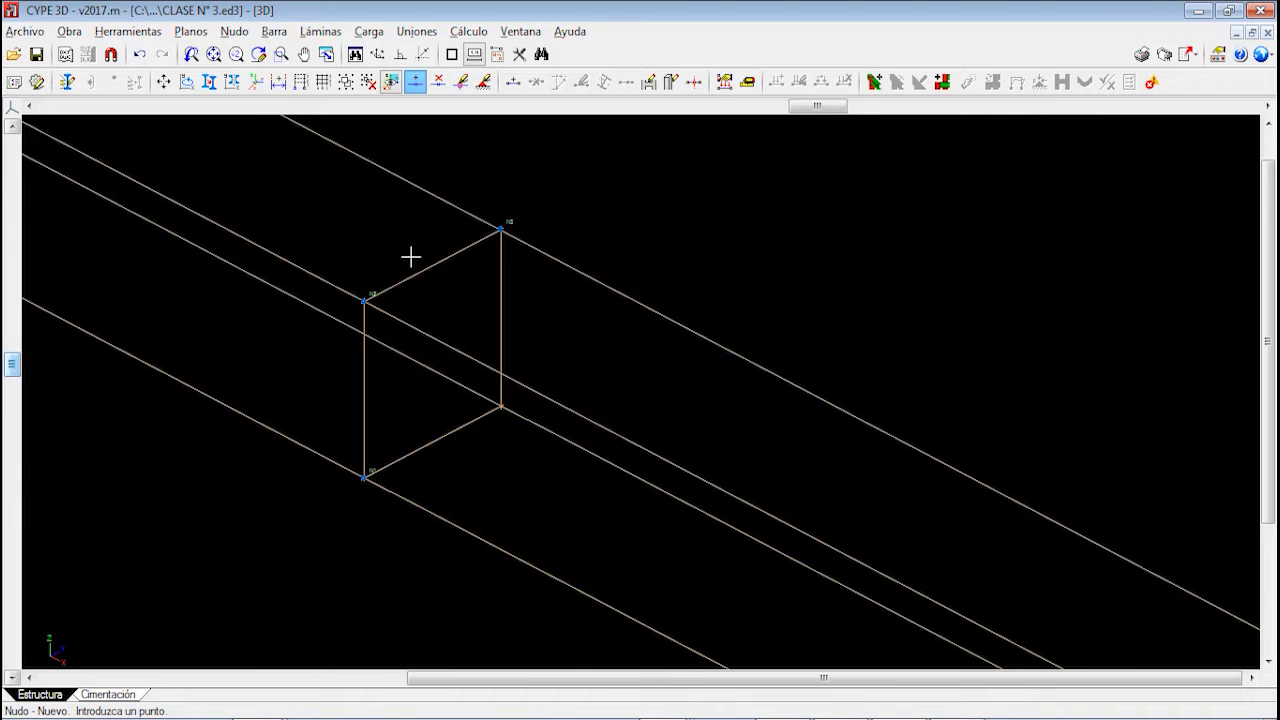
Create a fourth node at the reference line intersection directly below the node at (0, 5, 5)
{"action": "left_click", "coordinate": [500, 408]}
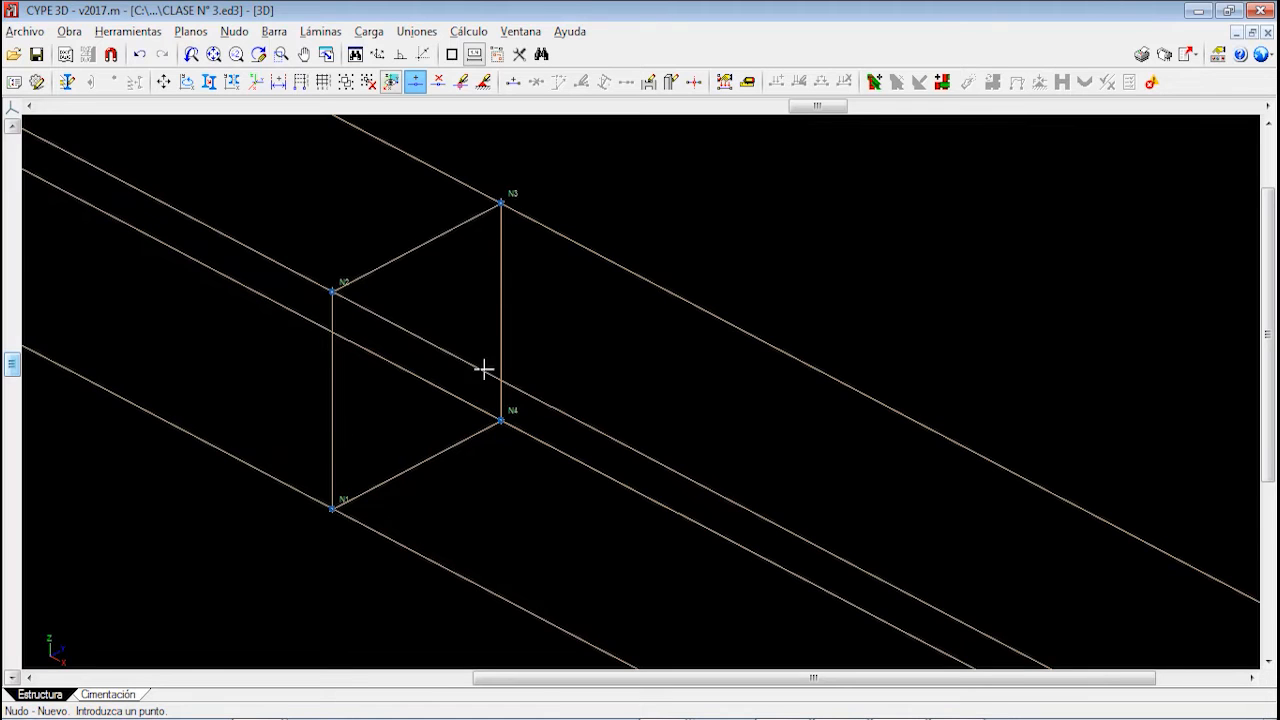
{"action": "scroll", "coordinate": [520, 320], "scroll_direction": "up", "scroll_amount": 2}
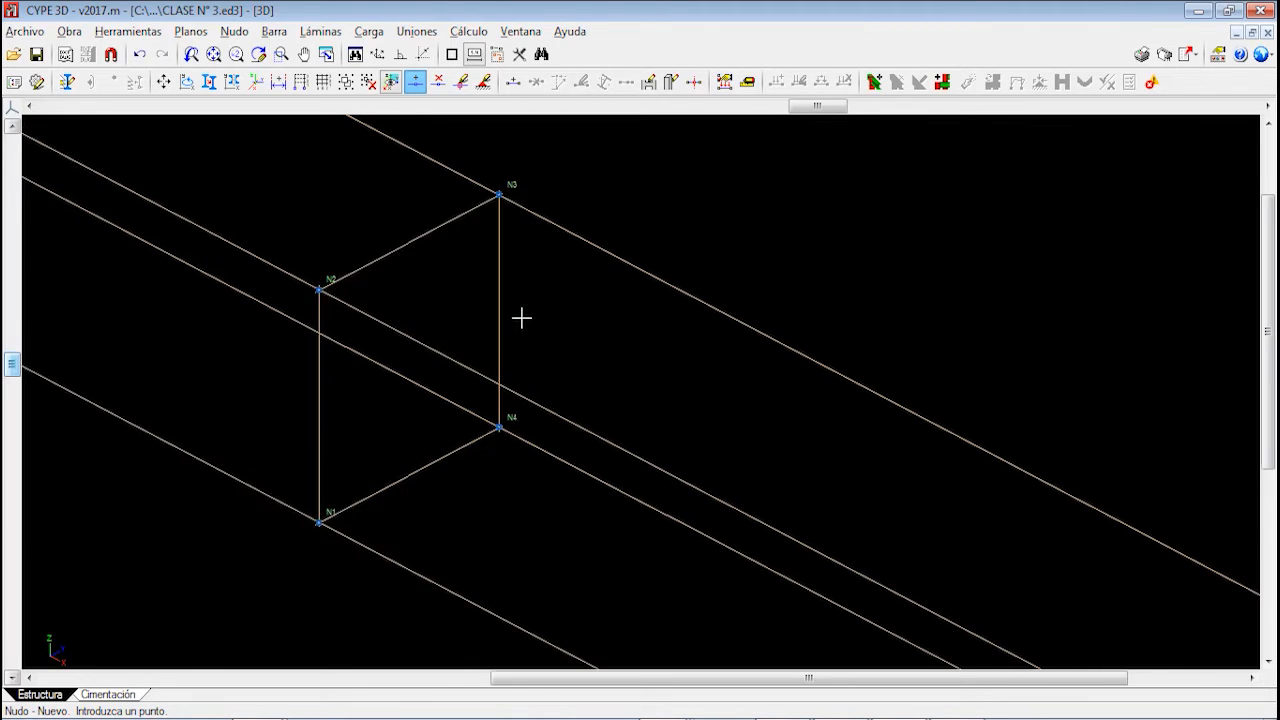
{"action": "middle_click_drag", "start_coordinate": [329, 317], "coordinate": [364, 348]}
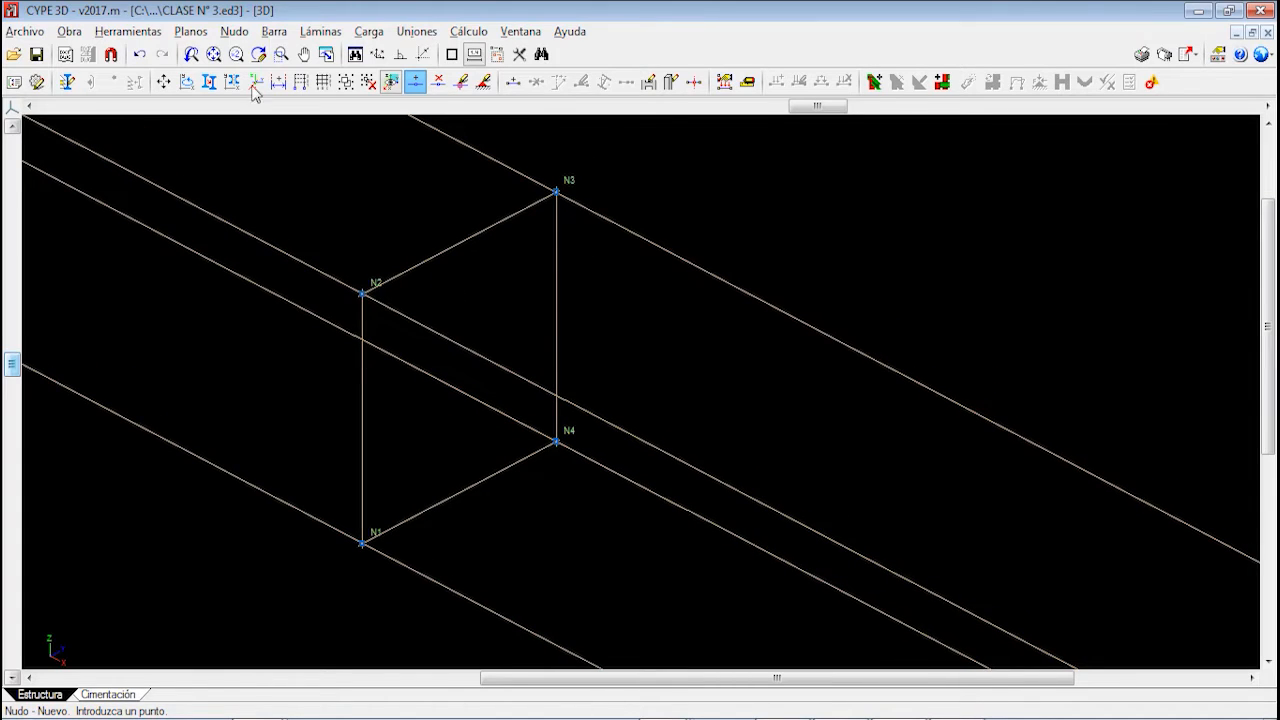
Set the interior fixity (Vinculación interior) of node N2 at (0, 0, 5) to partial fixity and enter its Coef.Emp.Parc. coefficient
{"action": "left_click", "coordinate": [235, 31]}
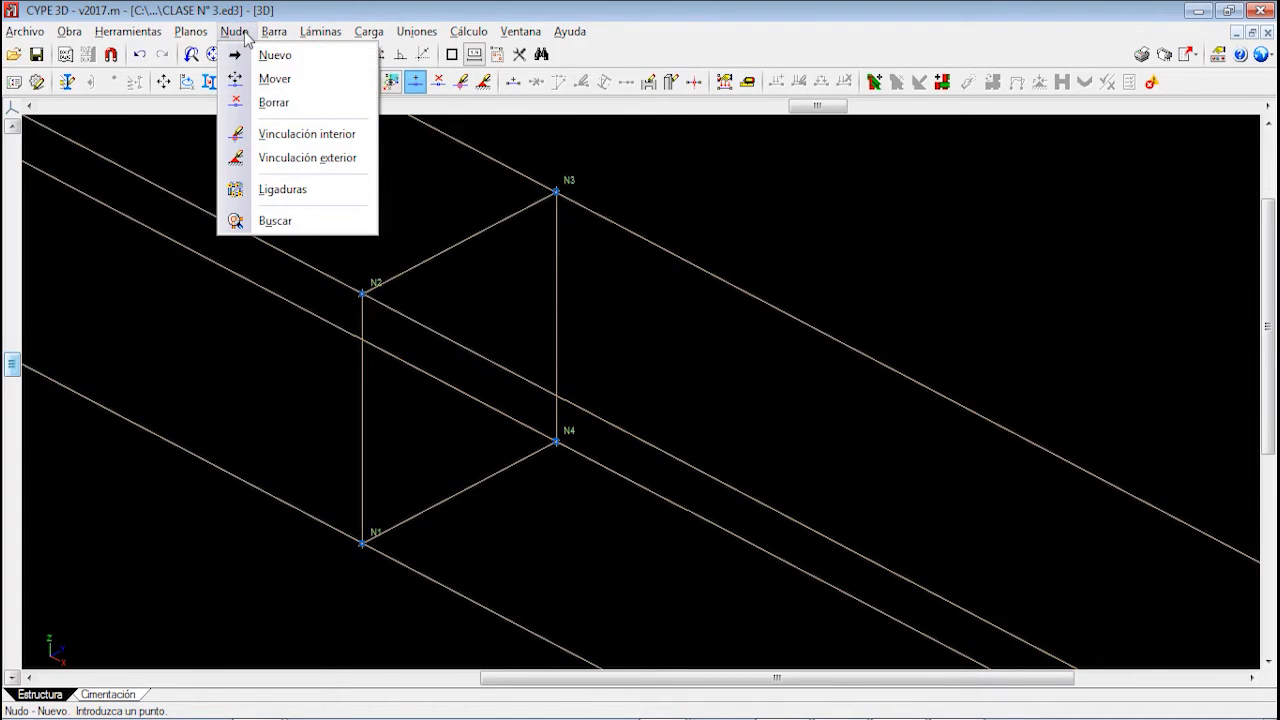
{"action": "left_click", "coordinate": [338, 134]}
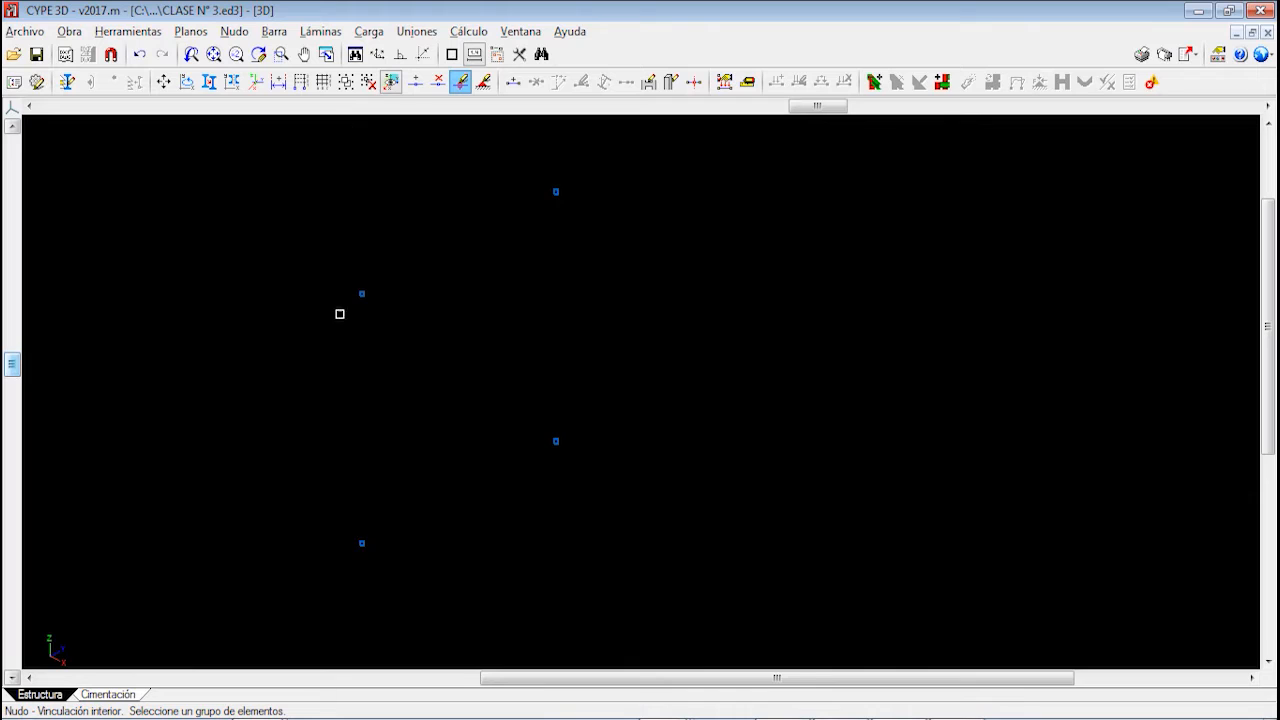
{"action": "scroll", "coordinate": [336, 298], "scroll_direction": "down", "scroll_amount": 1}
{"action": "middle_click_drag", "start_coordinate": [356, 326], "coordinate": [368, 297]}
{"action": "mouse_move", "coordinate": [368, 487]}
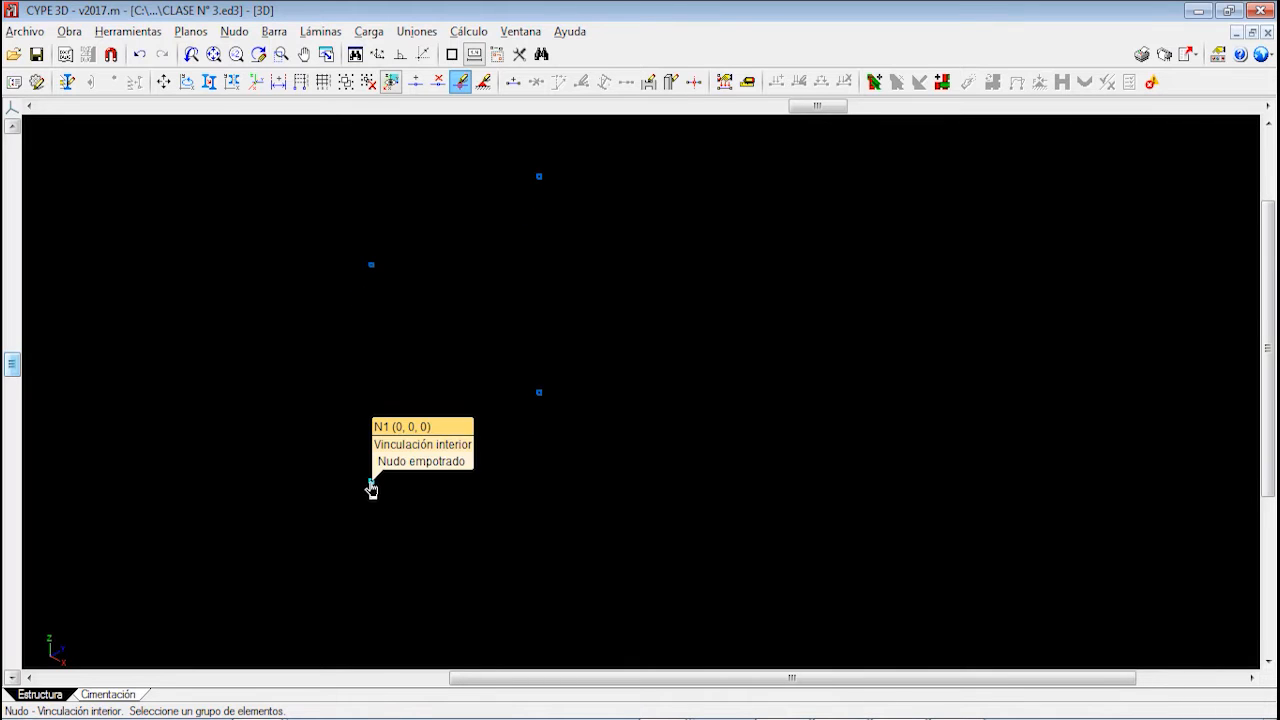
{"action": "mouse_move", "coordinate": [374, 270]}
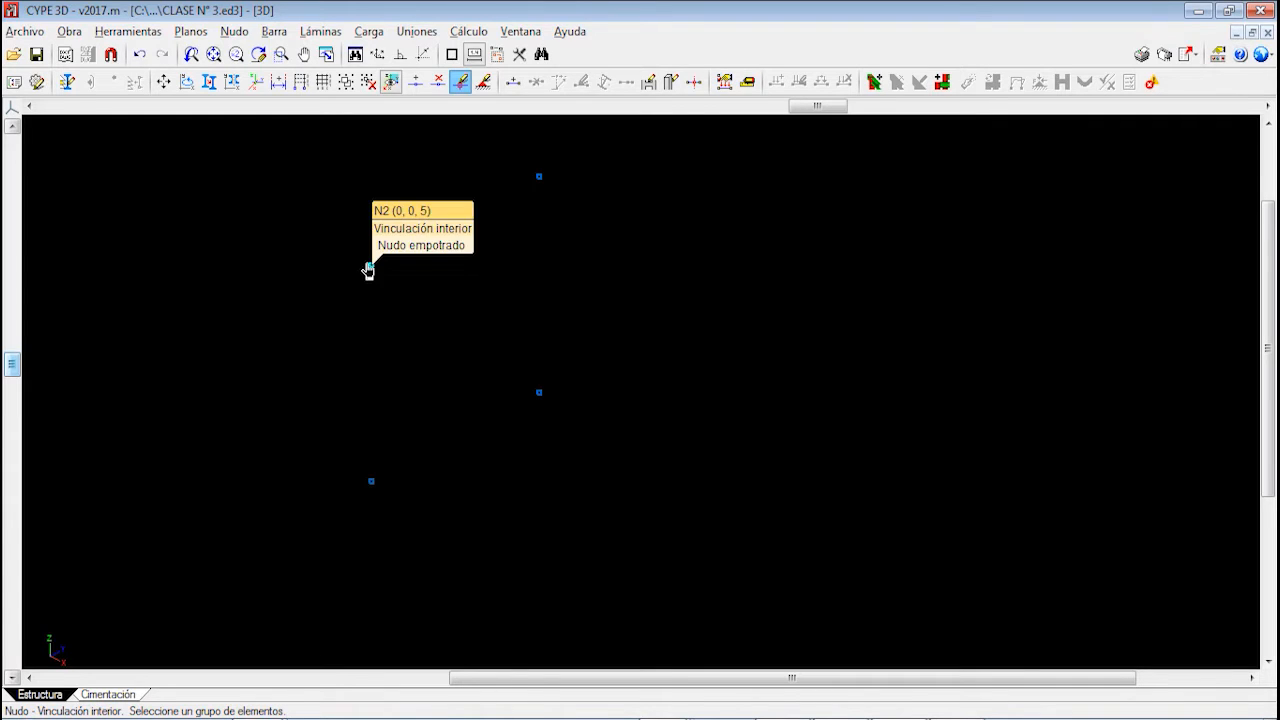
{"action": "left_click", "coordinate": [380, 277]}
{"action": "right_click", "coordinate": [380, 277]}
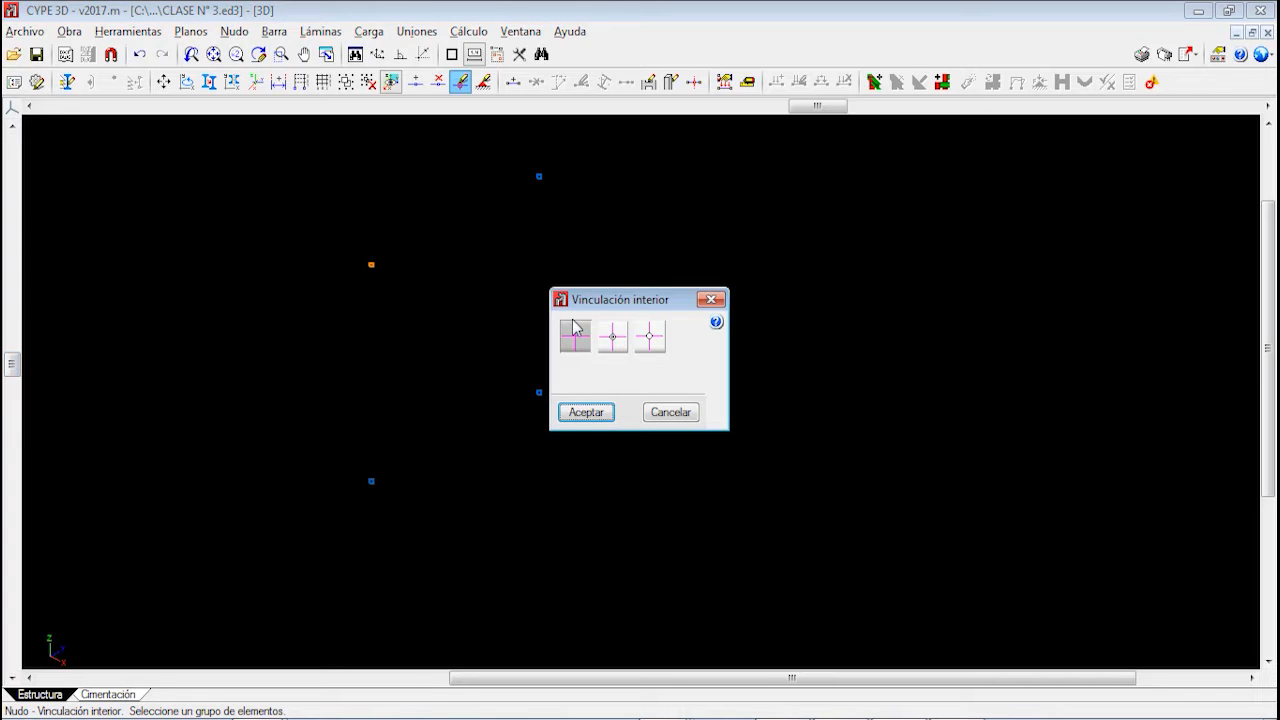
{"action": "left_click_drag", "start_coordinate": [646, 305], "coordinate": [653, 234]}
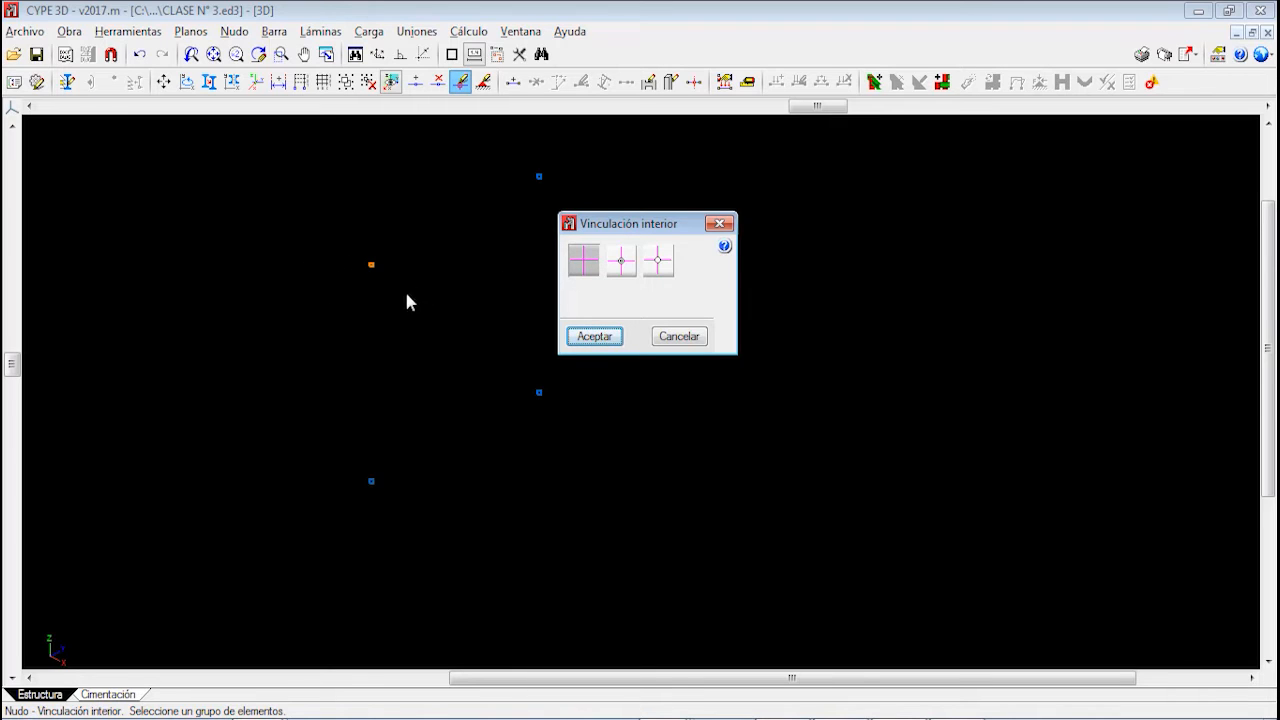
{"action": "left_click", "coordinate": [620, 264]}
{"action": "left_click_drag", "start_coordinate": [676, 298], "coordinate": [728, 310]}
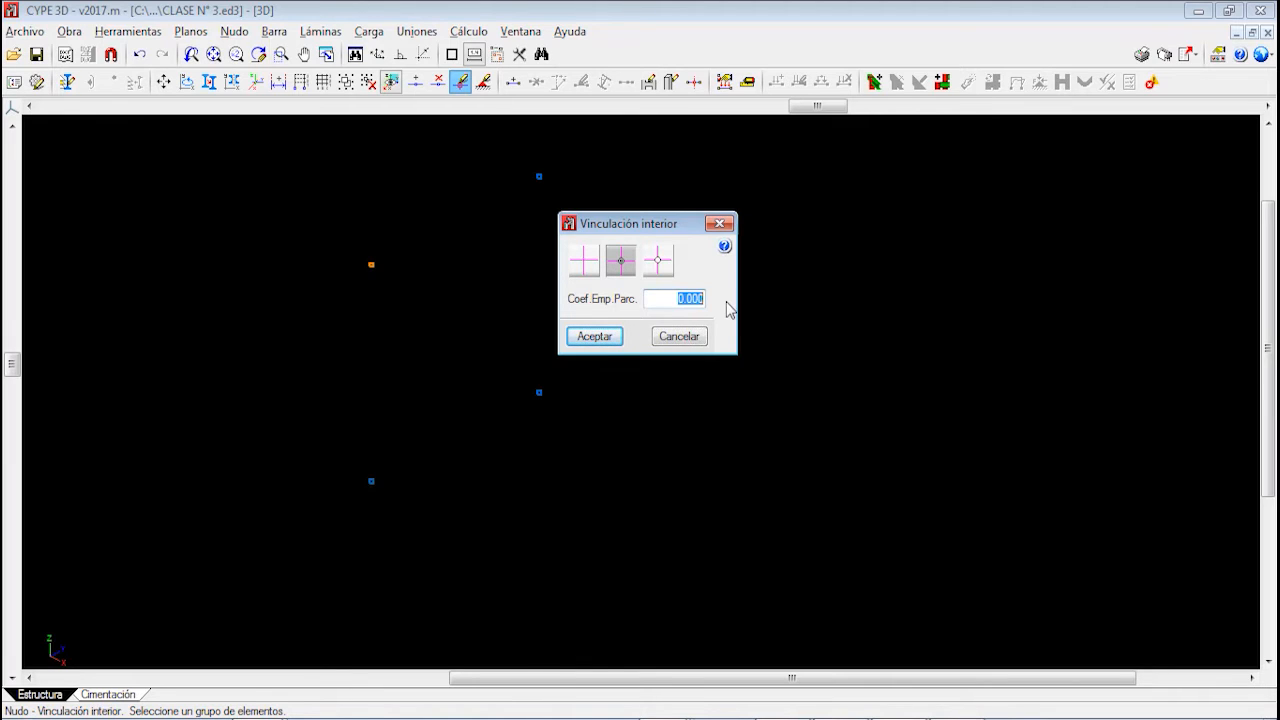
{"action": "type", "text": "0."}
{"action": "left_click", "coordinate": [612, 337]}
{"action": "scroll", "coordinate": [354, 252], "scroll_direction": "up", "scroll_amount": 4}
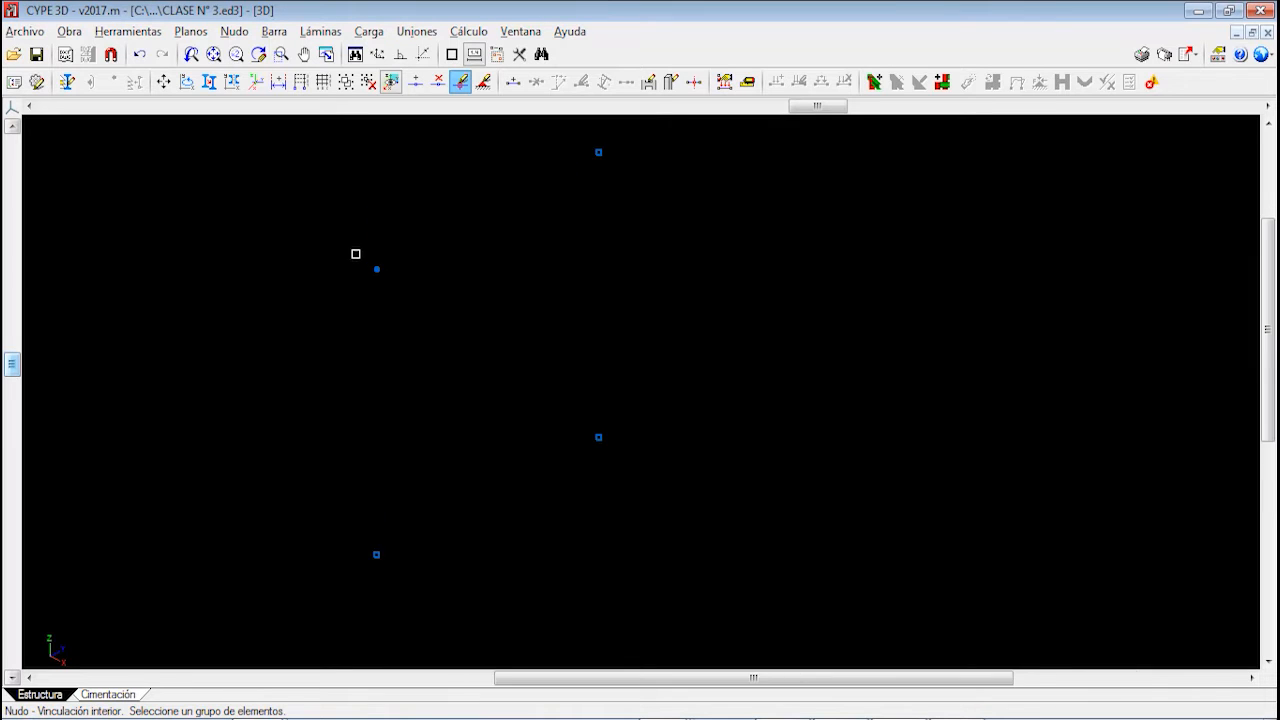
Inspect the interior fixity symbols and descriptions of node N2 at (0, 0, 5) and node N1 at the origin
{"action": "mouse_move", "coordinate": [376, 272]}
{"action": "scroll", "coordinate": [376, 272], "scroll_direction": "up", "scroll_amount": 4}
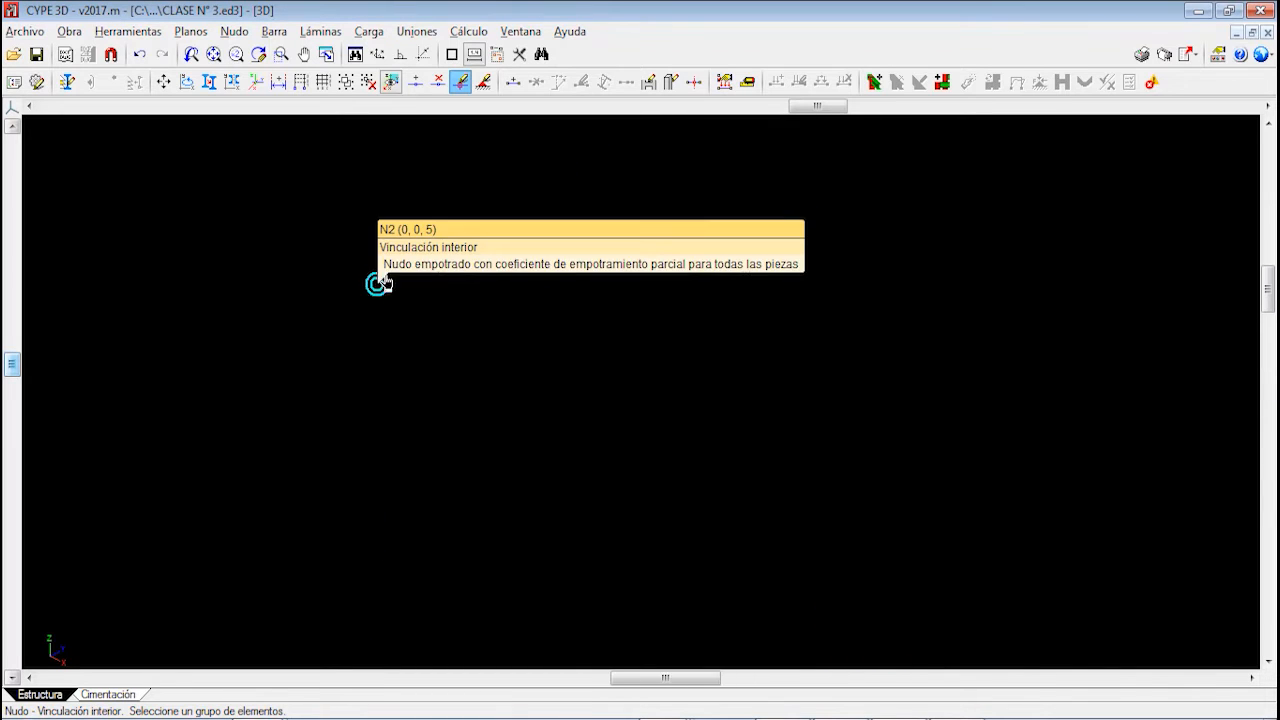
{"action": "scroll", "coordinate": [435, 318], "scroll_direction": "down", "scroll_amount": 4}
{"action": "middle_click_drag", "start_coordinate": [483, 370], "coordinate": [473, 181]}
{"action": "scroll", "coordinate": [405, 525], "scroll_direction": "up", "scroll_amount": 5}
{"action": "mouse_move", "coordinate": [397, 536]}
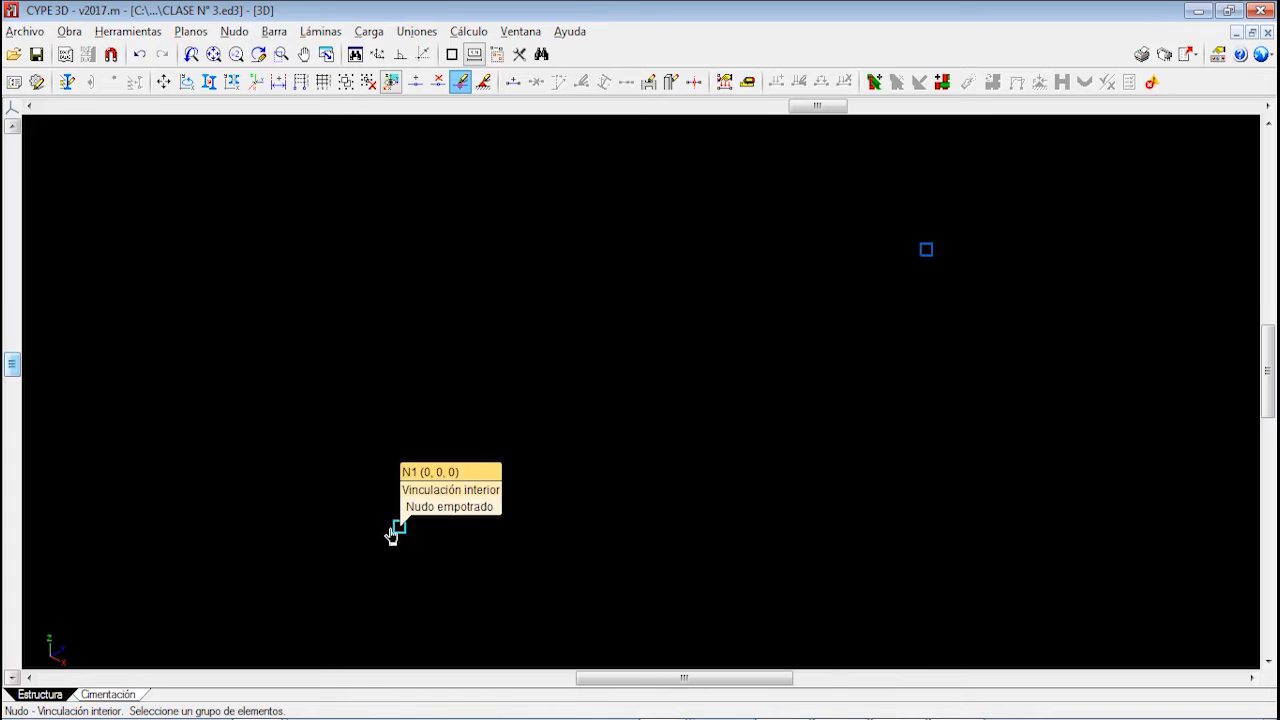
{"action": "scroll", "coordinate": [422, 520], "scroll_direction": "down", "scroll_amount": 3}
{"action": "middle_click_drag", "start_coordinate": [440, 350], "coordinate": [436, 536]}
{"action": "scroll", "coordinate": [417, 298], "scroll_direction": "up", "scroll_amount": 5}
{"action": "mouse_move", "coordinate": [414, 308]}
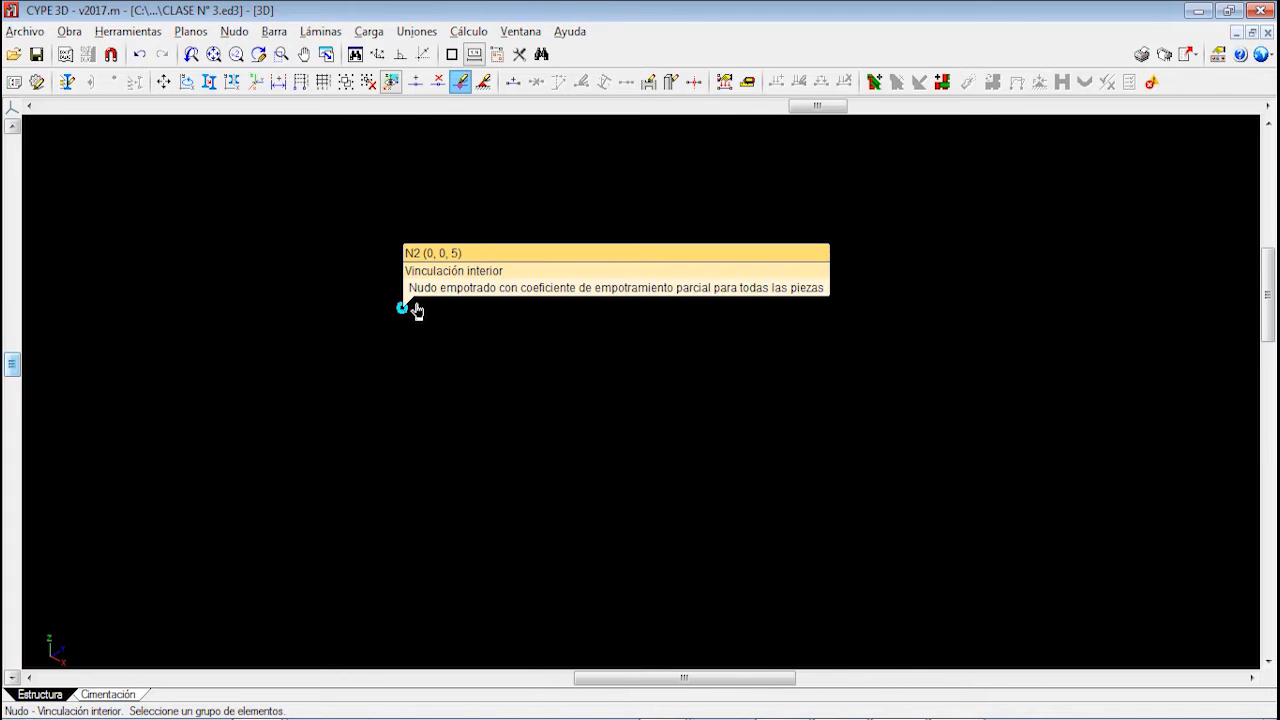
{"action": "scroll", "coordinate": [400, 310], "scroll_direction": "up", "scroll_amount": 3}
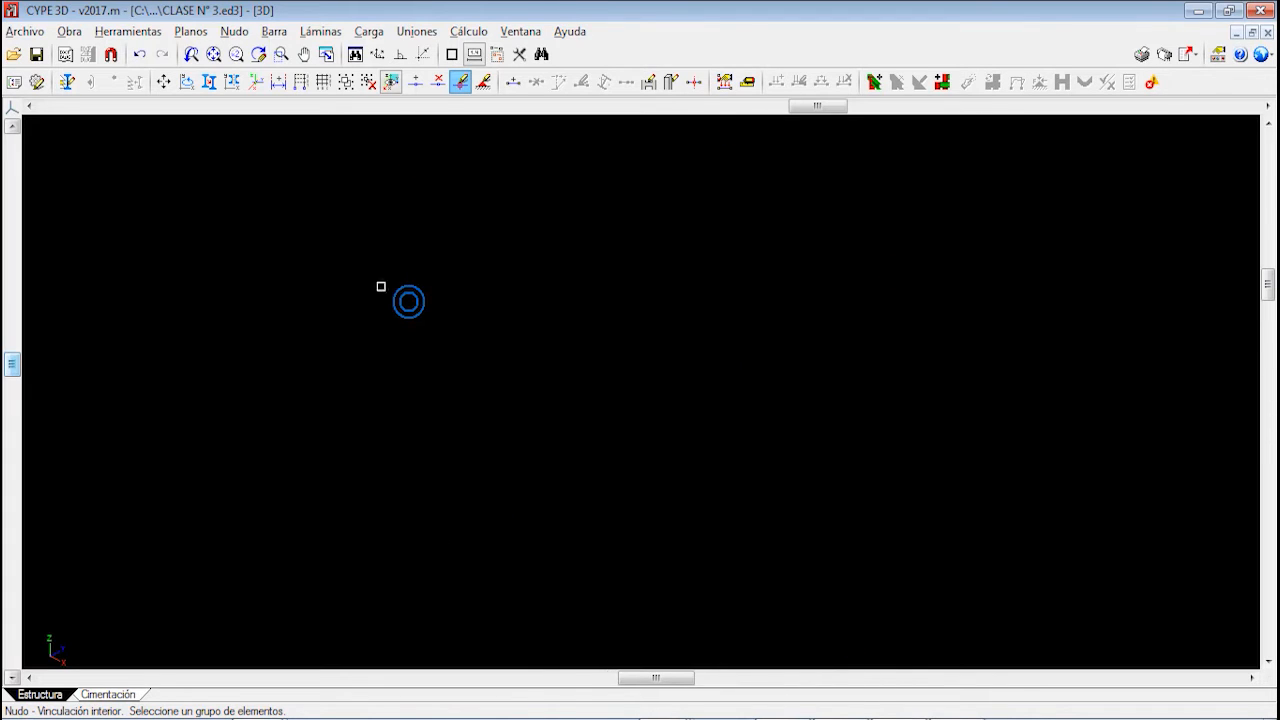
{"action": "scroll", "coordinate": [421, 305], "scroll_direction": "up", "scroll_amount": 1}
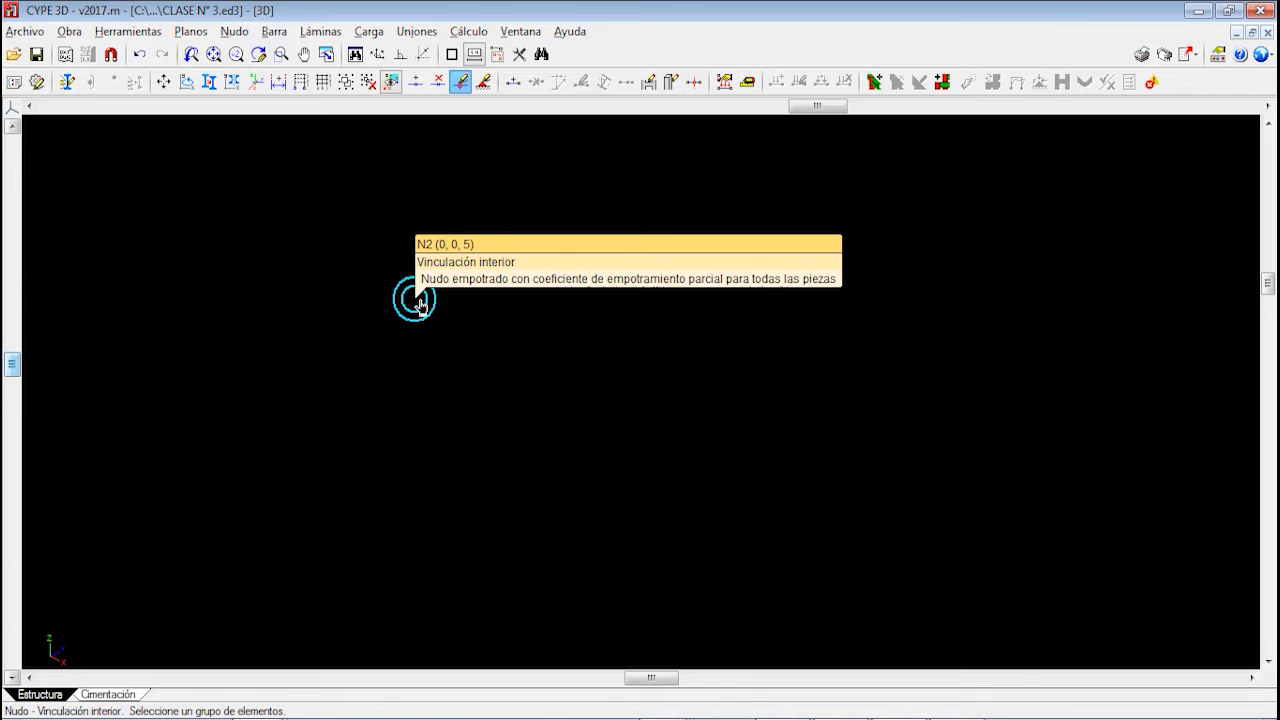
{"action": "scroll", "coordinate": [420, 305], "scroll_direction": "down", "scroll_amount": 6}
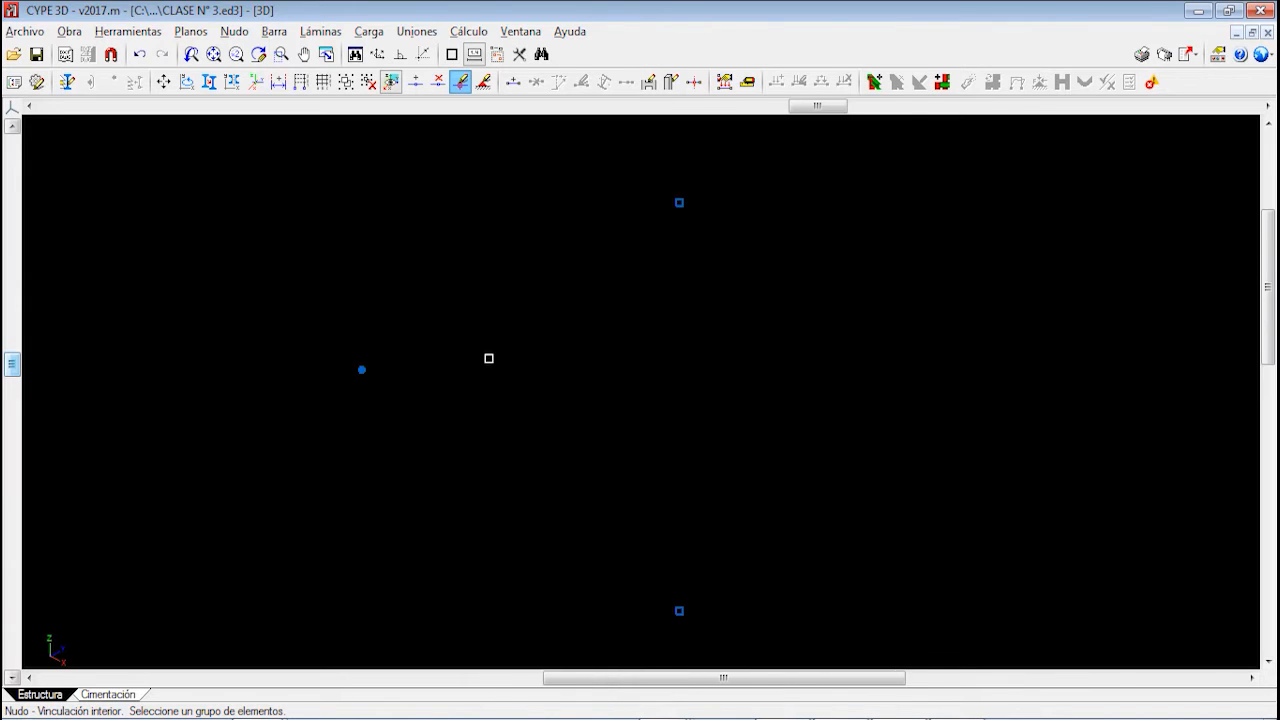
Set the interior fixity (Vinculación interior) of node N3 at (0, 5, 5) to pinned (Nudo articulado)
{"action": "left_click", "coordinate": [234, 31]}
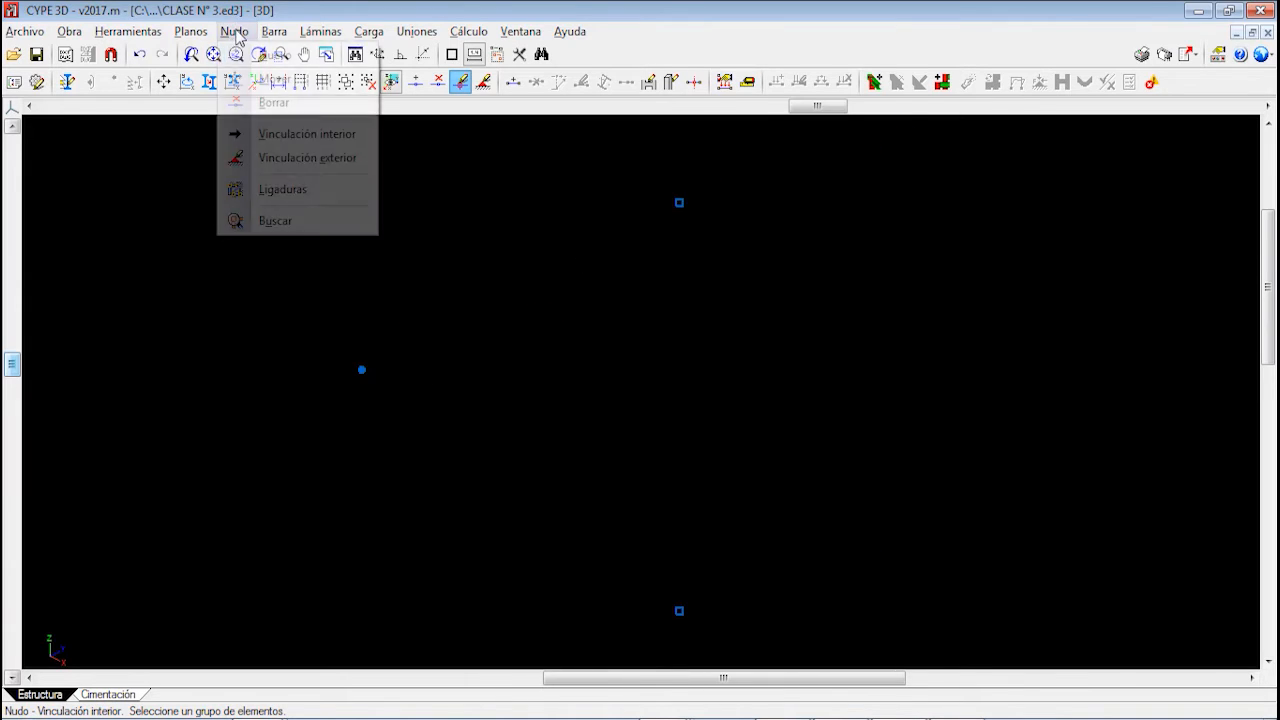
{"action": "left_click", "coordinate": [304, 136]}
{"action": "mouse_move", "coordinate": [680, 212]}
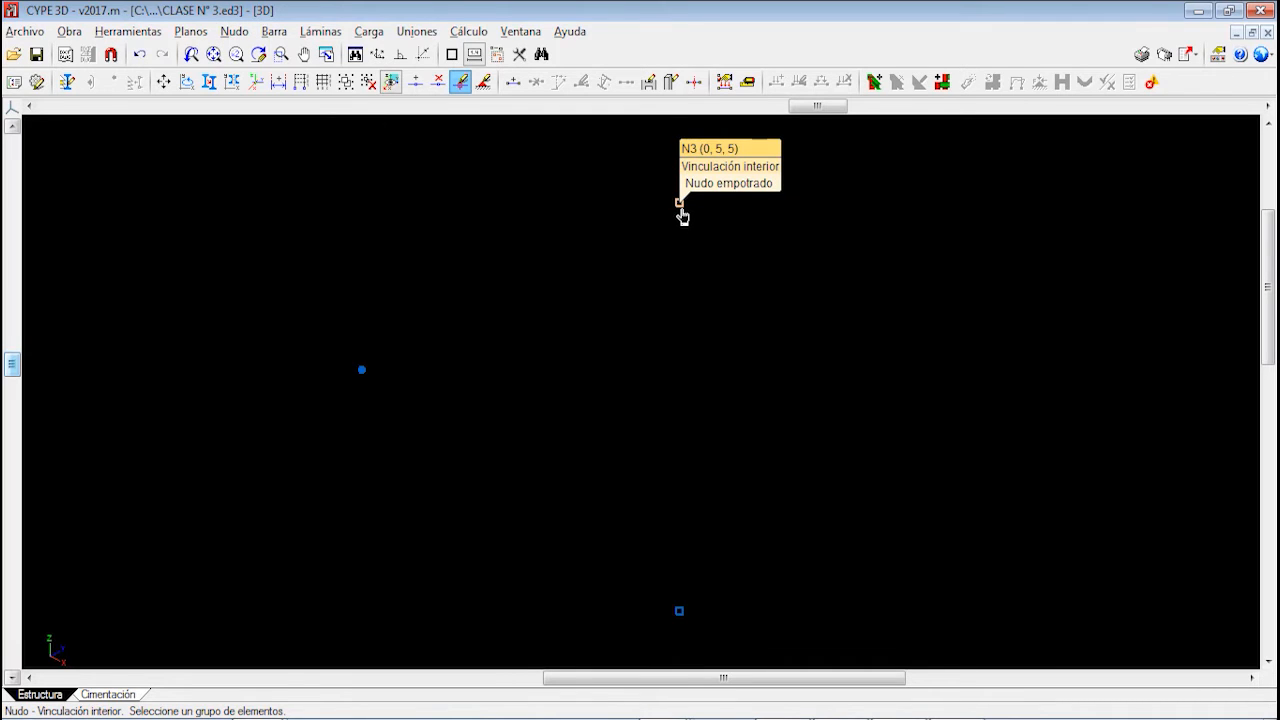
{"action": "left_click", "coordinate": [680, 206]}
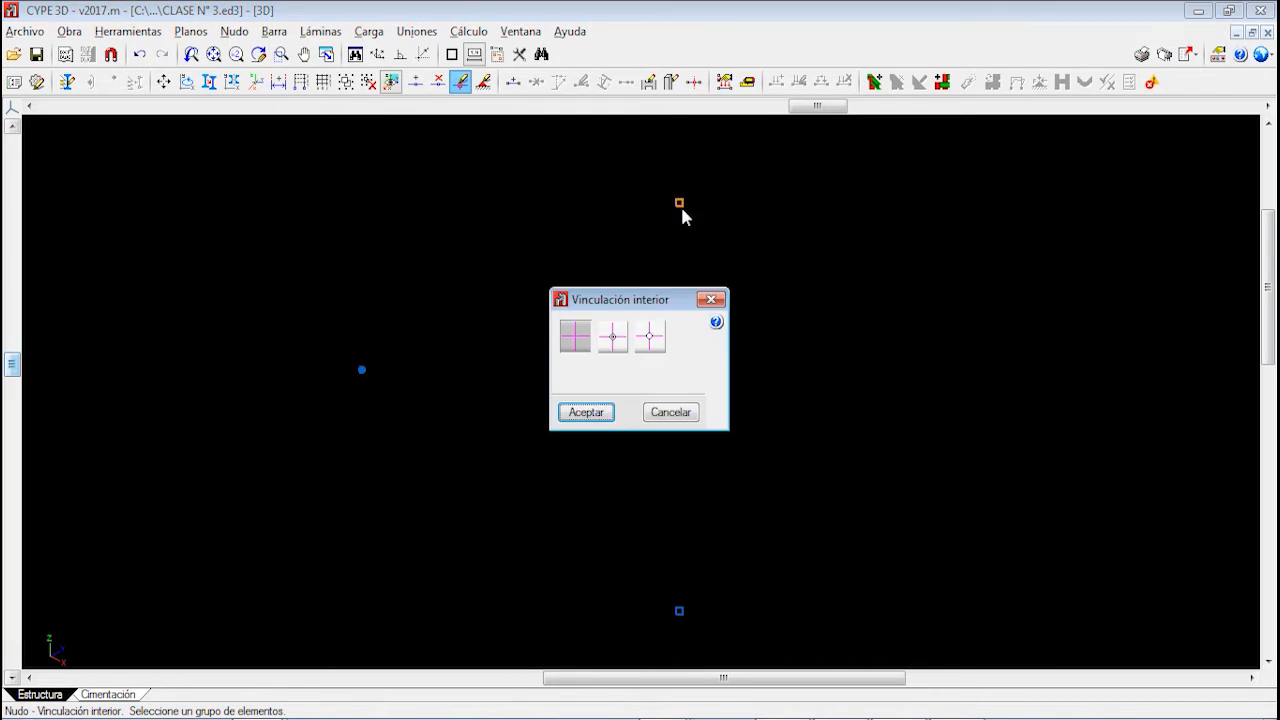
{"action": "left_click", "coordinate": [654, 341]}
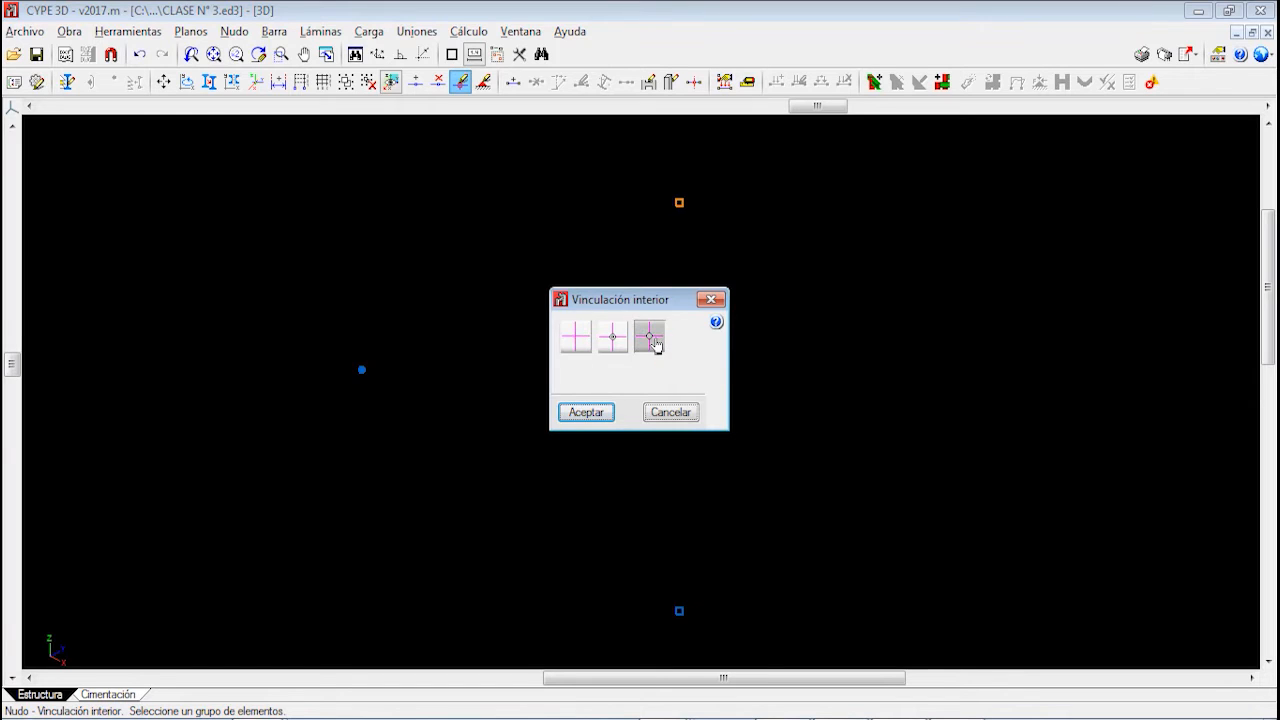
{"action": "left_click", "coordinate": [586, 412]}
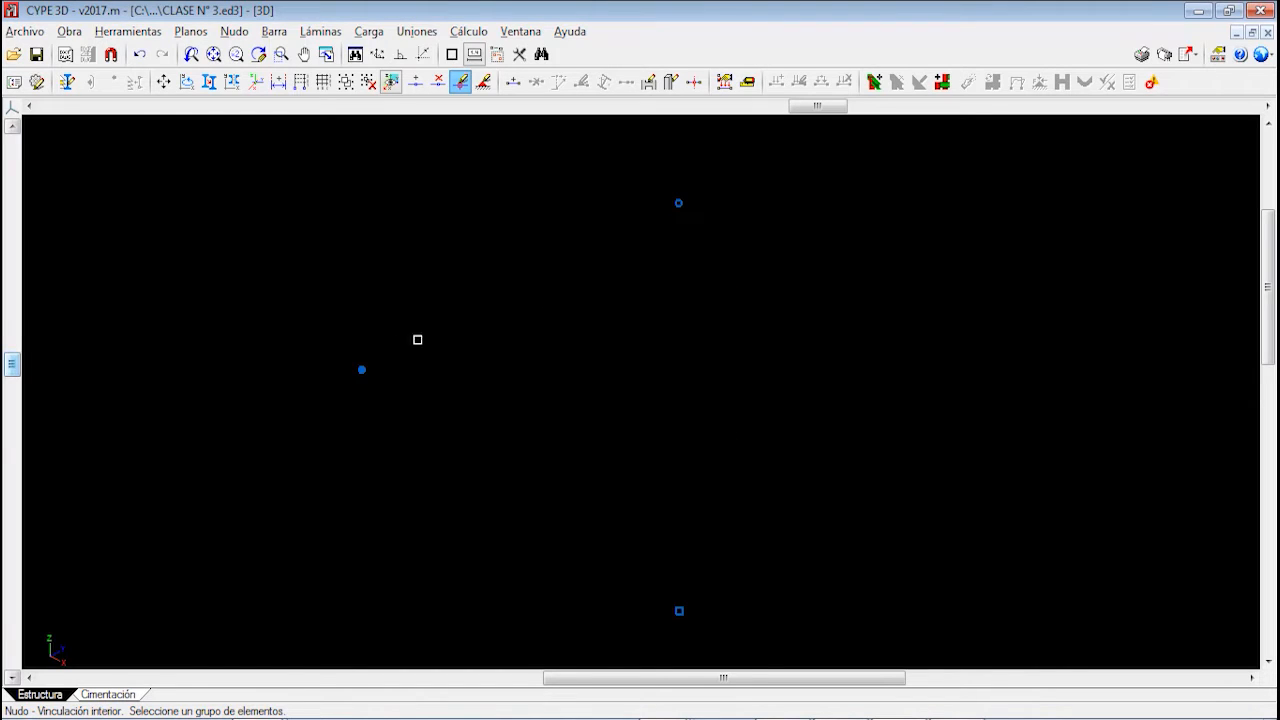
Compare the interior fixity symbols and descriptions of nodes N2 and N3 up close
{"action": "scroll", "coordinate": [362, 370], "scroll_direction": "up", "scroll_amount": 3}
{"action": "mouse_move", "coordinate": [358, 366]}
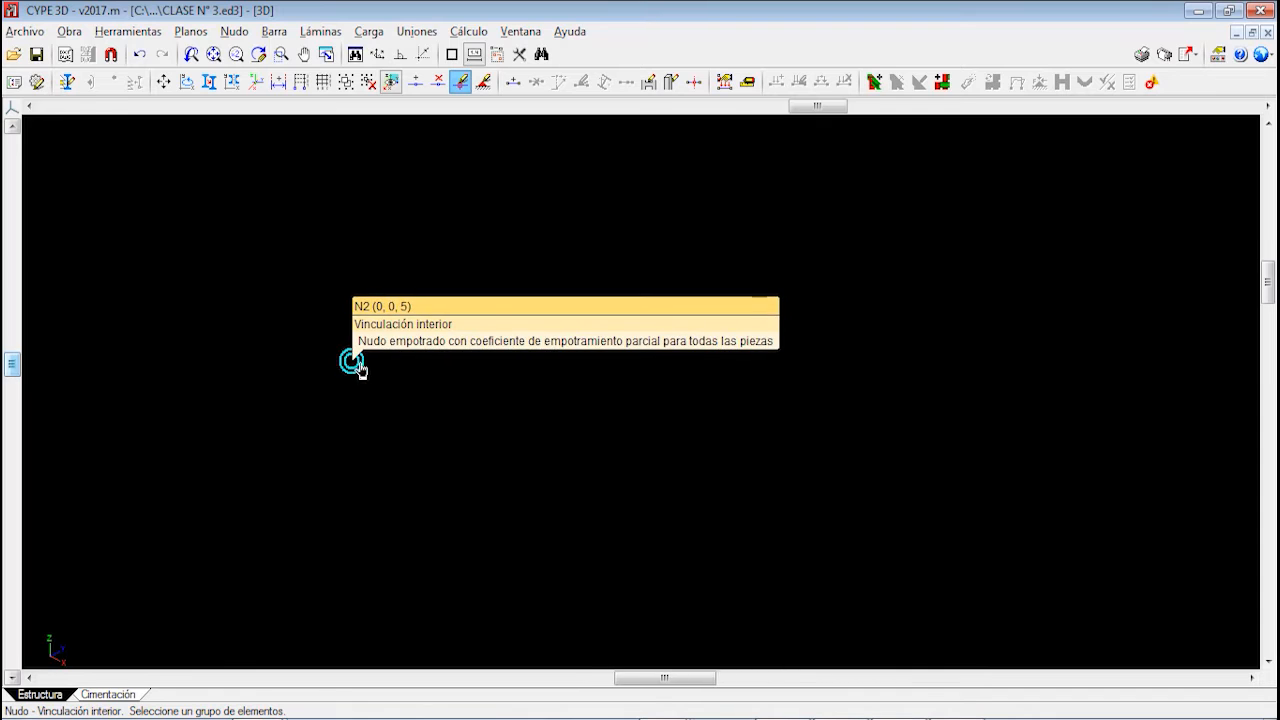
{"action": "scroll", "coordinate": [383, 354], "scroll_direction": "down", "scroll_amount": 5}
{"action": "middle_click_drag", "start_coordinate": [590, 286], "coordinate": [345, 511]}
{"action": "mouse_move", "coordinate": [253, 566]}
{"action": "scroll", "coordinate": [520, 389], "scroll_direction": "up", "scroll_amount": 4}
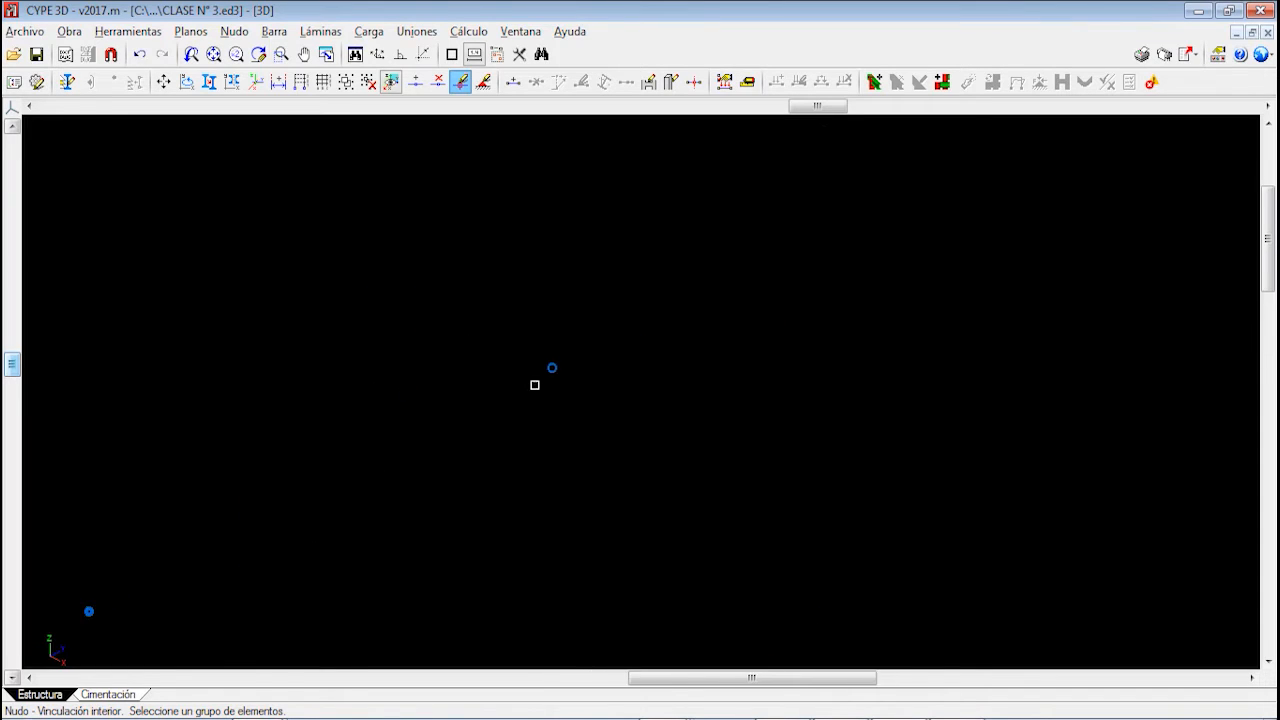
{"action": "mouse_move", "coordinate": [541, 376]}
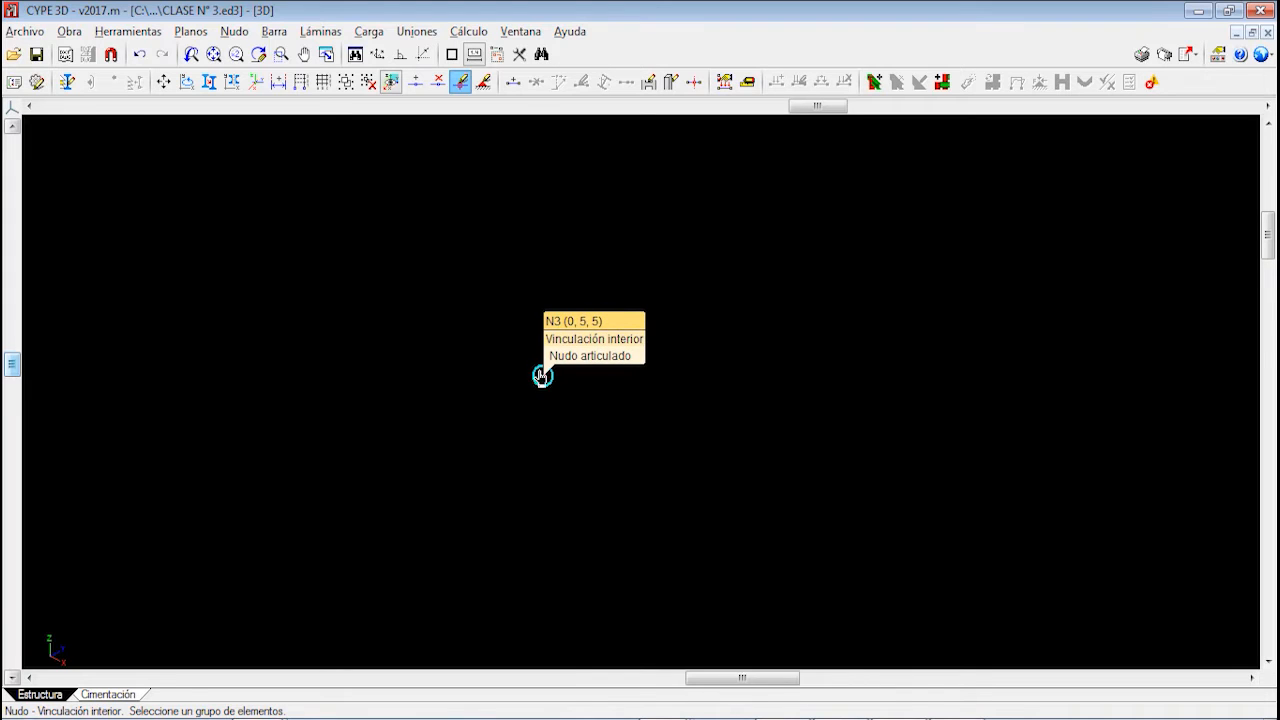
{"action": "scroll", "coordinate": [541, 376], "scroll_direction": "down", "scroll_amount": 5}
{"action": "middle_click_drag", "start_coordinate": [483, 443], "coordinate": [483, 350]}
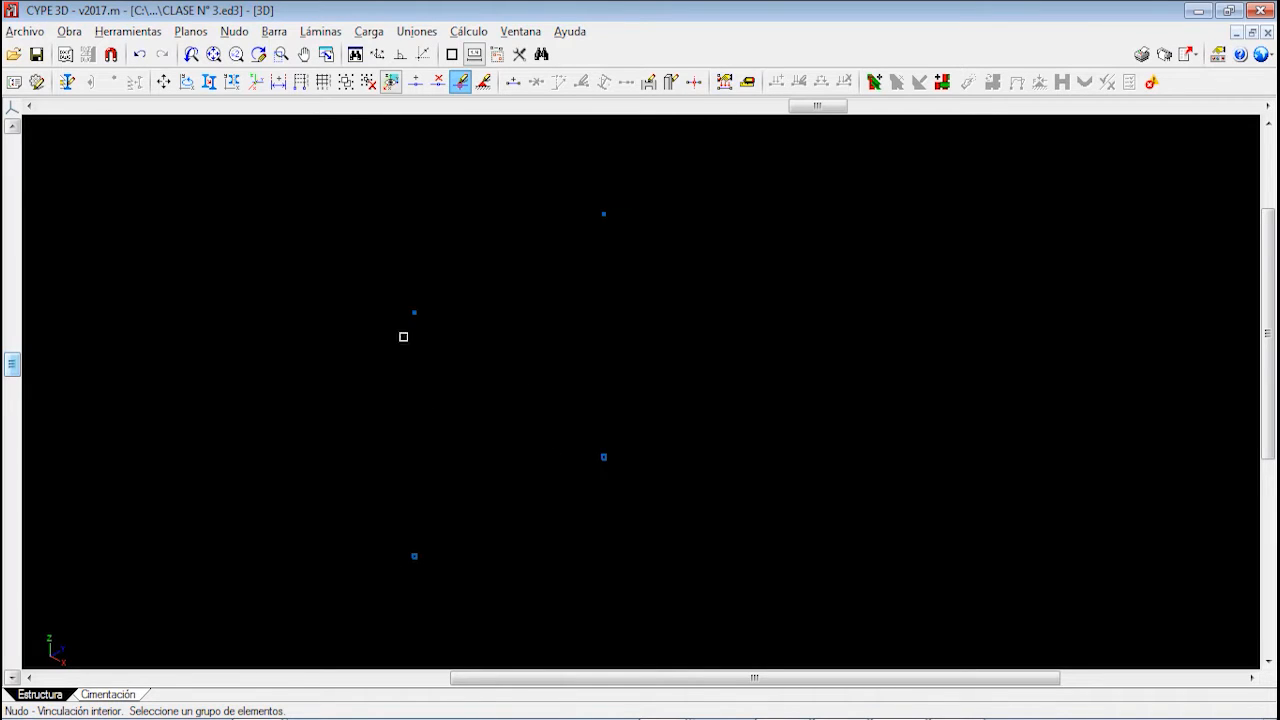
Create three connected IPE 80 bars from N1 up to N2, across to N3 and down to the node below it
{"action": "left_click", "coordinate": [273, 31]}
{"action": "left_click", "coordinate": [356, 27]}
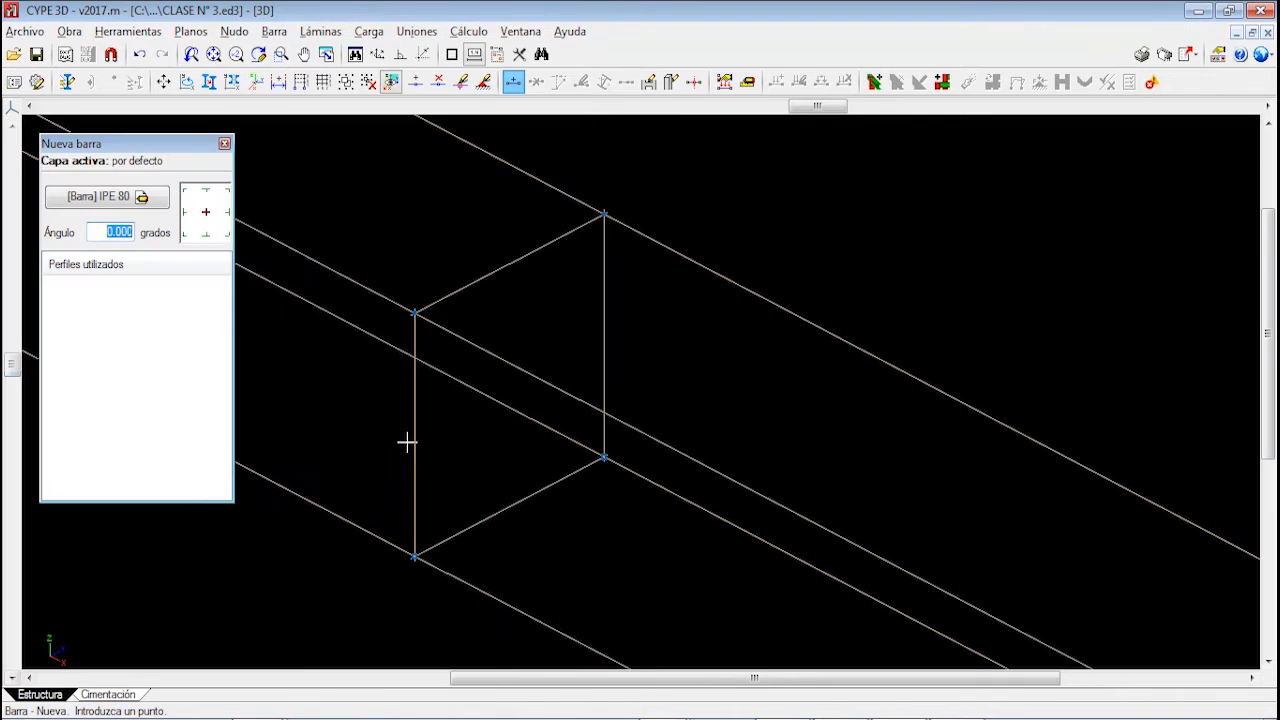
{"action": "left_click", "coordinate": [414, 556]}
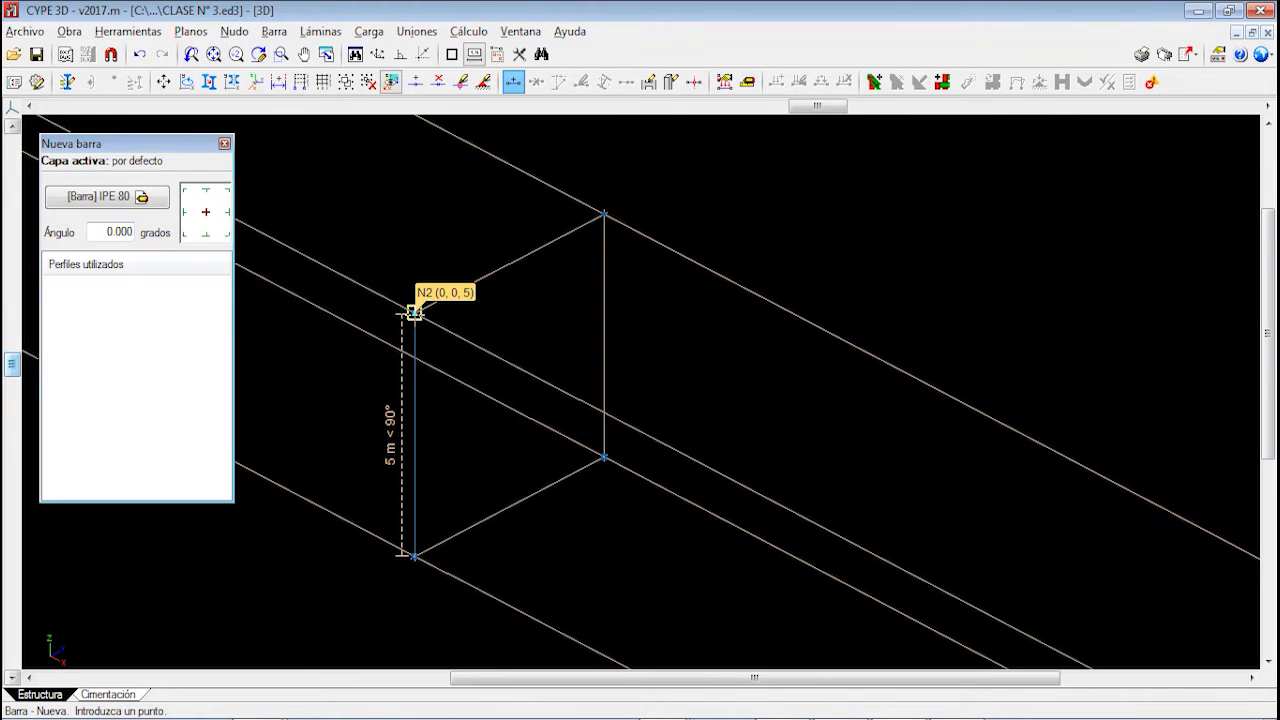
{"action": "left_click", "coordinate": [414, 313]}
{"action": "left_click", "coordinate": [603, 213]}
{"action": "left_click", "coordinate": [604, 457]}
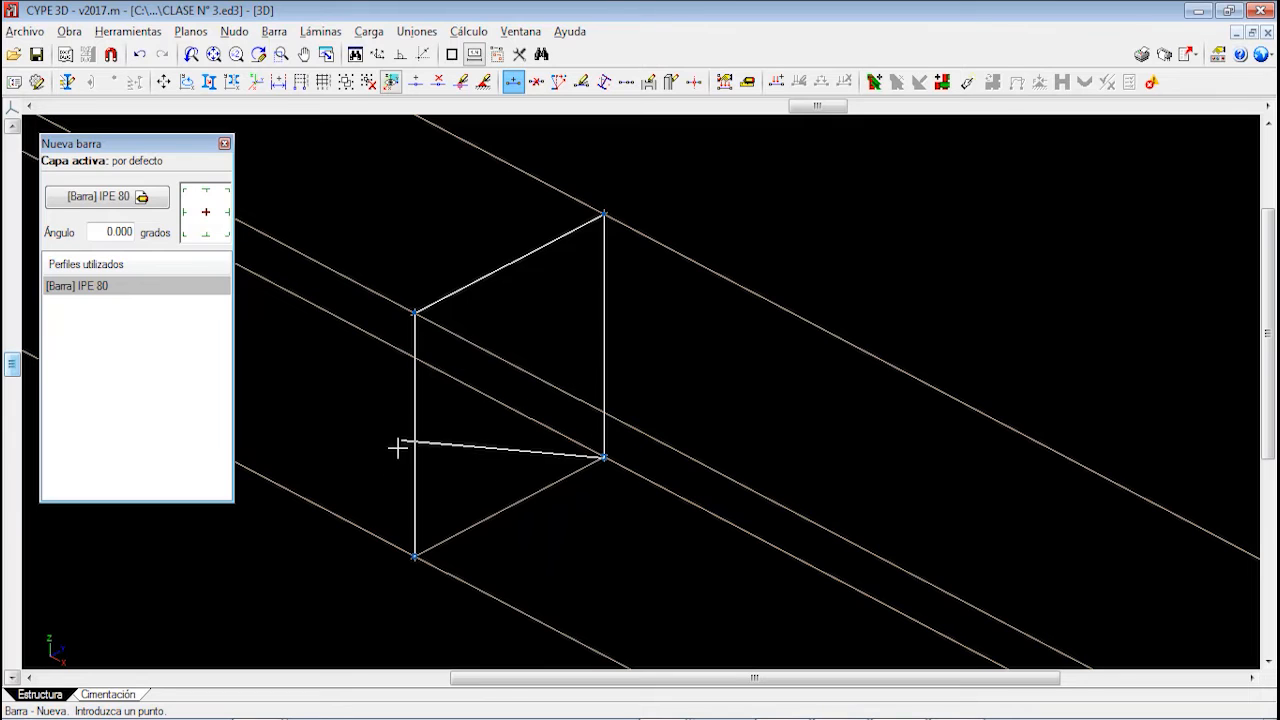
{"action": "right_click", "coordinate": [566, 314]}
Change the interior fixity type of node N2 to generic (Nudo genérico), keeping its bars A and B in view
{"action": "middle_click_drag", "start_coordinate": [425, 551], "coordinate": [451, 491]}
{"action": "scroll", "coordinate": [443, 491], "scroll_direction": "up", "scroll_amount": 2}
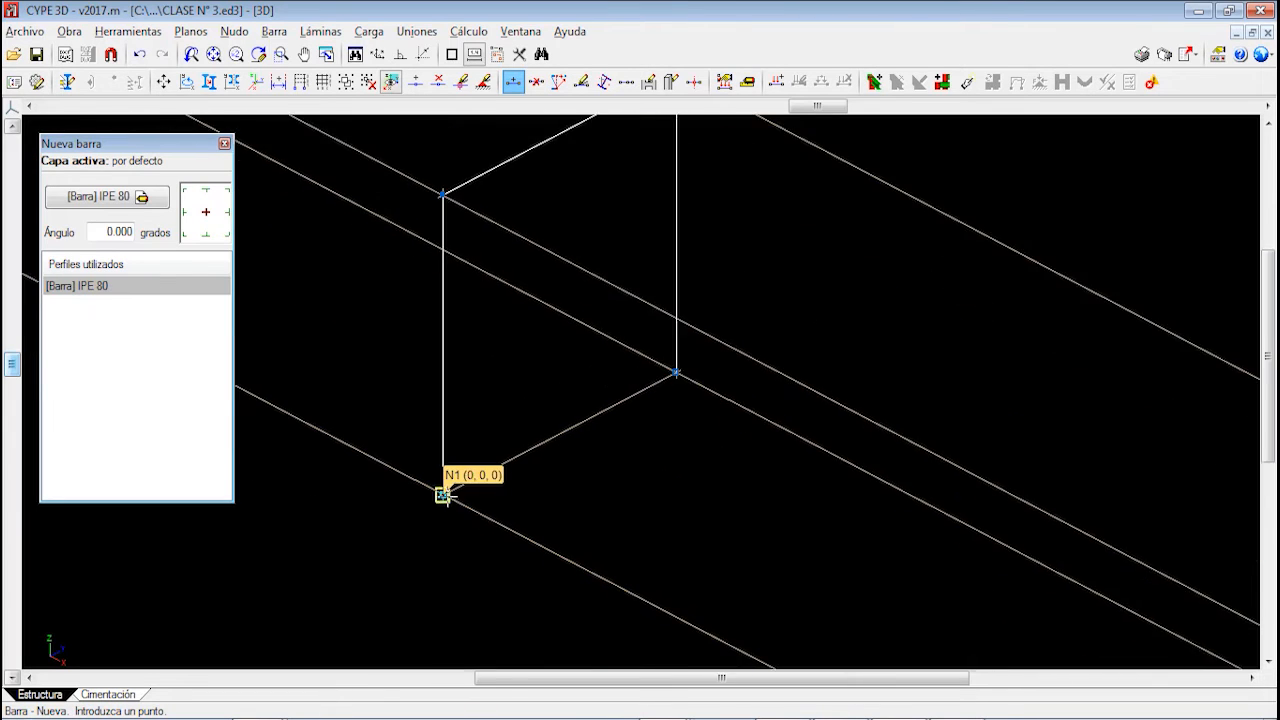
{"action": "middle_click_drag", "start_coordinate": [467, 345], "coordinate": [429, 466]}
{"action": "scroll", "coordinate": [434, 423], "scroll_direction": "down", "scroll_amount": 2}
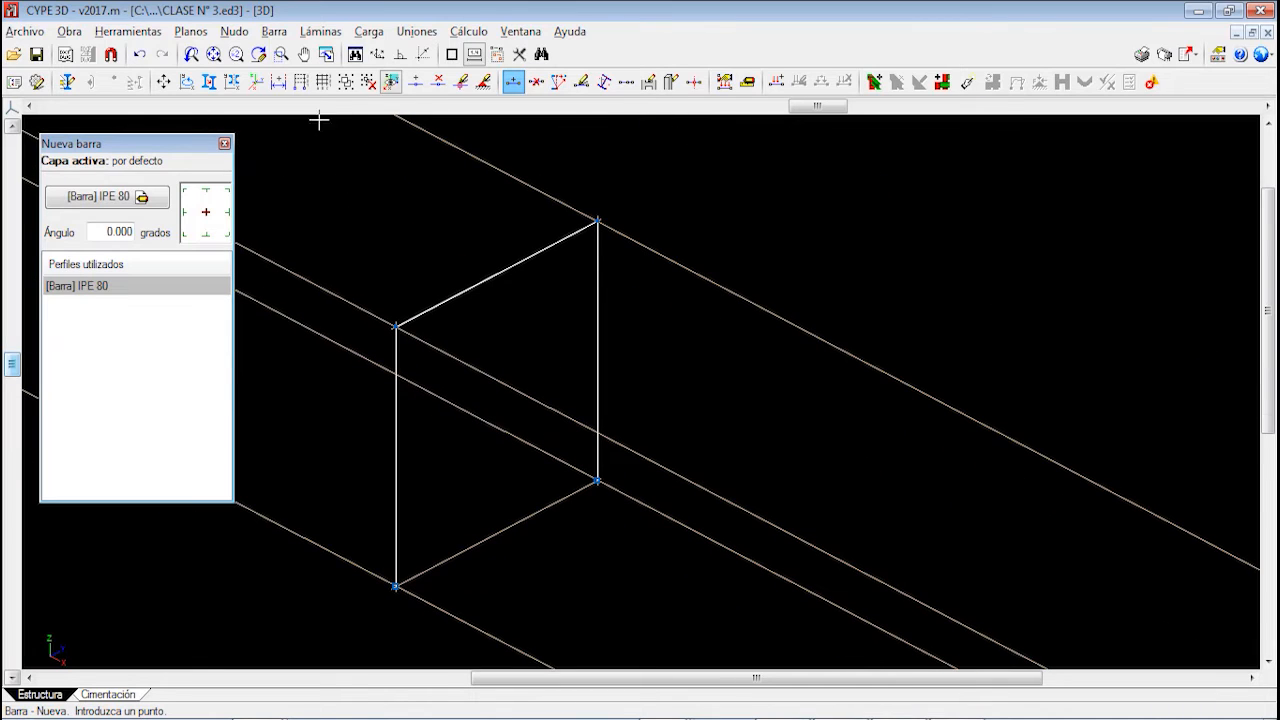
{"action": "left_click", "coordinate": [233, 31]}
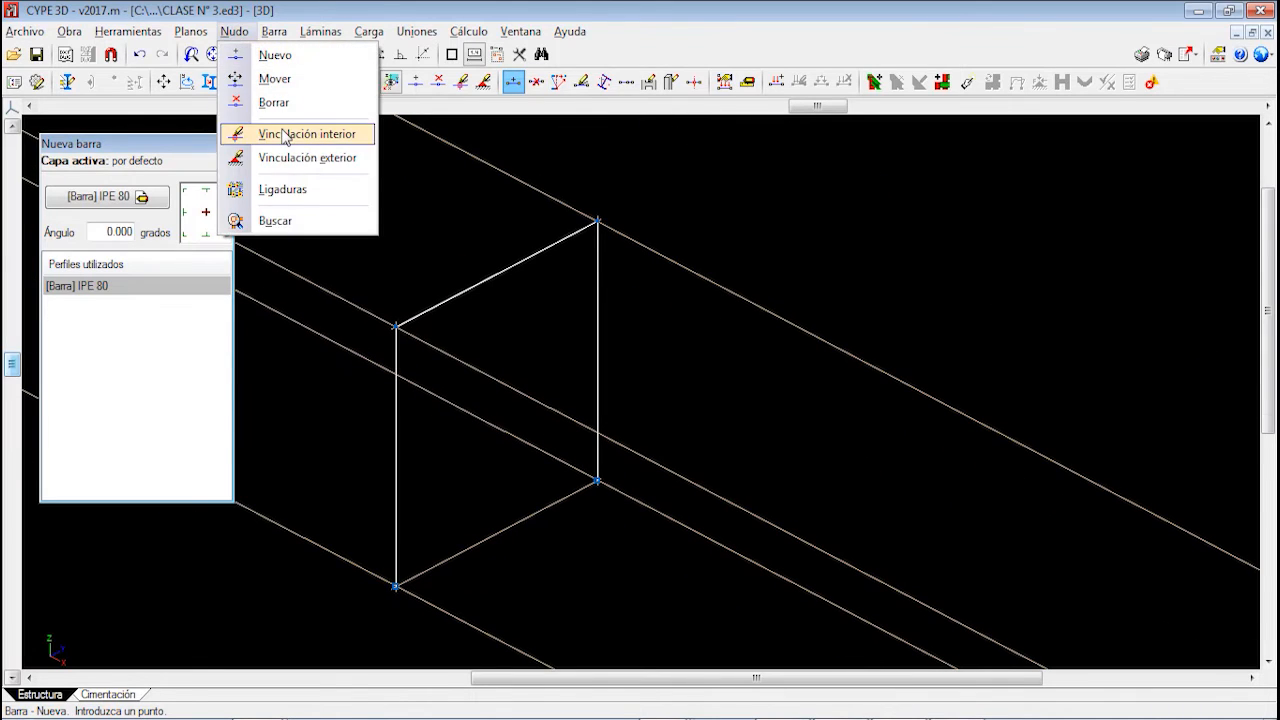
{"action": "left_click", "coordinate": [300, 131]}
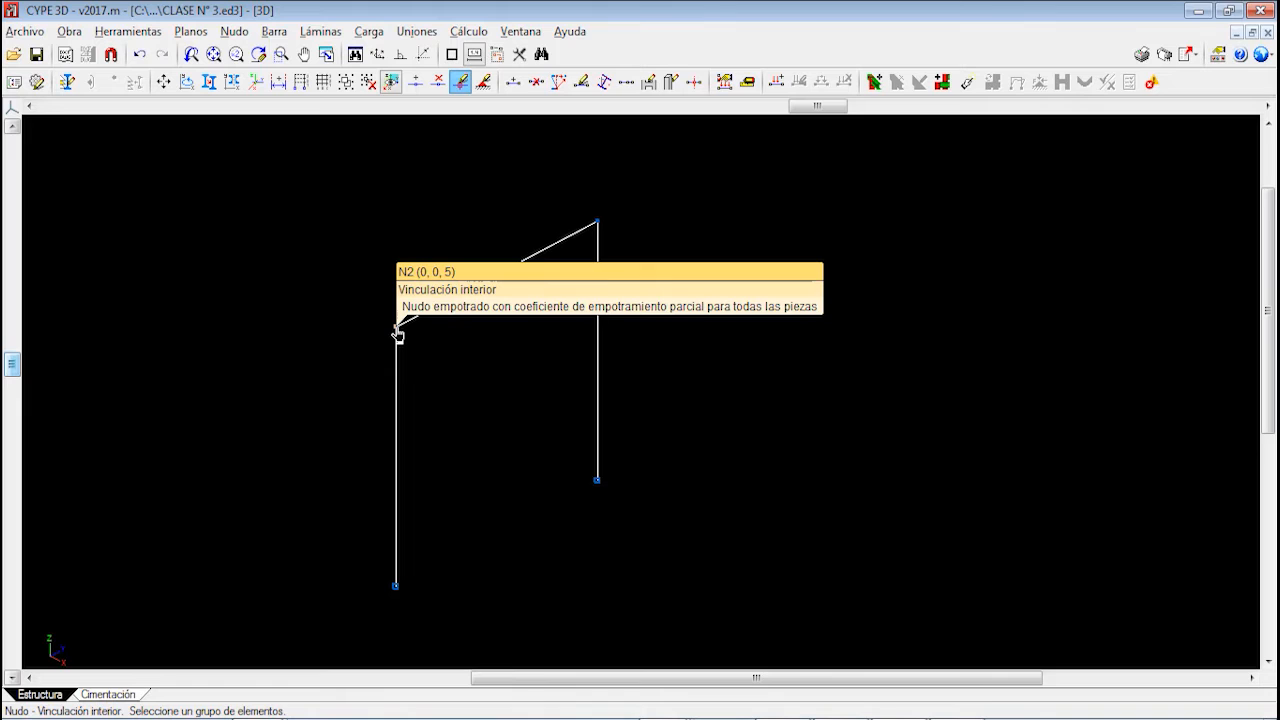
{"action": "left_click", "coordinate": [397, 334]}
{"action": "right_click", "coordinate": [398, 334]}
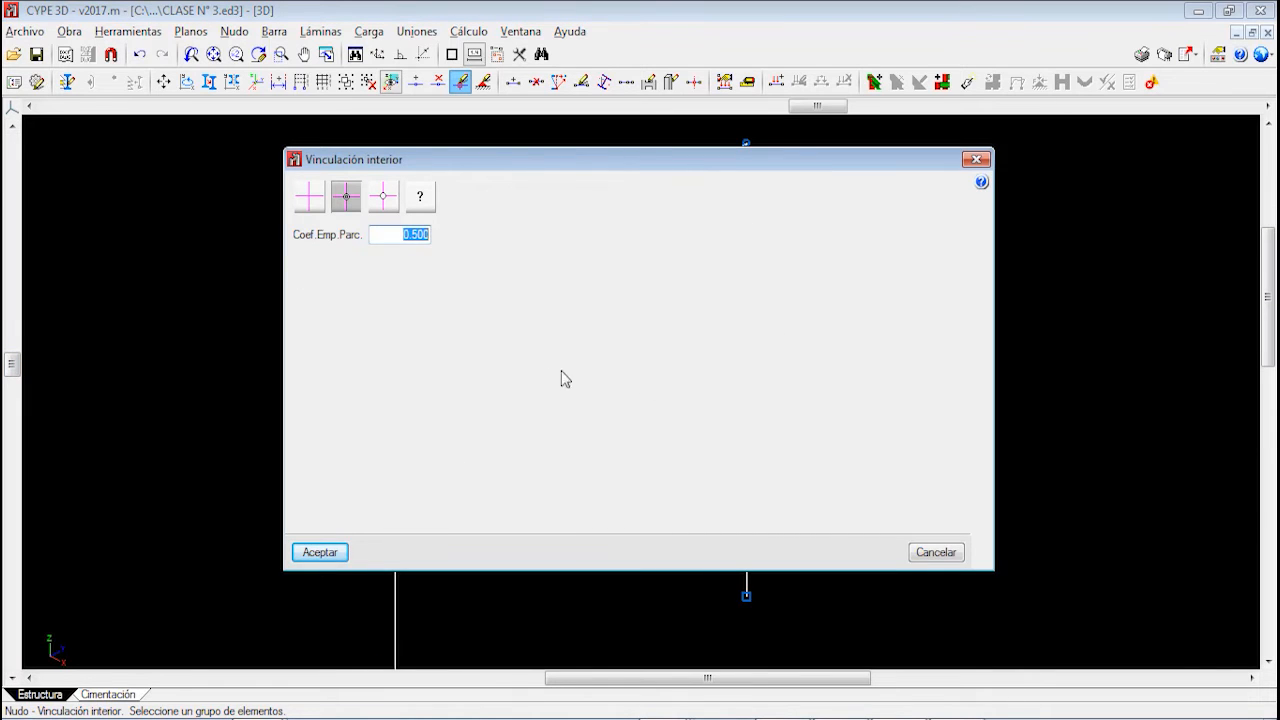
{"action": "mouse_move", "coordinate": [566, 169]}
{"action": "left_mouse_down"}
{"action": "mouse_move", "coordinate": [571, 209]}
{"action": "mouse_move", "coordinate": [577, 175]}
{"action": "left_mouse_up"}
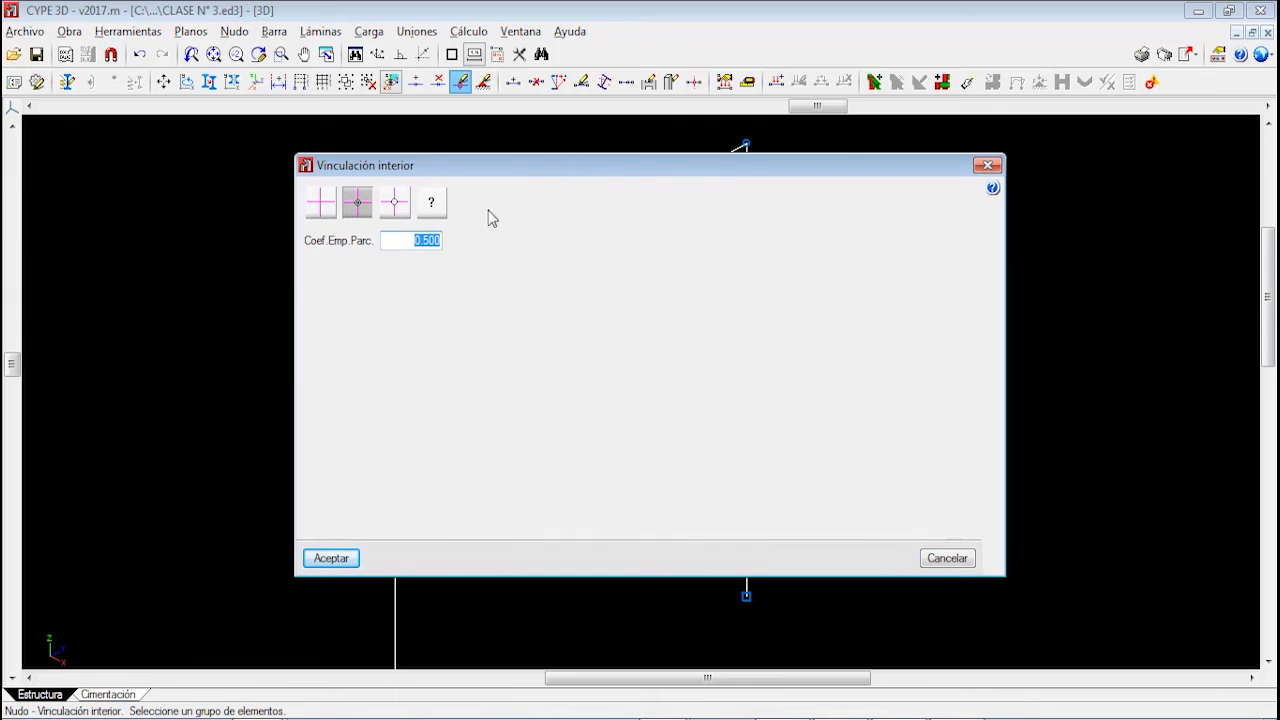
{"action": "left_click", "coordinate": [316, 205]}
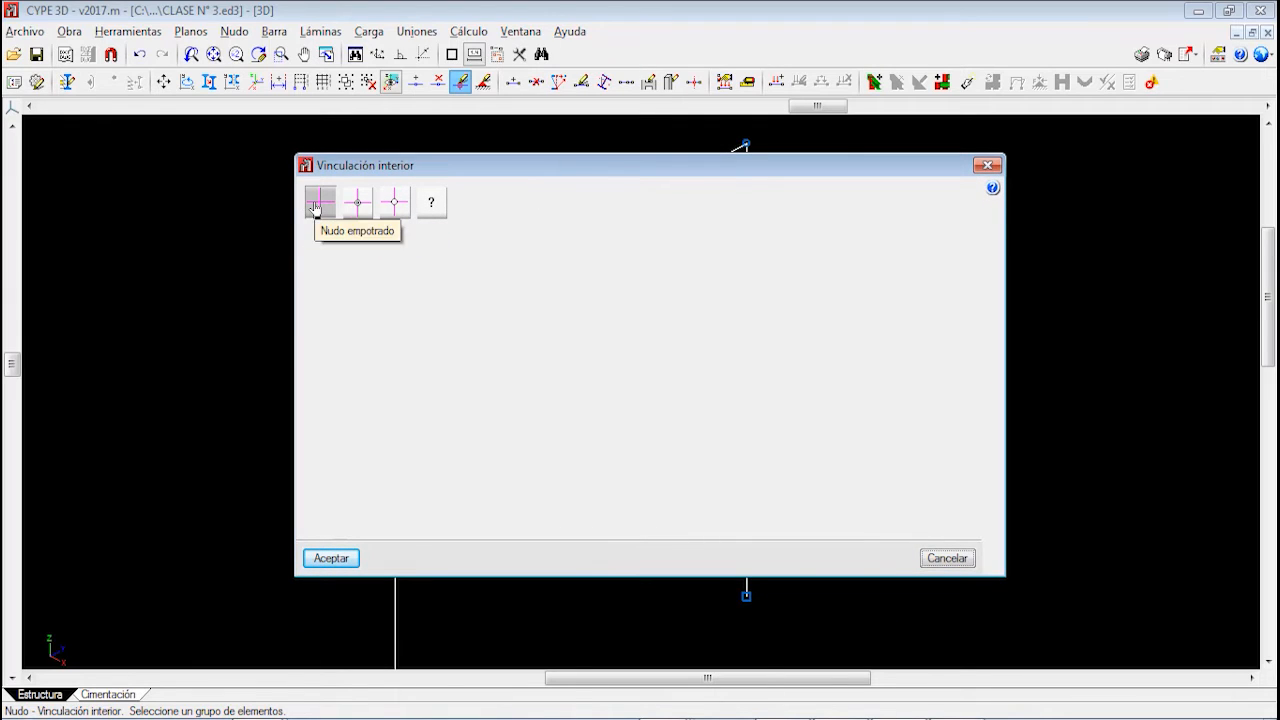
{"action": "left_click", "coordinate": [359, 206]}
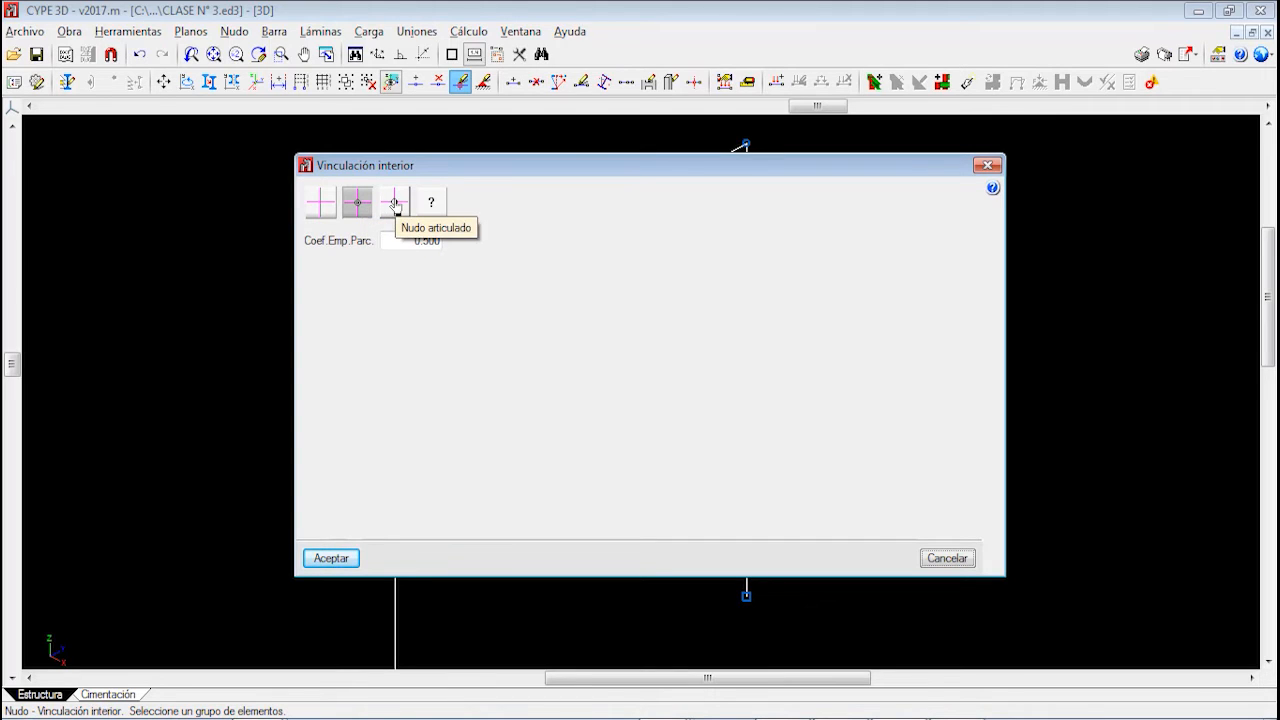
{"action": "left_click", "coordinate": [395, 205]}
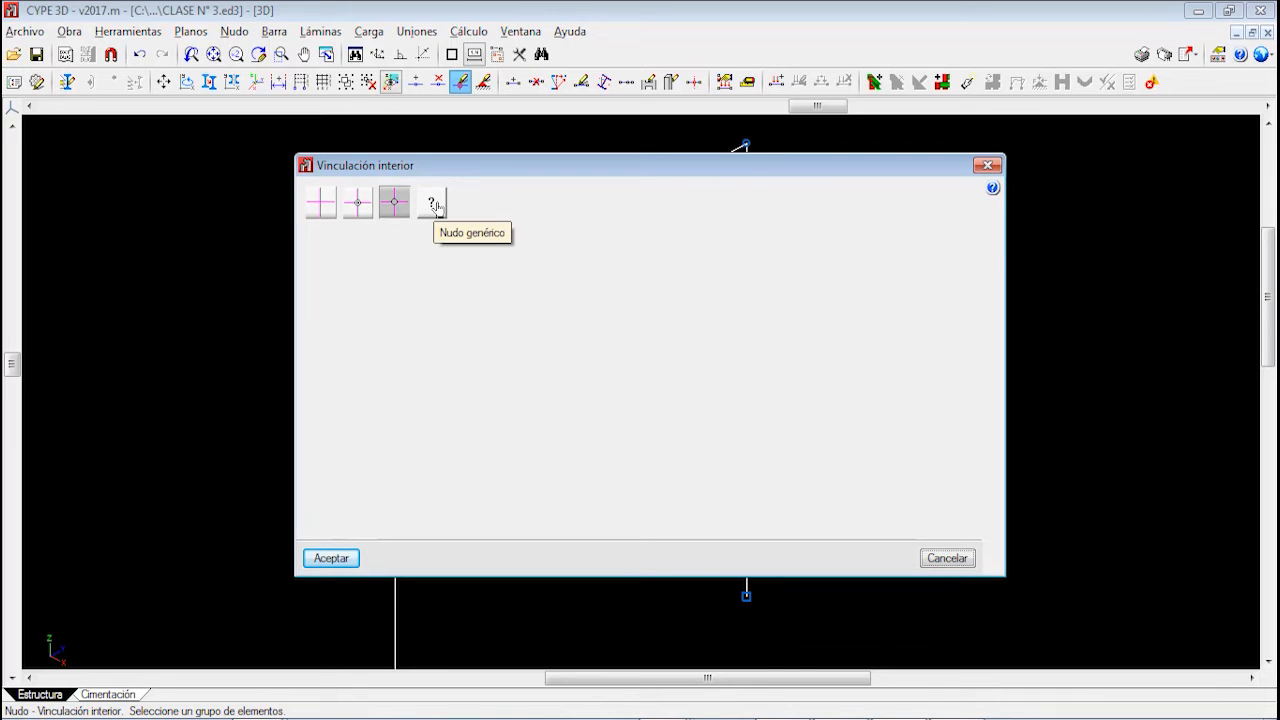
{"action": "left_click", "coordinate": [433, 204]}
{"action": "left_click_drag", "start_coordinate": [541, 165], "coordinate": [794, 220]}
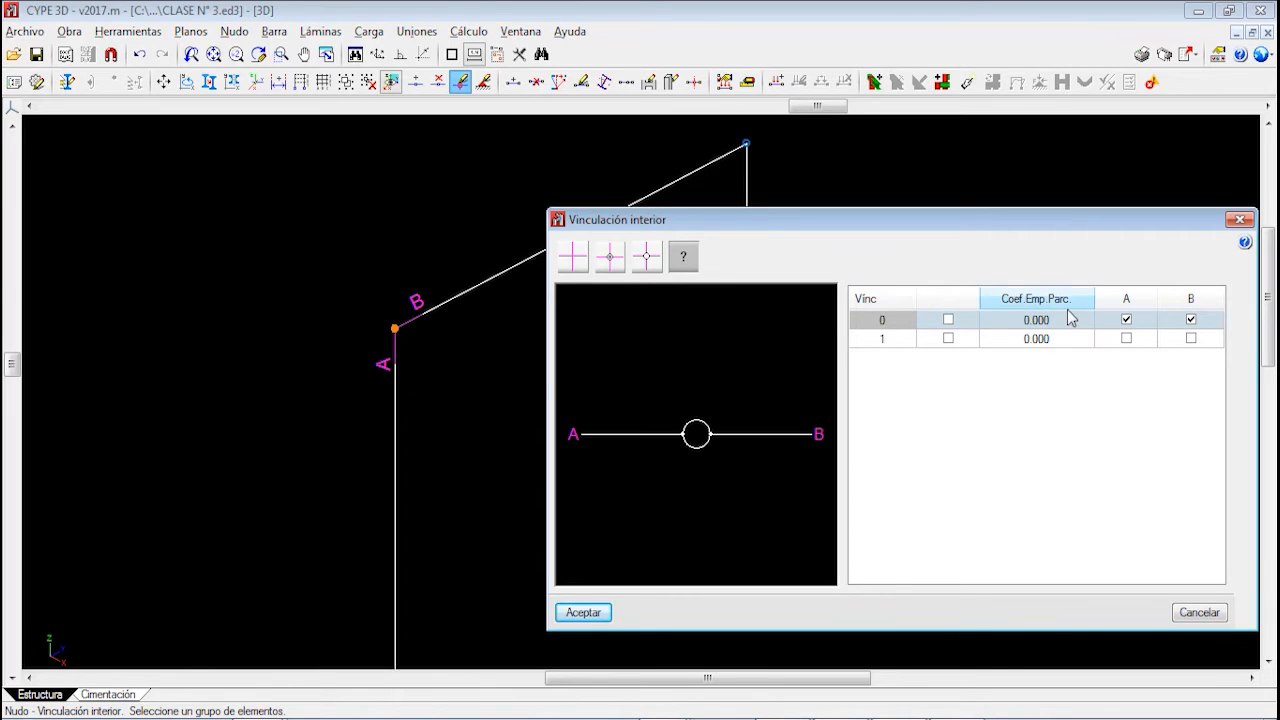
Assign bar B to fixity 1 with a Coef.Emp.Parc. of 0.3 and give fixity 0 a coefficient of 0.7
{"action": "left_click", "coordinate": [1190, 338]}
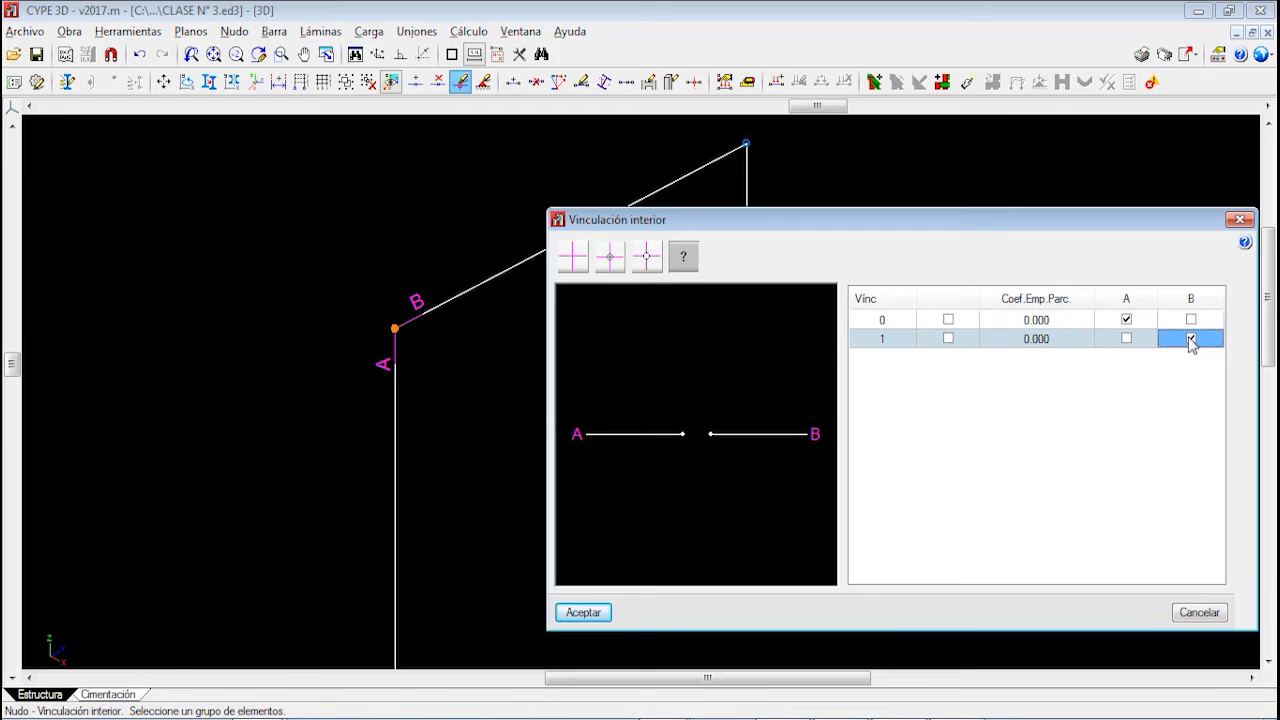
{"action": "left_click", "coordinate": [1040, 342]}
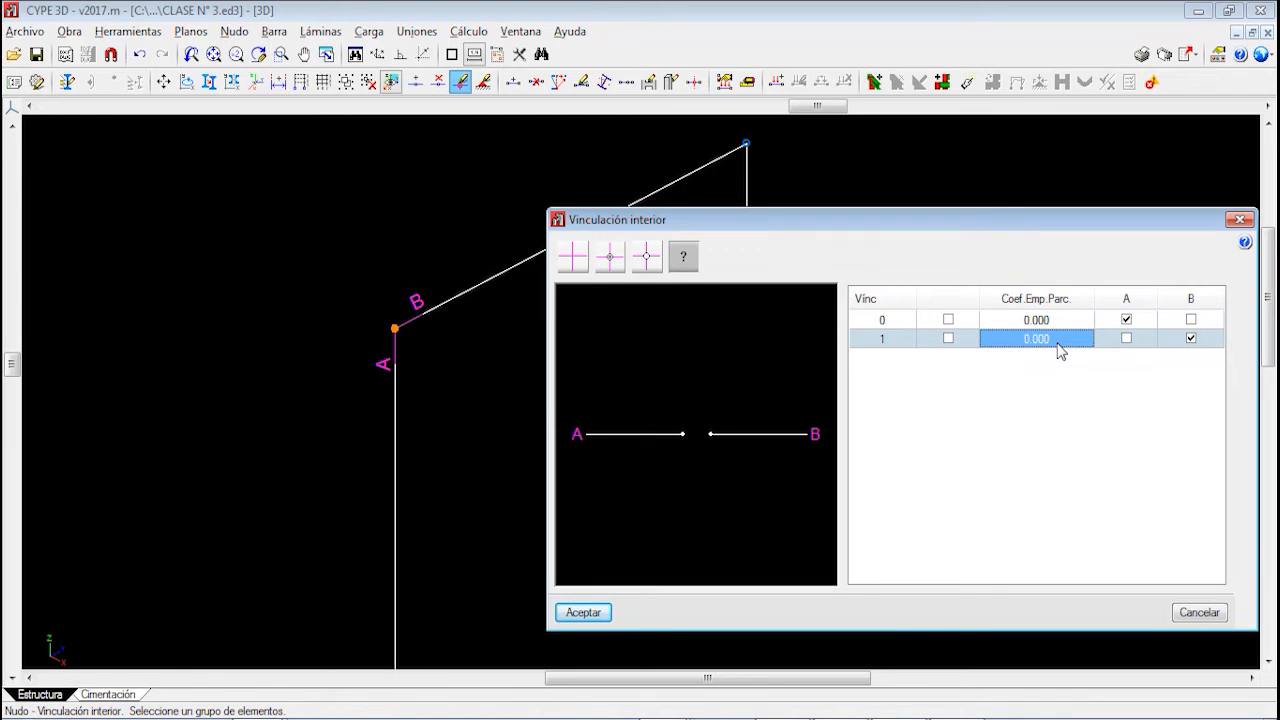
{"action": "left_click", "coordinate": [1060, 342]}
{"action": "type", "text": "0.3"}
{"action": "left_click", "coordinate": [1070, 320]}
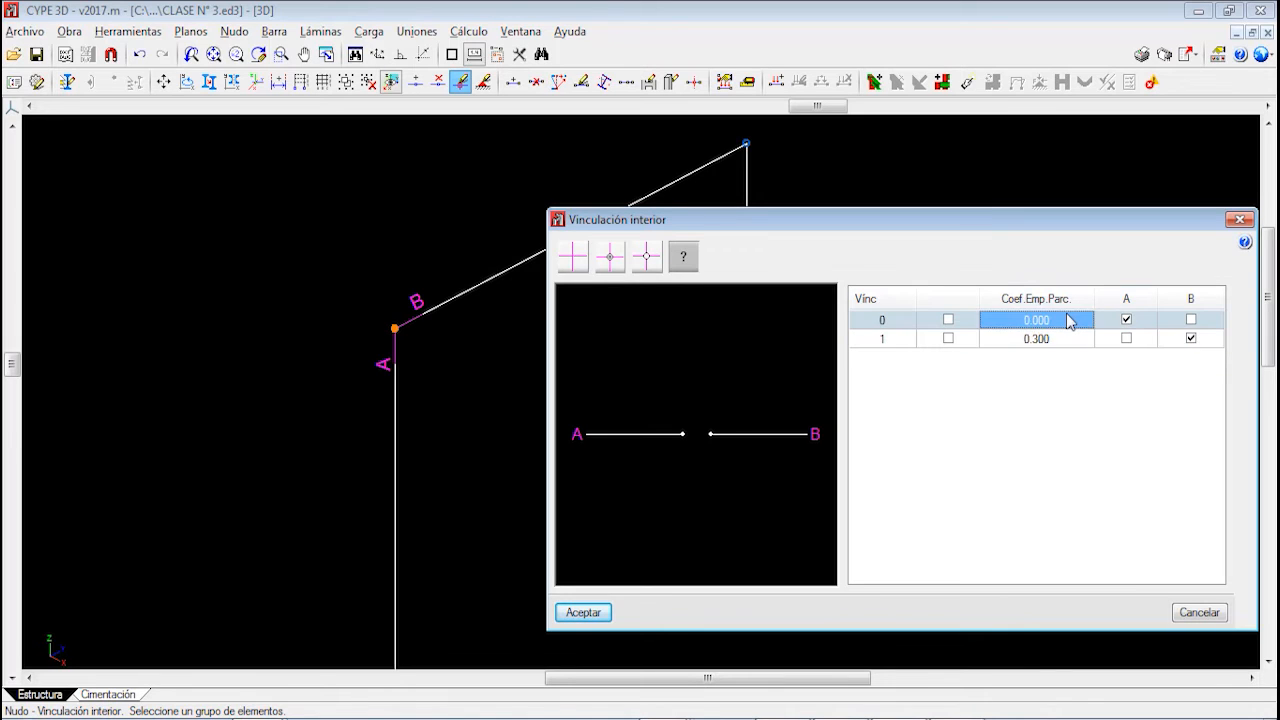
{"action": "type", "text": "0."}
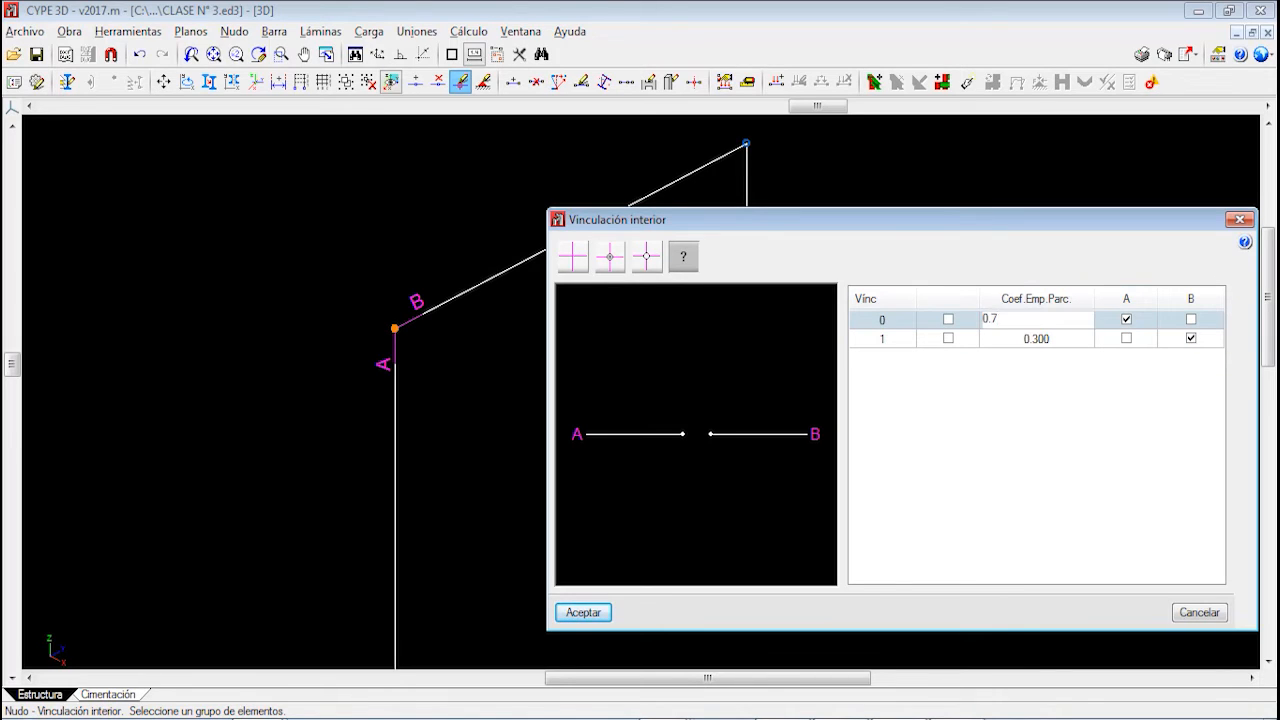
{"action": "type", "text": "7"}
Enable both fixity rows 0 and 1, accept the generic fixity and check it on node N2
{"action": "left_click", "coordinate": [948, 319]}
{"action": "left_click", "coordinate": [948, 338]}
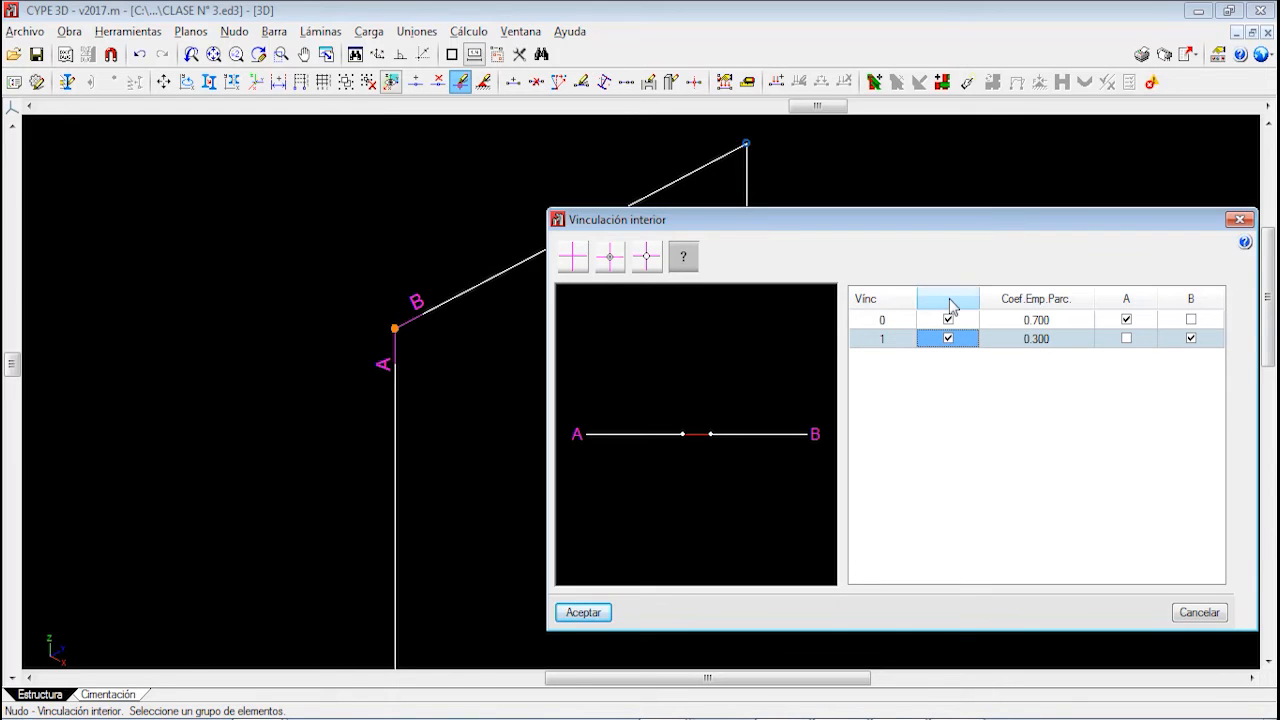
{"action": "left_click", "coordinate": [583, 612]}
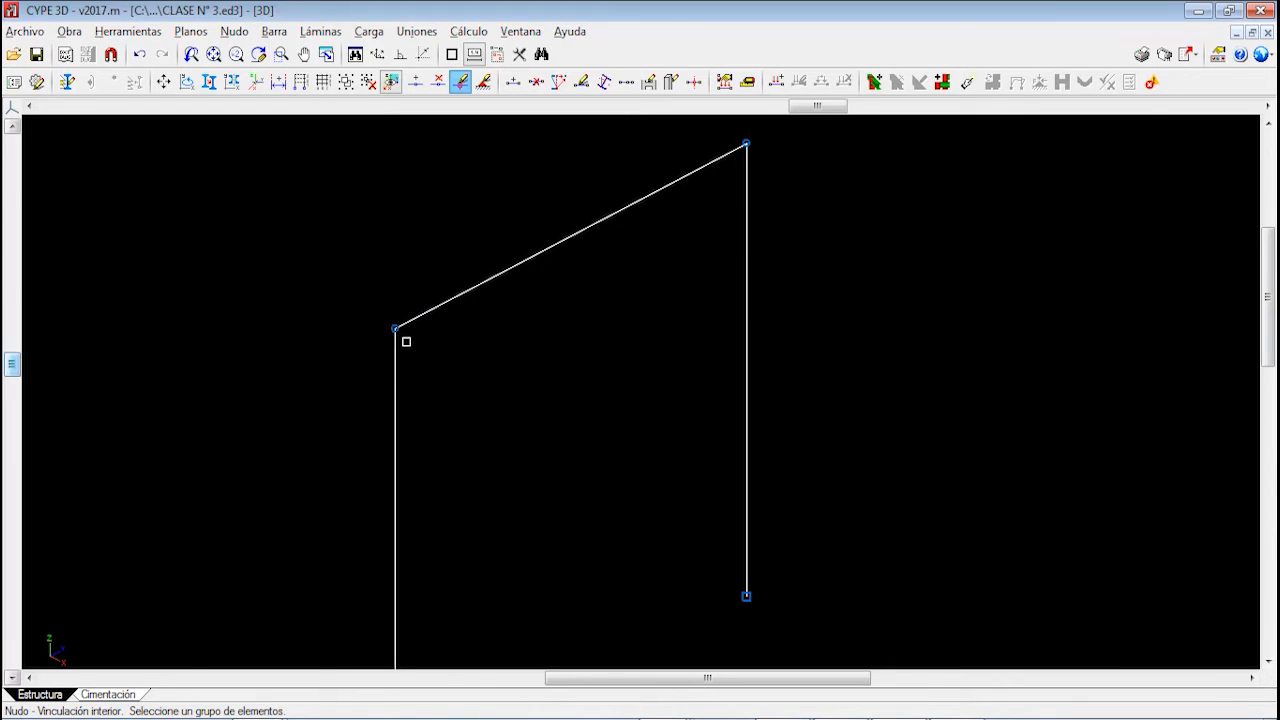
{"action": "scroll", "coordinate": [399, 339], "scroll_direction": "up", "scroll_amount": 2}
{"action": "scroll", "coordinate": [399, 339], "scroll_direction": "up", "scroll_amount": 3}
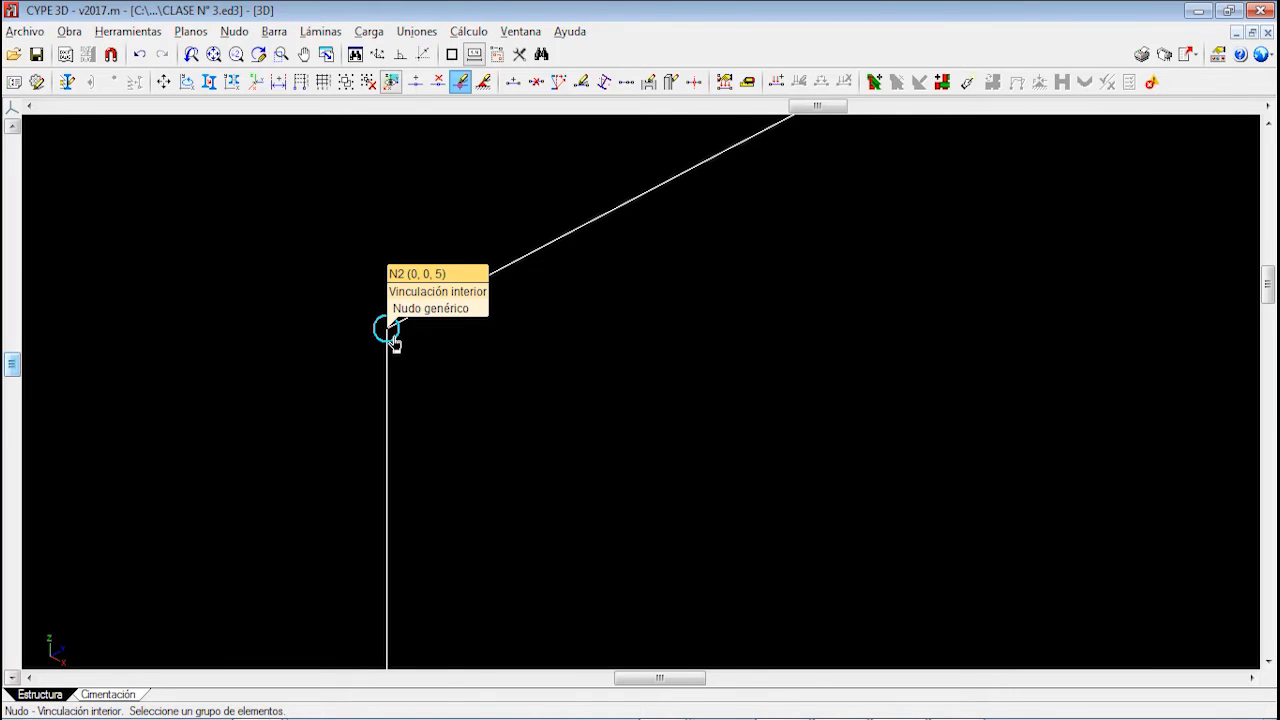
Disable fixity rows 0 and 1 of node N2's generic interior fixity and set both Coef.Emp.Parc. values to 1
{"action": "scroll", "coordinate": [395, 343], "scroll_direction": "down", "scroll_amount": 1}
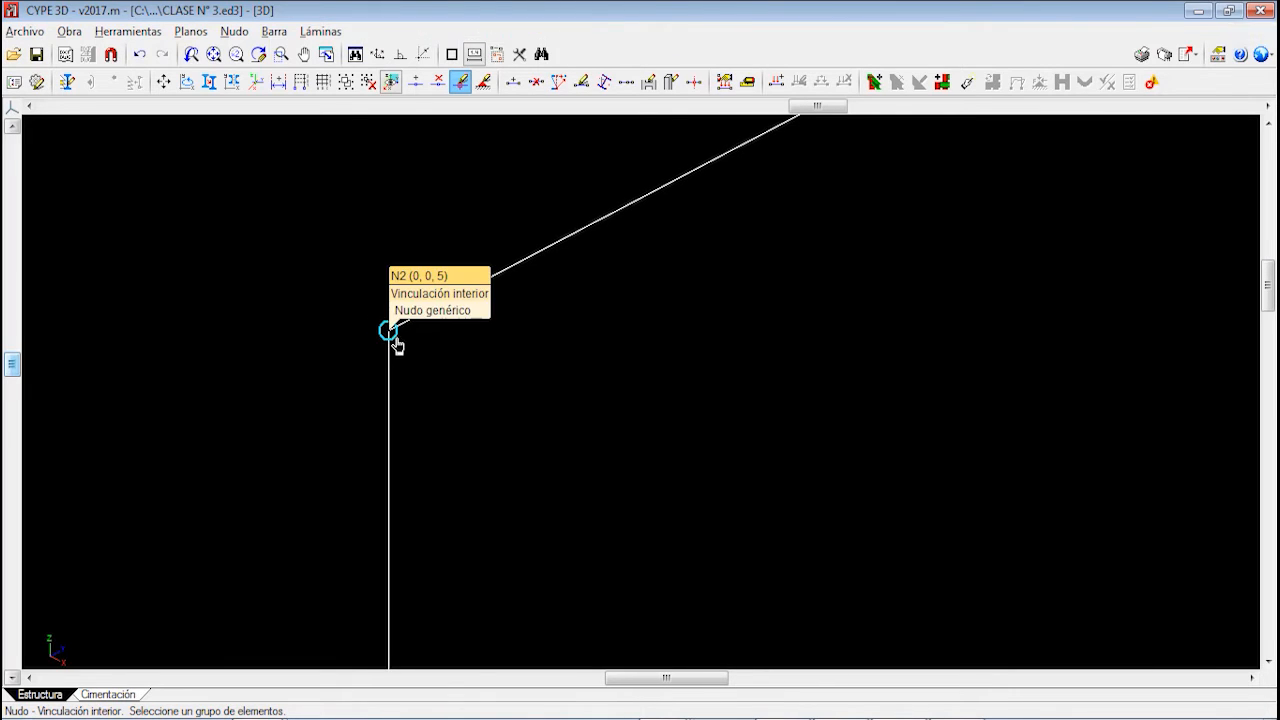
{"action": "left_click", "coordinate": [393, 334]}
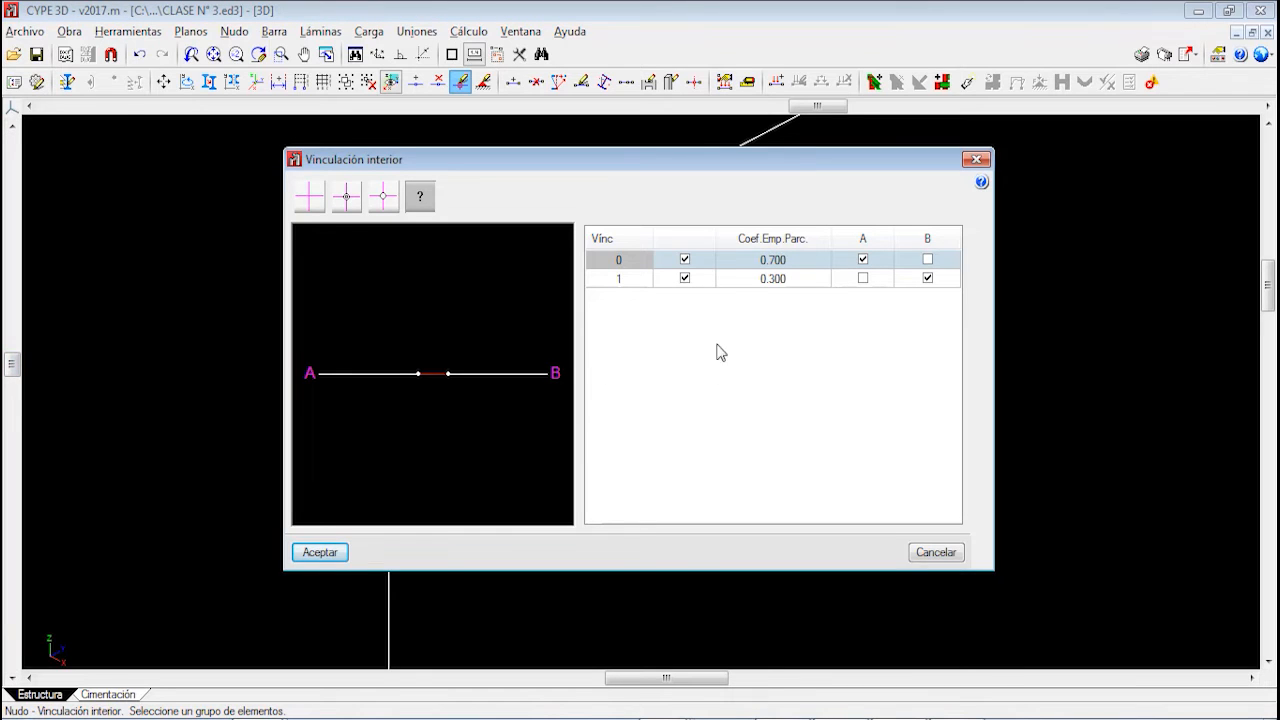
{"action": "left_click", "coordinate": [685, 259]}
{"action": "left_click", "coordinate": [685, 278]}
{"action": "left_click", "coordinate": [775, 260]}
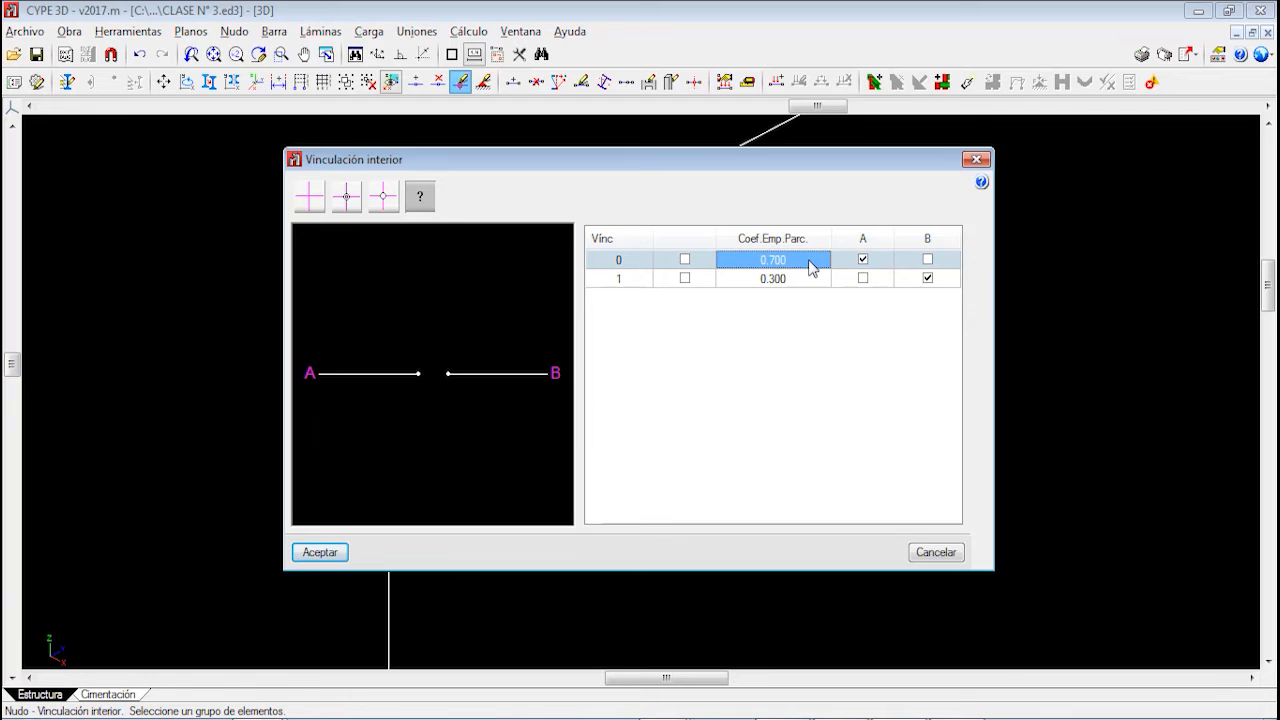
{"action": "type", "text": "0"}
{"action": "key", "text": "Return"}
{"action": "key", "text": "Up"}
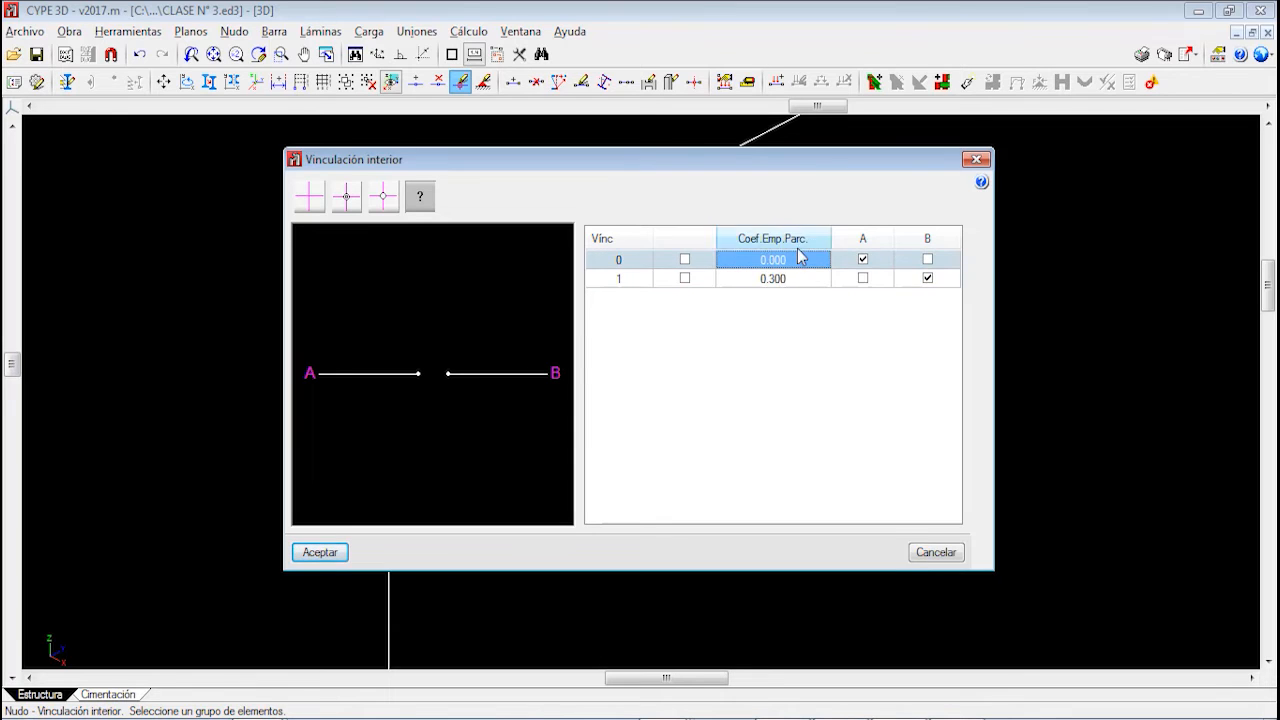
{"action": "type", "text": "1"}
{"action": "key", "text": "Return"}
{"action": "type", "text": "1"}
Try bar B in fixity 0, return it to fixity 1 and accept node N2's generic fixity
{"action": "left_click", "coordinate": [912, 266]}
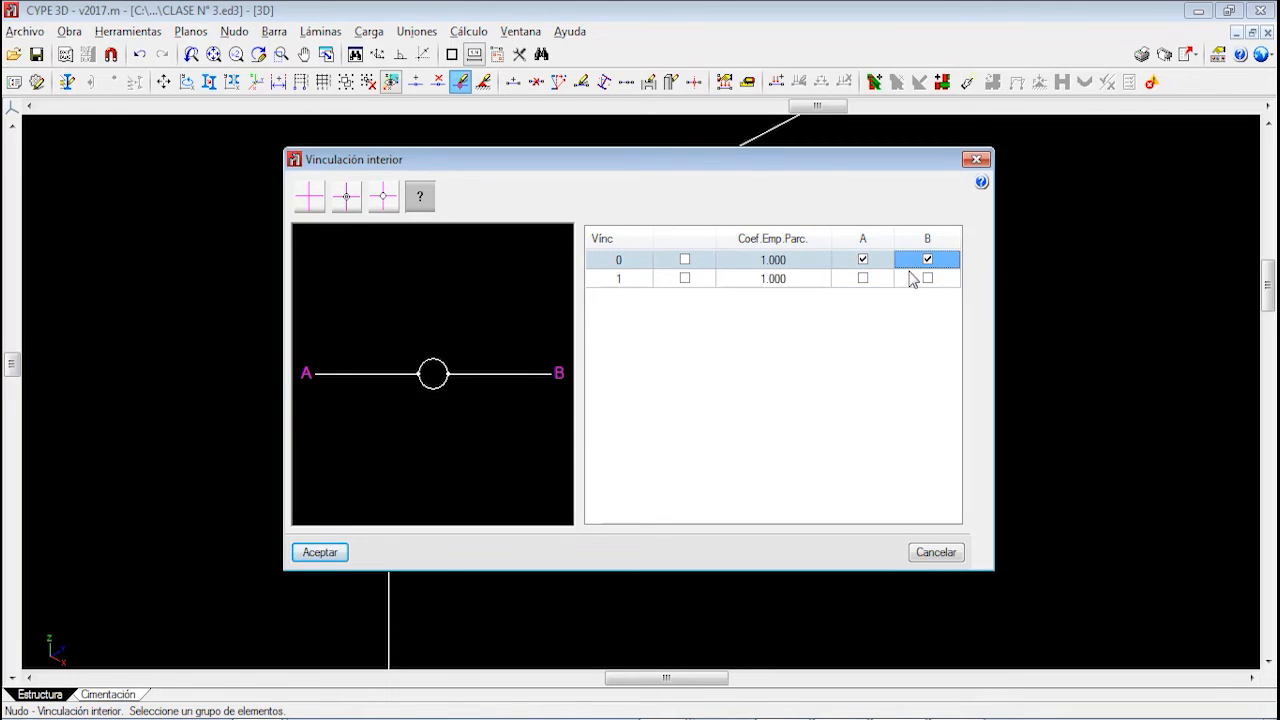
{"action": "left_click", "coordinate": [927, 278]}
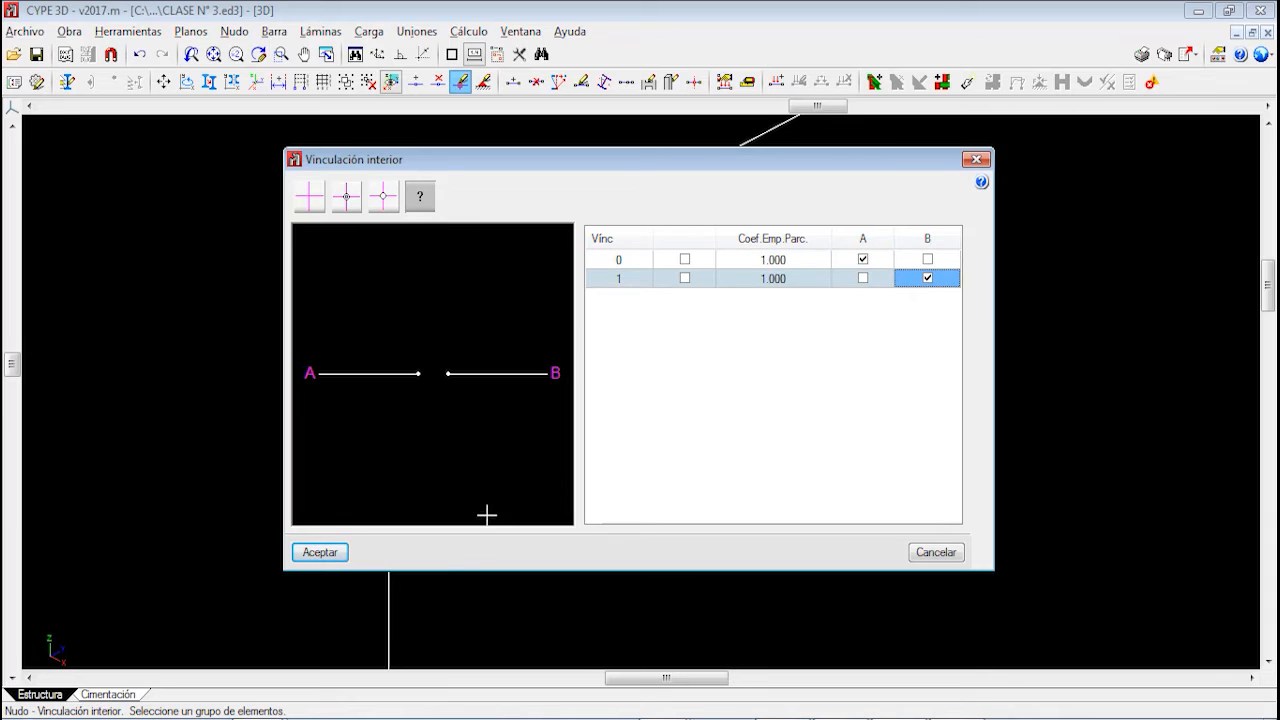
{"action": "left_click", "coordinate": [321, 553]}
Change the interior fixity of node N2 from generic back to the plain rigid type and accept it
{"action": "scroll", "coordinate": [408, 341], "scroll_direction": "up", "scroll_amount": 1}
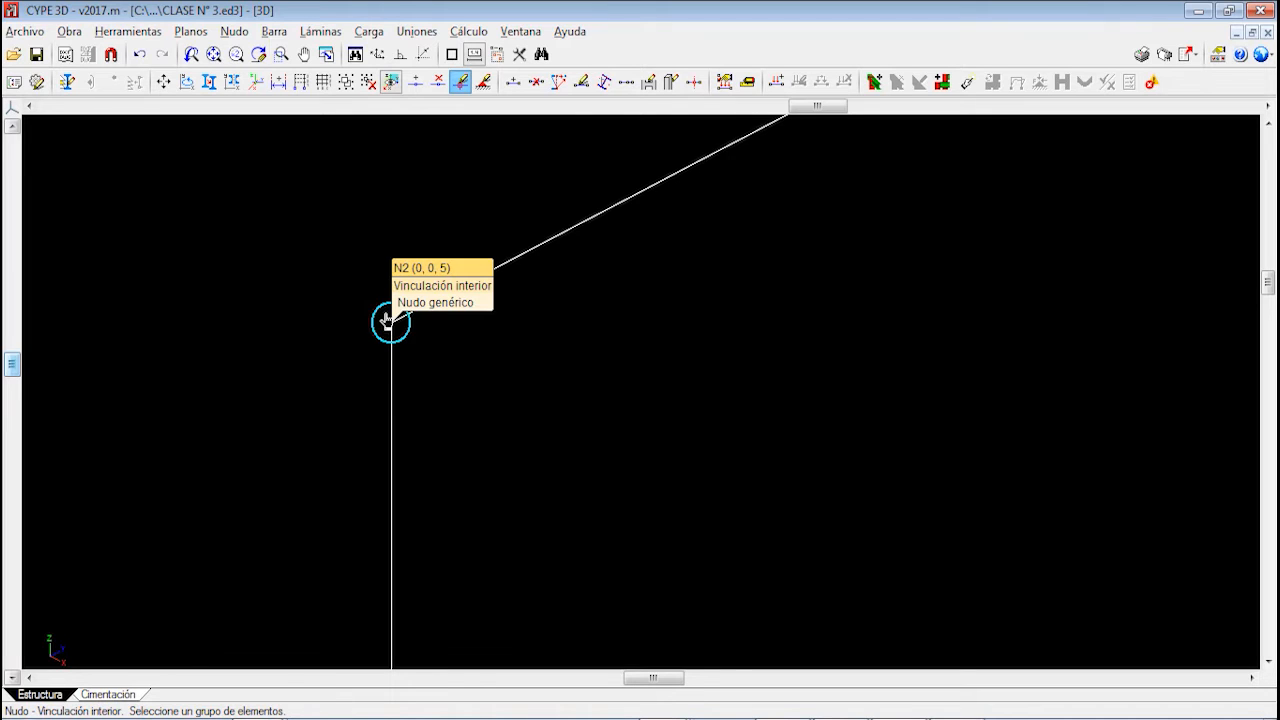
{"action": "left_click", "coordinate": [383, 323]}
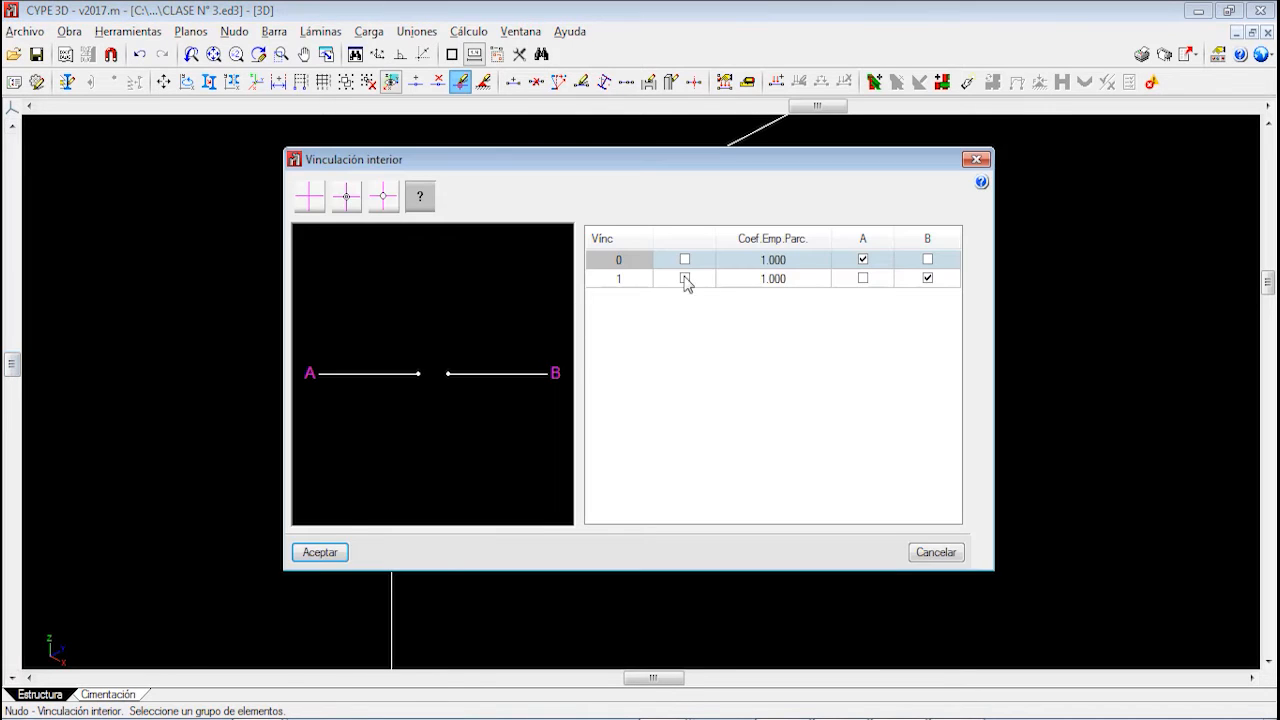
{"action": "left_click", "coordinate": [309, 196]}
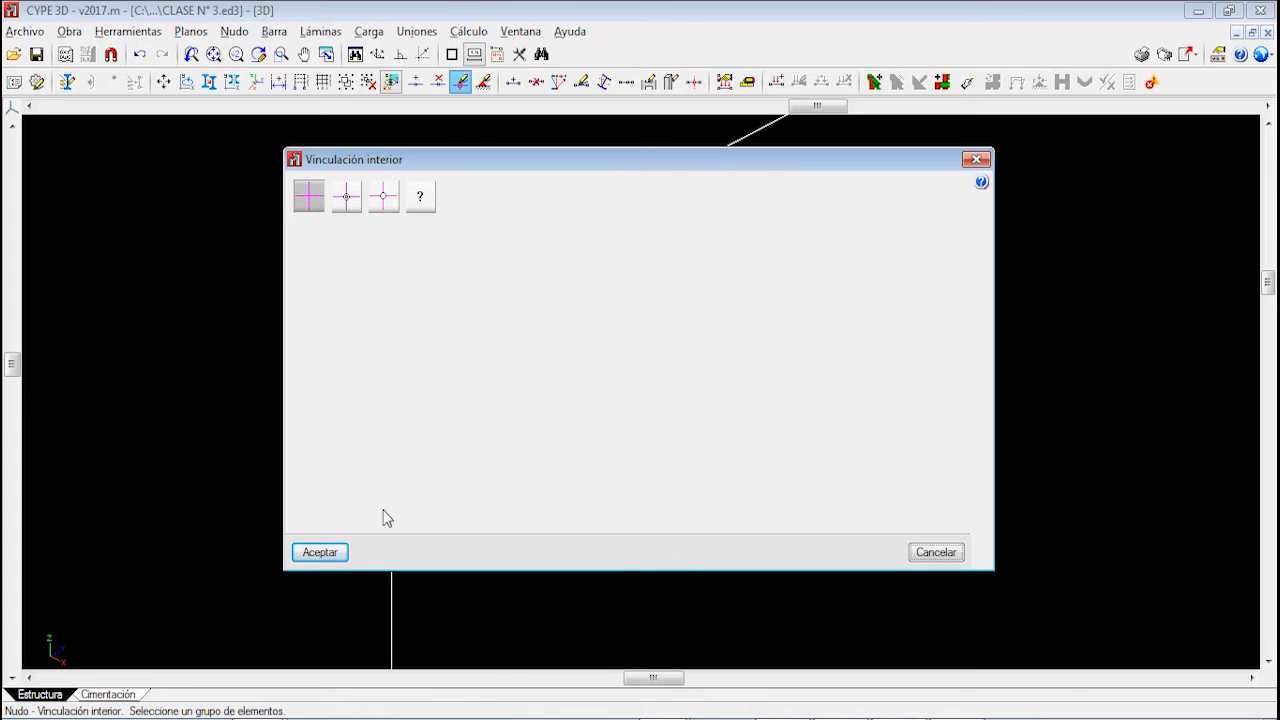
{"action": "left_click", "coordinate": [320, 552]}
Open the exterior fixity (Vinculación exterior) settings for node N1 at the base of the first column
{"action": "scroll", "coordinate": [413, 342], "scroll_direction": "down", "scroll_amount": 5}
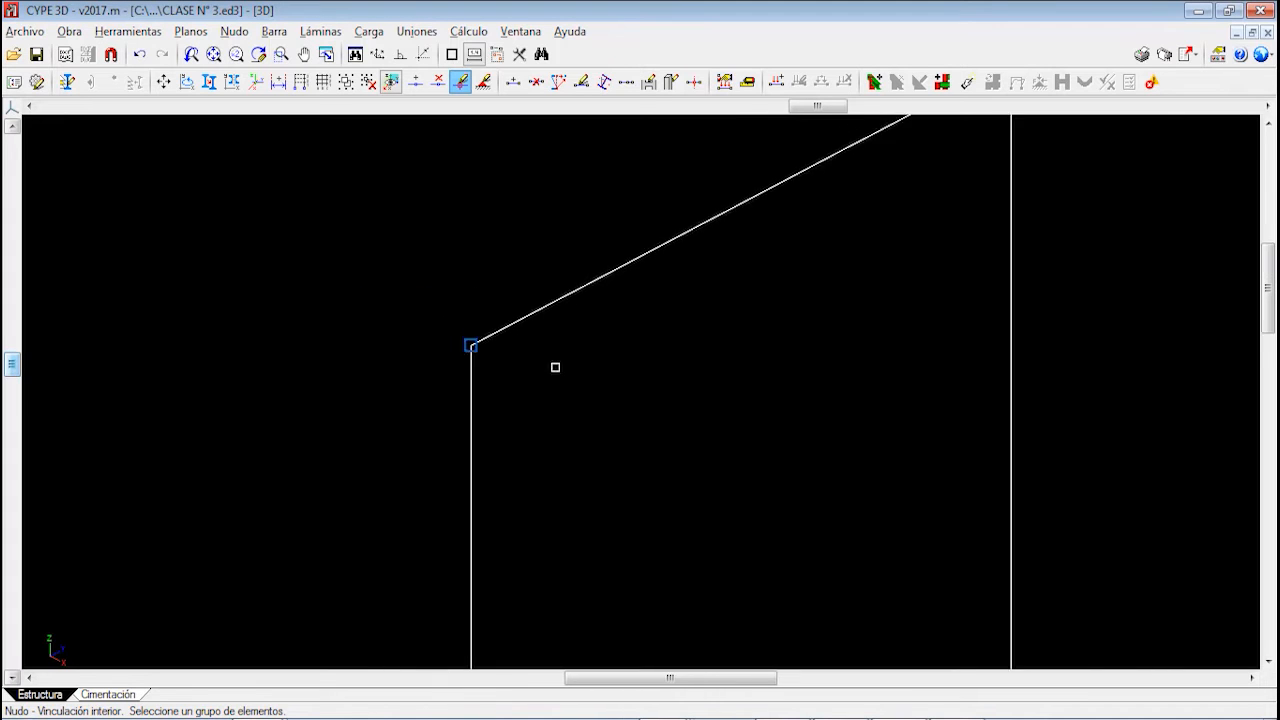
{"action": "scroll", "coordinate": [578, 340], "scroll_direction": "down", "scroll_amount": 3}
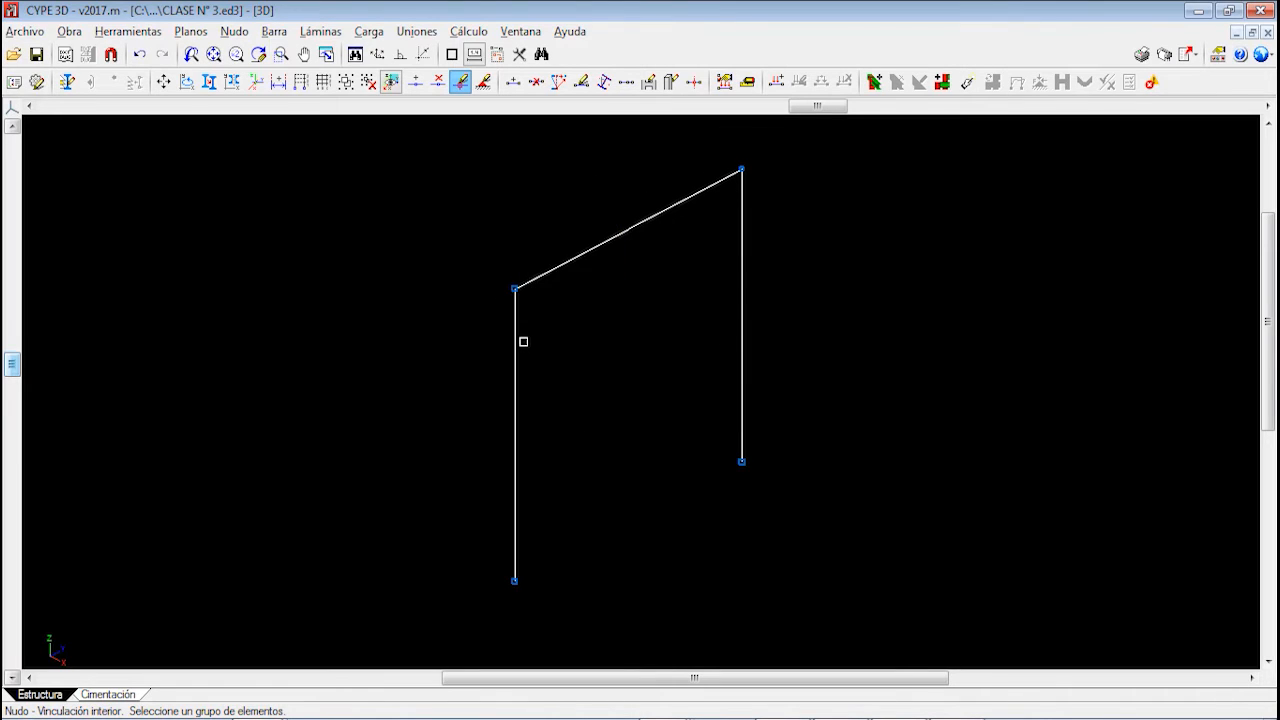
{"action": "scroll", "coordinate": [519, 305], "scroll_direction": "up", "scroll_amount": 2}
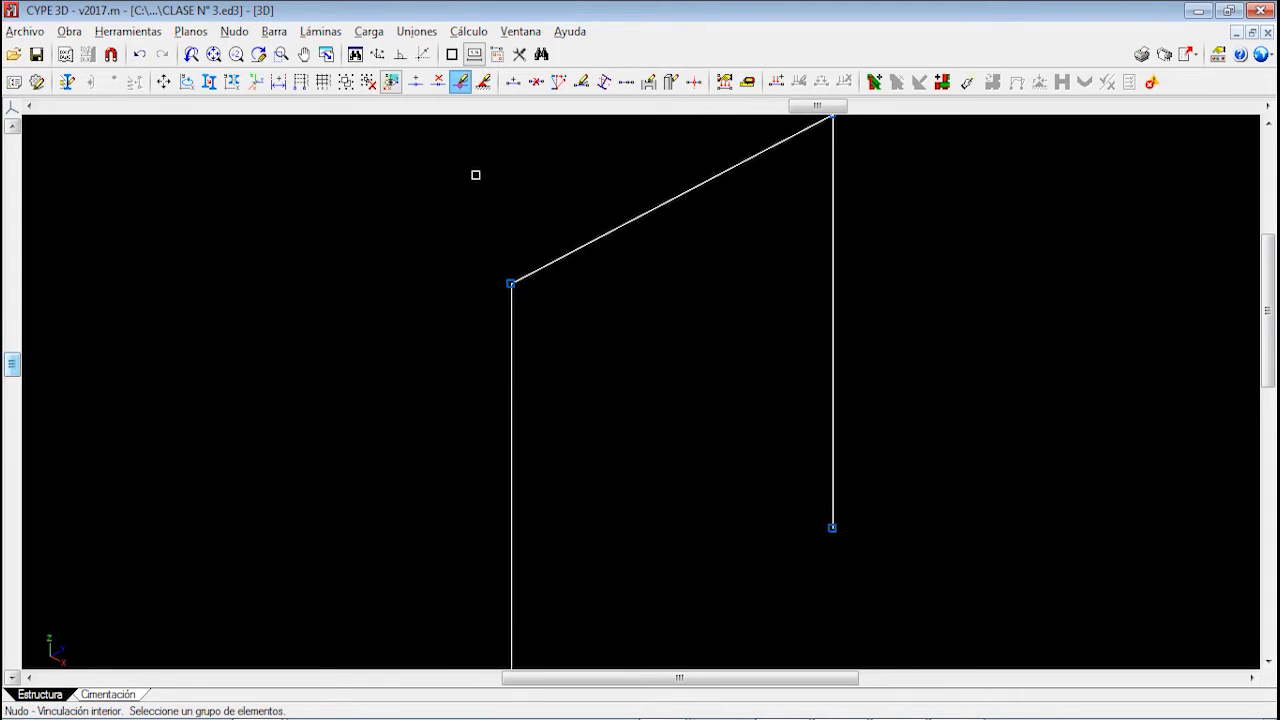
{"action": "left_click", "coordinate": [237, 31]}
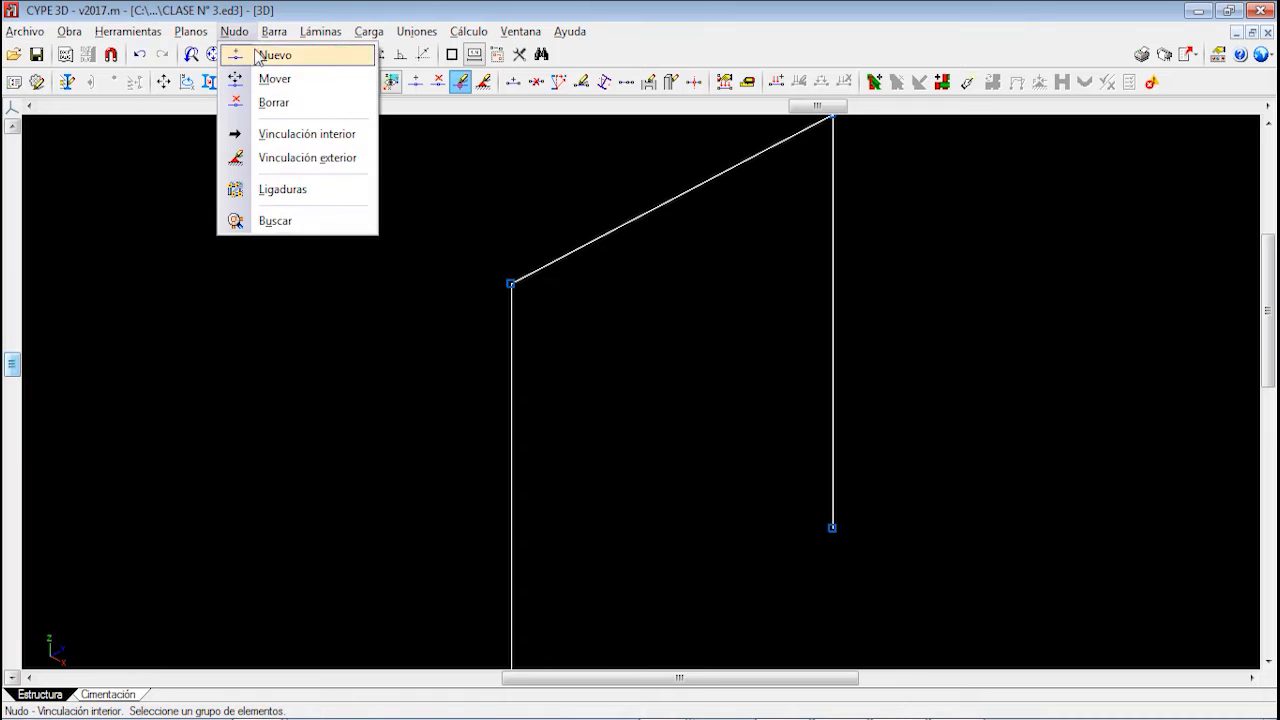
{"action": "left_click", "coordinate": [315, 160]}
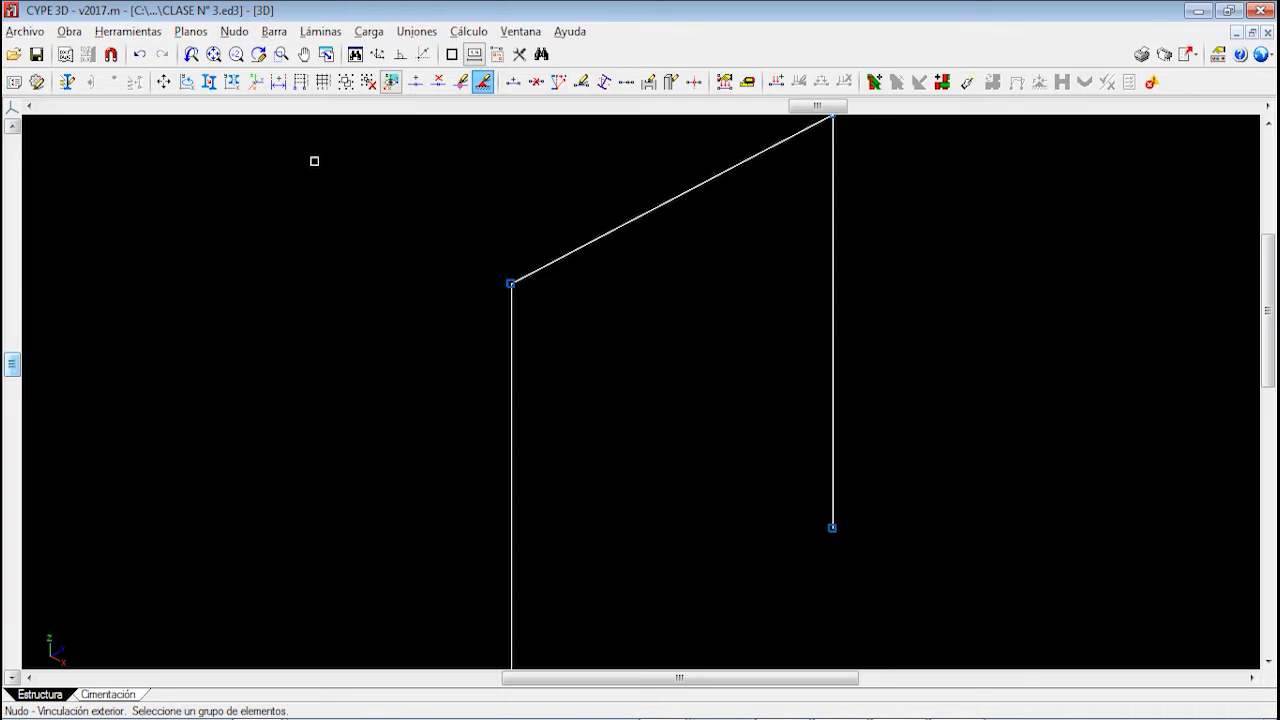
{"action": "scroll", "coordinate": [314, 161], "scroll_direction": "down", "scroll_amount": 1}
{"action": "middle_click_drag", "start_coordinate": [394, 296], "coordinate": [391, 204]}
{"action": "middle_click_drag", "start_coordinate": [508, 472], "coordinate": [494, 445]}
{"action": "middle_click_drag", "start_coordinate": [556, 284], "coordinate": [537, 382]}
{"action": "middle_click_drag", "start_coordinate": [532, 497], "coordinate": [515, 423]}
{"action": "left_click", "coordinate": [437, 537]}
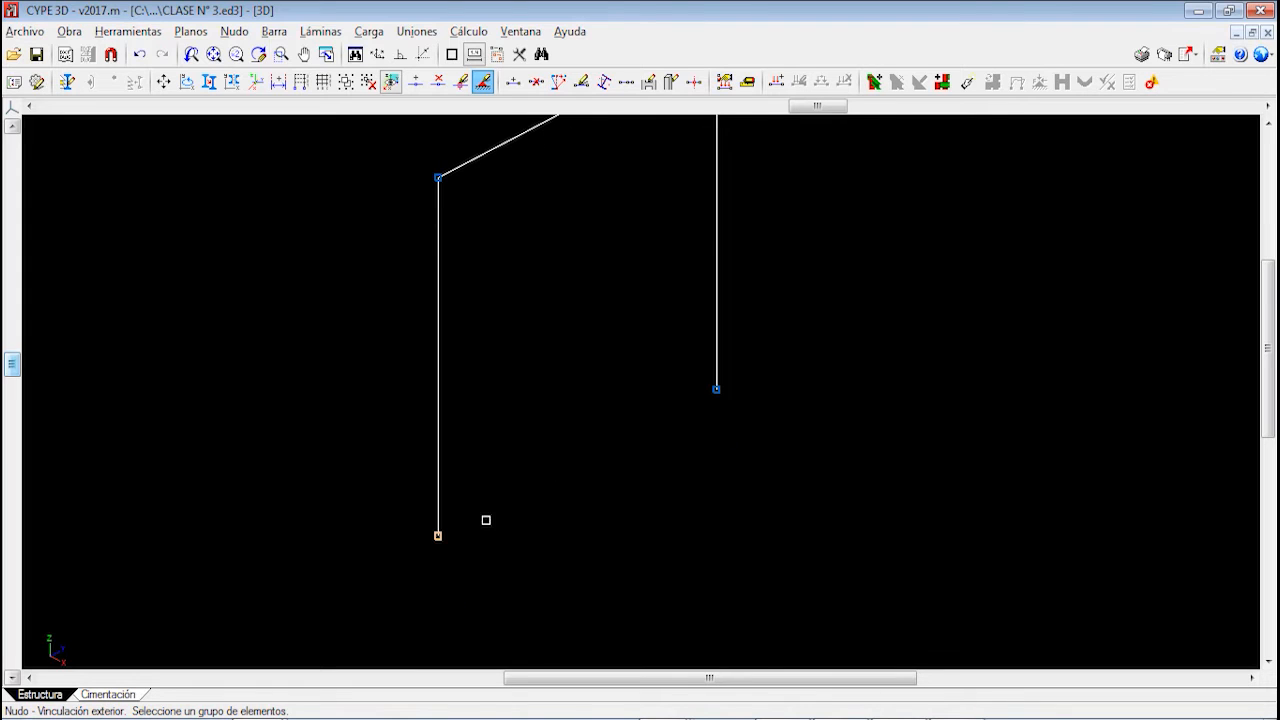
{"action": "right_click", "coordinate": [507, 442]}
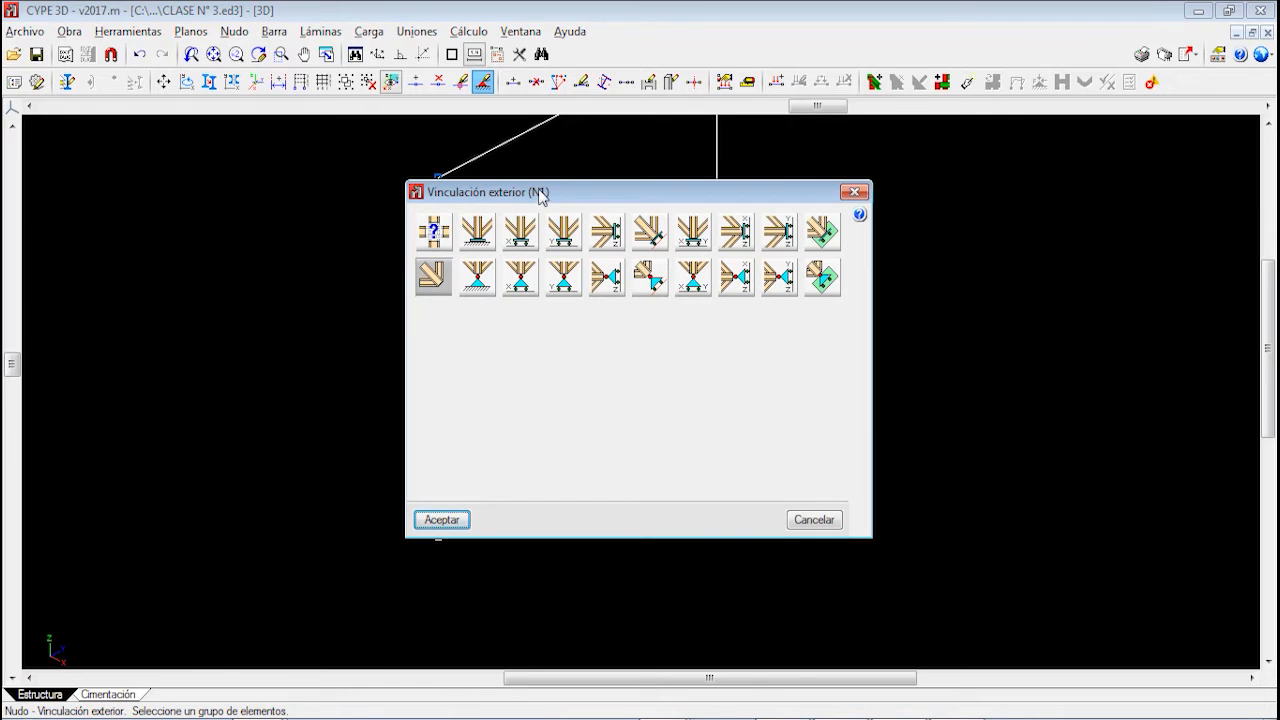
Choose the generic exterior fixity for N1 and try the displacement modes, including Dx as Fijo, Elástico and Libre
{"action": "left_click", "coordinate": [432, 234]}
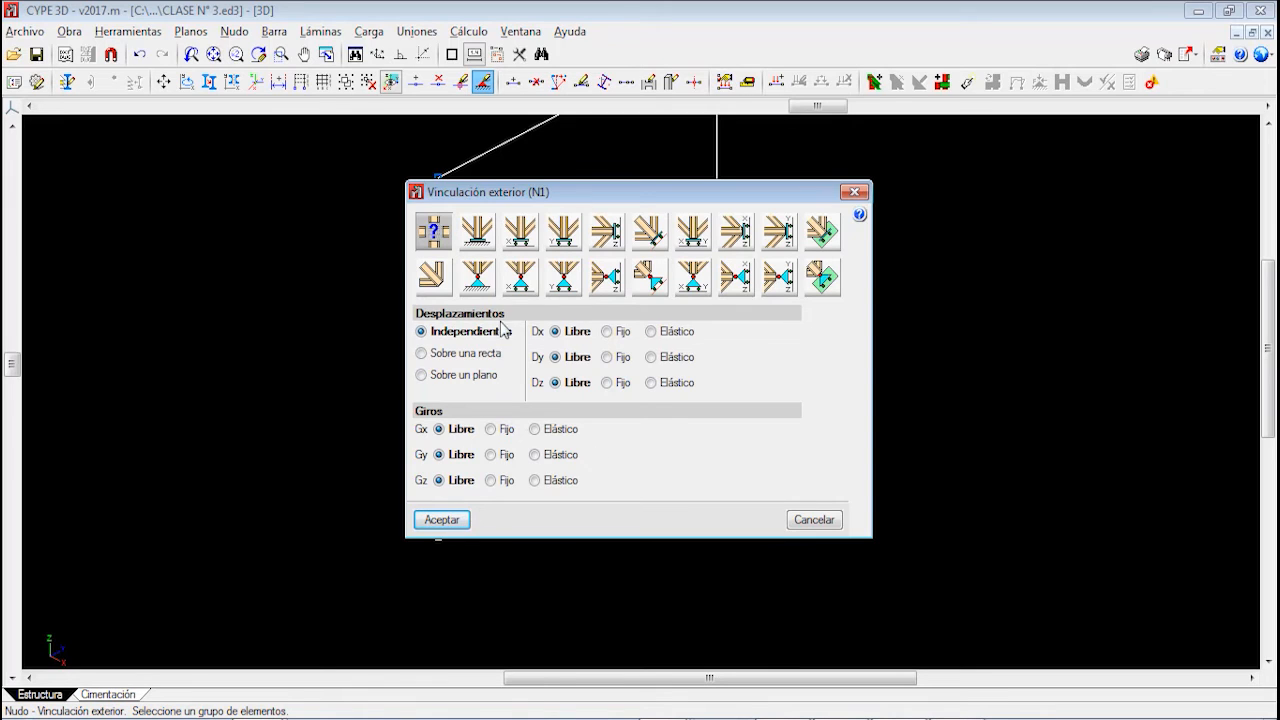
{"action": "left_click", "coordinate": [464, 355]}
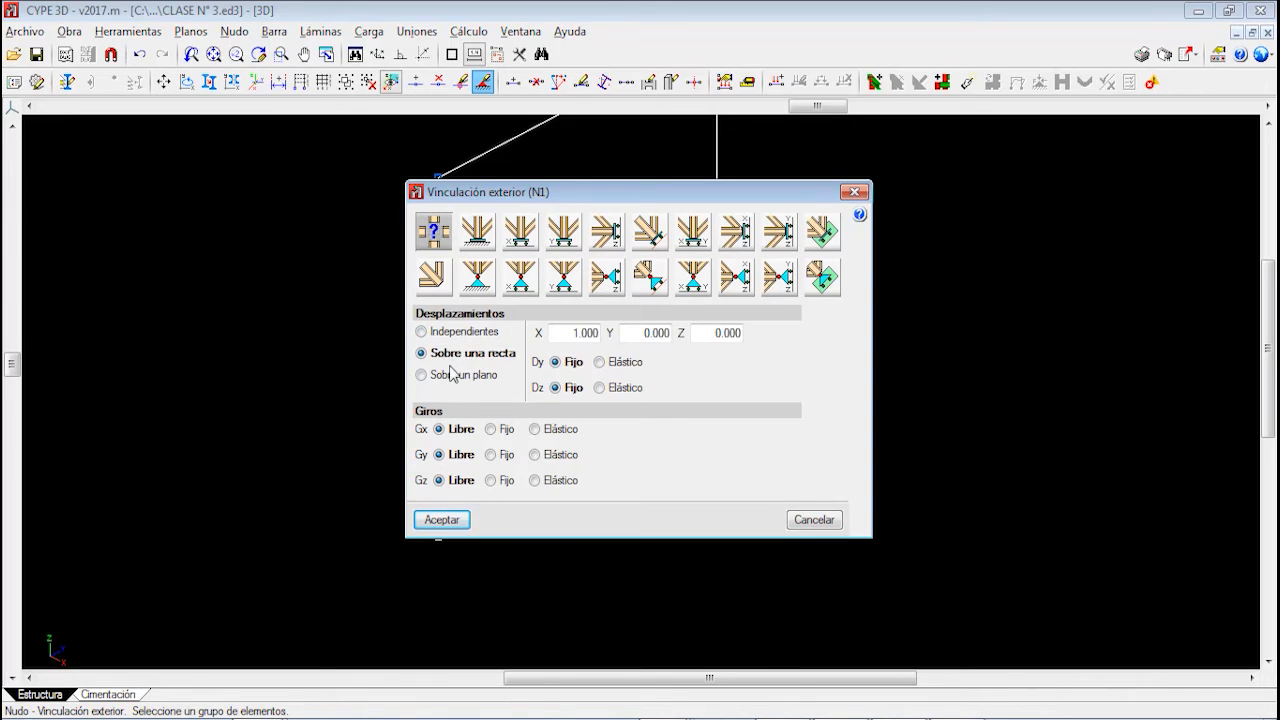
{"action": "left_click", "coordinate": [450, 376]}
{"action": "left_click", "coordinate": [446, 332]}
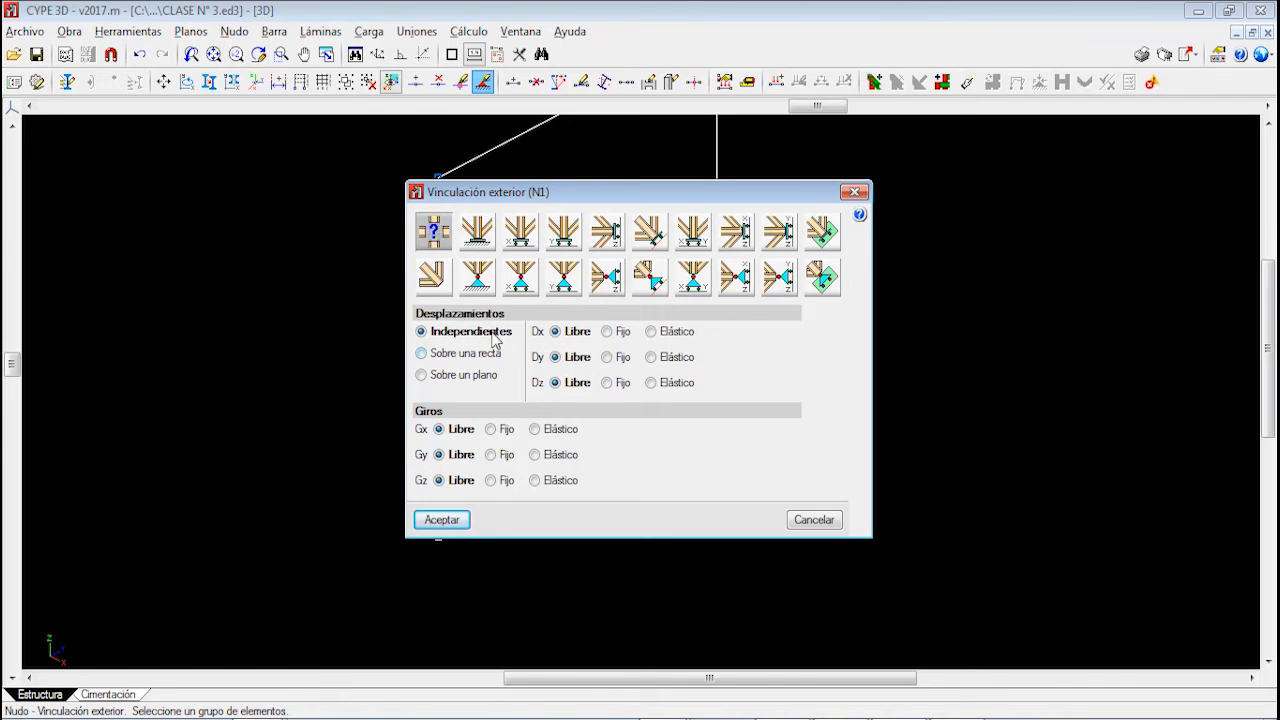
{"action": "left_click", "coordinate": [607, 331]}
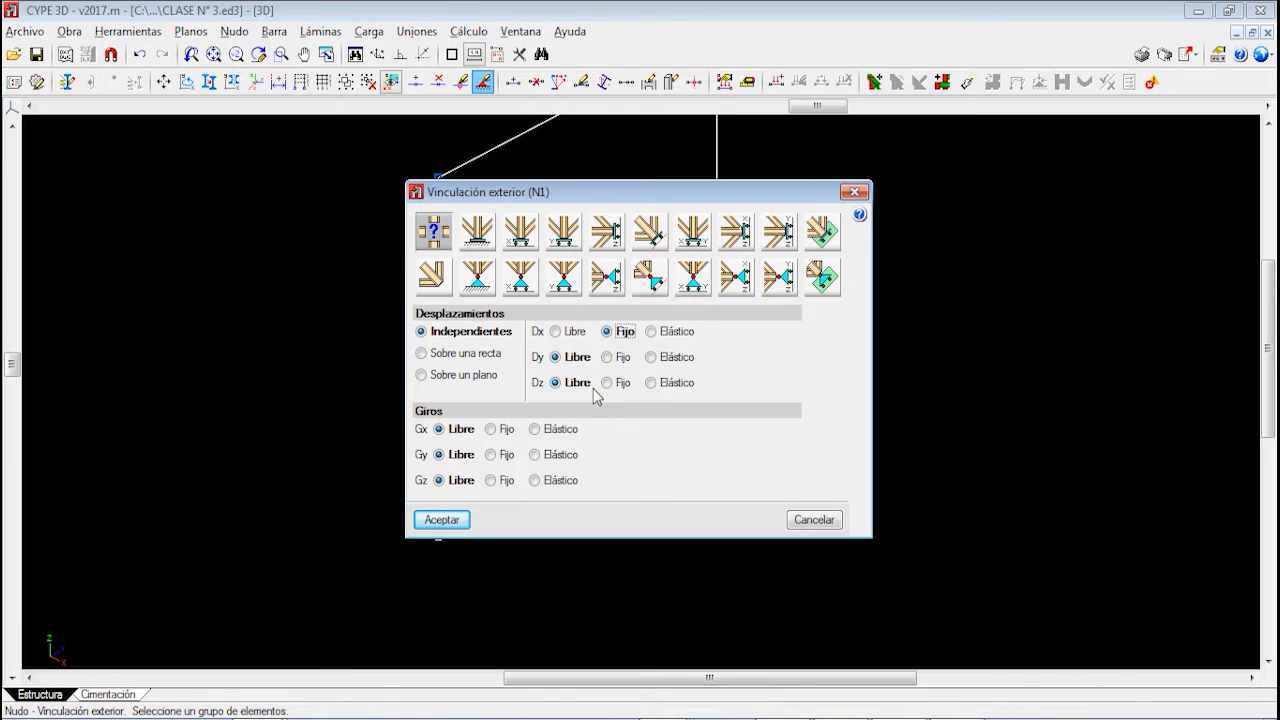
{"action": "left_click", "coordinate": [652, 332]}
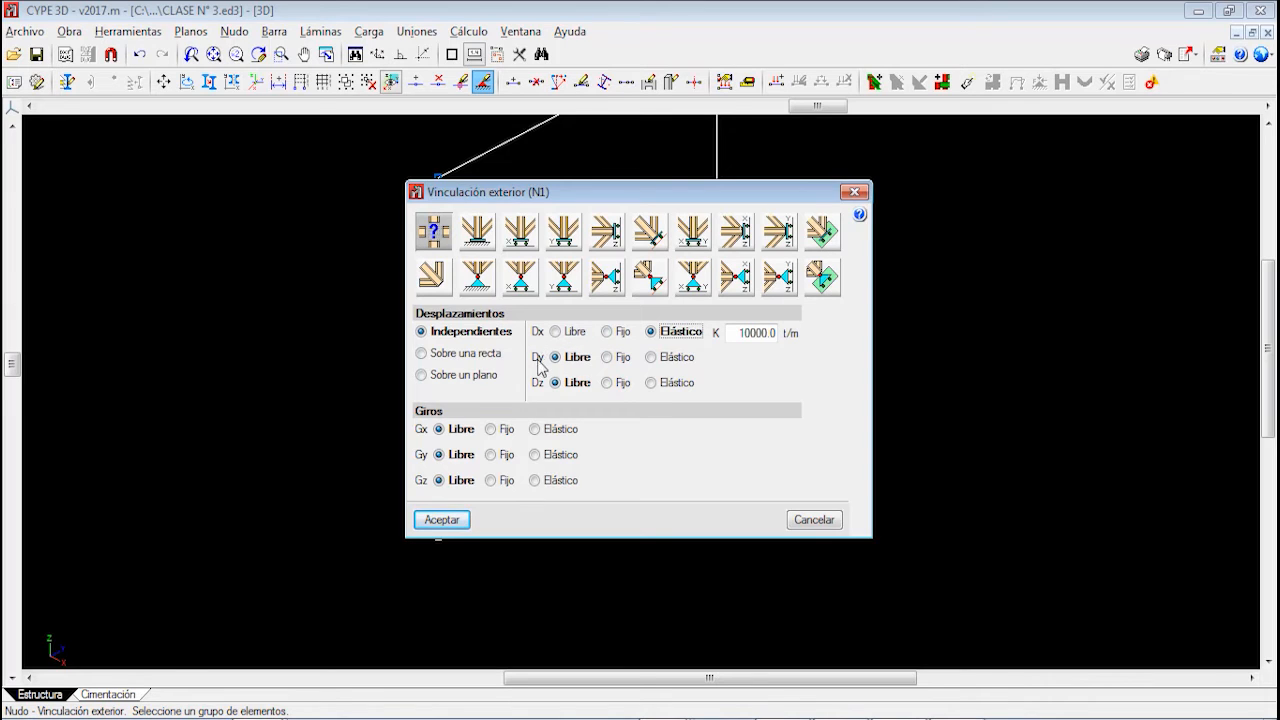
{"action": "left_click", "coordinate": [575, 332]}
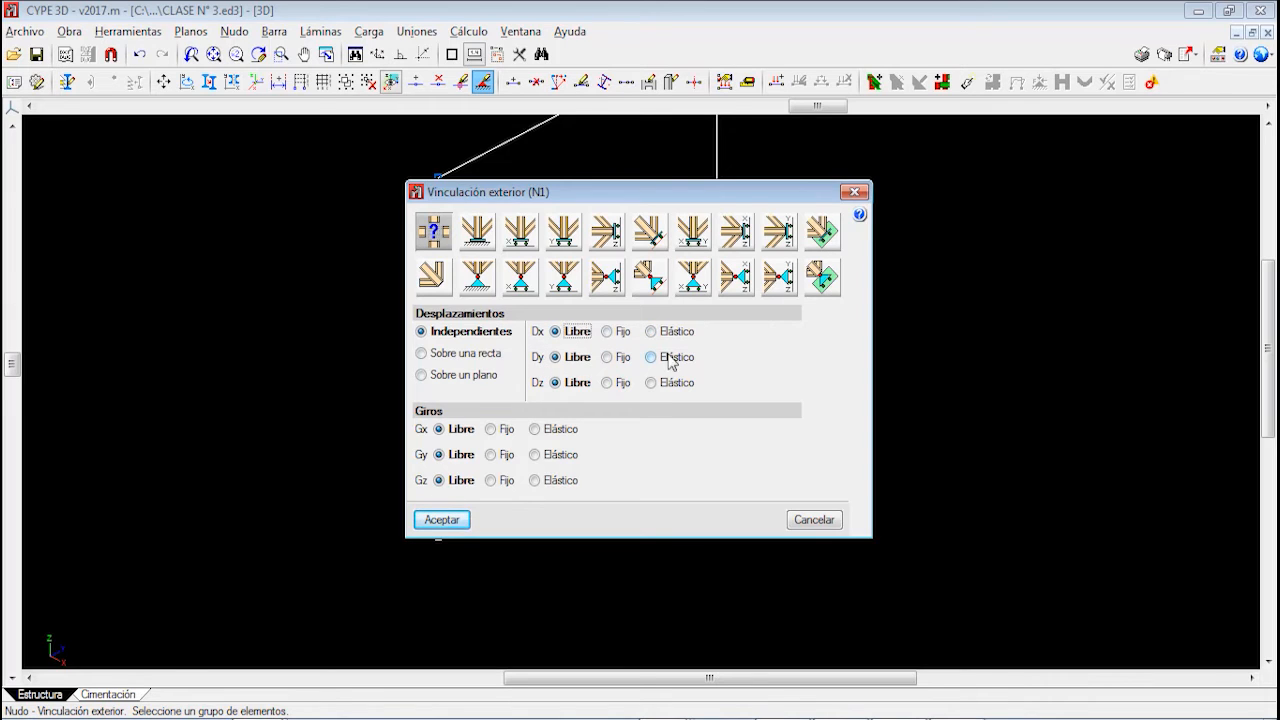
Try N1's displacements along a line (Sobre una recta) and on a plane (Sobre un plano), switching Dz between Elástico and Fijo
{"action": "left_click", "coordinate": [470, 355]}
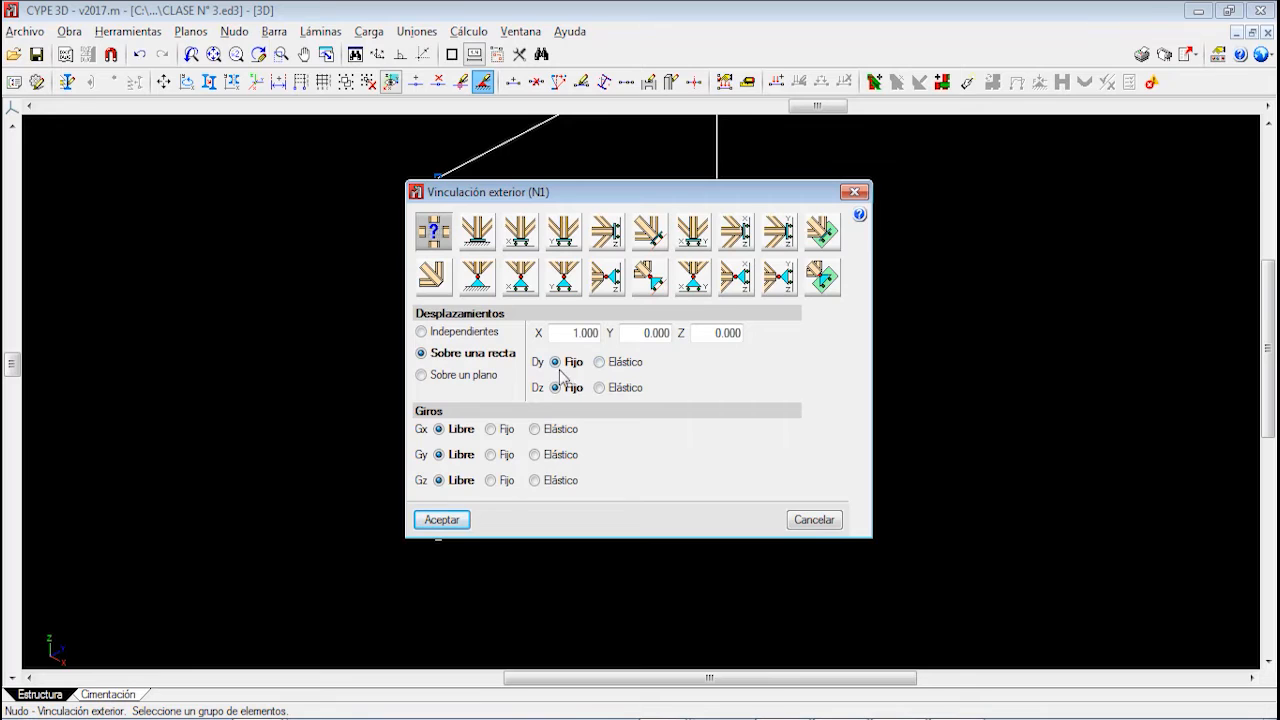
{"action": "mouse_move", "coordinate": [601, 365]}
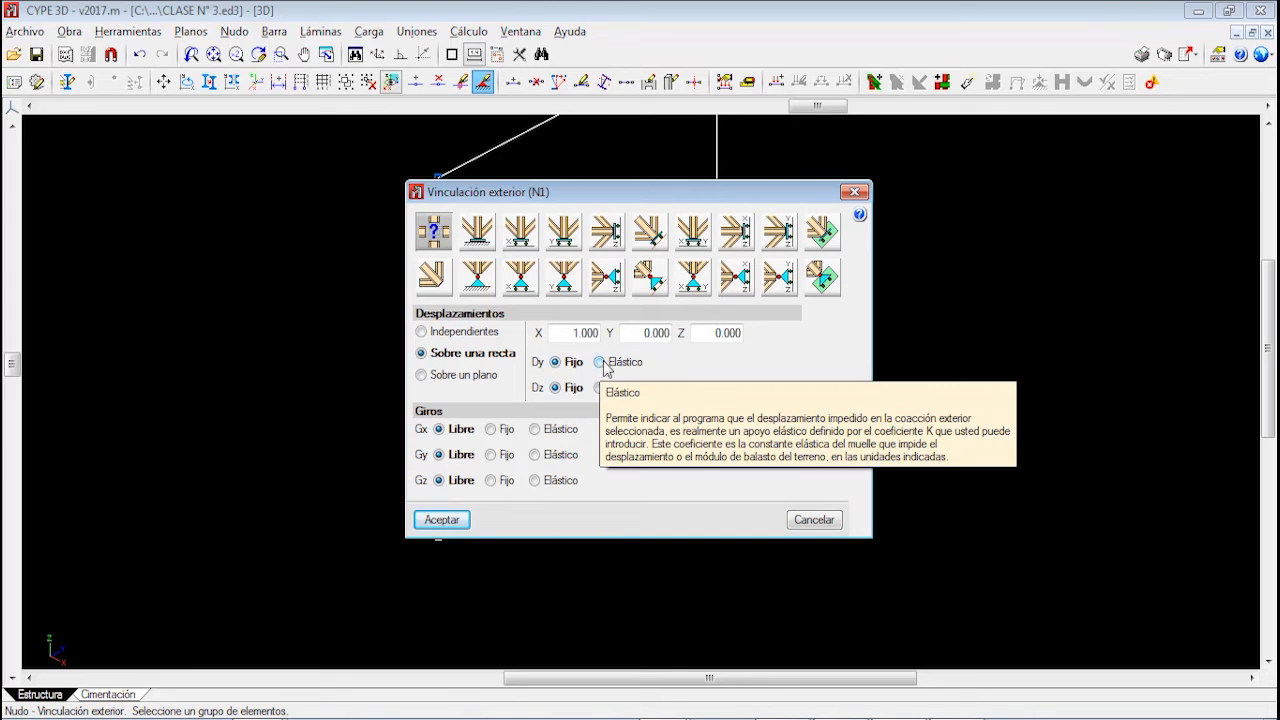
{"action": "left_click_drag", "start_coordinate": [571, 333], "coordinate": [702, 331]}
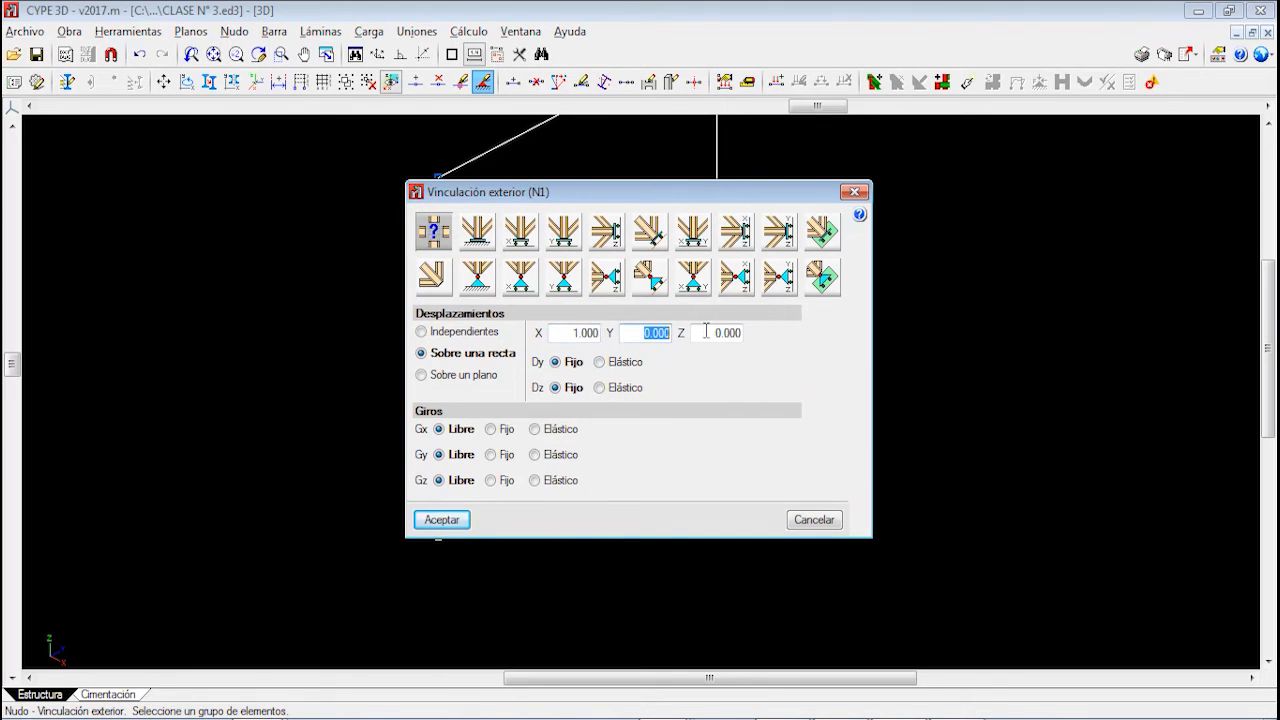
{"action": "left_click", "coordinate": [434, 380]}
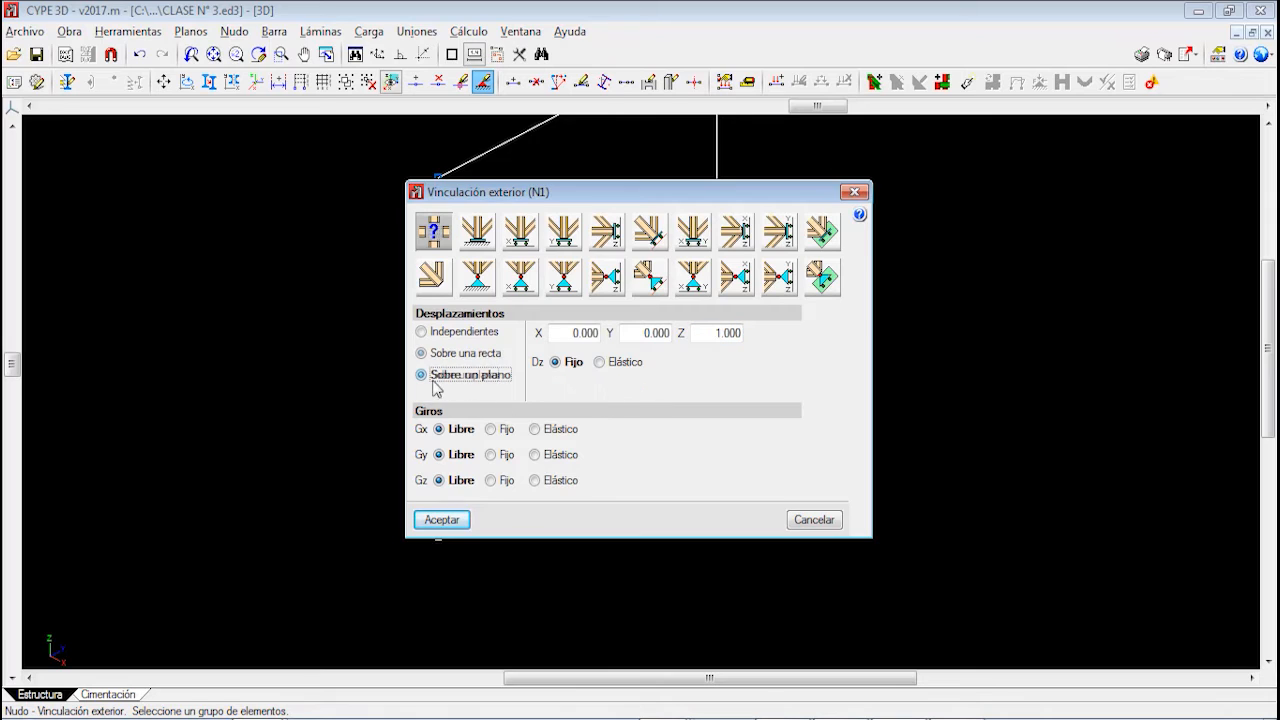
{"action": "left_click_drag", "start_coordinate": [580, 335], "coordinate": [729, 335]}
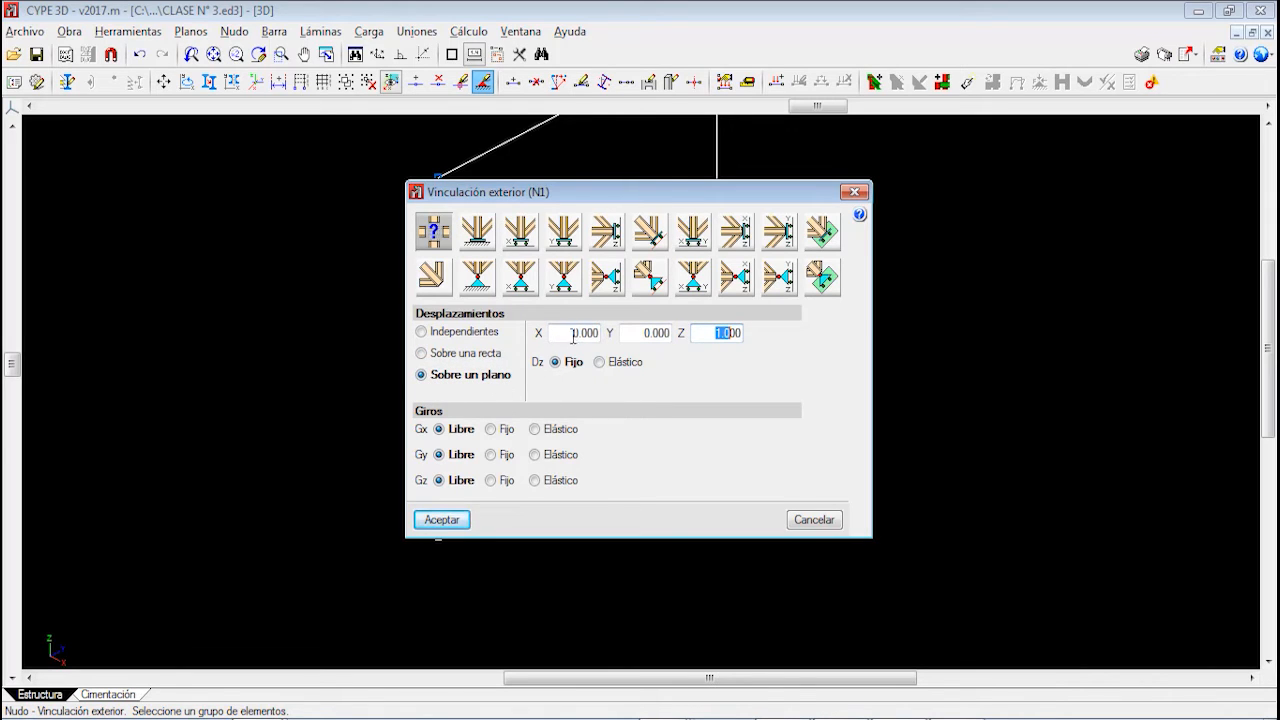
{"action": "left_click", "coordinate": [599, 363]}
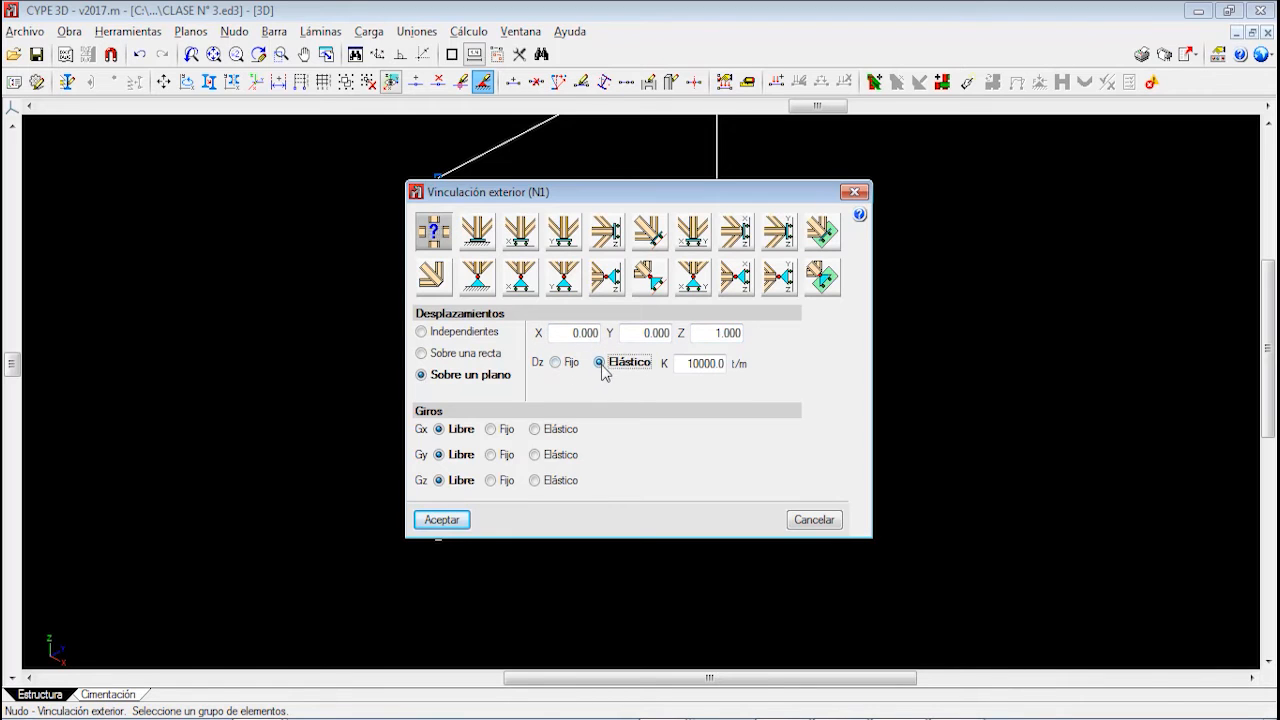
{"action": "left_click", "coordinate": [556, 363]}
{"action": "left_click", "coordinate": [599, 363]}
{"action": "left_click", "coordinate": [557, 363]}
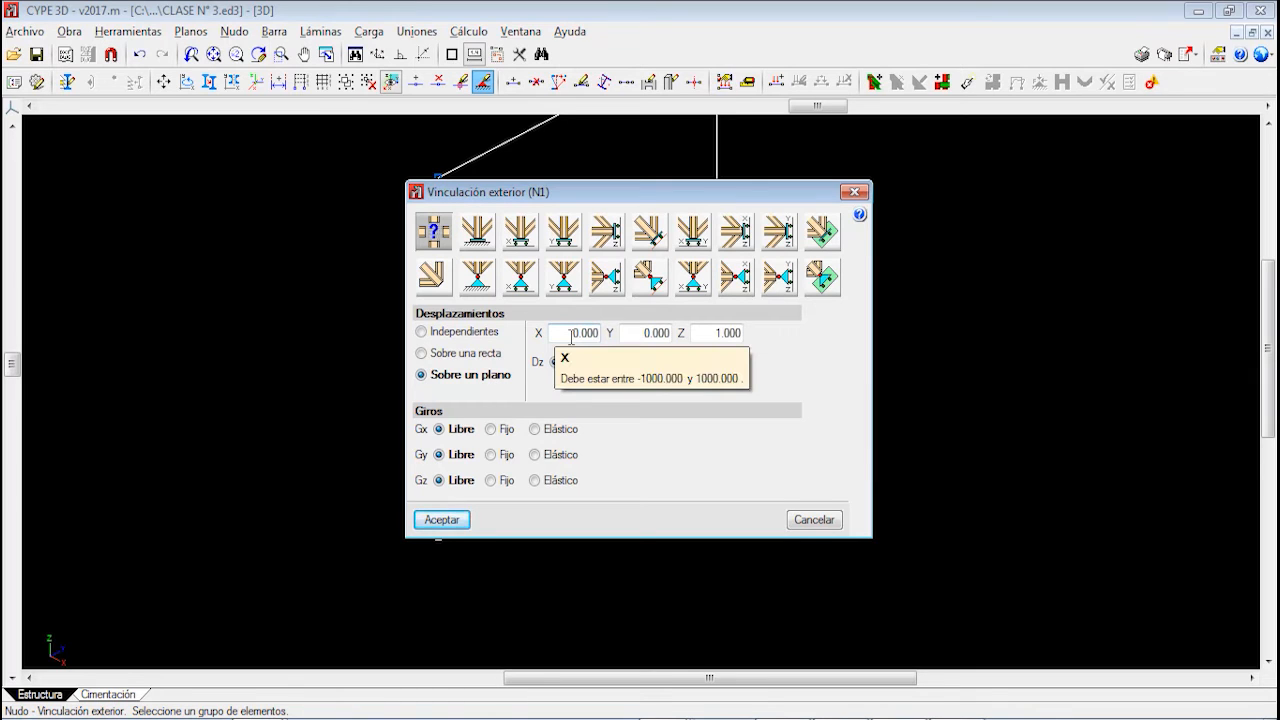
Return N1's displacements to Independientes and try the Gx rotation as Fijo and Elástico before restoring Libre
{"action": "left_click", "coordinate": [440, 334]}
{"action": "left_click", "coordinate": [438, 354]}
{"action": "left_click", "coordinate": [437, 374]}
{"action": "left_click", "coordinate": [437, 334]}
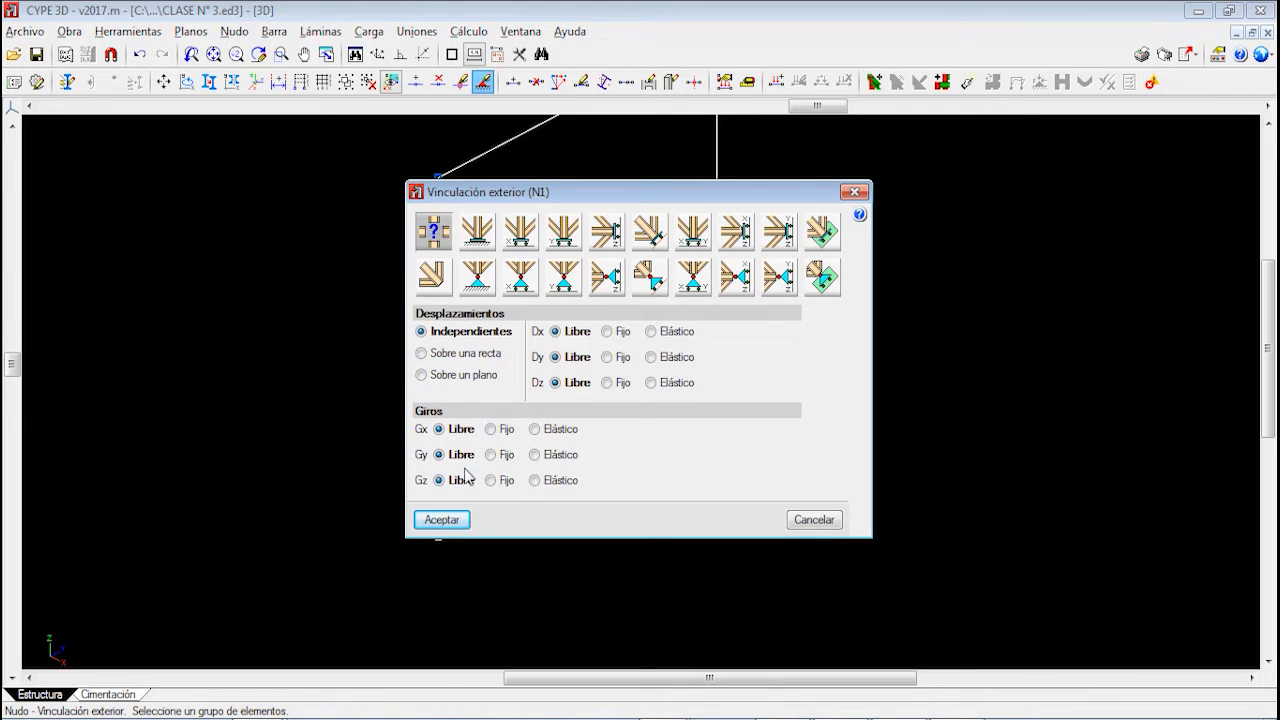
{"action": "left_click", "coordinate": [490, 429]}
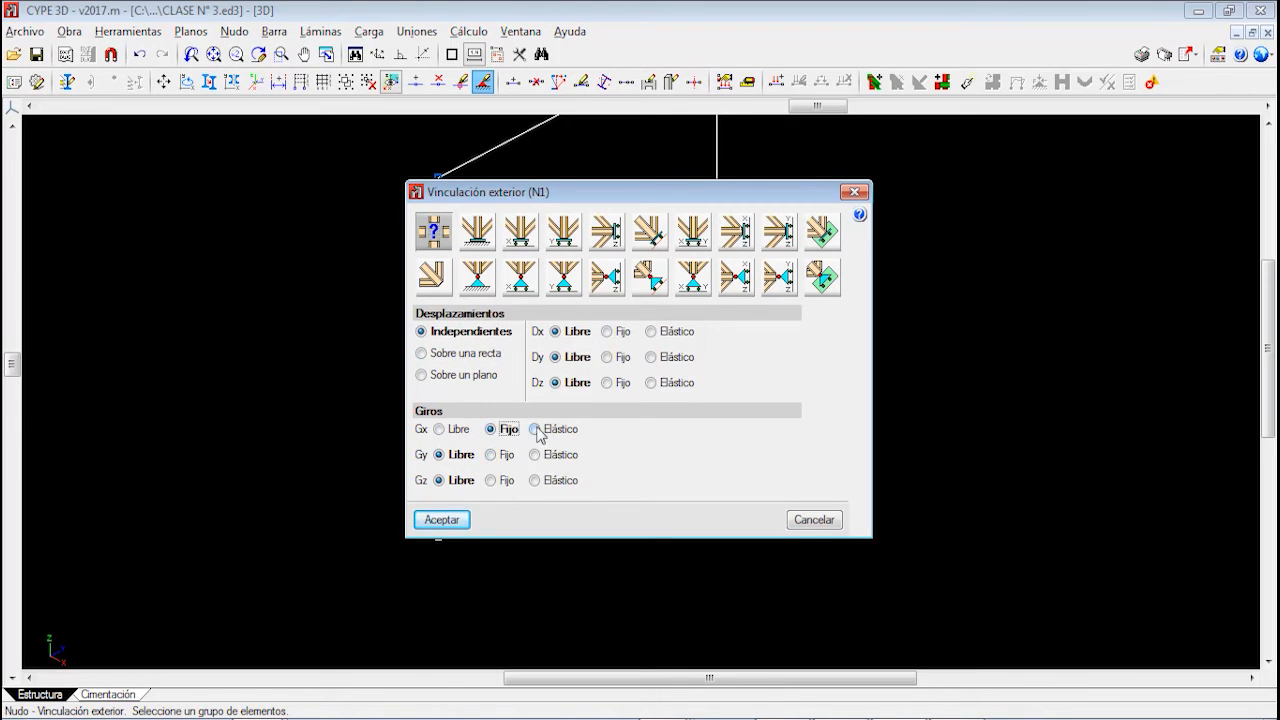
{"action": "left_click", "coordinate": [536, 429]}
{"action": "left_click", "coordinate": [490, 429]}
{"action": "left_click", "coordinate": [439, 429]}
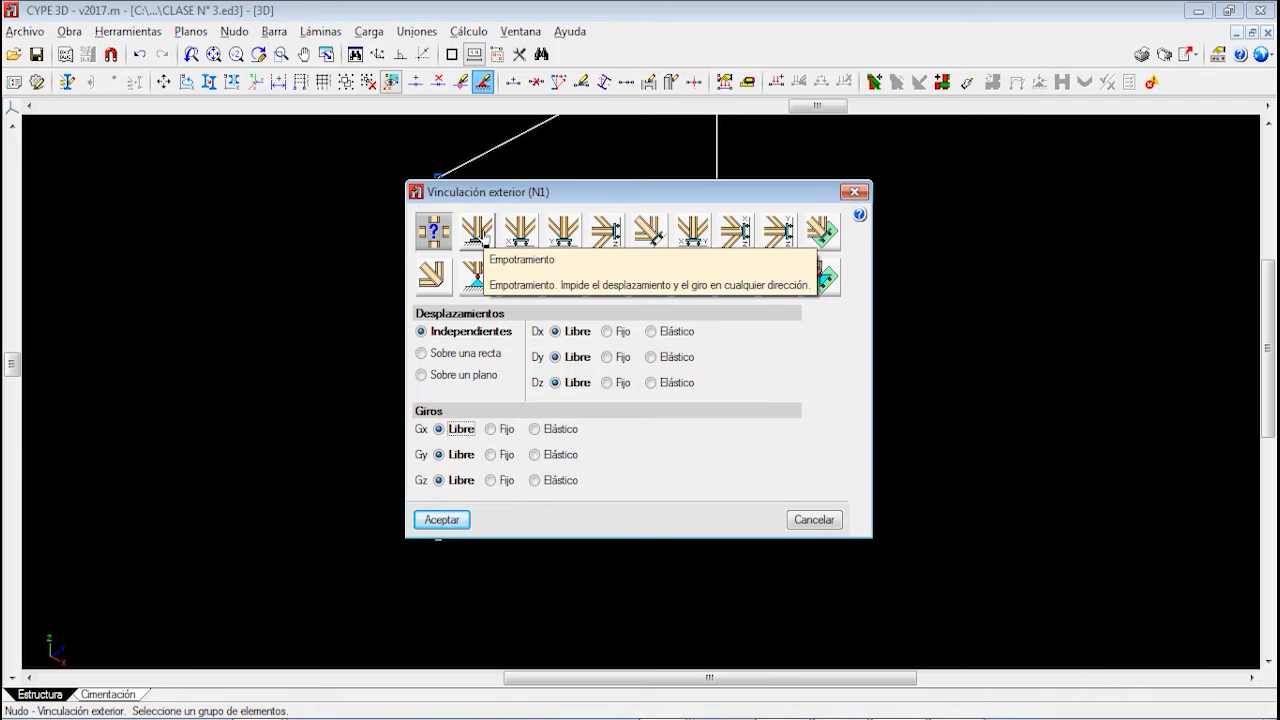
Choose Empotramiento for N1 and try Dx, Dy and Dz as Elástico before restoring all three to Fijo
{"action": "left_click", "coordinate": [478, 234]}
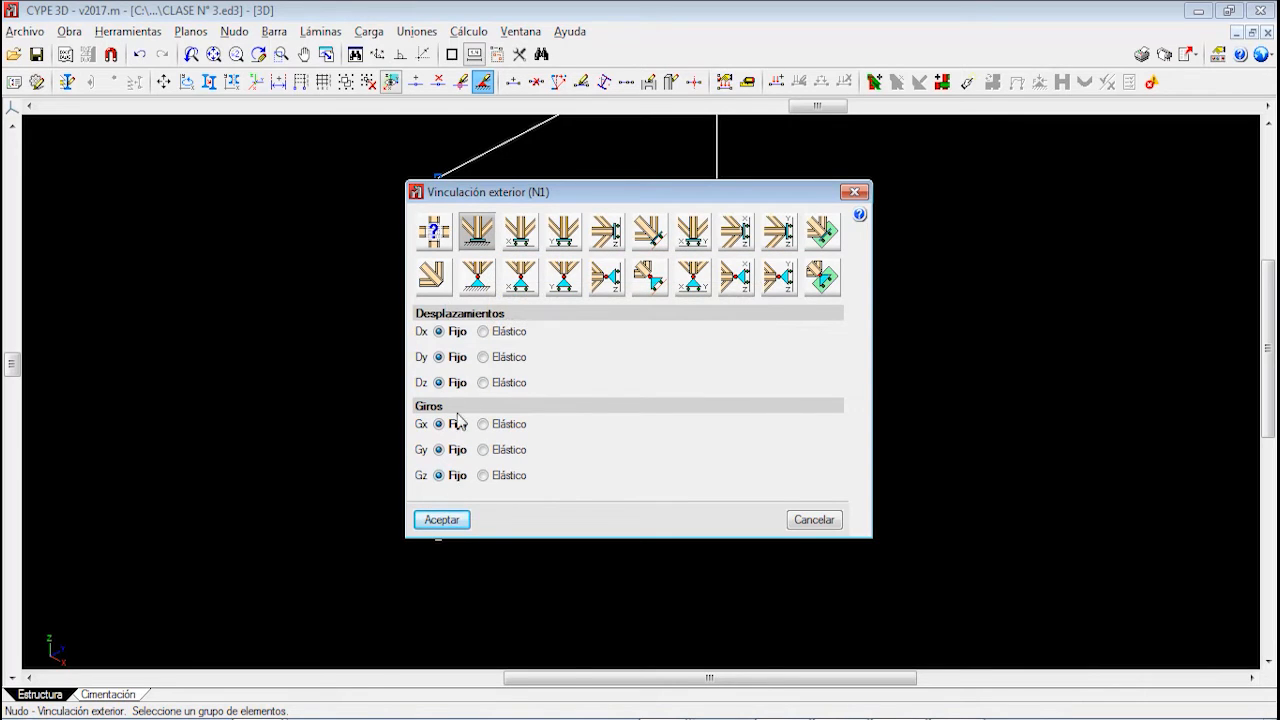
{"action": "left_click", "coordinate": [486, 331]}
{"action": "left_click", "coordinate": [486, 357]}
{"action": "left_click", "coordinate": [486, 382]}
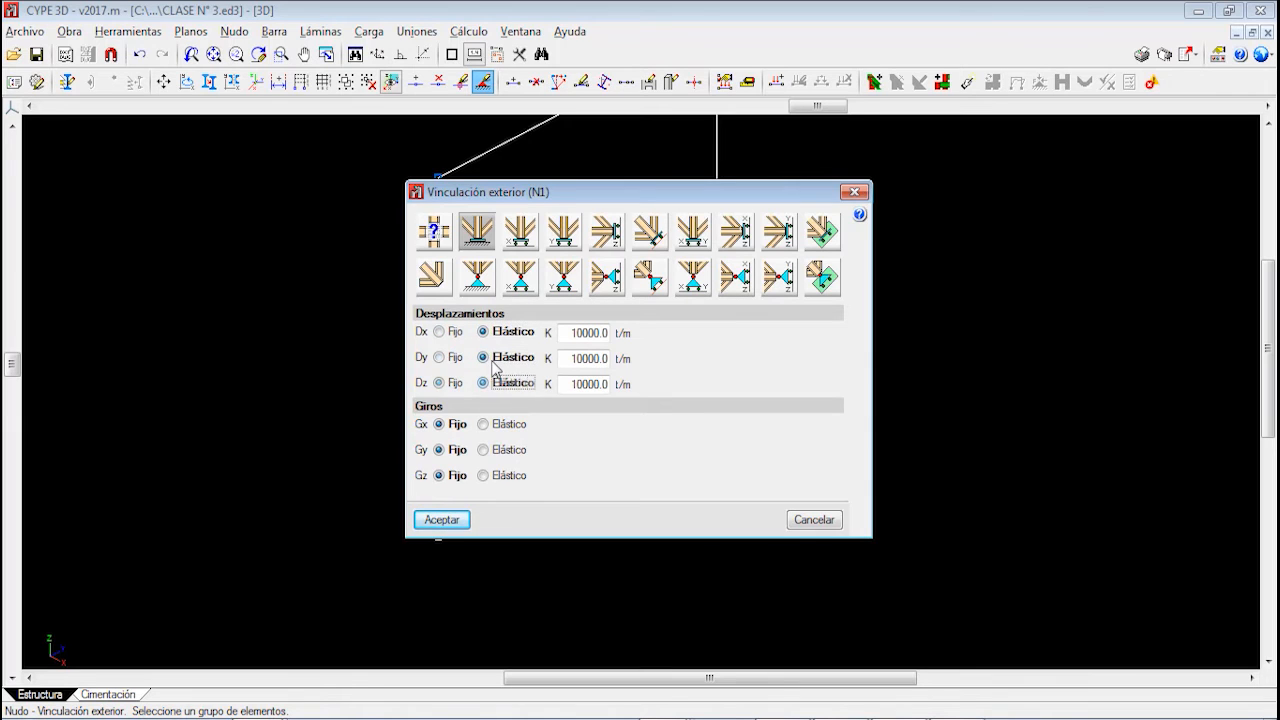
{"action": "left_click", "coordinate": [447, 357]}
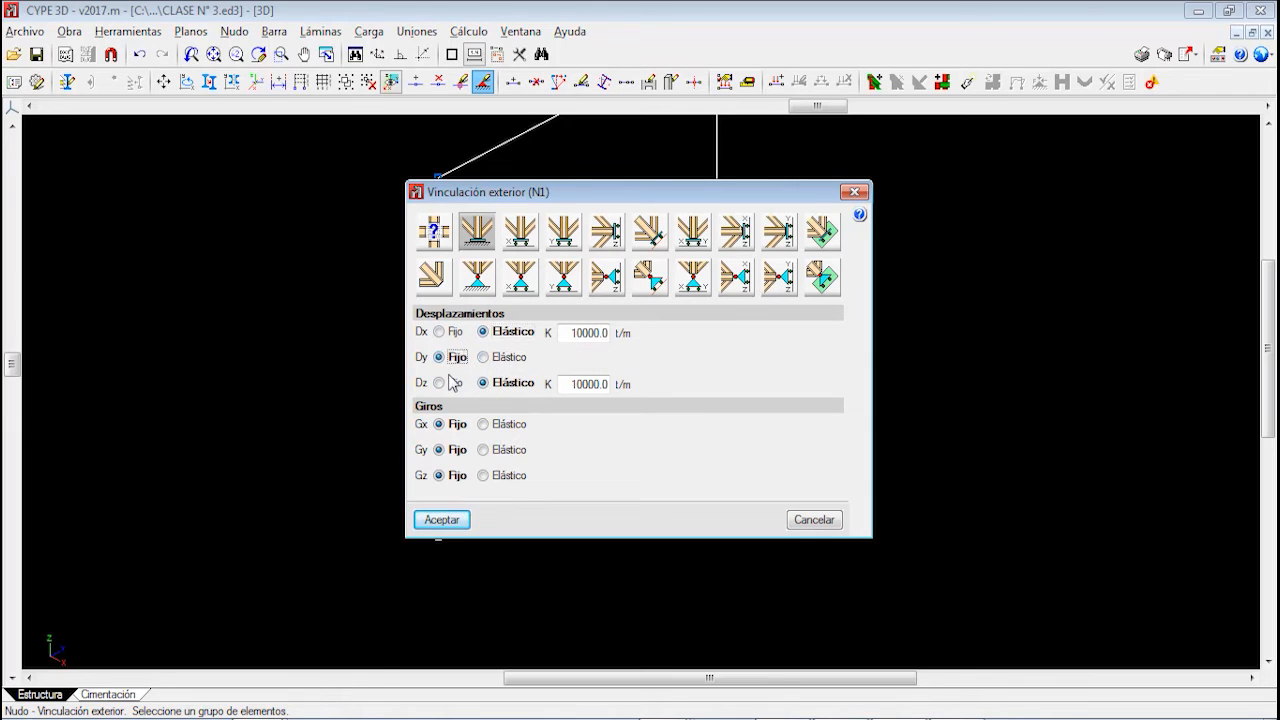
{"action": "left_click", "coordinate": [453, 332]}
{"action": "left_click", "coordinate": [449, 382]}
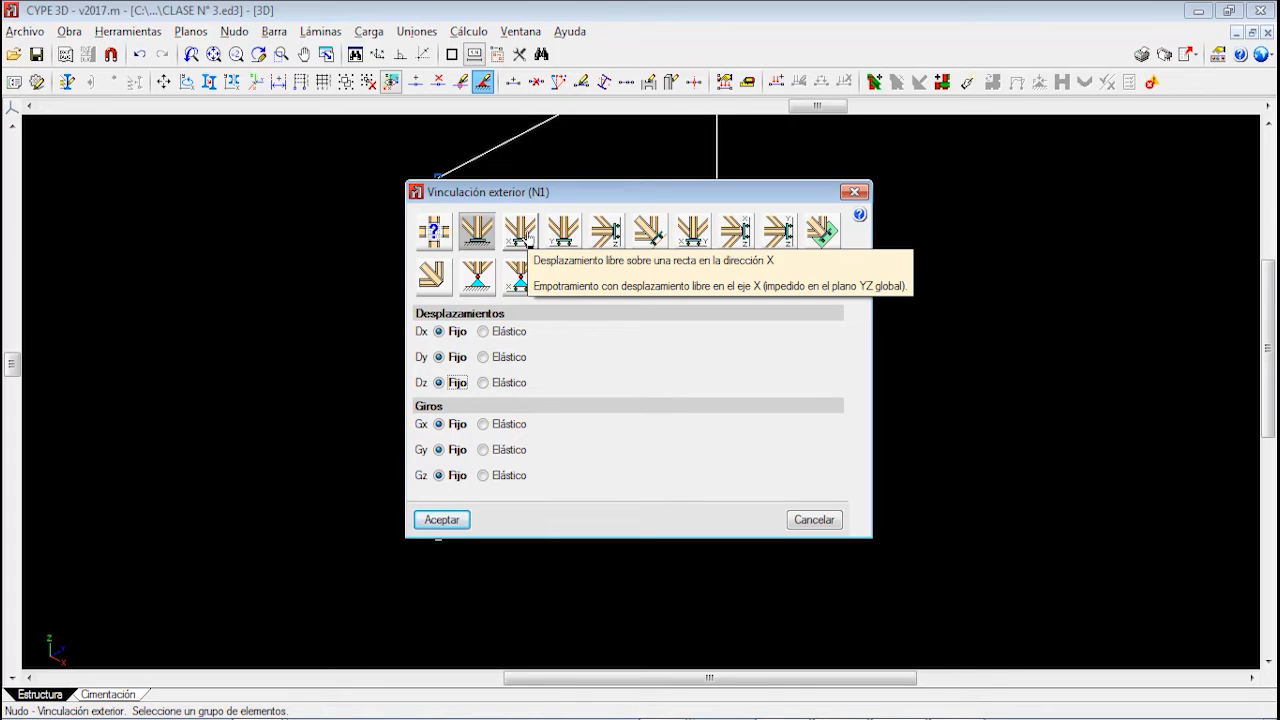
Try the fixed supports with free displacement along X, Y and Z on N1, and apply Empotramiento instead
{"action": "left_click", "coordinate": [521, 240]}
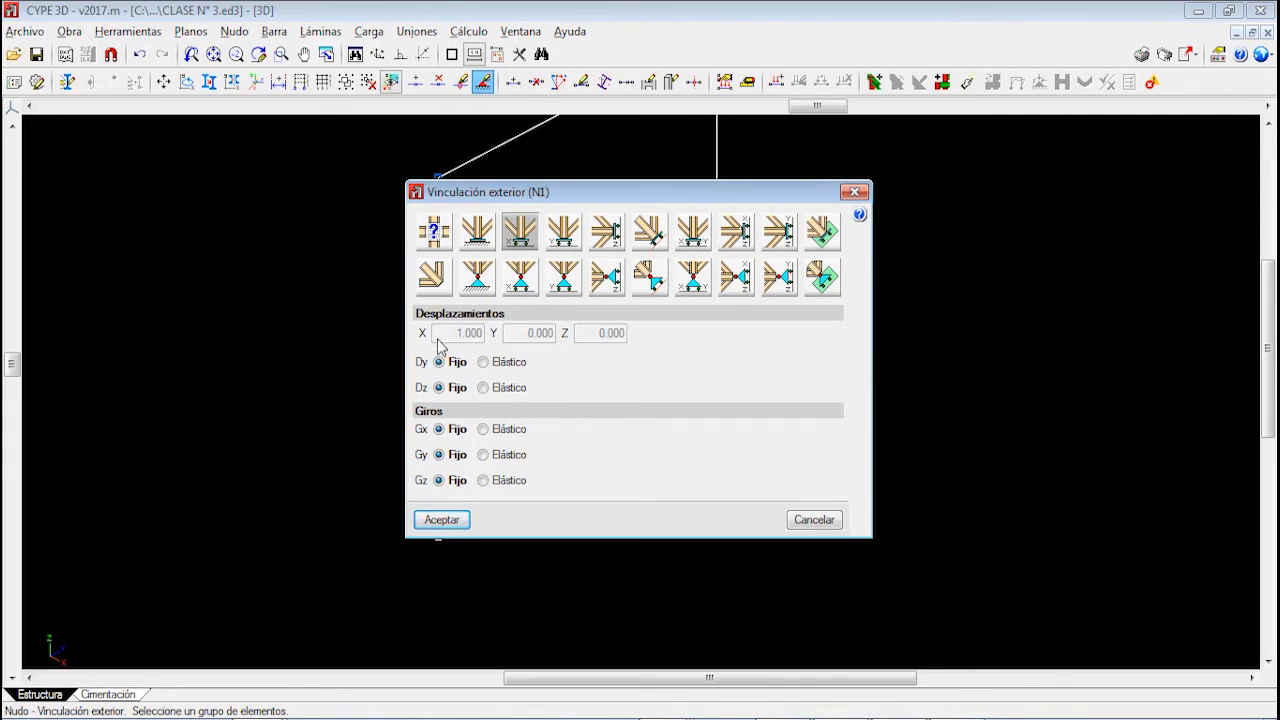
{"action": "left_click", "coordinate": [562, 238]}
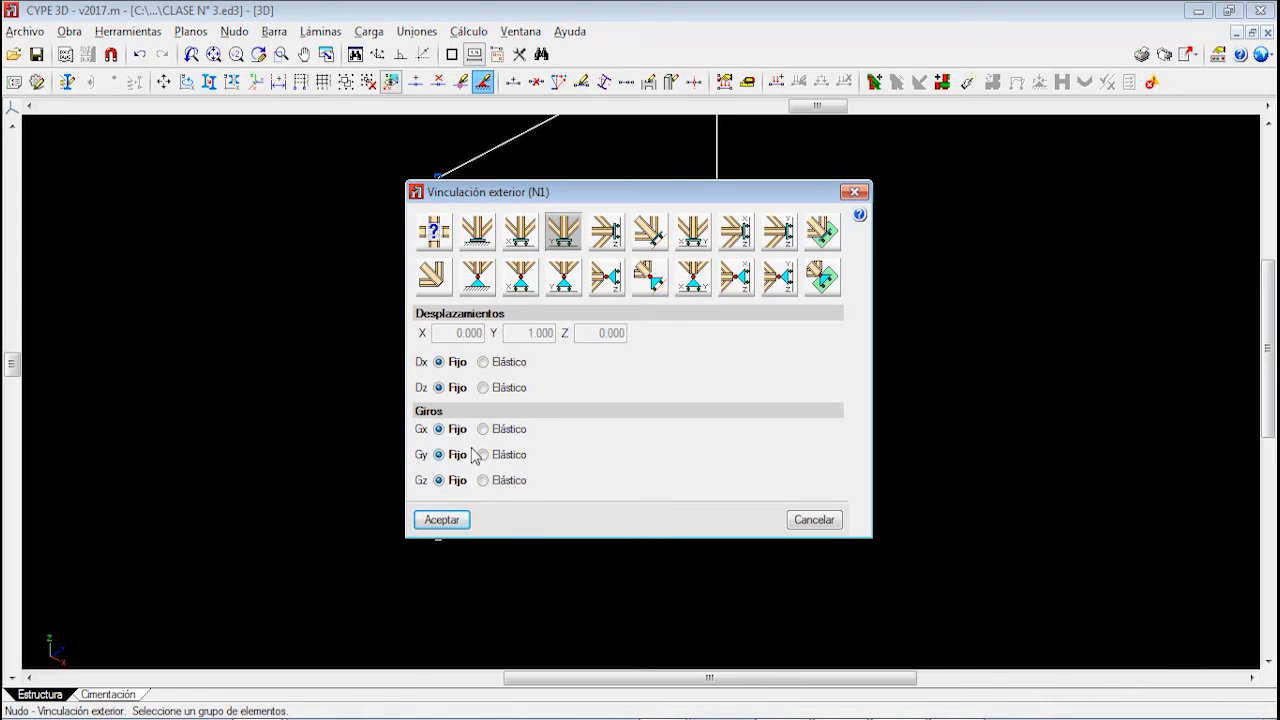
{"action": "left_click", "coordinate": [606, 240]}
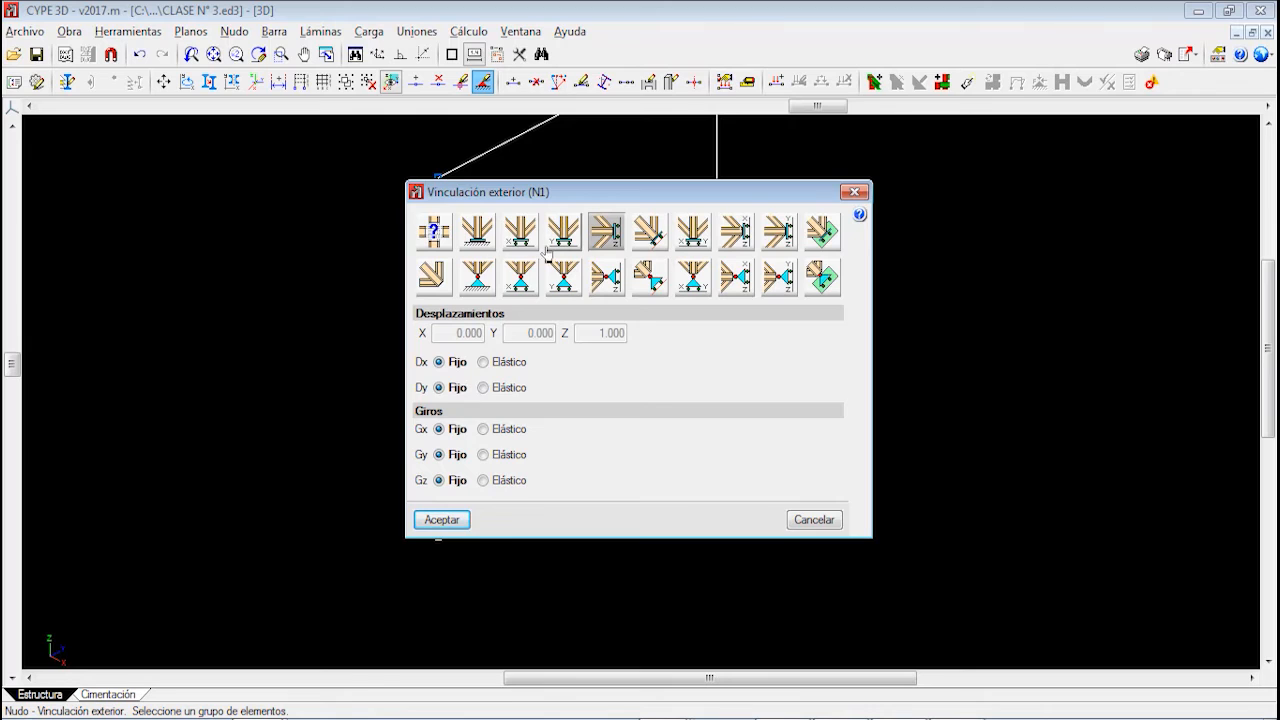
{"action": "left_click", "coordinate": [477, 233]}
{"action": "left_click", "coordinate": [441, 519]}
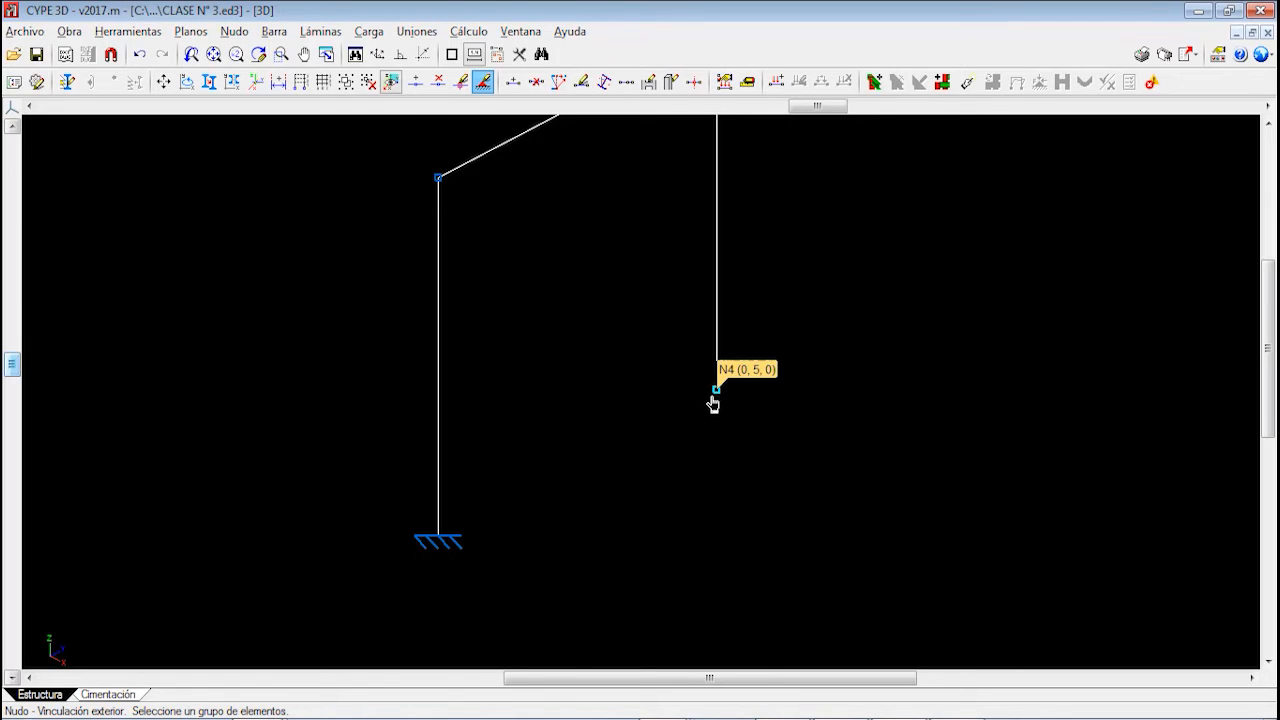
Assign node N4 at the second column's base the fixed support with free displacement along a line in the X direction
{"action": "left_click", "coordinate": [716, 400]}
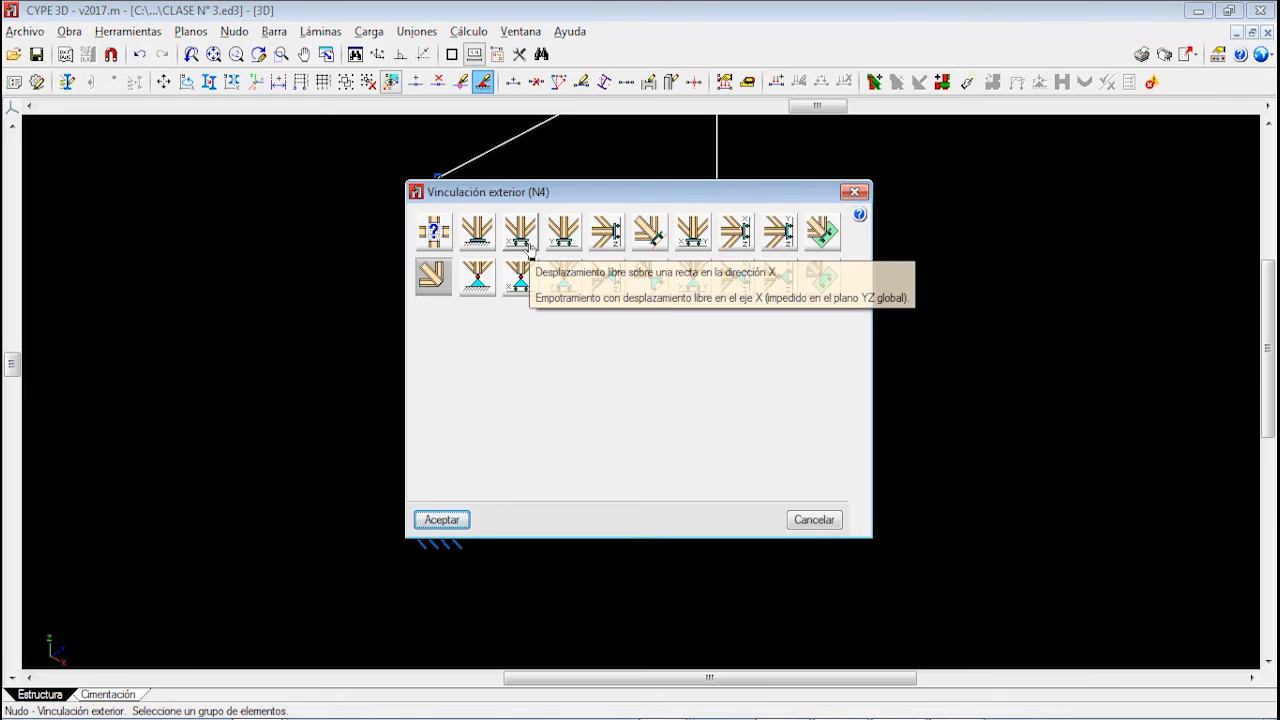
{"action": "left_click", "coordinate": [563, 231]}
{"action": "left_click", "coordinate": [441, 519]}
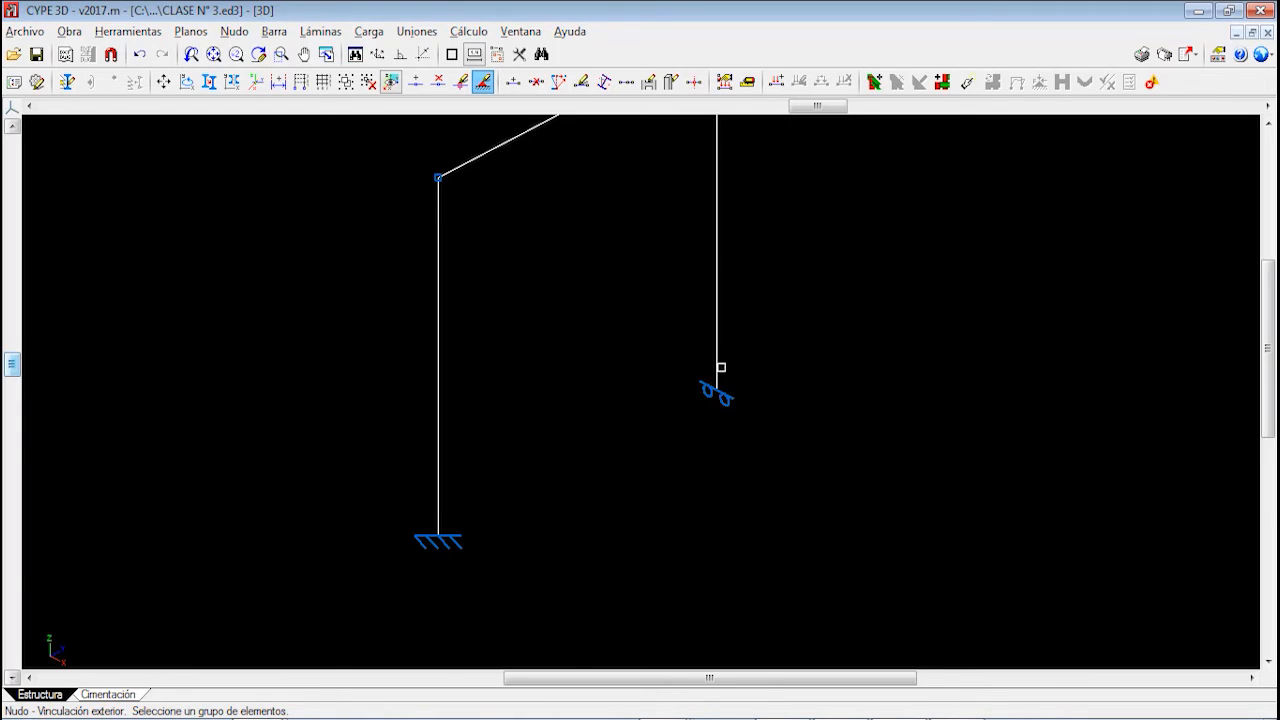
{"action": "scroll", "coordinate": [691, 374], "scroll_direction": "up", "scroll_amount": 3}
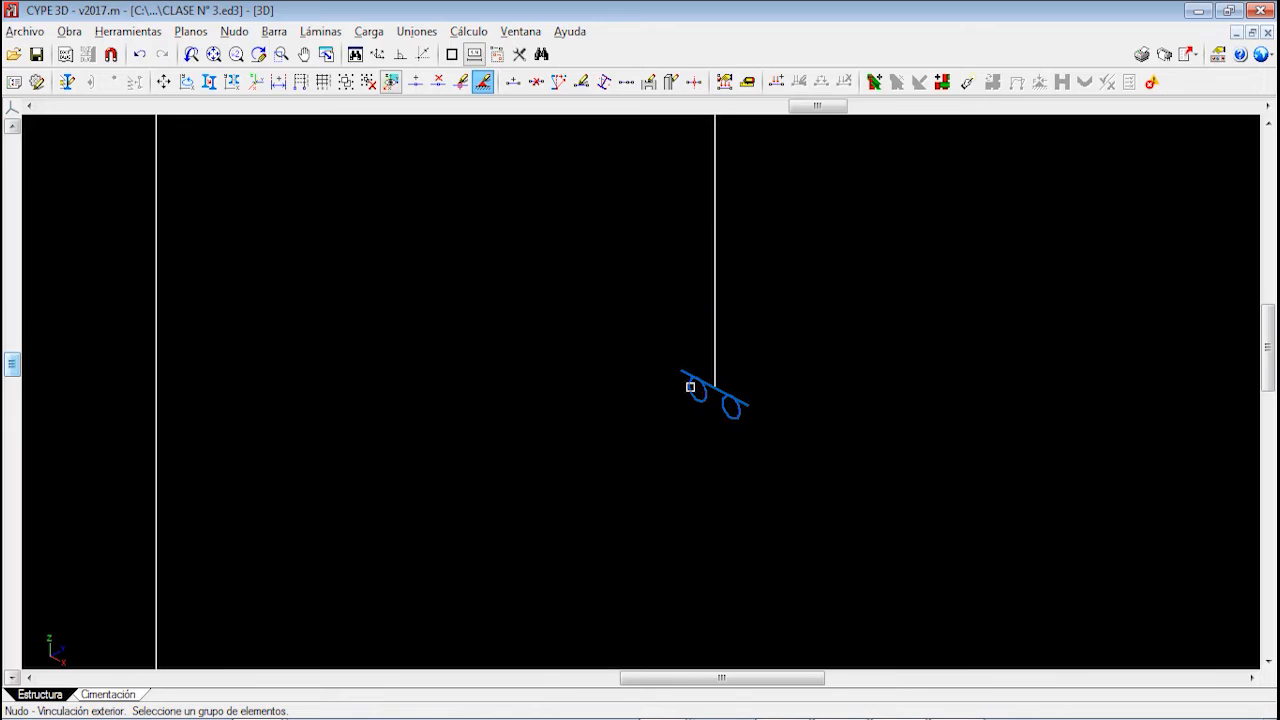
{"action": "scroll", "coordinate": [715, 402], "scroll_direction": "down", "scroll_amount": 5}
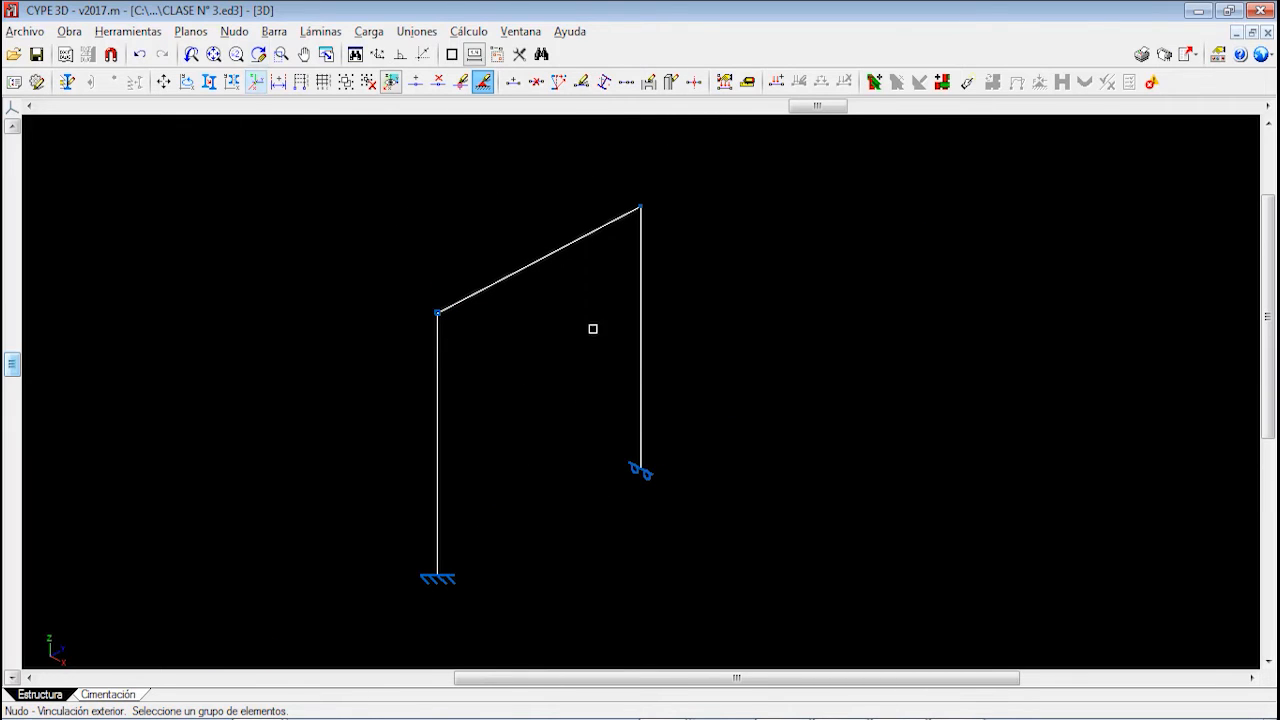
{"action": "scroll", "coordinate": [563, 469], "scroll_direction": "down", "scroll_amount": 2}
{"action": "scroll", "coordinate": [526, 457], "scroll_direction": "up", "scroll_amount": 3}
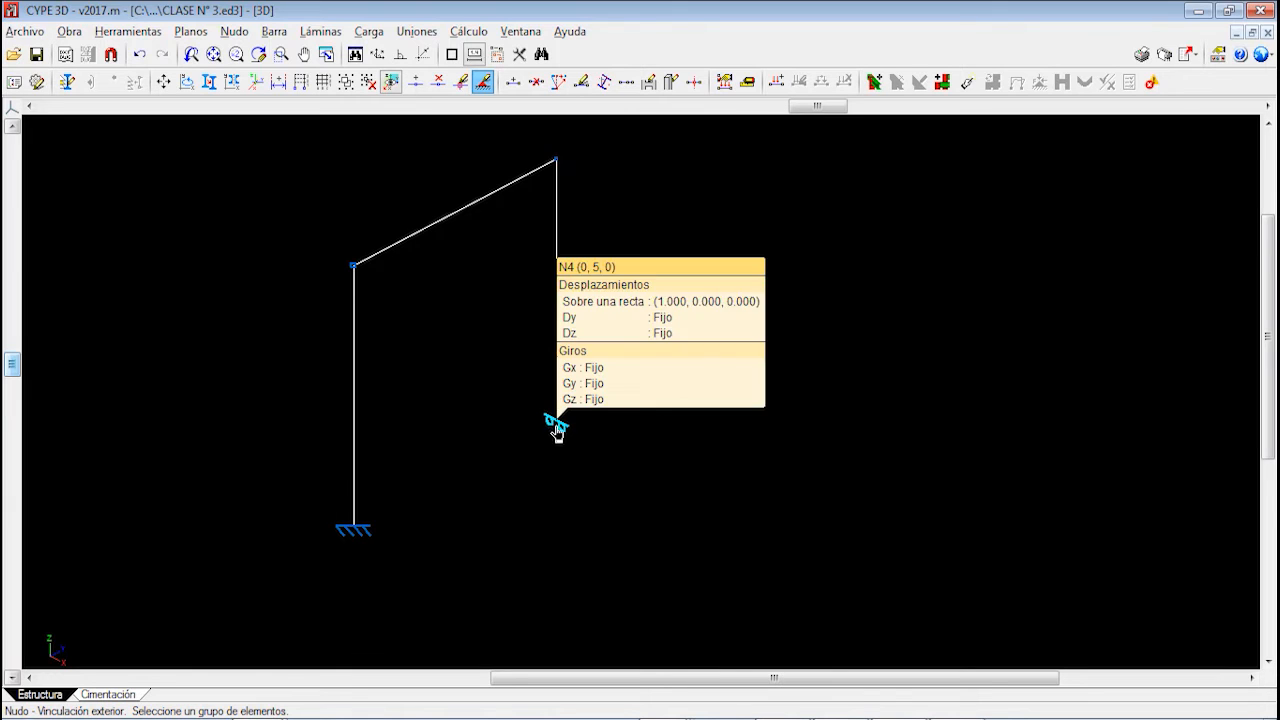
{"action": "mouse_move", "coordinate": [557, 430]}
Reopen N1's exterior fixity and try the fixed supports with free displacement along a generic line and on the XY, XZ, YZ and generic planes
{"action": "mouse_move", "coordinate": [350, 535]}
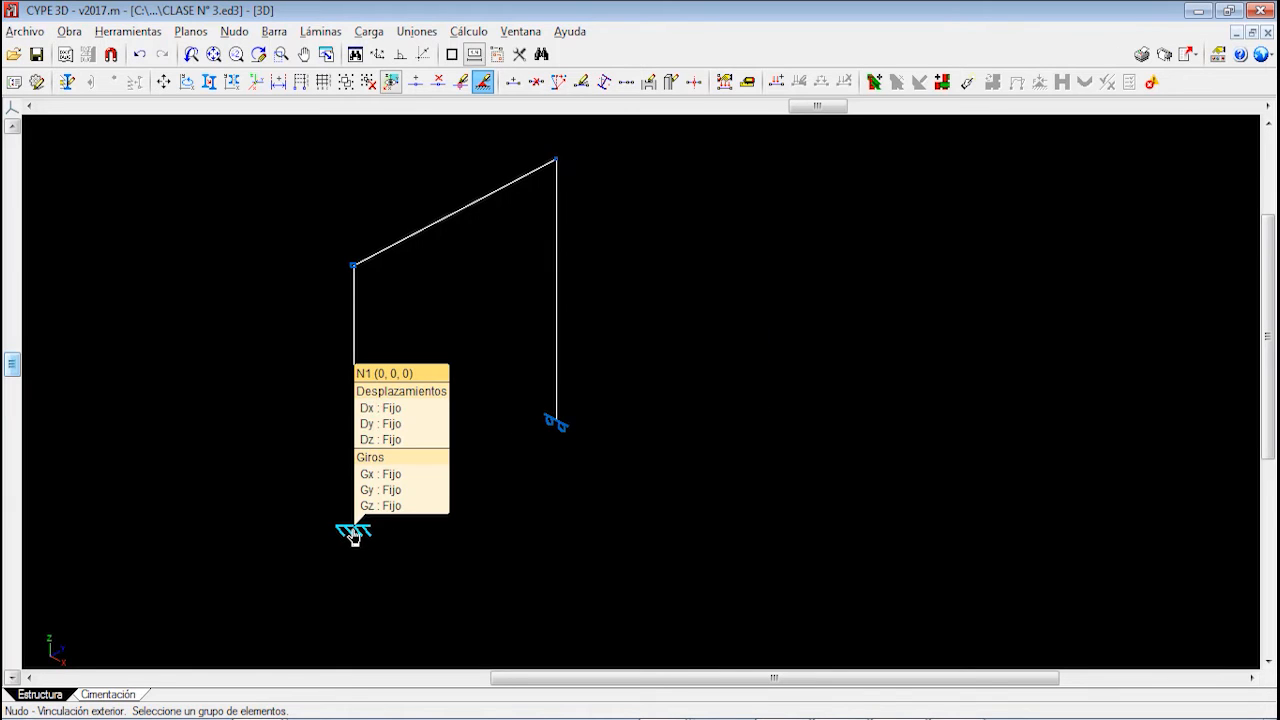
{"action": "left_click", "coordinate": [362, 536]}
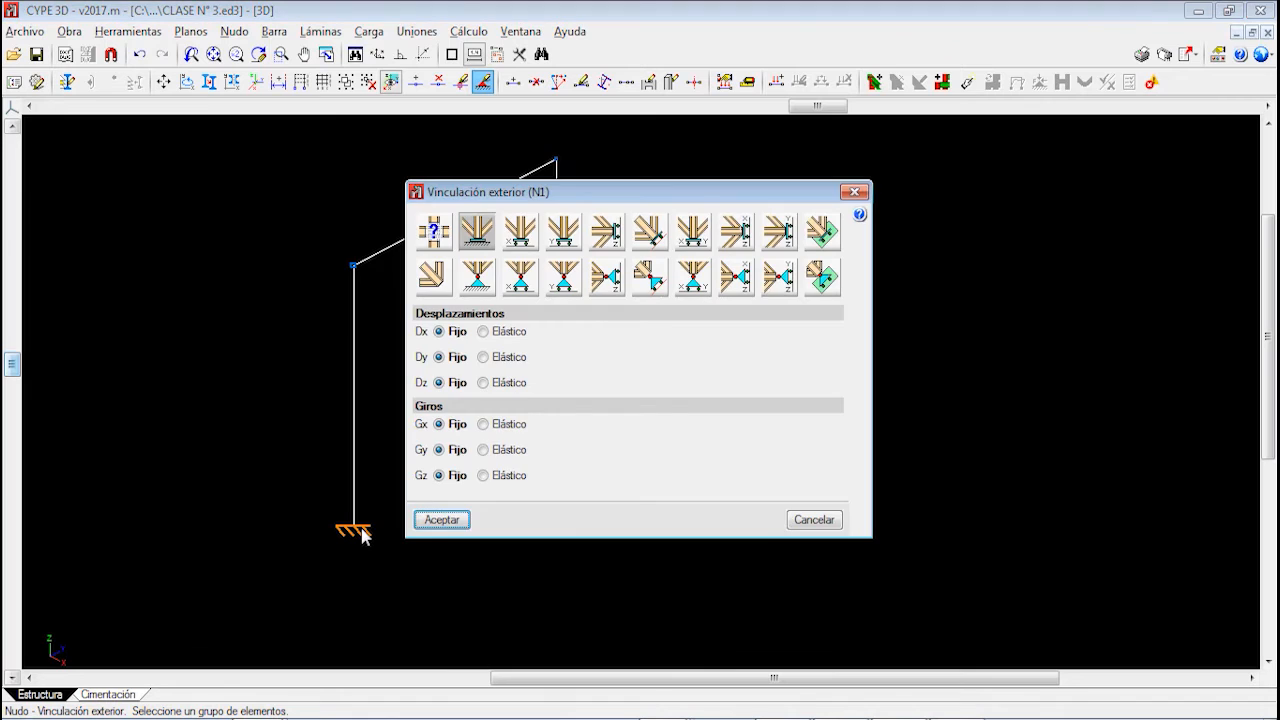
{"action": "left_click", "coordinate": [652, 232]}
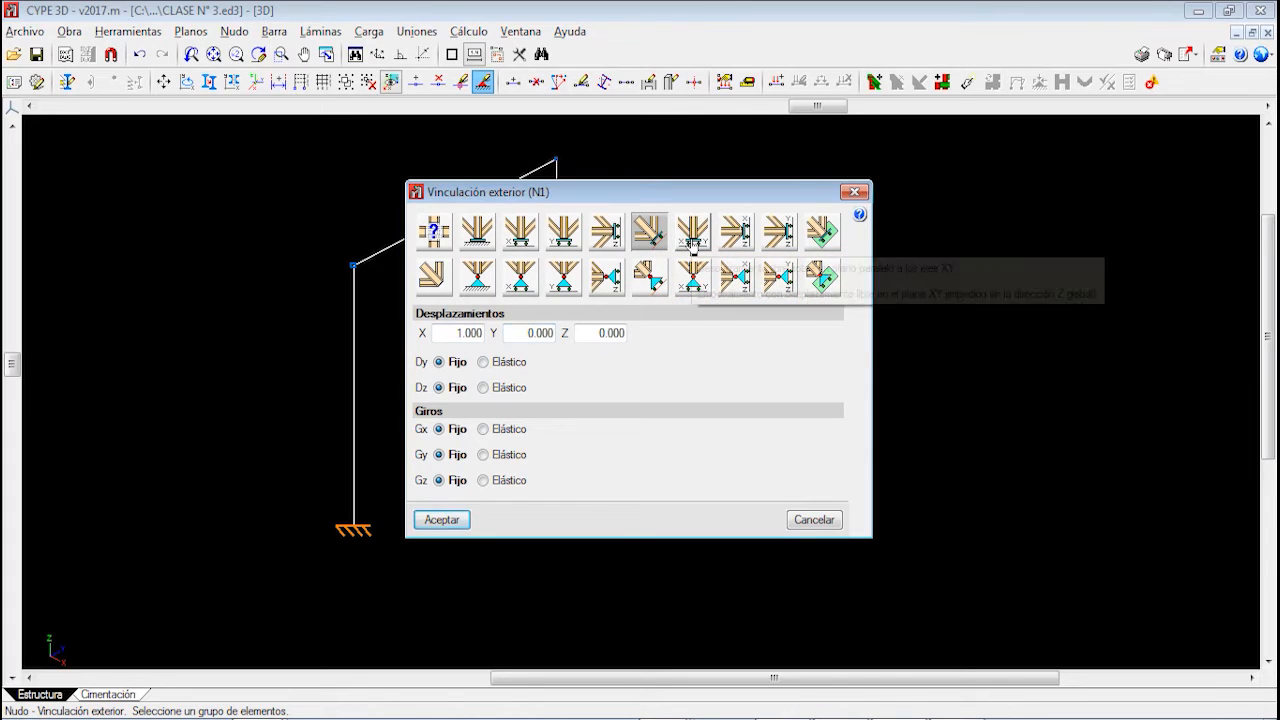
{"action": "left_click", "coordinate": [692, 240]}
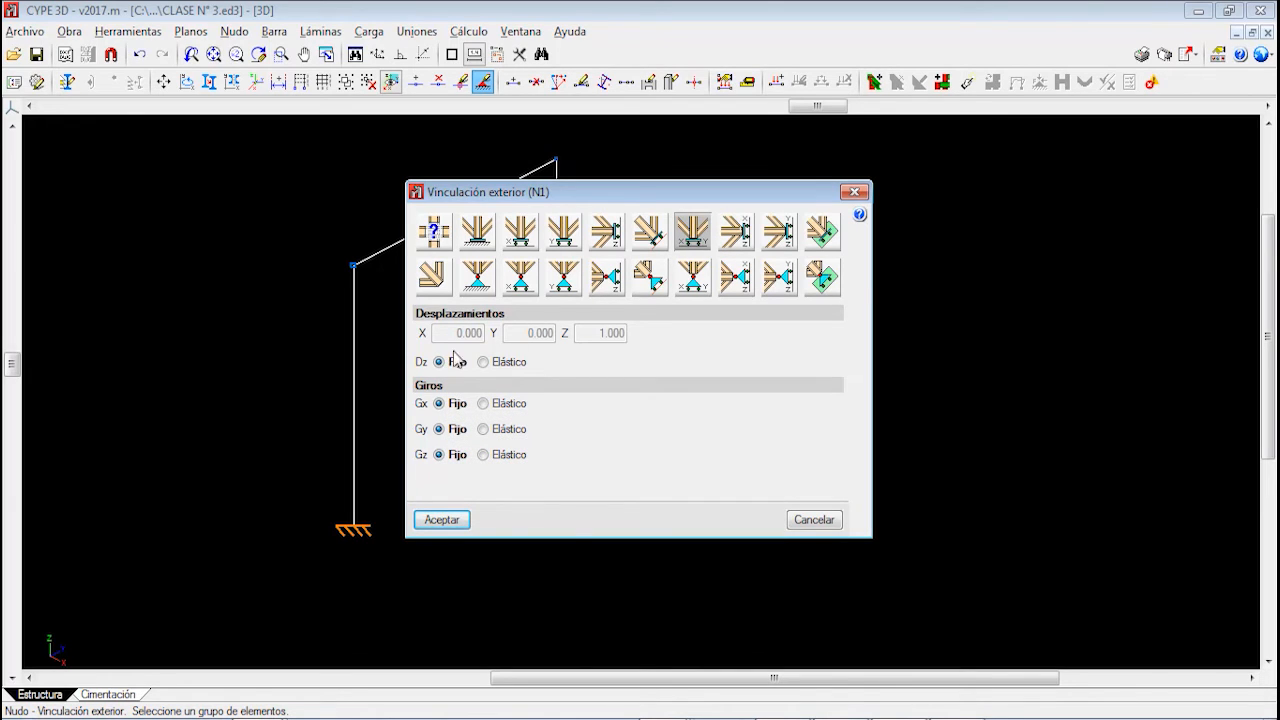
{"action": "left_click", "coordinate": [737, 236]}
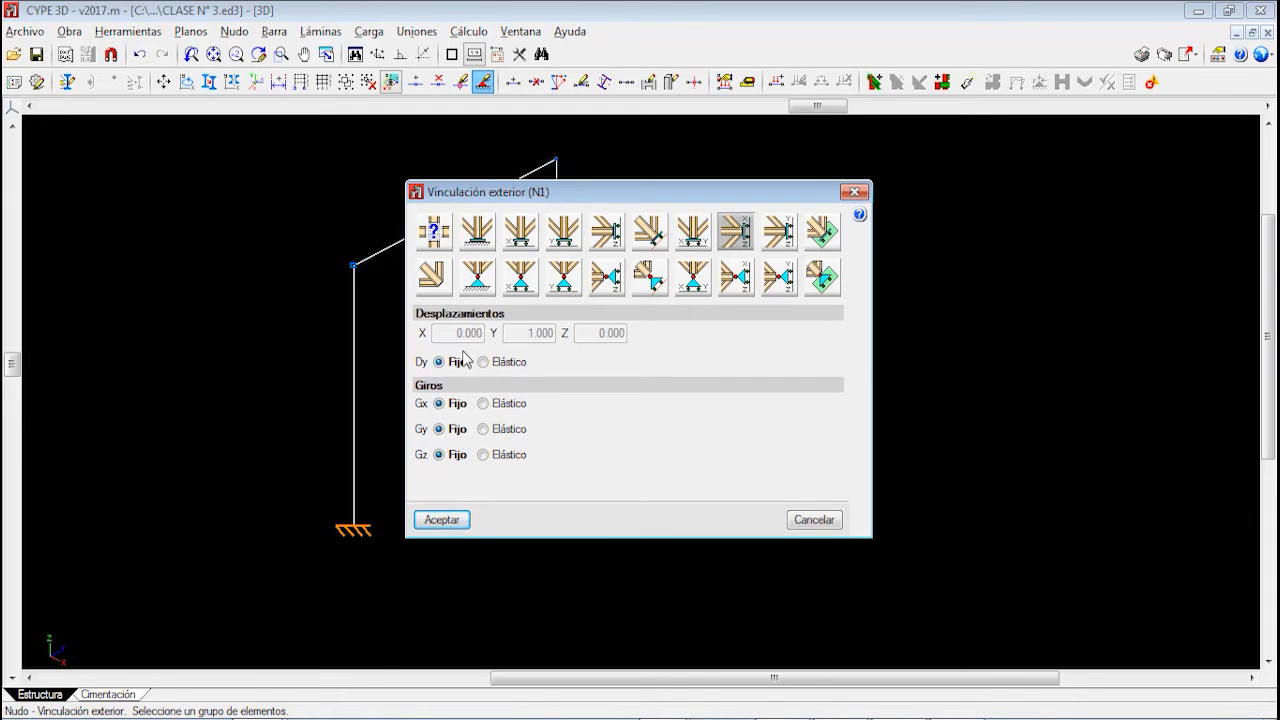
{"action": "mouse_move", "coordinate": [448, 352]}
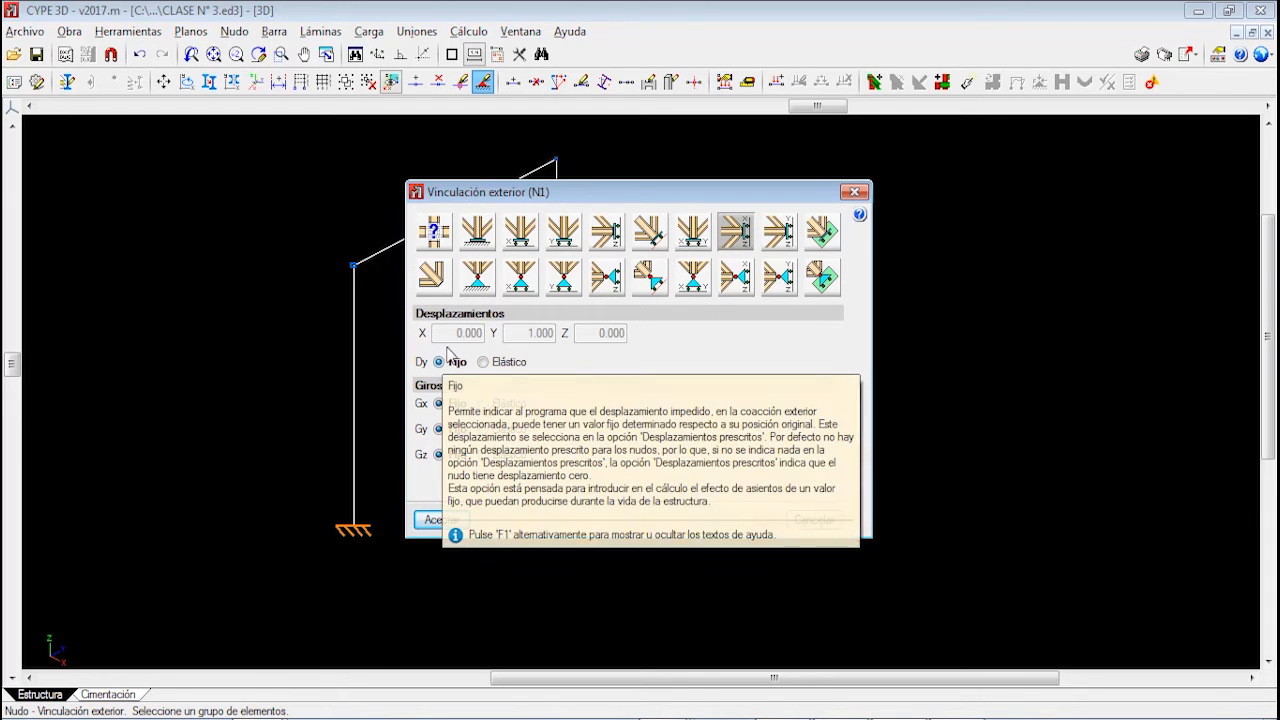
{"action": "left_click", "coordinate": [778, 236]}
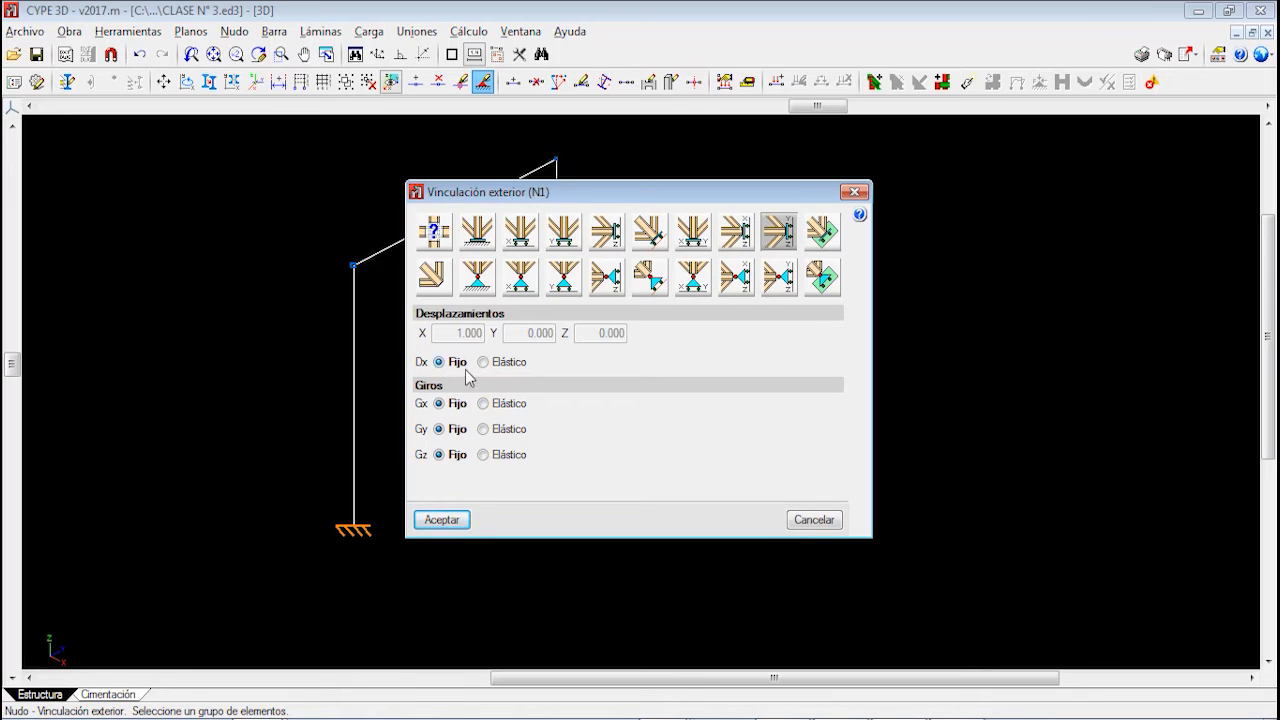
{"action": "left_click", "coordinate": [829, 233]}
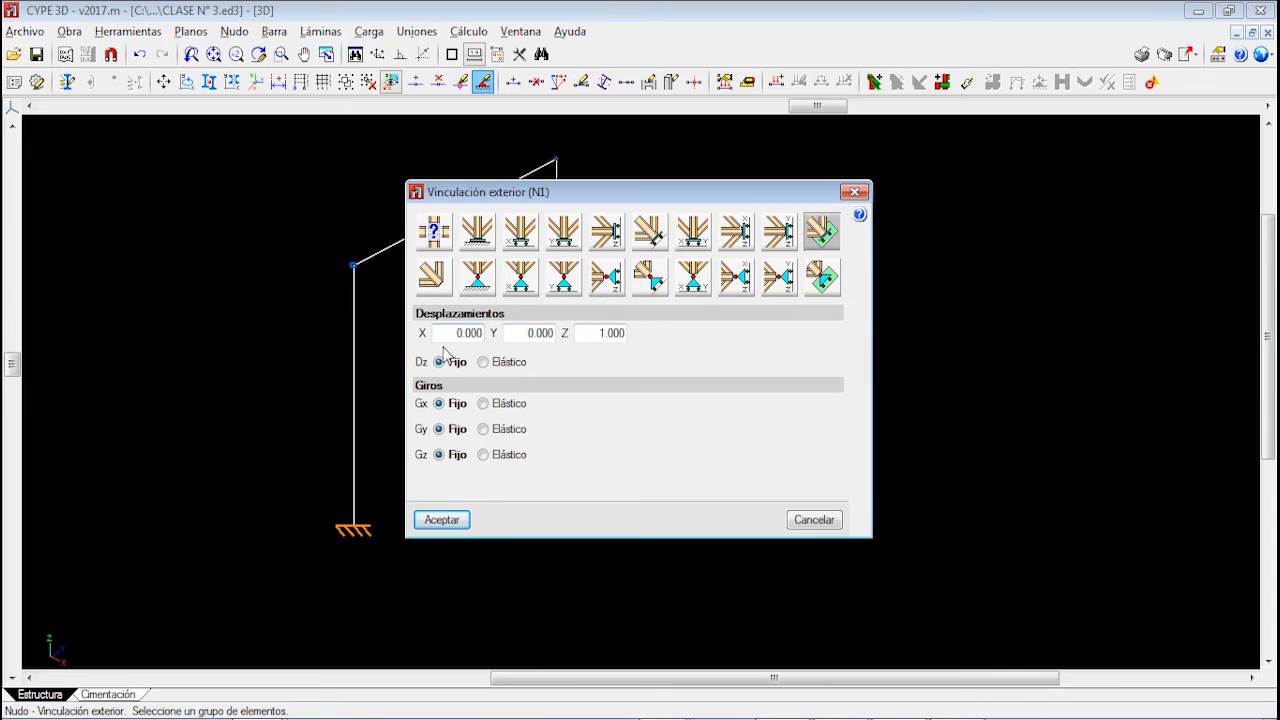
Remove the exterior fixity from N1 after trying the generic-line support once more
{"action": "left_click", "coordinate": [664, 238]}
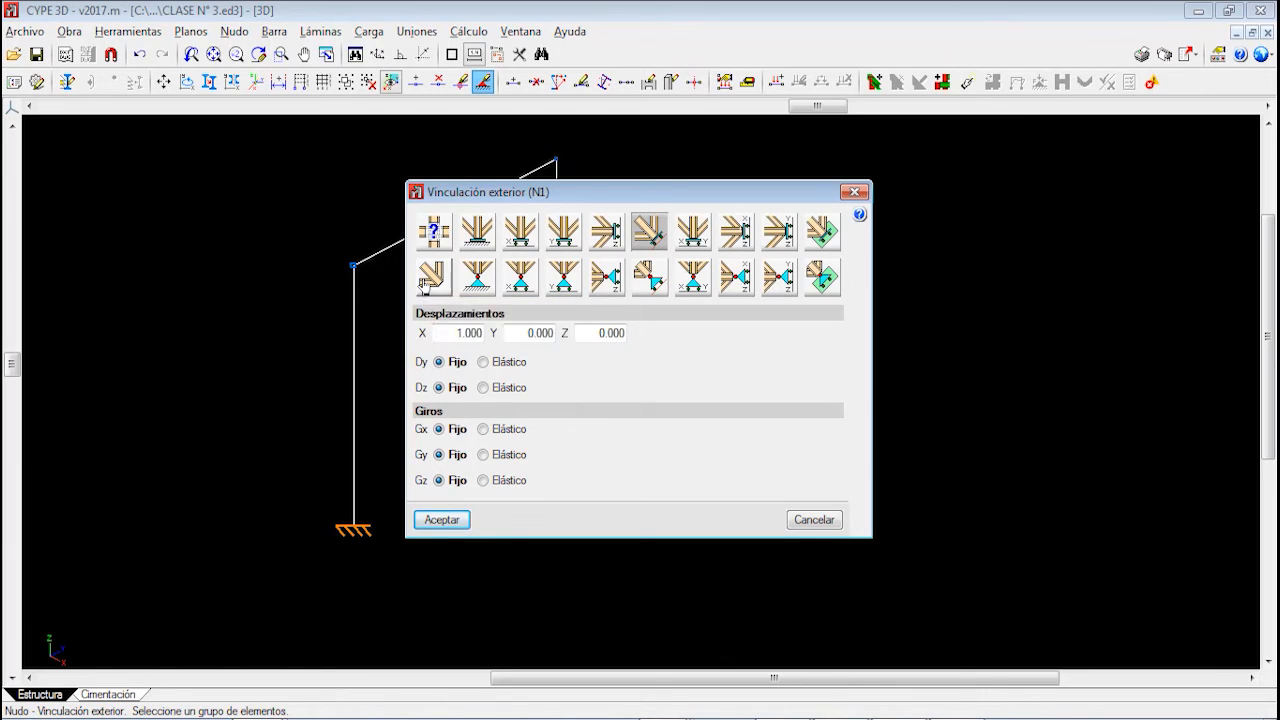
{"action": "left_click", "coordinate": [424, 282]}
{"action": "left_click", "coordinate": [445, 518]}
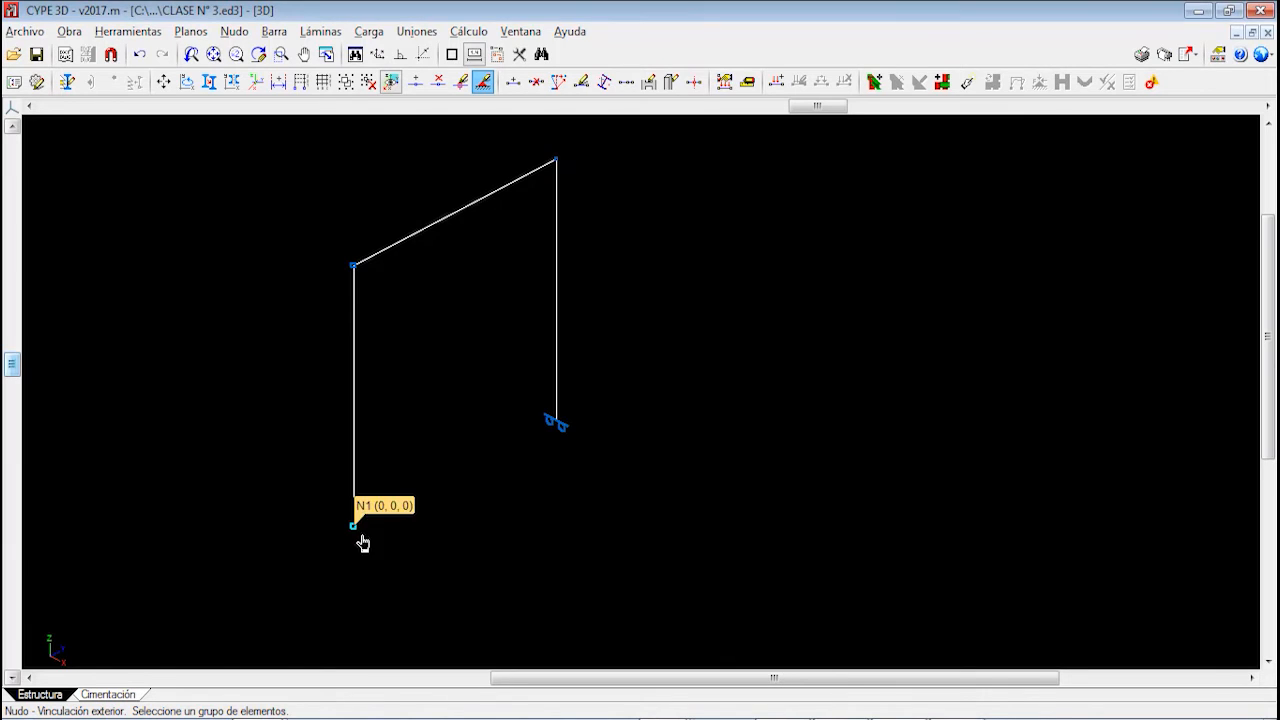
Assign the Articulación exterior fixity to N1 at the first column's base, keeping Dx, Dy and Dz as Fijo
{"action": "scroll", "coordinate": [357, 532], "scroll_direction": "up", "scroll_amount": 1}
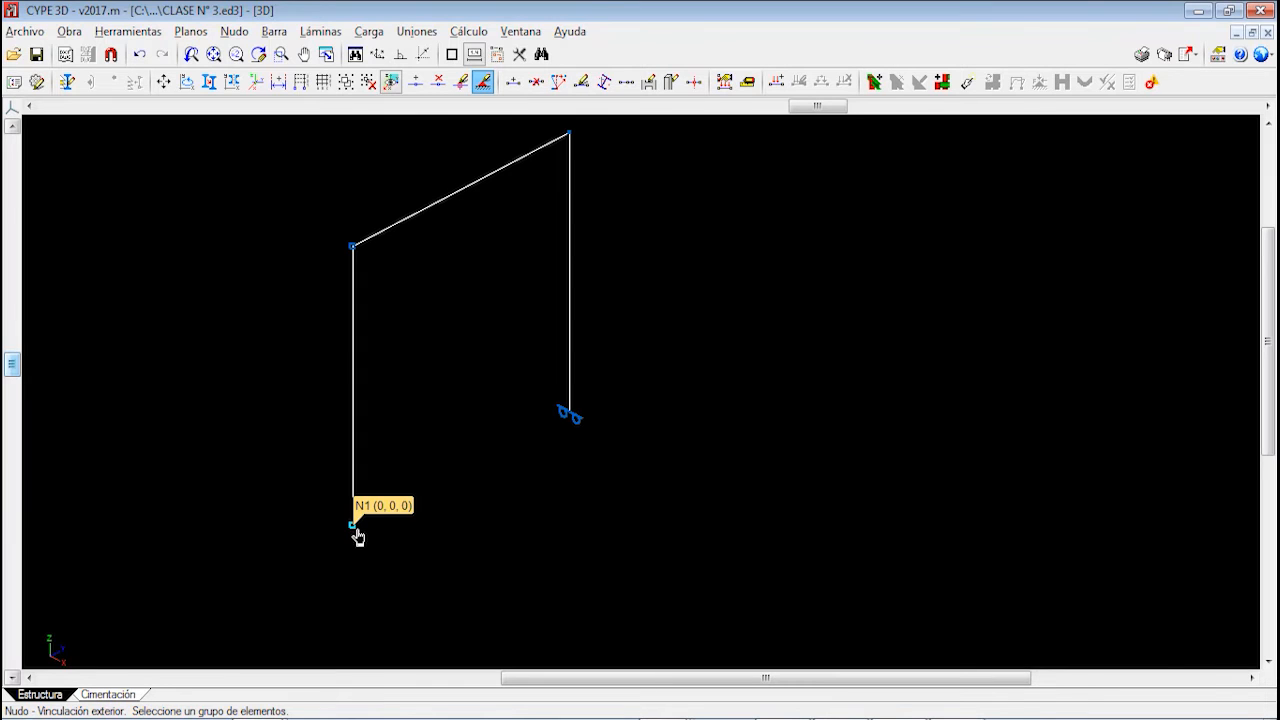
{"action": "left_click", "coordinate": [357, 530]}
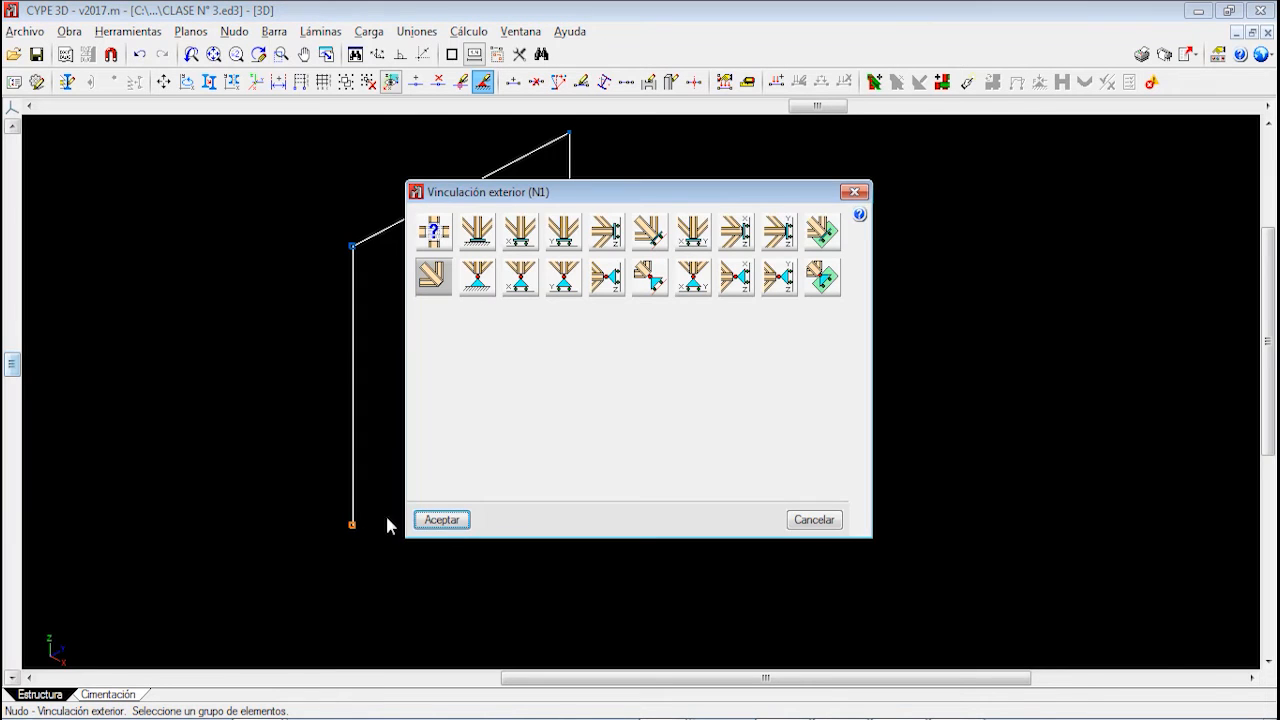
{"action": "left_click", "coordinate": [484, 285]}
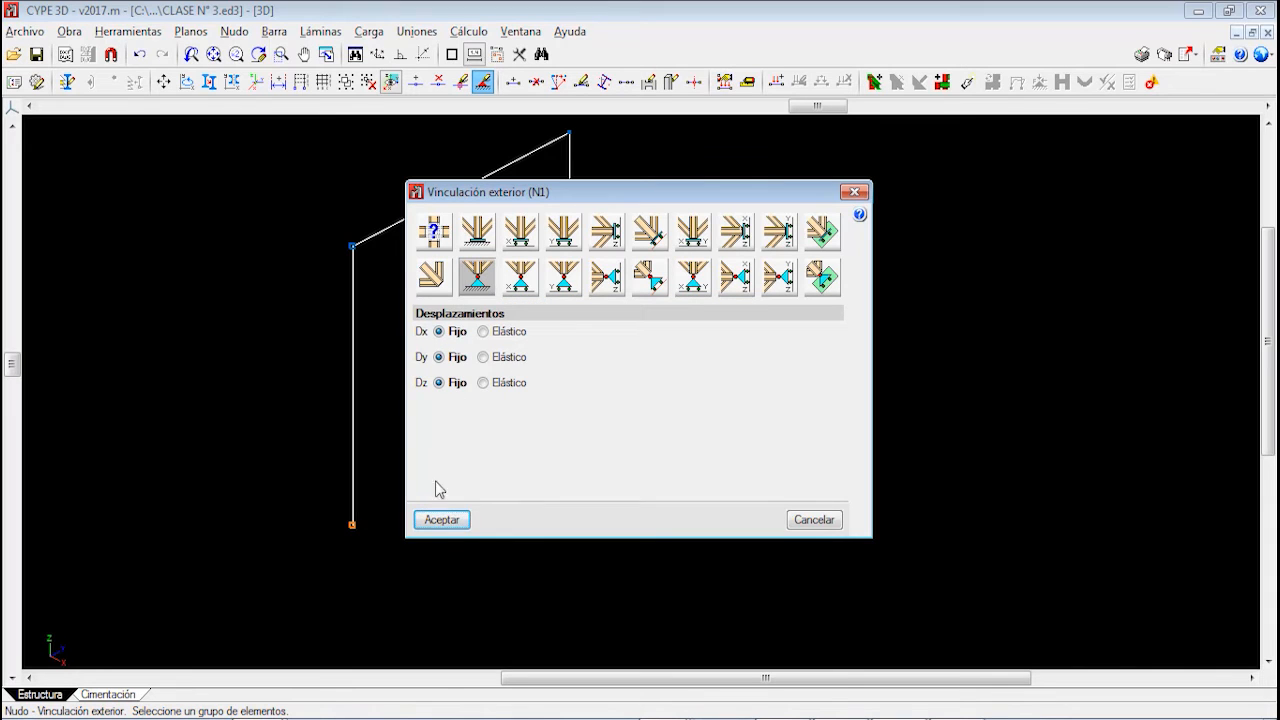
{"action": "left_click", "coordinate": [441, 519]}
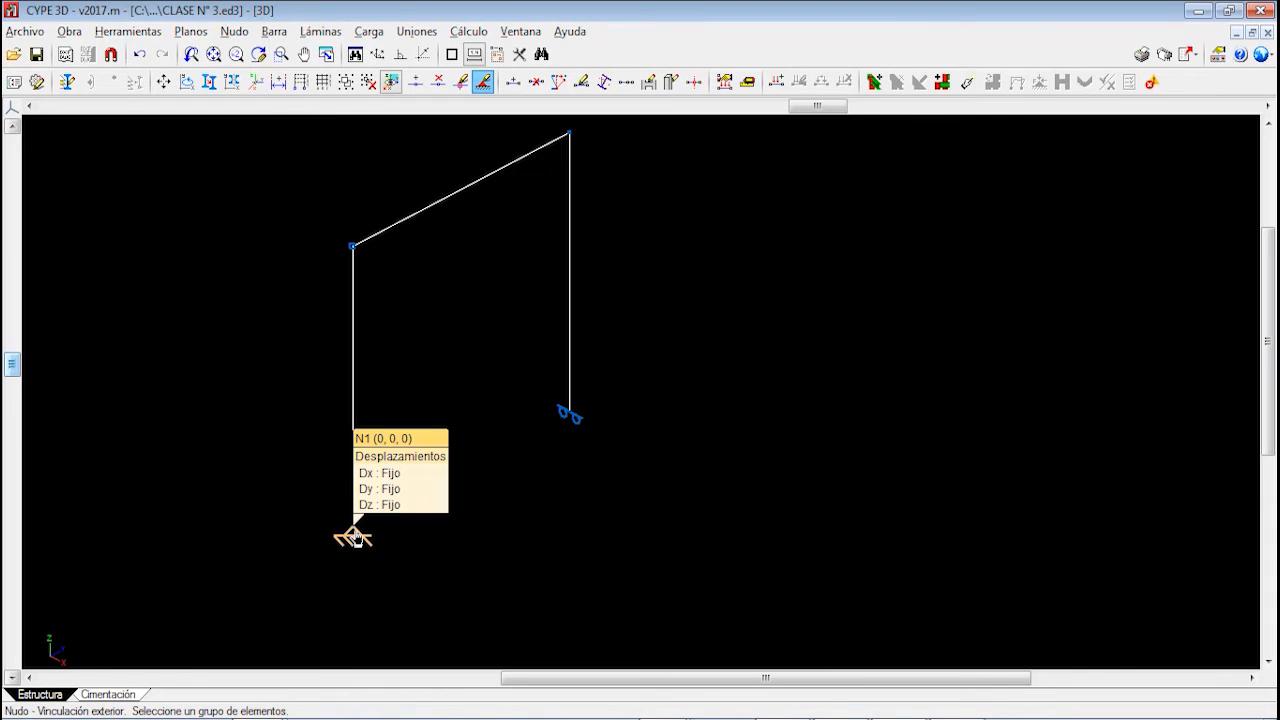
Change N1's support to free displacement along a line in the X direction with unrestrained rotations
{"action": "left_click", "coordinate": [357, 540]}
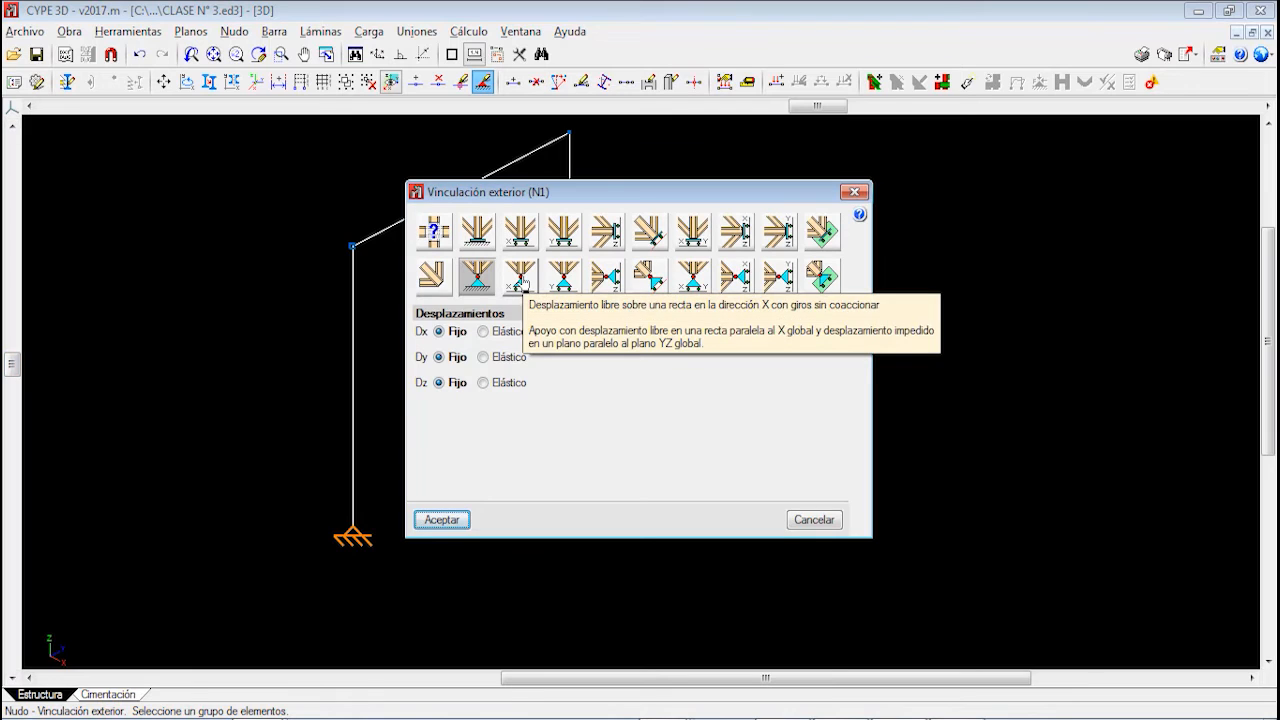
{"action": "left_click", "coordinate": [522, 285]}
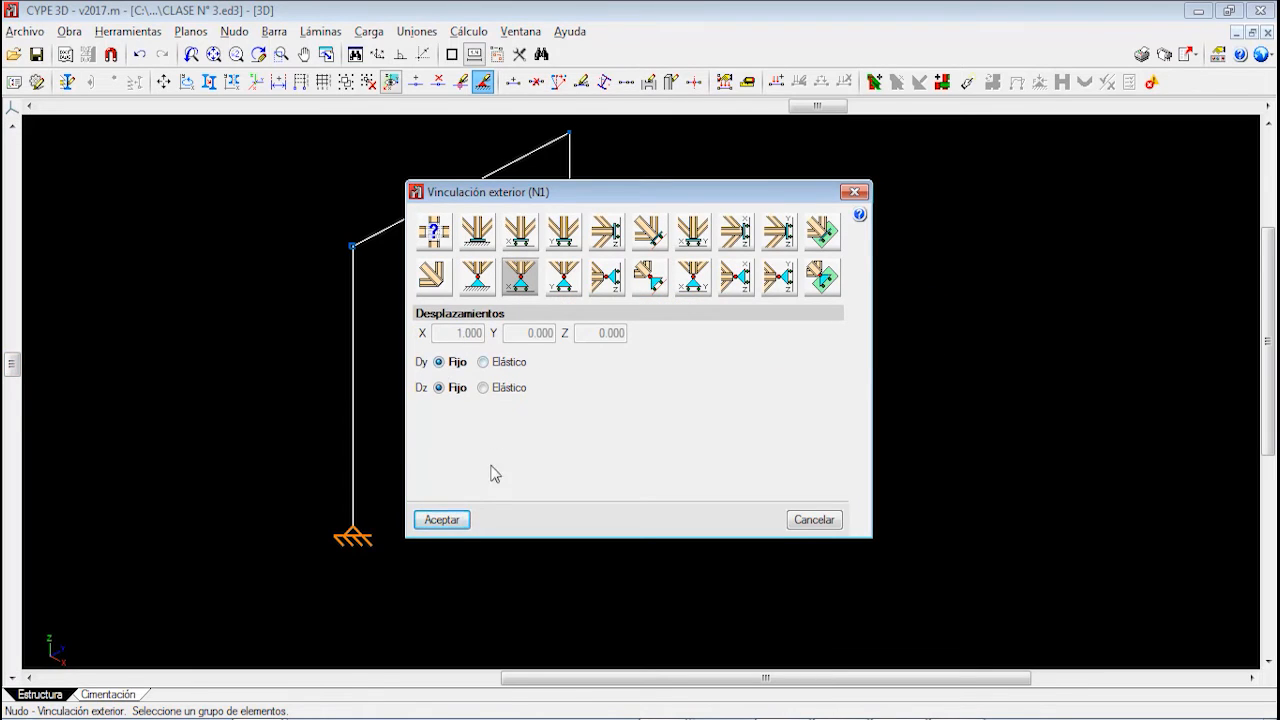
{"action": "left_click", "coordinate": [441, 519]}
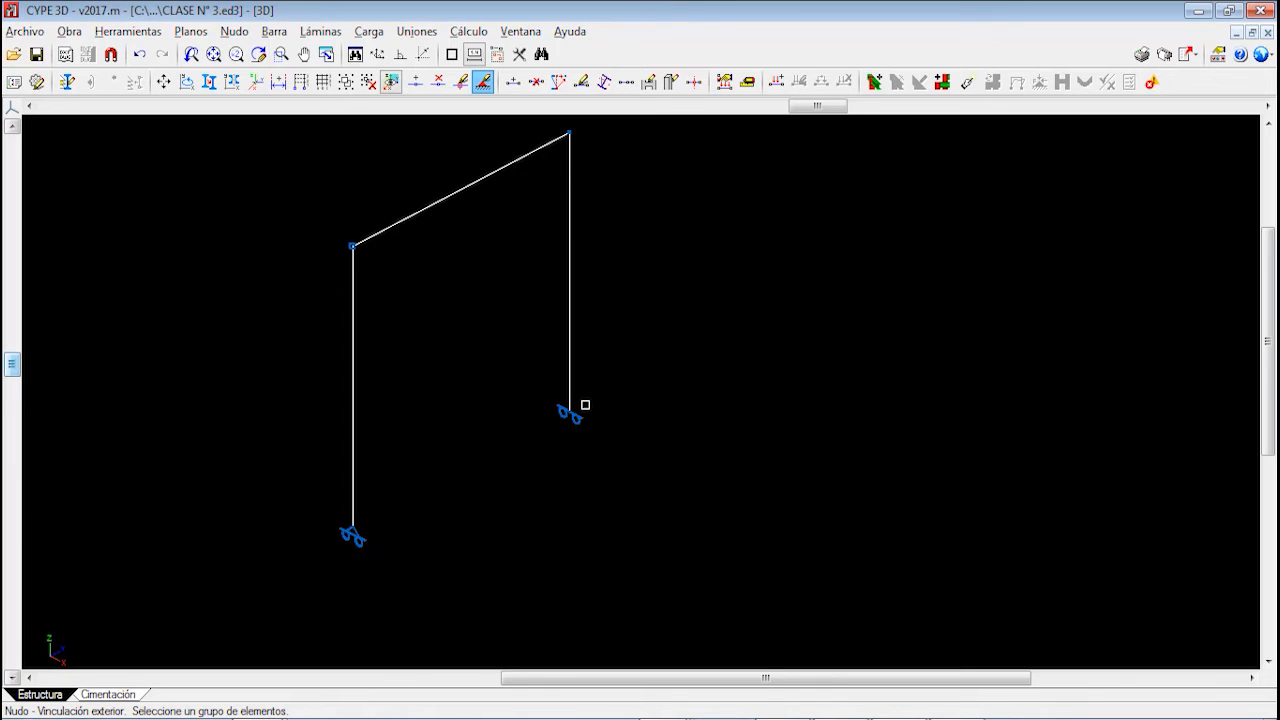
{"action": "mouse_move", "coordinate": [572, 418]}
{"action": "mouse_move", "coordinate": [355, 540]}
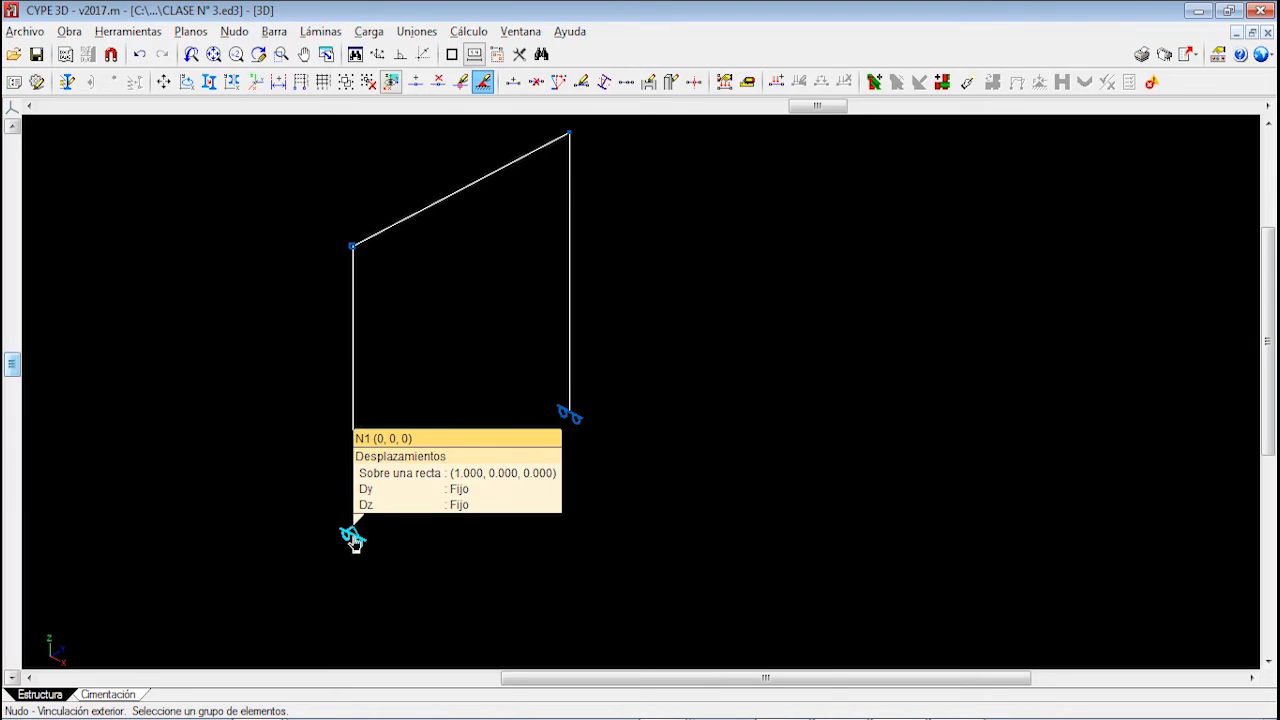
Reopen N1's exterior fixity and try the rotation-free supports along Y, Z and a generic line, and on the XY and XZ planes
{"action": "left_click", "coordinate": [355, 540]}
{"action": "left_click", "coordinate": [563, 278]}
{"action": "left_click", "coordinate": [603, 292]}
{"action": "left_click", "coordinate": [649, 283]}
{"action": "left_click", "coordinate": [692, 286]}
{"action": "left_click", "coordinate": [735, 286]}
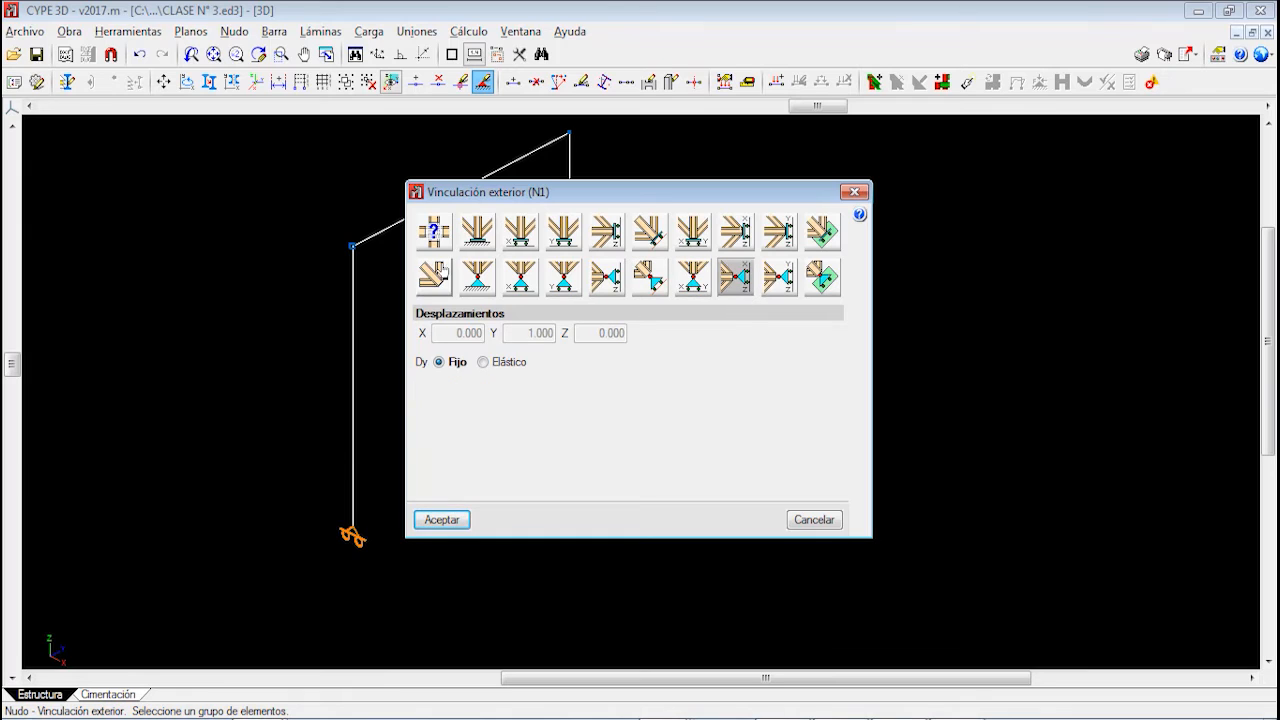
Clear N1's exterior fixity choice and apply Articulación with Dx, Dy and Dz as Fijo
{"action": "left_click", "coordinate": [436, 275]}
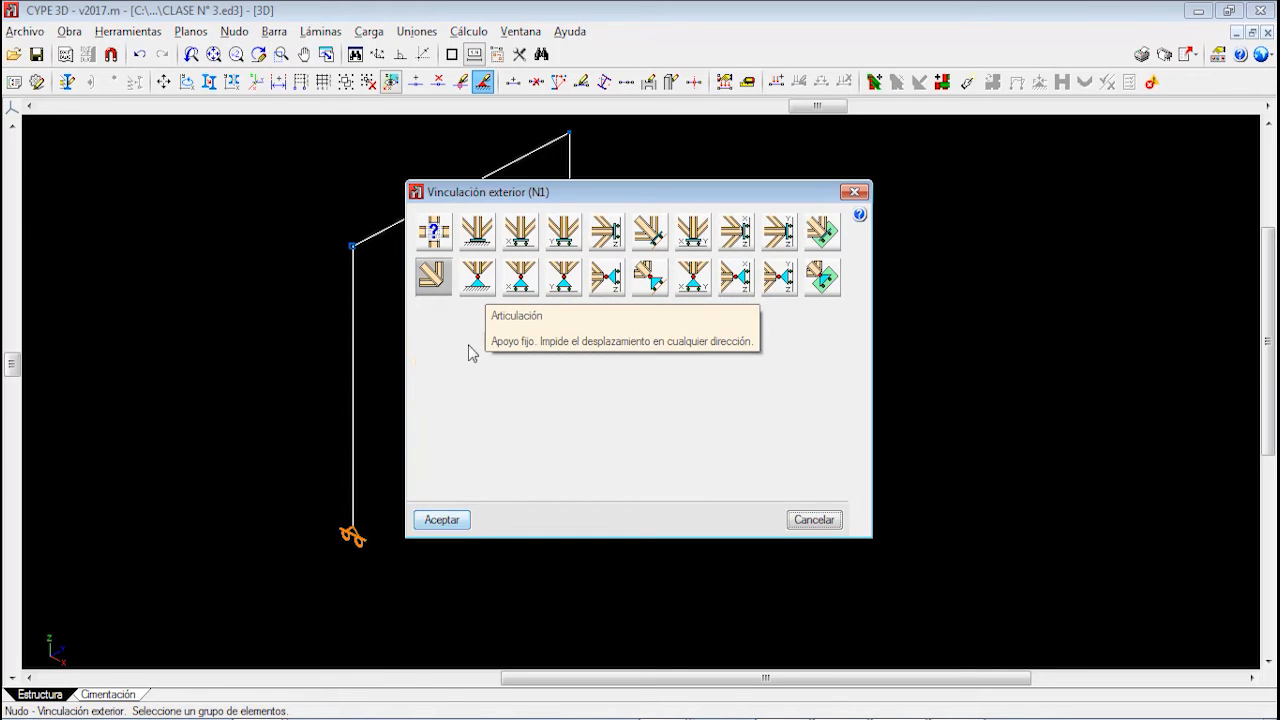
{"action": "left_click", "coordinate": [477, 282]}
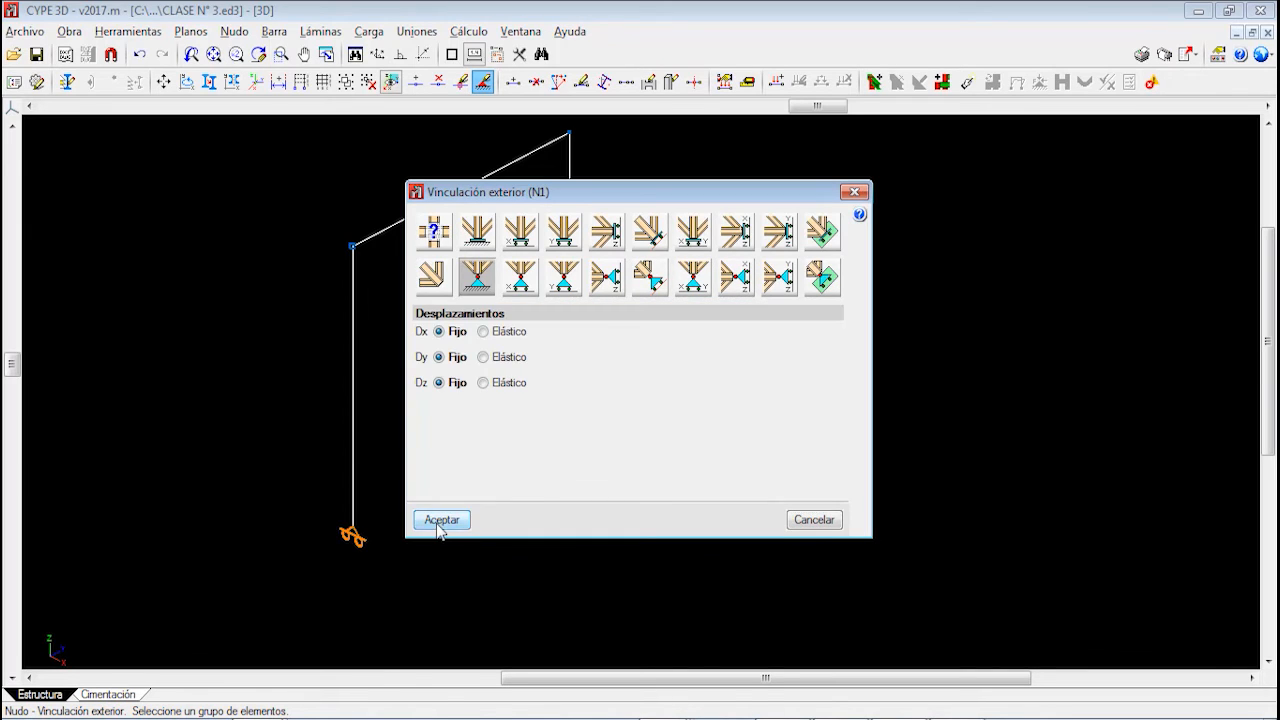
{"action": "left_click", "coordinate": [440, 520]}
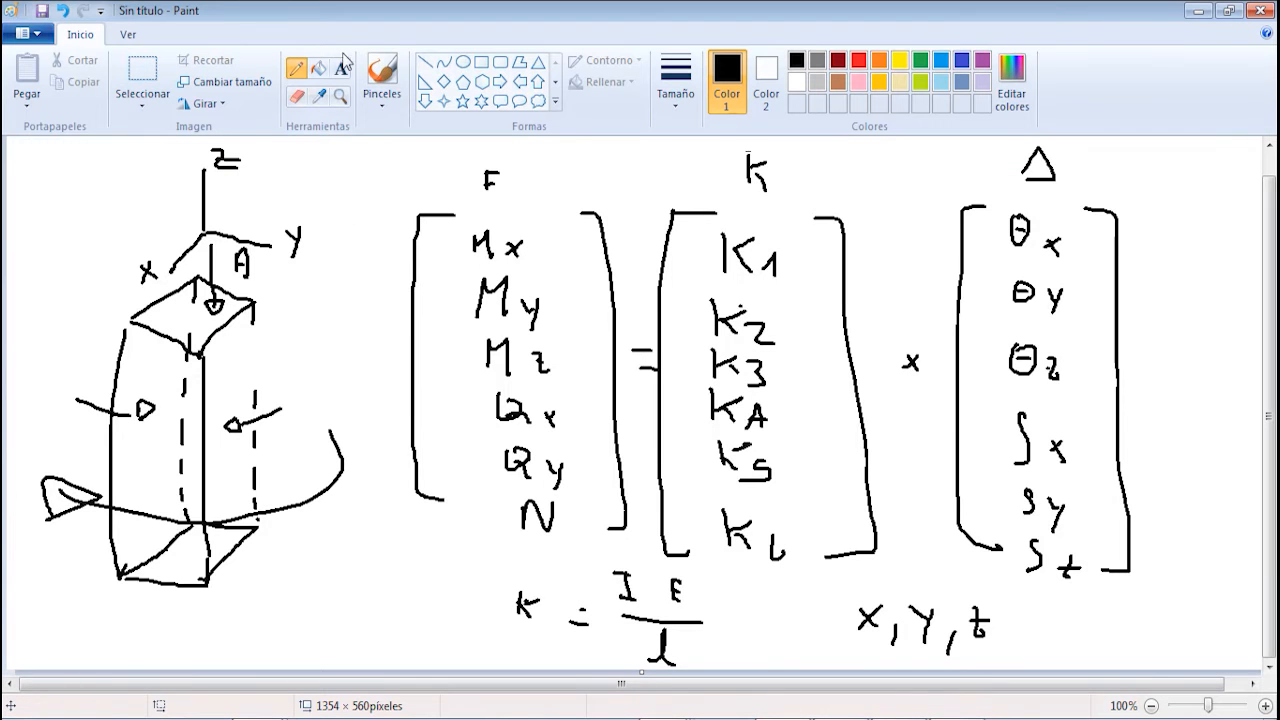
Erase the whole existing drawing and sketch a portal frame with two columns and a beam
{"action": "left_click", "coordinate": [142, 72]}
{"action": "left_click_drag", "start_coordinate": [17, 144], "coordinate": [1198, 667]}
{"action": "key", "text": "Delete"}
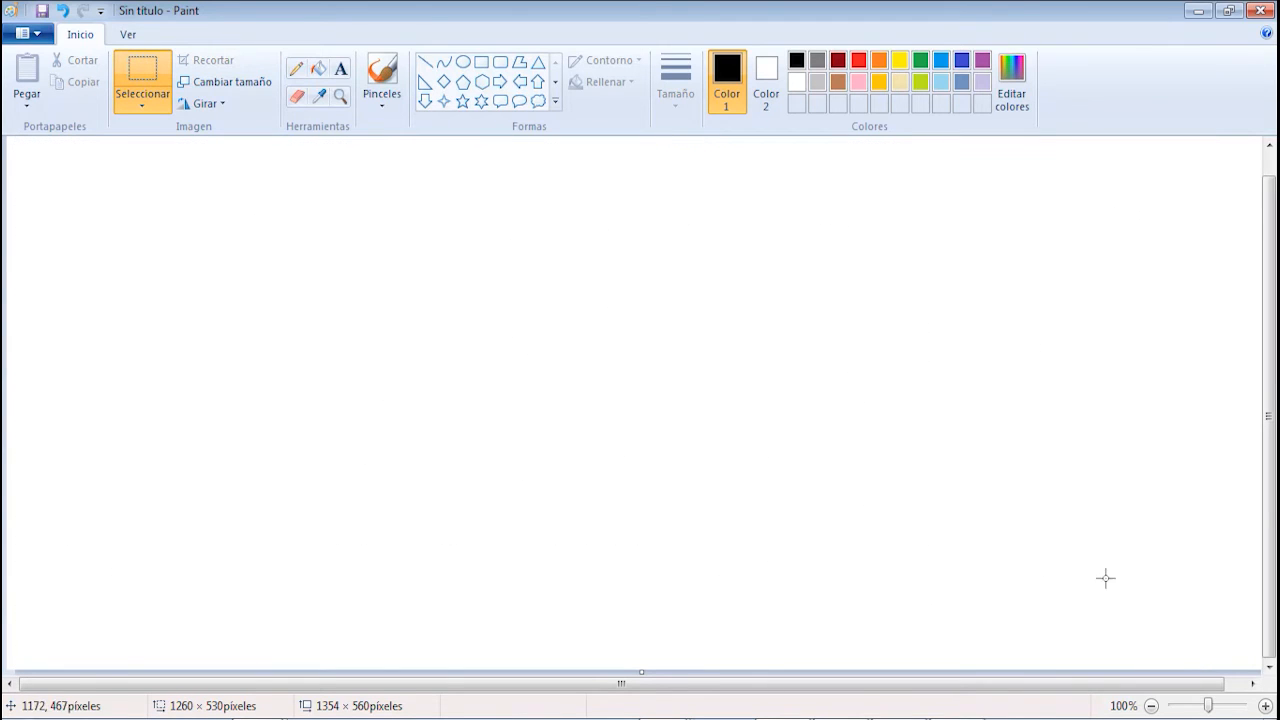
{"action": "left_click", "coordinate": [296, 68]}
{"action": "mouse_move", "coordinate": [552, 517]}
{"action": "left_mouse_down"}
{"action": "mouse_move", "coordinate": [534, 252]}
{"action": "mouse_move", "coordinate": [766, 245]}
{"action": "mouse_move", "coordinate": [786, 507]}
{"action": "left_mouse_up"}
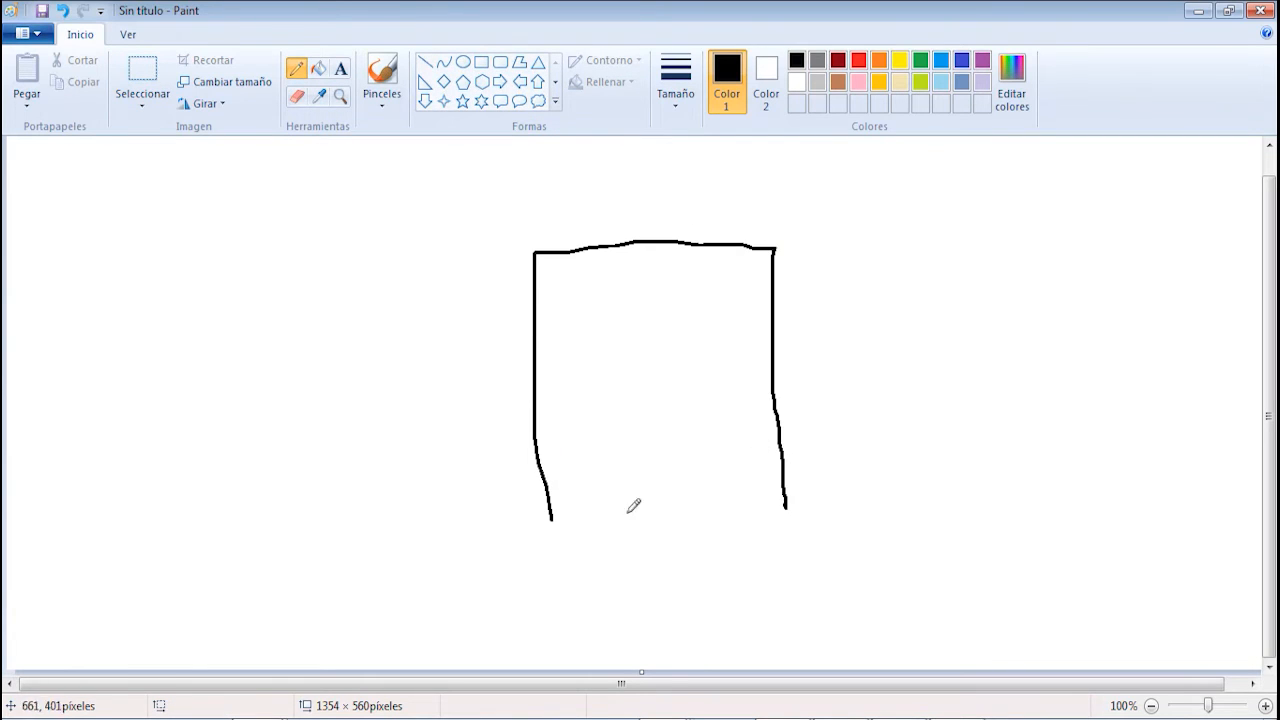
Draw a hatched pinned support under the frame's left column and a small roller support under the right column
{"action": "mouse_move", "coordinate": [549, 521]}
{"action": "left_mouse_down"}
{"action": "mouse_move", "coordinate": [520, 566]}
{"action": "mouse_move", "coordinate": [602, 567]}
{"action": "mouse_move", "coordinate": [531, 586]}
{"action": "mouse_move", "coordinate": [561, 587]}
{"action": "left_mouse_up"}
{"action": "left_click_drag", "start_coordinate": [583, 570], "coordinate": [587, 586]}
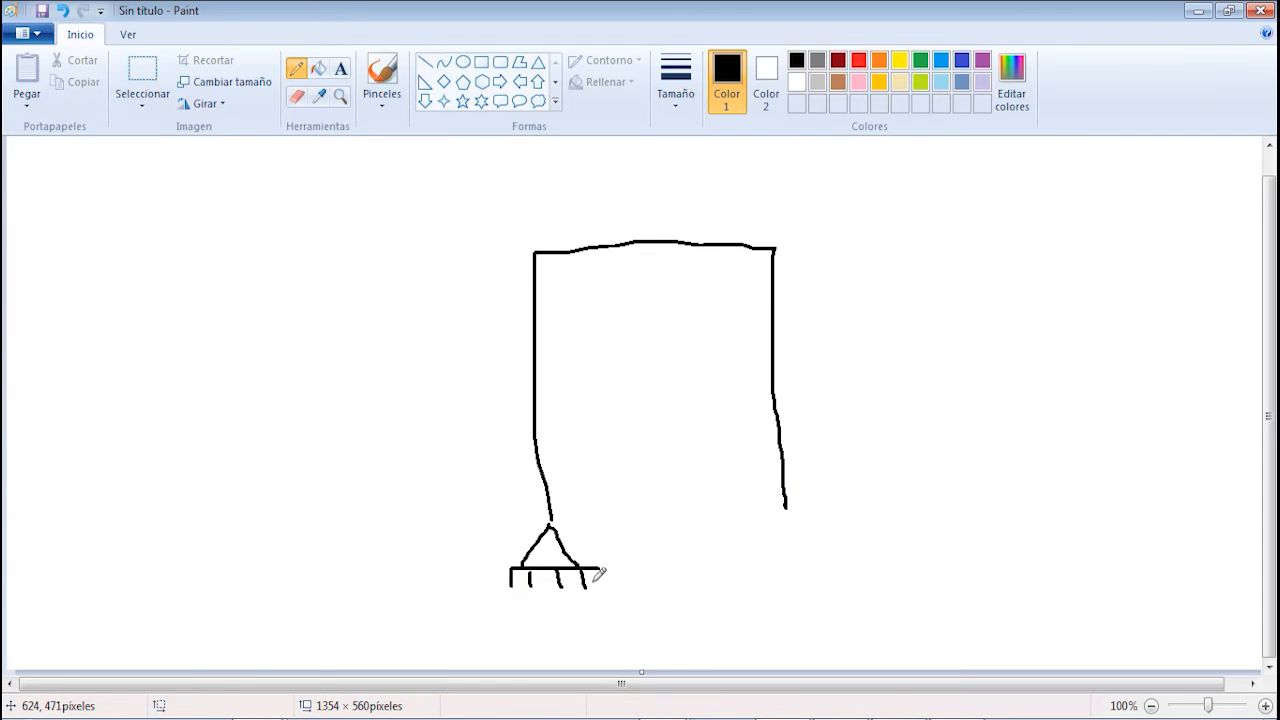
{"action": "mouse_move", "coordinate": [786, 507]}
{"action": "left_mouse_down"}
{"action": "mouse_move", "coordinate": [783, 533]}
{"action": "mouse_move", "coordinate": [812, 534]}
{"action": "mouse_move", "coordinate": [789, 548]}
{"action": "mouse_move", "coordinate": [812, 549]}
{"action": "mouse_move", "coordinate": [783, 568]}
{"action": "left_mouse_up"}
{"action": "left_click_drag", "start_coordinate": [797, 555], "coordinate": [817, 570]}
Draw a horizontal load arrow towards the frame's upper left corner and an opposing reaction arrow at the pinned support
{"action": "mouse_move", "coordinate": [325, 247]}
{"action": "left_mouse_down"}
{"action": "mouse_move", "coordinate": [472, 254]}
{"action": "mouse_move", "coordinate": [476, 272]}
{"action": "mouse_move", "coordinate": [511, 262]}
{"action": "left_mouse_up"}
{"action": "left_click_drag", "start_coordinate": [511, 262], "coordinate": [472, 275]}
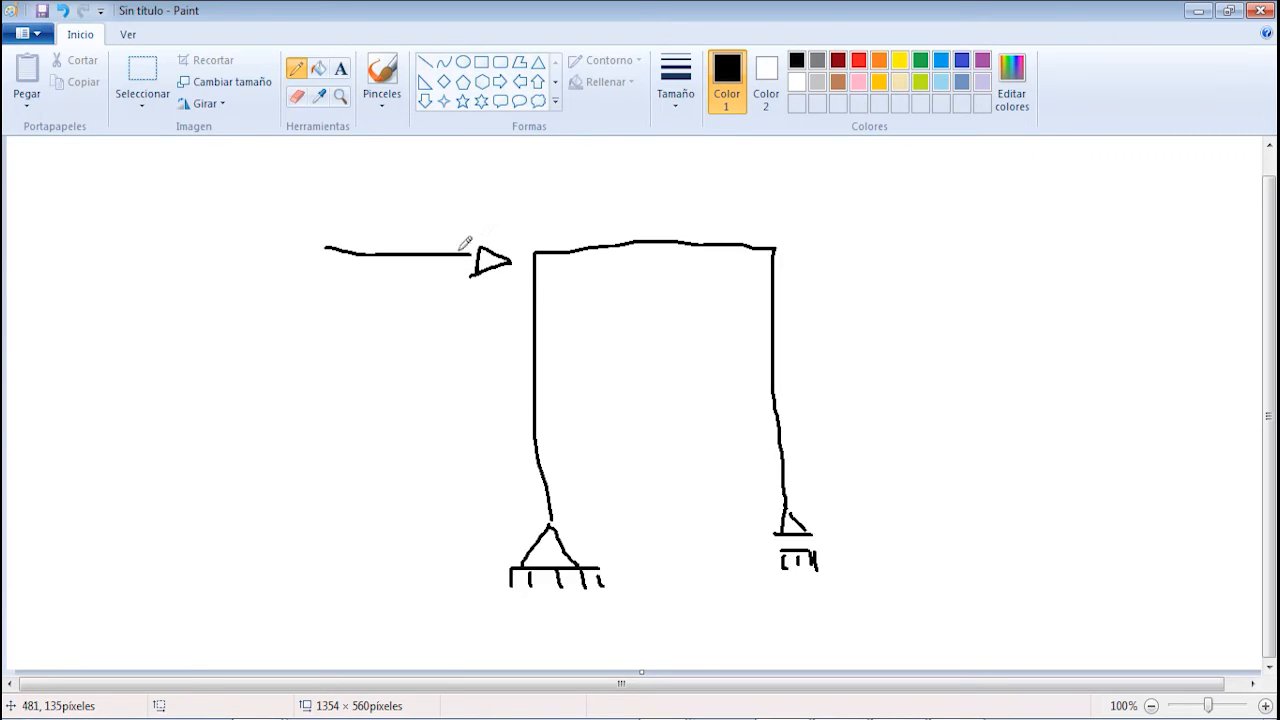
{"action": "left_click_drag", "start_coordinate": [572, 521], "coordinate": [662, 517]}
{"action": "left_click_drag", "start_coordinate": [579, 506], "coordinate": [594, 506]}
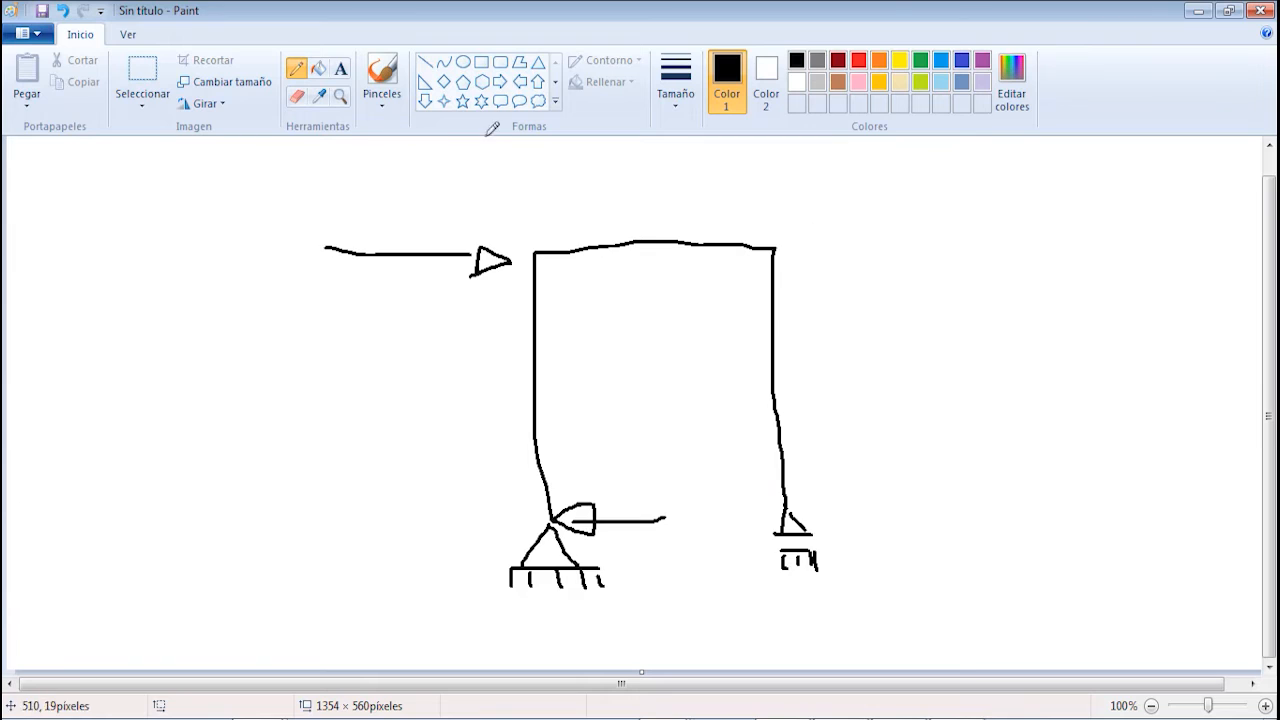
Write "2D" beside the frame and add an oblique arrow pointing at the pinned support
{"action": "left_click_drag", "start_coordinate": [845, 282], "coordinate": [897, 329]}
{"action": "mouse_move", "coordinate": [922, 274]}
{"action": "left_mouse_down"}
{"action": "mouse_move", "coordinate": [922, 318]}
{"action": "mouse_move", "coordinate": [943, 318]}
{"action": "mouse_move", "coordinate": [922, 327]}
{"action": "left_mouse_up"}
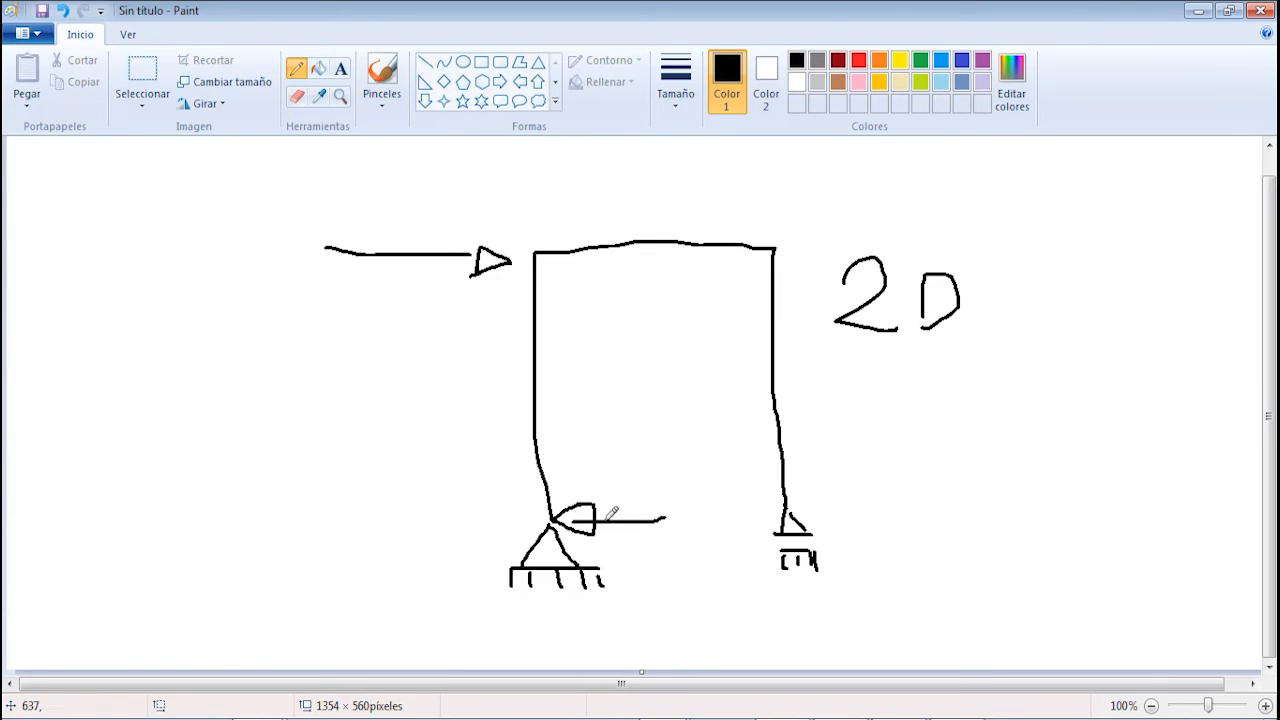
{"action": "left_click_drag", "start_coordinate": [438, 455], "coordinate": [552, 531]}
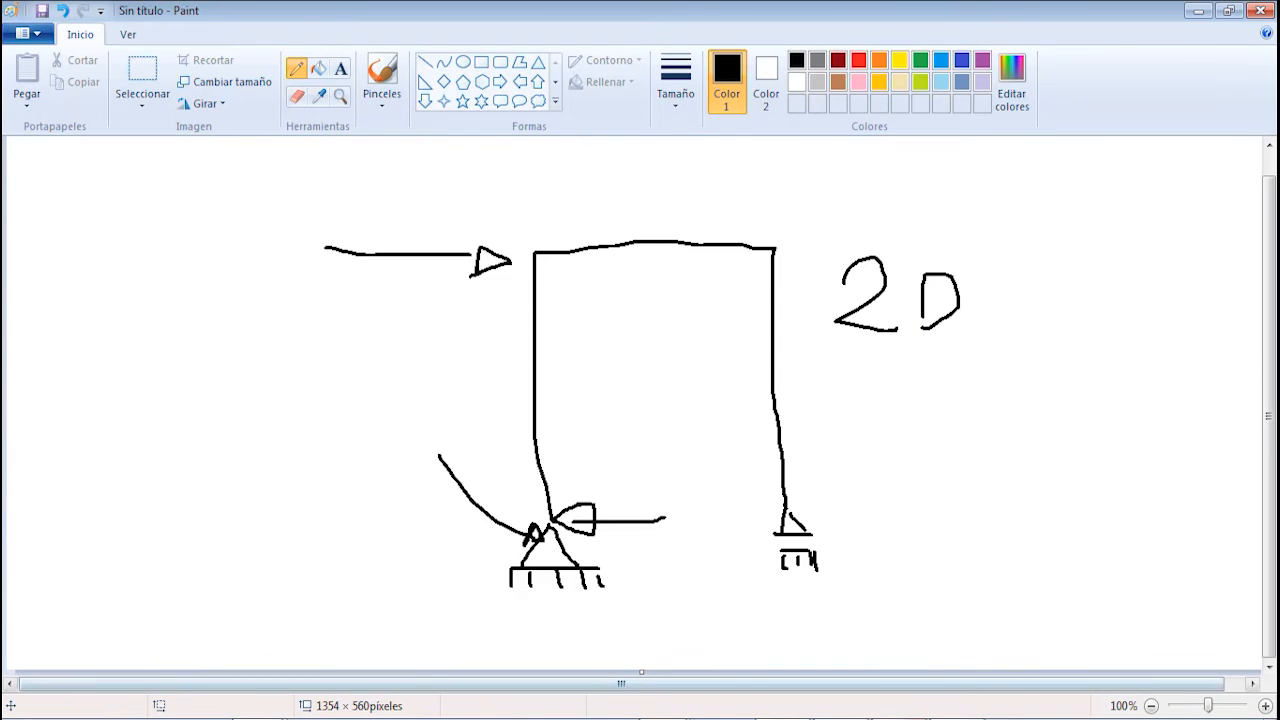
Switch to CYPE 3D and examine the exterior fixity of node N1 at the first column's base
{"action": "left_click", "coordinate": [962, 708]}
{"action": "scroll", "coordinate": [350, 535], "scroll_direction": "up", "scroll_amount": 4}
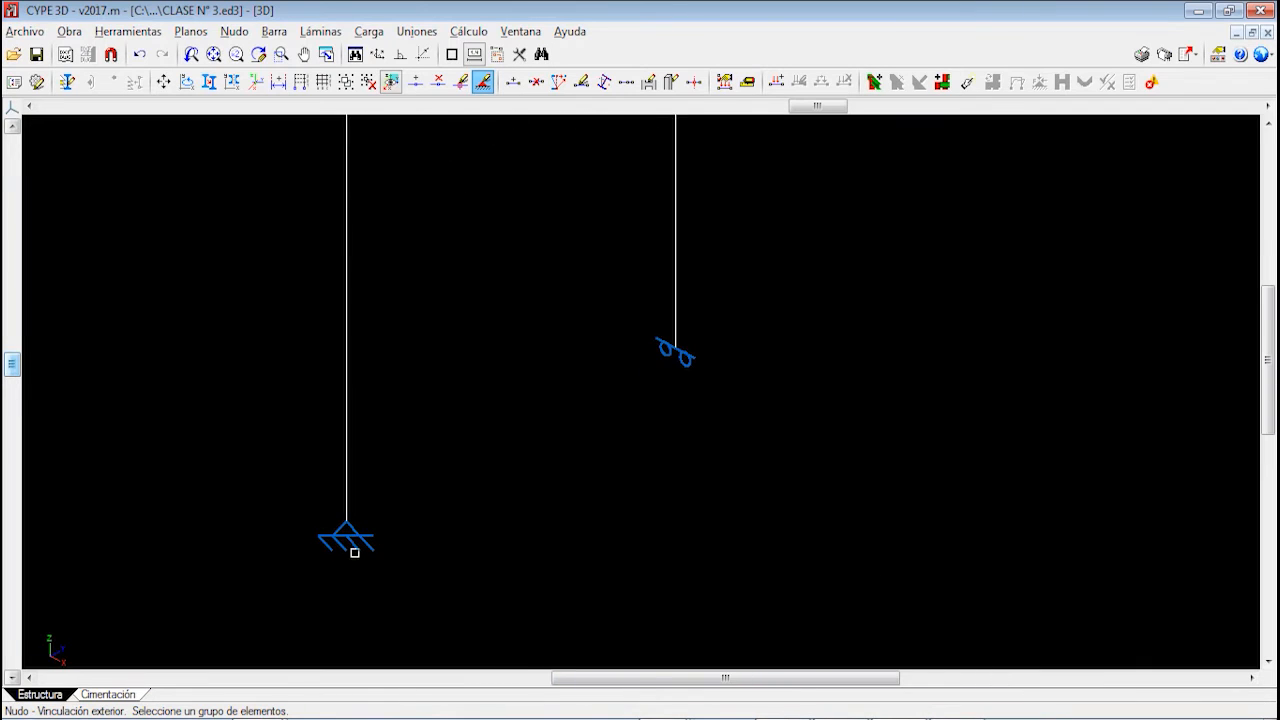
{"action": "middle_click_drag", "start_coordinate": [326, 525], "coordinate": [394, 522]}
{"action": "mouse_move", "coordinate": [417, 526]}
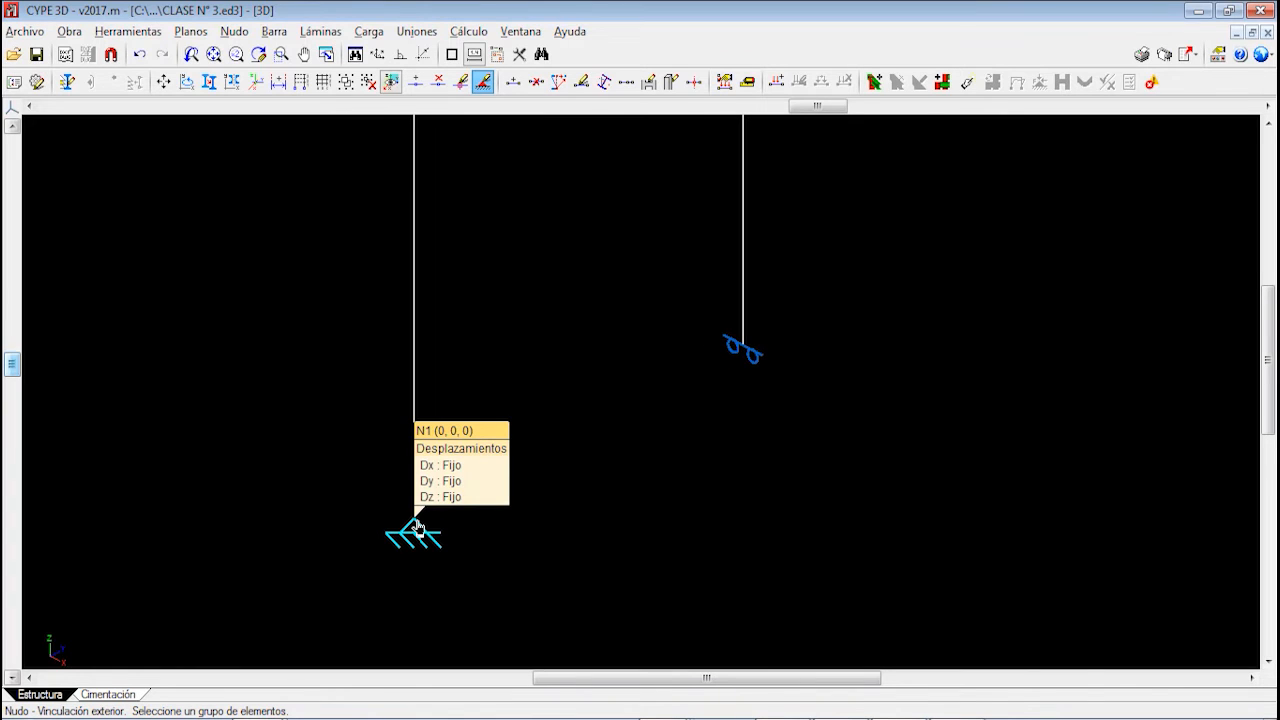
{"action": "scroll", "coordinate": [420, 508], "scroll_direction": "down", "scroll_amount": 3}
{"action": "middle_click_drag", "start_coordinate": [428, 519], "coordinate": [490, 504]}
{"action": "mouse_move", "coordinate": [485, 509]}
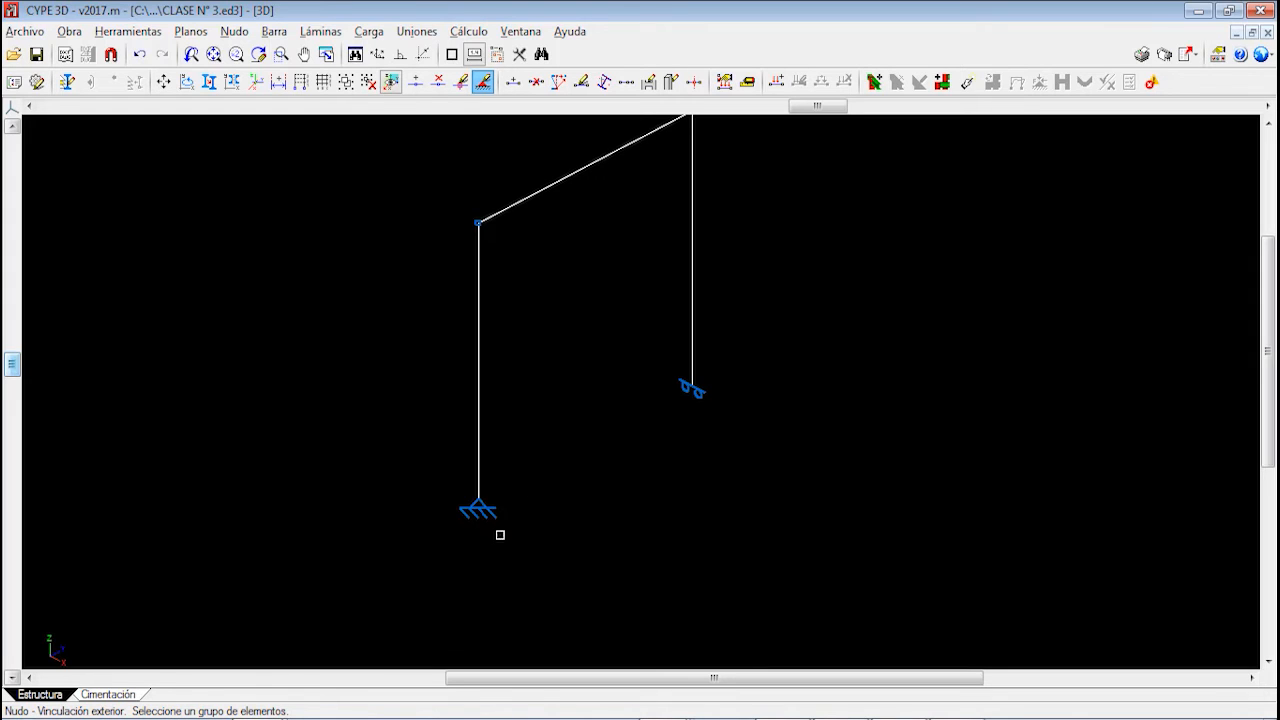
Set N1's exterior fixity to a fully fixed support with Dx, Dy, Dz, Gx, Gy and Gz as Fijo
{"action": "left_click", "coordinate": [234, 31]}
{"action": "left_click", "coordinate": [285, 158]}
{"action": "left_click", "coordinate": [479, 504]}
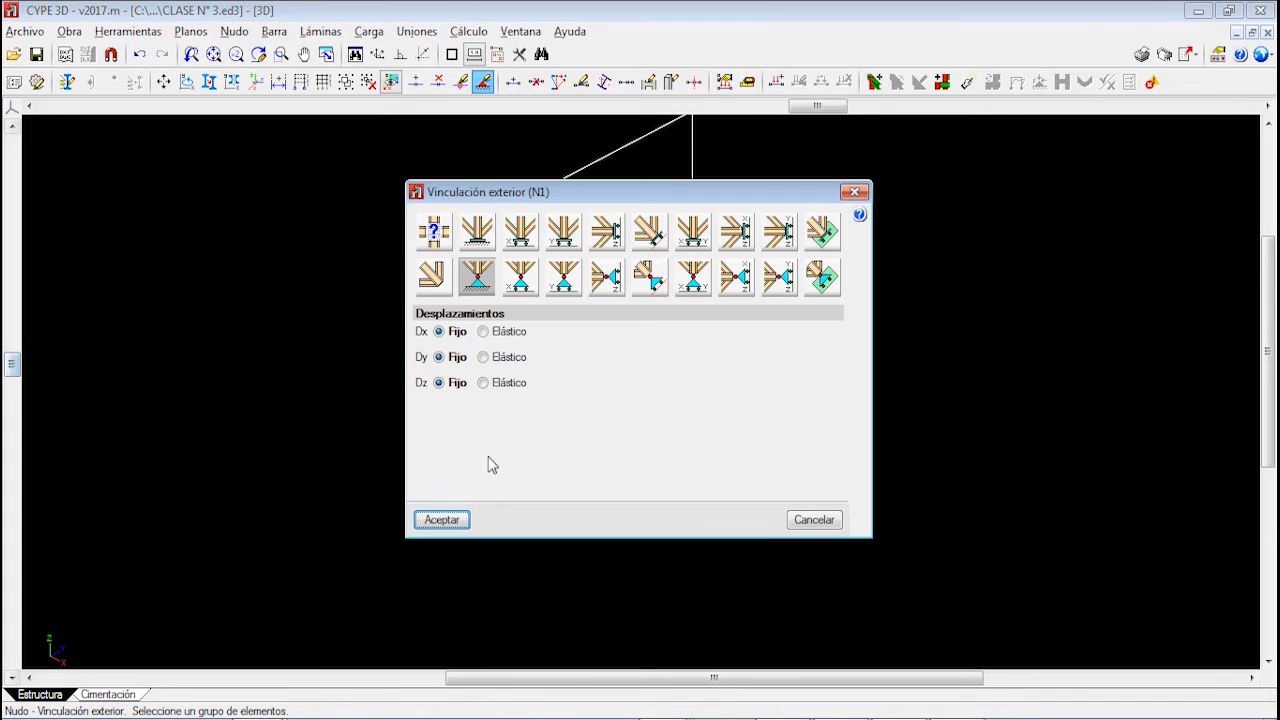
{"action": "left_click", "coordinate": [477, 232]}
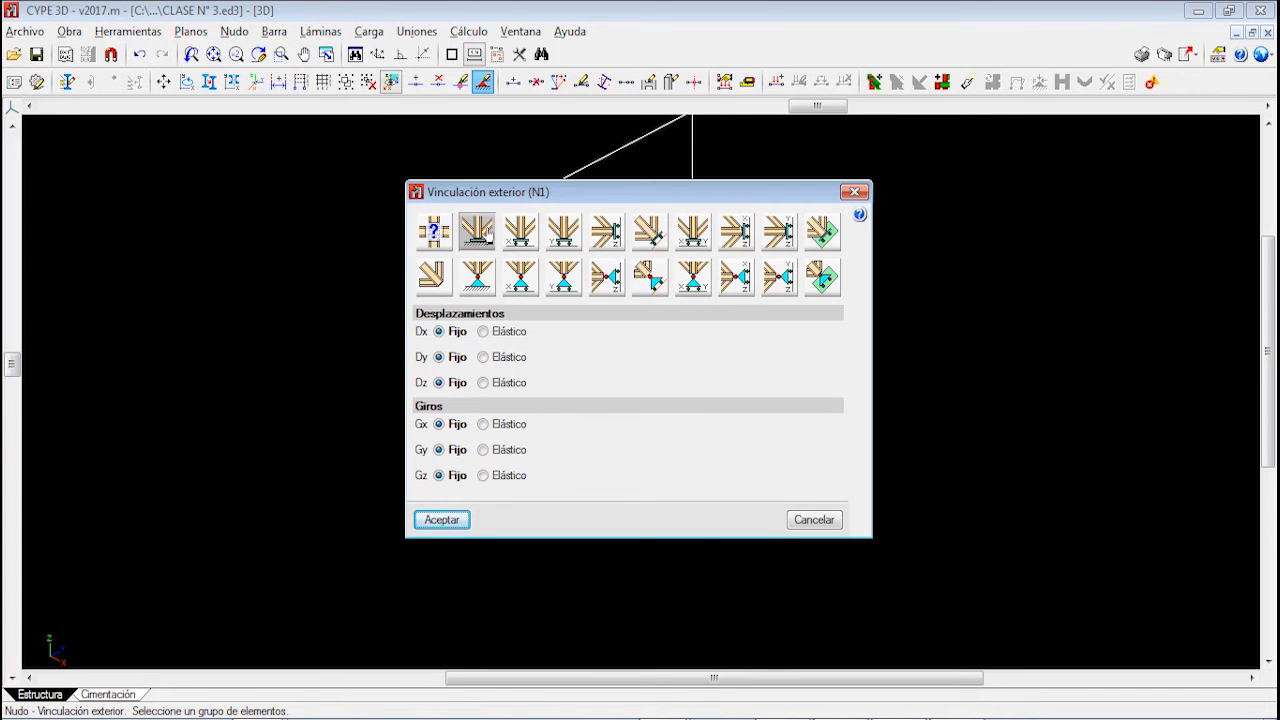
{"action": "left_click", "coordinate": [441, 521]}
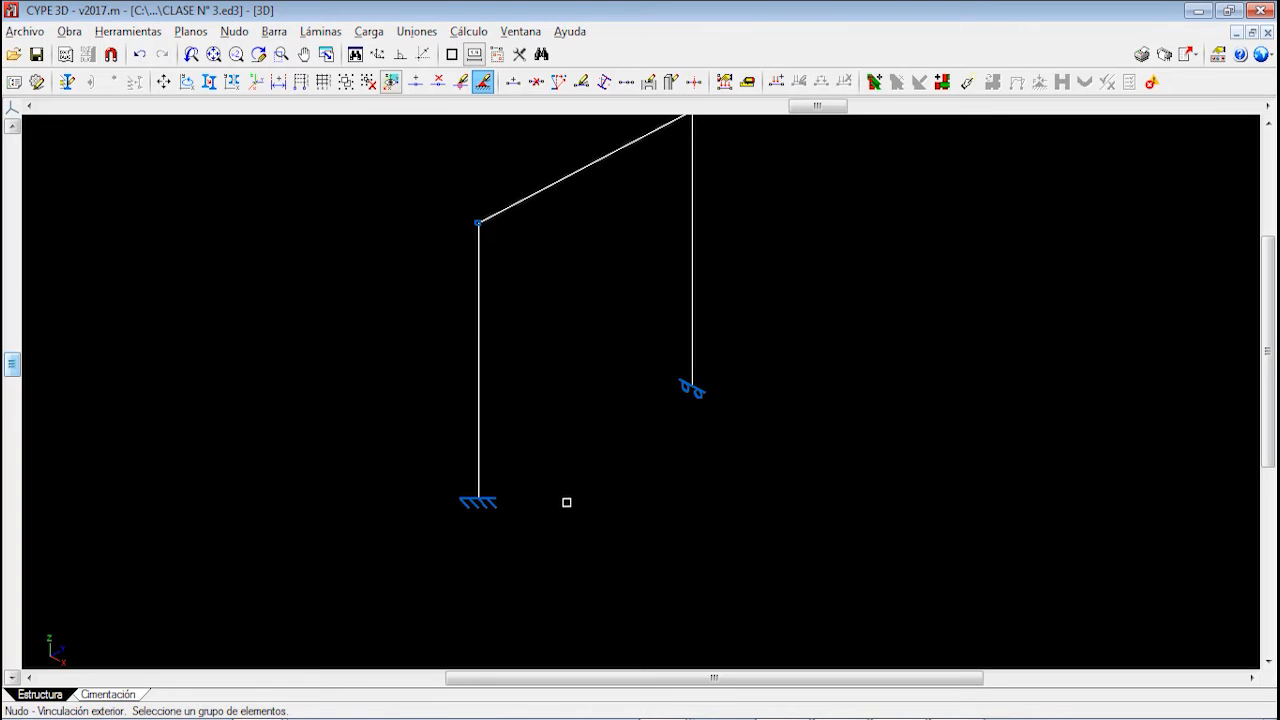
Change N1's exterior fixity back to a pinned support with Dx, Dy and Dz as Fijo
{"action": "left_click", "coordinate": [247, 33]}
{"action": "left_click", "coordinate": [292, 160]}
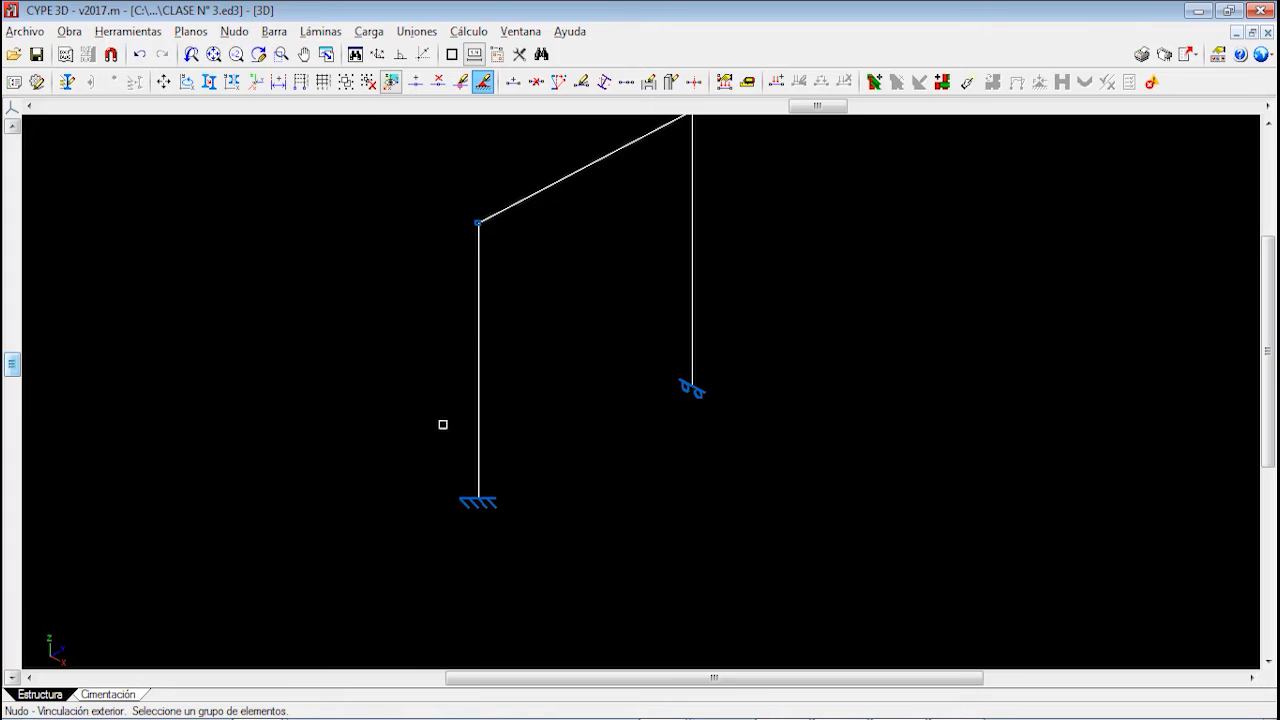
{"action": "left_click", "coordinate": [479, 505]}
{"action": "left_click", "coordinate": [434, 277]}
{"action": "left_click", "coordinate": [476, 277]}
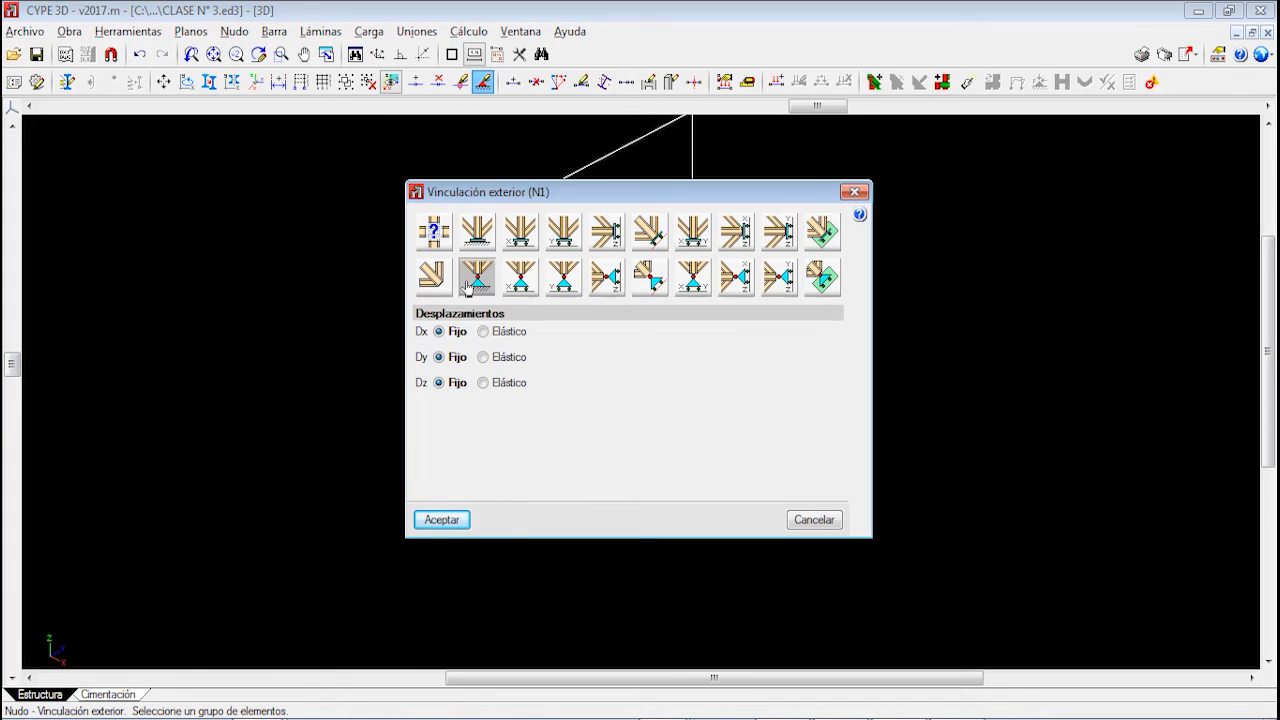
{"action": "left_click", "coordinate": [441, 520]}
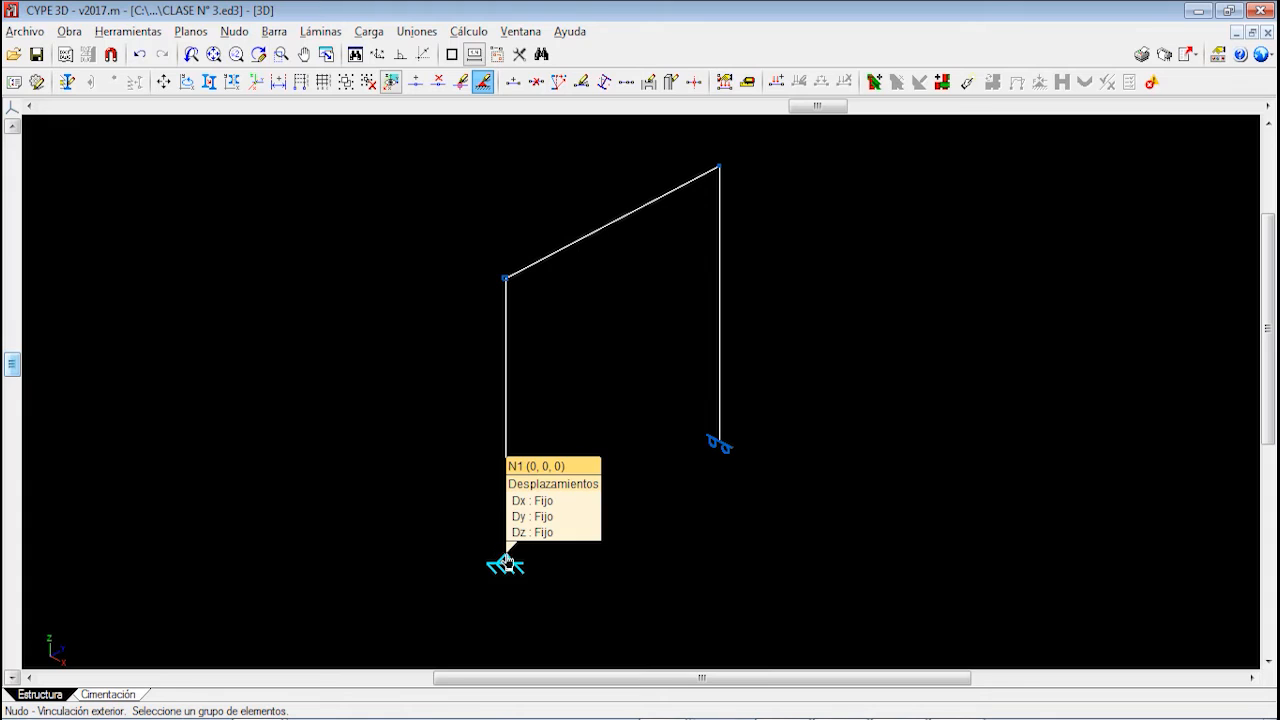
Switch to Paint, draw Z and X axes with an oblique third axis, and add an oblique load arrow onto the frame's beam
{"action": "key", "text": "alt+Tab"}
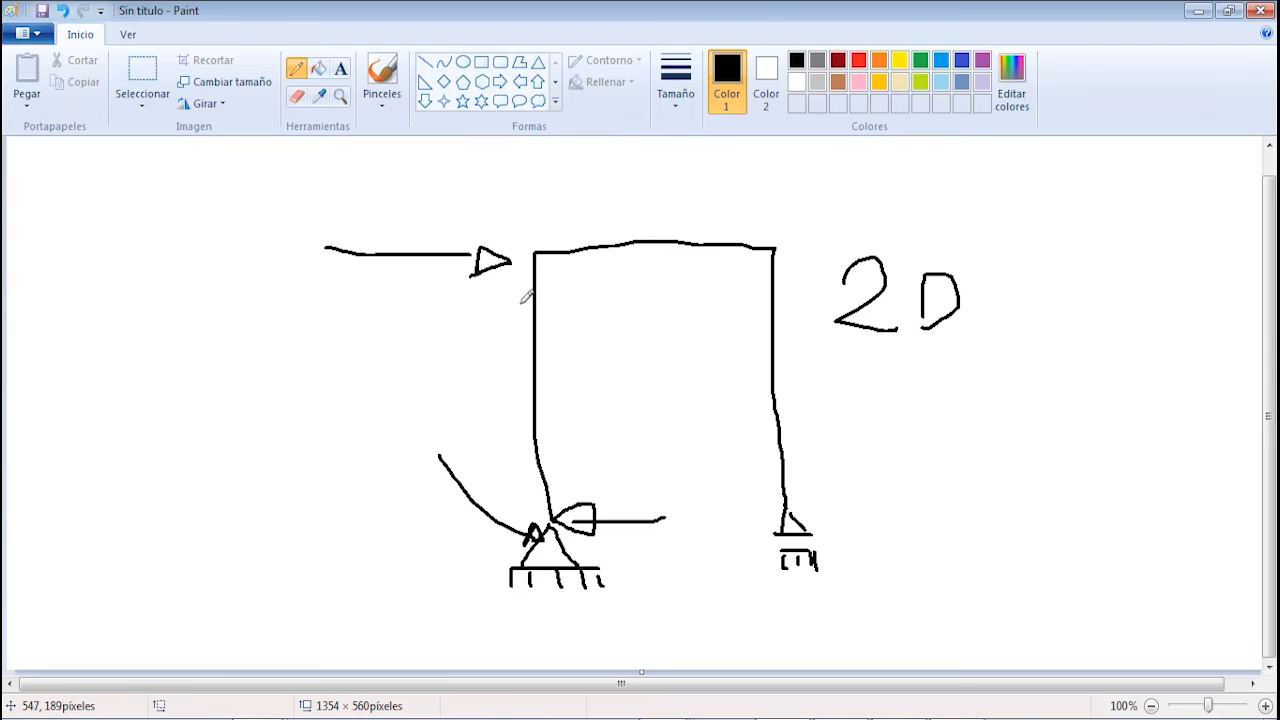
{"action": "mouse_move", "coordinate": [930, 462]}
{"action": "left_mouse_down"}
{"action": "mouse_move", "coordinate": [936, 514]}
{"action": "mouse_move", "coordinate": [931, 451]}
{"action": "mouse_move", "coordinate": [989, 453]}
{"action": "left_mouse_up"}
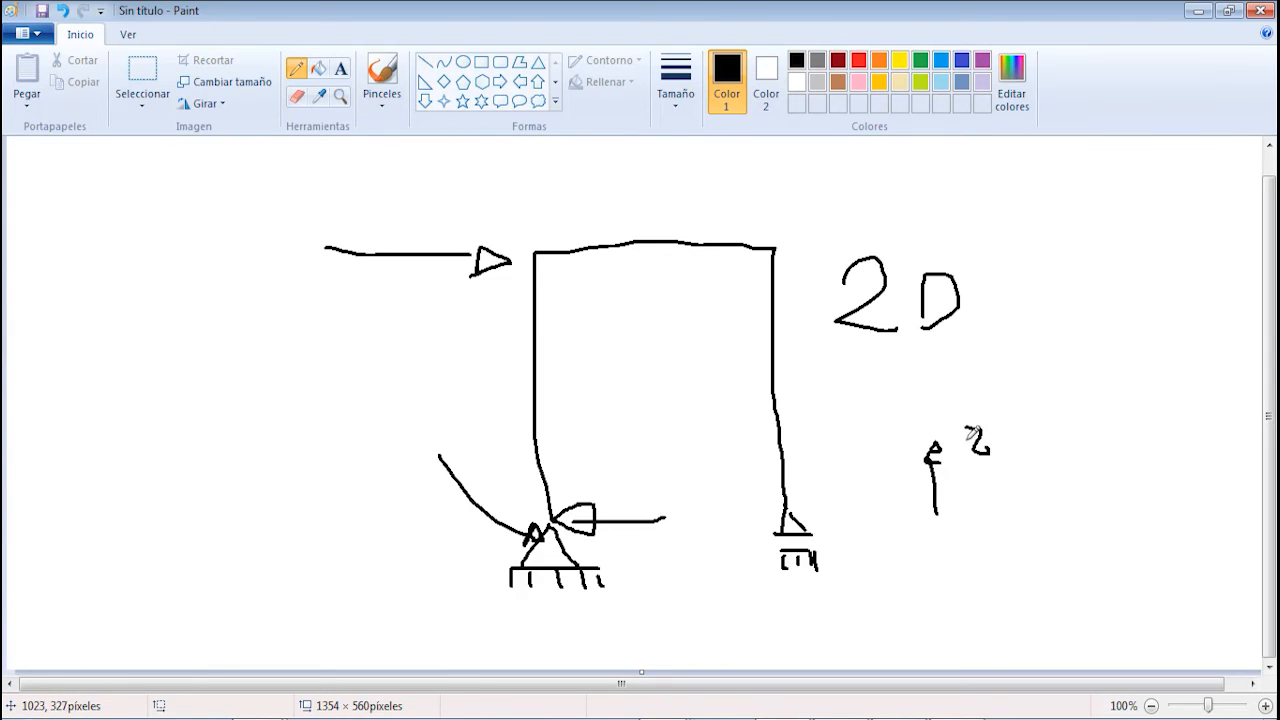
{"action": "mouse_move", "coordinate": [938, 516]}
{"action": "left_mouse_down"}
{"action": "mouse_move", "coordinate": [994, 504]}
{"action": "mouse_move", "coordinate": [1008, 513]}
{"action": "mouse_move", "coordinate": [988, 515]}
{"action": "mouse_move", "coordinate": [1048, 522]}
{"action": "left_mouse_up"}
{"action": "left_click_drag", "start_coordinate": [875, 478], "coordinate": [936, 514]}
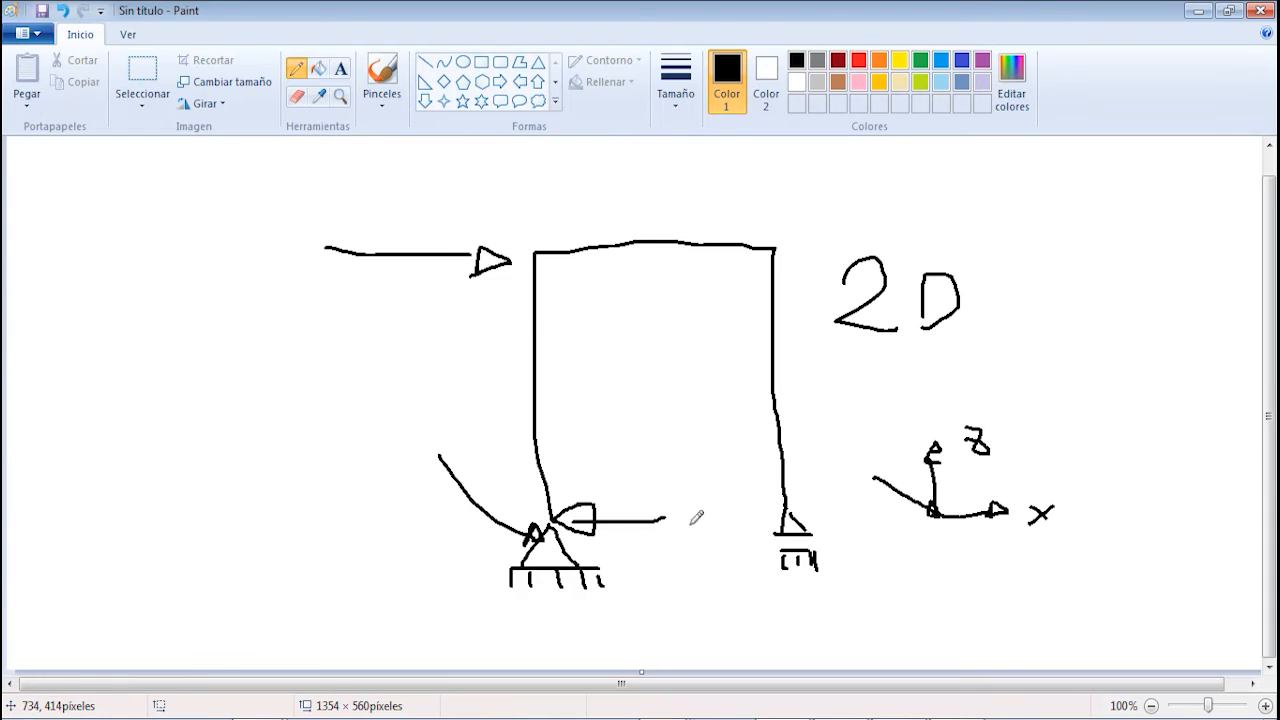
{"action": "mouse_move", "coordinate": [538, 183]}
{"action": "left_mouse_down"}
{"action": "mouse_move", "coordinate": [592, 258]}
{"action": "mouse_move", "coordinate": [588, 246]}
{"action": "left_mouse_up"}
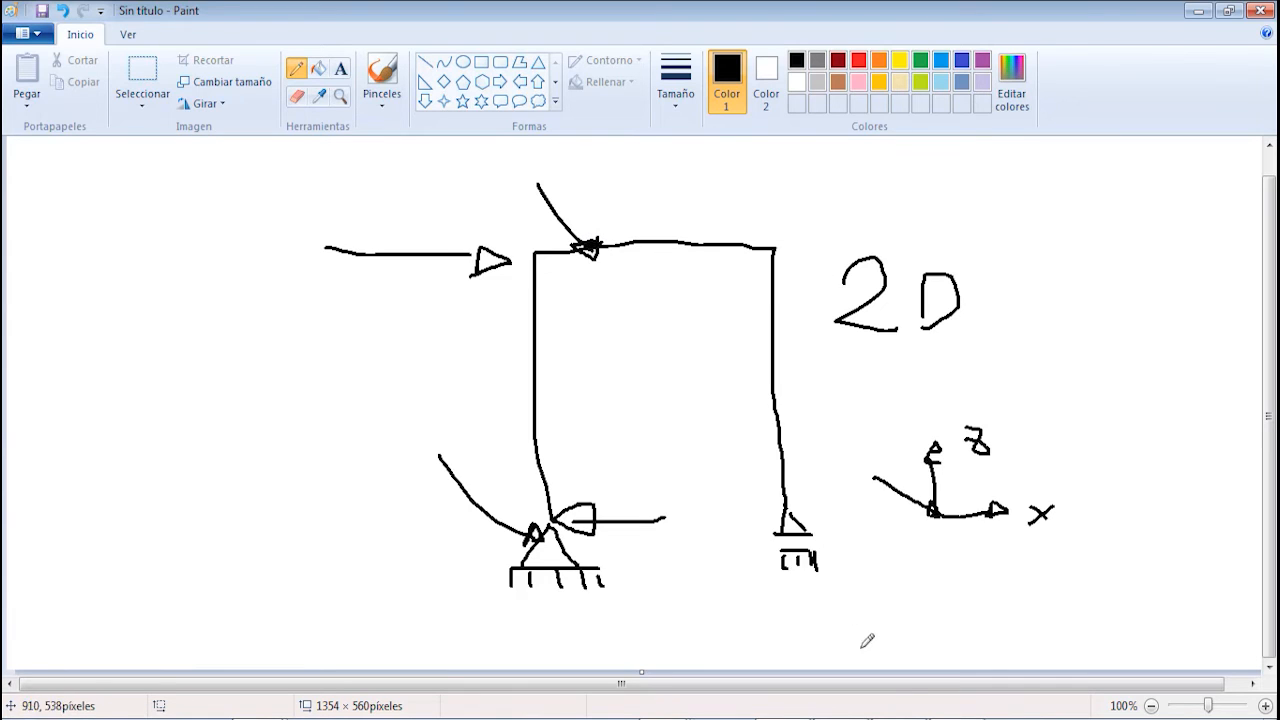
Return to CYPE 3D and remove the exterior fixity from all four nodes of the frame at once
{"action": "key", "text": "alt+Tab"}
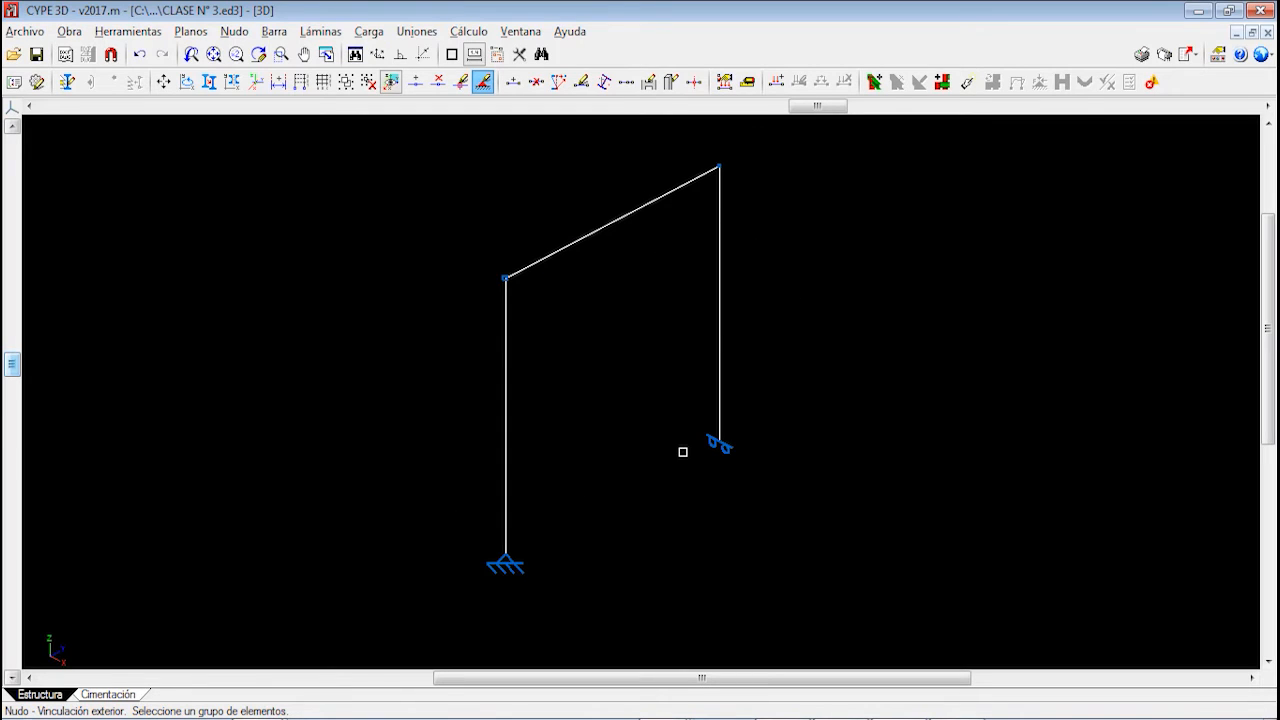
{"action": "middle_click_drag", "start_coordinate": [586, 345], "coordinate": [590, 377]}
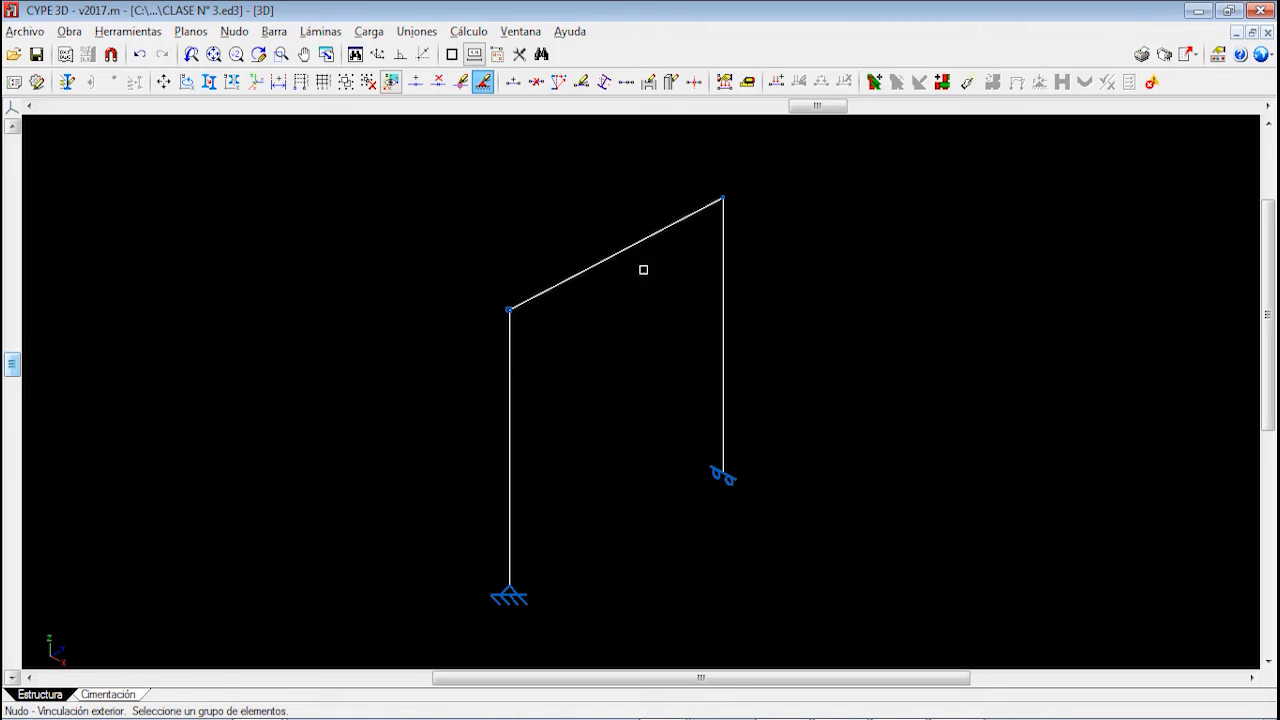
{"action": "left_click", "coordinate": [234, 31]}
{"action": "left_click", "coordinate": [300, 160]}
{"action": "scroll", "coordinate": [690, 525], "scroll_direction": "down", "scroll_amount": 1}
{"action": "left_click_drag", "start_coordinate": [909, 629], "coordinate": [403, 193]}
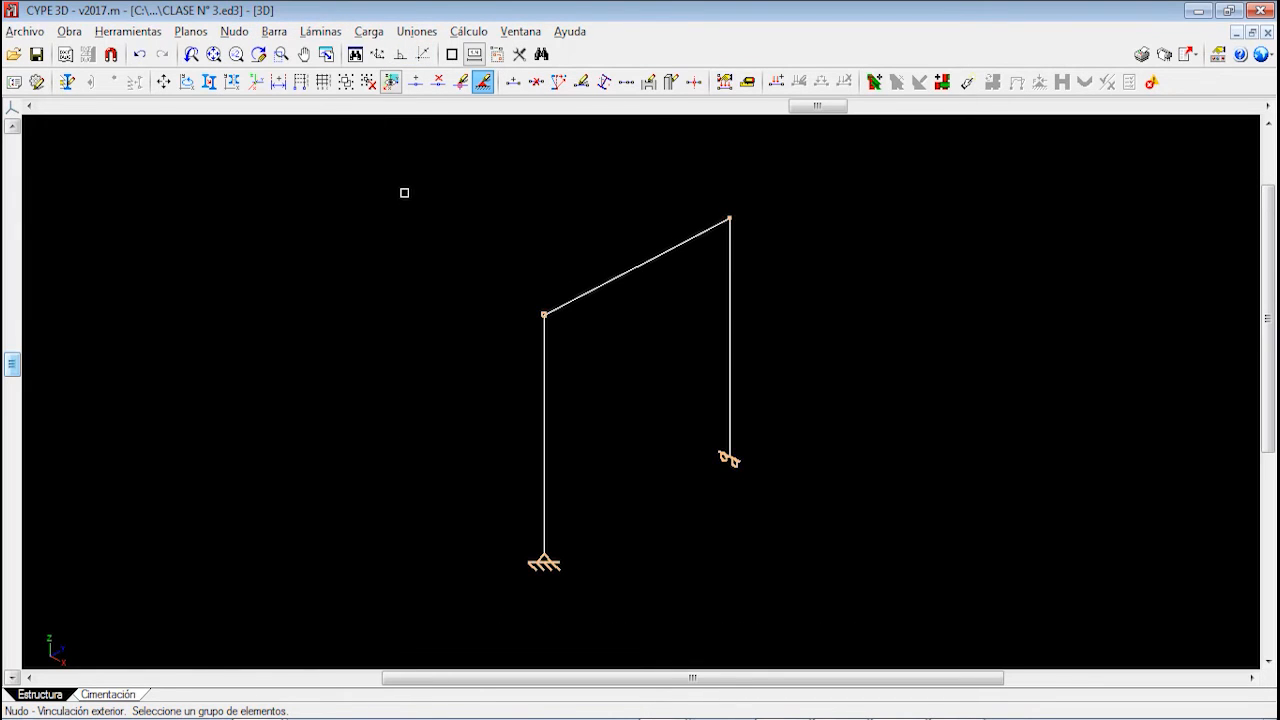
{"action": "right_click", "coordinate": [404, 194]}
{"action": "left_click", "coordinate": [465, 285]}
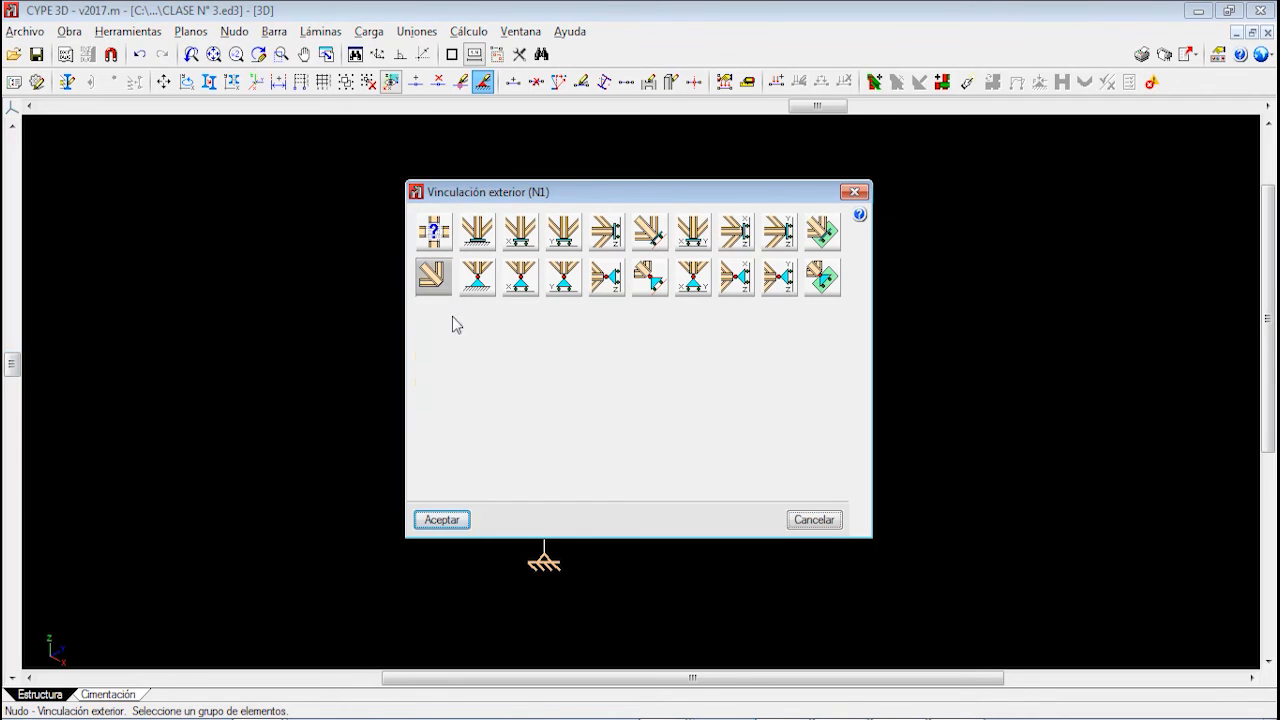
{"action": "left_click", "coordinate": [443, 520]}
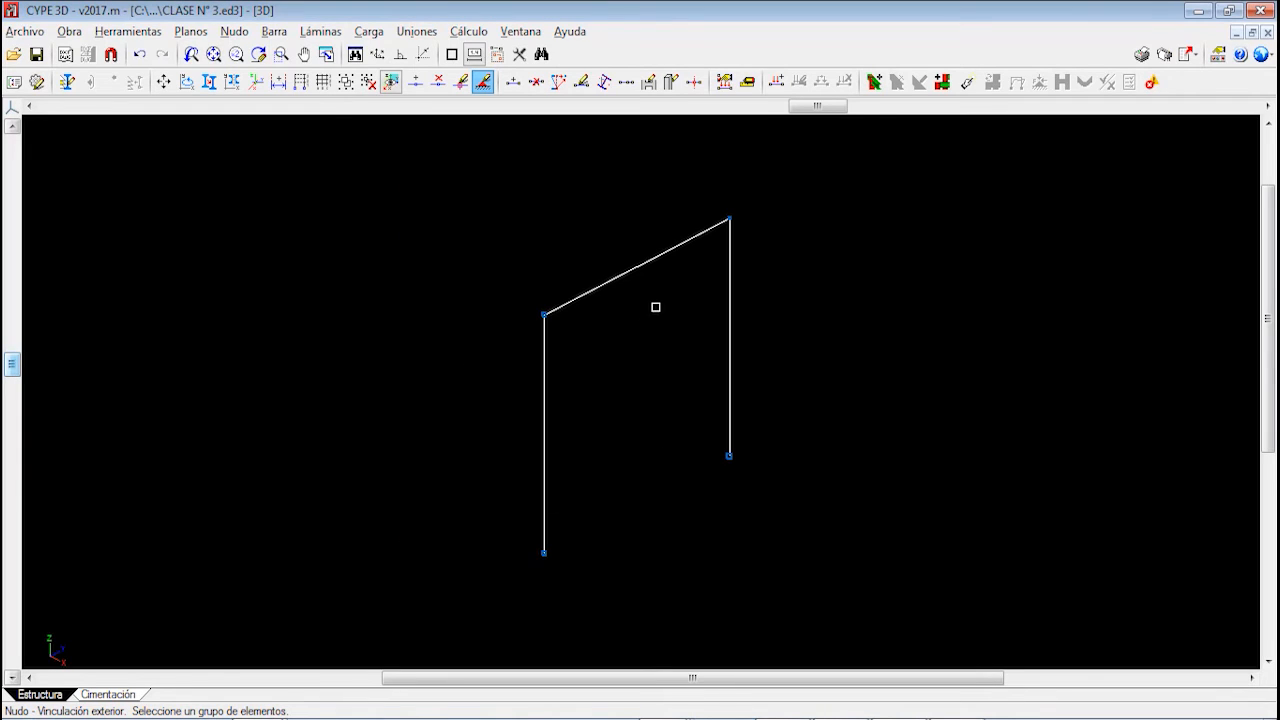
Switch to Paint, draw a horizontal line enclosed by an oval left of the frame, and strike through the roller support
{"action": "scroll", "coordinate": [640, 288], "scroll_direction": "up", "scroll_amount": 1}
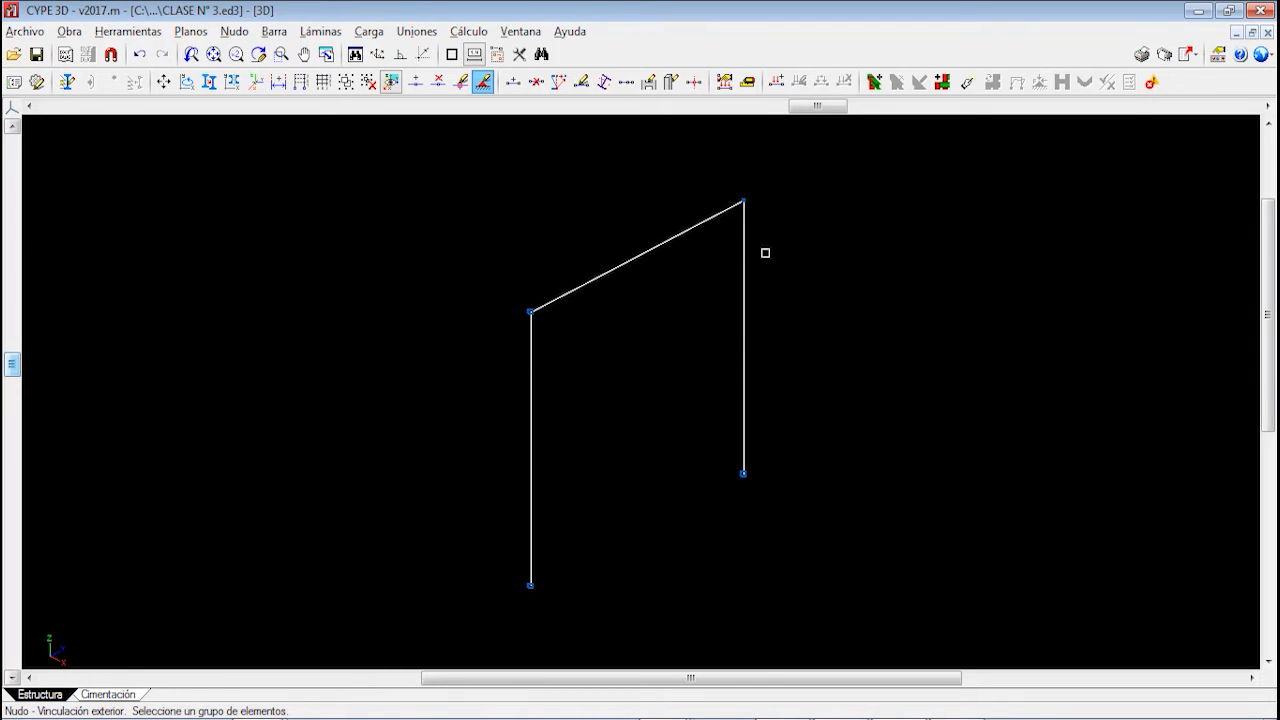
{"action": "middle_click_drag", "start_coordinate": [591, 352], "coordinate": [588, 266]}
{"action": "middle_click_drag", "start_coordinate": [760, 357], "coordinate": [737, 417]}
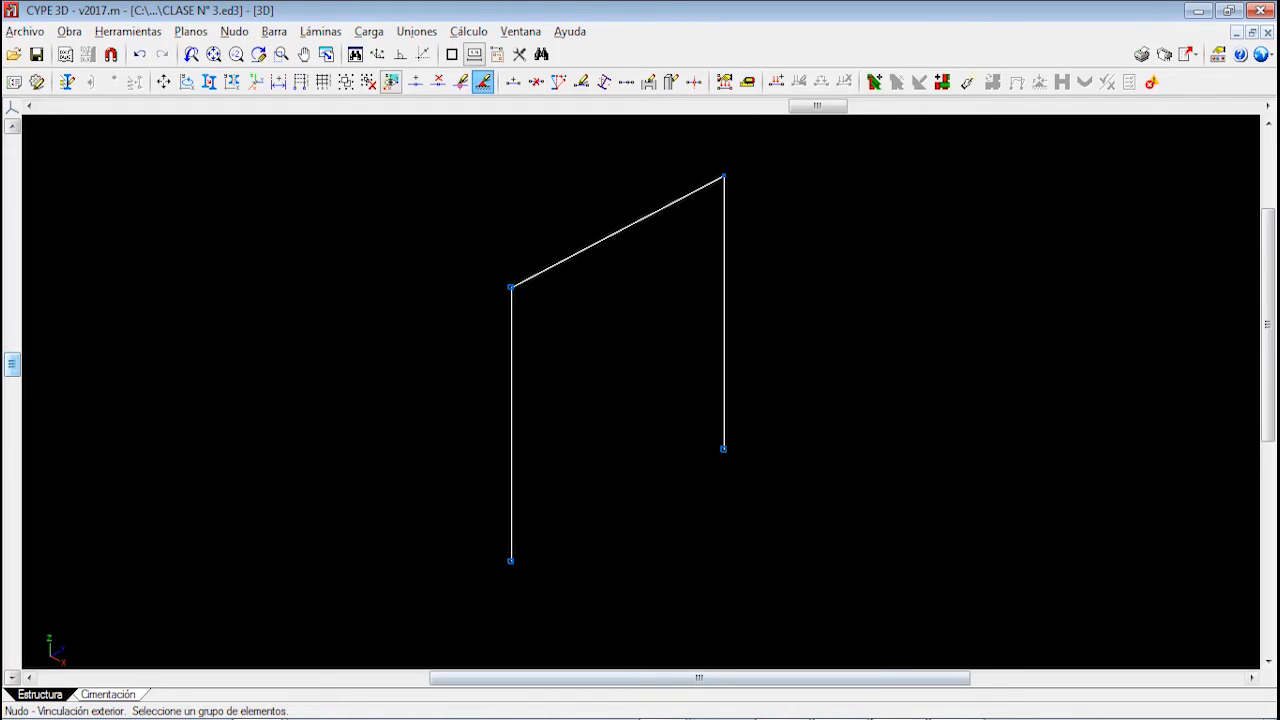
{"action": "mouse_move", "coordinate": [899, 718]}
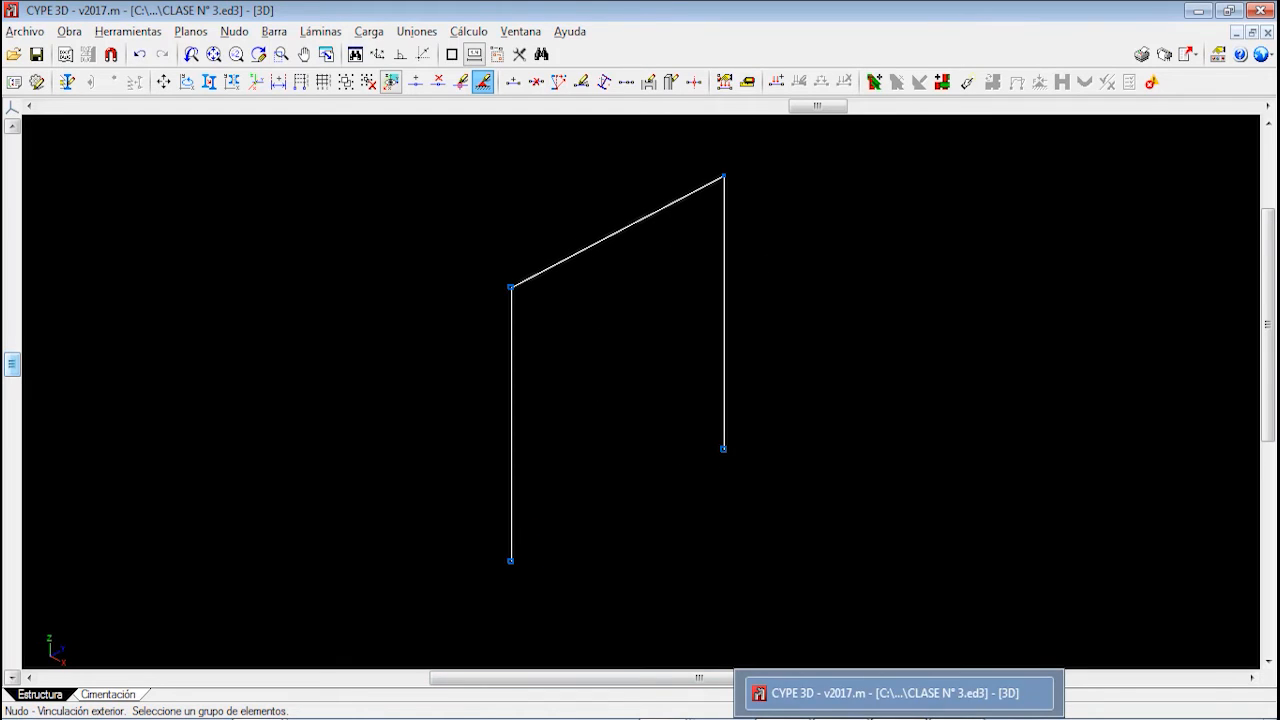
{"action": "left_click", "coordinate": [850, 718]}
{"action": "left_click_drag", "start_coordinate": [130, 371], "coordinate": [311, 366]}
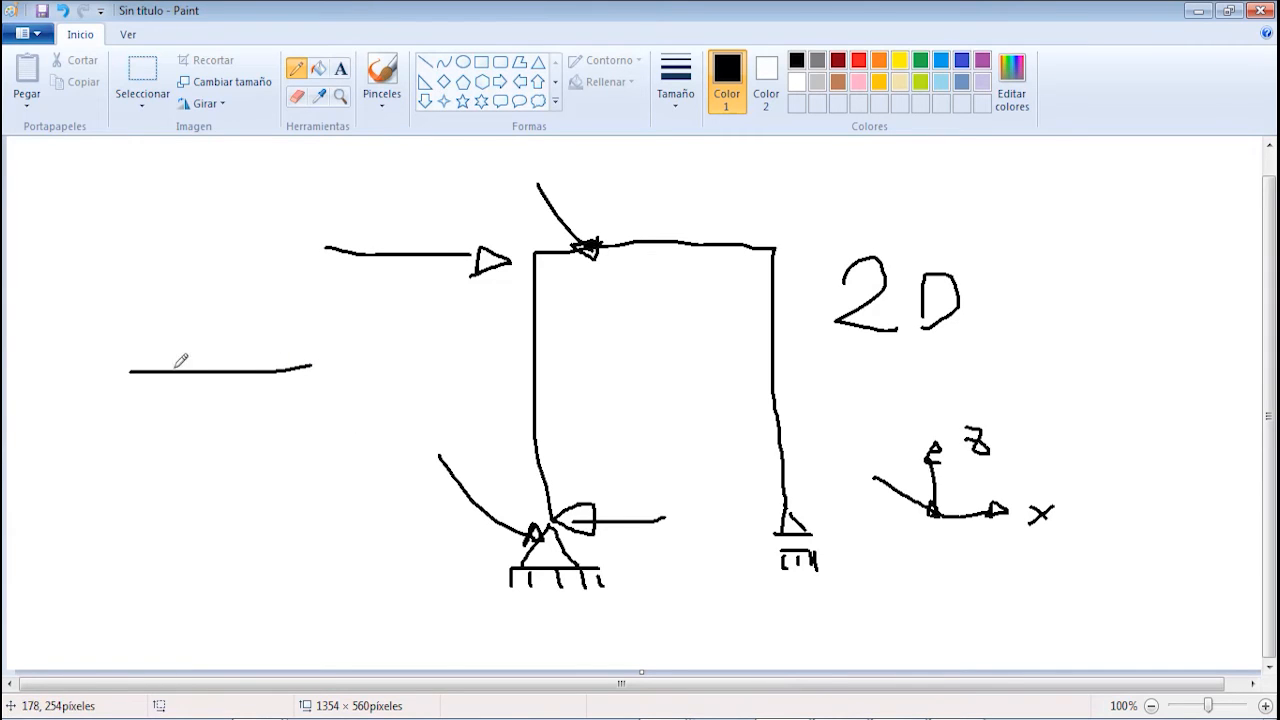
{"action": "mouse_move", "coordinate": [101, 379]}
{"action": "left_mouse_down"}
{"action": "mouse_move", "coordinate": [277, 308]}
{"action": "mouse_move", "coordinate": [112, 388]}
{"action": "left_mouse_up"}
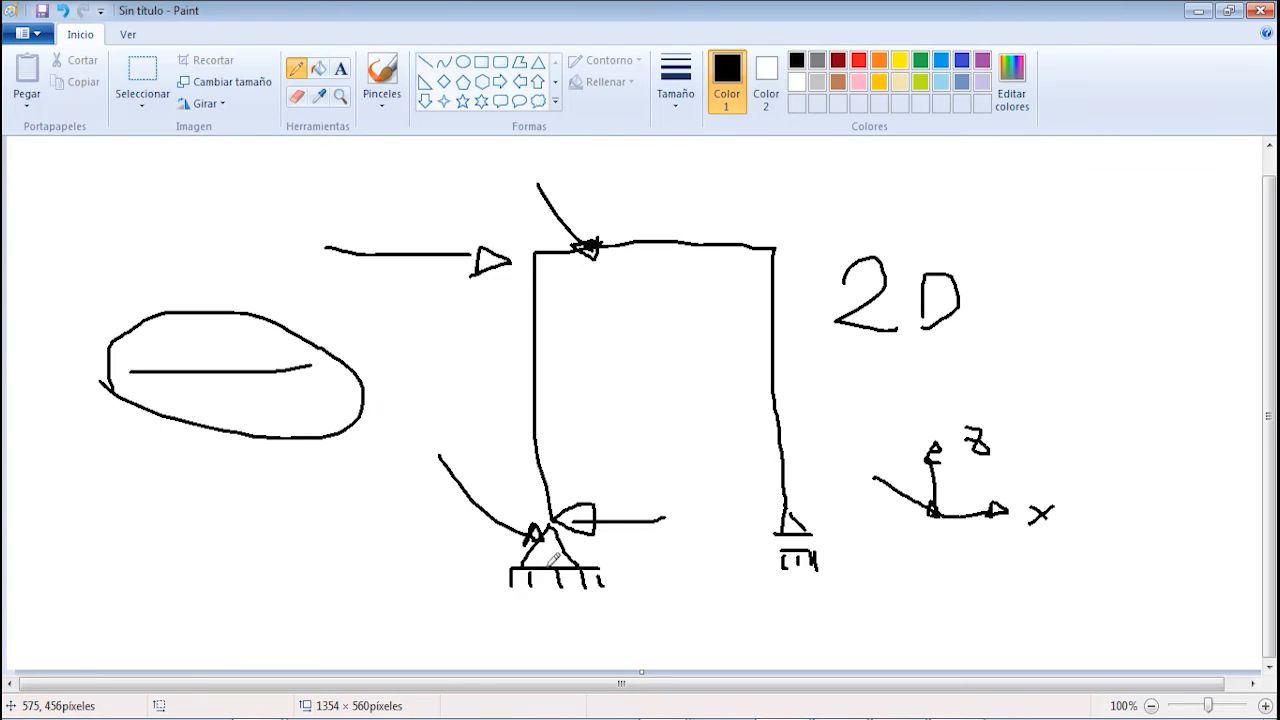
{"action": "left_click_drag", "start_coordinate": [795, 508], "coordinate": [760, 547]}
{"action": "mouse_move", "coordinate": [804, 528]}
{"action": "left_mouse_down"}
{"action": "mouse_move", "coordinate": [788, 555]}
{"action": "mouse_move", "coordinate": [816, 584]}
{"action": "left_mouse_up"}
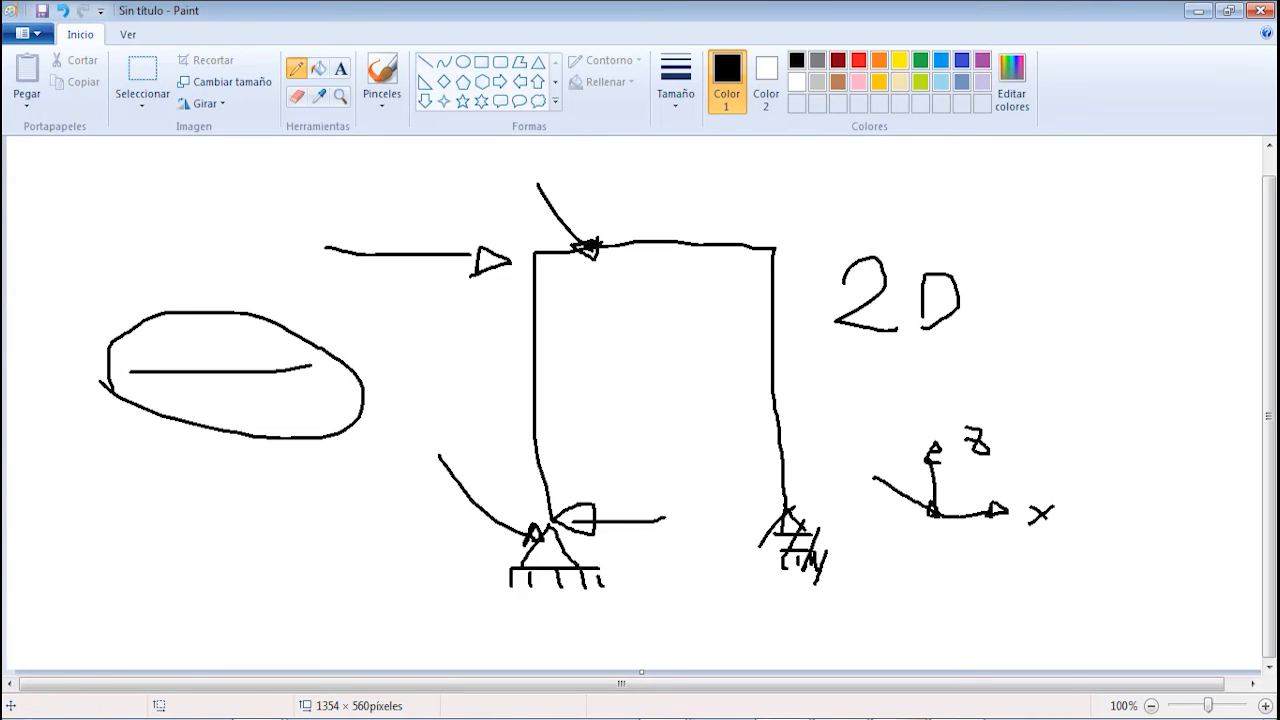
Switch back to CYPE 3D and start the exterior fixity command for the frame's nodes
{"action": "left_click", "coordinate": [899, 718]}
{"action": "middle_click_drag", "start_coordinate": [543, 525], "coordinate": [543, 502]}
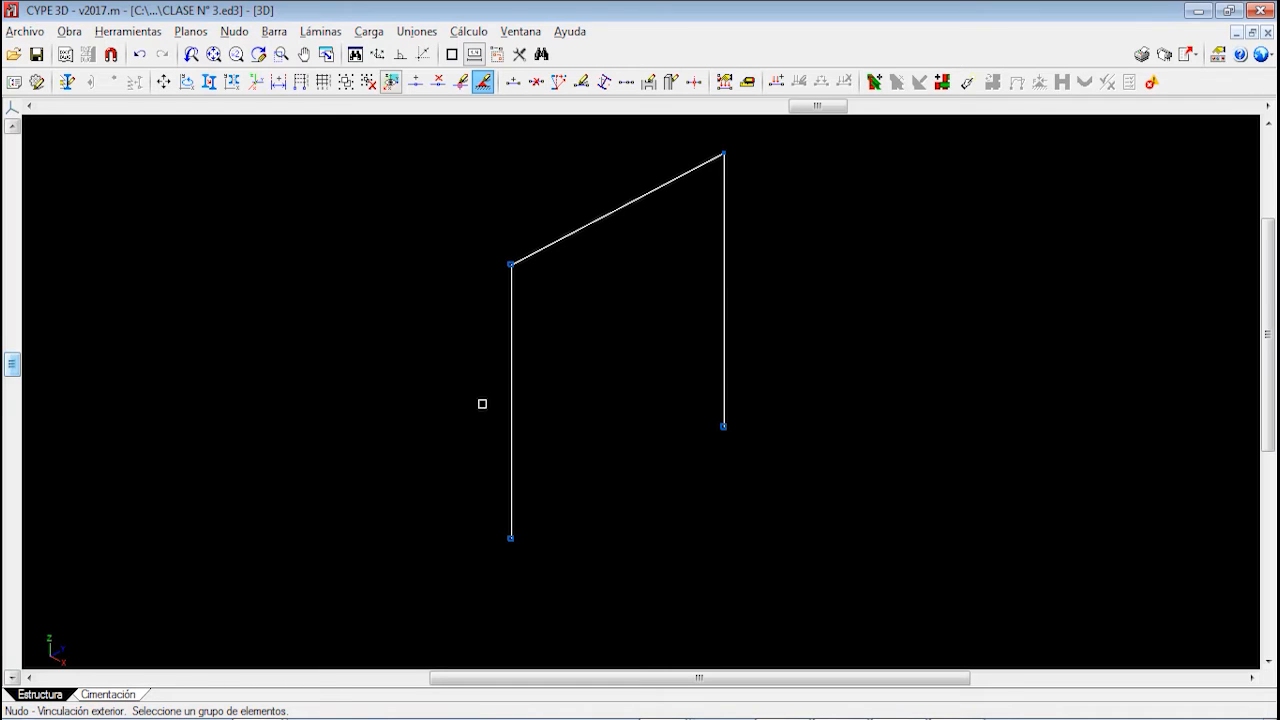
{"action": "middle_click_drag", "start_coordinate": [651, 406], "coordinate": [679, 431]}
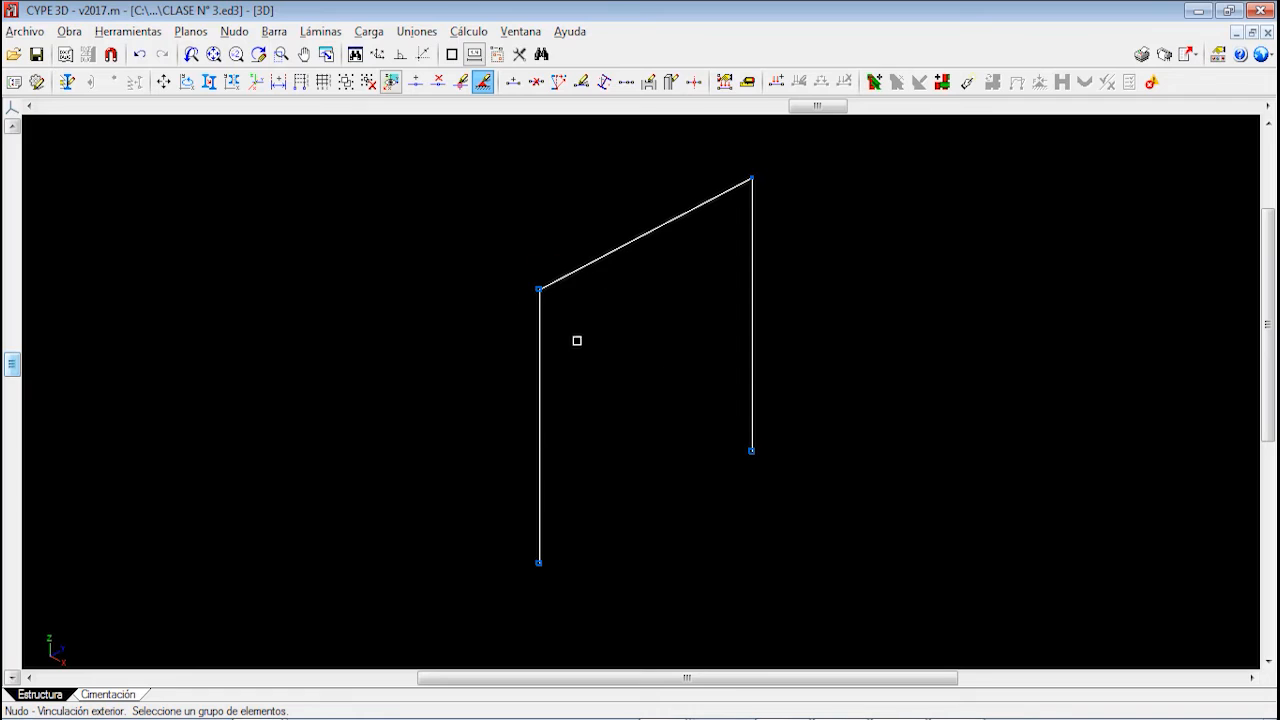
{"action": "left_click", "coordinate": [234, 31]}
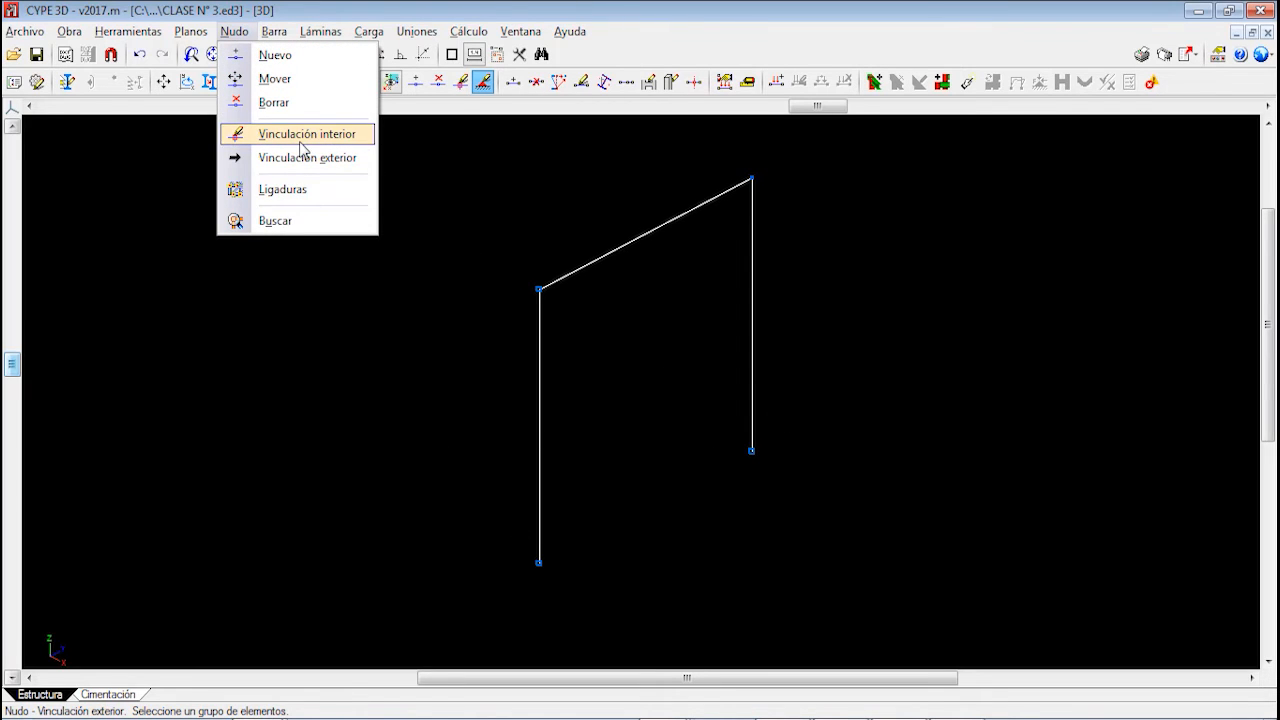
{"action": "left_click", "coordinate": [337, 160]}
{"action": "scroll", "coordinate": [571, 331], "scroll_direction": "down", "scroll_amount": 2}
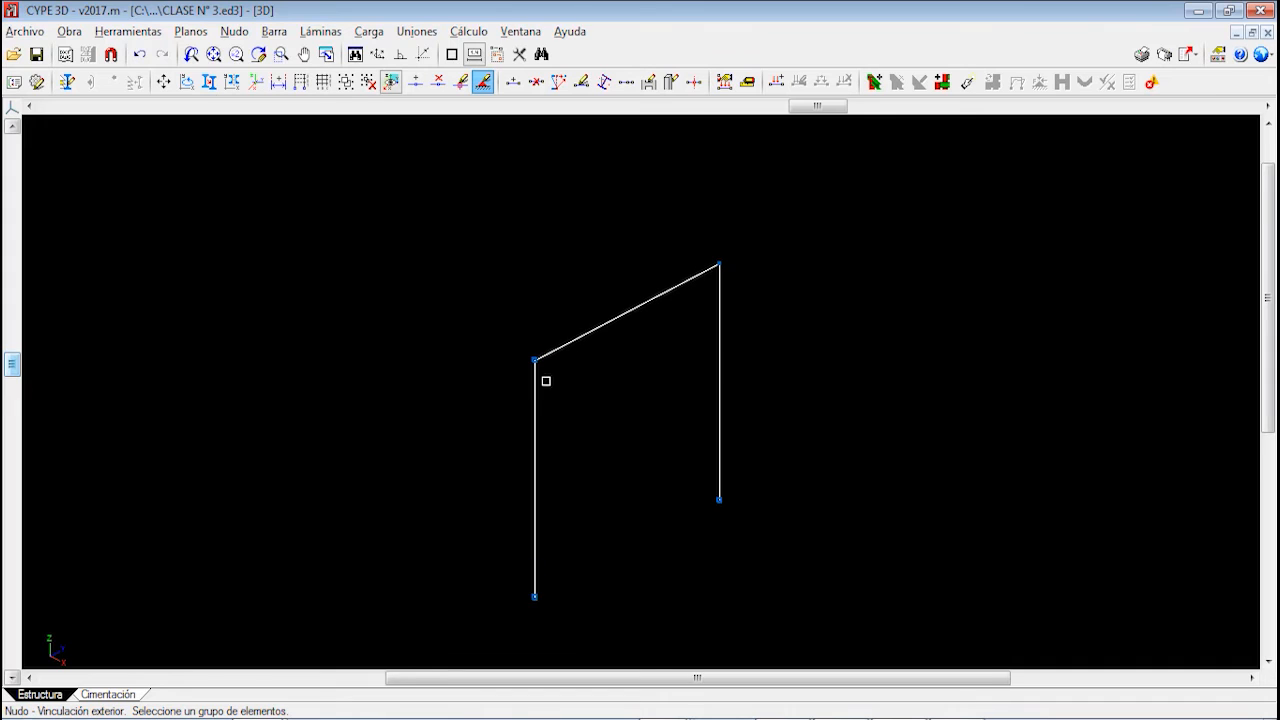
{"action": "scroll", "coordinate": [546, 381], "scroll_direction": "up", "scroll_amount": 1}
{"action": "left_click", "coordinate": [274, 31]}
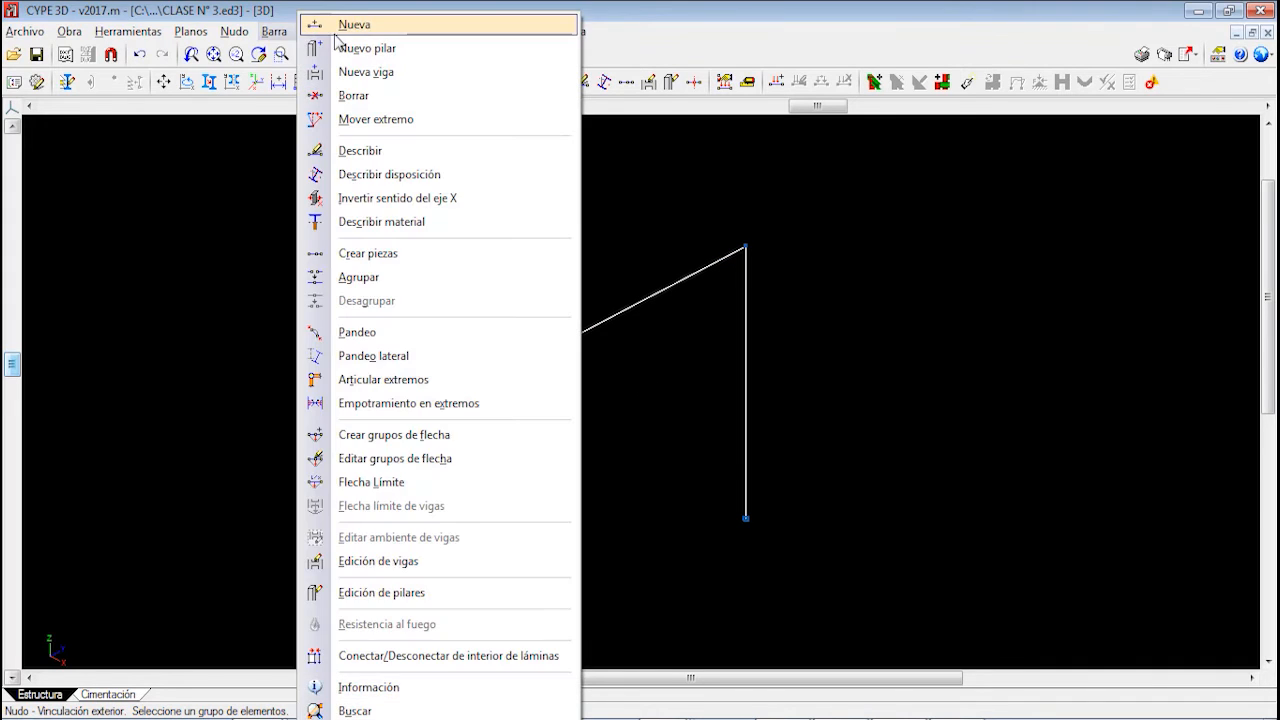
{"action": "left_click", "coordinate": [338, 27]}
{"action": "left_click", "coordinate": [534, 357]}
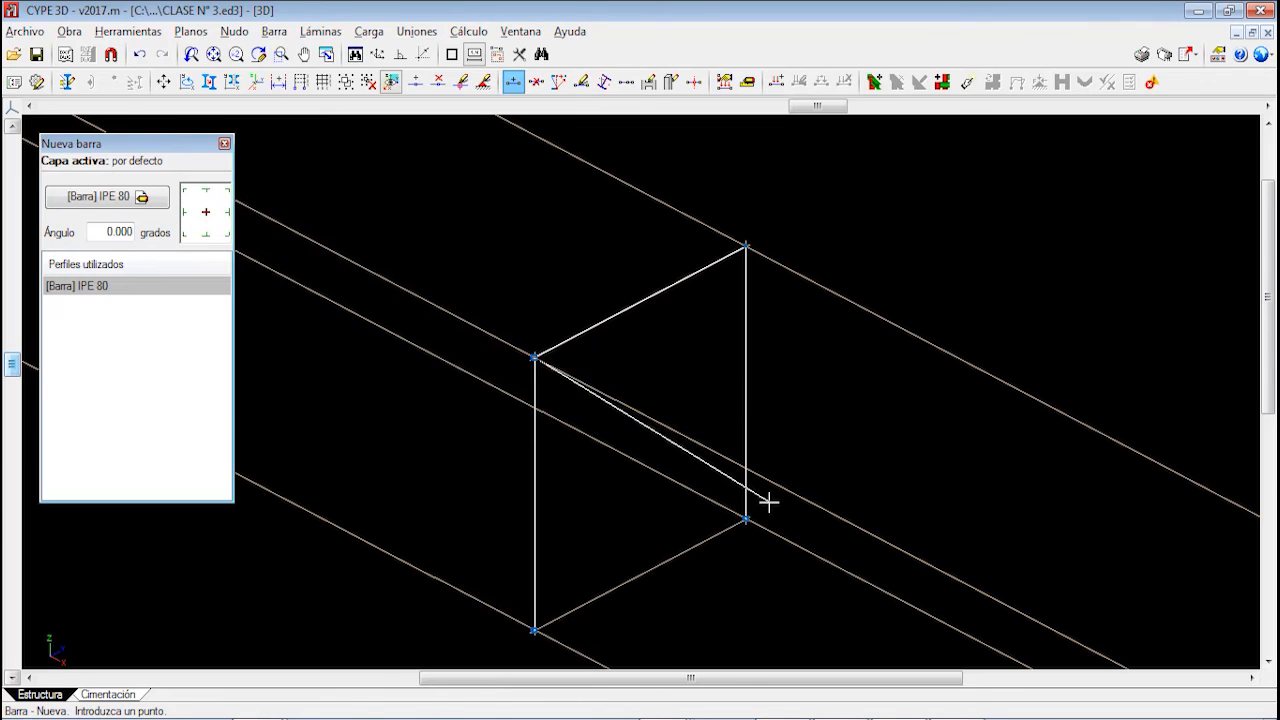
{"action": "middle_click_drag", "start_coordinate": [753, 500], "coordinate": [620, 337]}
{"action": "scroll", "coordinate": [664, 345], "scroll_direction": "down", "scroll_amount": 2}
{"action": "right_click", "coordinate": [692, 340]}
{"action": "scroll", "coordinate": [535, 262], "scroll_direction": "down", "scroll_amount": 1}
{"action": "middle_click_drag", "start_coordinate": [535, 262], "coordinate": [531, 298]}
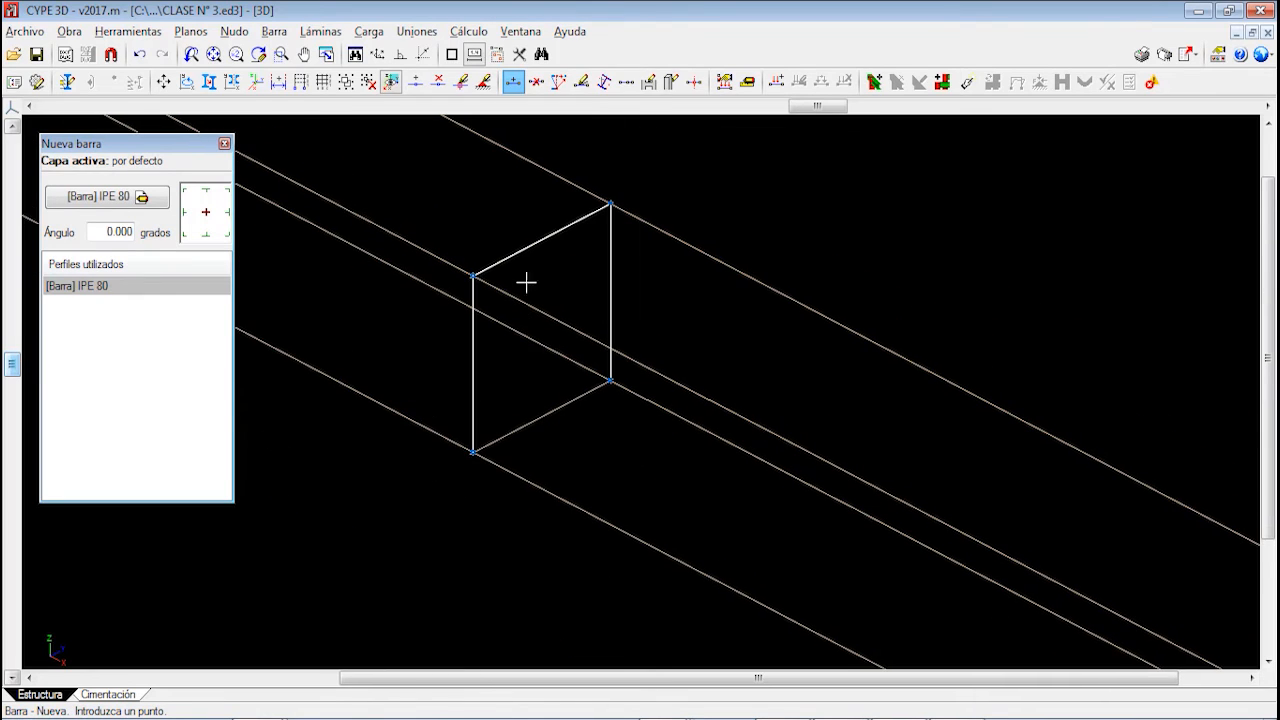
Try to add a new node using a coordinate value of 0
{"action": "left_click", "coordinate": [234, 31]}
{"action": "left_click", "coordinate": [271, 51]}
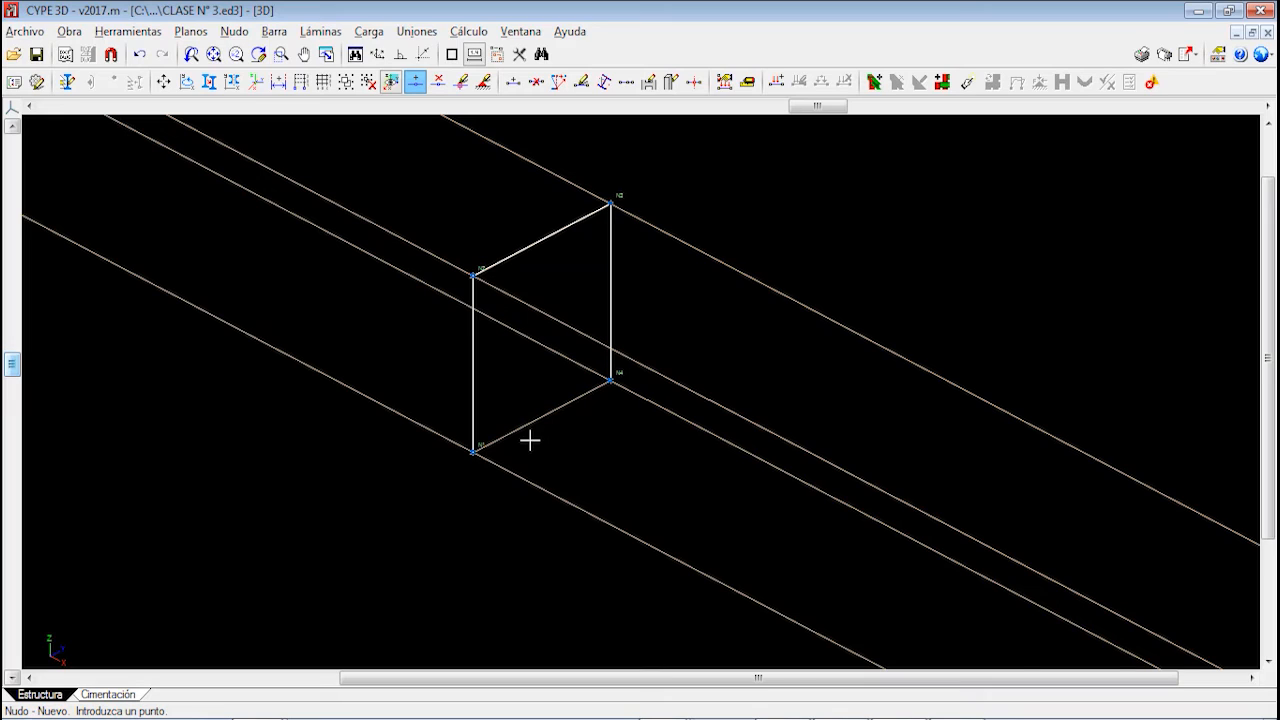
{"action": "type", "text": "0"}
{"action": "key", "text": "Return"}
{"action": "key", "text": "Return"}
{"action": "key", "text": "Return"}
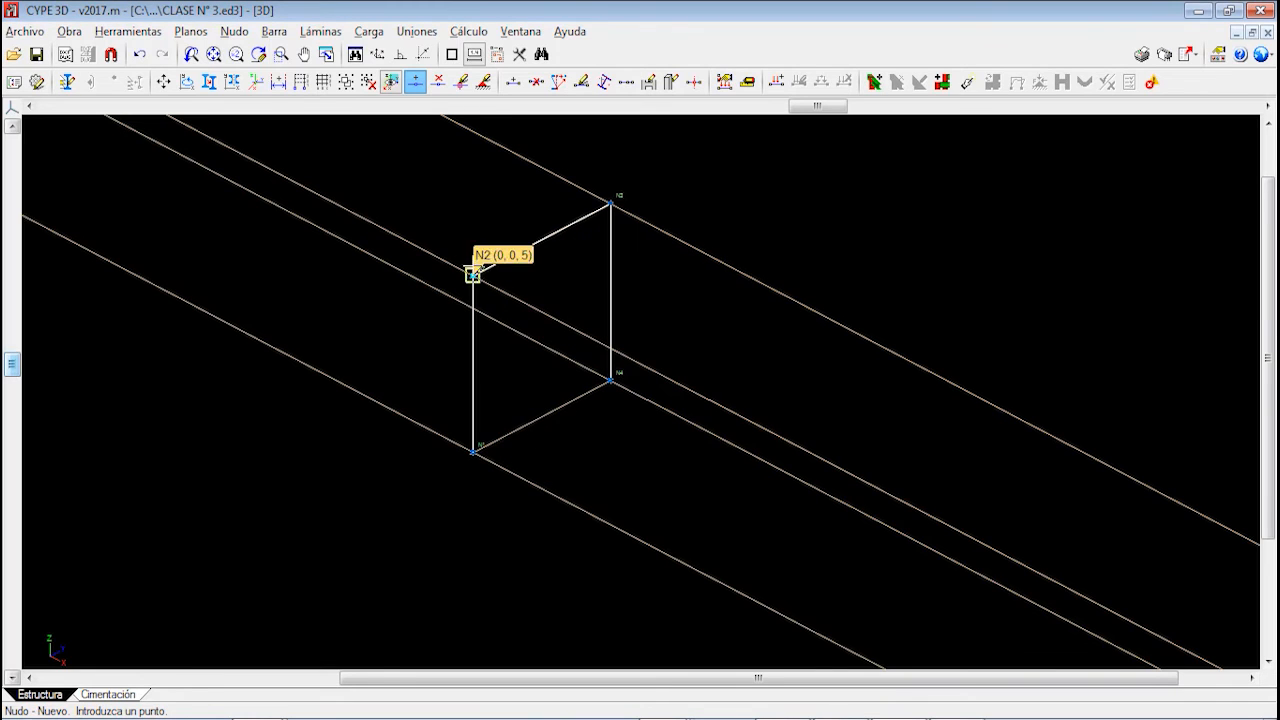
{"action": "scroll", "coordinate": [472, 265], "scroll_direction": "up", "scroll_amount": 2}
{"action": "scroll", "coordinate": [622, 380], "scroll_direction": "up", "scroll_amount": 1}
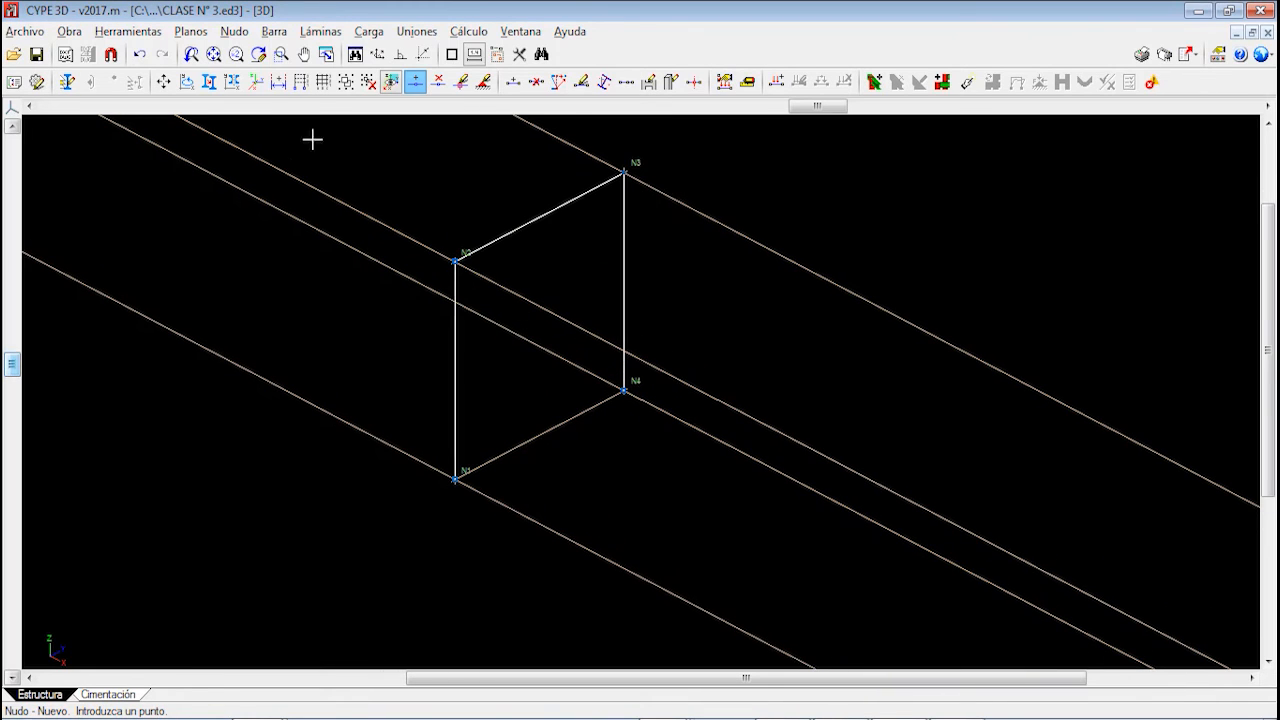
Add a diagonal IPE 80 bar from node N2 to node N4
{"action": "left_click", "coordinate": [274, 31]}
{"action": "left_click", "coordinate": [330, 22]}
{"action": "left_click", "coordinate": [453, 261]}
{"action": "left_click", "coordinate": [624, 390]}
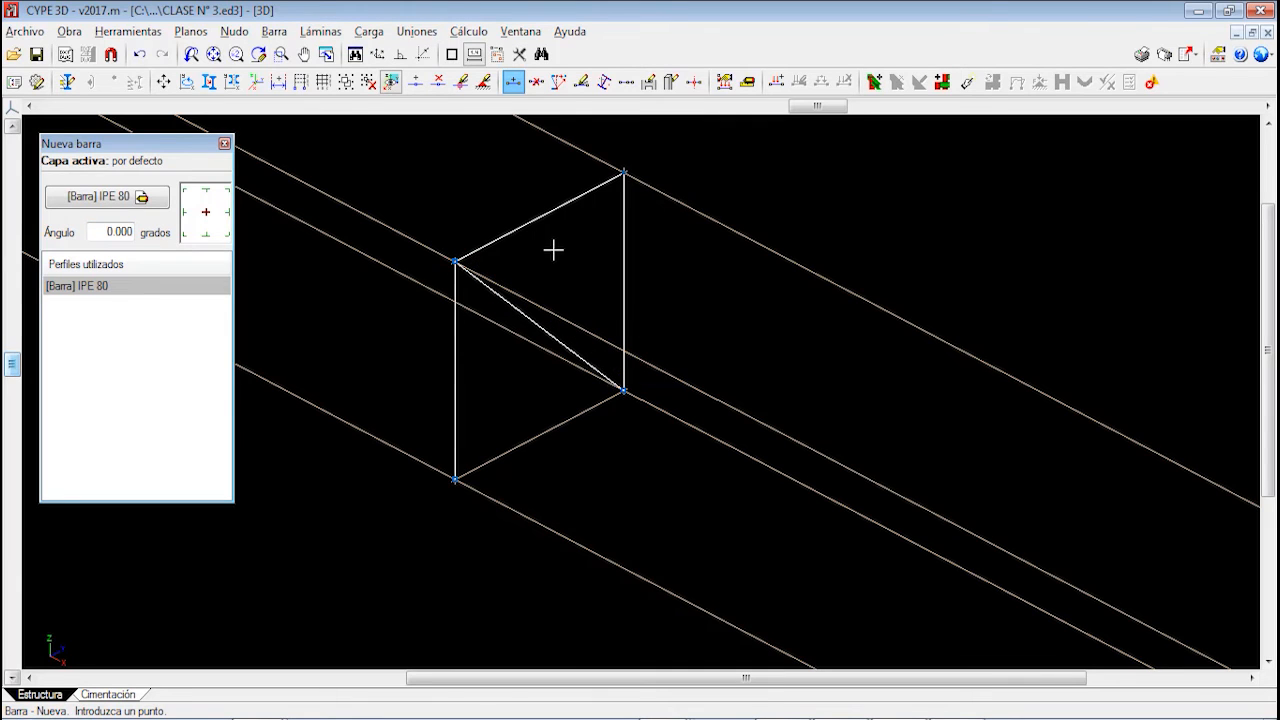
{"action": "scroll", "coordinate": [455, 261], "scroll_direction": "up", "scroll_amount": 1}
Try the generic interior fixity configuration on node N2, and set the node back to fully fixed
{"action": "left_click", "coordinate": [234, 31]}
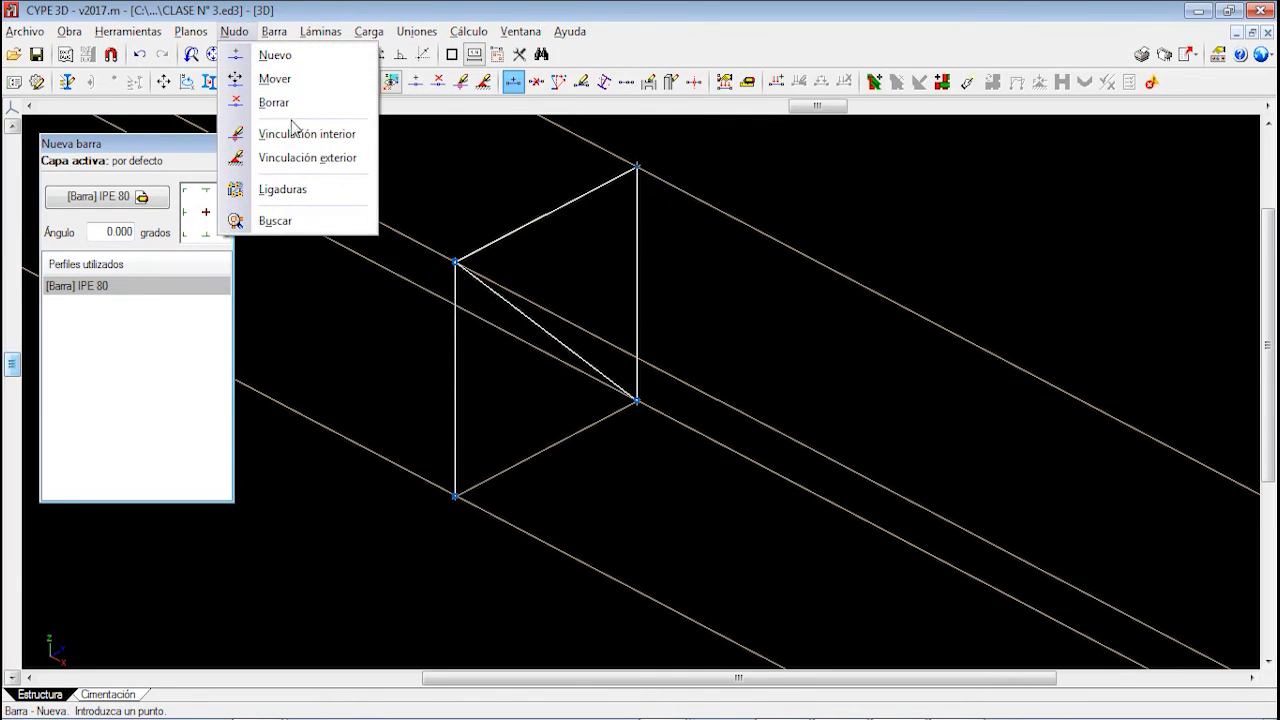
{"action": "left_click", "coordinate": [300, 133]}
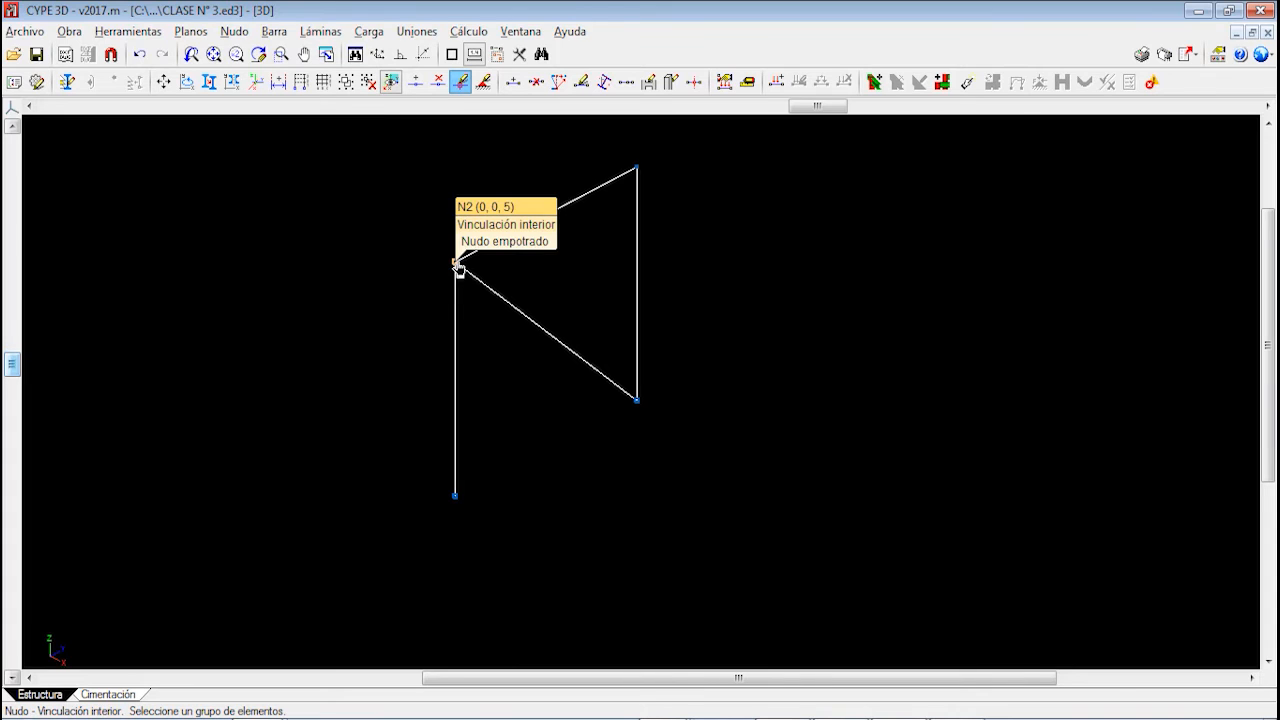
{"action": "left_click", "coordinate": [456, 264]}
{"action": "left_click", "coordinate": [420, 196]}
{"action": "left_click_drag", "start_coordinate": [540, 162], "coordinate": [857, 262]}
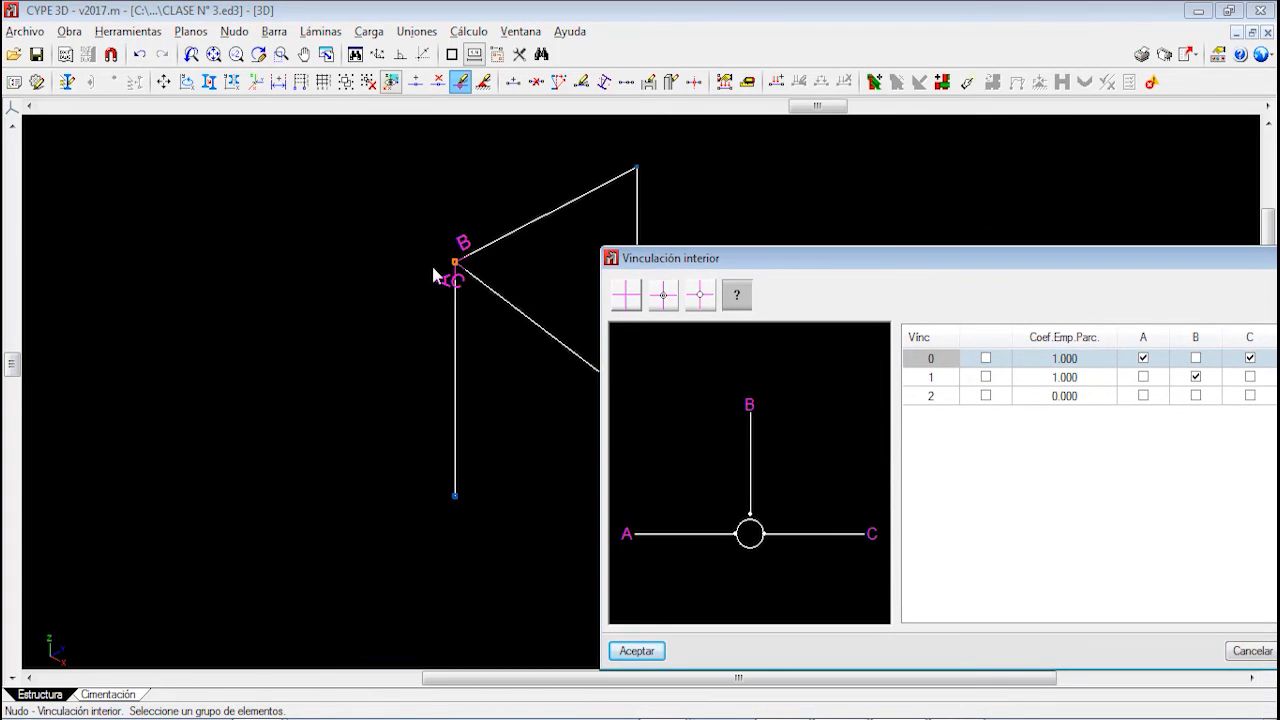
{"action": "left_click_drag", "start_coordinate": [676, 262], "coordinate": [617, 259]}
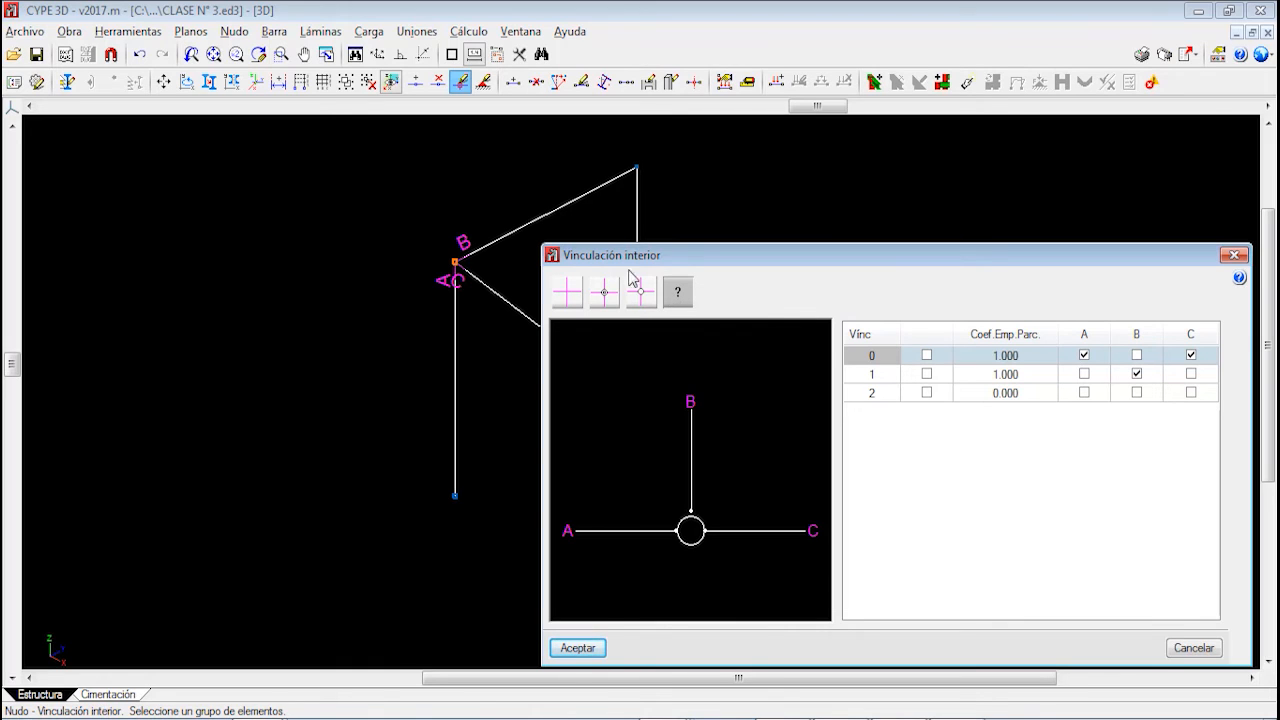
{"action": "left_click", "coordinate": [566, 292]}
{"action": "left_click", "coordinate": [587, 646]}
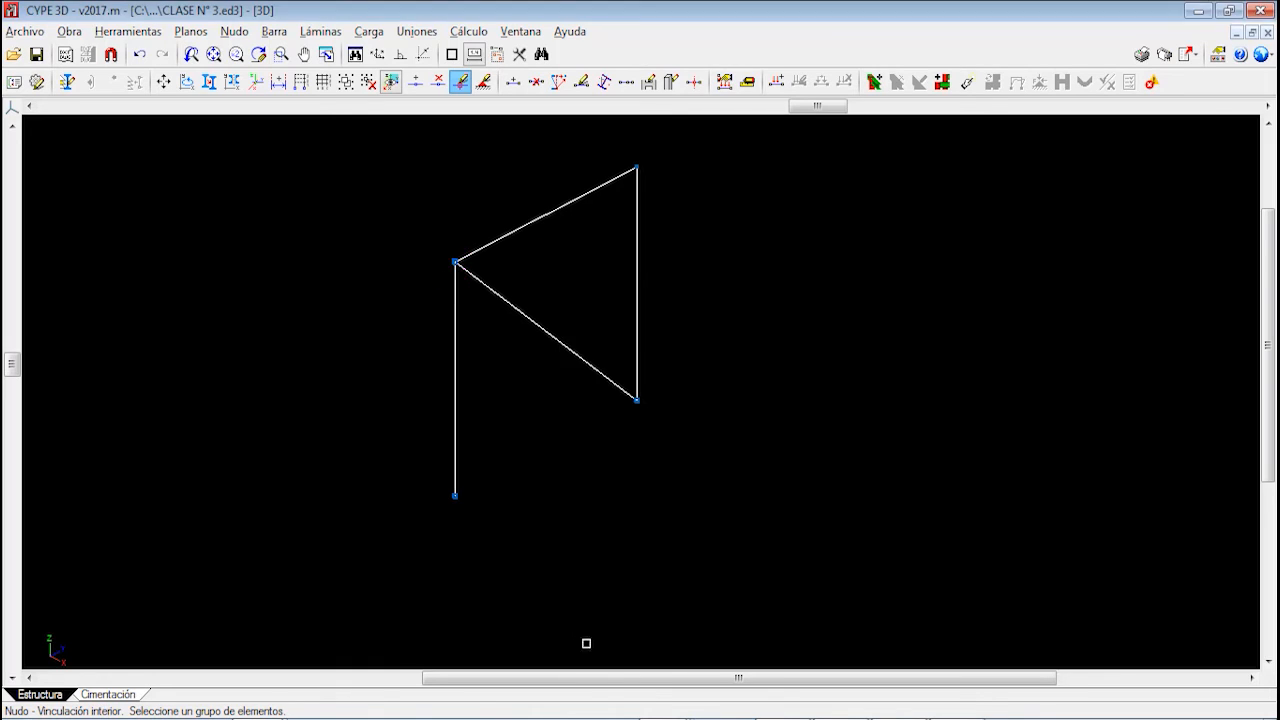
Delete all the bars of the frame at once, including the diagonal, keeping the four nodes
{"action": "scroll", "coordinate": [492, 232], "scroll_direction": "up", "scroll_amount": 3}
{"action": "scroll", "coordinate": [570, 360], "scroll_direction": "down", "scroll_amount": 2}
{"action": "scroll", "coordinate": [570, 362], "scroll_direction": "up", "scroll_amount": 2}
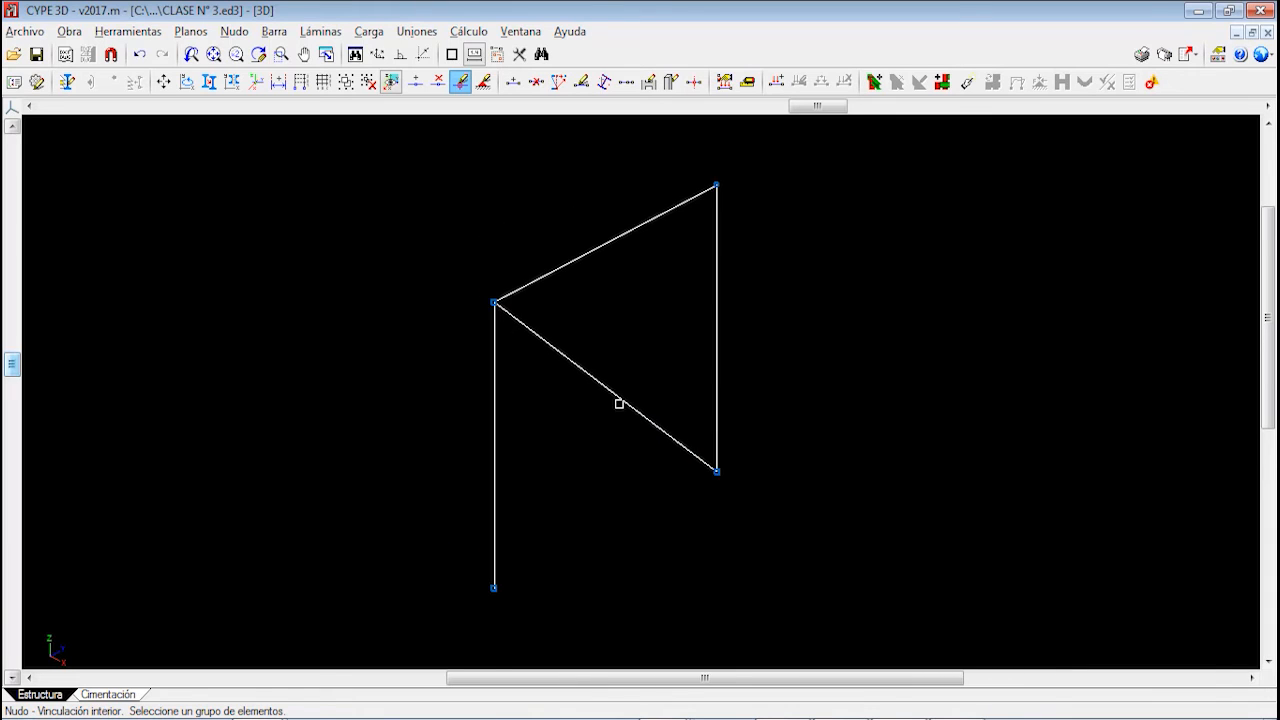
{"action": "scroll", "coordinate": [512, 348], "scroll_direction": "down", "scroll_amount": 1}
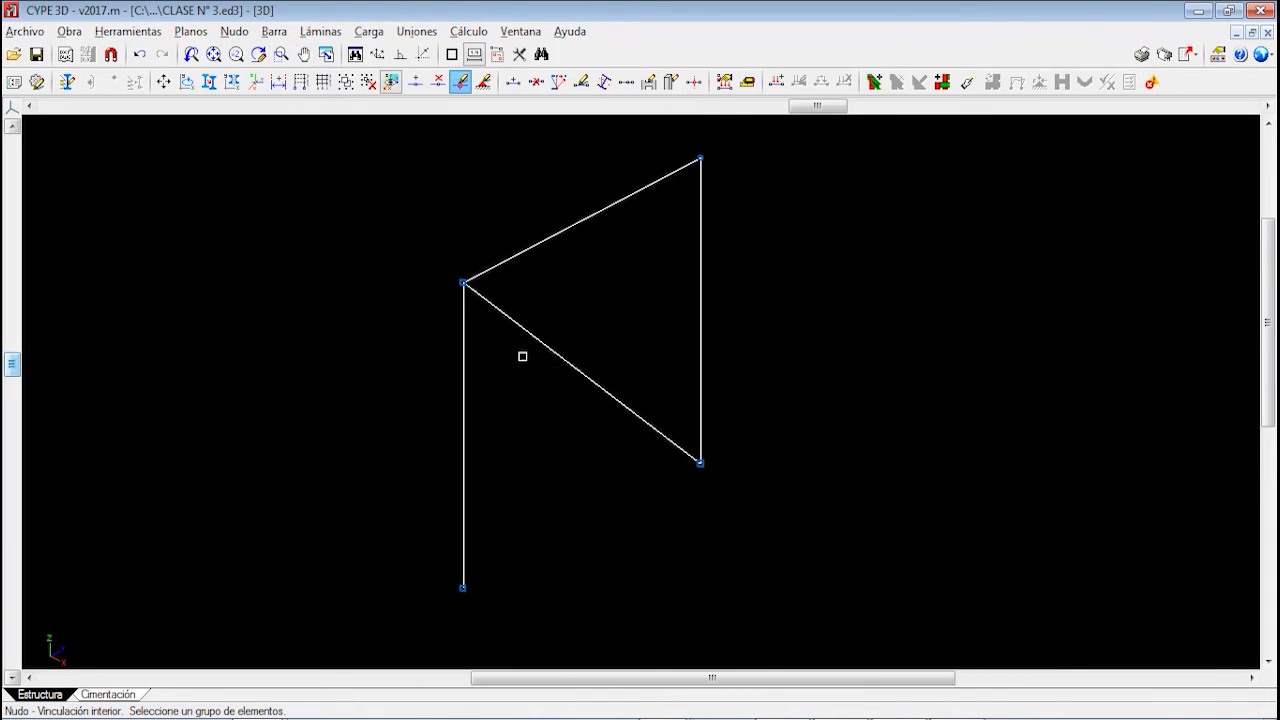
{"action": "mouse_move", "coordinate": [19, 363]}
{"action": "left_mouse_down"}
{"action": "mouse_move", "coordinate": [33, 312]}
{"action": "mouse_move", "coordinate": [38, 351]}
{"action": "left_mouse_up"}
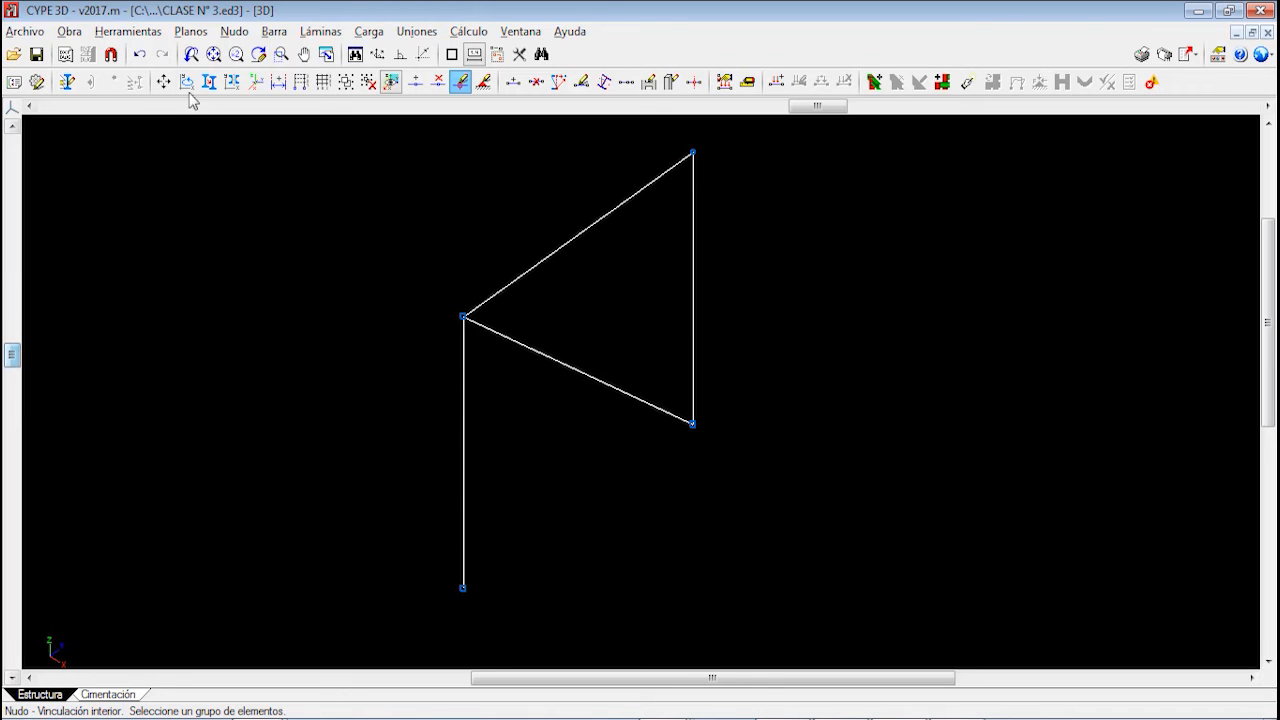
{"action": "left_click", "coordinate": [274, 31]}
{"action": "left_click", "coordinate": [360, 96]}
{"action": "left_click_drag", "start_coordinate": [778, 558], "coordinate": [383, 211]}
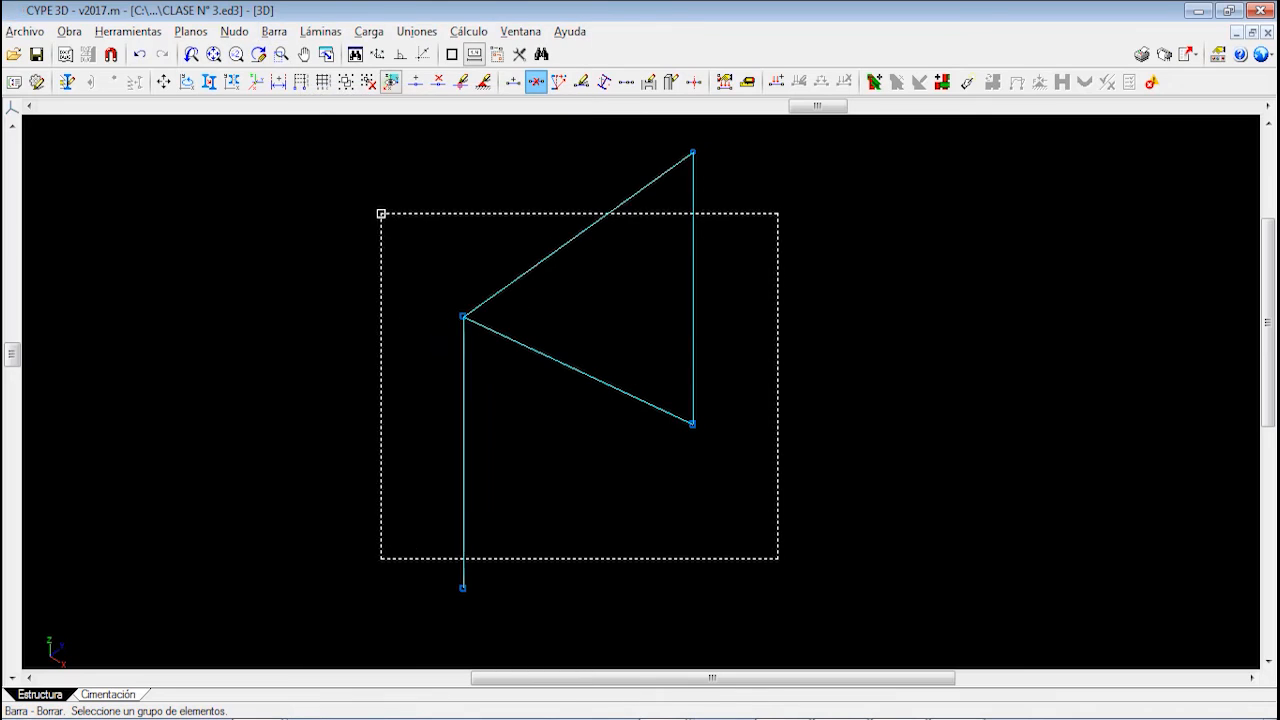
{"action": "right_click", "coordinate": [551, 332]}
{"action": "scroll", "coordinate": [558, 349], "scroll_direction": "down", "scroll_amount": 3}
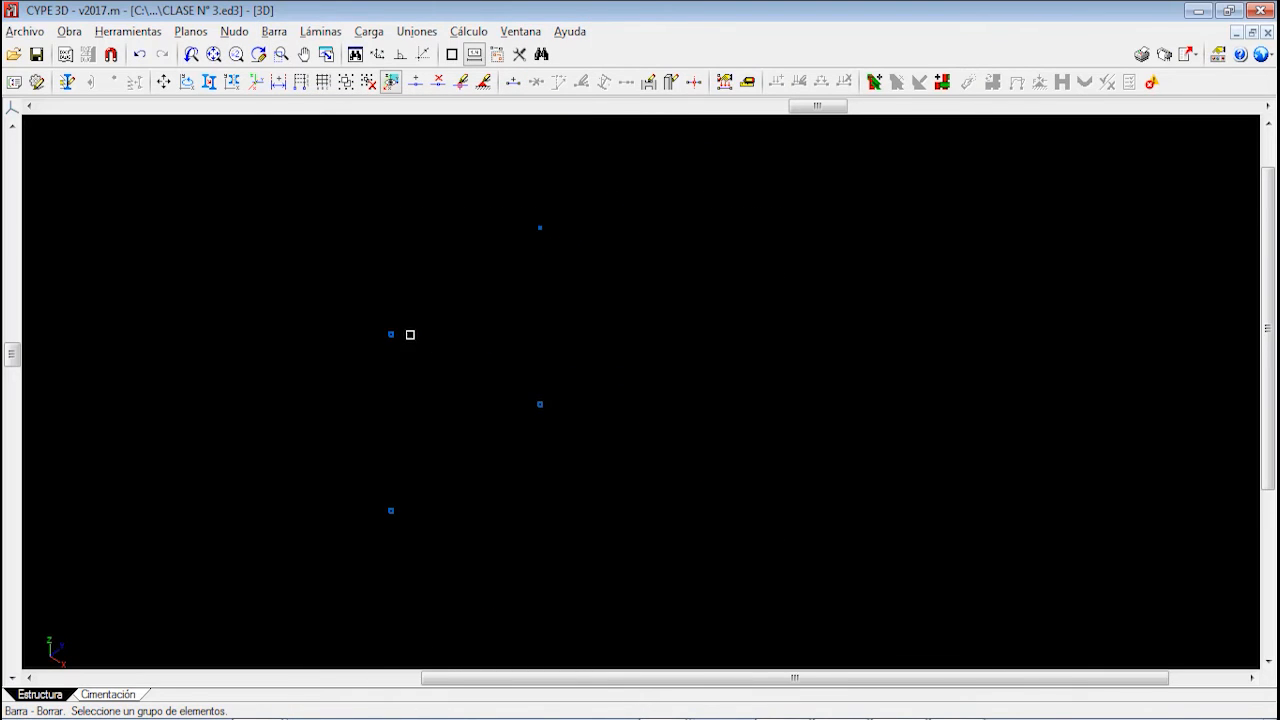
Review the grid and reference line display options in the Referencias settings, and close them without accepting
{"action": "left_click", "coordinate": [256, 81]}
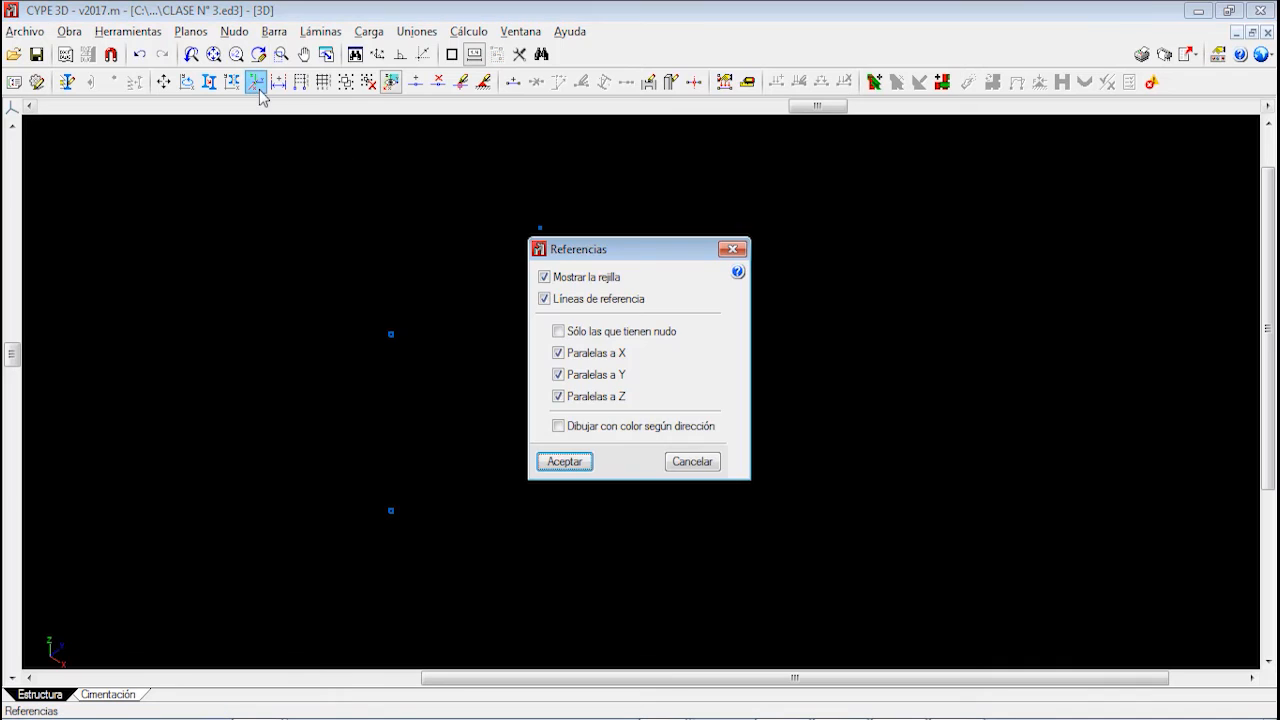
{"action": "left_click", "coordinate": [544, 299]}
{"action": "left_click", "coordinate": [544, 299]}
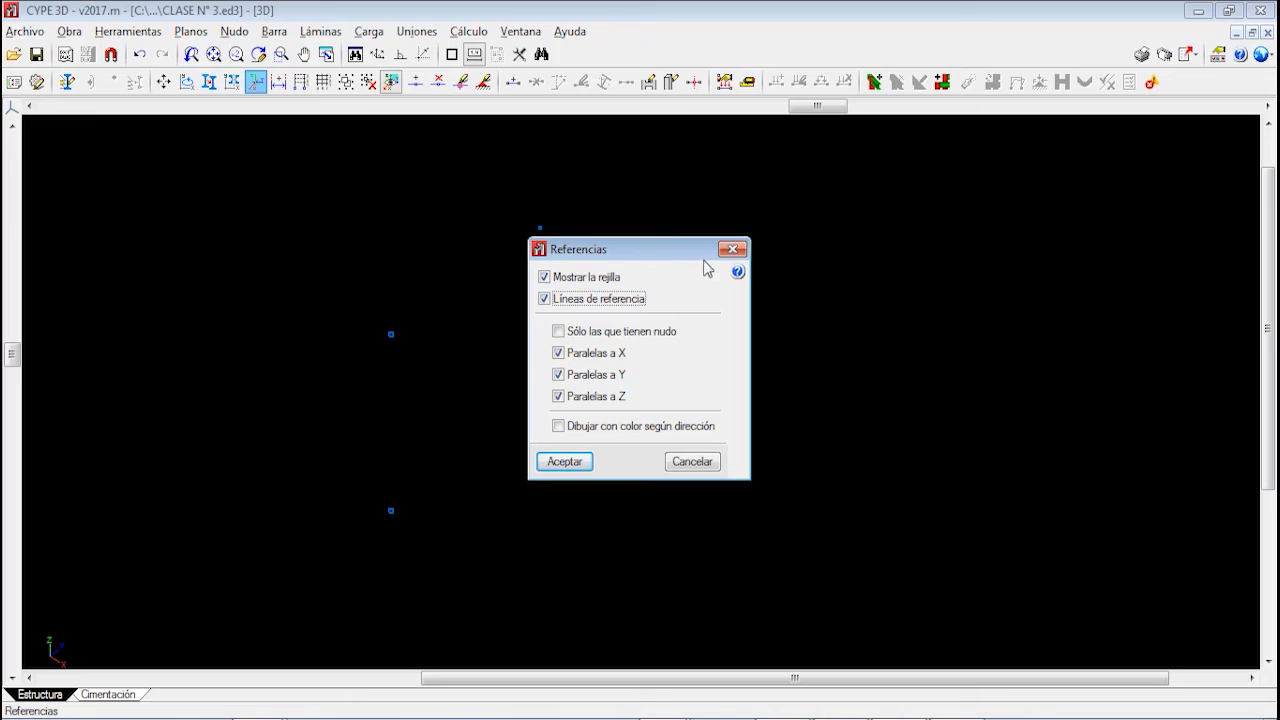
{"action": "left_click", "coordinate": [732, 249]}
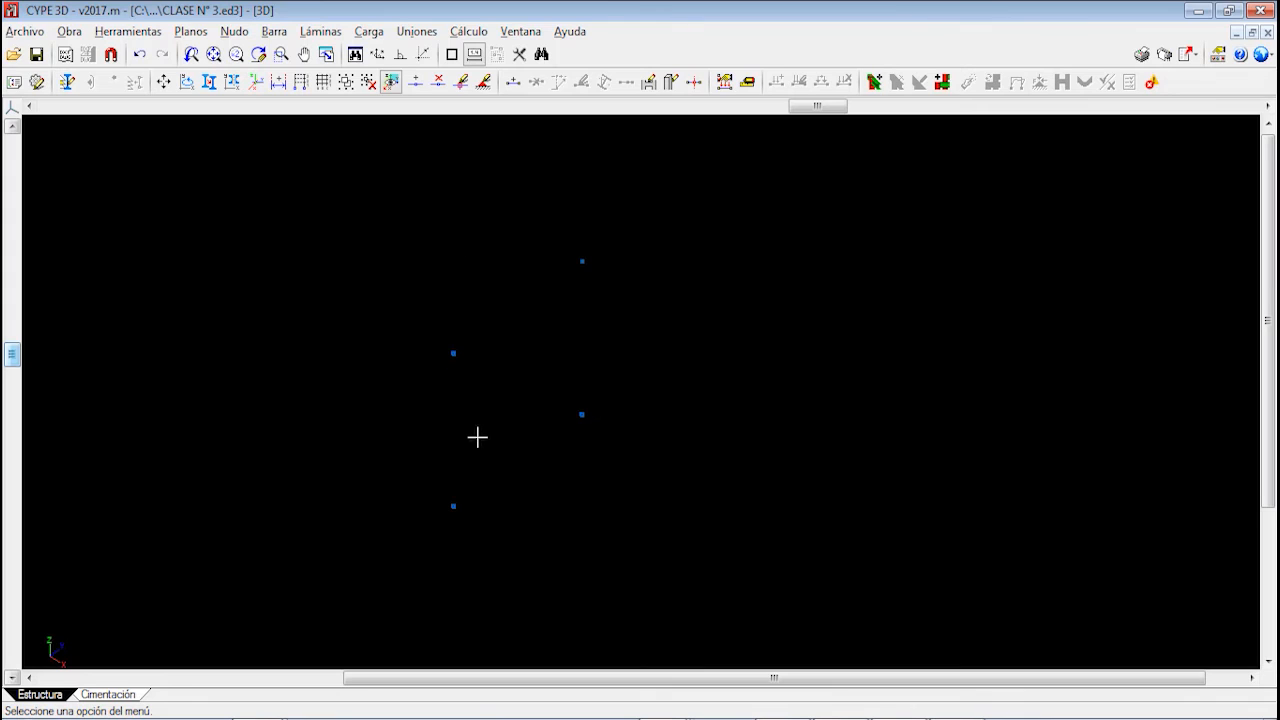
{"action": "middle_click_drag", "start_coordinate": [478, 437], "coordinate": [543, 413]}
{"action": "middle_click_drag", "start_coordinate": [552, 376], "coordinate": [550, 372]}
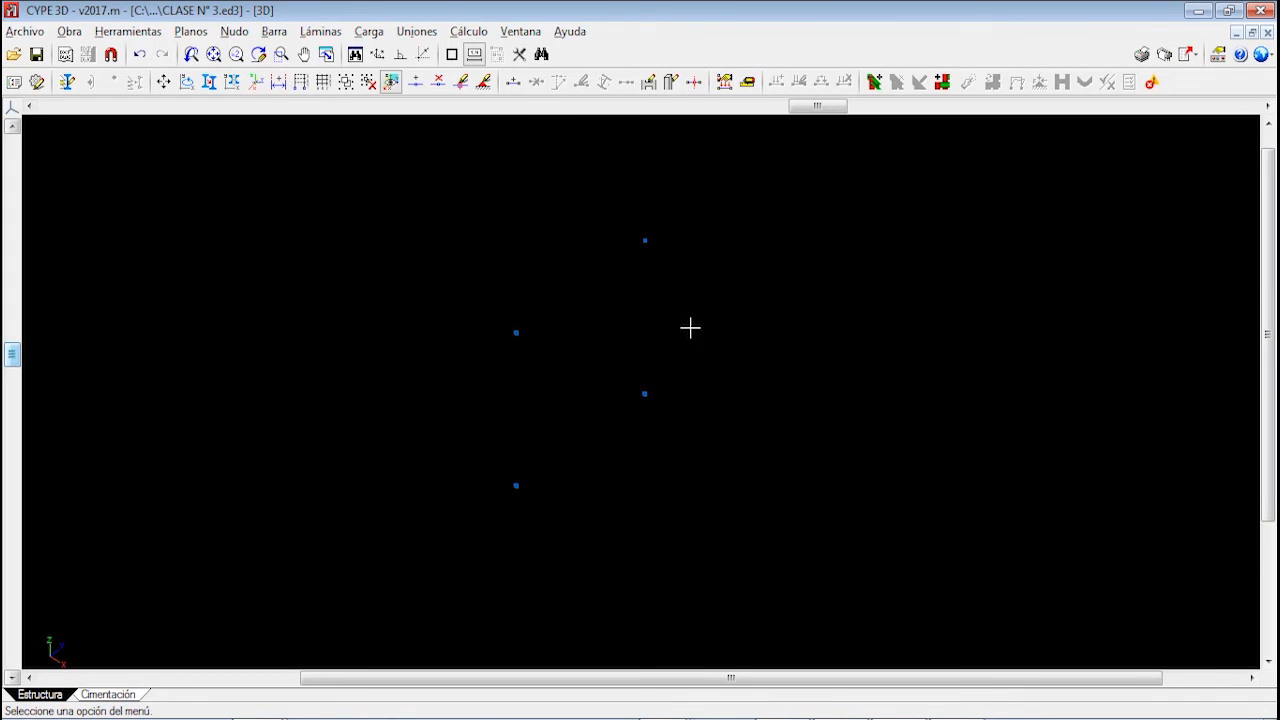
{"action": "middle_click_drag", "start_coordinate": [585, 447], "coordinate": [540, 480]}
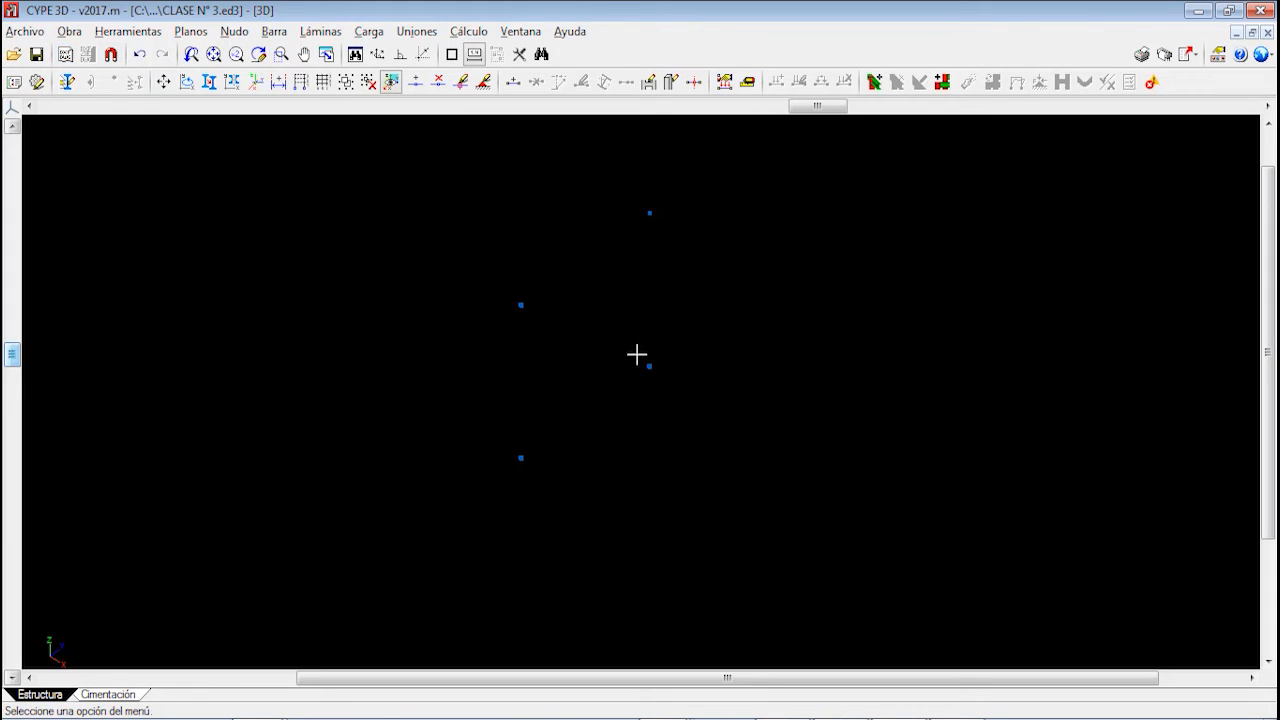
Switch to the stiffness method PDF, examine the coordinate transformation section up to the three-dimensional element, and return to CYPE 3D
{"action": "left_click", "coordinate": [855, 718]}
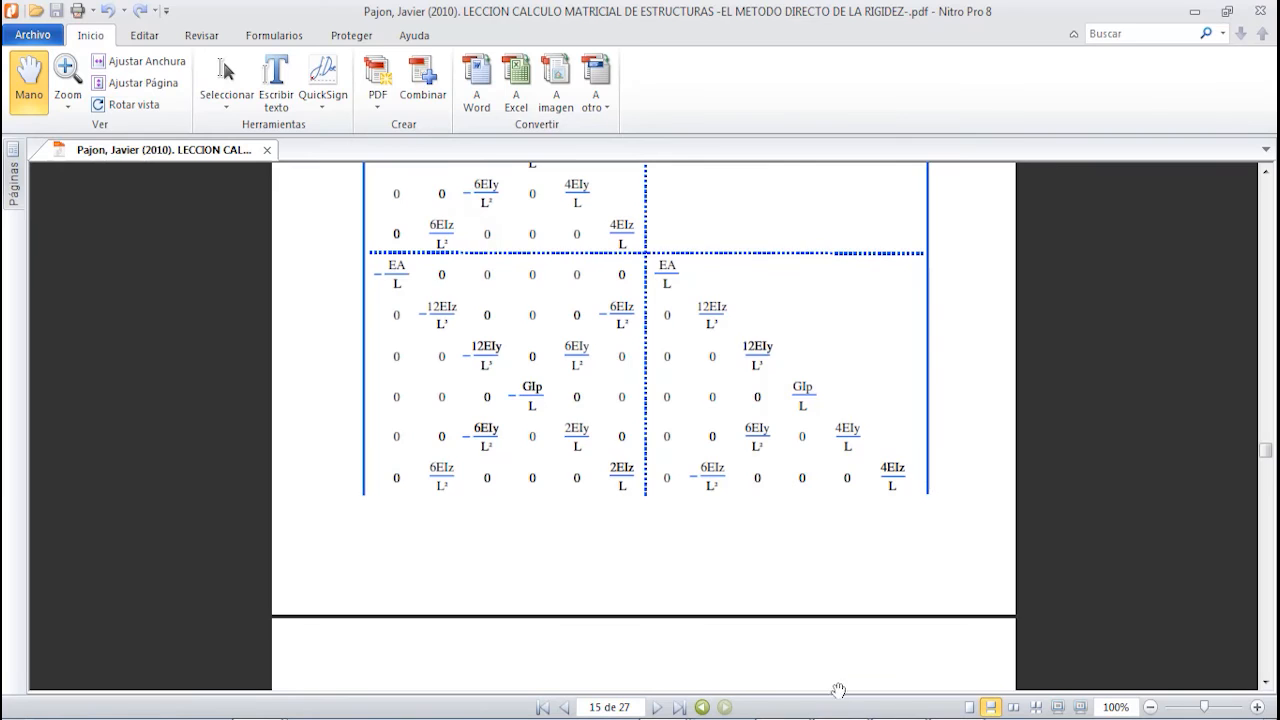
{"action": "scroll", "coordinate": [550, 397], "scroll_direction": "up", "scroll_amount": 5}
{"action": "scroll", "coordinate": [547, 405], "scroll_direction": "down", "scroll_amount": 15}
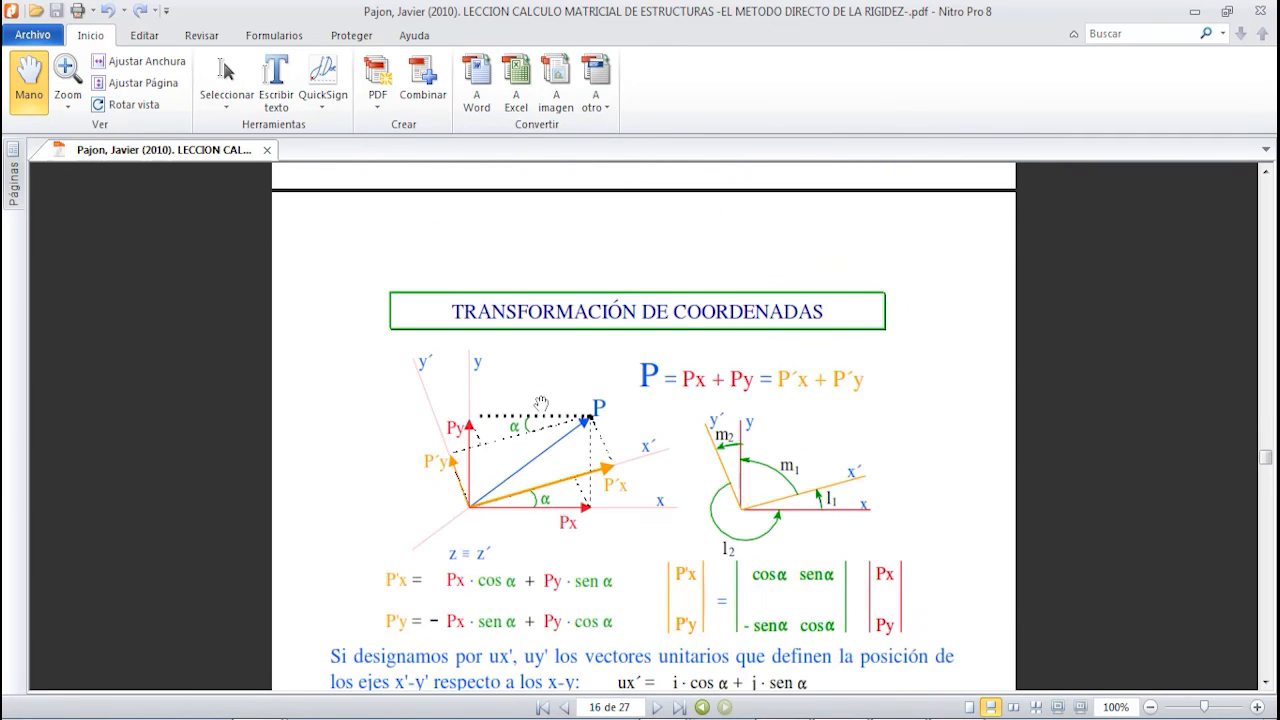
{"action": "scroll", "coordinate": [548, 410], "scroll_direction": "down", "scroll_amount": 15}
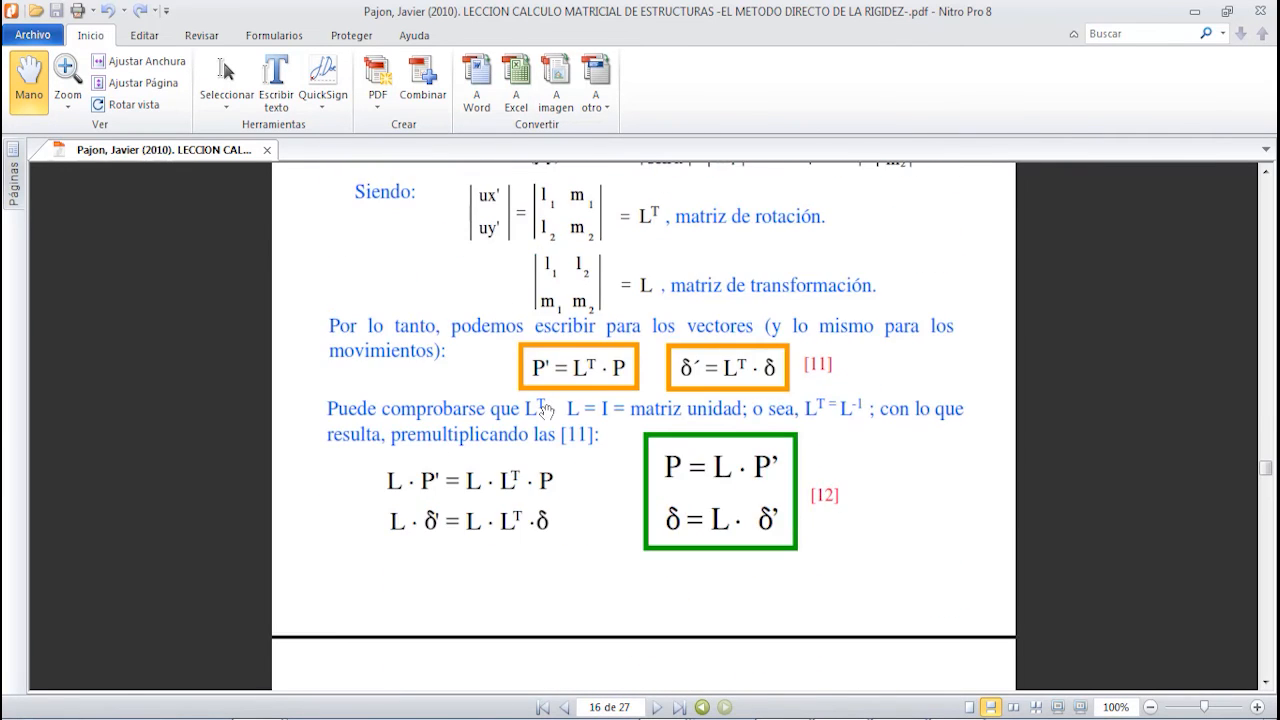
{"action": "scroll", "coordinate": [550, 438], "scroll_direction": "up", "scroll_amount": 3}
{"action": "scroll", "coordinate": [550, 438], "scroll_direction": "down", "scroll_amount": 10}
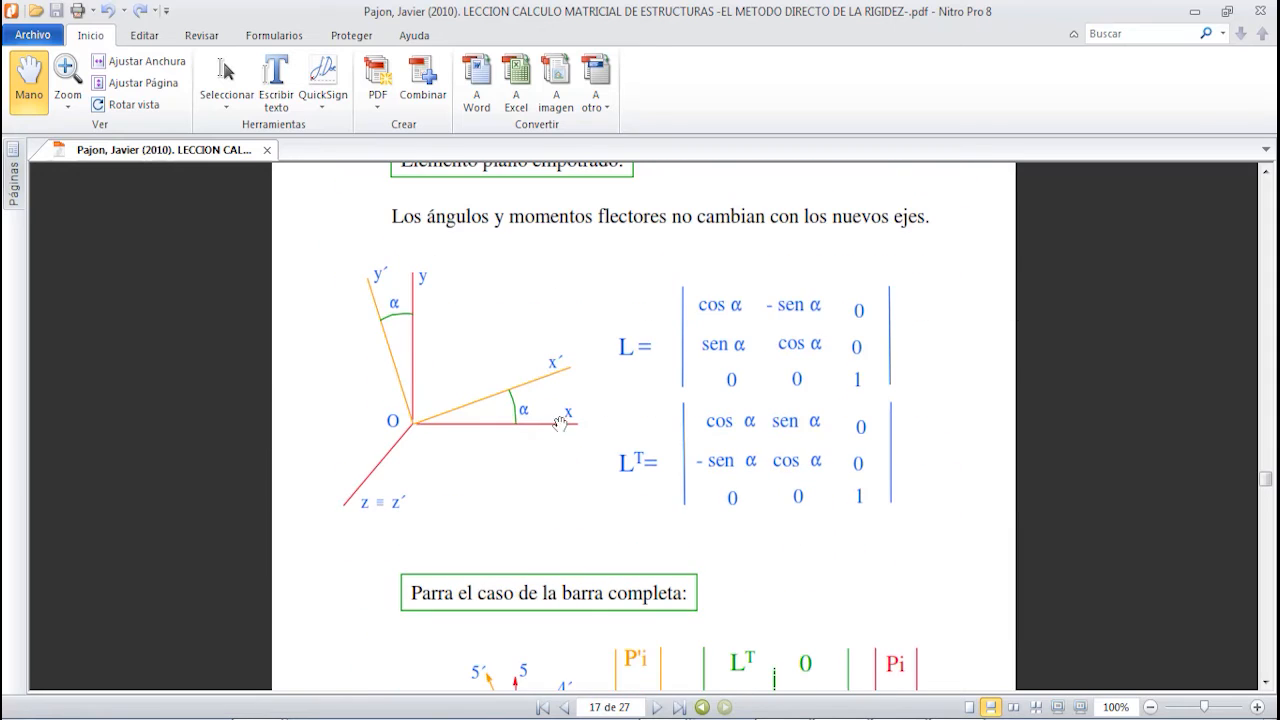
{"action": "scroll", "coordinate": [532, 436], "scroll_direction": "down", "scroll_amount": 7}
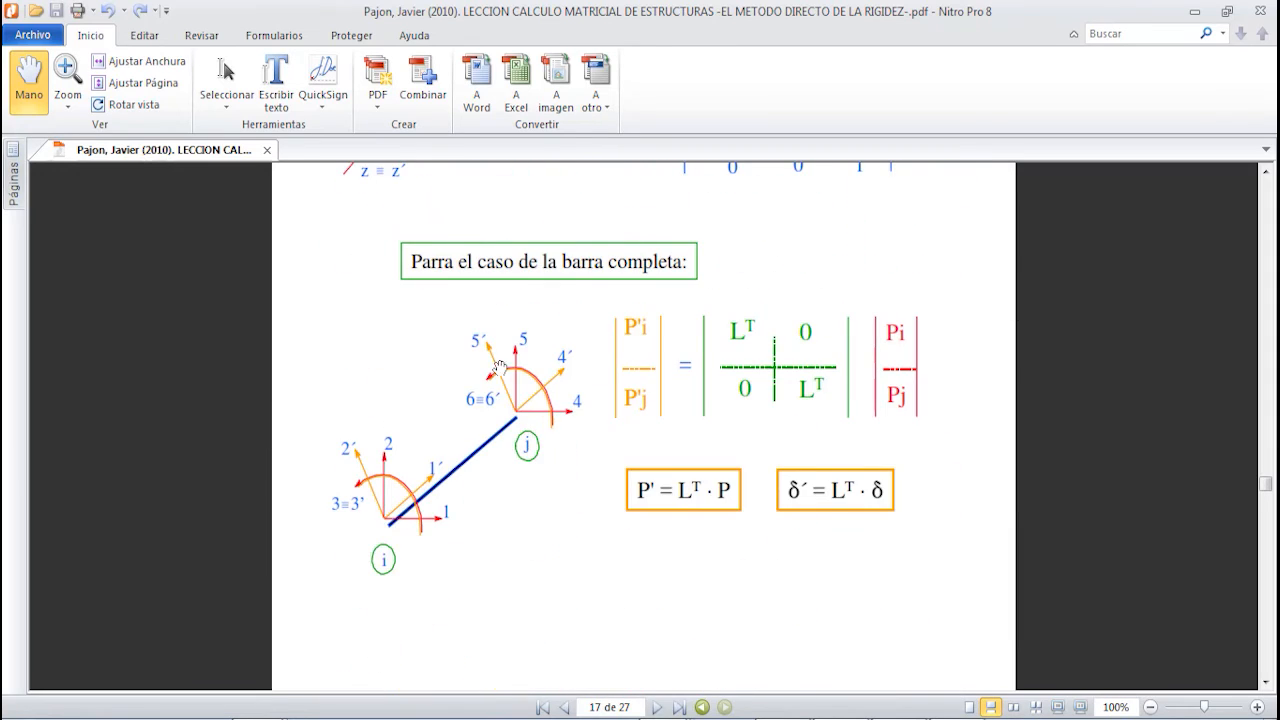
{"action": "scroll", "coordinate": [527, 434], "scroll_direction": "down", "scroll_amount": 1}
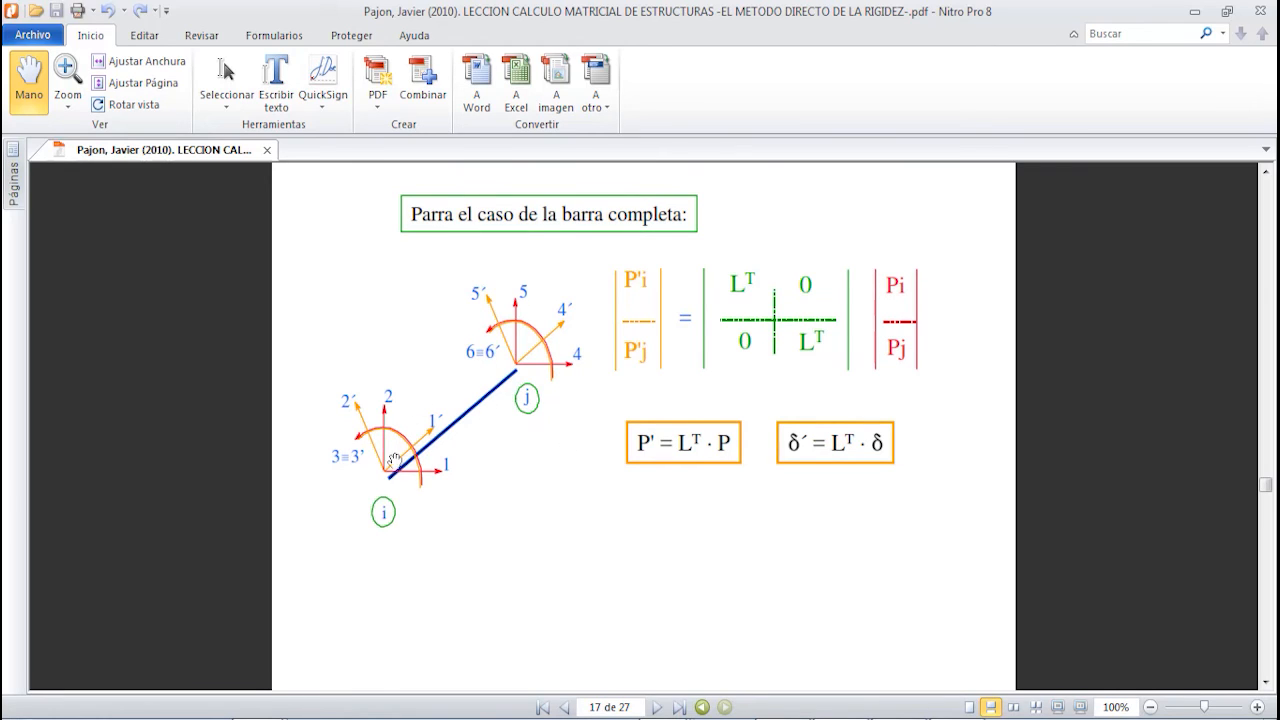
{"action": "scroll", "coordinate": [506, 390], "scroll_direction": "down", "scroll_amount": 2}
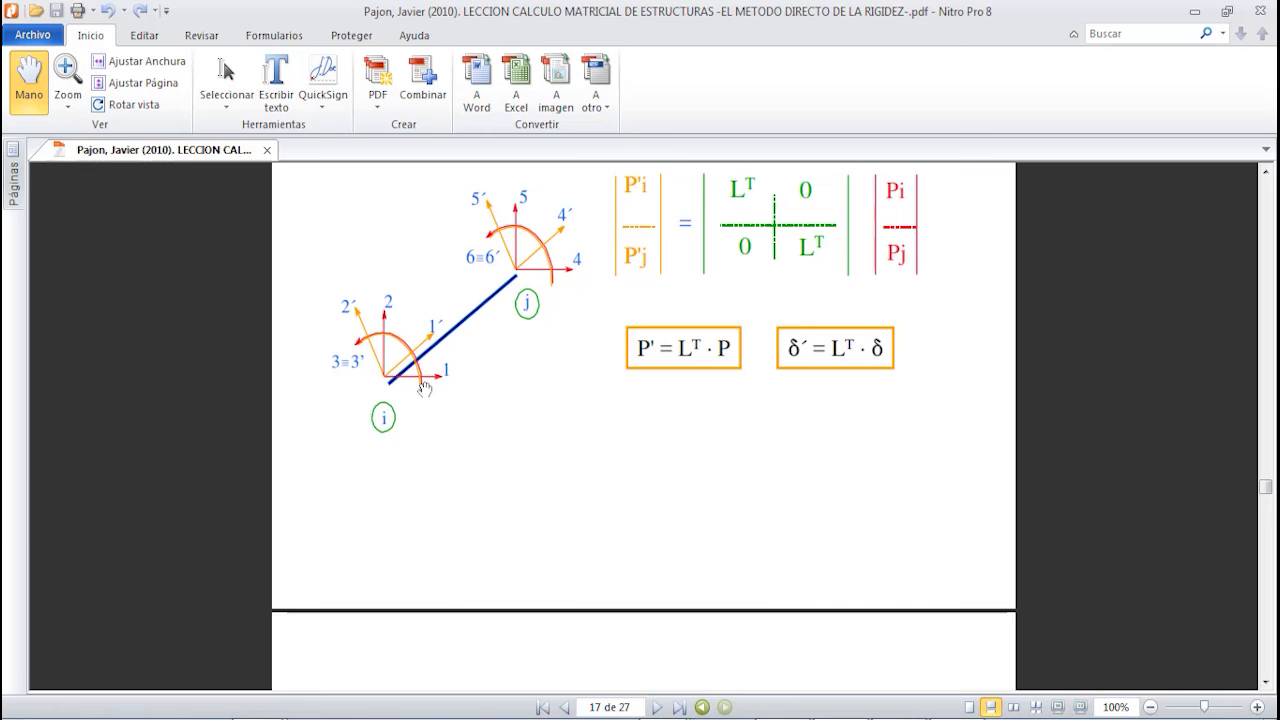
{"action": "scroll", "coordinate": [497, 330], "scroll_direction": "down", "scroll_amount": 9}
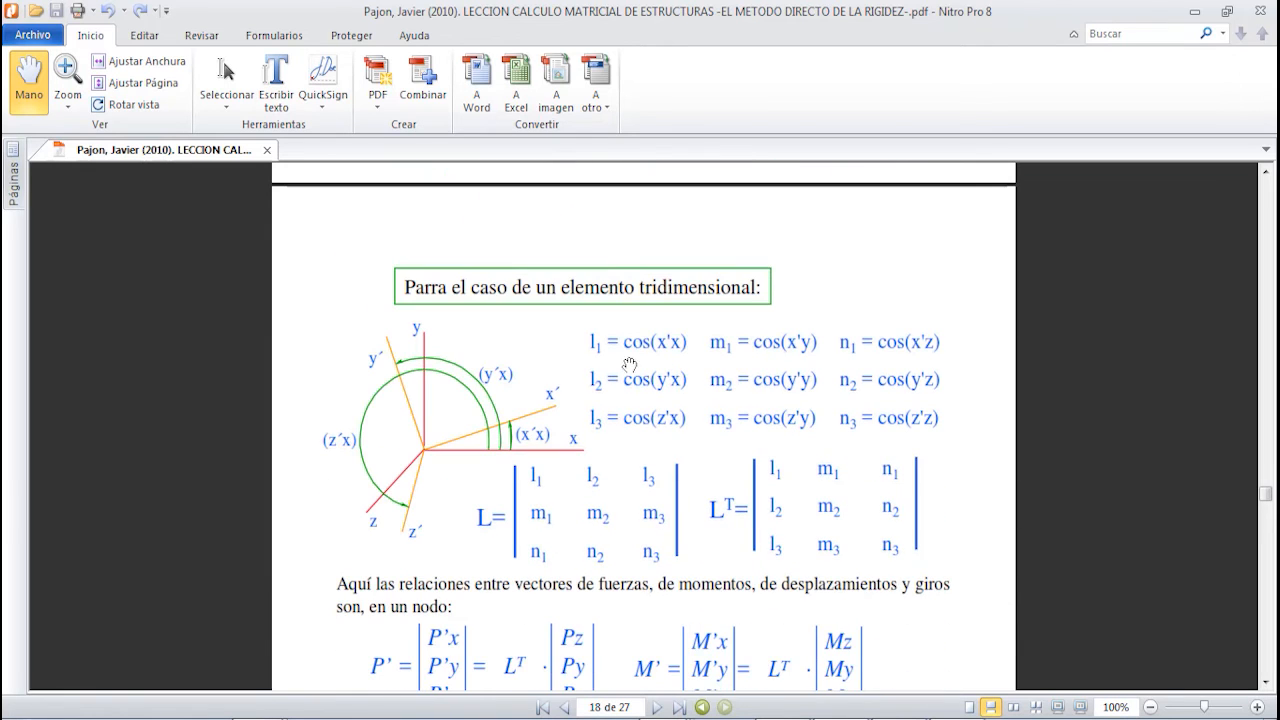
{"action": "left_click", "coordinate": [900, 718]}
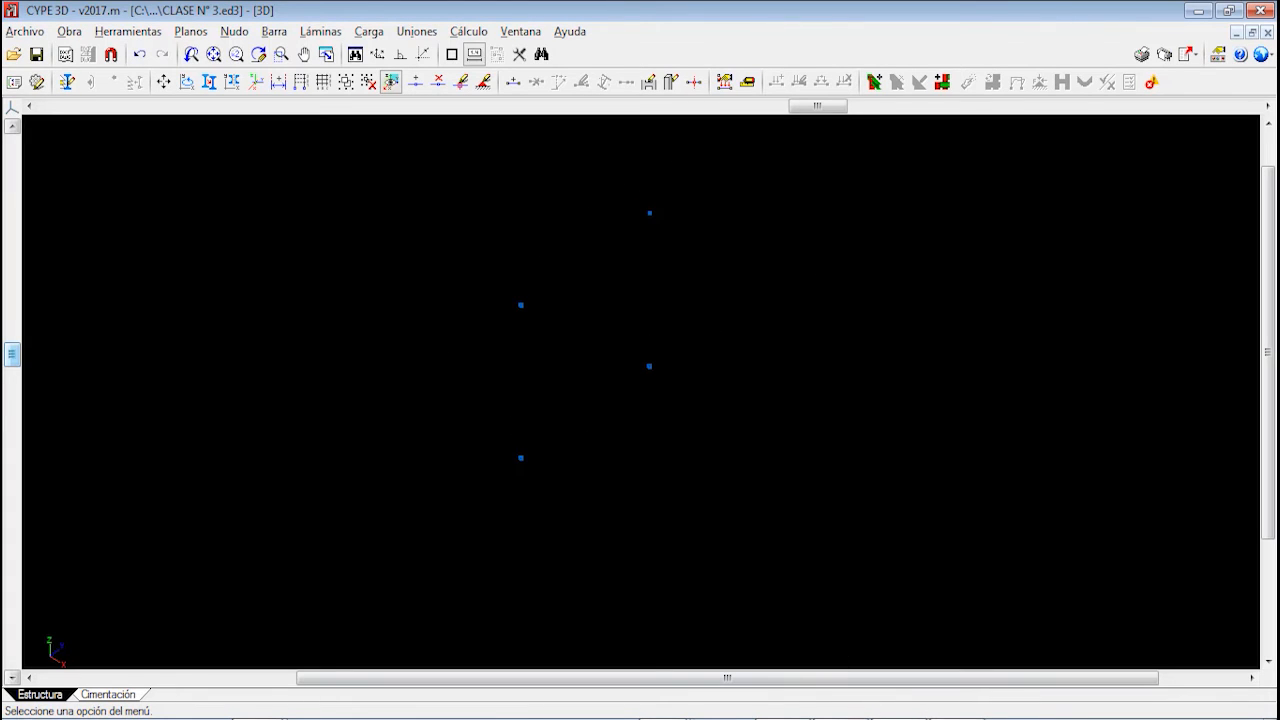
Switch to the stiffness method PDF and examine the 12x12 transformation matrix of the three-dimensional element
{"action": "key", "text": "alt+Tab"}
{"action": "scroll", "coordinate": [602, 433], "scroll_direction": "down", "scroll_amount": 10}
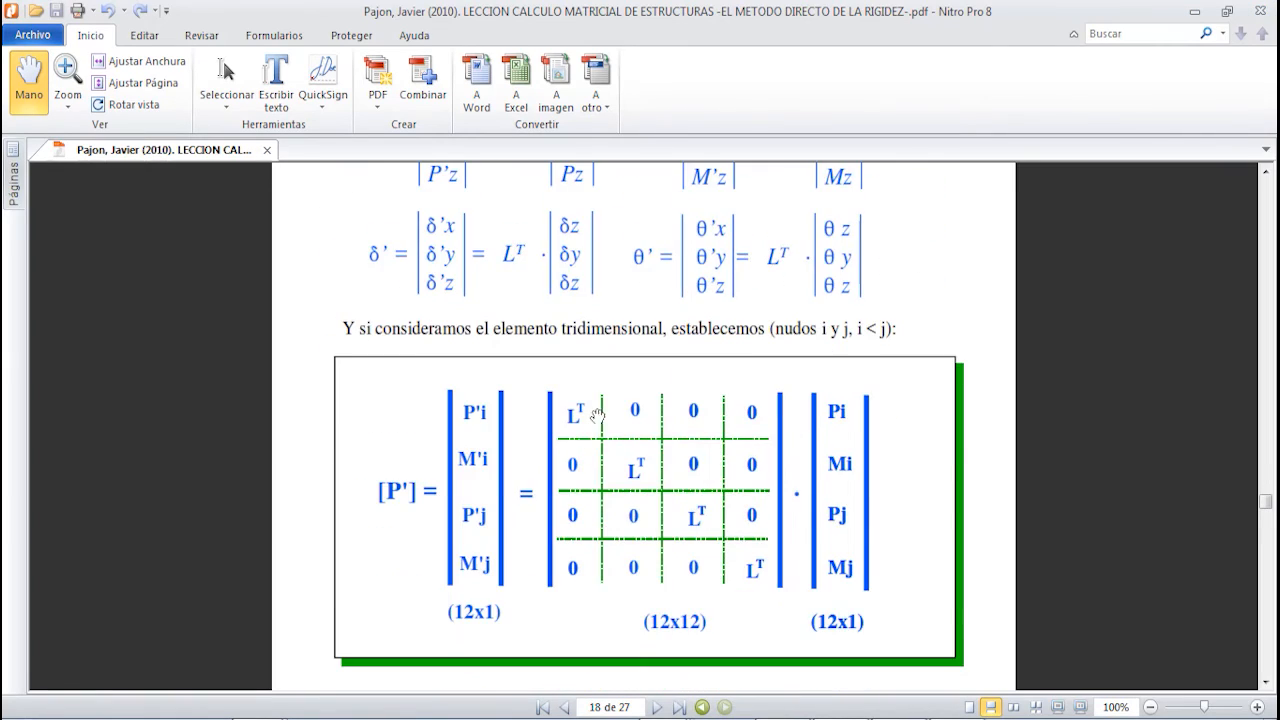
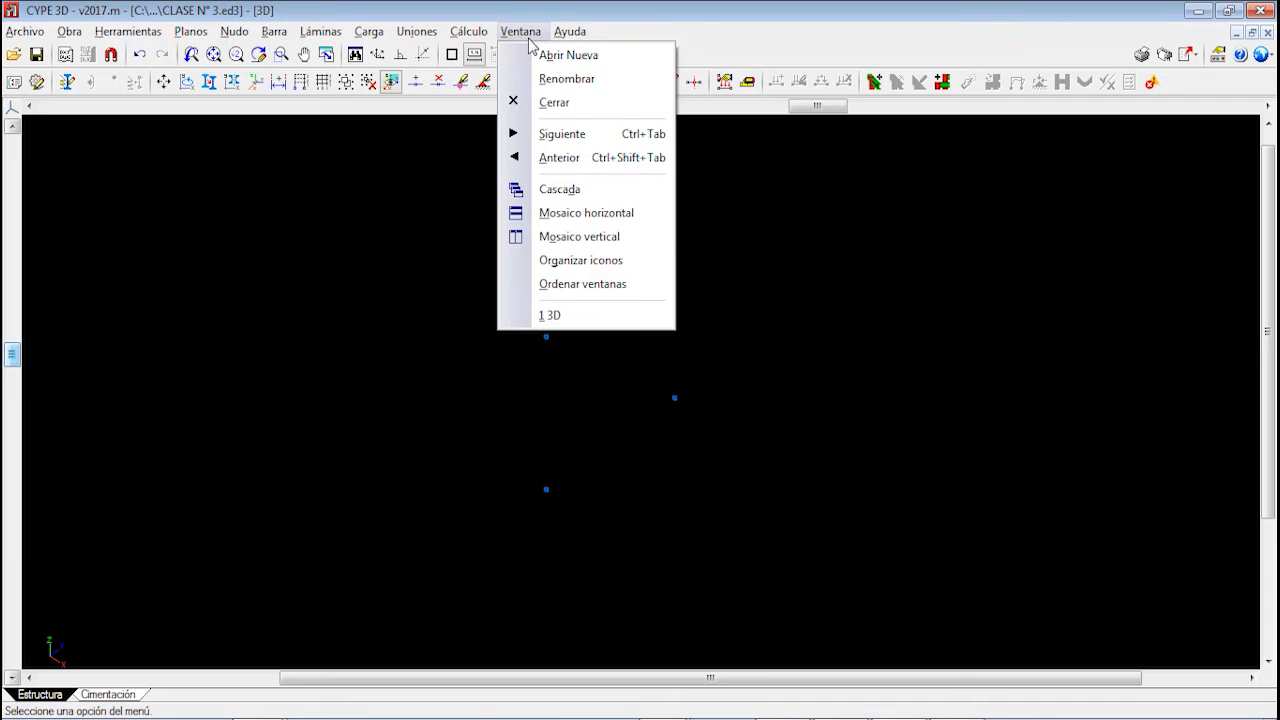
Review the available types of new 2D and 3D views in CYPE 3D, and cancel without creating one
{"action": "left_click", "coordinate": [533, 52]}
{"action": "scroll", "coordinate": [534, 397], "scroll_direction": "up", "scroll_amount": 3}
{"action": "middle_click_drag", "start_coordinate": [551, 378], "coordinate": [417, 414]}
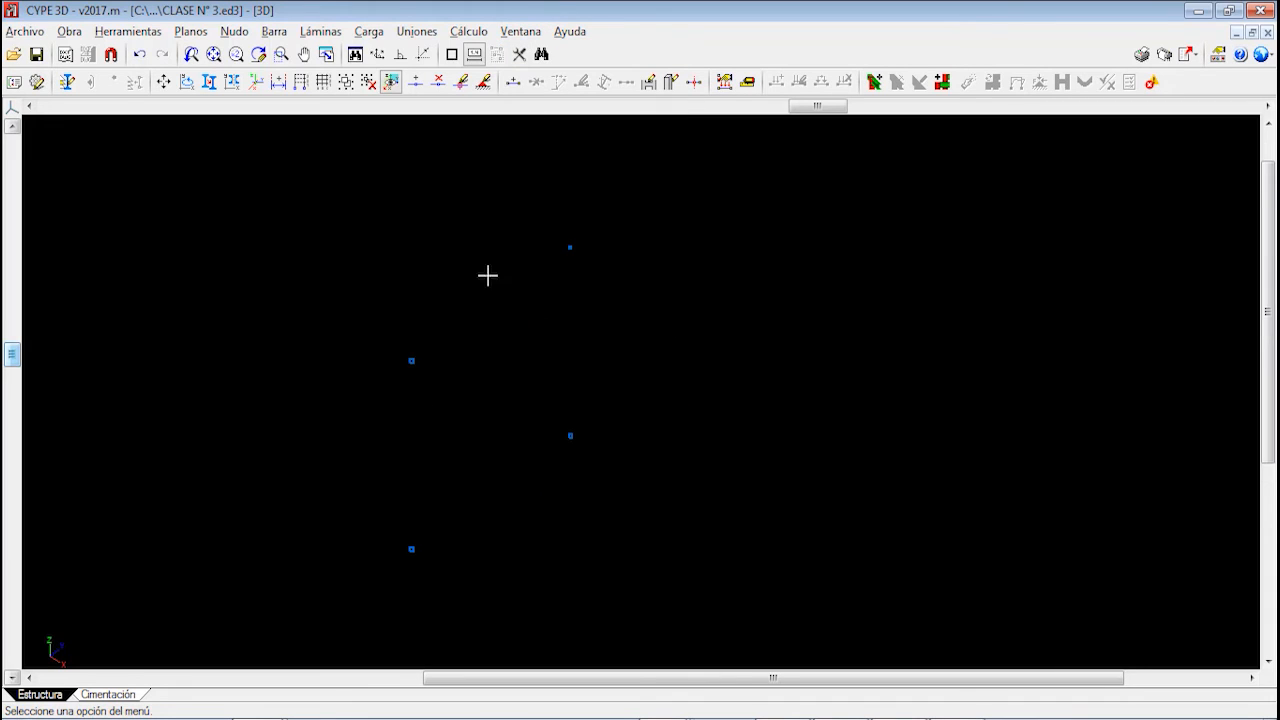
{"action": "left_click", "coordinate": [521, 31]}
{"action": "left_click", "coordinate": [571, 54]}
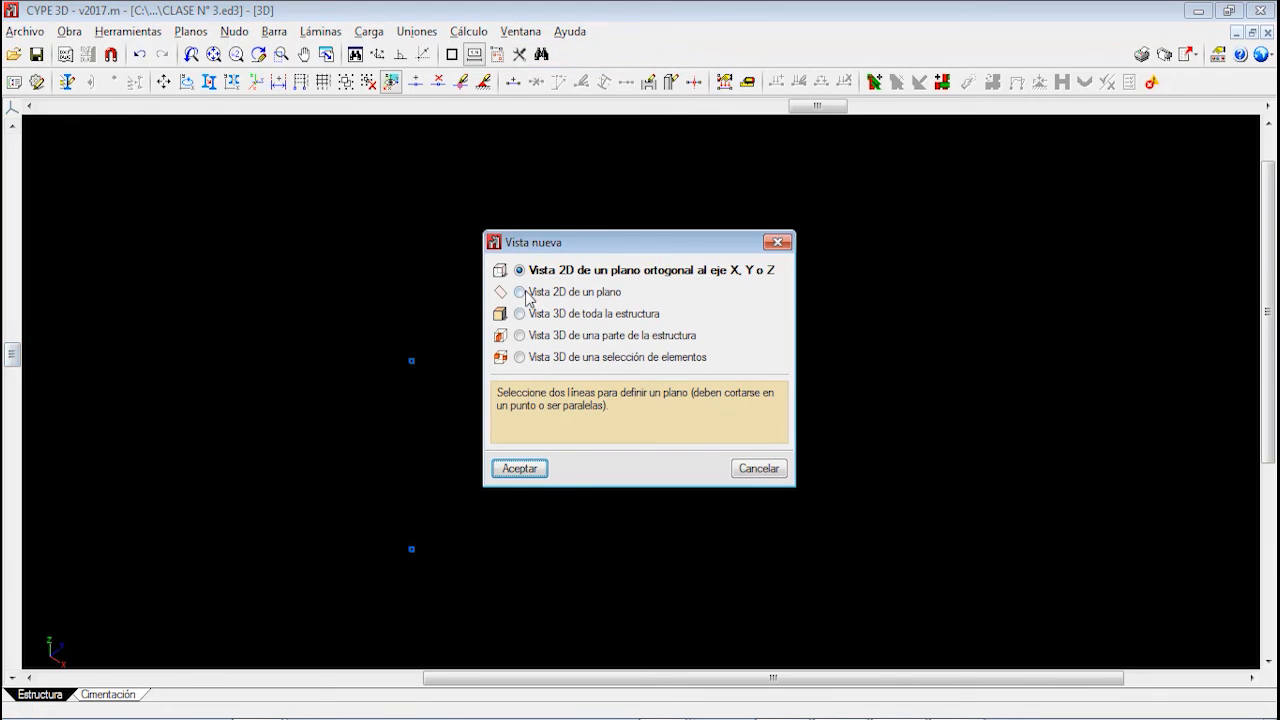
{"action": "left_click", "coordinate": [768, 470]}
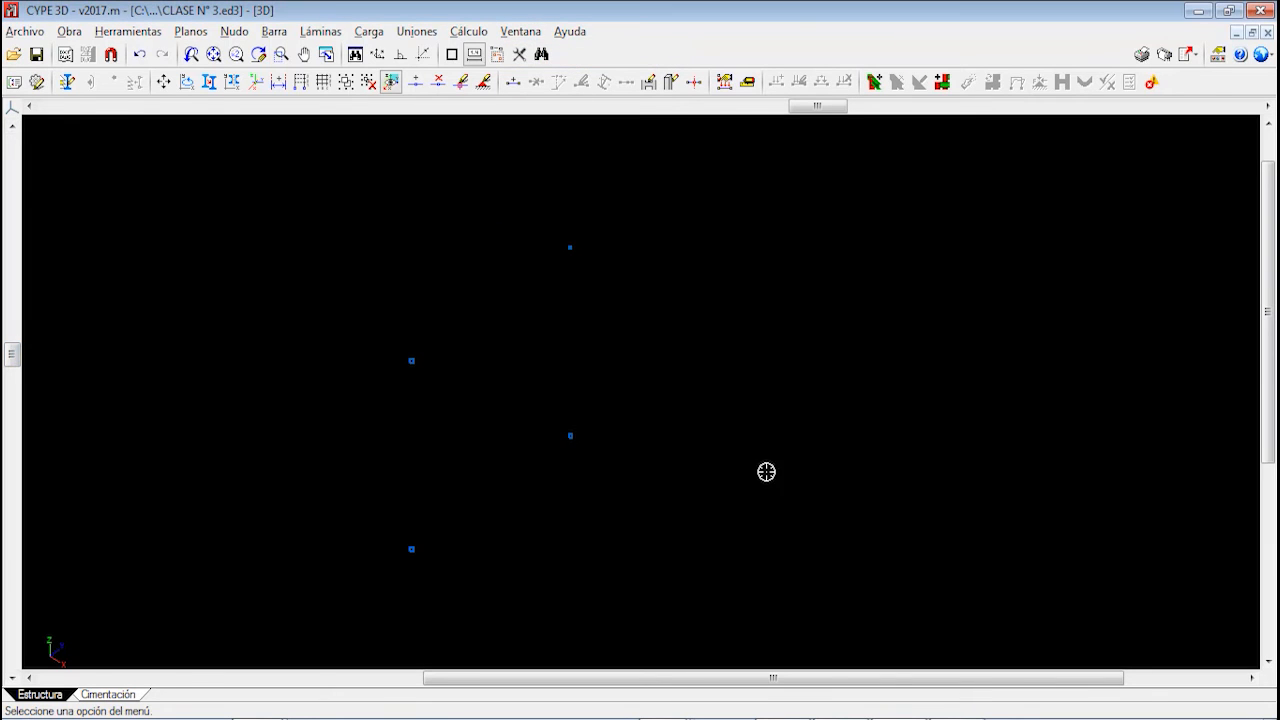
{"action": "scroll", "coordinate": [385, 268], "scroll_direction": "down", "scroll_amount": 1}
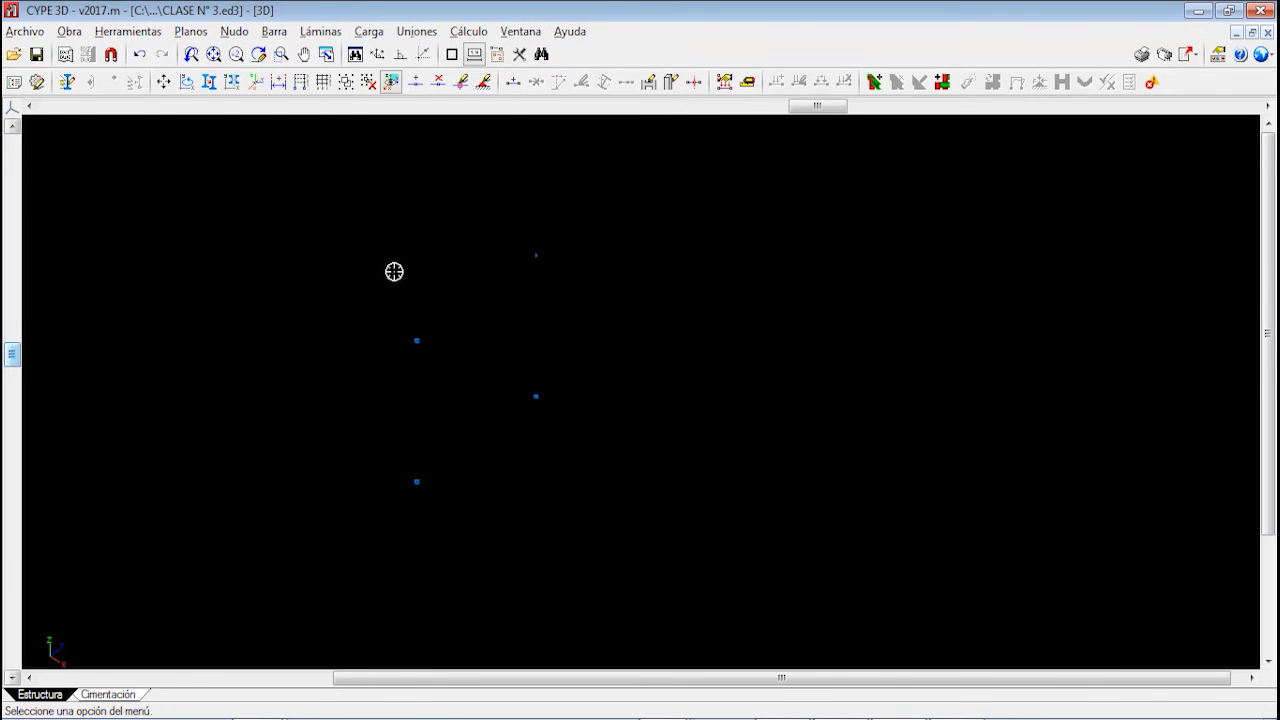
Look at the node commands and the template view manager, and close the manager without adding a template
{"action": "left_click", "coordinate": [234, 31]}
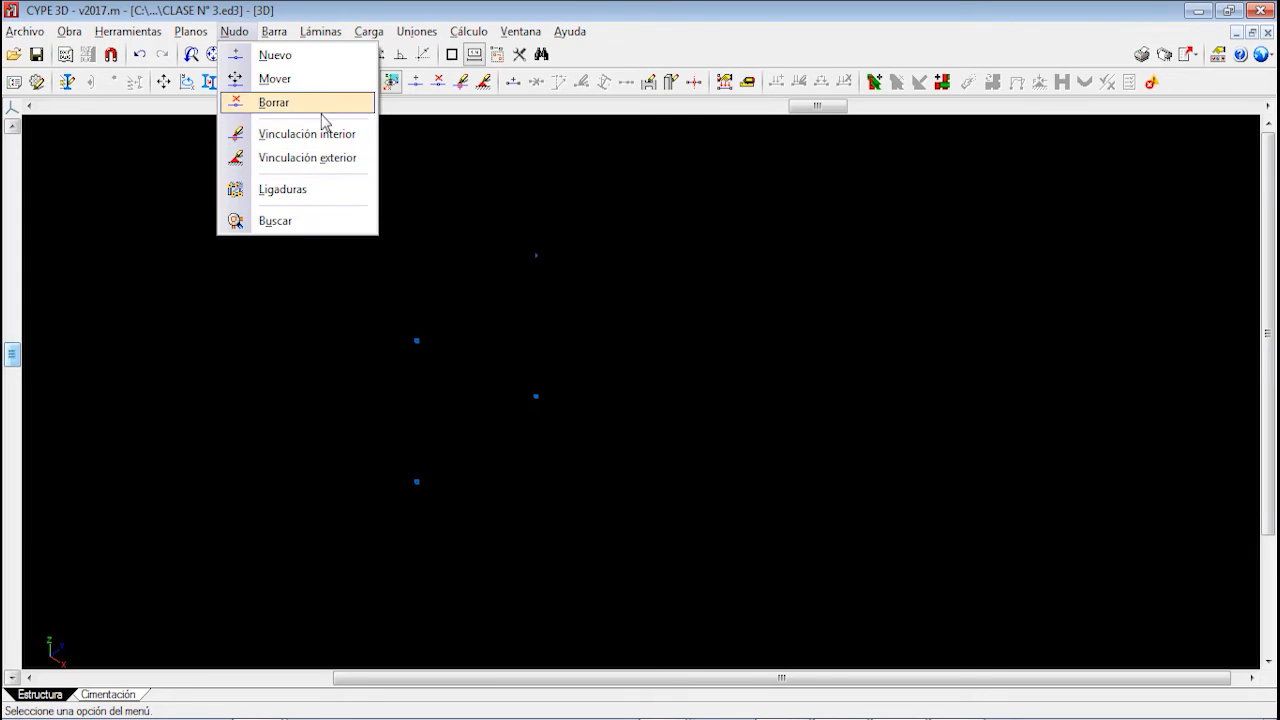
{"action": "left_click", "coordinate": [237, 33]}
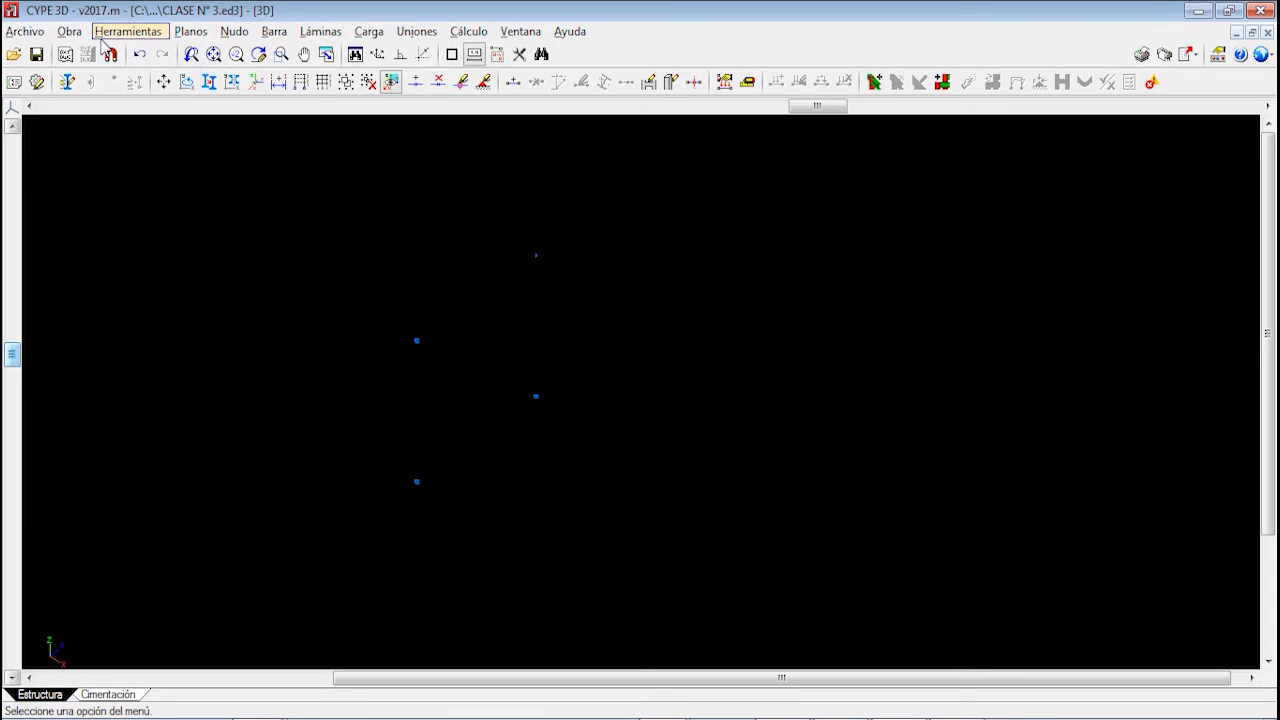
{"action": "left_click", "coordinate": [65, 54]}
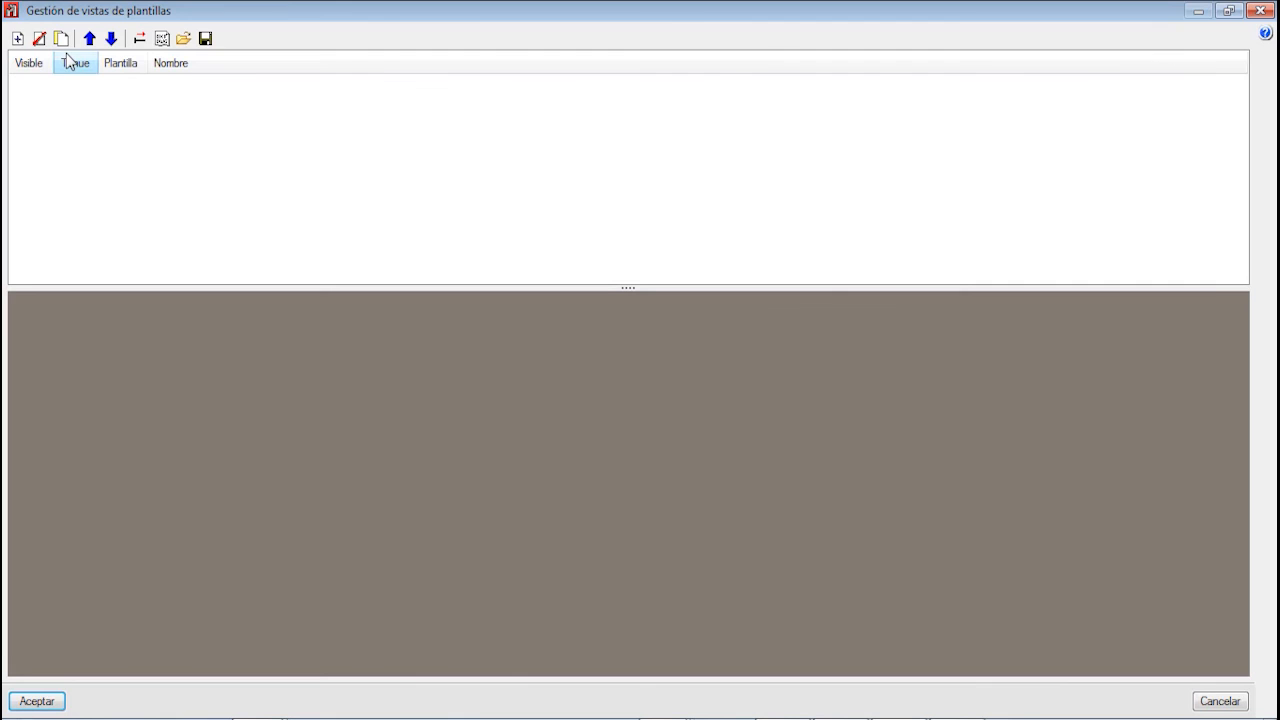
{"action": "left_click", "coordinate": [1258, 11]}
Switch to AutoCAD to view the frame model in CLASE Nº 3_CYPE 3D.dwg, and return to CYPE 3D
{"action": "left_click", "coordinate": [150, 31]}
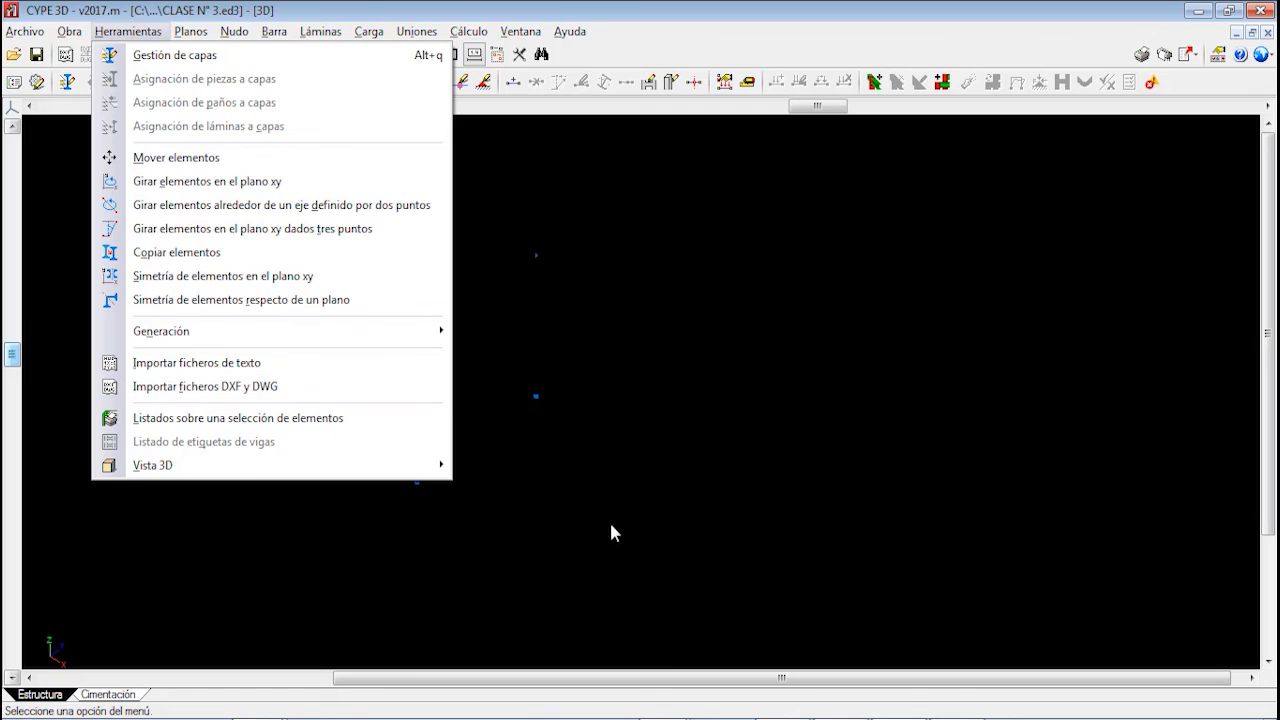
{"action": "mouse_move", "coordinate": [723, 706]}
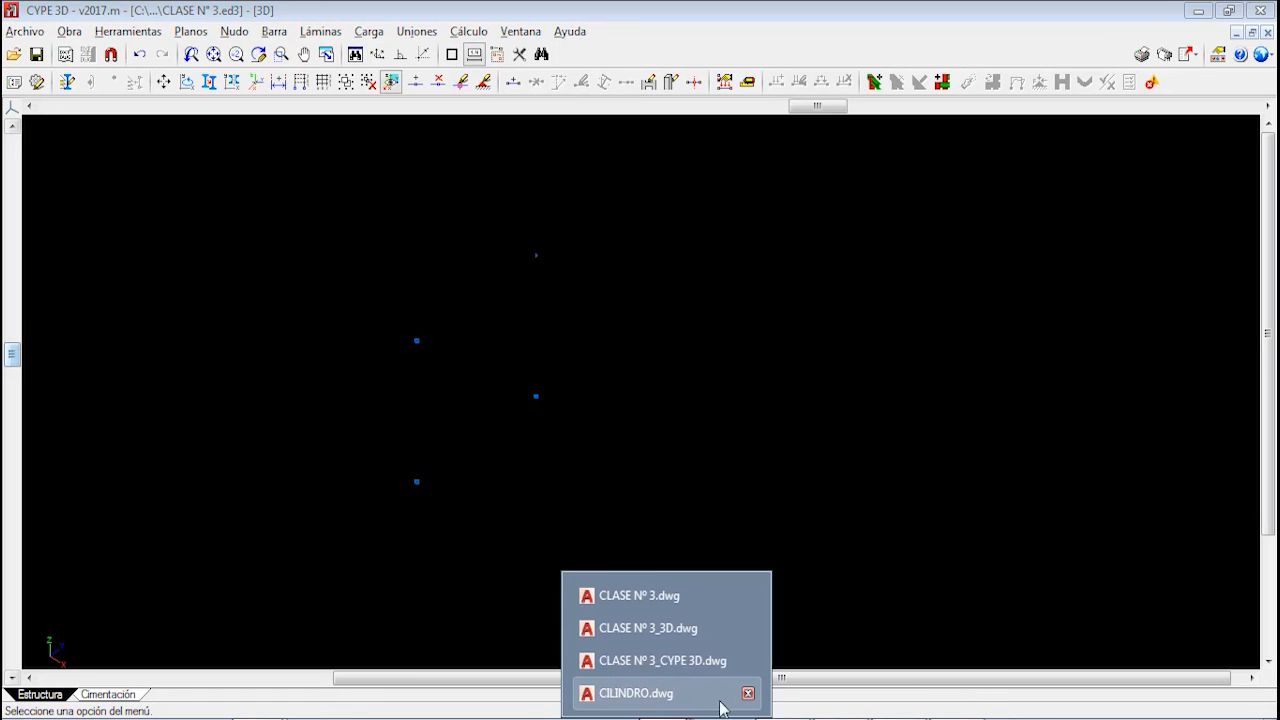
{"action": "left_click", "coordinate": [674, 669]}
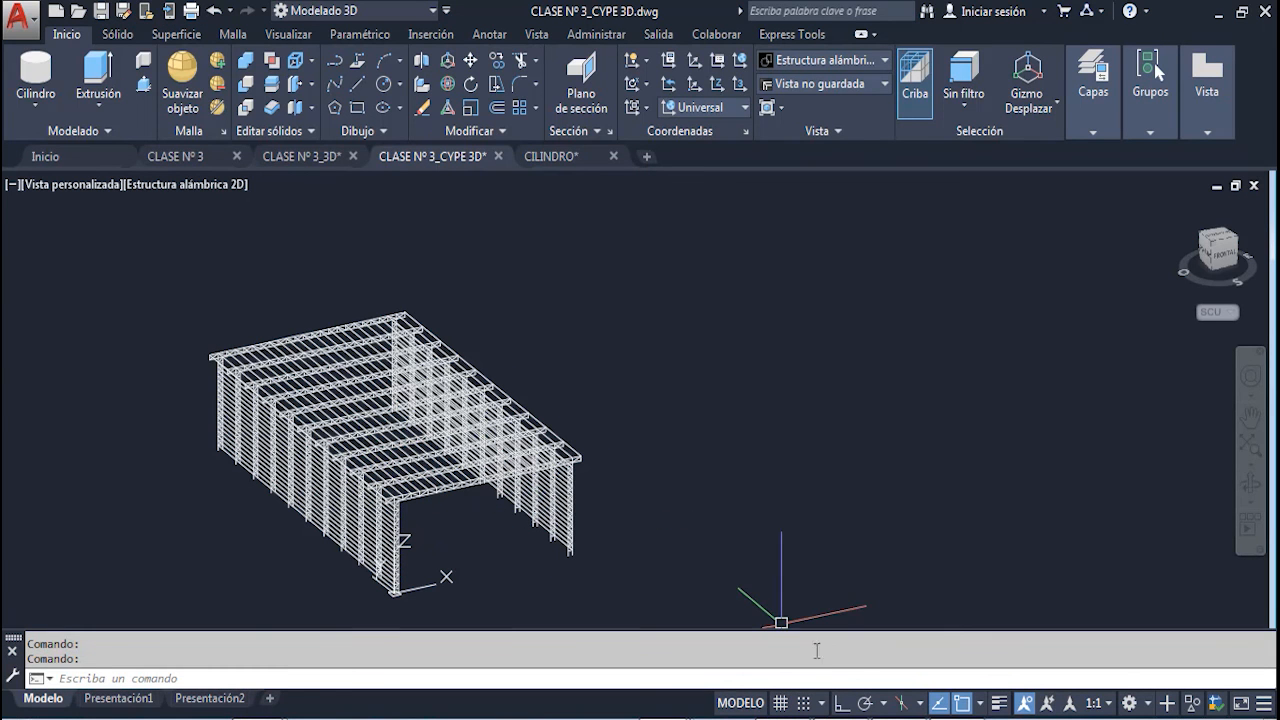
{"action": "left_click", "coordinate": [760, 706]}
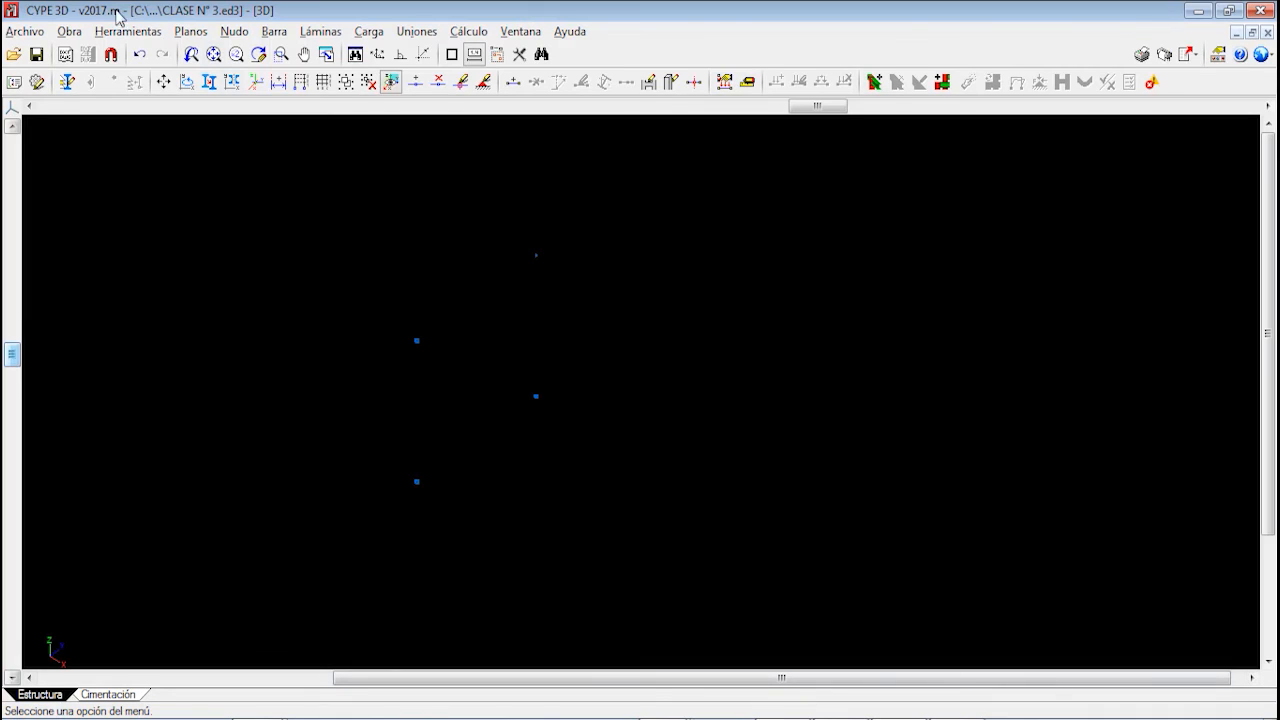
Open the text file import and read the format rules for defining nodes, bars and shells
{"action": "left_click", "coordinate": [130, 32]}
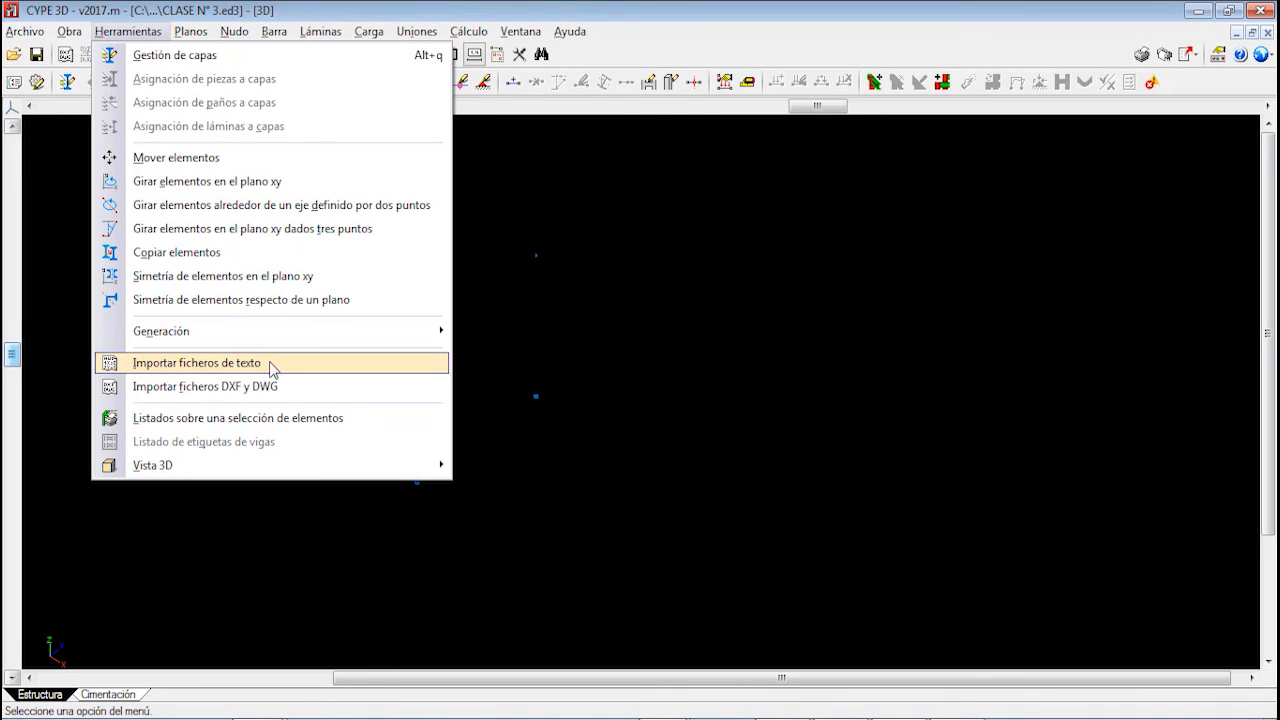
{"action": "left_click", "coordinate": [187, 366]}
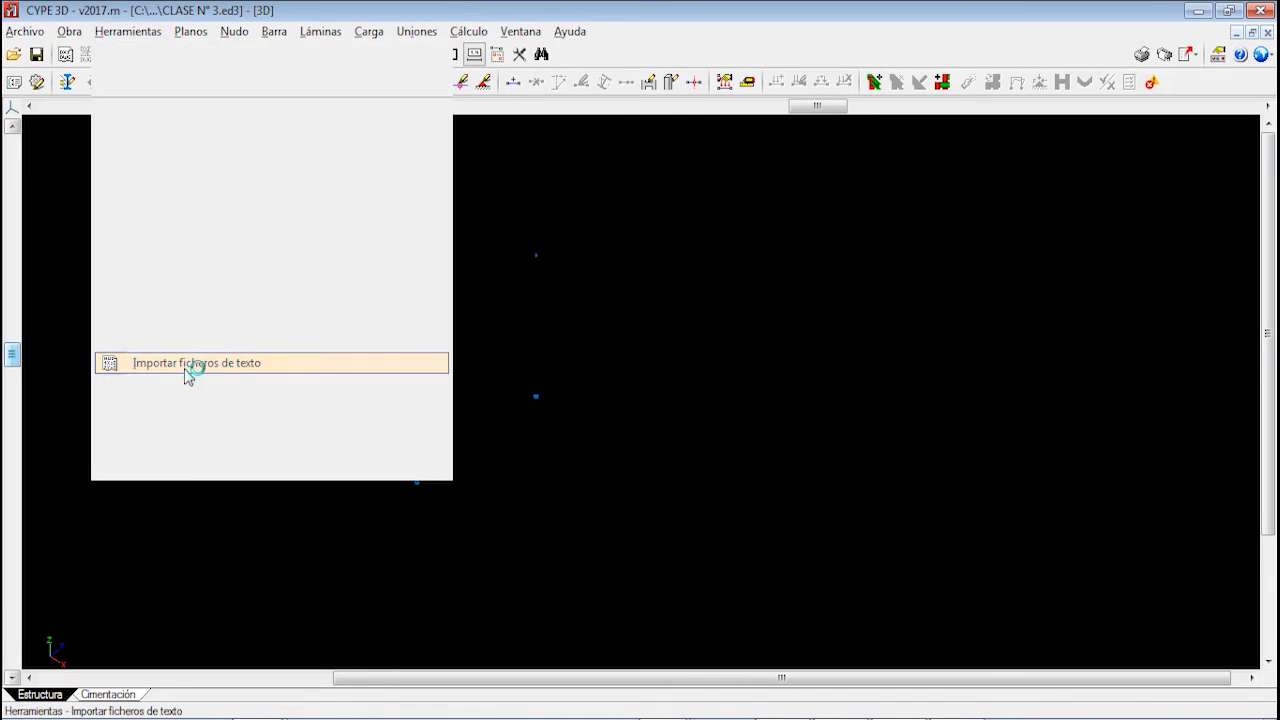
{"action": "left_click", "coordinate": [886, 24]}
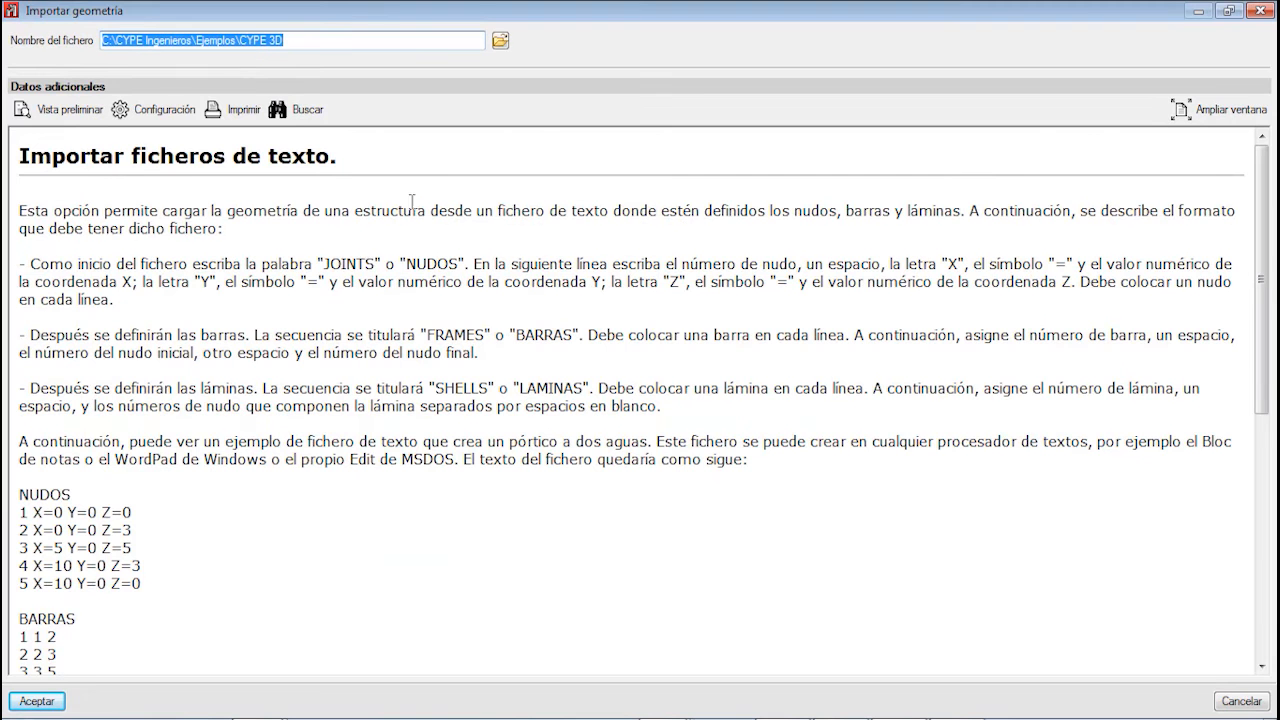
{"action": "left_click", "coordinate": [105, 201]}
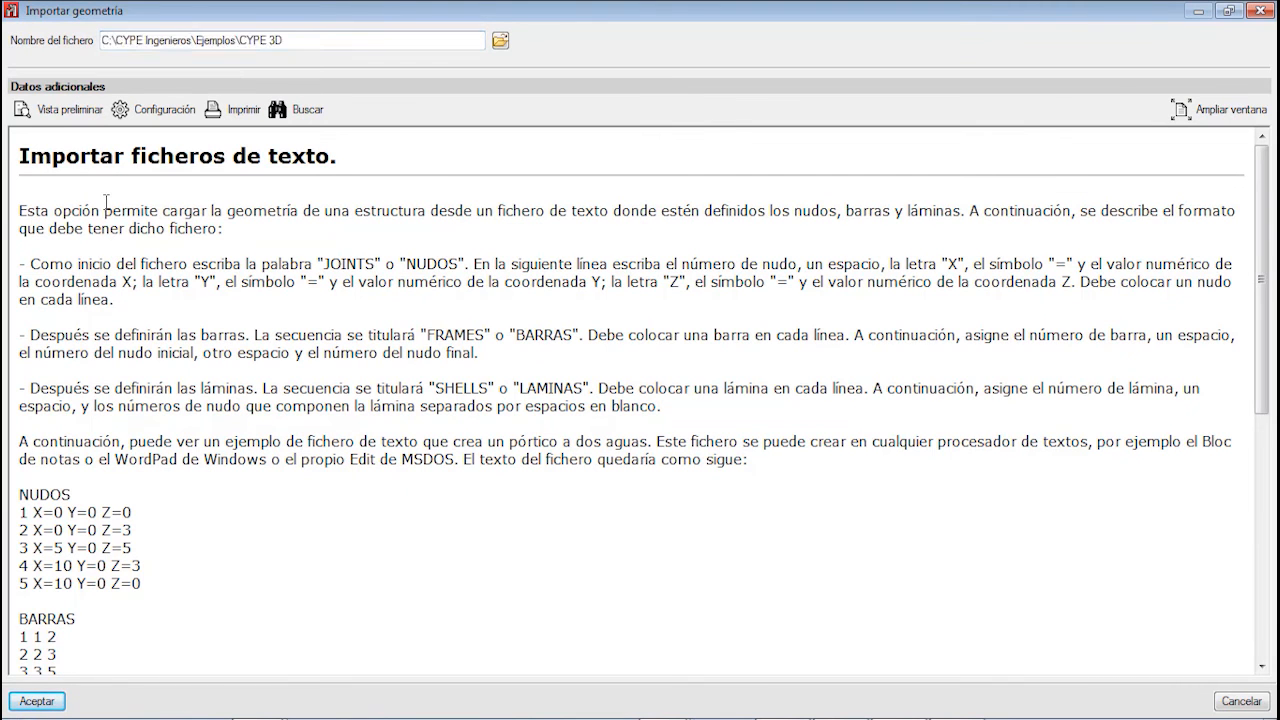
{"action": "scroll", "coordinate": [232, 192], "scroll_direction": "down", "scroll_amount": 3}
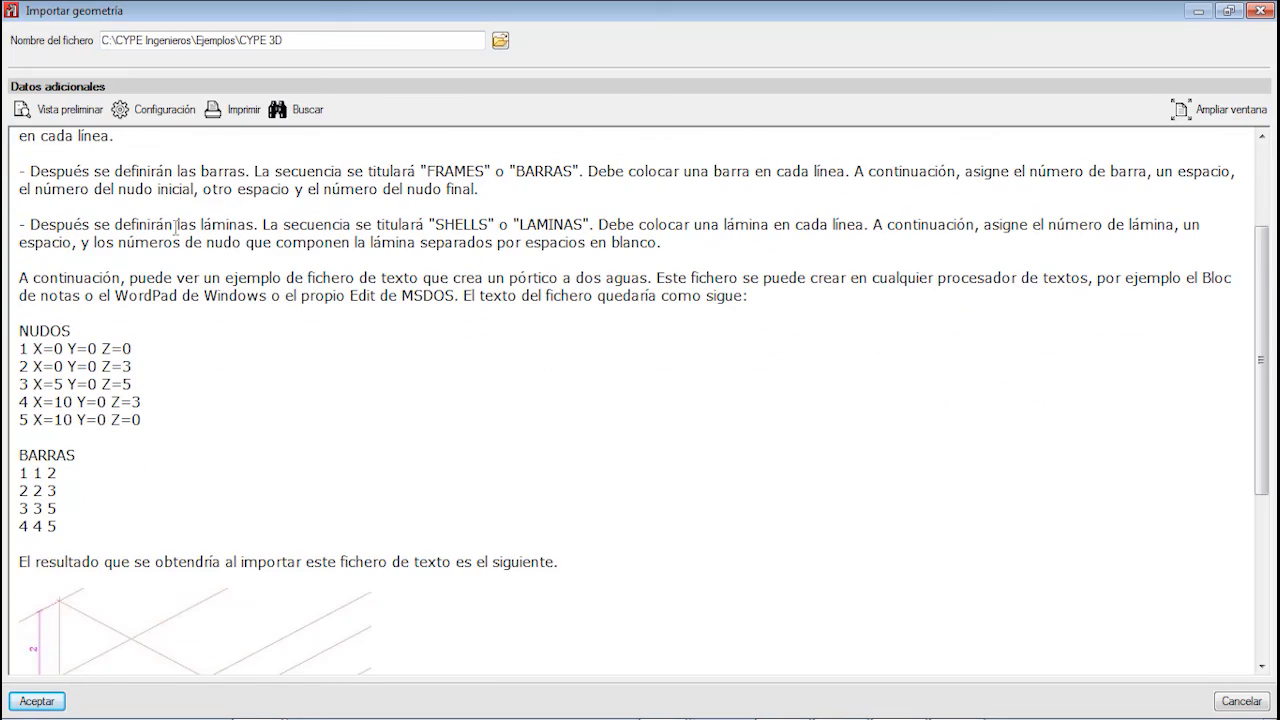
{"action": "scroll", "coordinate": [107, 299], "scroll_direction": "up", "scroll_amount": 4}
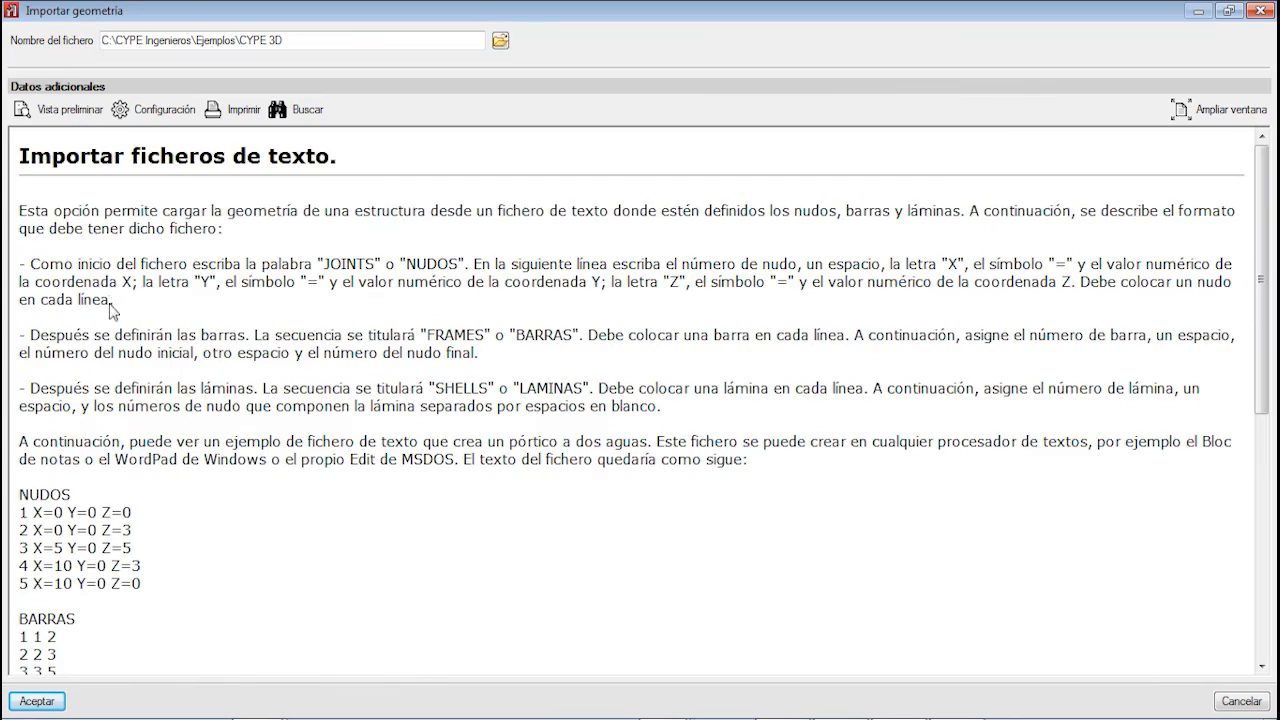
{"action": "scroll", "coordinate": [110, 305], "scroll_direction": "down", "scroll_amount": 5}
{"action": "scroll", "coordinate": [110, 305], "scroll_direction": "up", "scroll_amount": 1}
{"action": "scroll", "coordinate": [110, 312], "scroll_direction": "up", "scroll_amount": 4}
{"action": "scroll", "coordinate": [140, 228], "scroll_direction": "down", "scroll_amount": 5}
{"action": "scroll", "coordinate": [100, 245], "scroll_direction": "up", "scroll_amount": 5}
{"action": "scroll", "coordinate": [88, 262], "scroll_direction": "down", "scroll_amount": 2}
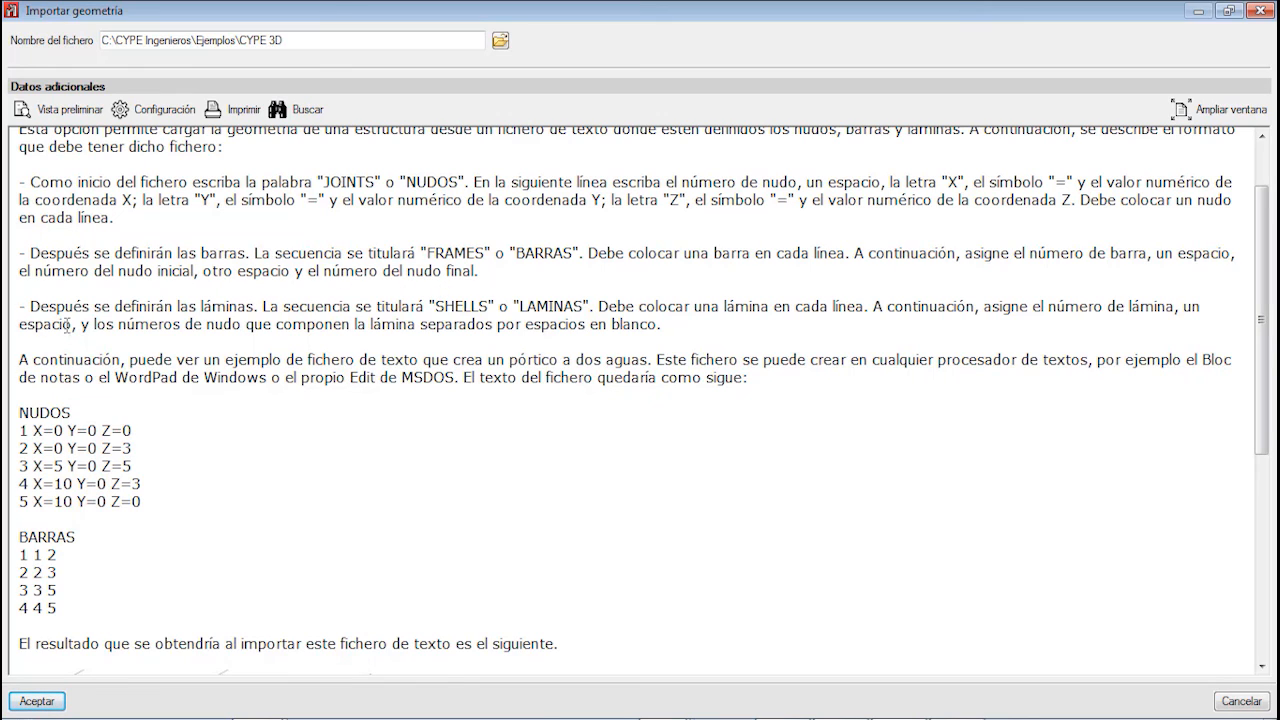
Examine the sample NUDOS and BARRAS listing for the gable frame and the drawing of its result
{"action": "scroll", "coordinate": [250, 320], "scroll_direction": "down", "scroll_amount": 2}
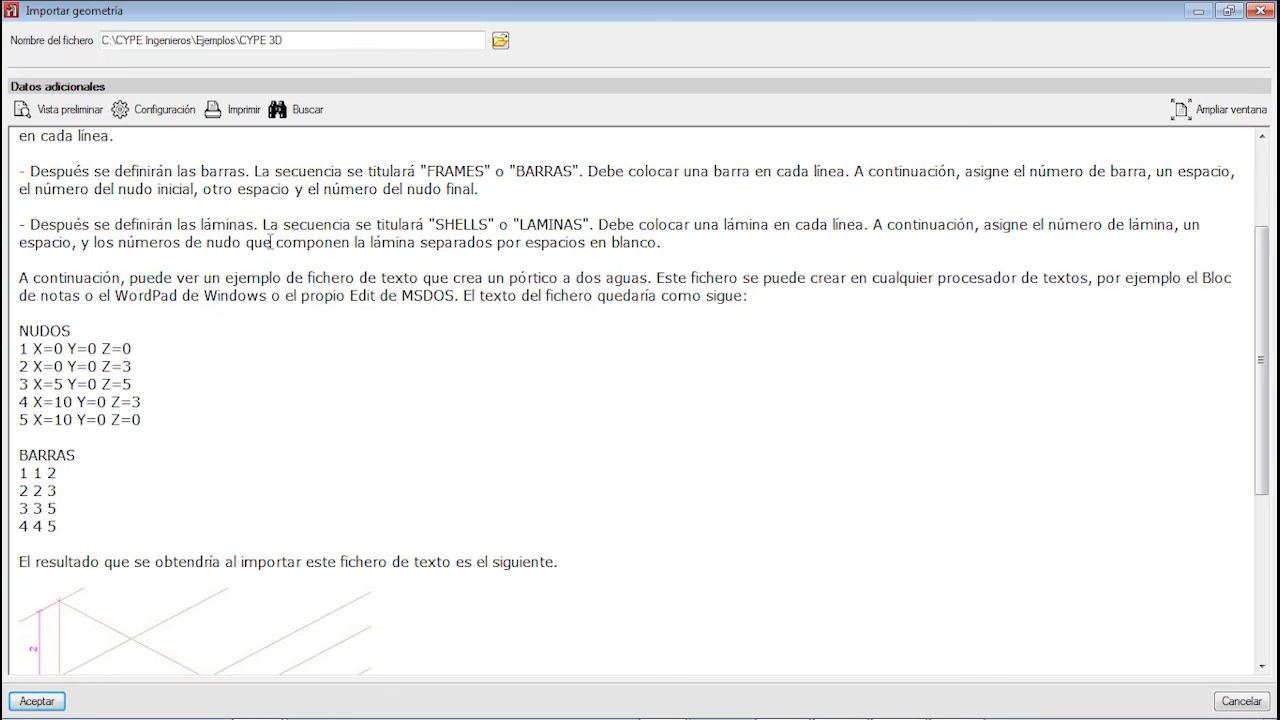
{"action": "scroll", "coordinate": [400, 245], "scroll_direction": "down", "scroll_amount": 2}
{"action": "scroll", "coordinate": [440, 250], "scroll_direction": "up", "scroll_amount": 2}
{"action": "scroll", "coordinate": [204, 318], "scroll_direction": "down", "scroll_amount": 6}
{"action": "scroll", "coordinate": [108, 375], "scroll_direction": "up", "scroll_amount": 5}
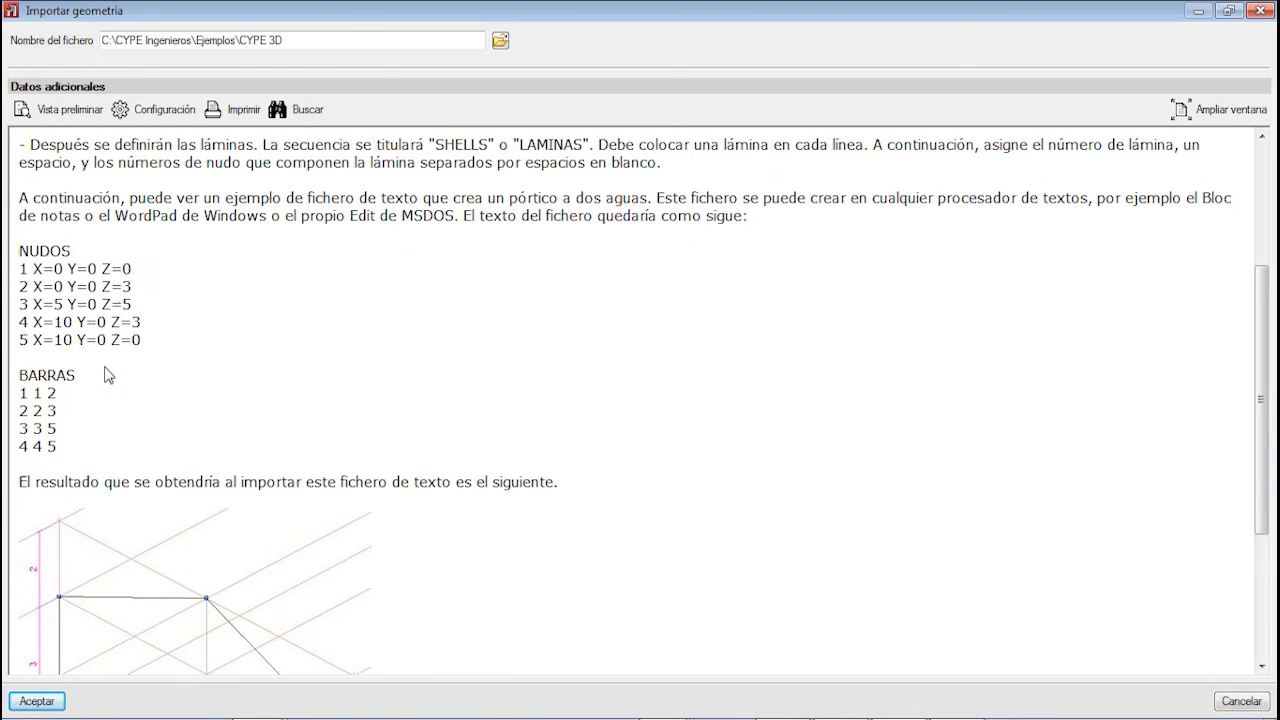
{"action": "scroll", "coordinate": [290, 458], "scroll_direction": "down", "scroll_amount": 2}
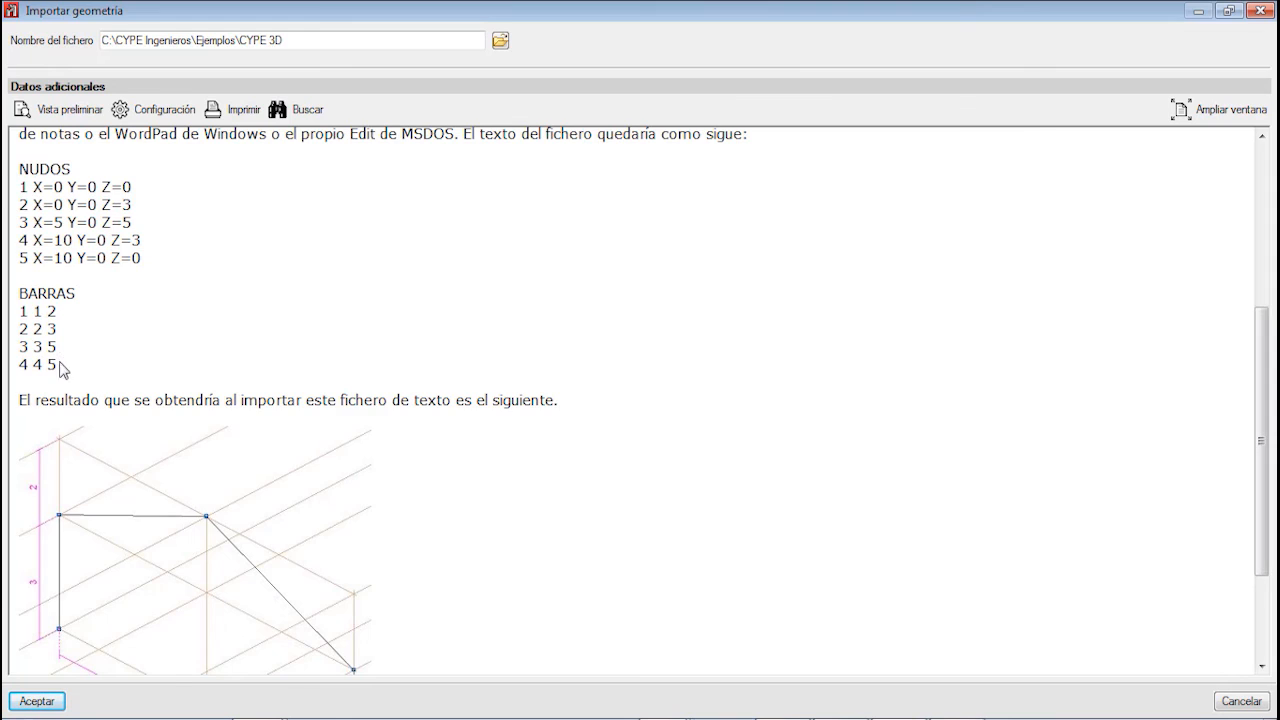
{"action": "scroll", "coordinate": [60, 368], "scroll_direction": "down", "scroll_amount": 1}
{"action": "scroll", "coordinate": [120, 440], "scroll_direction": "up", "scroll_amount": 3}
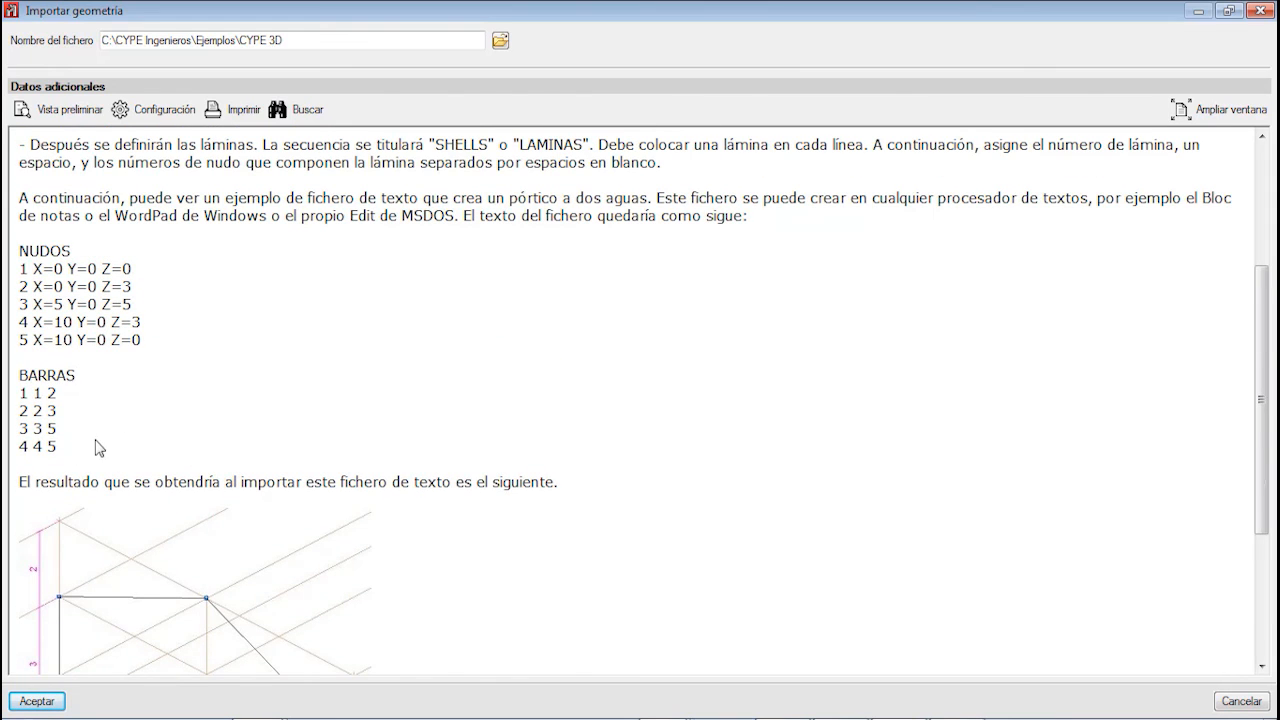
Copy the sample listing from the NUDOS heading through the last bar line, 4 4 5
{"action": "left_click_drag", "start_coordinate": [66, 452], "coordinate": [31, 257]}
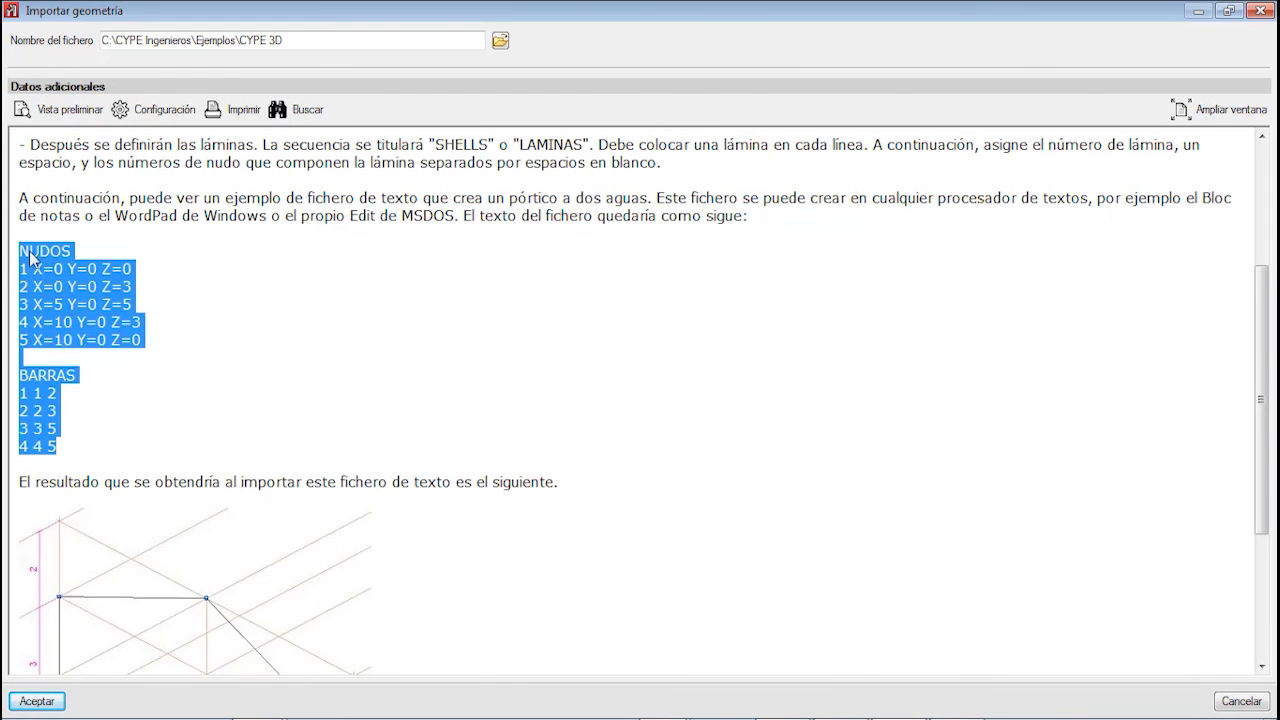
{"action": "right_click", "coordinate": [31, 257]}
{"action": "left_click", "coordinate": [62, 284]}
Switch to Windows Explorer and create a text document named EJEPLO CYPE 3D in the Nueva carpeta folder
{"action": "left_click", "coordinate": [270, 697]}
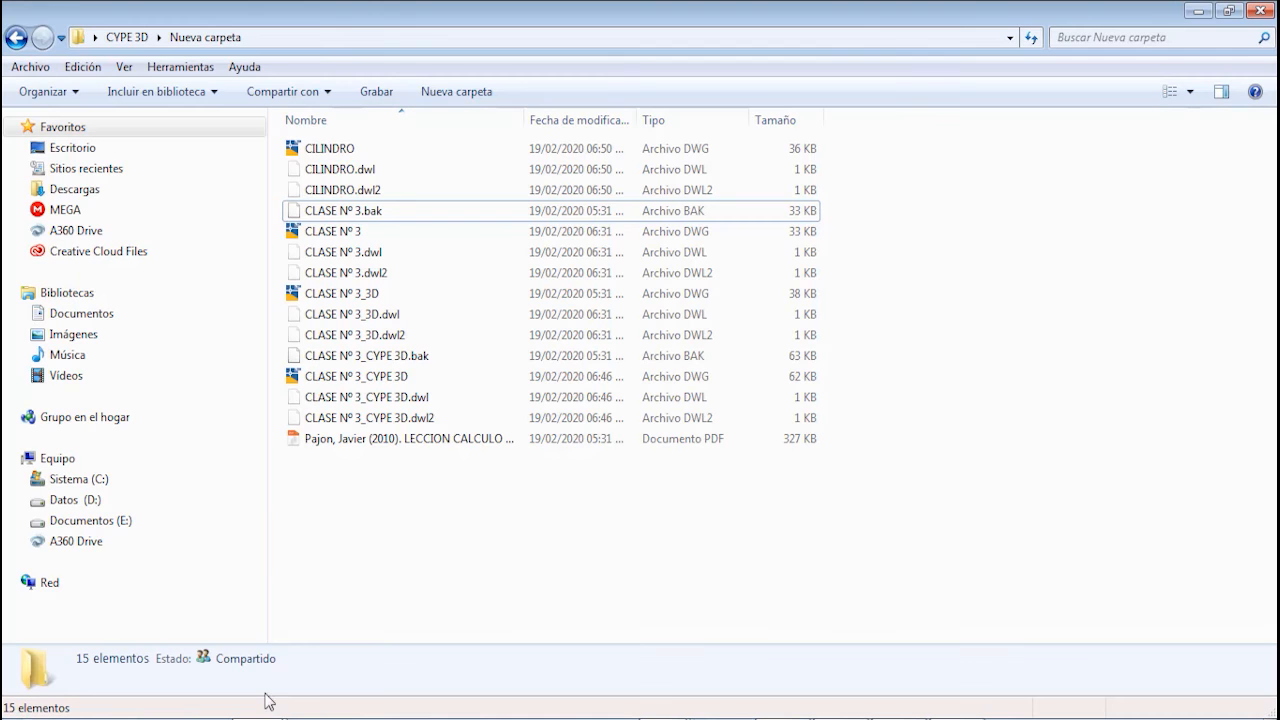
{"action": "right_click", "coordinate": [391, 487]}
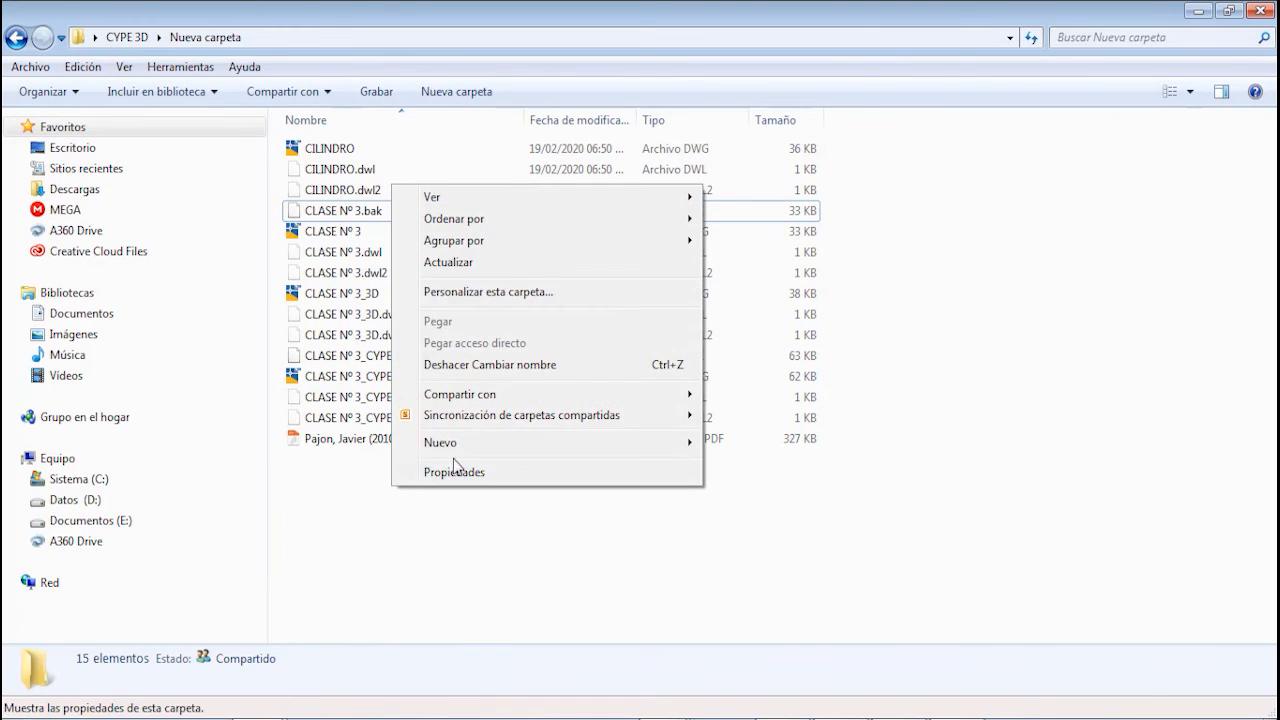
{"action": "mouse_move", "coordinate": [571, 443]}
{"action": "left_click", "coordinate": [773, 626]}
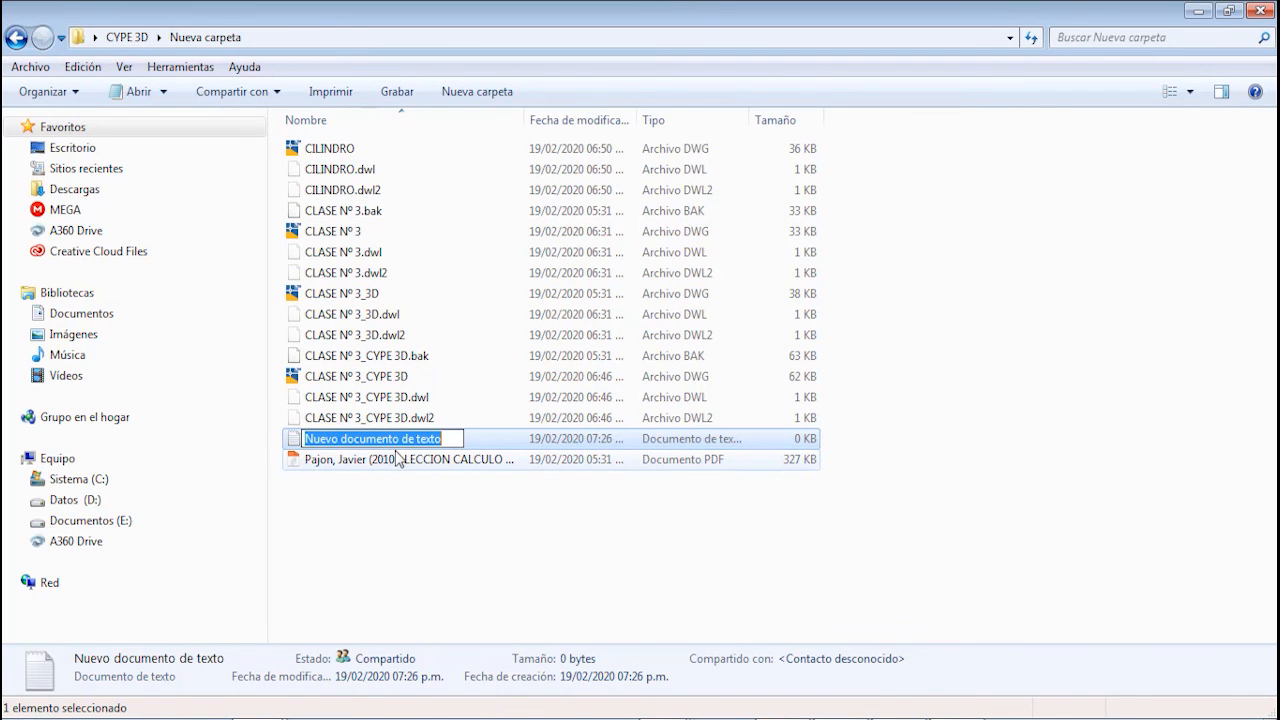
{"action": "type", "text": "EJEPLO CYPE 3D"}
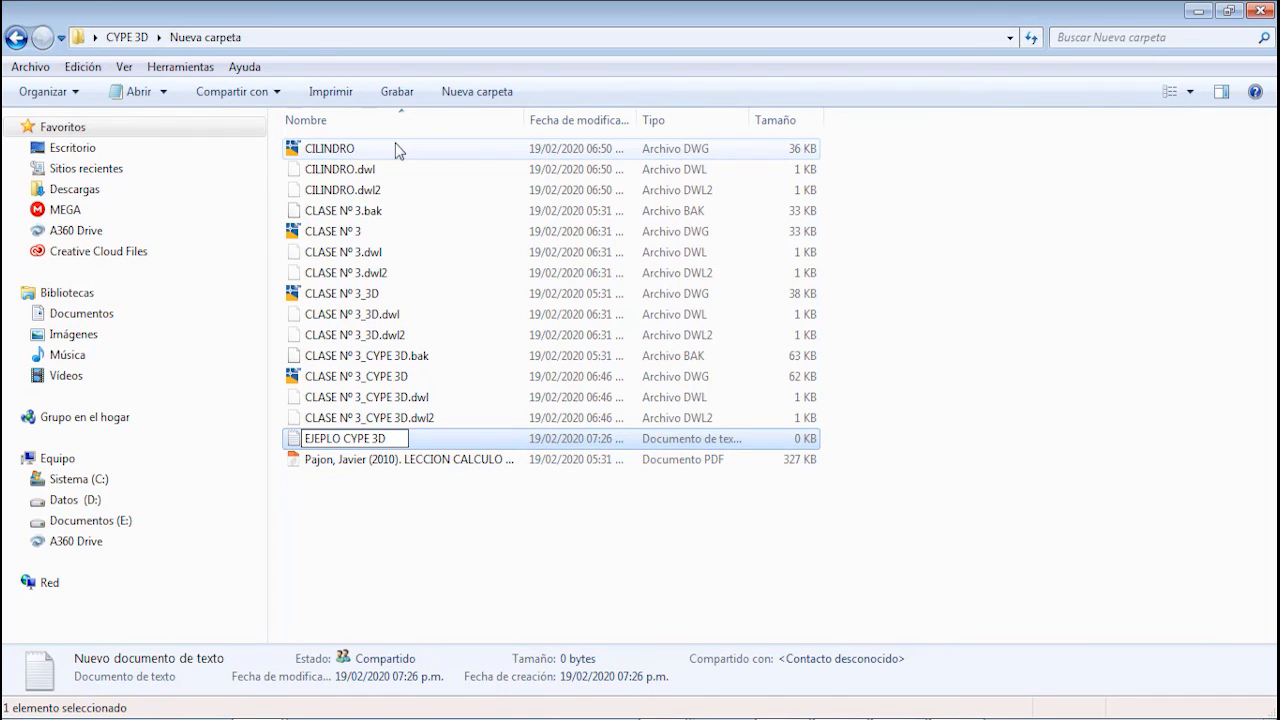
{"action": "left_click", "coordinate": [335, 547]}
Paste the copied node and bar listing into EJEPLO CYPE 3D in Notepad, save the file and close it
{"action": "double_click", "coordinate": [337, 438]}
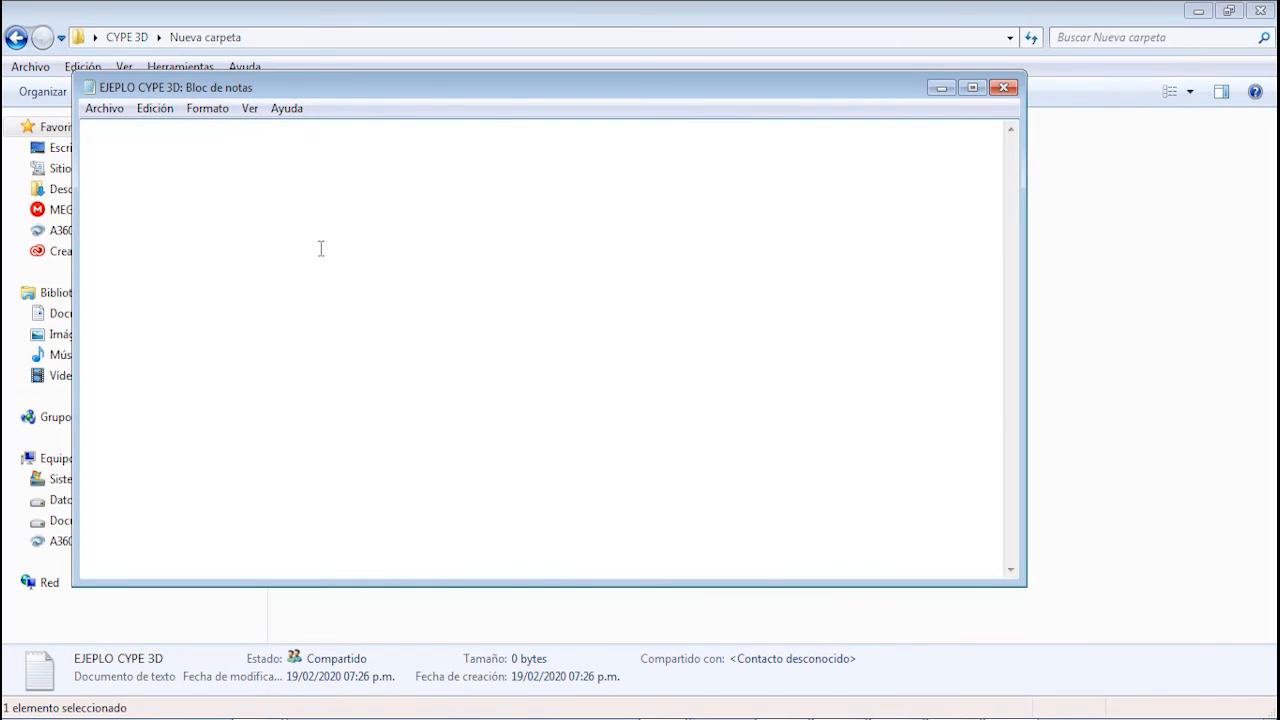
{"action": "key", "text": "ctrl+v"}
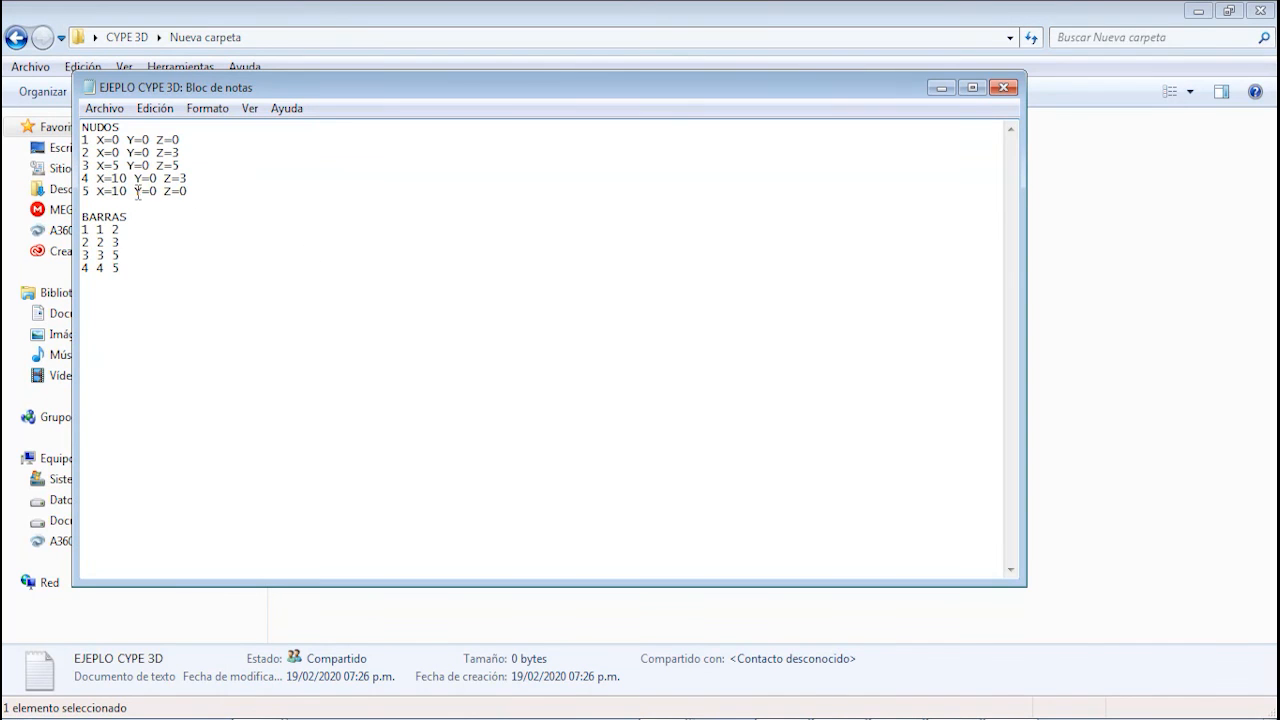
{"action": "left_click", "coordinate": [104, 108]}
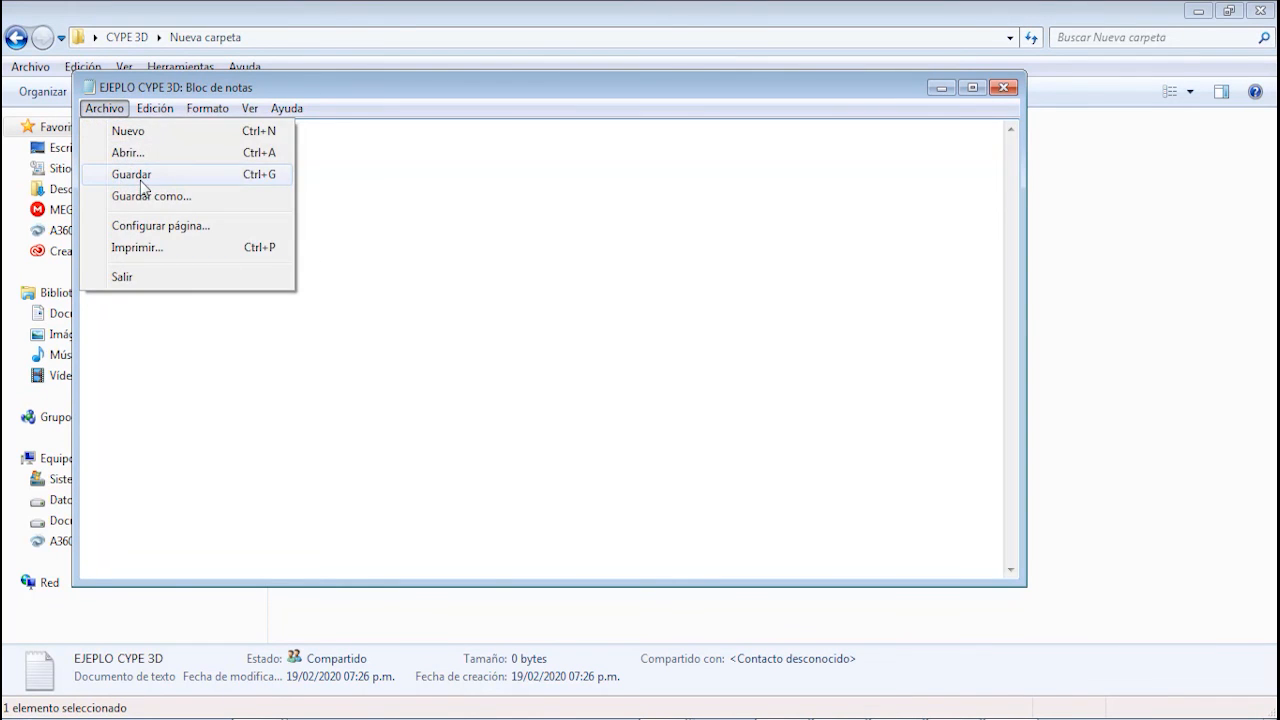
{"action": "left_click", "coordinate": [126, 174]}
{"action": "left_click", "coordinate": [1004, 87]}
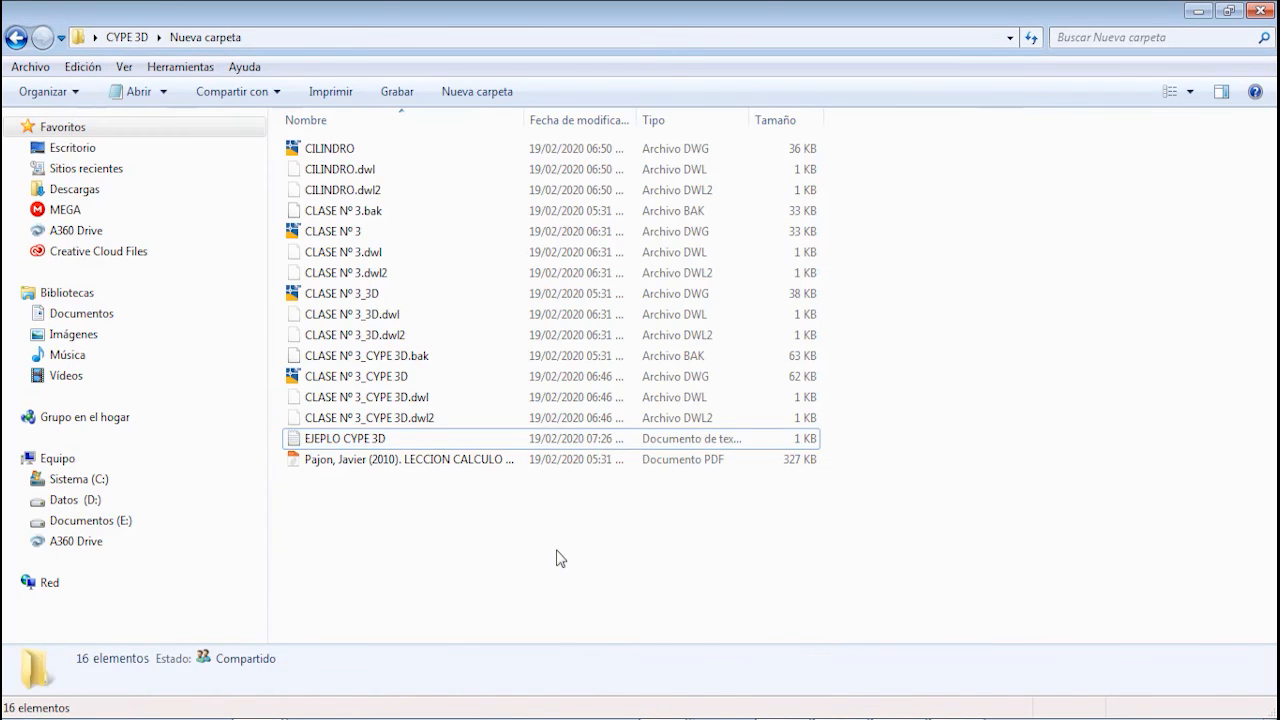
Return to CYPE 3D and choose EJEPLO CYPE 3D.txt from the desktop's CYPE 3D\Nueva carpeta folder as the text file to import
{"action": "left_click", "coordinate": [820, 719]}
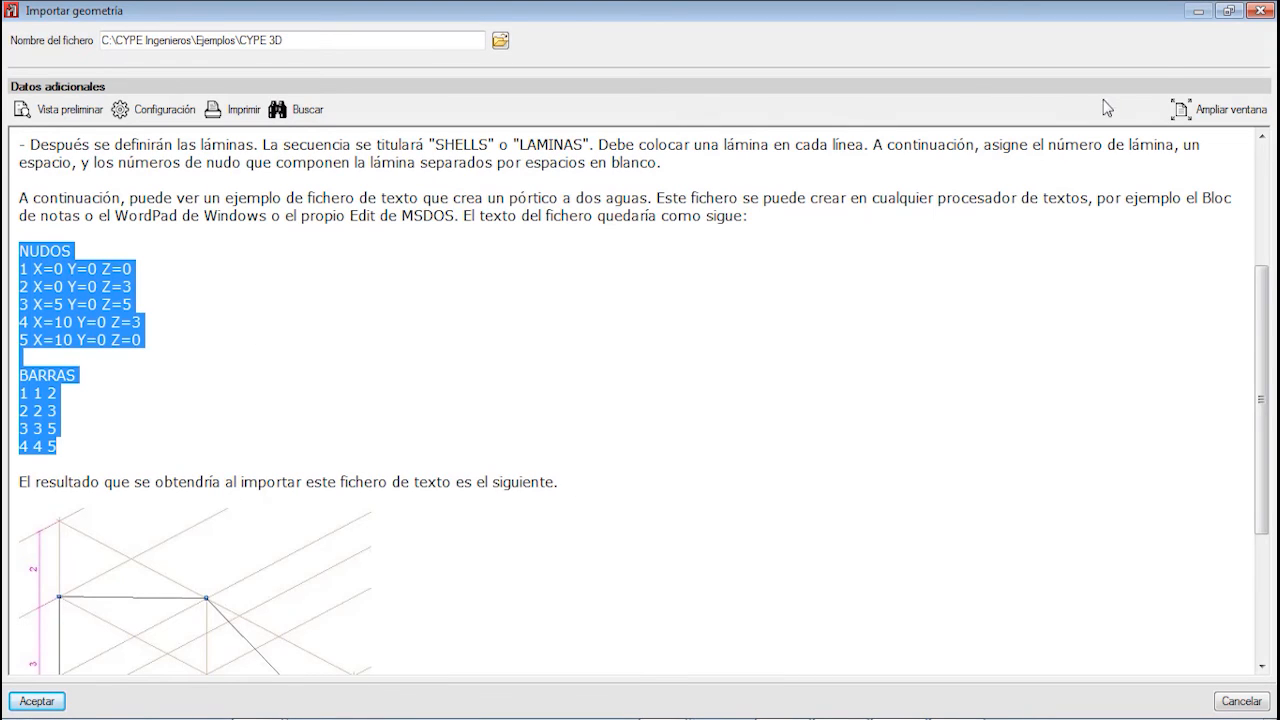
{"action": "left_click", "coordinate": [1259, 12]}
{"action": "left_click", "coordinate": [140, 31]}
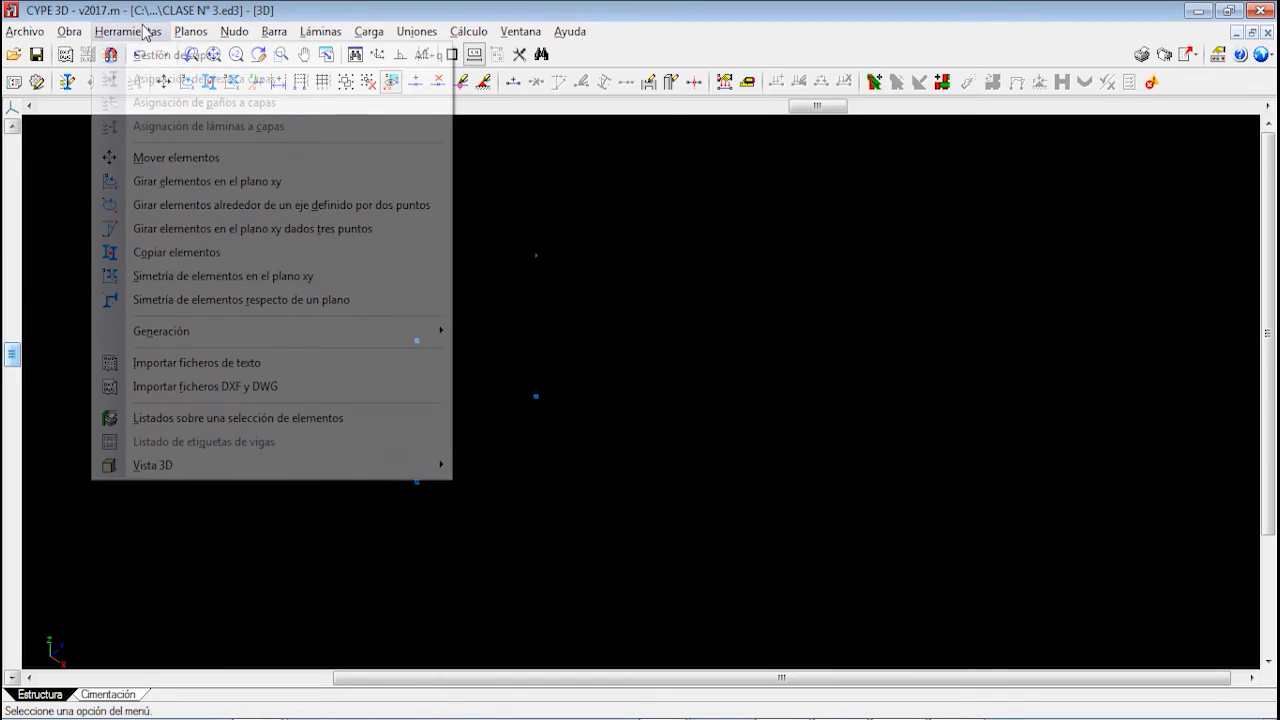
{"action": "left_click", "coordinate": [190, 362]}
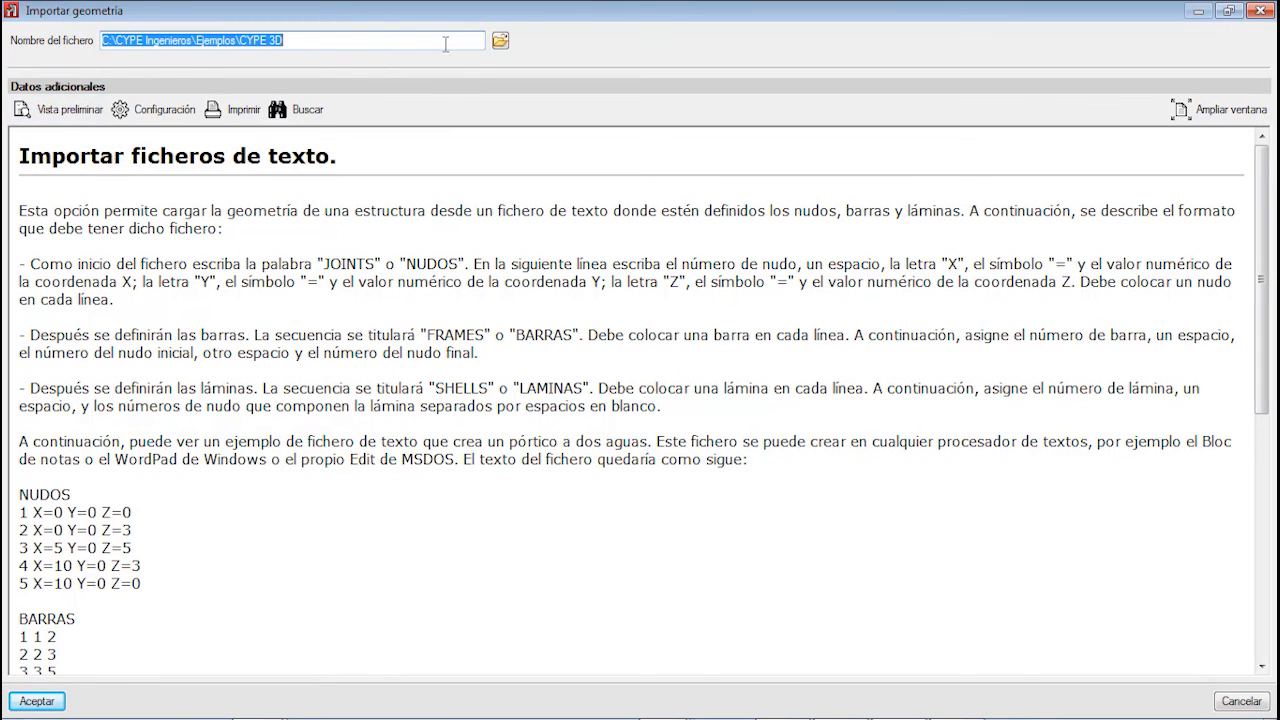
{"action": "left_click", "coordinate": [500, 40]}
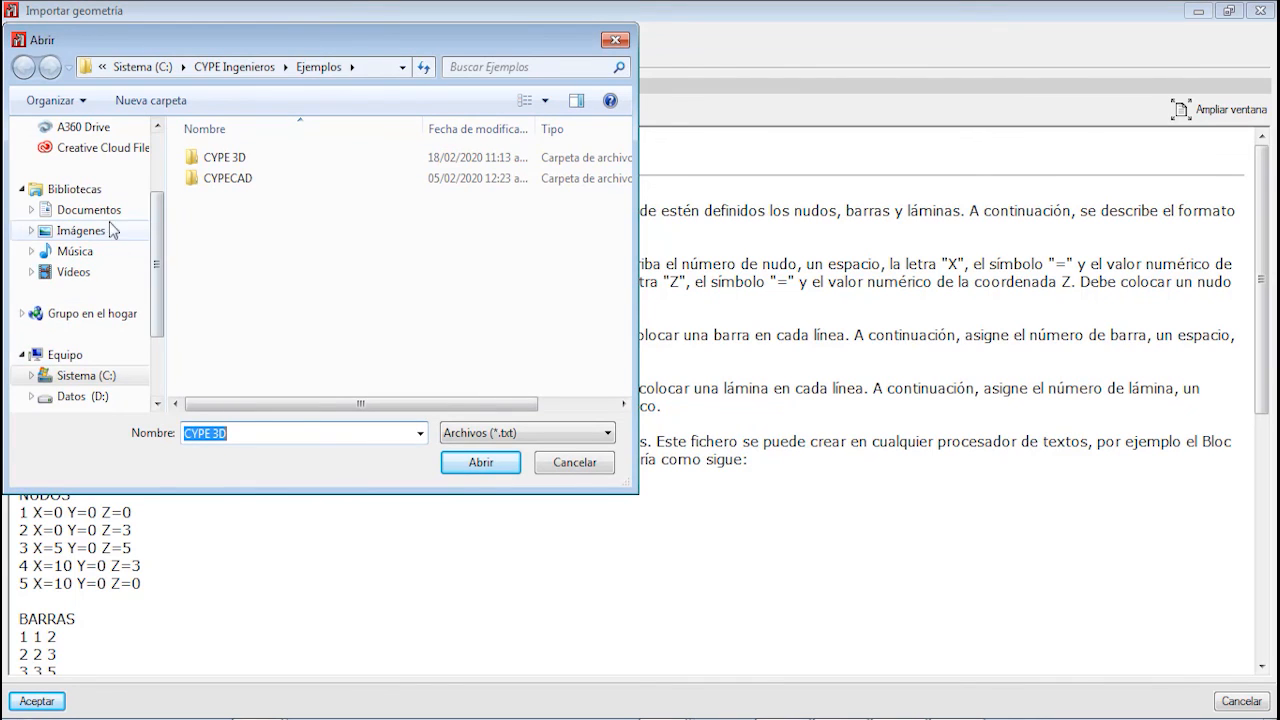
{"action": "left_click_drag", "start_coordinate": [157, 240], "coordinate": [167, 170]}
{"action": "left_click", "coordinate": [80, 157]}
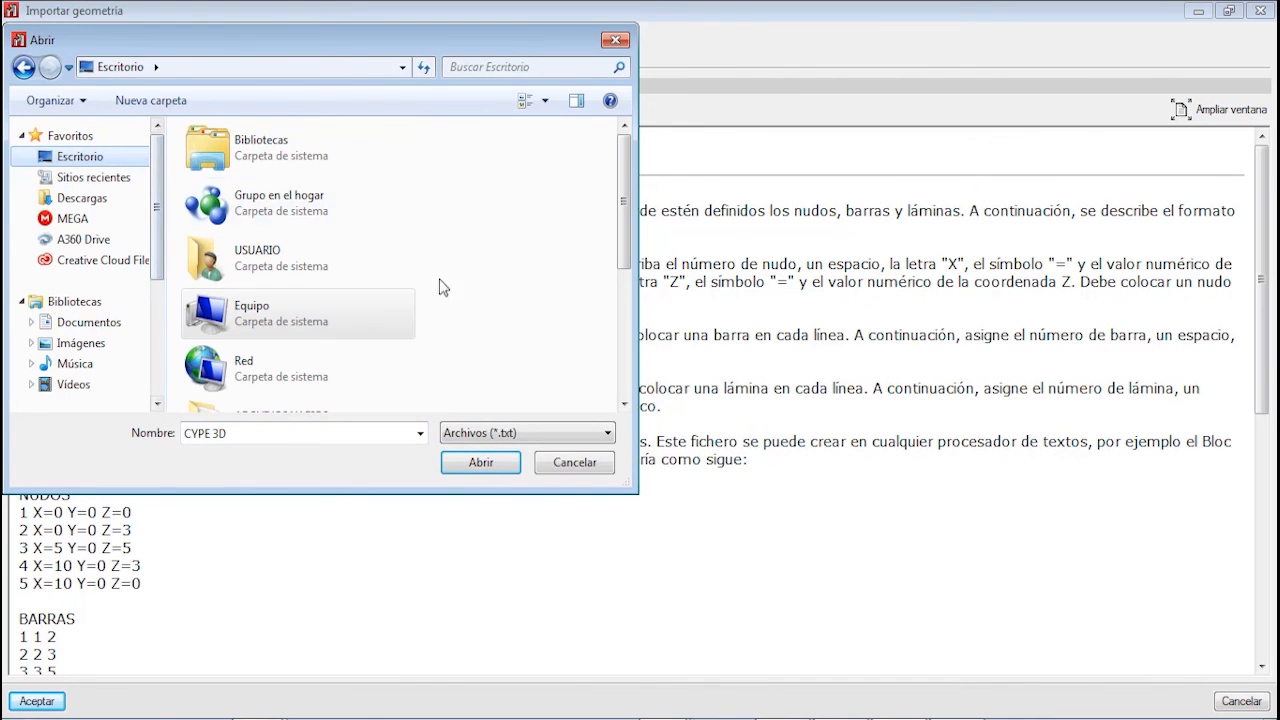
{"action": "scroll", "coordinate": [455, 314], "scroll_direction": "down", "scroll_amount": 3}
{"action": "double_click", "coordinate": [290, 278]}
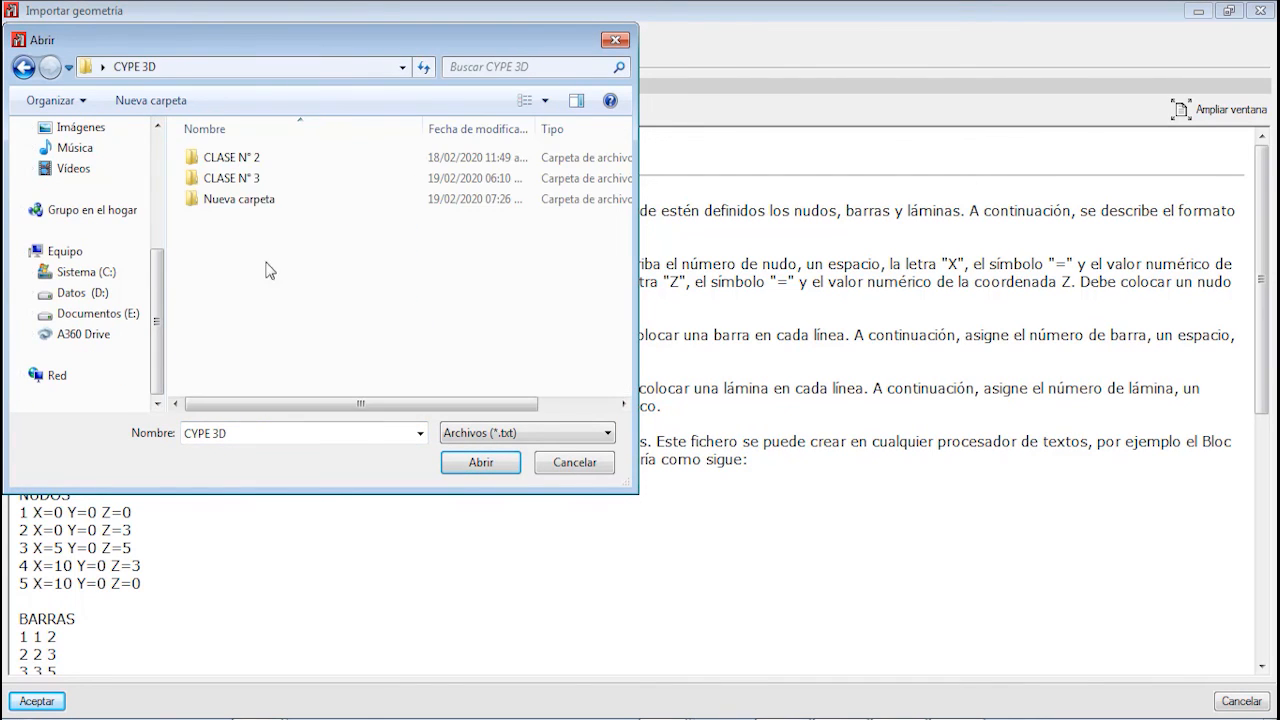
{"action": "double_click", "coordinate": [266, 205]}
{"action": "left_click", "coordinate": [240, 158]}
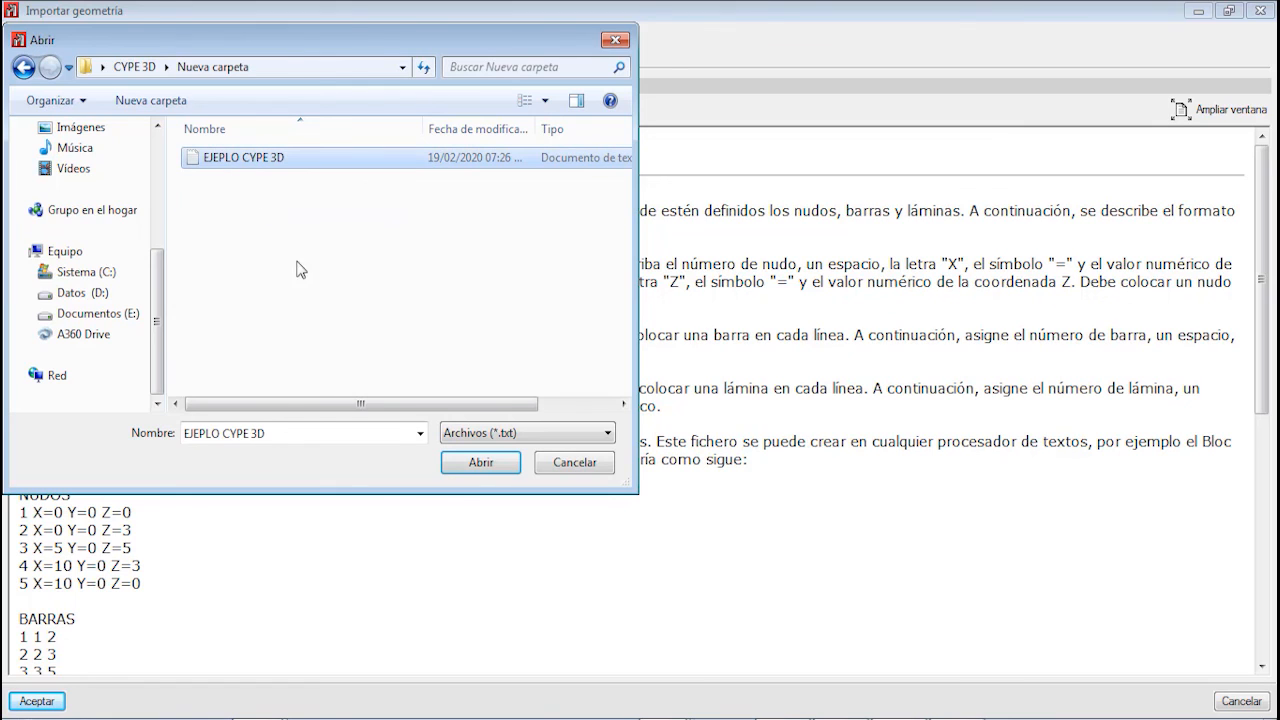
{"action": "left_click", "coordinate": [480, 462]}
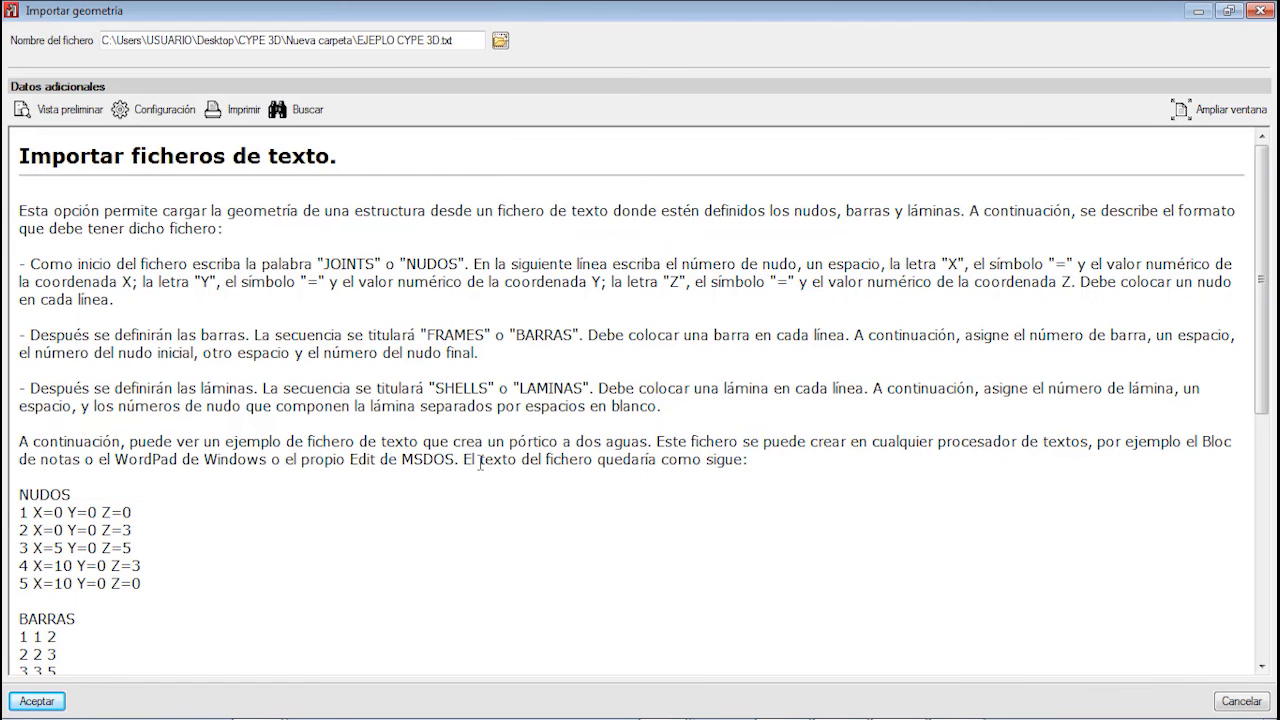
Import the nodes and bars from the chosen text file at the position defined in the file
{"action": "left_click", "coordinate": [37, 701]}
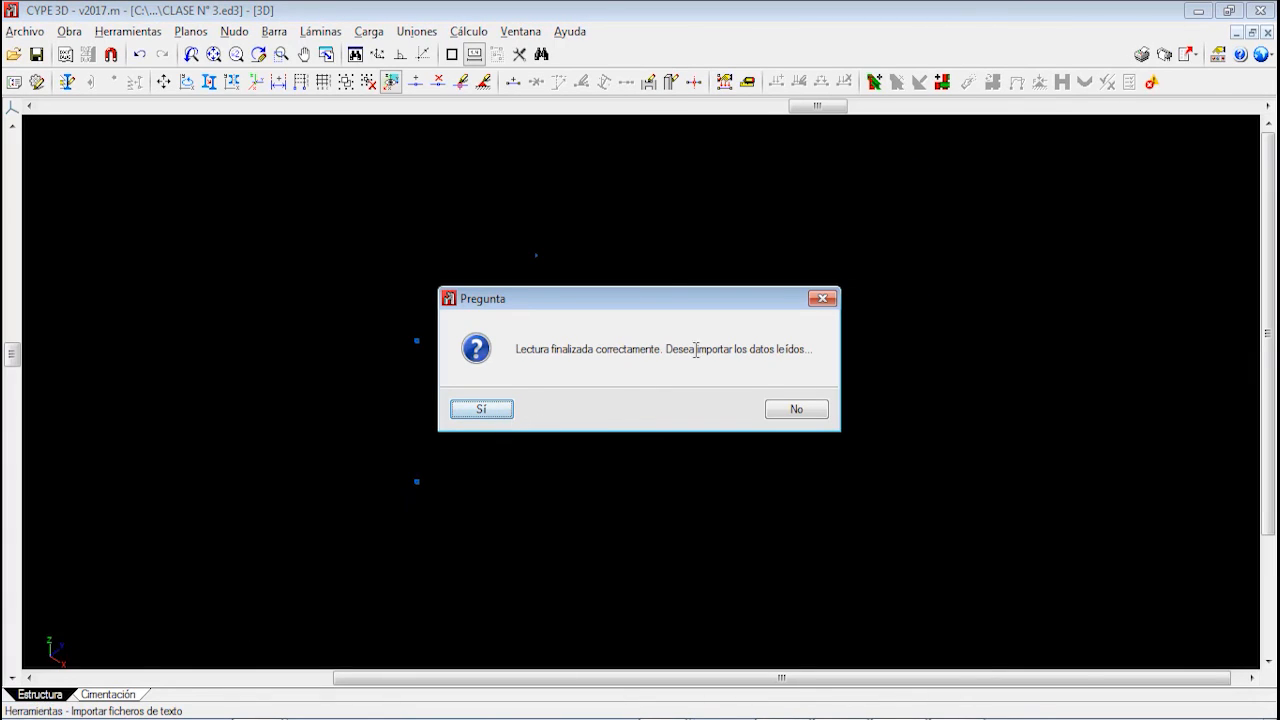
{"action": "left_click", "coordinate": [484, 412]}
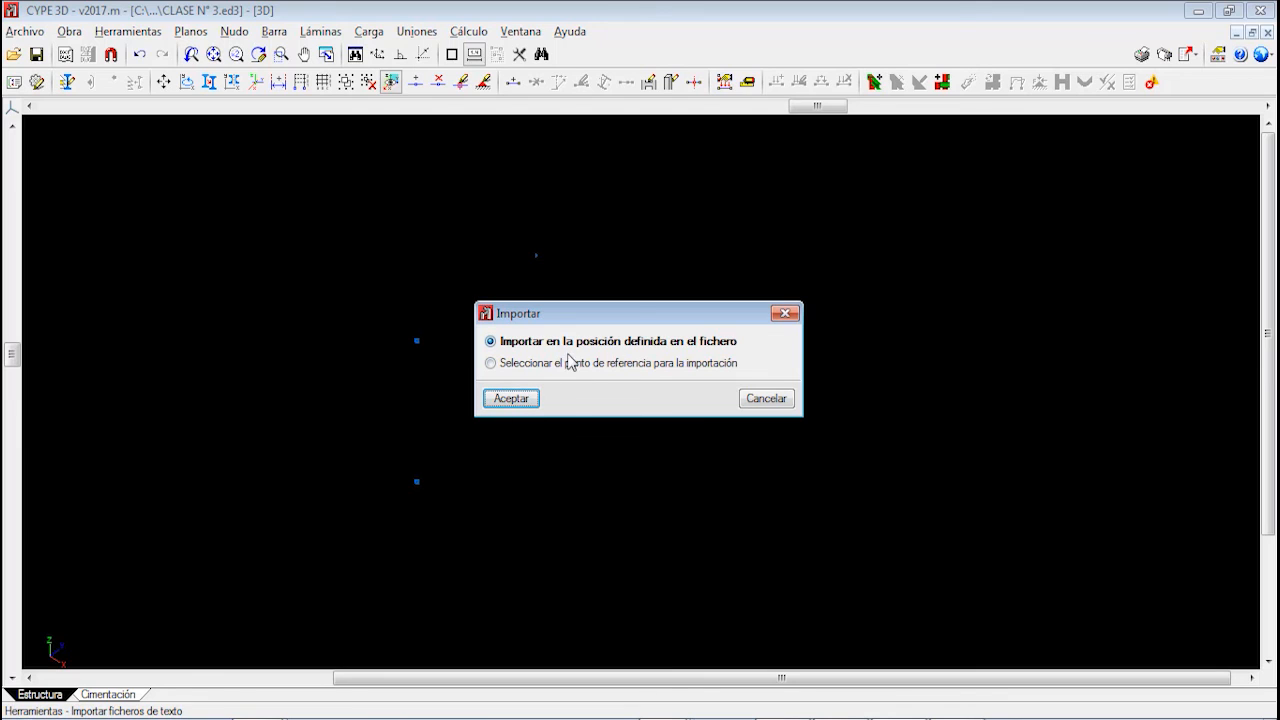
{"action": "left_click", "coordinate": [505, 400]}
{"action": "middle_click_drag", "start_coordinate": [543, 480], "coordinate": [540, 364]}
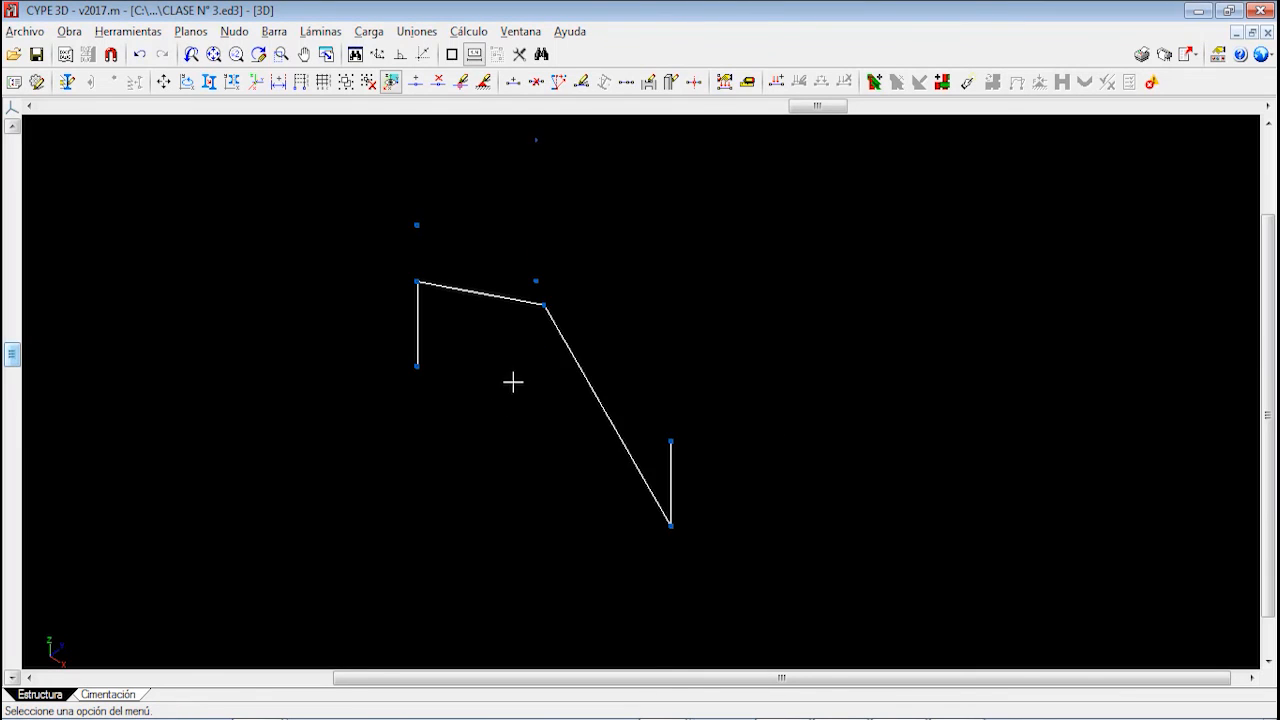
{"action": "scroll", "coordinate": [452, 402], "scroll_direction": "up", "scroll_amount": 1}
{"action": "middle_click_drag", "start_coordinate": [518, 409], "coordinate": [574, 434]}
{"action": "scroll", "coordinate": [475, 415], "scroll_direction": "up", "scroll_amount": 2}
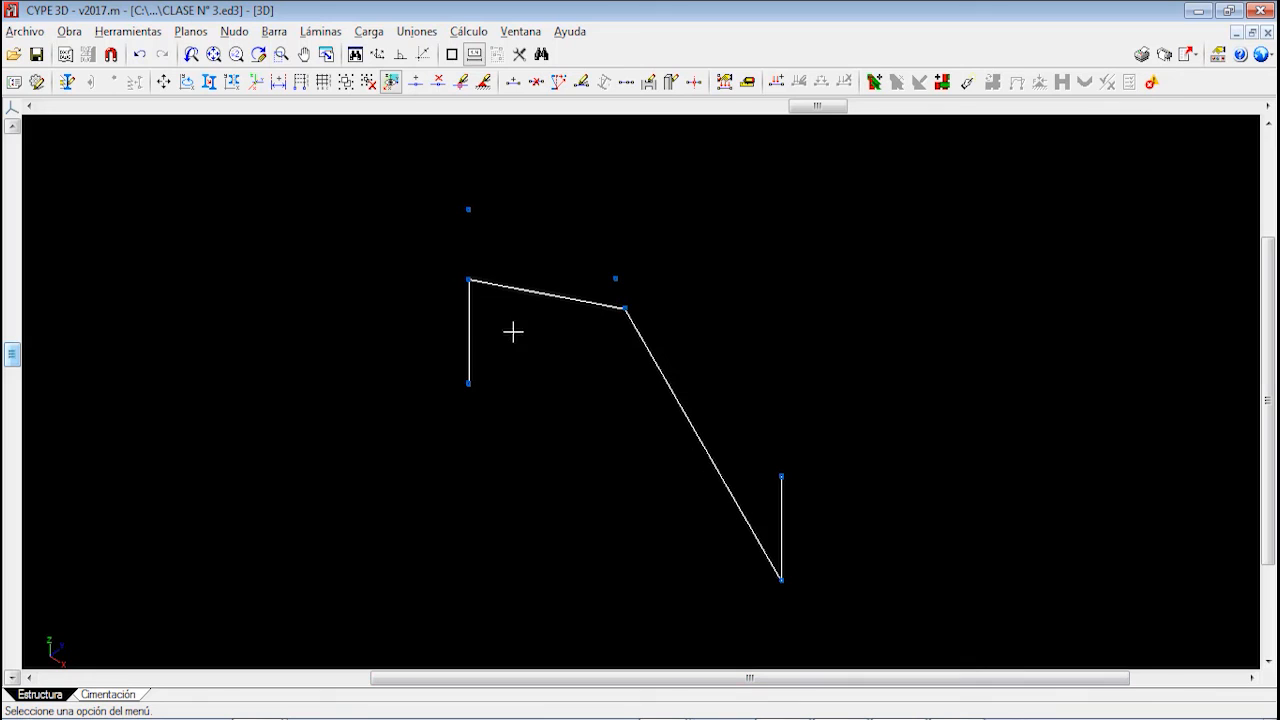
{"action": "scroll", "coordinate": [718, 460], "scroll_direction": "up", "scroll_amount": 1}
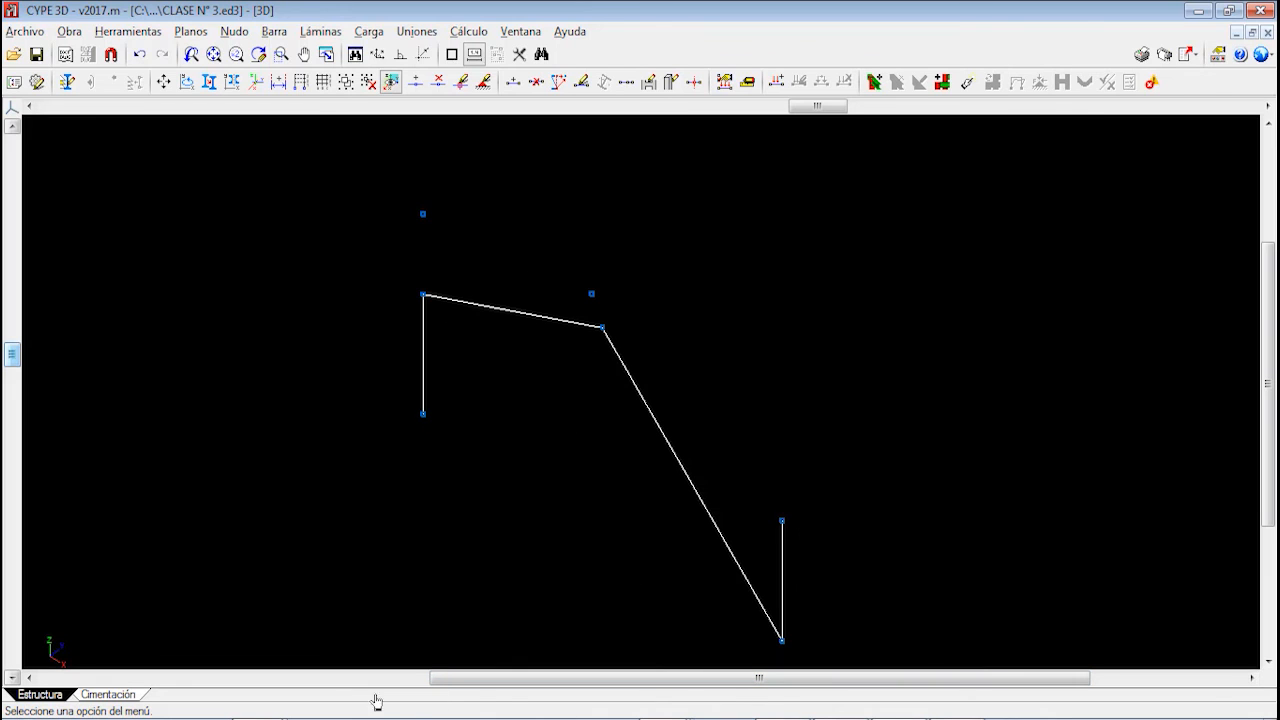
Compare the sample NUDOS and BARRAS listing in the text import help with the drawing of its expected result
{"action": "left_click", "coordinate": [128, 31]}
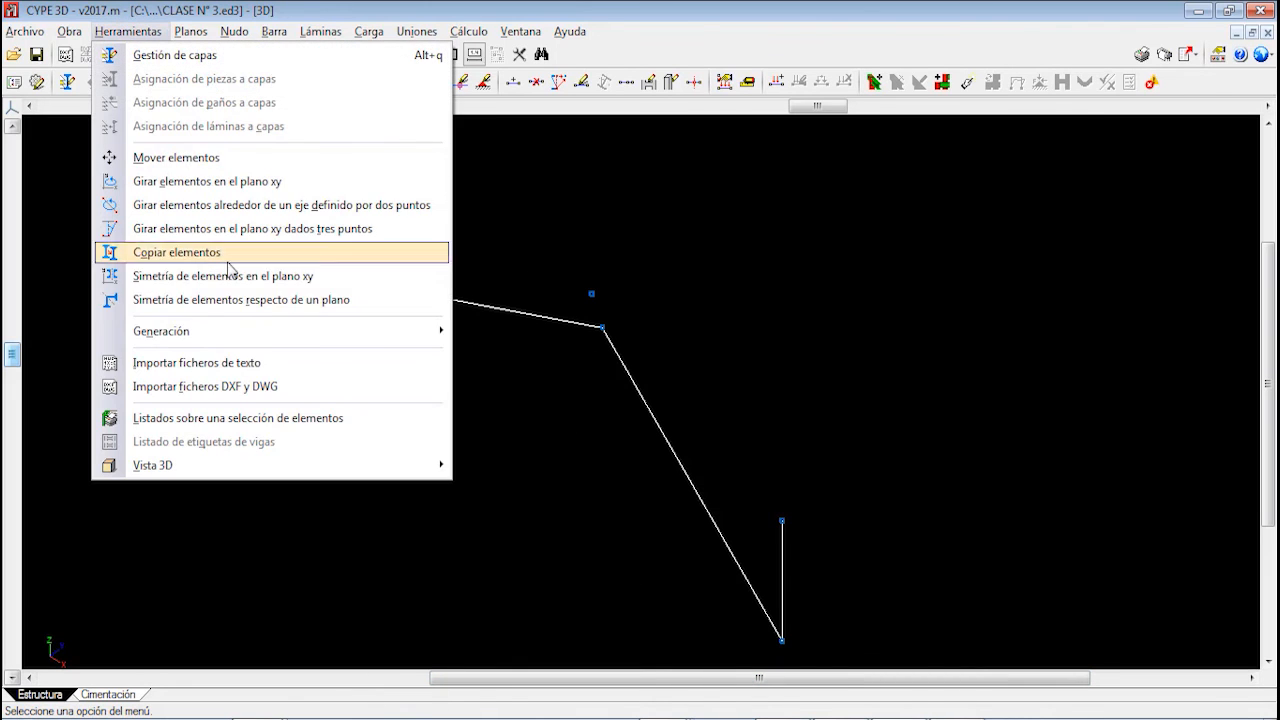
{"action": "left_click", "coordinate": [247, 363]}
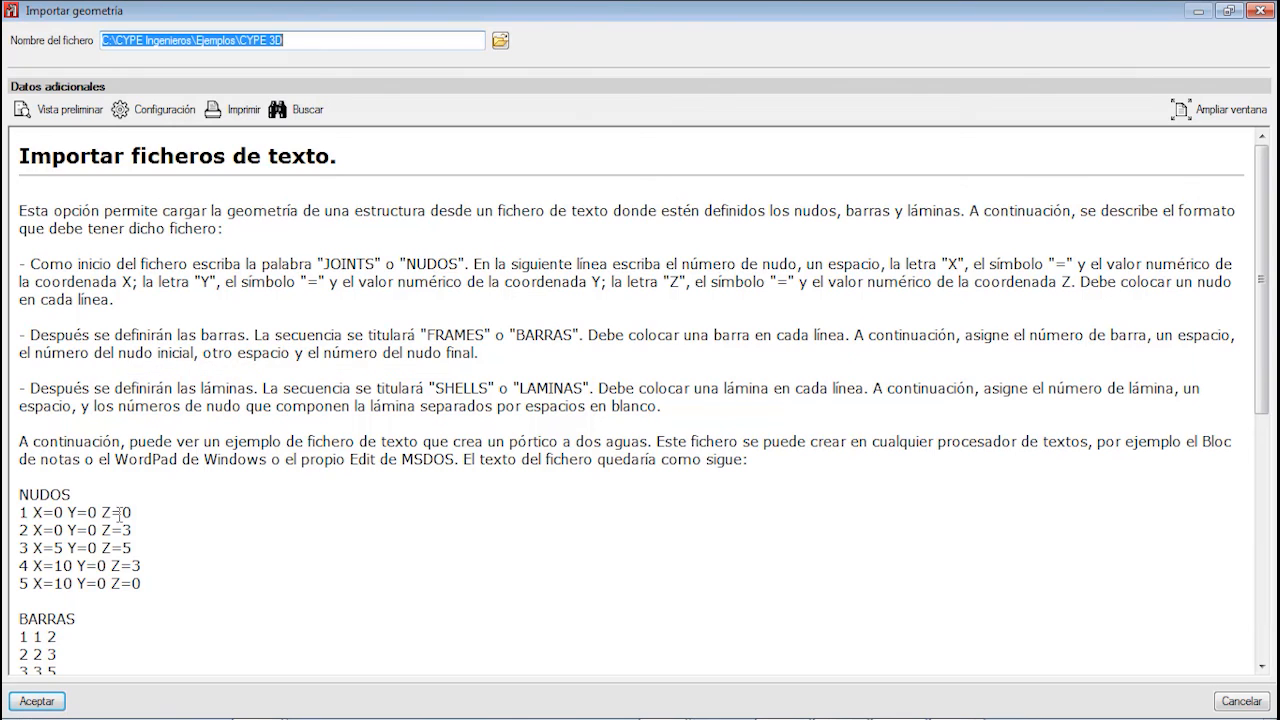
{"action": "left_click", "coordinate": [140, 512]}
{"action": "scroll", "coordinate": [140, 512], "scroll_direction": "down", "scroll_amount": 6}
{"action": "scroll", "coordinate": [162, 322], "scroll_direction": "up", "scroll_amount": 3}
{"action": "scroll", "coordinate": [126, 262], "scroll_direction": "down", "scroll_amount": 6}
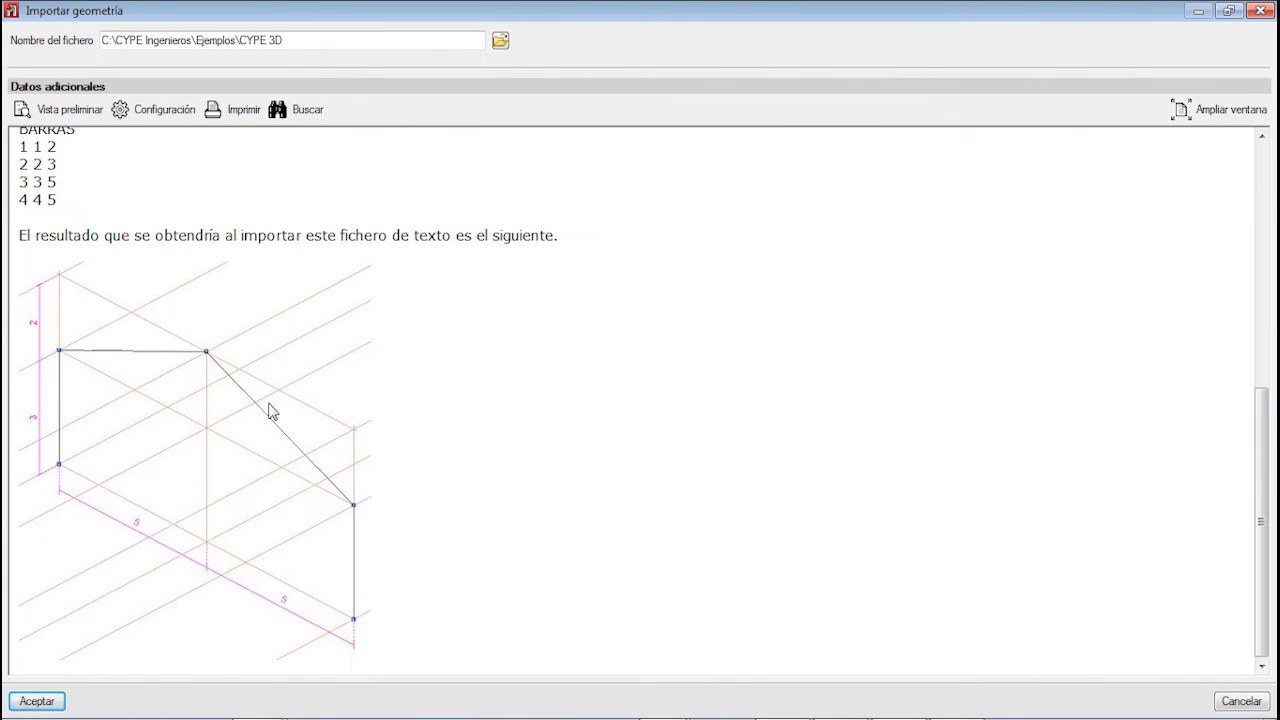
{"action": "scroll", "coordinate": [271, 409], "scroll_direction": "up", "scroll_amount": 8}
{"action": "scroll", "coordinate": [271, 406], "scroll_direction": "down", "scroll_amount": 5}
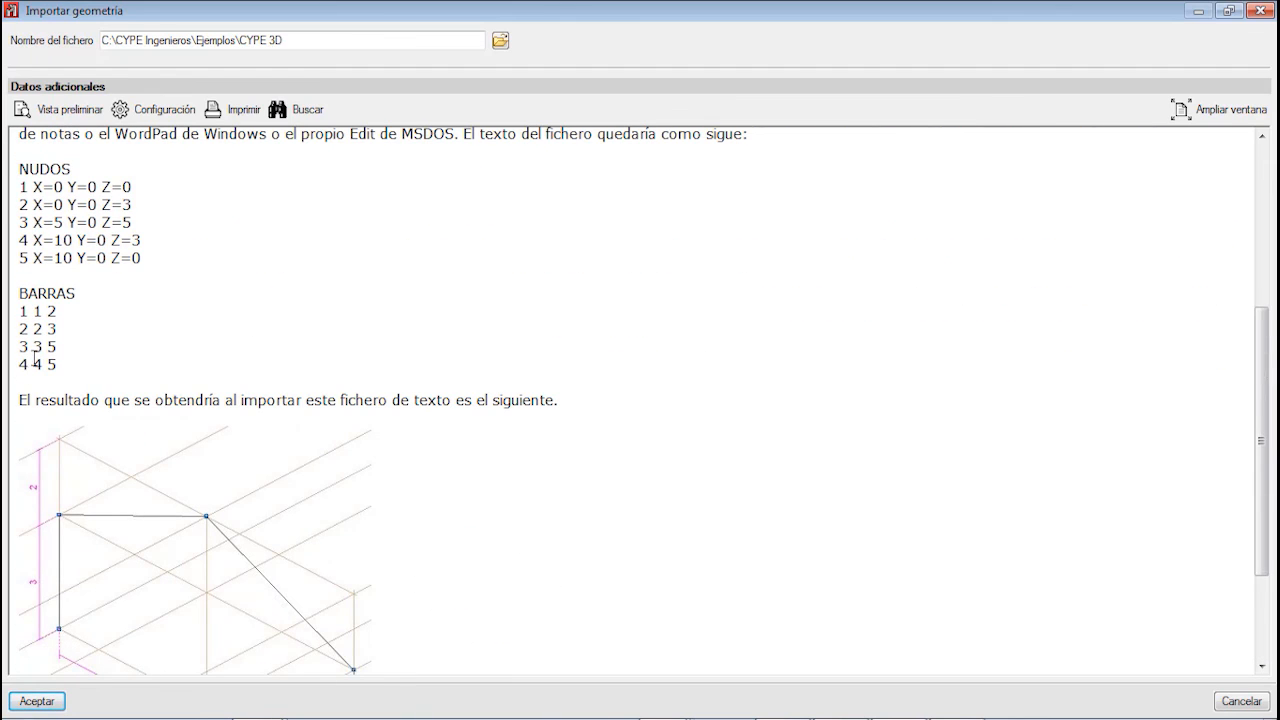
{"action": "scroll", "coordinate": [115, 378], "scroll_direction": "down", "scroll_amount": 2}
{"action": "scroll", "coordinate": [300, 380], "scroll_direction": "up", "scroll_amount": 4}
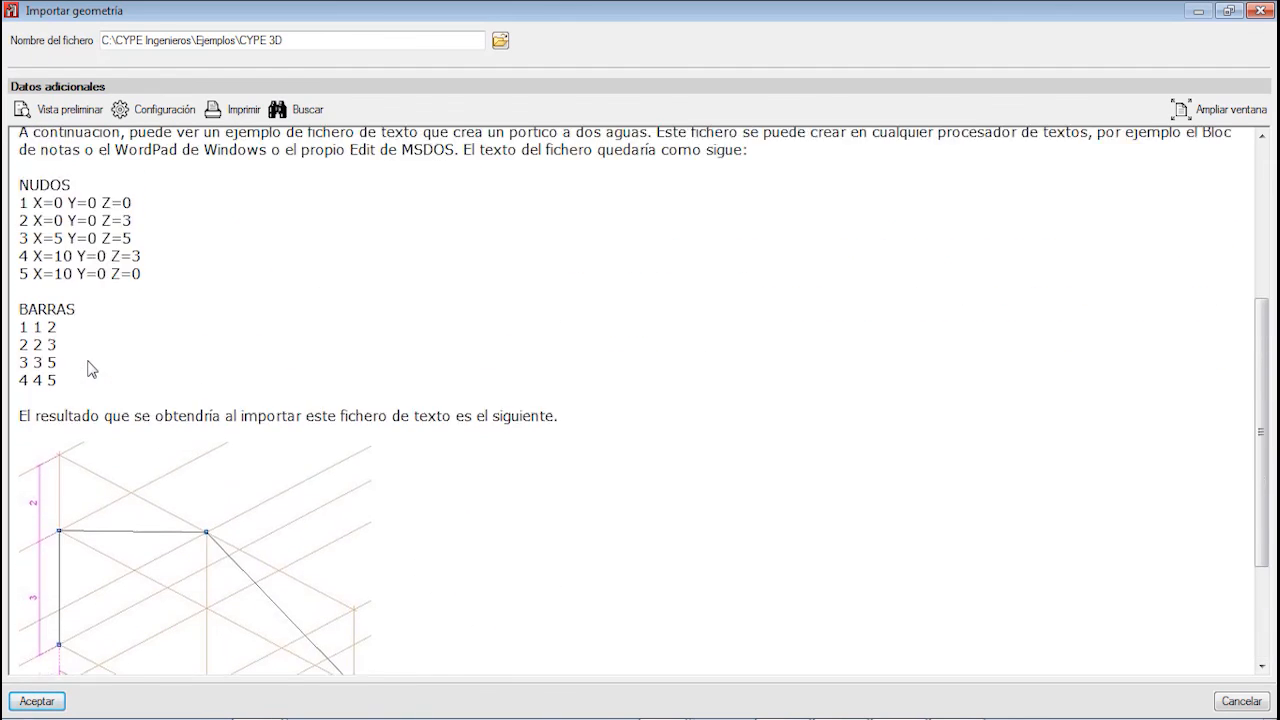
{"action": "left_click", "coordinate": [1259, 11]}
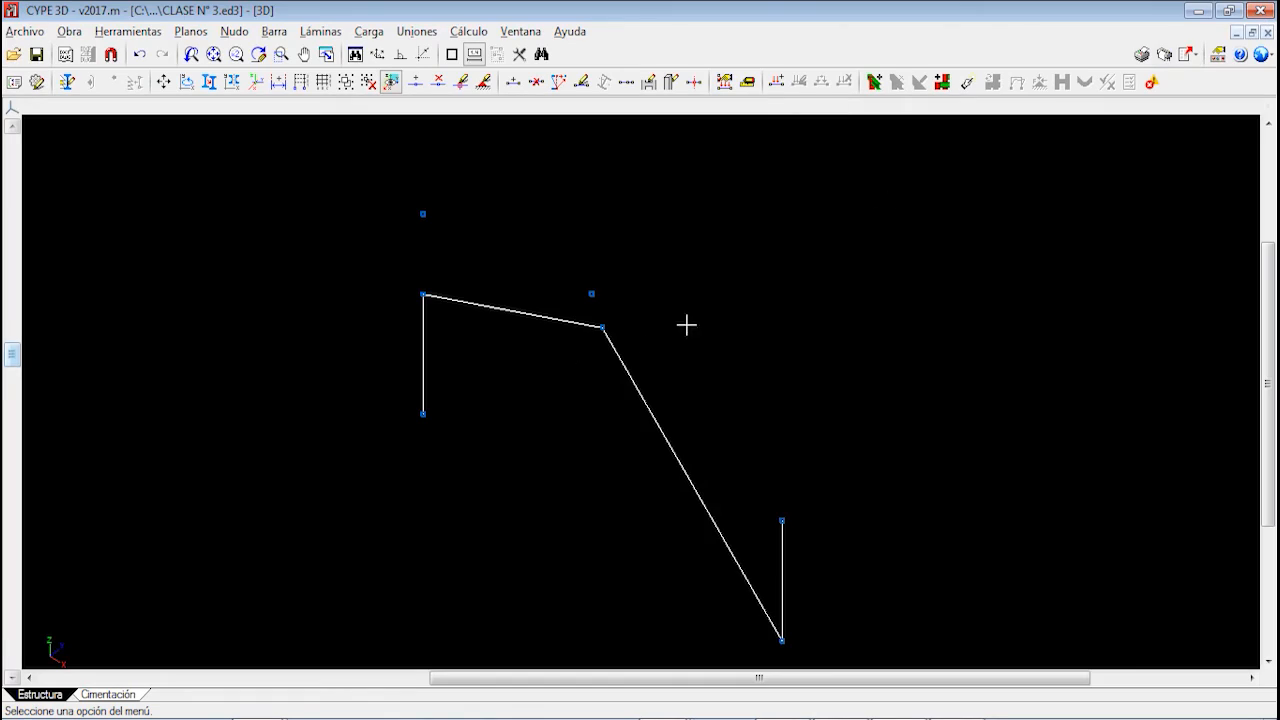
Delete all nodes in the model together with the imported frame
{"action": "middle_click_drag", "start_coordinate": [534, 335], "coordinate": [441, 335]}
{"action": "scroll", "coordinate": [423, 223], "scroll_direction": "down", "scroll_amount": 3}
{"action": "middle_click_drag", "start_coordinate": [420, 250], "coordinate": [361, 333]}
{"action": "left_click", "coordinate": [234, 31]}
{"action": "left_click", "coordinate": [280, 101]}
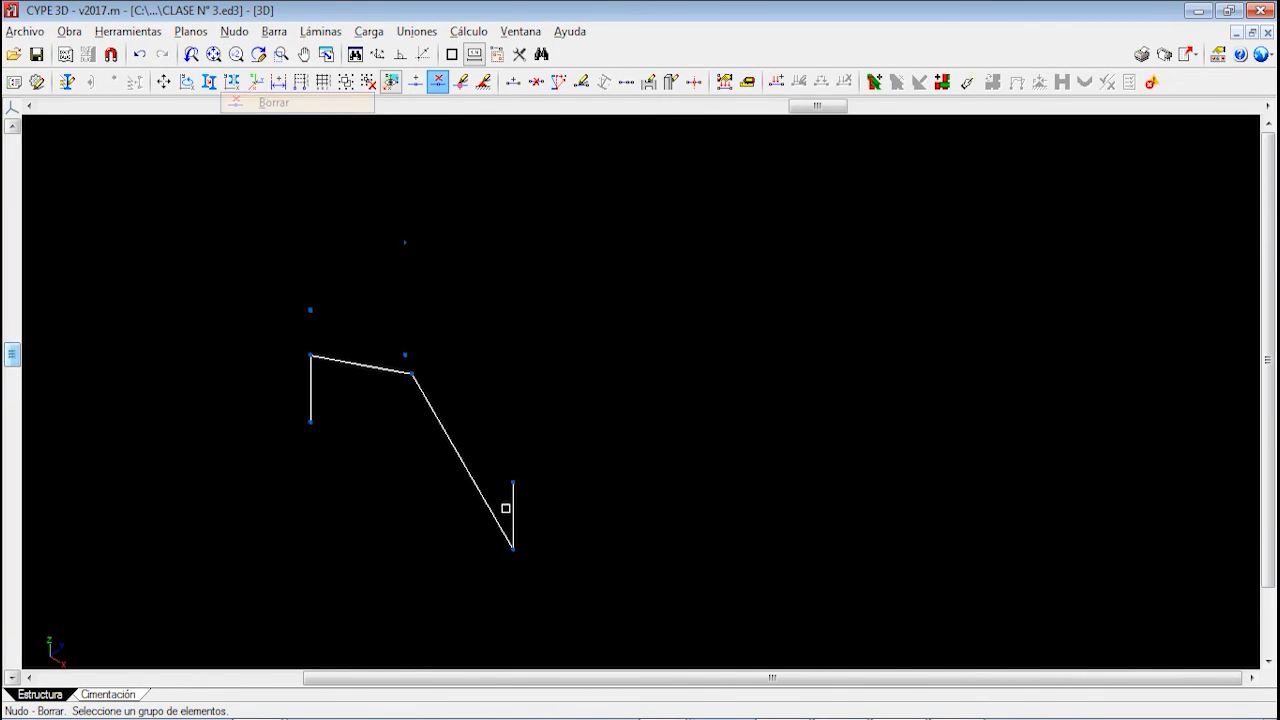
{"action": "left_click_drag", "start_coordinate": [578, 601], "coordinate": [237, 211]}
{"action": "right_click", "coordinate": [362, 284]}
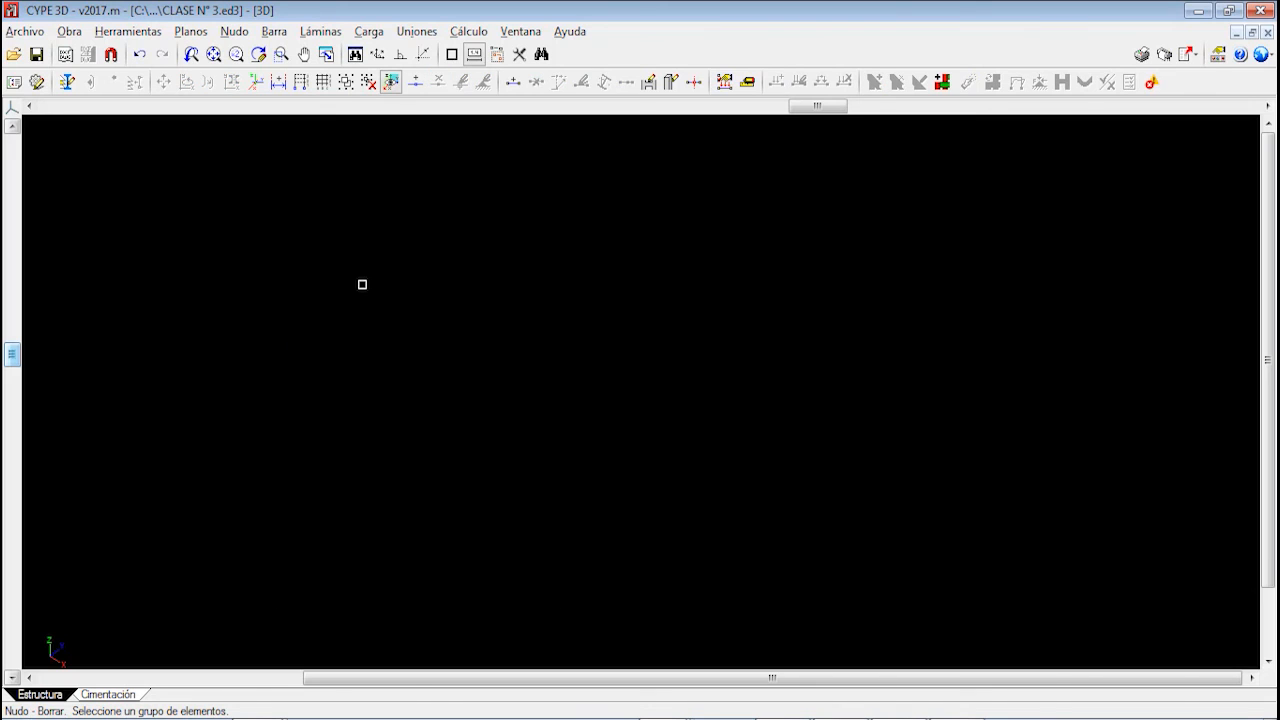
Save the CLASE N° 3 job and close CYPE 3D
{"action": "left_click", "coordinate": [30, 33]}
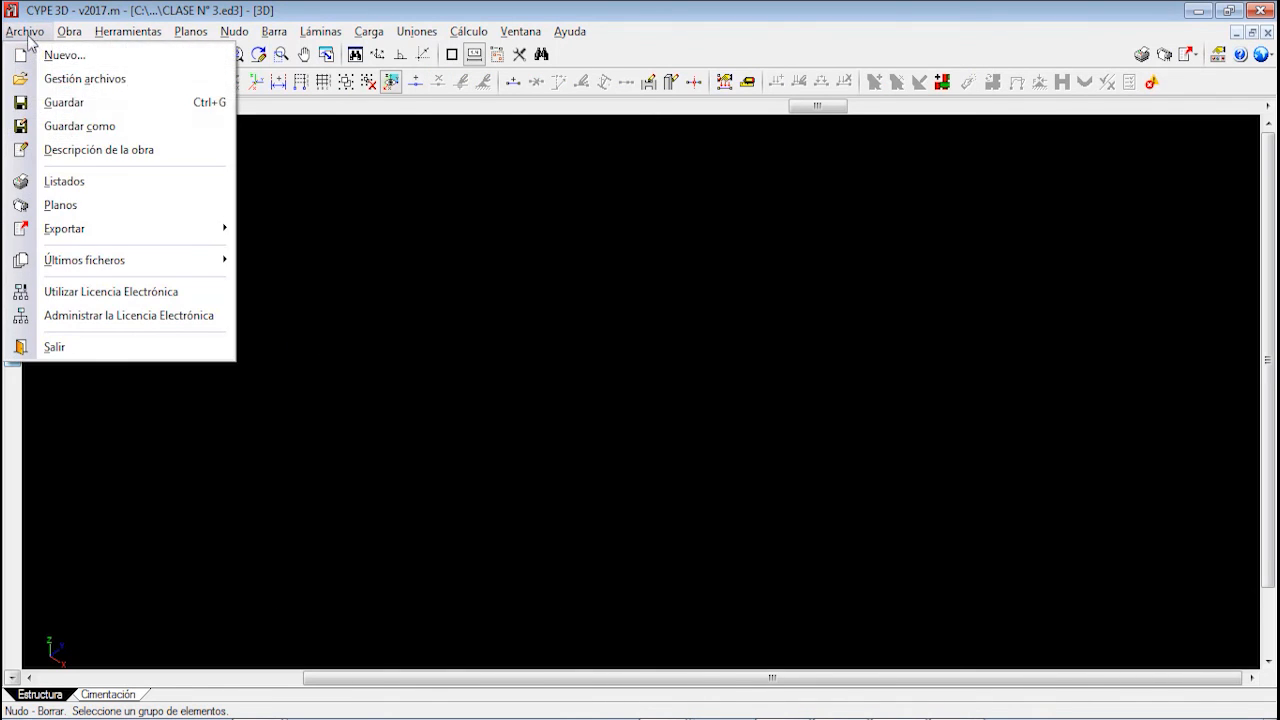
{"action": "left_click", "coordinate": [70, 102]}
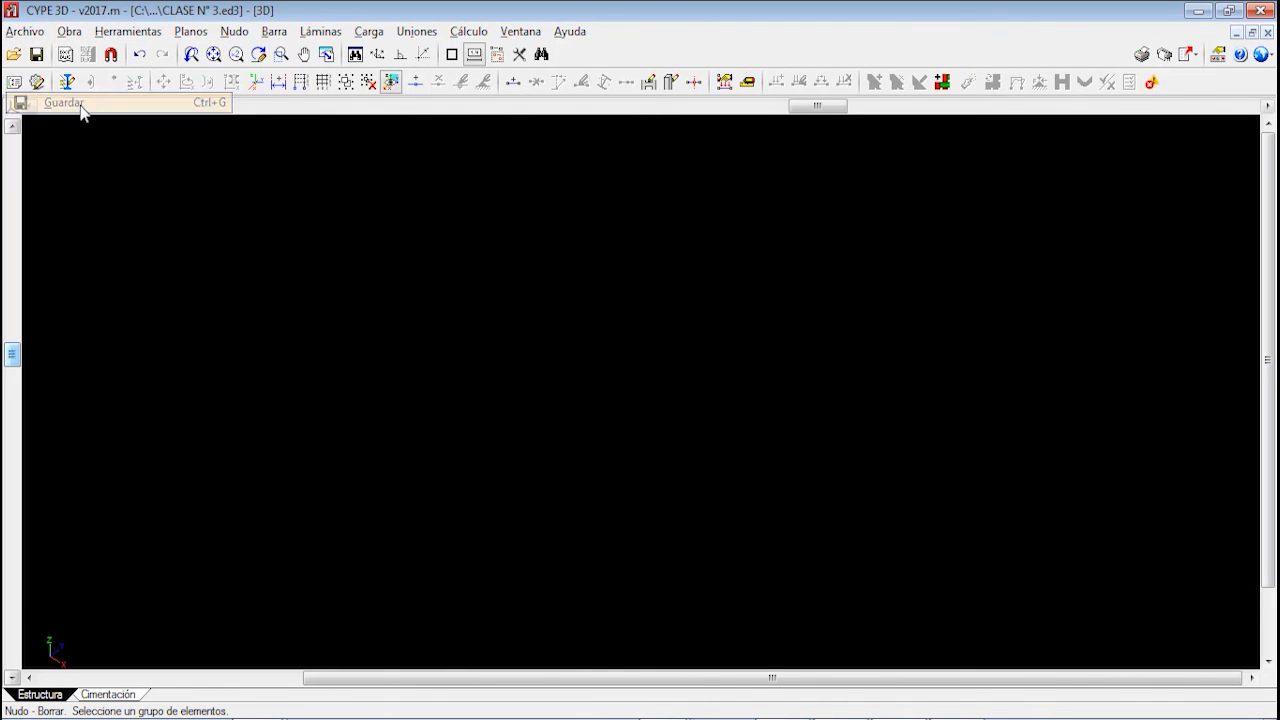
{"action": "left_click", "coordinate": [1261, 10]}
{"action": "left_click", "coordinate": [561, 409]}
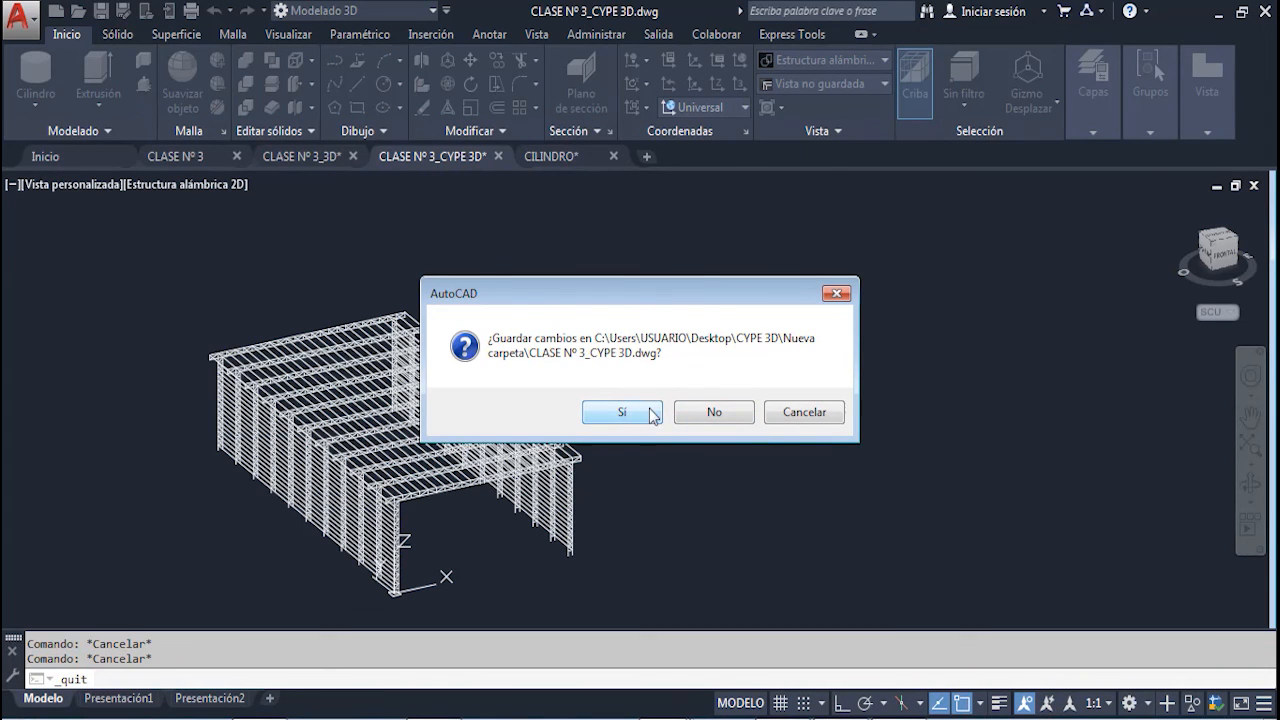
Save the changes to CLASE Nº 3_CYPE 3D.dwg and the other modified drawings while quitting AutoCAD
{"action": "left_click", "coordinate": [651, 415]}
{"action": "left_click", "coordinate": [655, 418]}
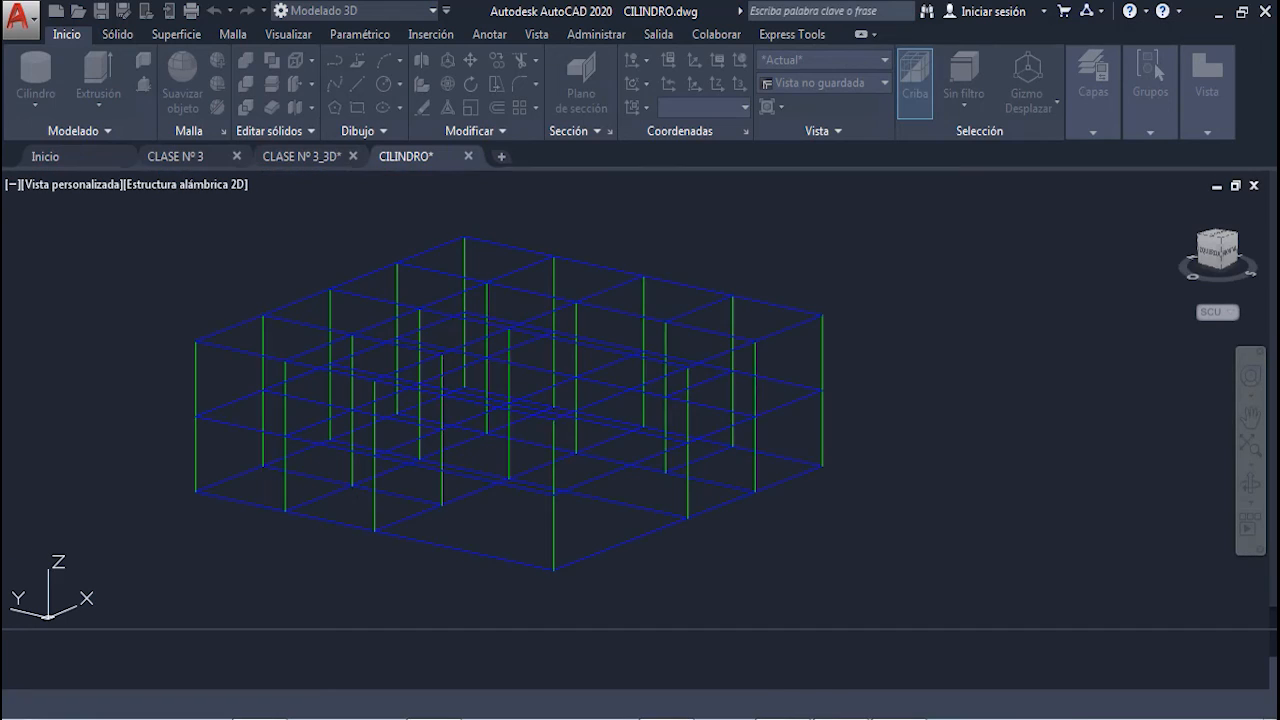
{"action": "left_click", "coordinate": [643, 414]}
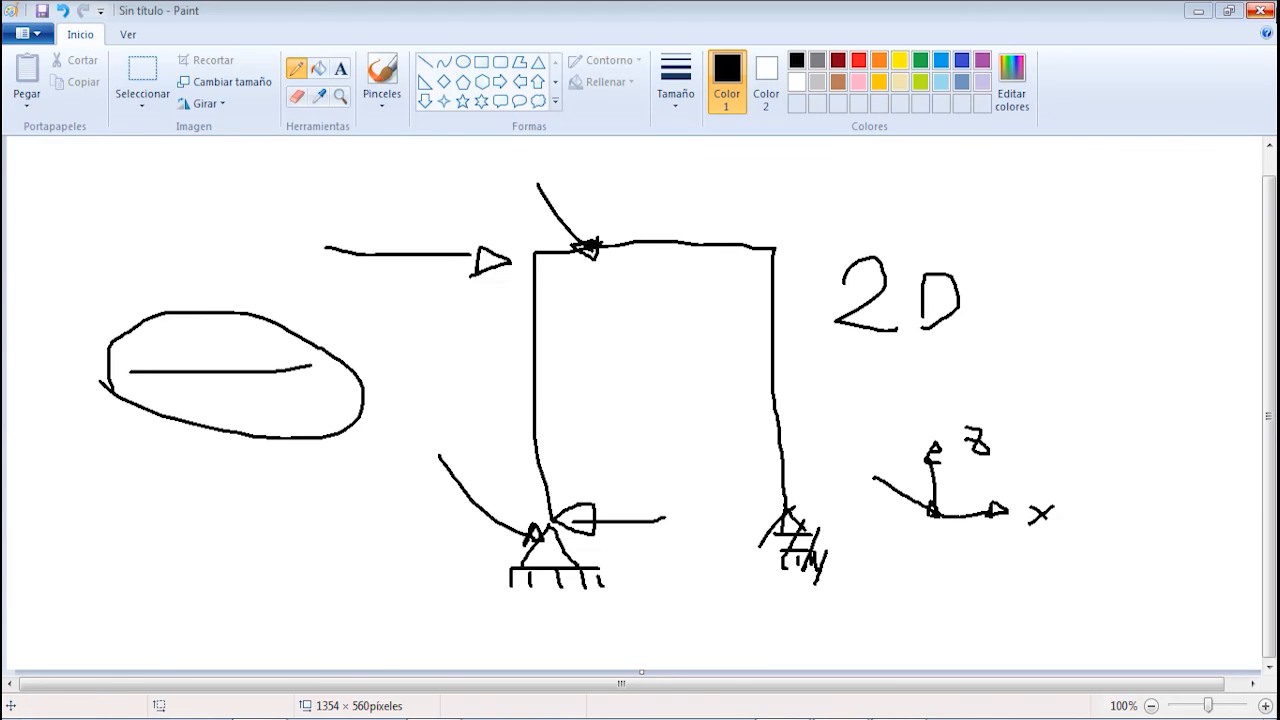
Close Paint without saving the sketch, and close the CYPE 2017 launcher and the Explorer window
{"action": "left_click", "coordinate": [1259, 11]}
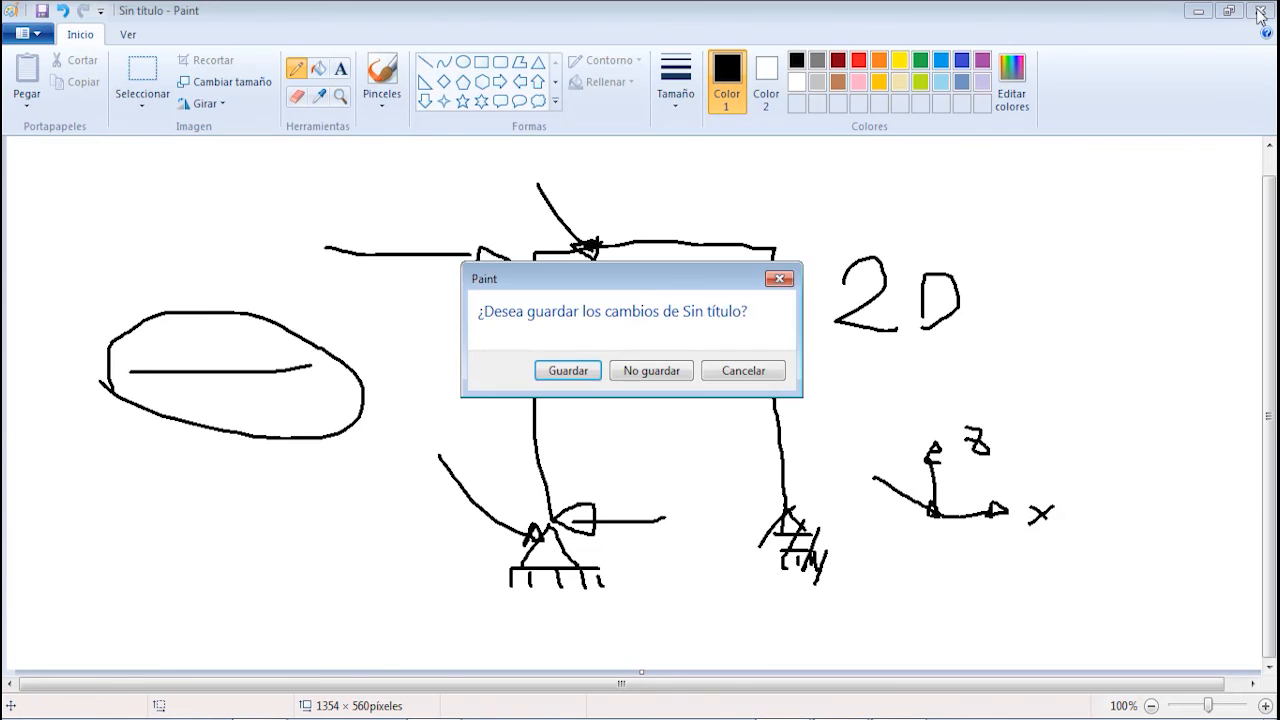
{"action": "left_click", "coordinate": [651, 371]}
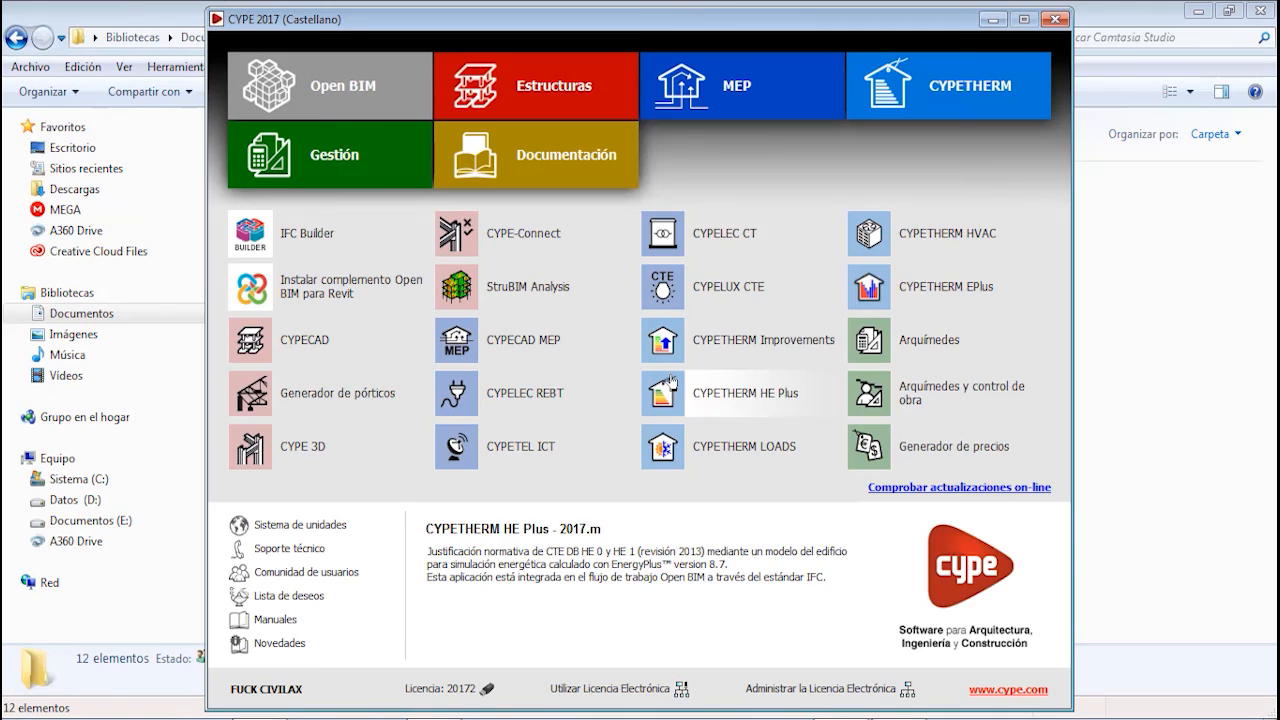
{"action": "left_click", "coordinate": [1061, 12]}
{"action": "left_click", "coordinate": [1259, 11]}
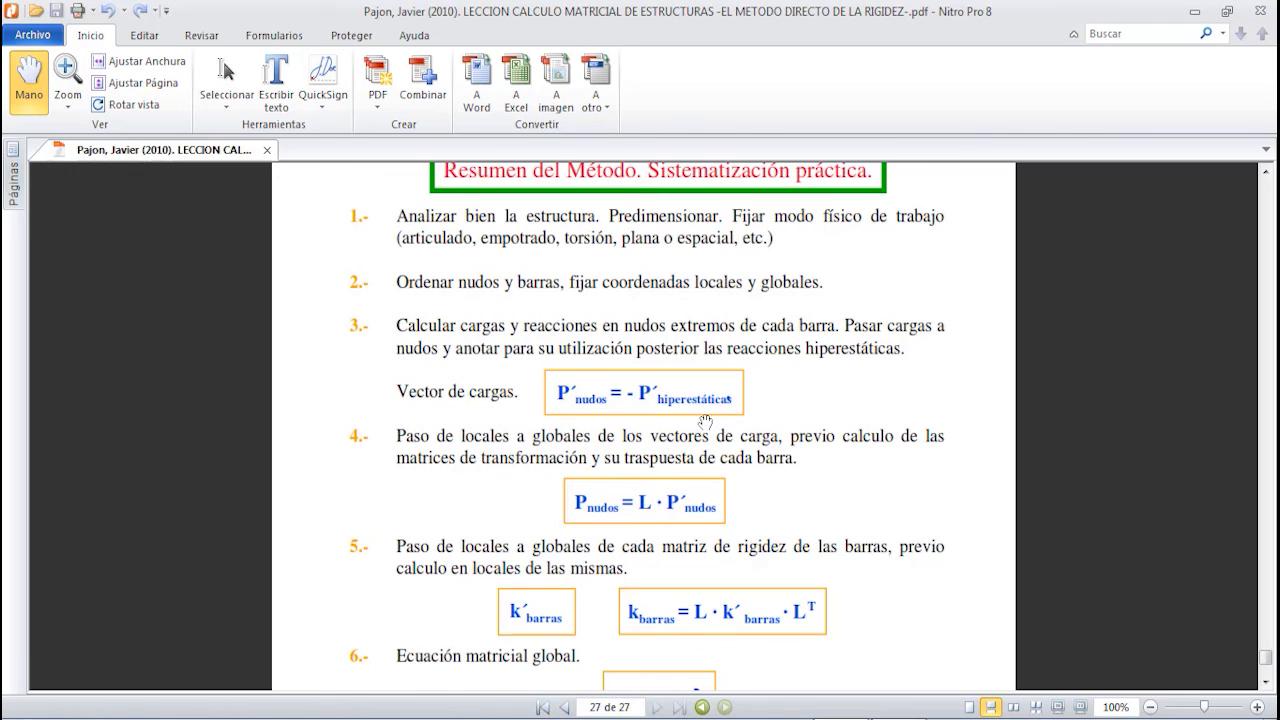
Review the stiffness method lesson PDF from the practical summary on page 27 back to page 19
{"action": "scroll", "coordinate": [705, 420], "scroll_direction": "down", "scroll_amount": 10}
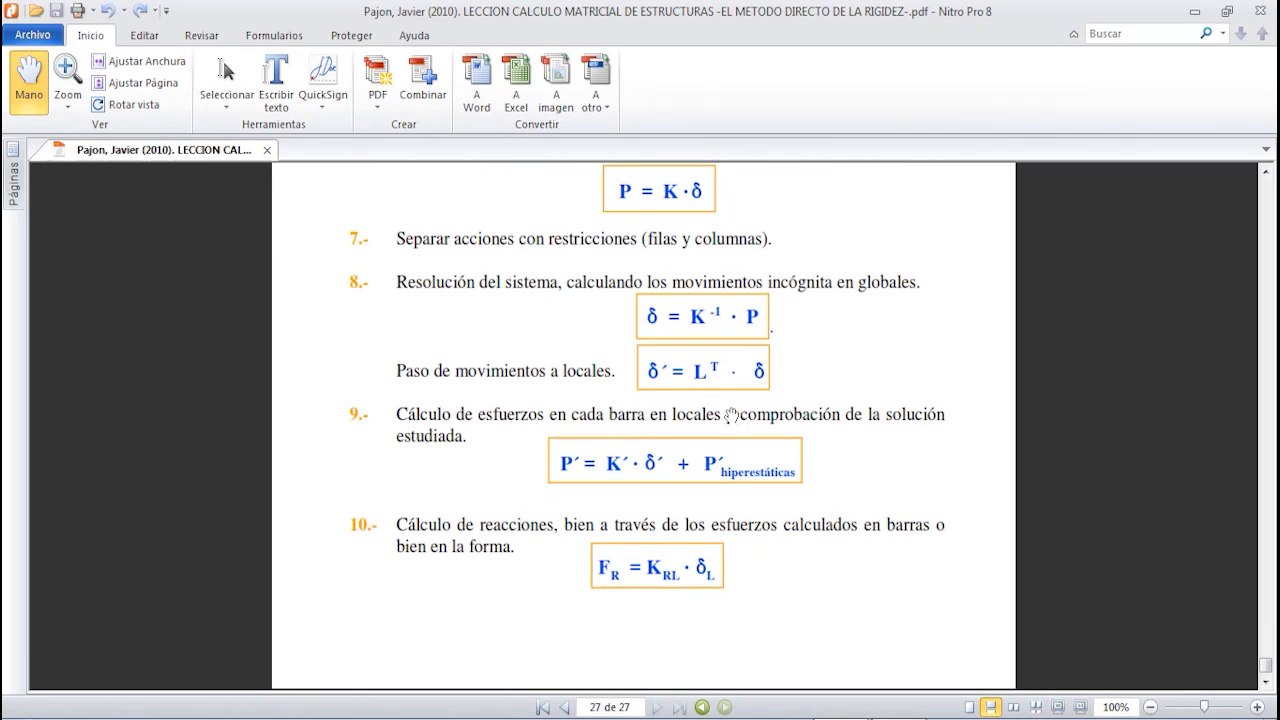
{"action": "scroll", "coordinate": [776, 517], "scroll_direction": "up", "scroll_amount": 20}
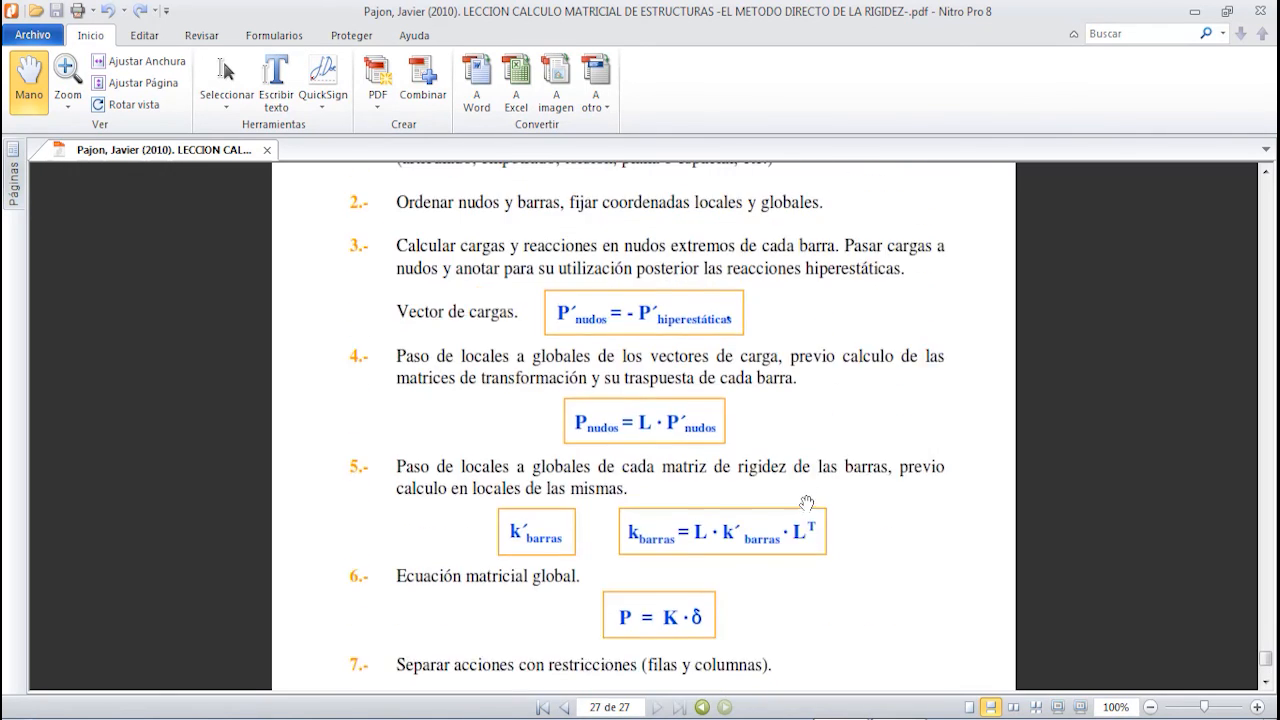
{"action": "scroll", "coordinate": [811, 485], "scroll_direction": "up", "scroll_amount": 10}
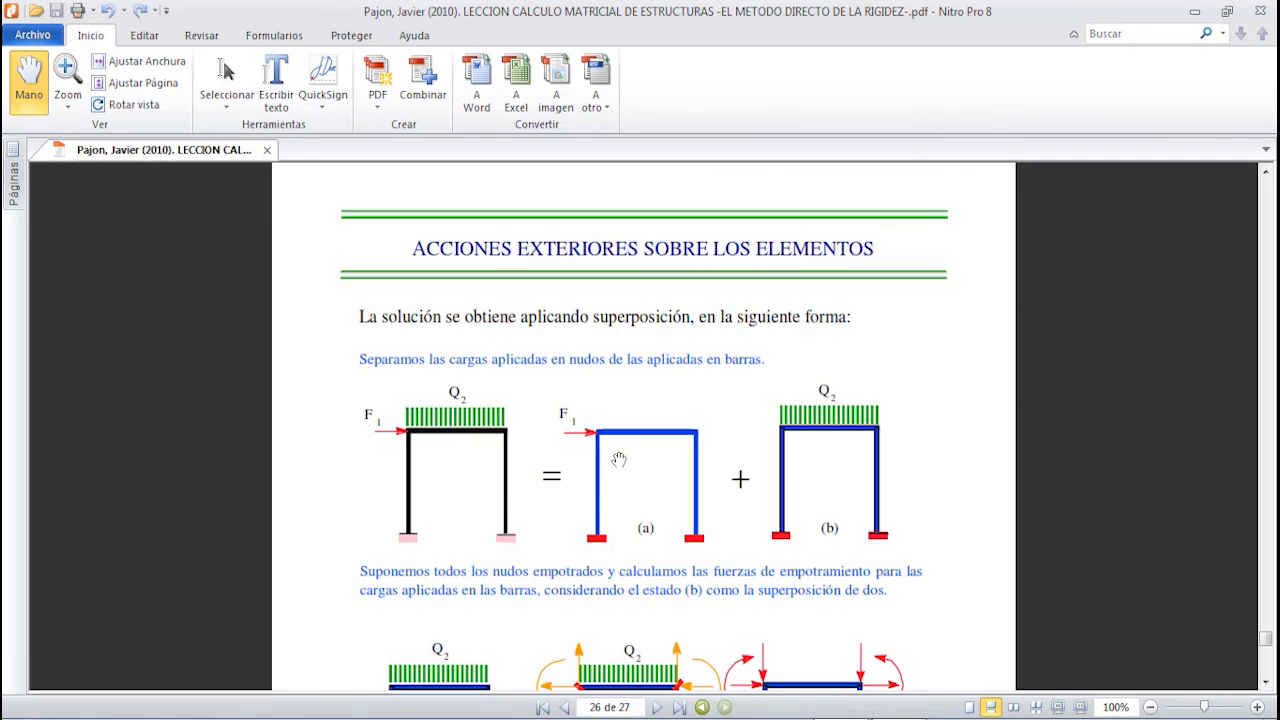
{"action": "scroll", "coordinate": [608, 454], "scroll_direction": "up", "scroll_amount": 20}
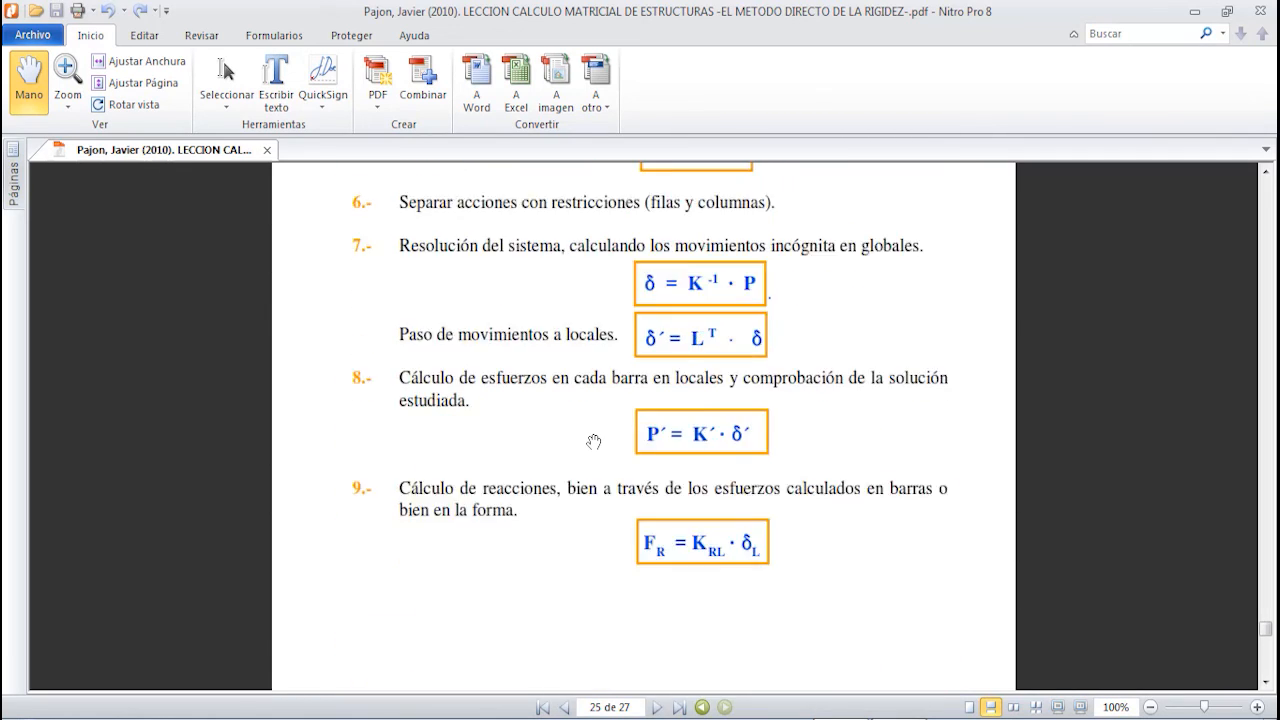
{"action": "scroll", "coordinate": [594, 441], "scroll_direction": "up", "scroll_amount": 20}
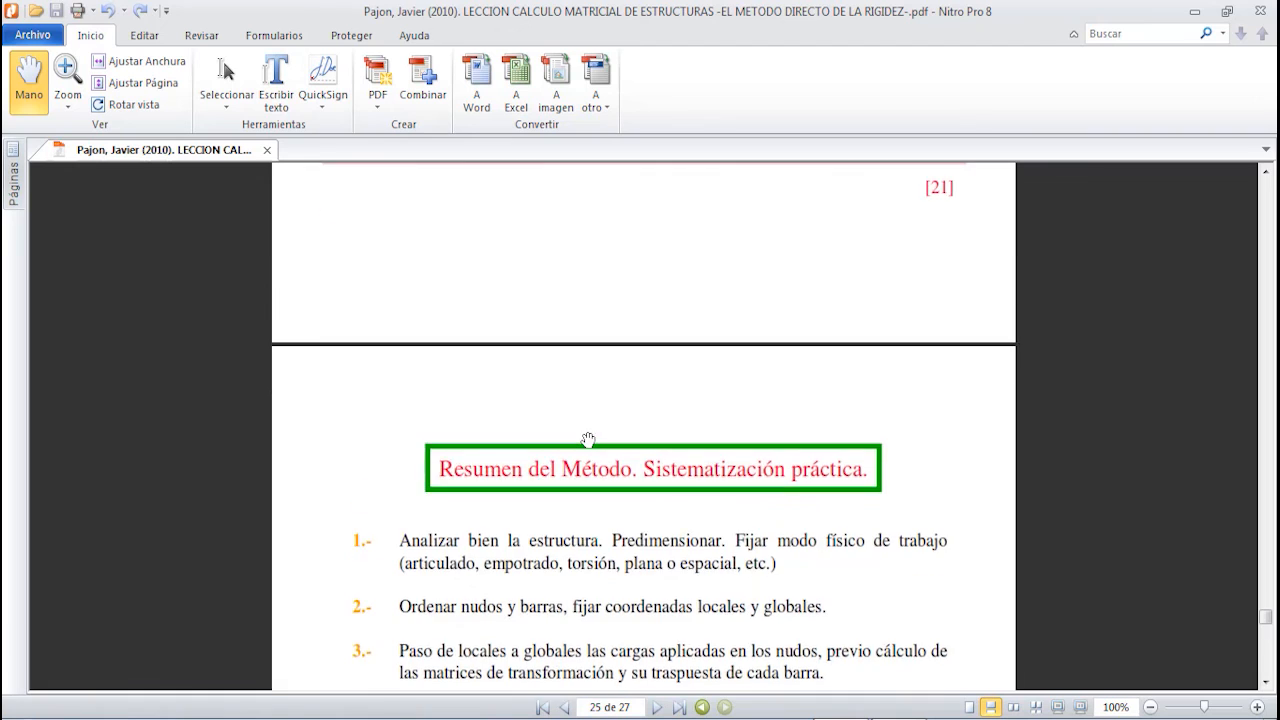
{"action": "scroll", "coordinate": [588, 440], "scroll_direction": "up", "scroll_amount": 20}
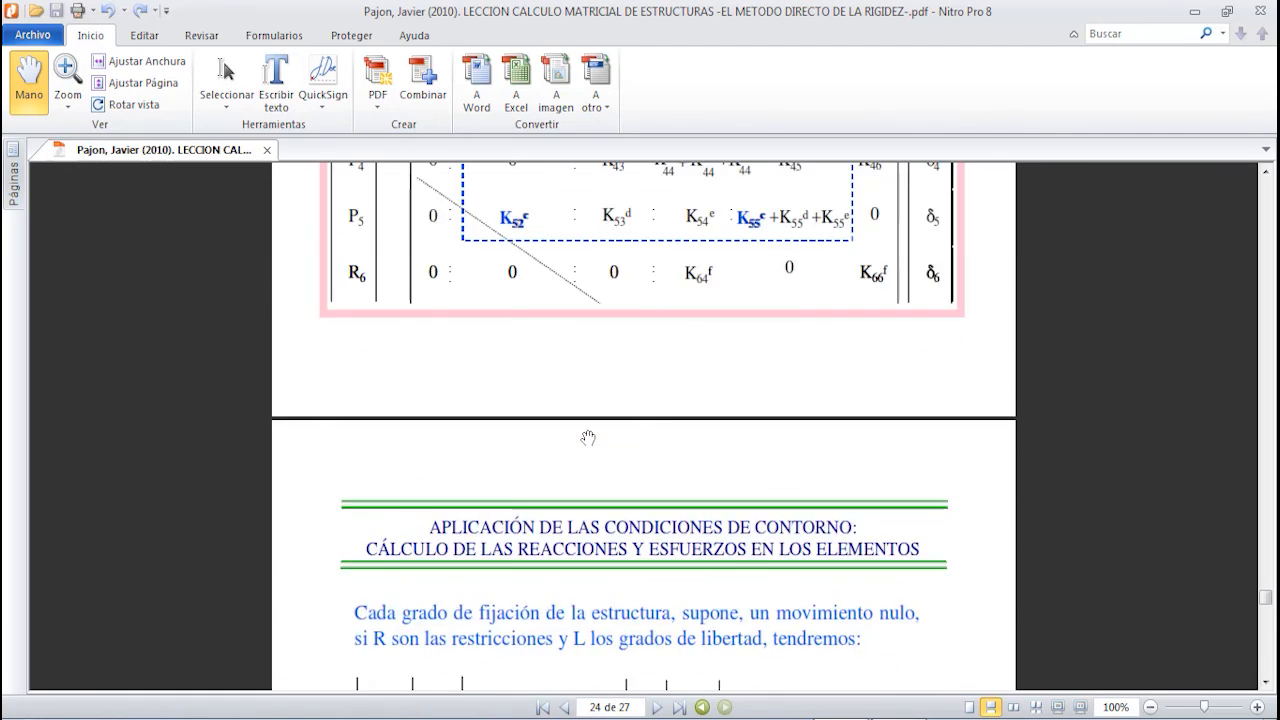
{"action": "scroll", "coordinate": [588, 440], "scroll_direction": "up", "scroll_amount": 10}
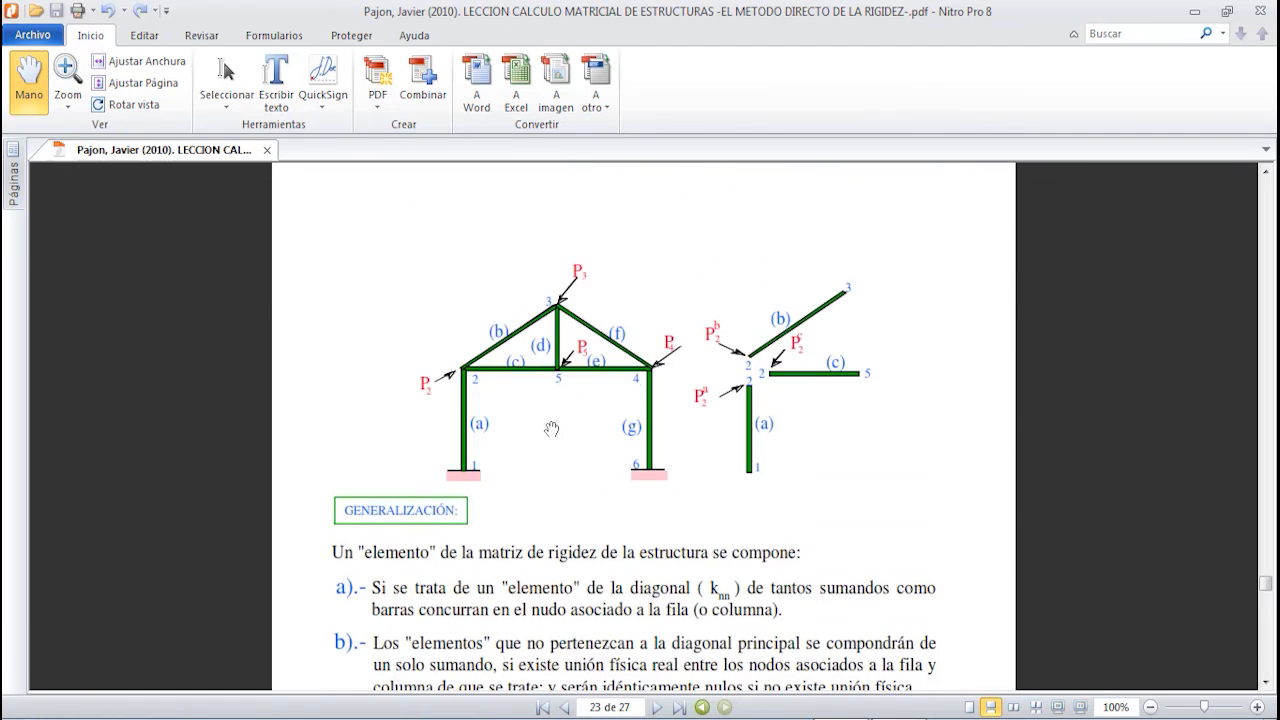
{"action": "scroll", "coordinate": [578, 423], "scroll_direction": "up", "scroll_amount": 15}
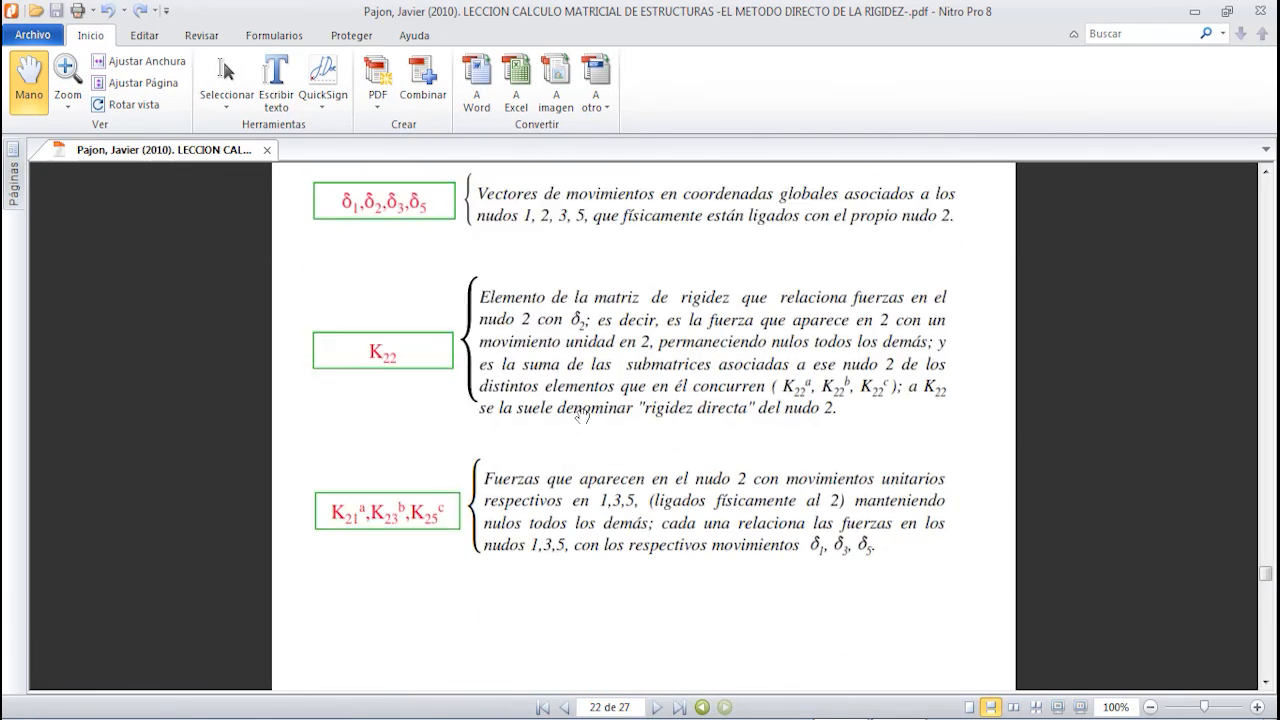
{"action": "scroll", "coordinate": [582, 416], "scroll_direction": "up", "scroll_amount": 15}
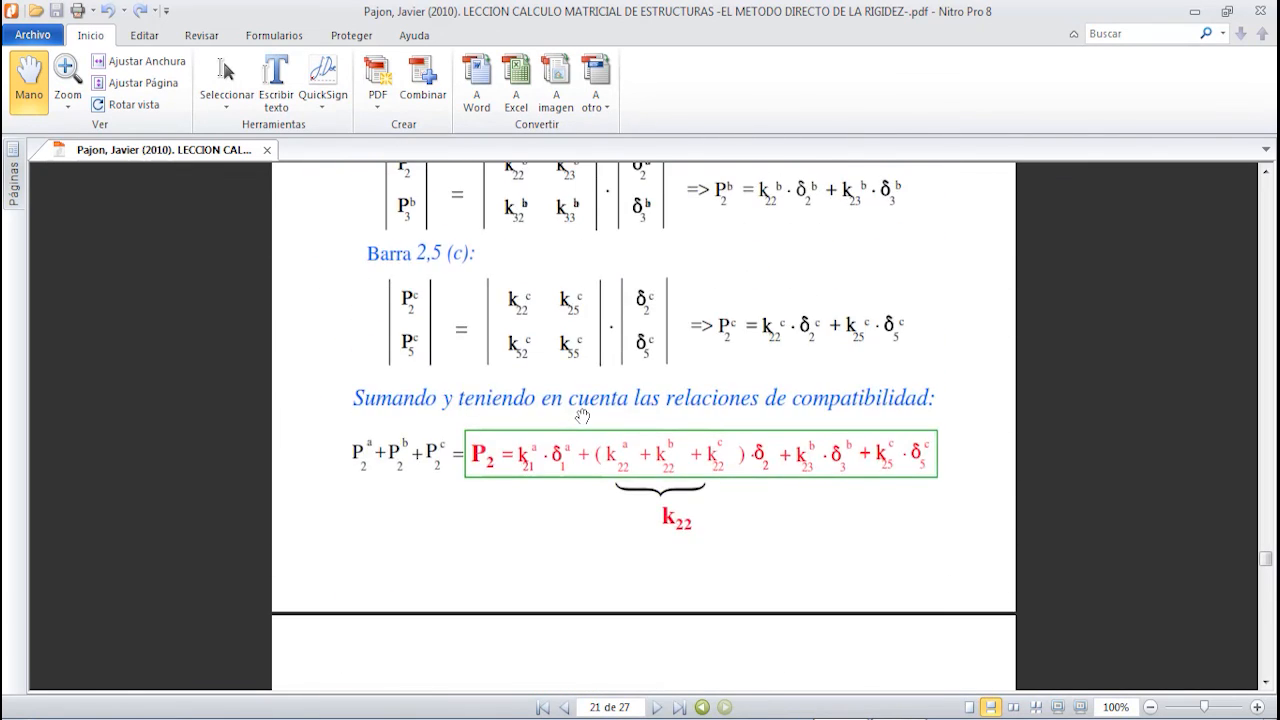
{"action": "scroll", "coordinate": [582, 416], "scroll_direction": "up", "scroll_amount": 15}
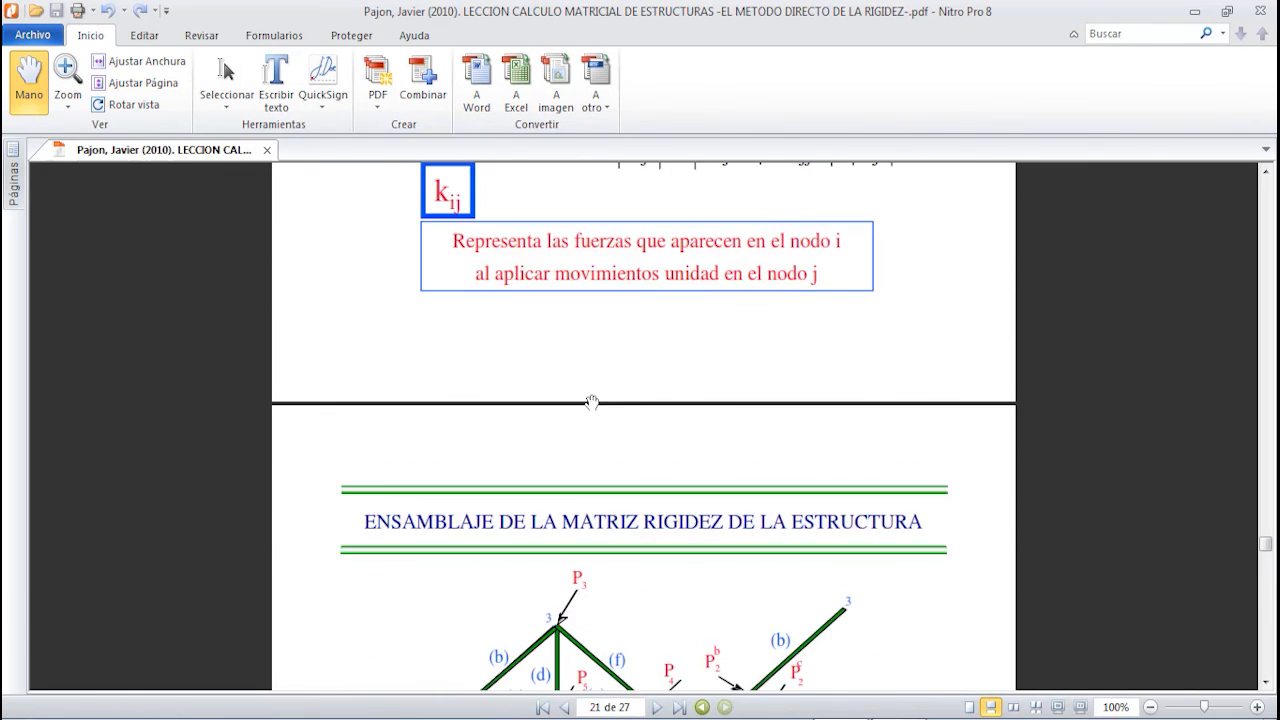
{"action": "scroll", "coordinate": [592, 401], "scroll_direction": "up", "scroll_amount": 15}
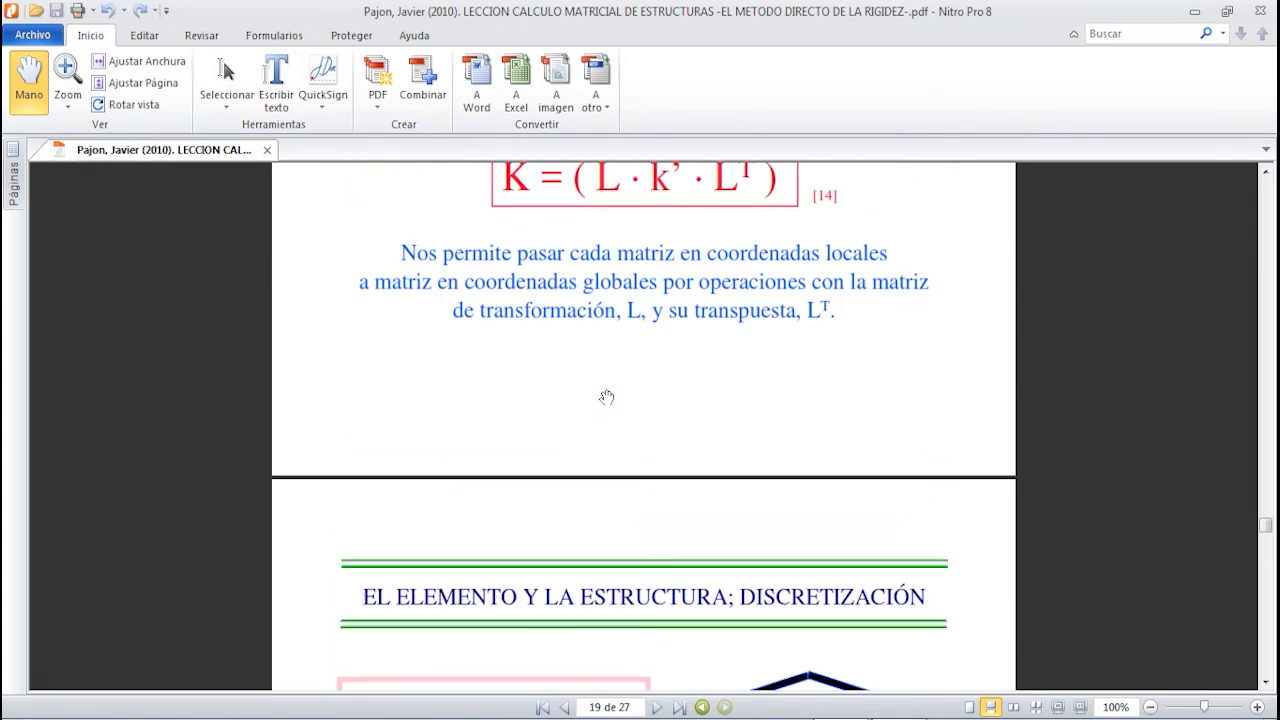